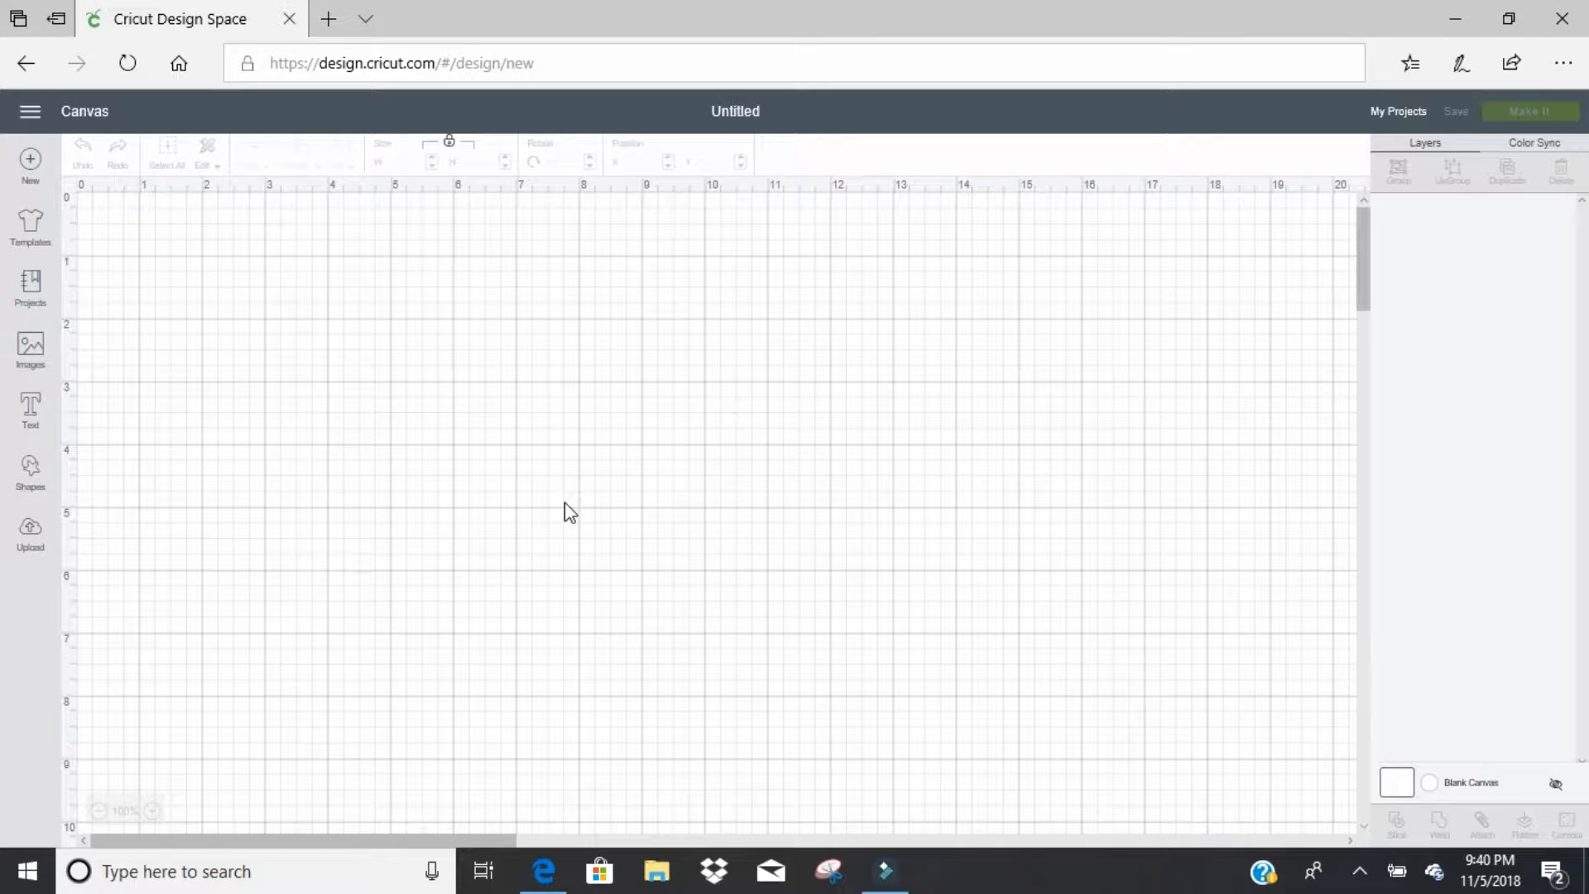
Step: Search the image library for "snowman", browse the designs, and return to the blank canvas
left_click(33, 357)
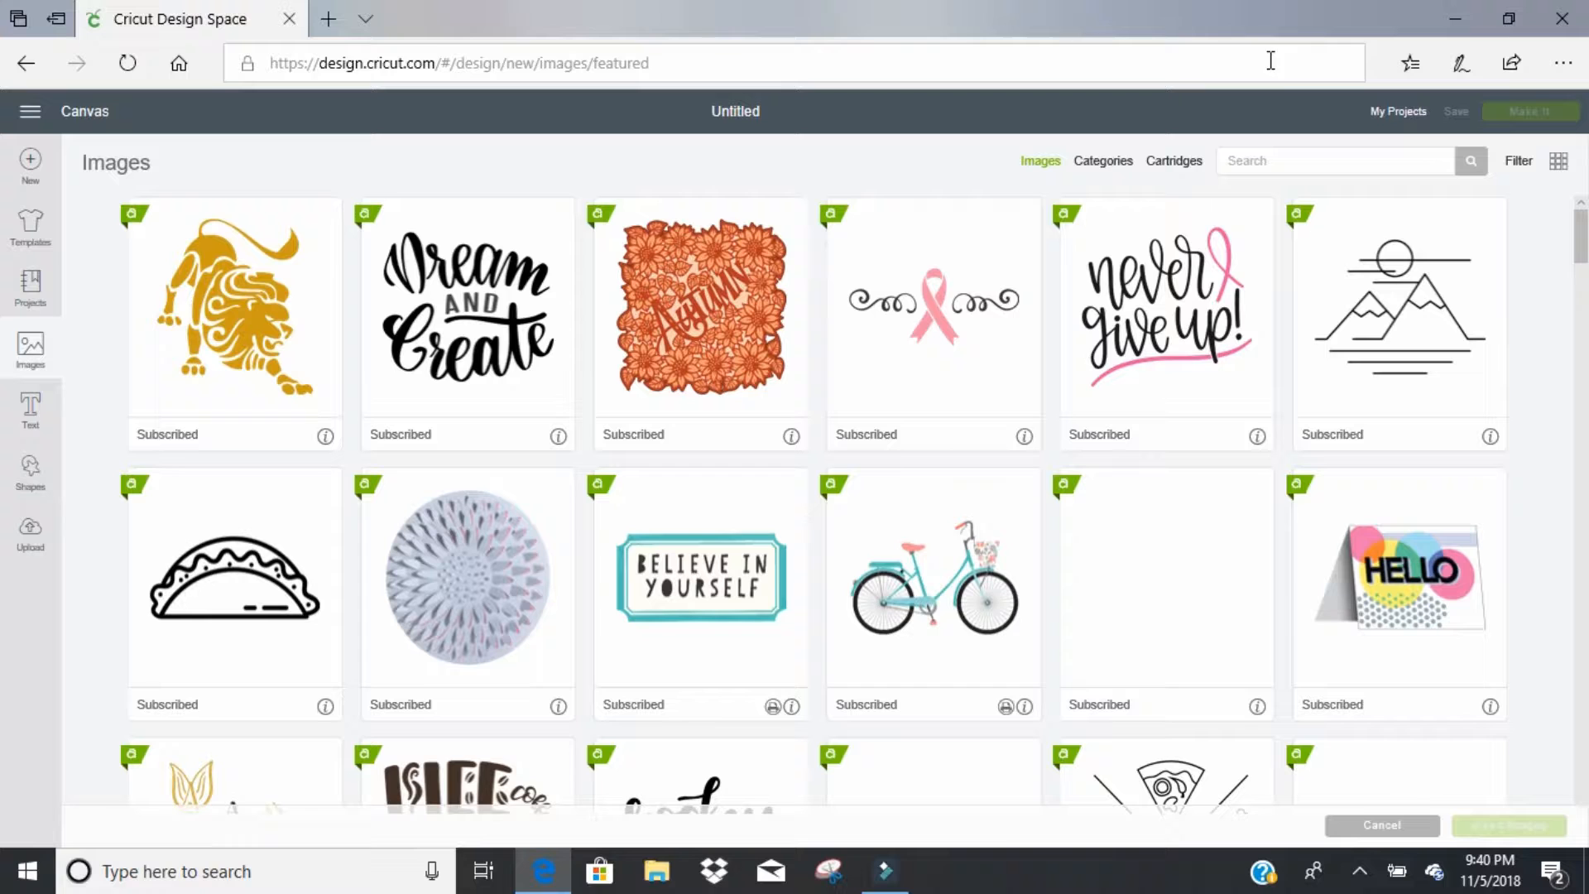
left_click(1277, 160)
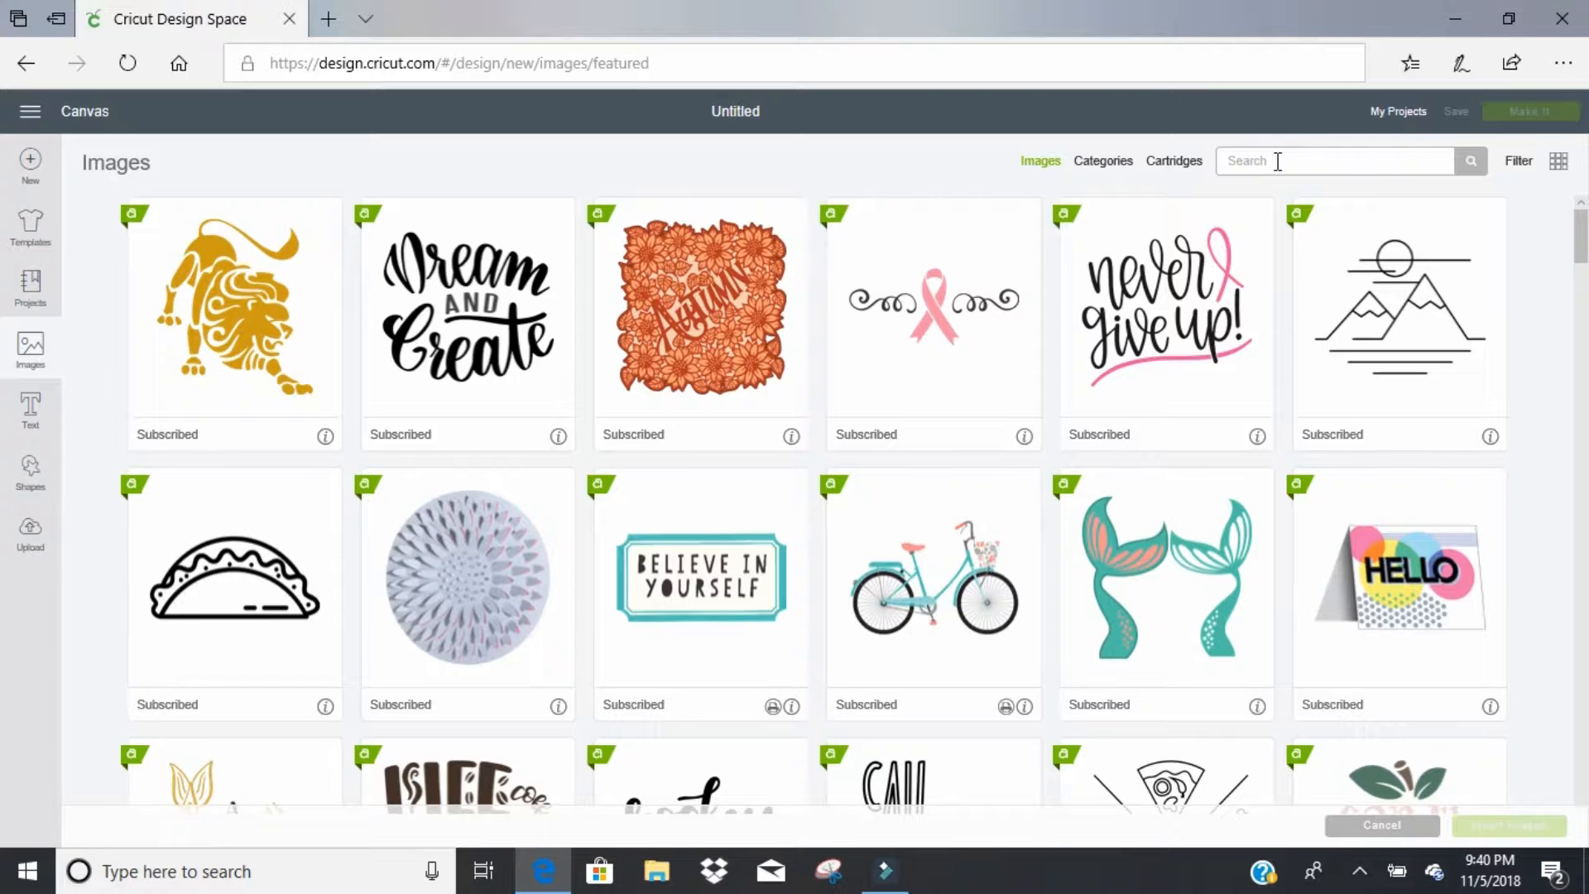
type("snowman")
key("Return")
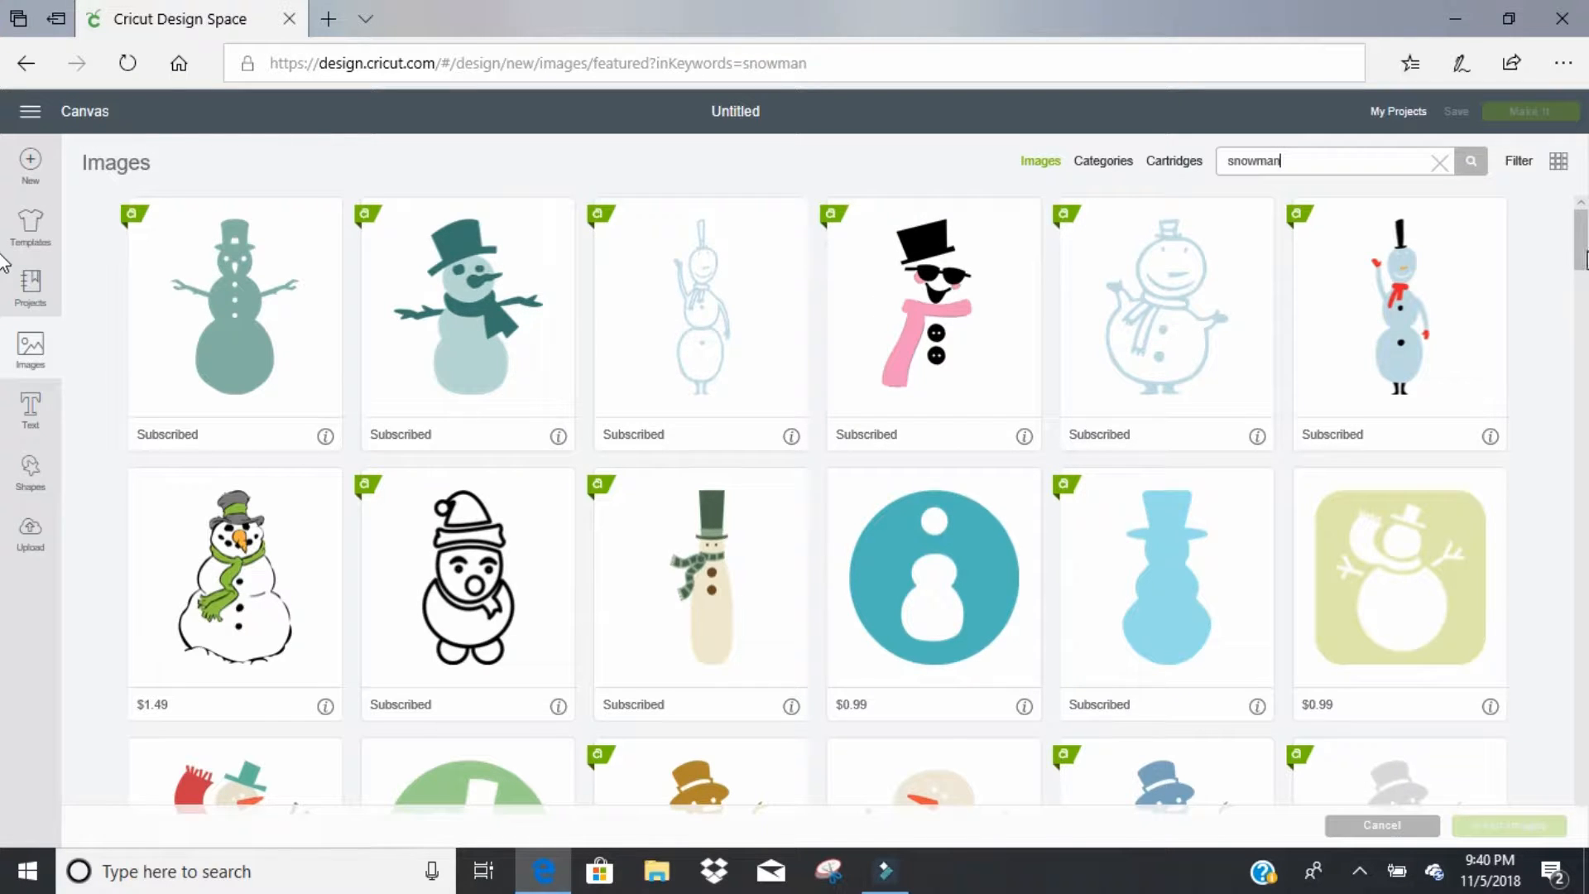
left_click_drag(1584, 255, 1529, 751)
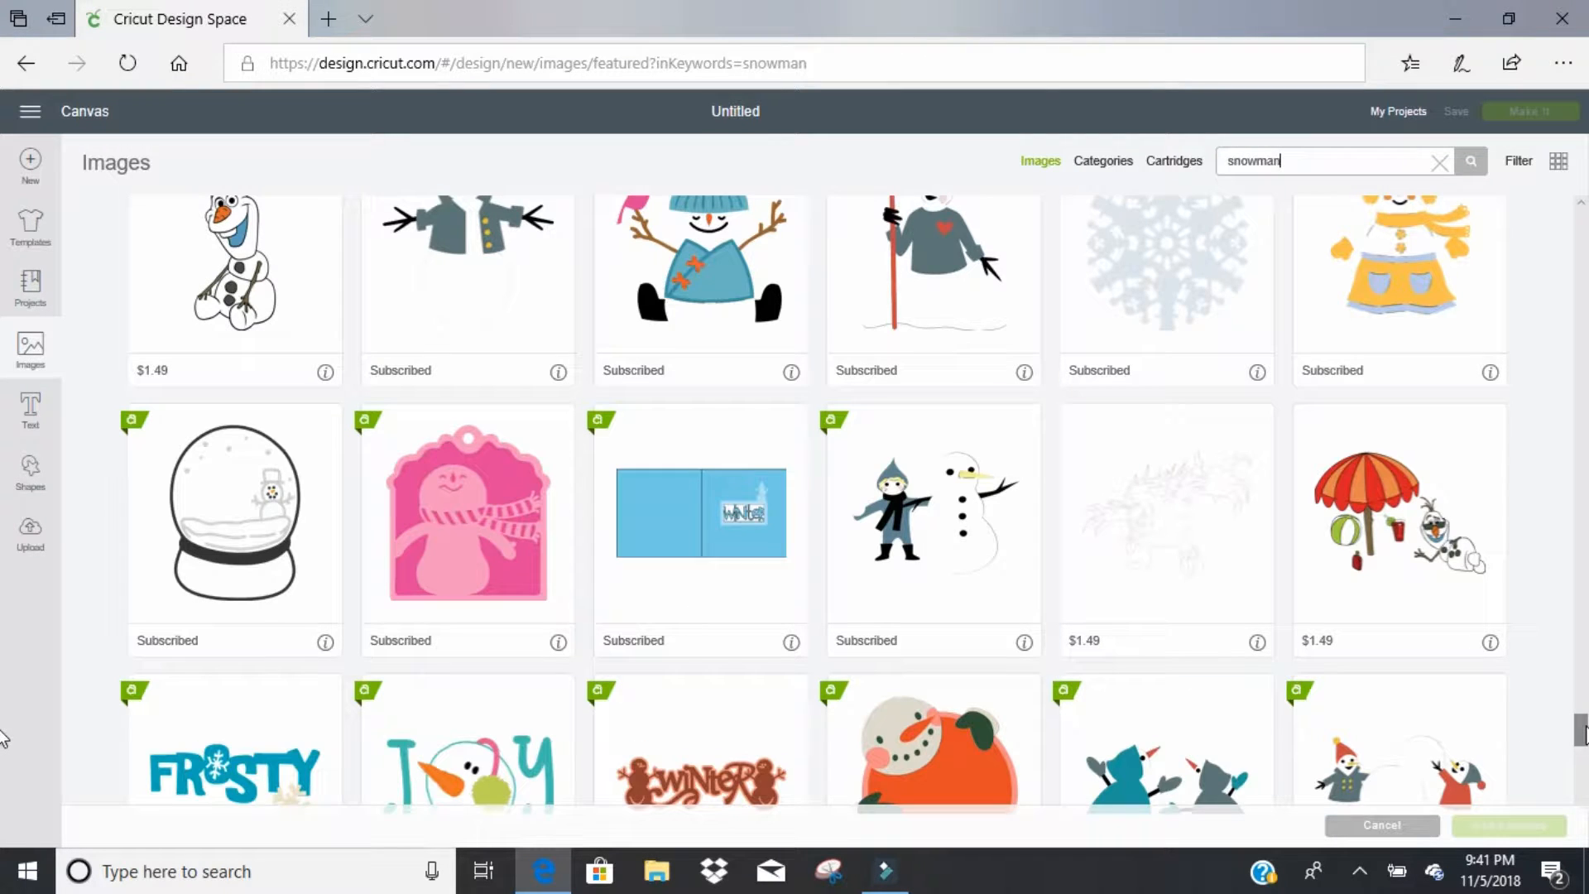
left_click_drag(1581, 730, 1548, 165)
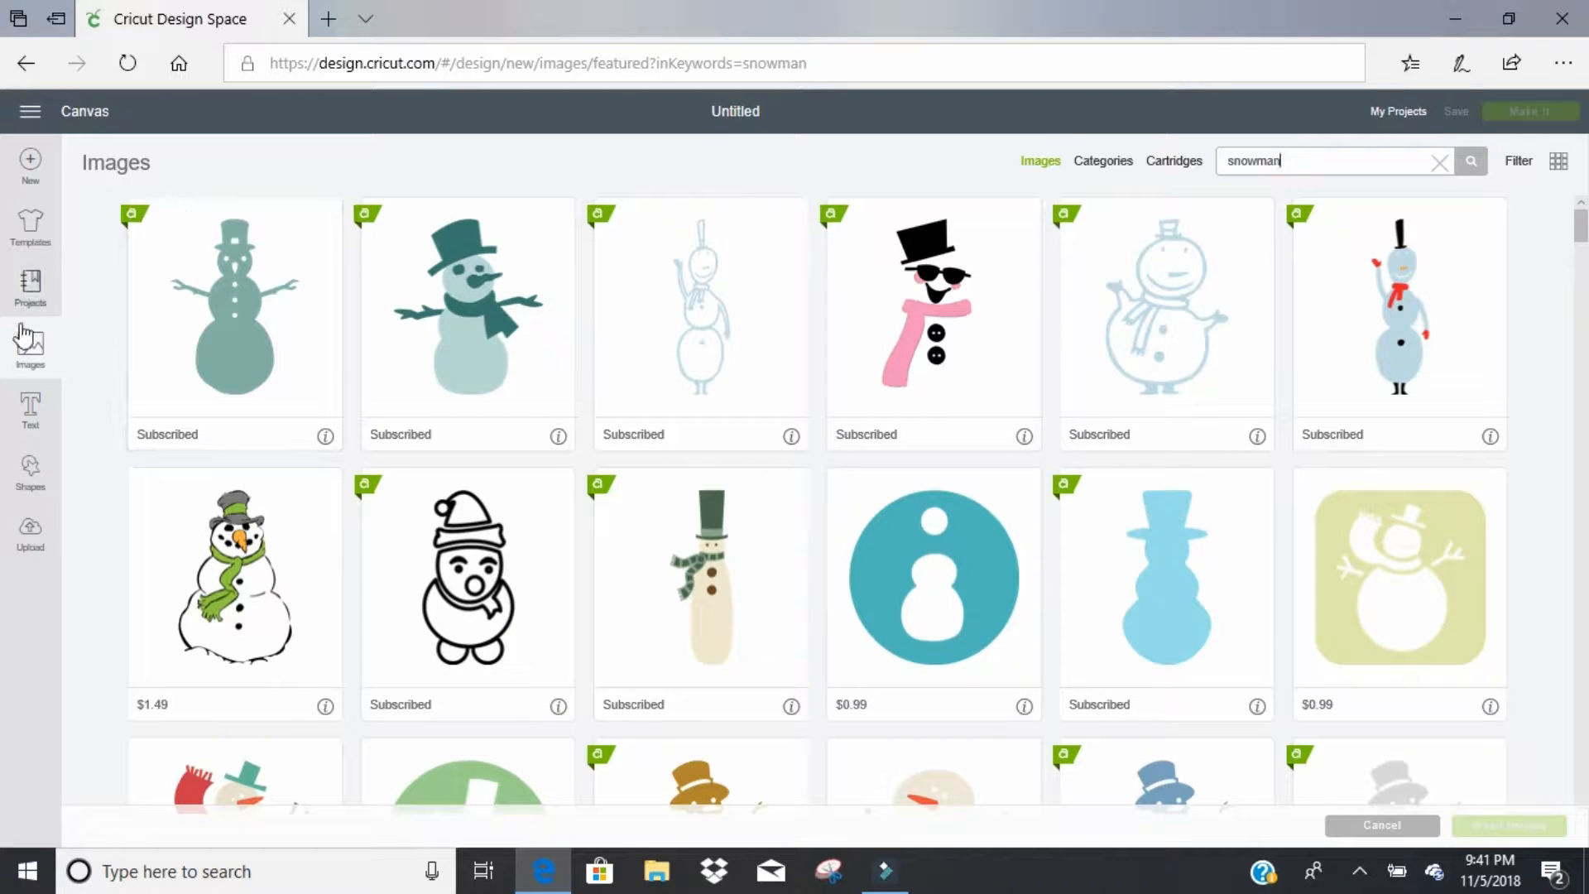
left_click(89, 116)
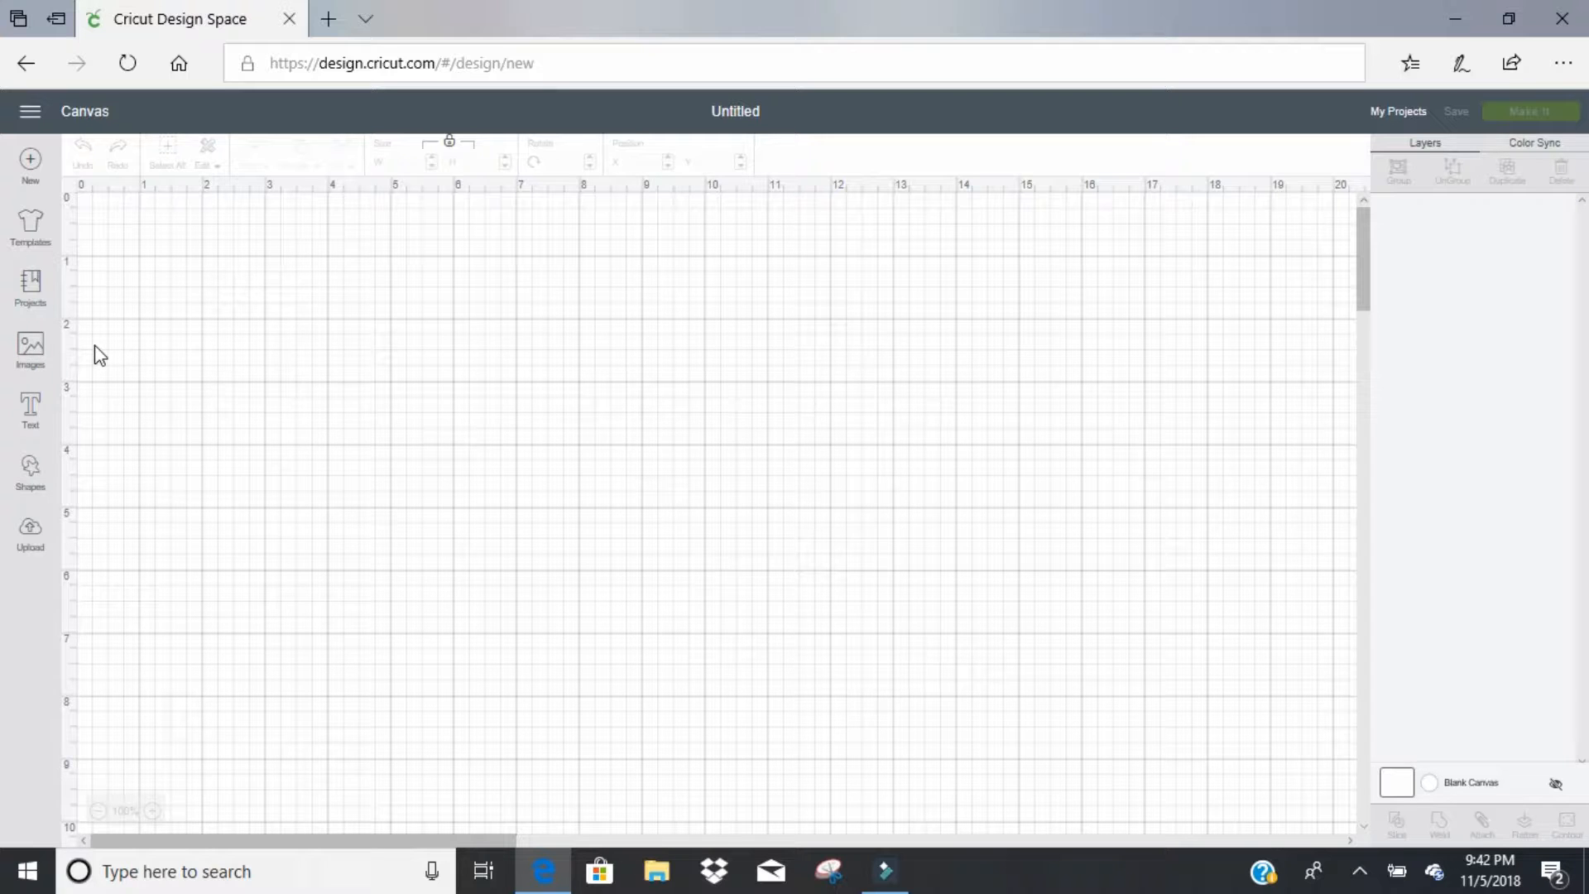
Step: Reopen the image library and replace the search term with "eyes"
left_click(38, 359)
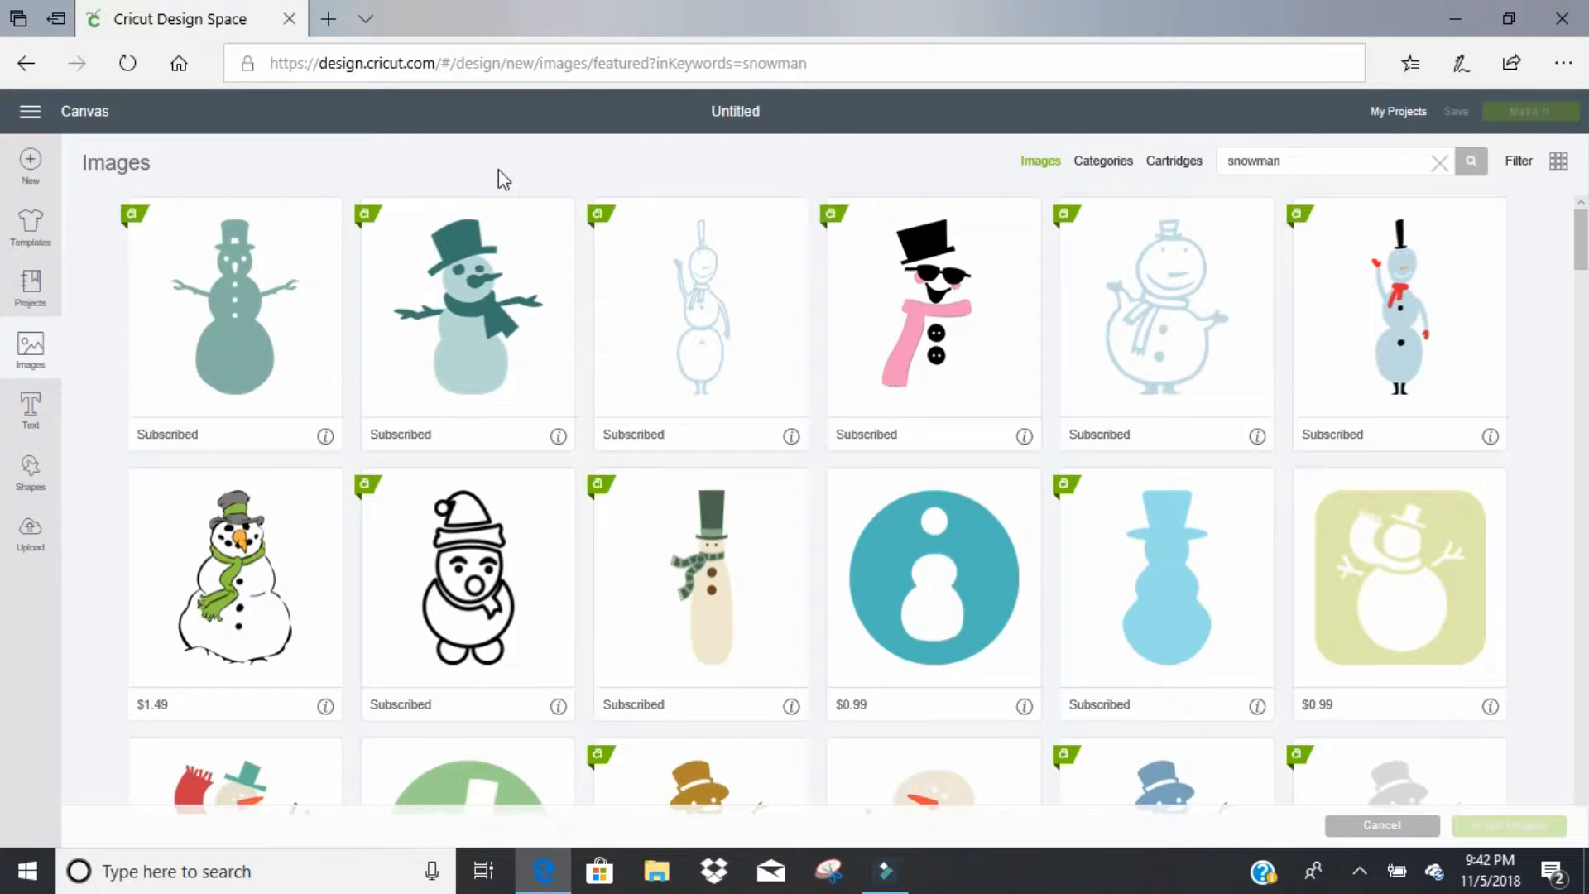
left_click_drag(1308, 157, 1215, 170)
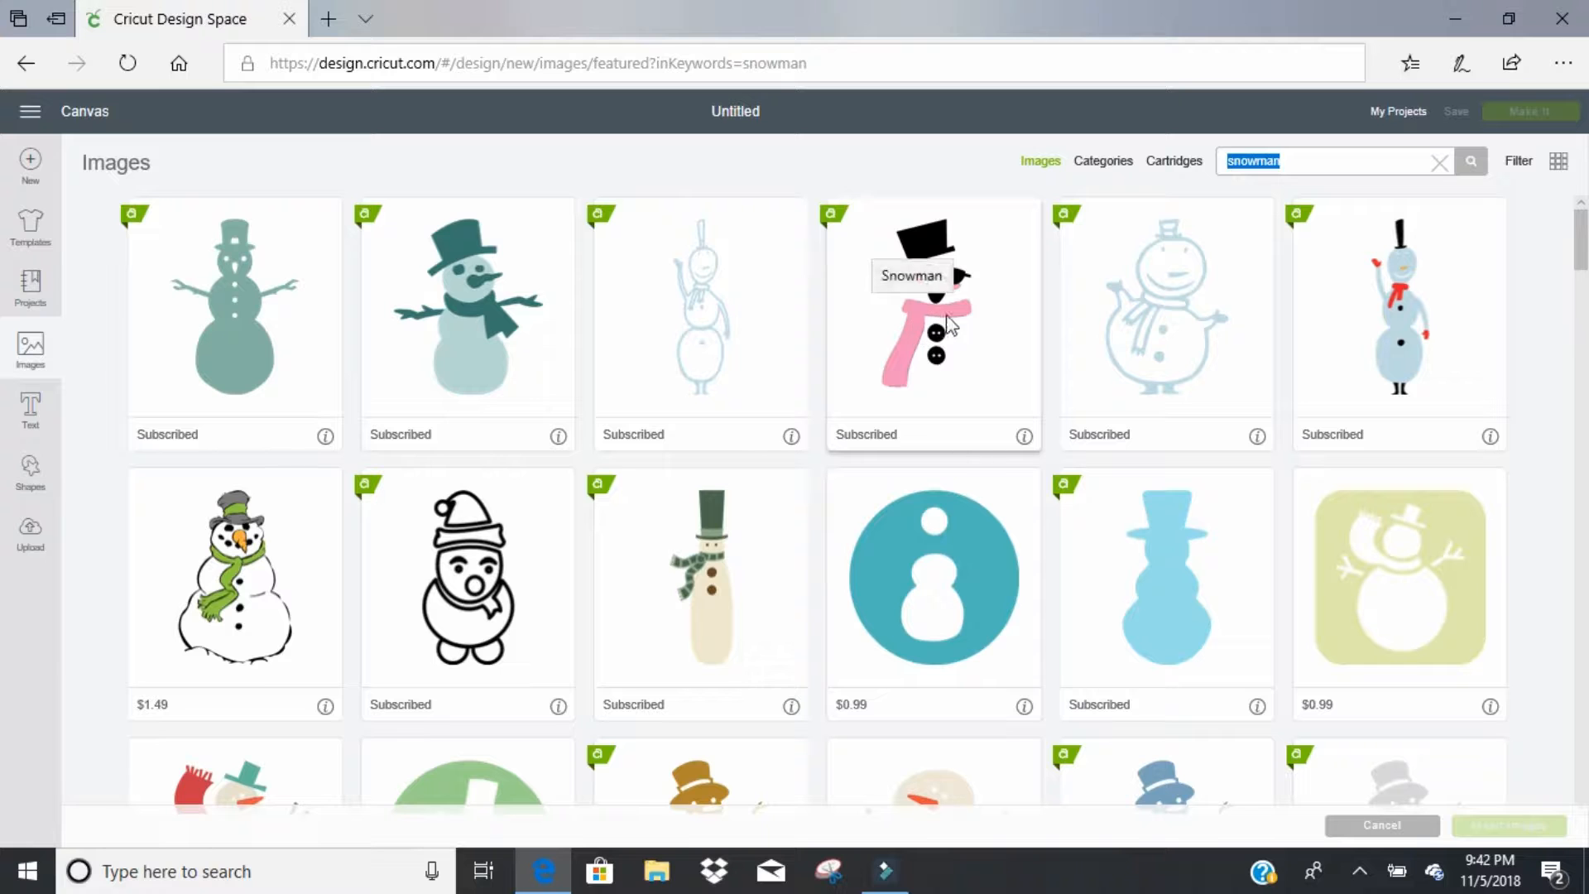
left_click(1581, 242)
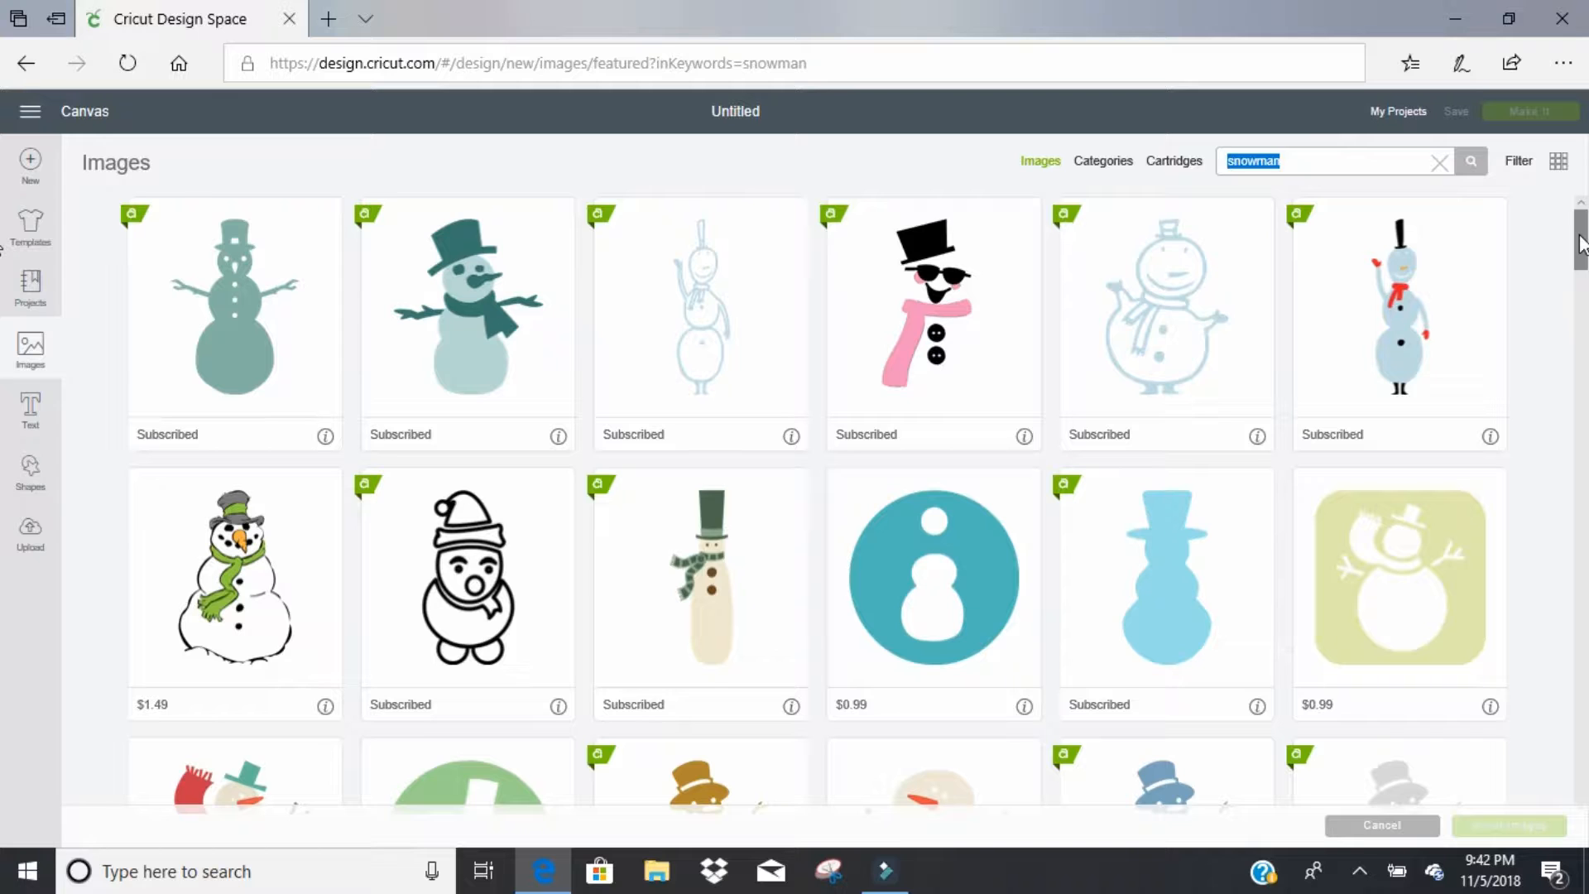
key("BackSpace")
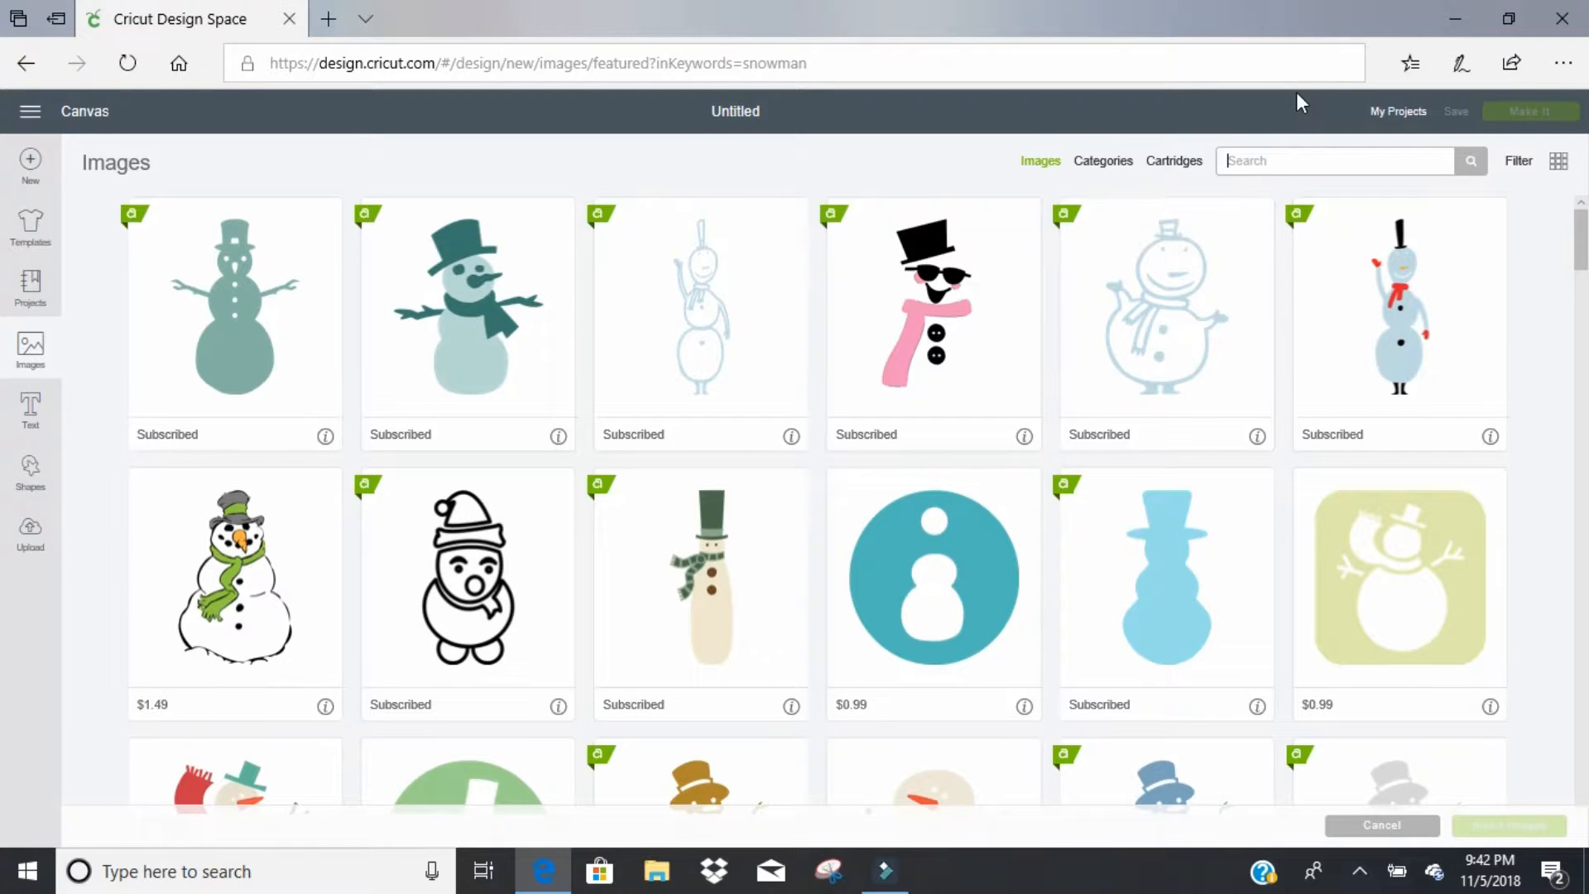
type("eyes")
key("Return")
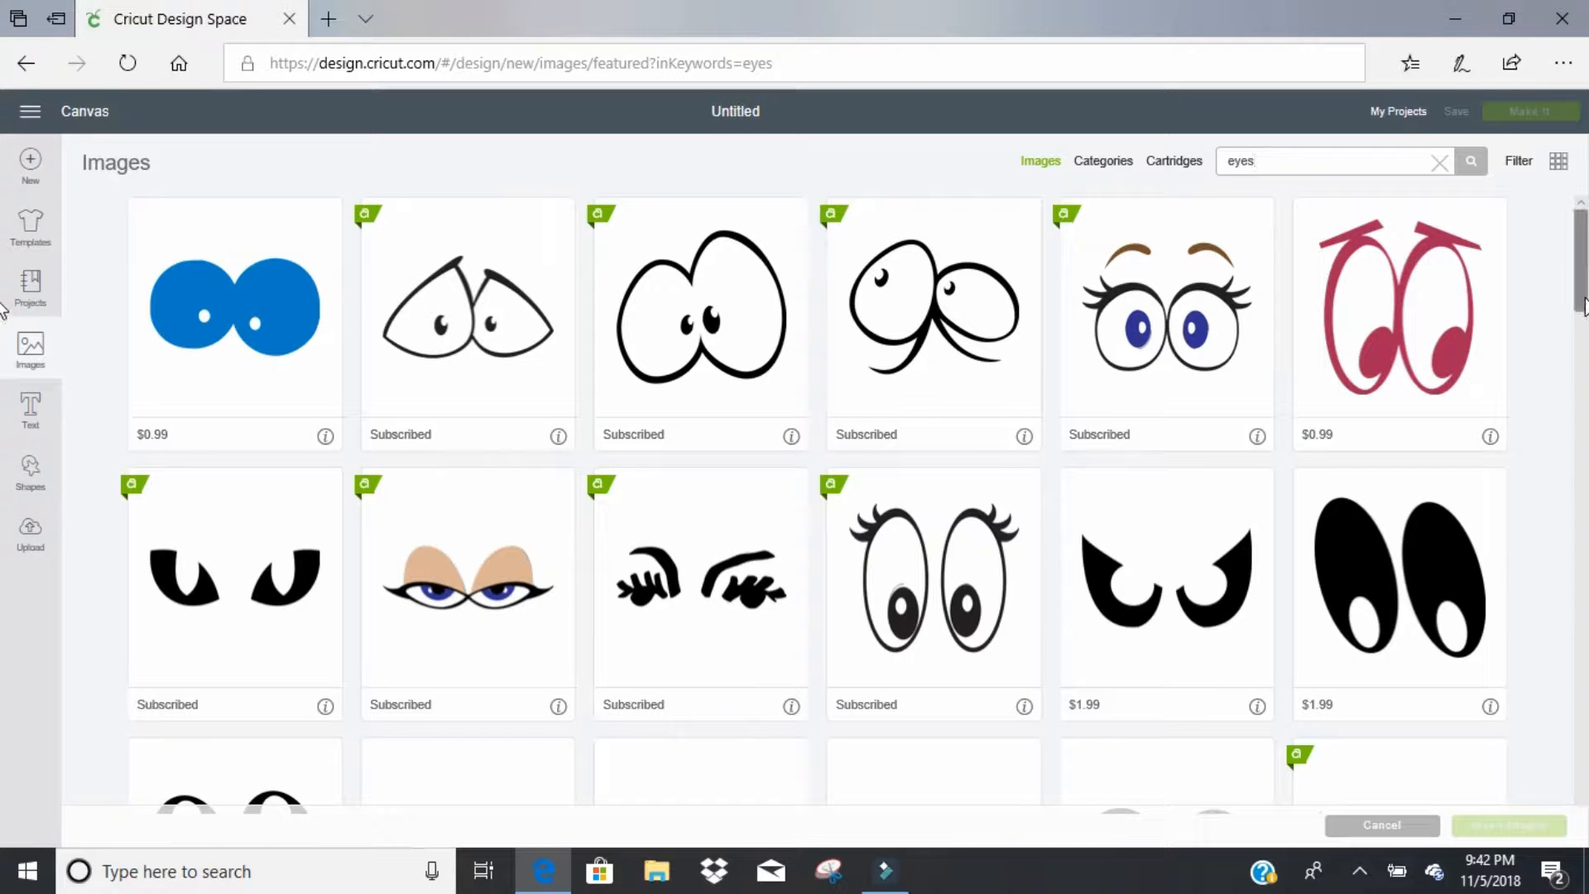
Step: Browse the eye images and select the blue eyes with lashes and brown eyebrows
scroll(4, 354, "down", 3)
scroll(5, 355, "down", 10)
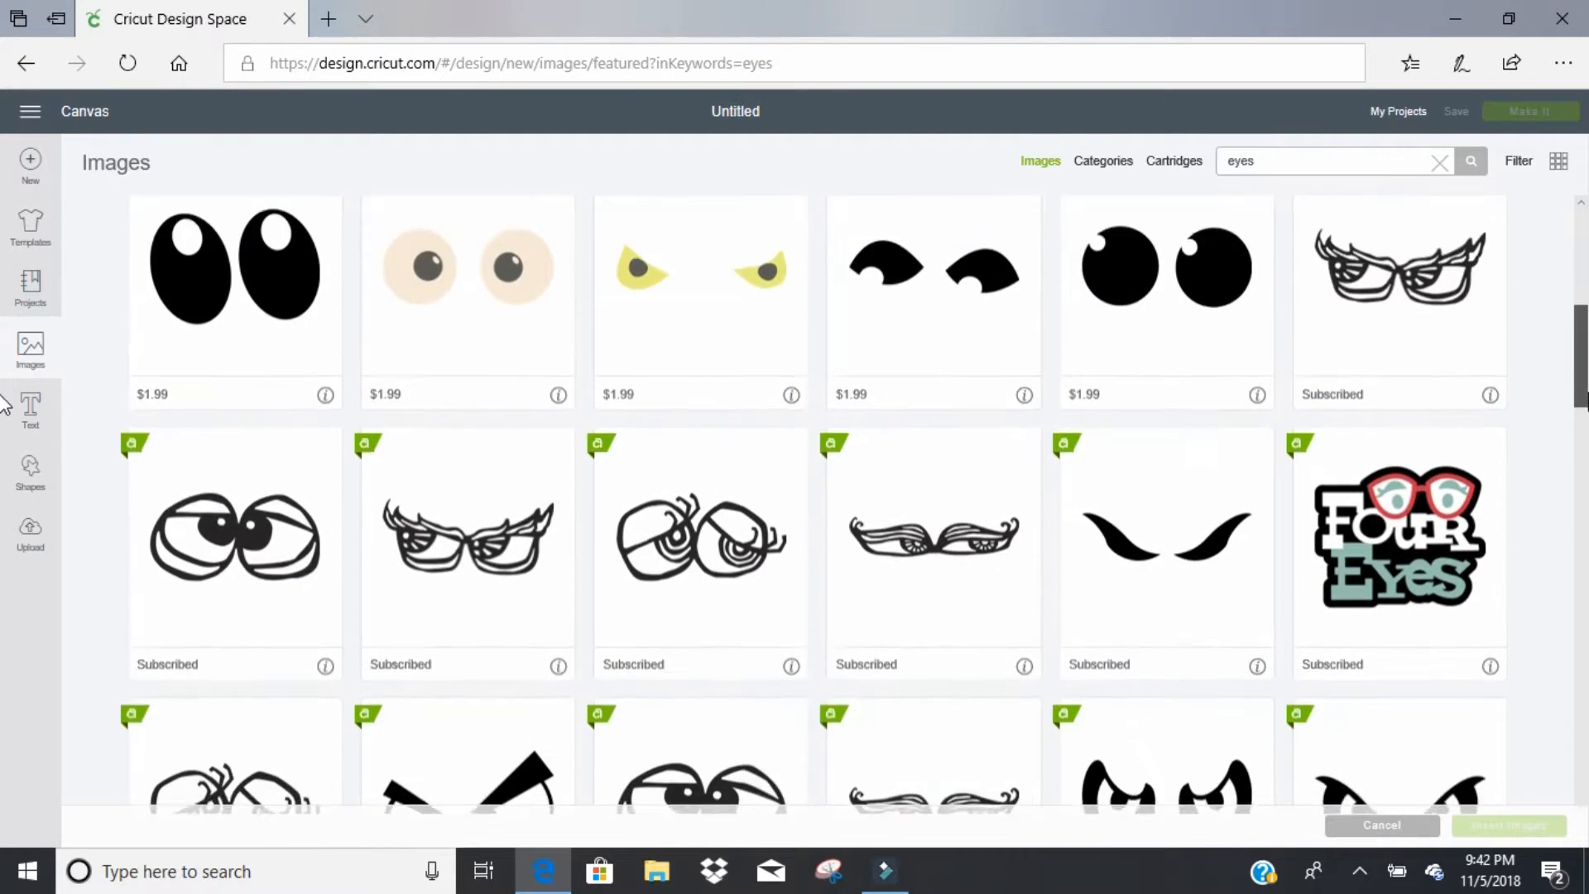
scroll(5, 478, "down", 5)
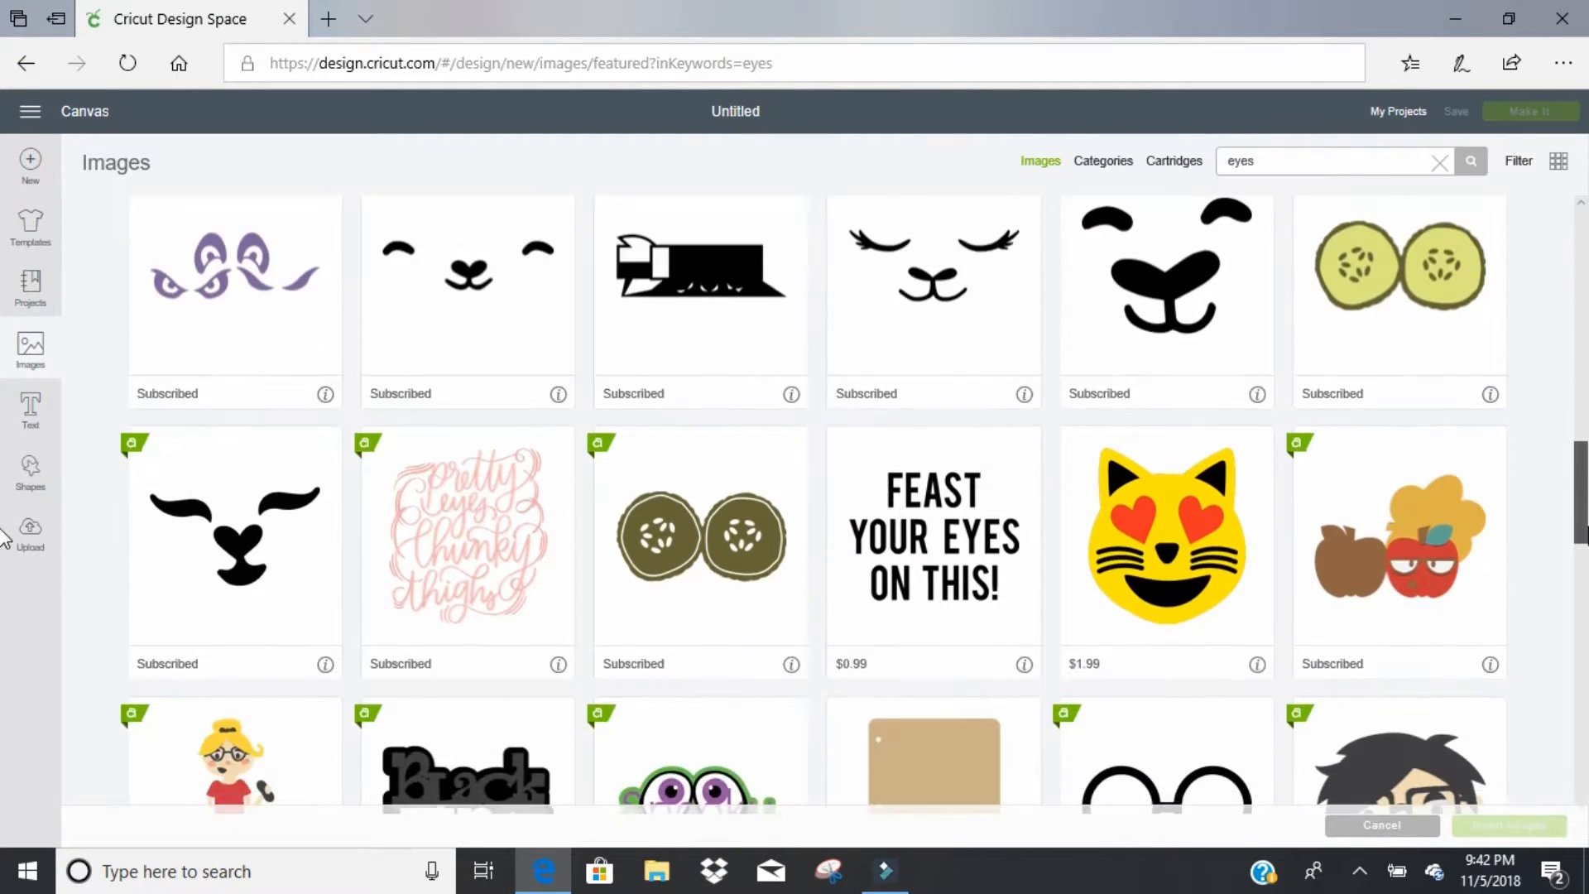
scroll(1105, 451, "up", 2)
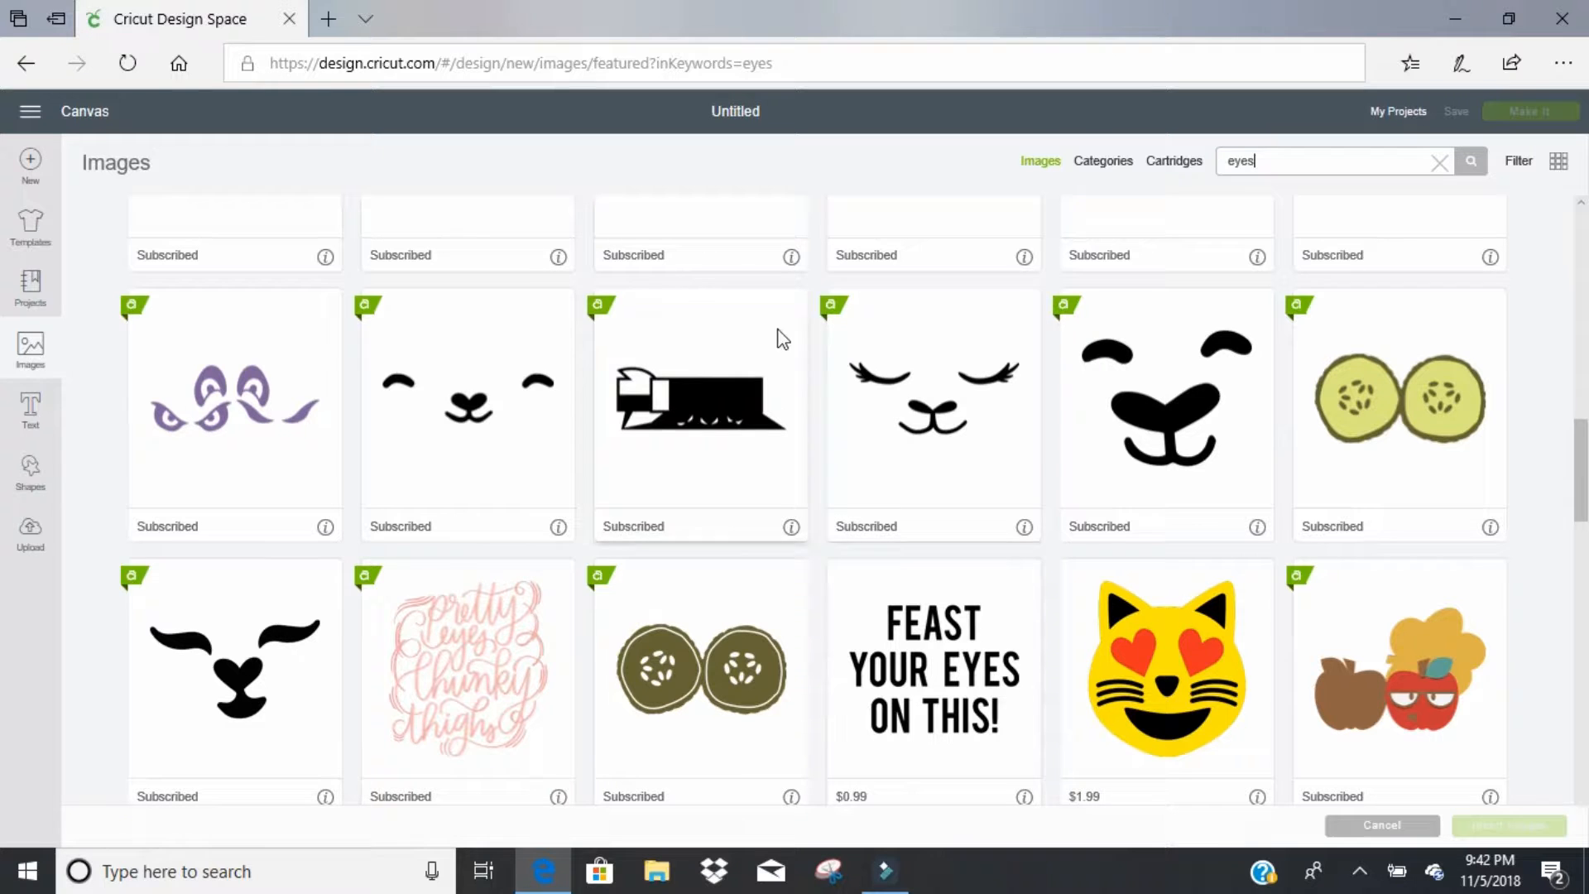
left_click_drag(1583, 472, 1527, 228)
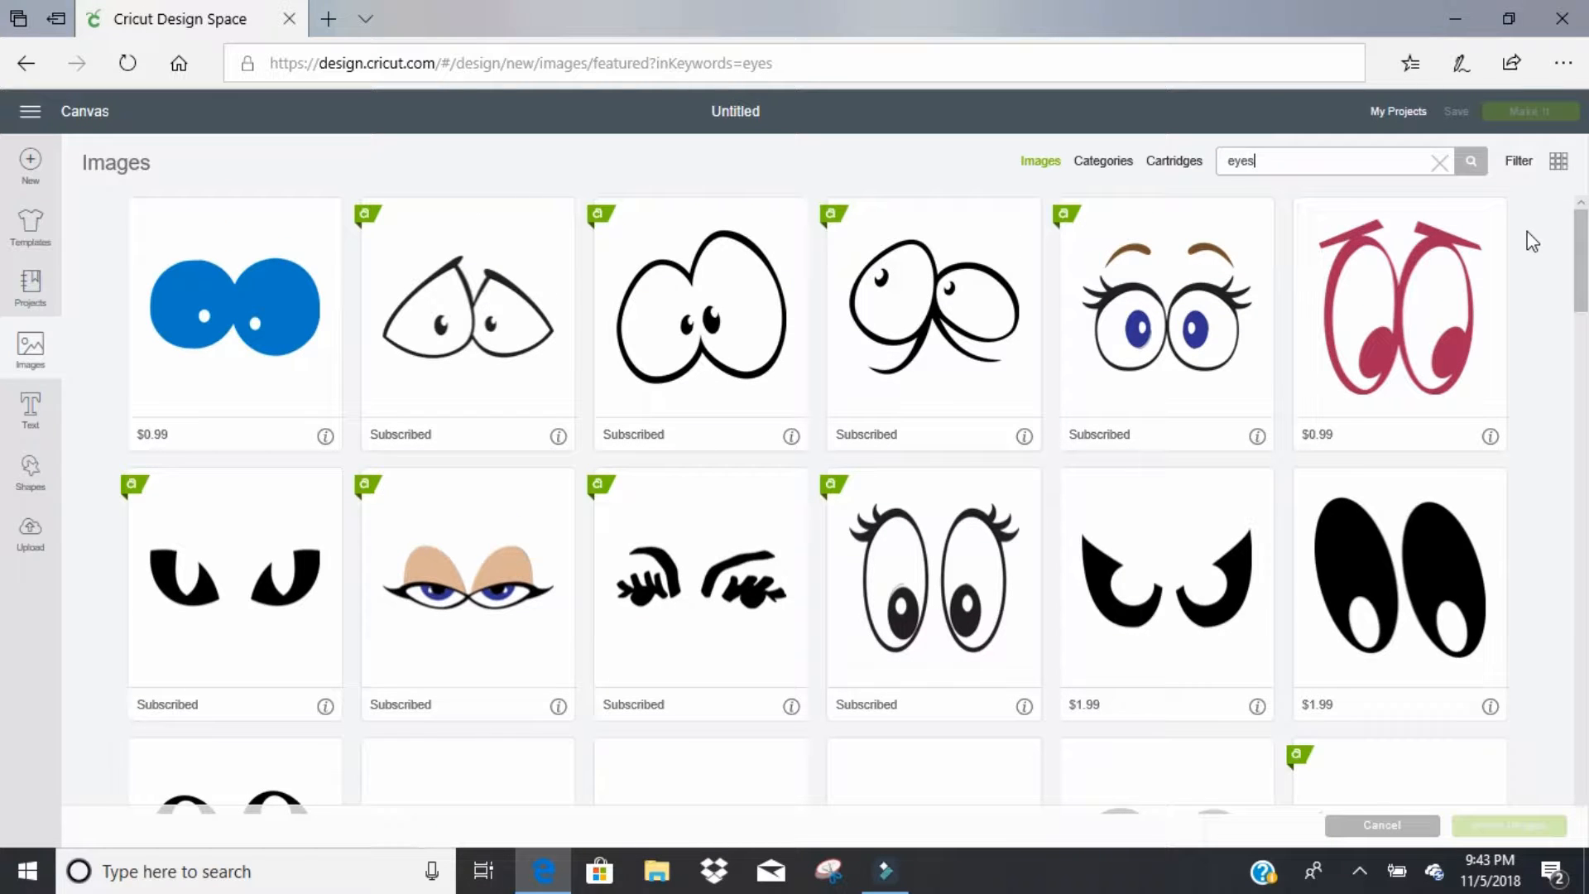
left_click(1170, 341)
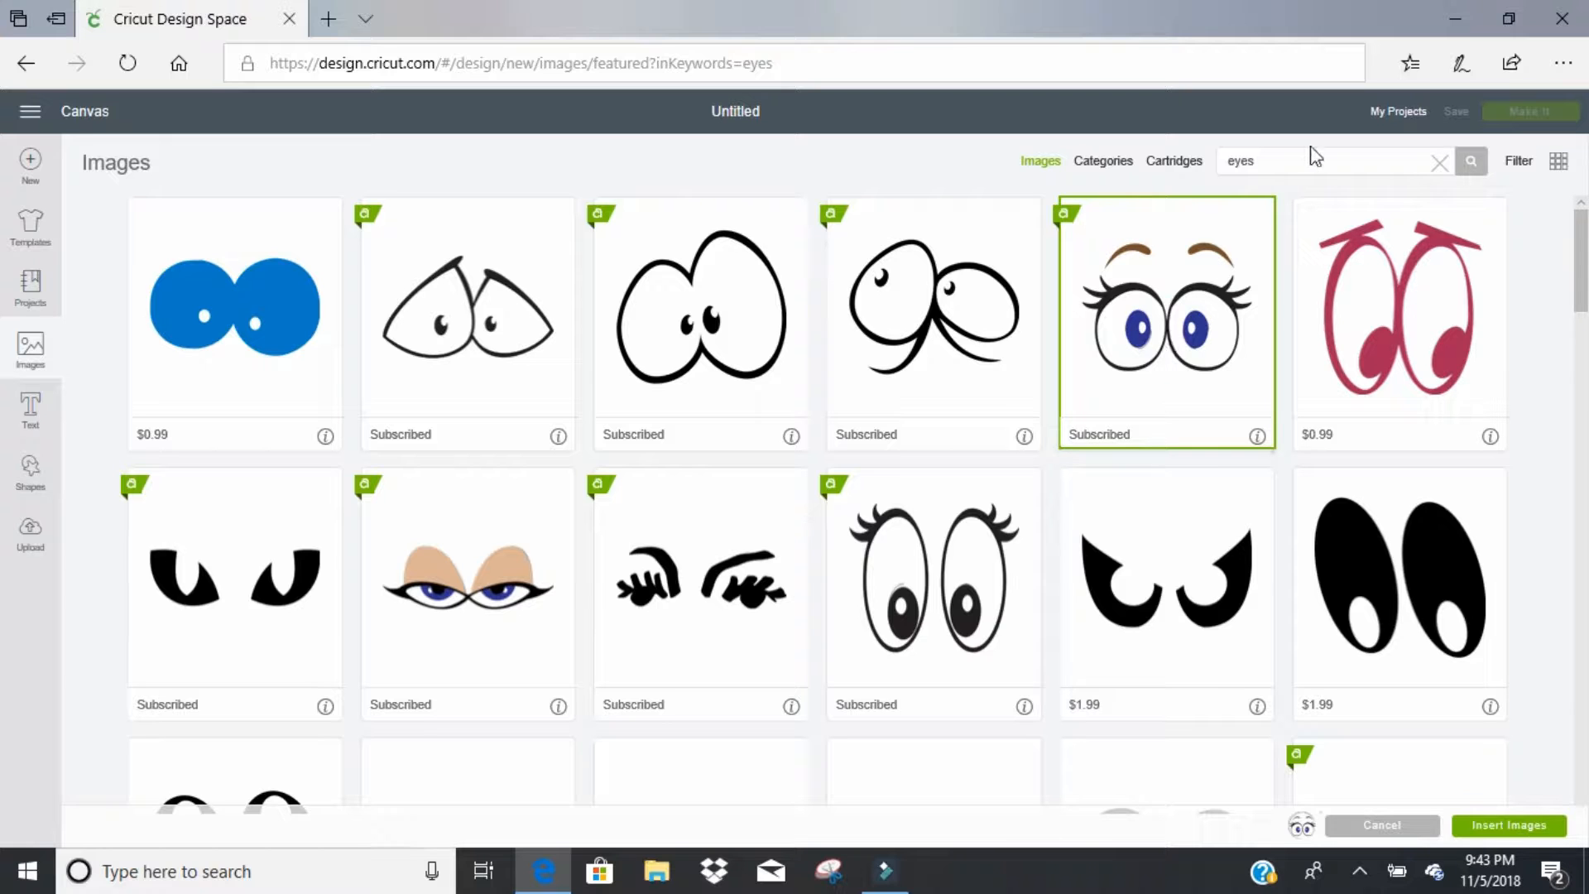
Step: Add the single eyeball with the green and yellow iris to the selected images
left_click_drag(1292, 156, 1204, 172)
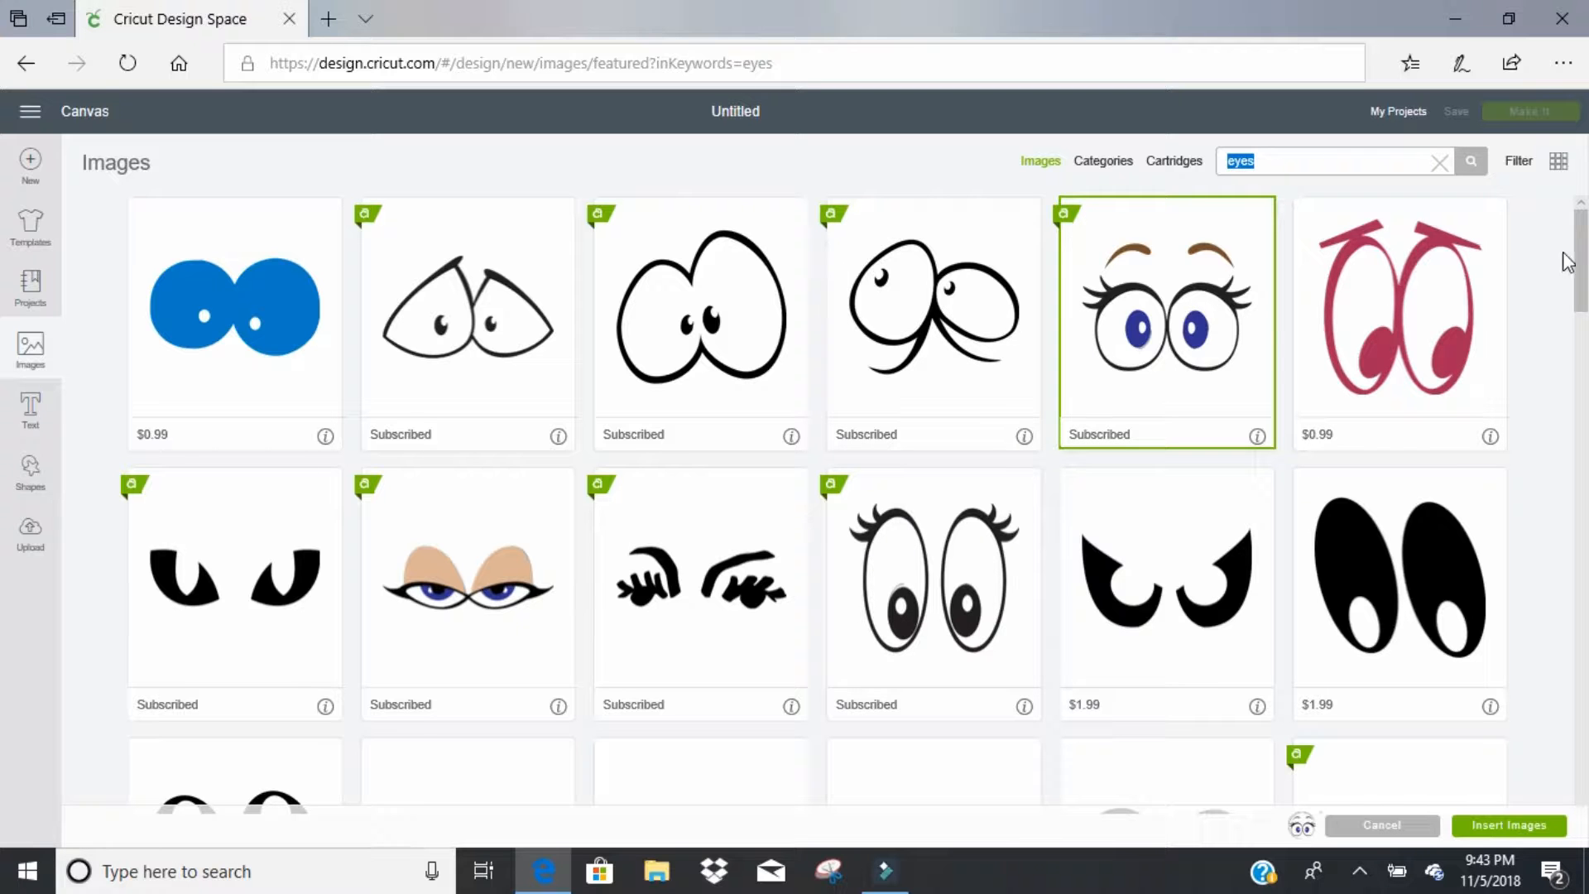
left_click_drag(1583, 248, 1583, 295)
scroll(1577, 212, "up", 3)
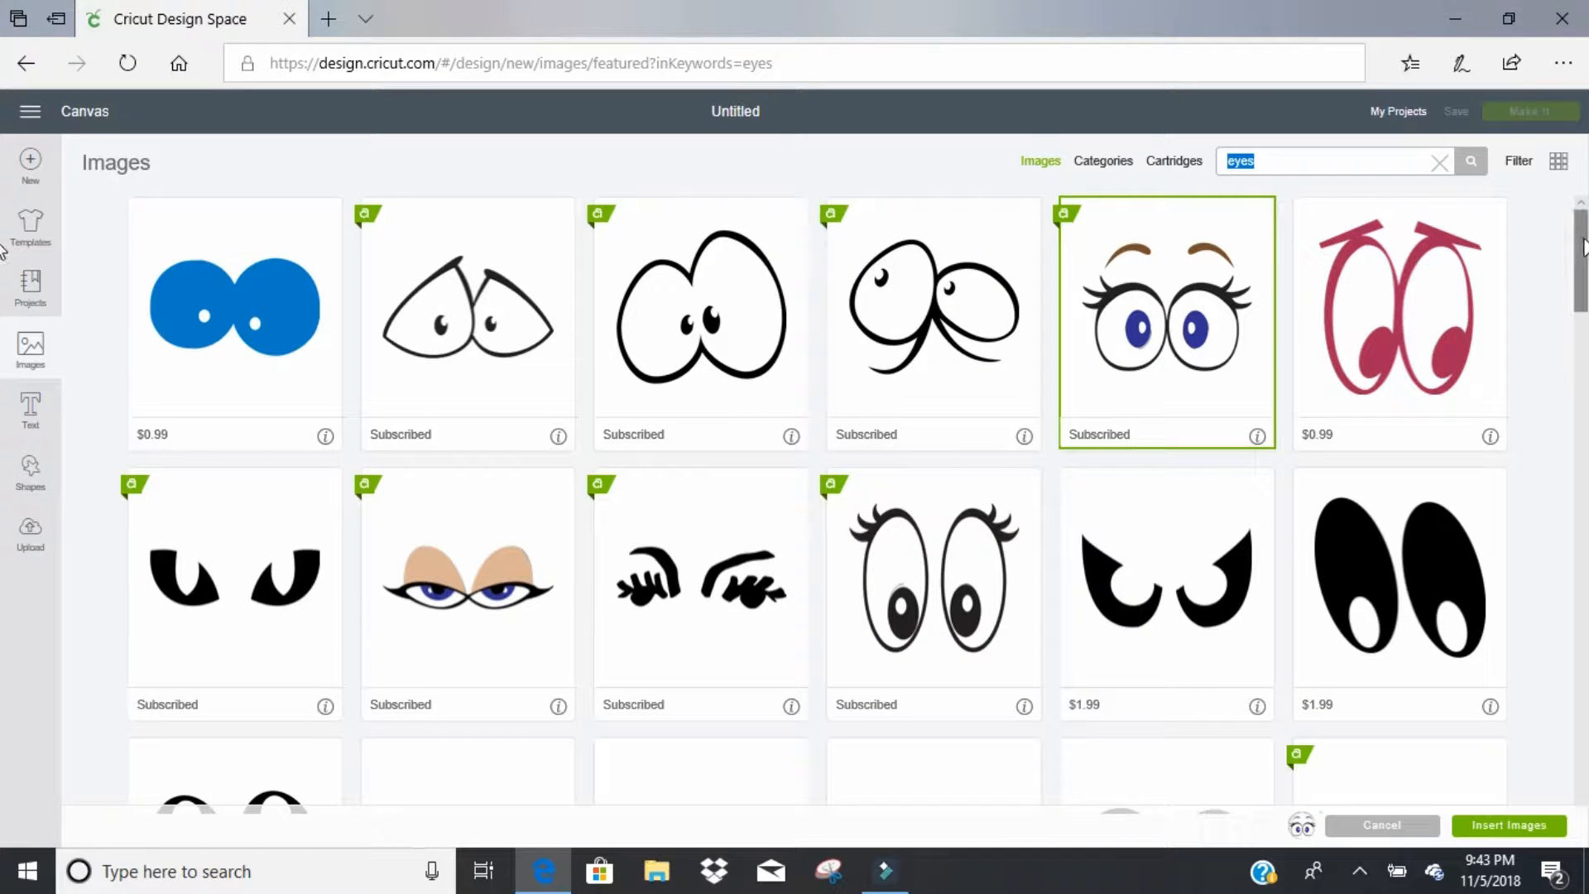
scroll(1575, 249, "down", 4)
left_click_drag(1585, 302, 1583, 633)
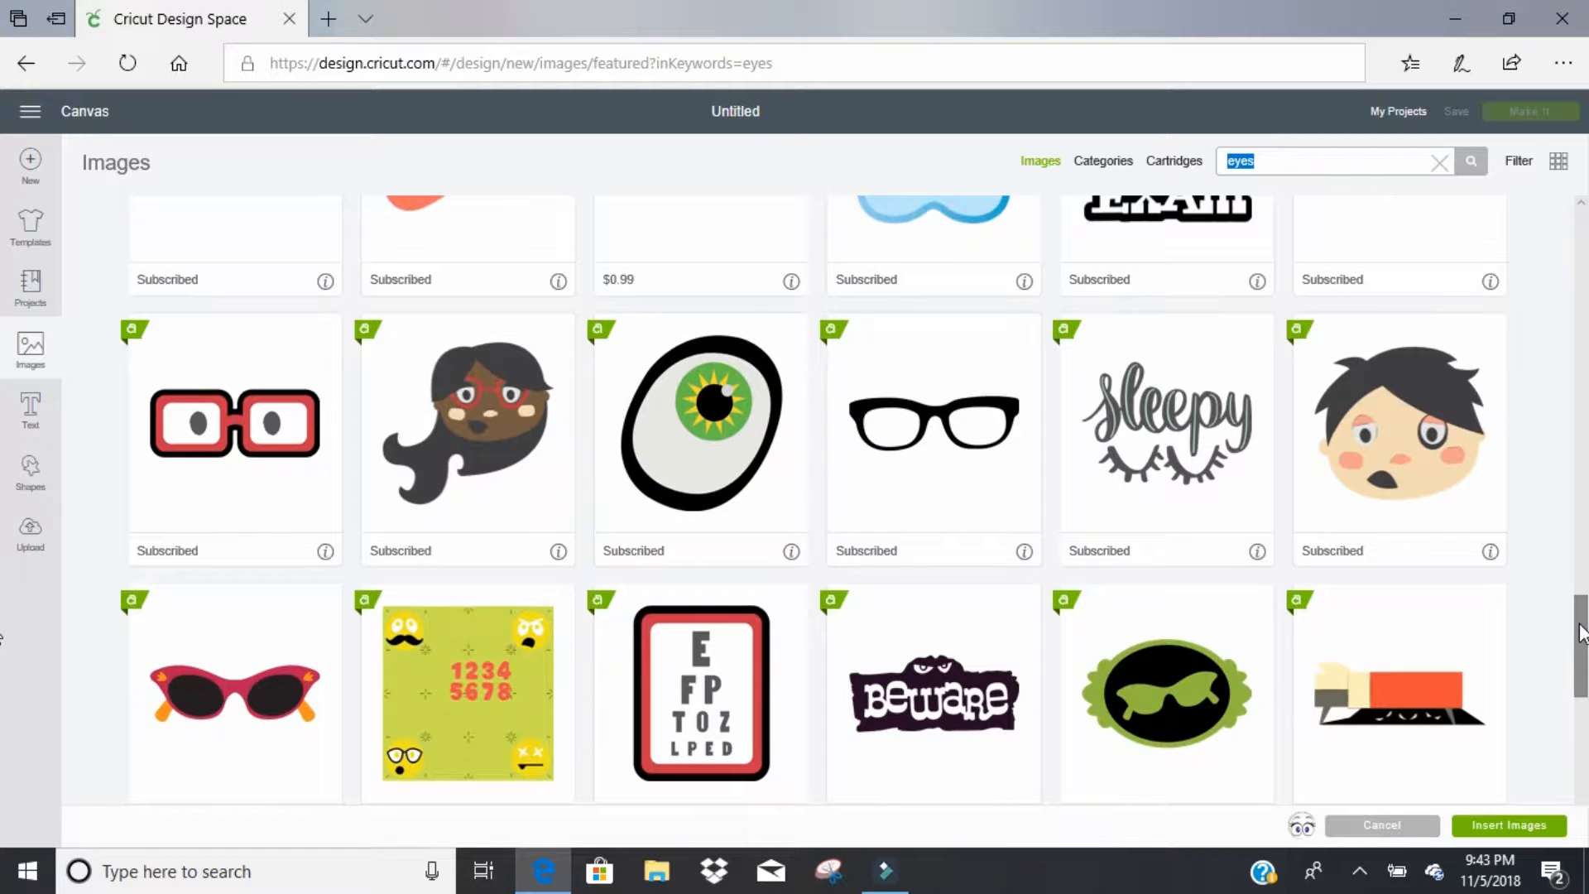
left_click(697, 439)
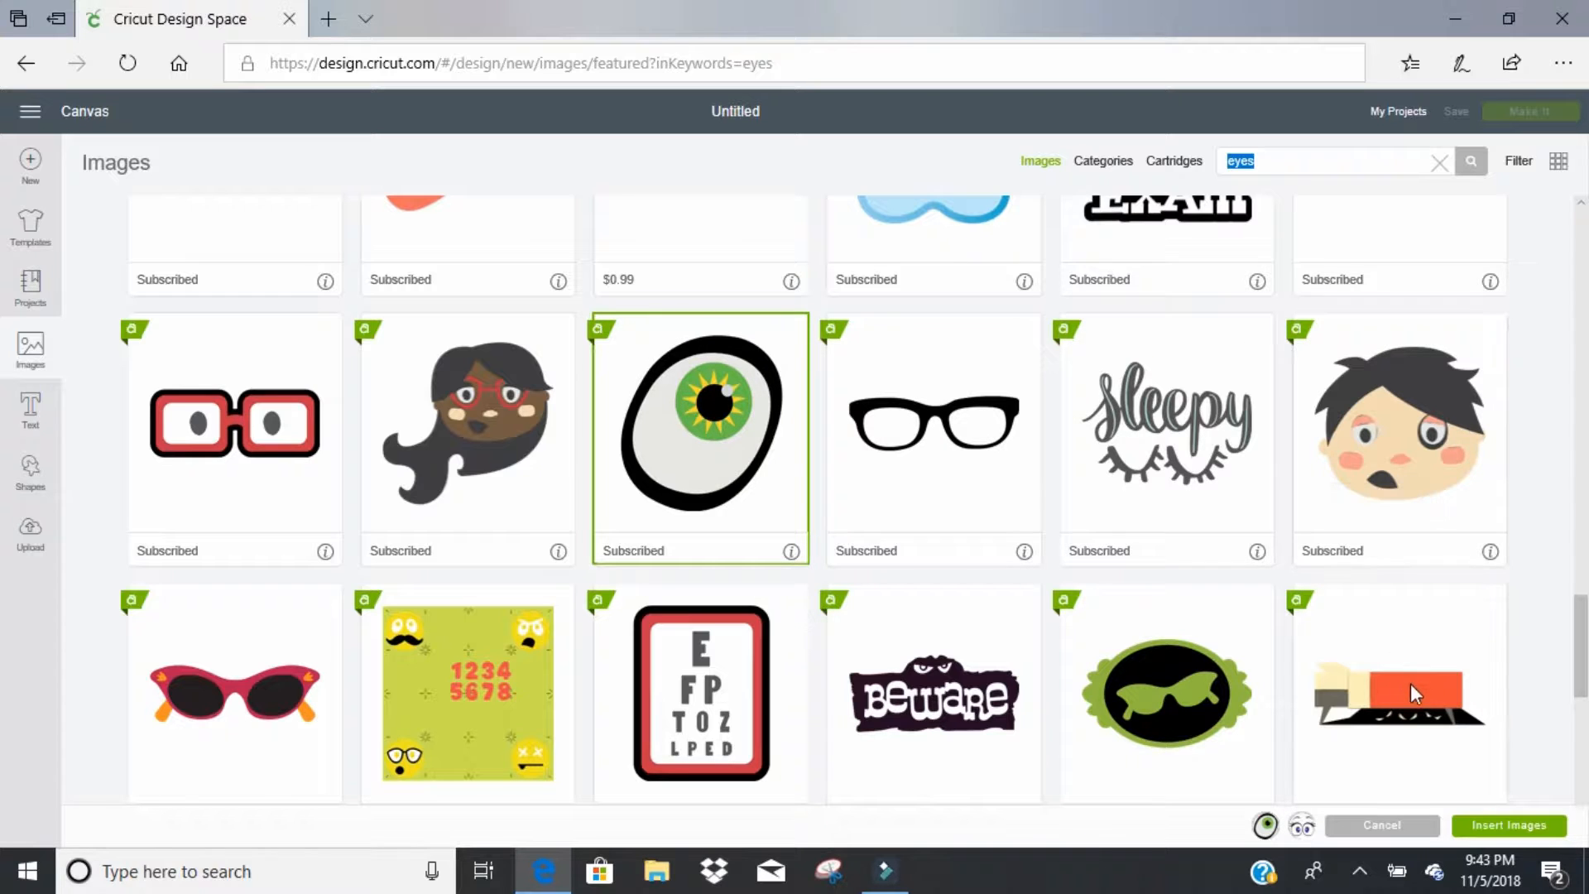
Step: Search the image library for "carrot", keeping the two eye images selected
left_click(1284, 152)
double_click(1276, 161)
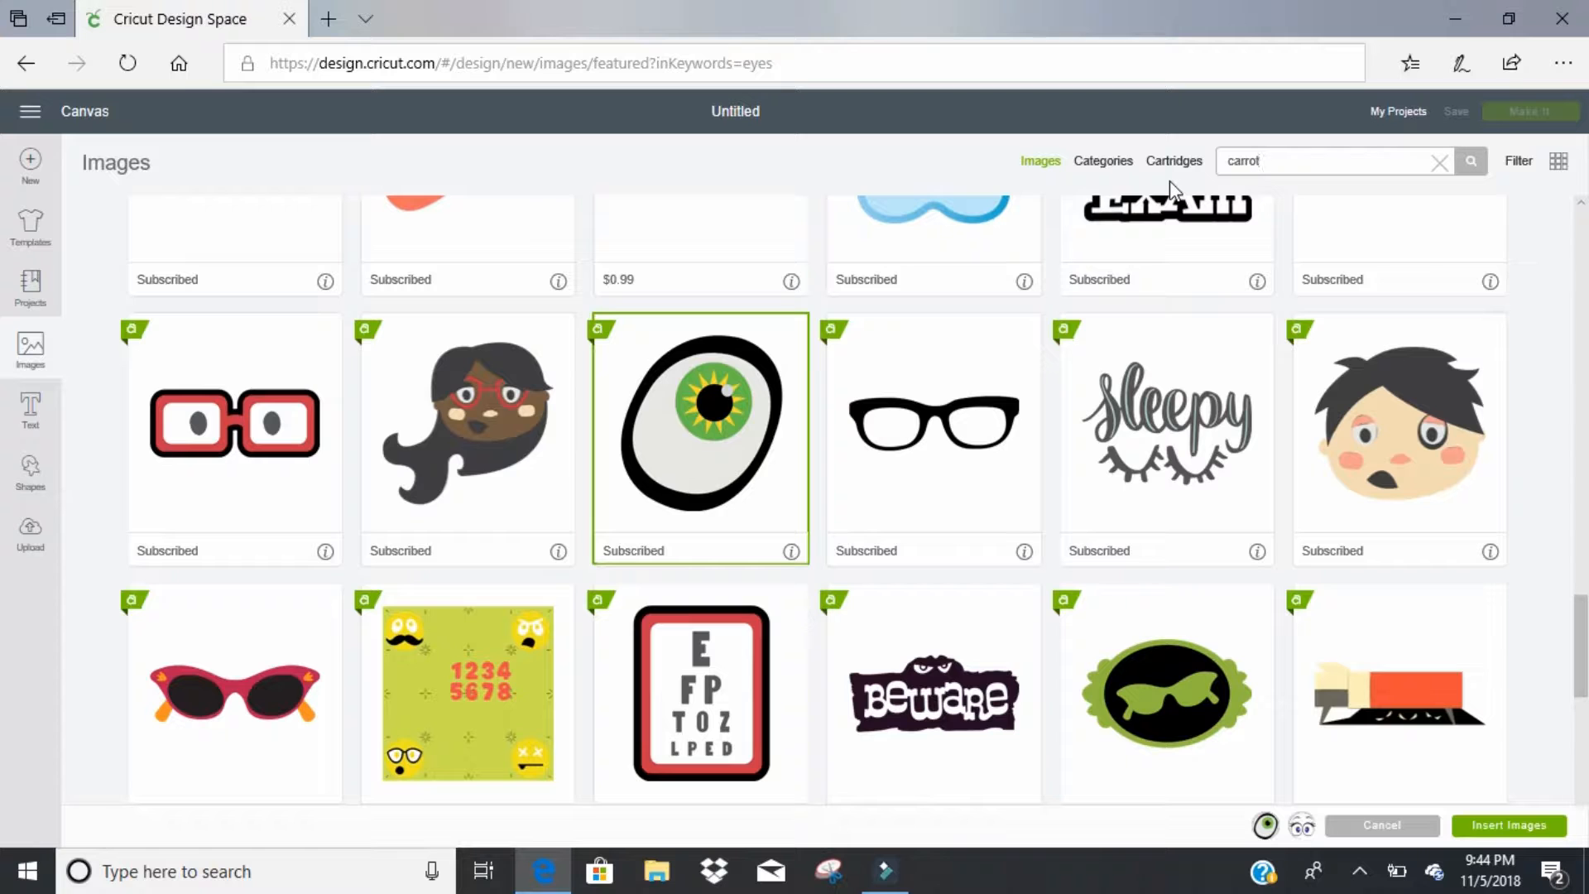
key("Return")
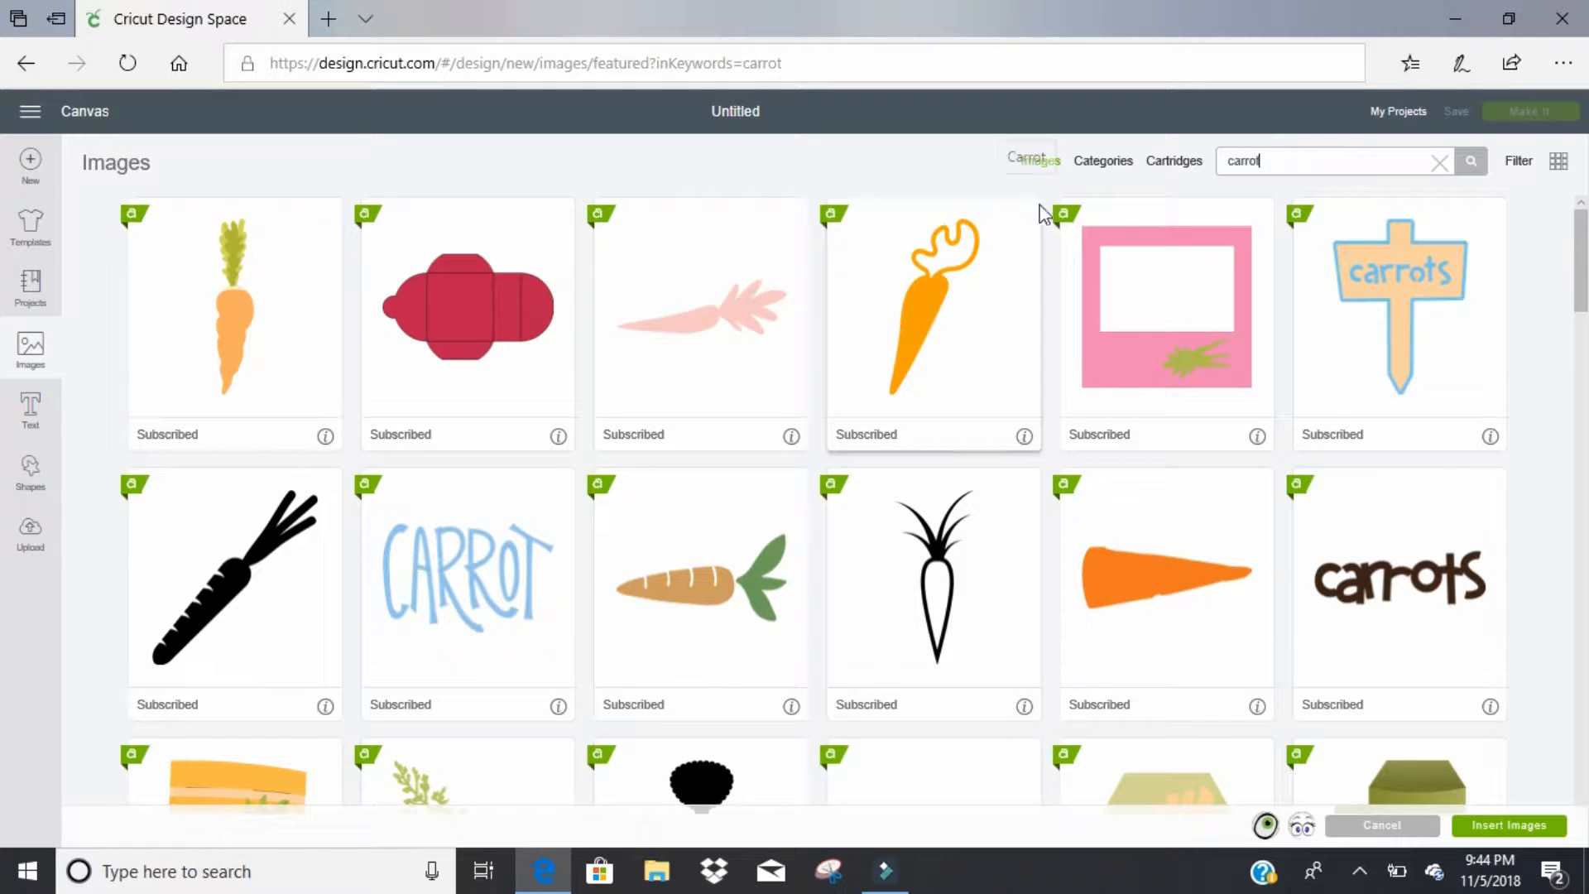
Step: Add the bunch of three orange carrots to the selection and insert all selected images onto the canvas
left_click_drag(1579, 231, 5, 507)
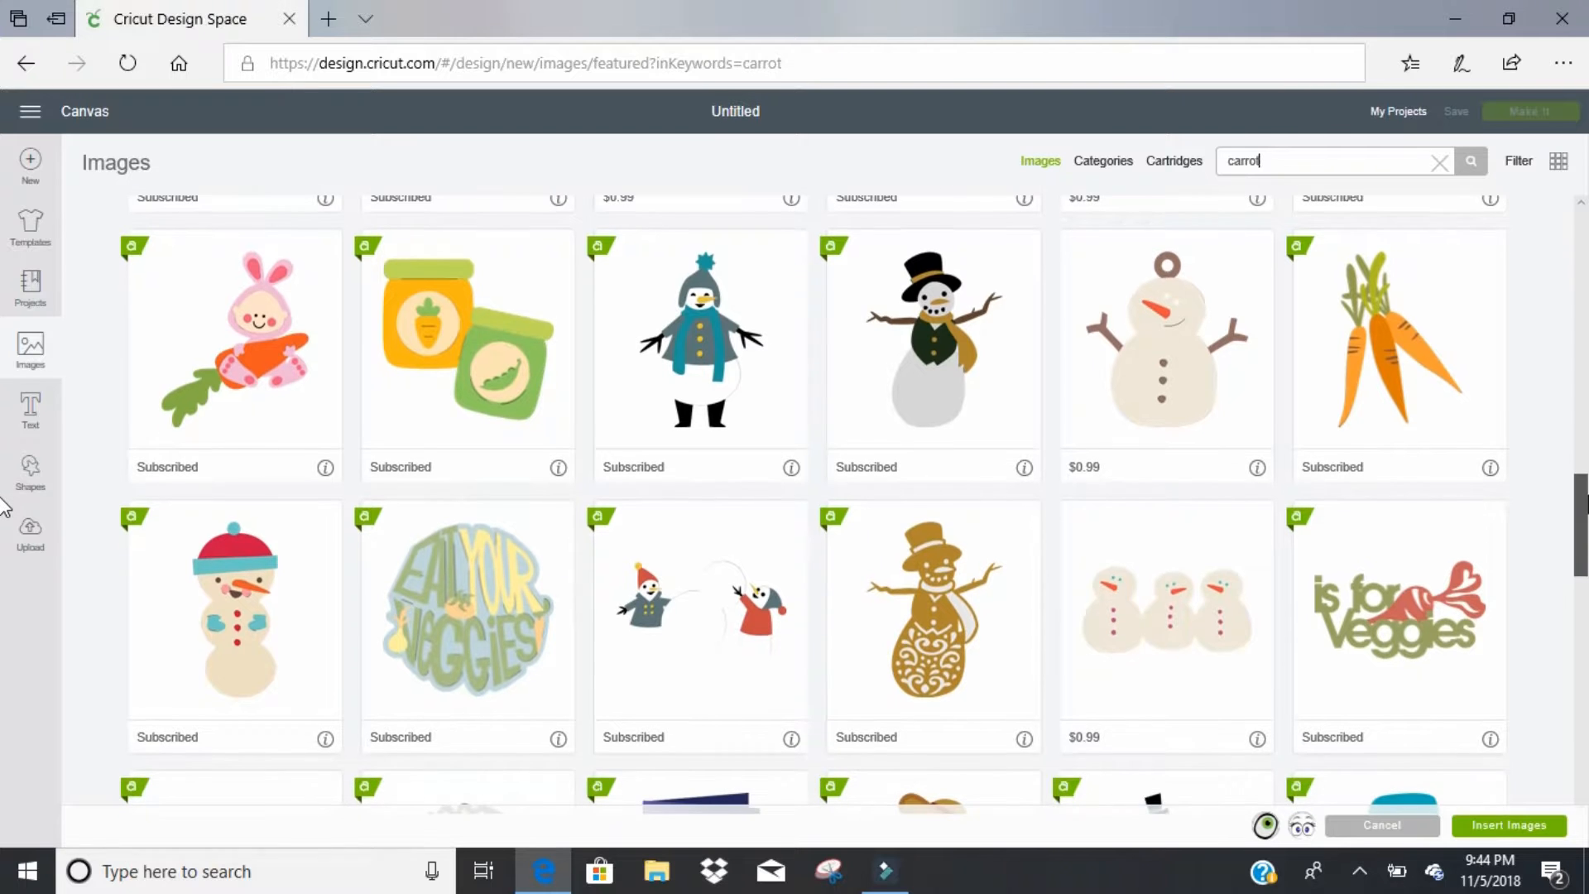
left_click(1422, 332)
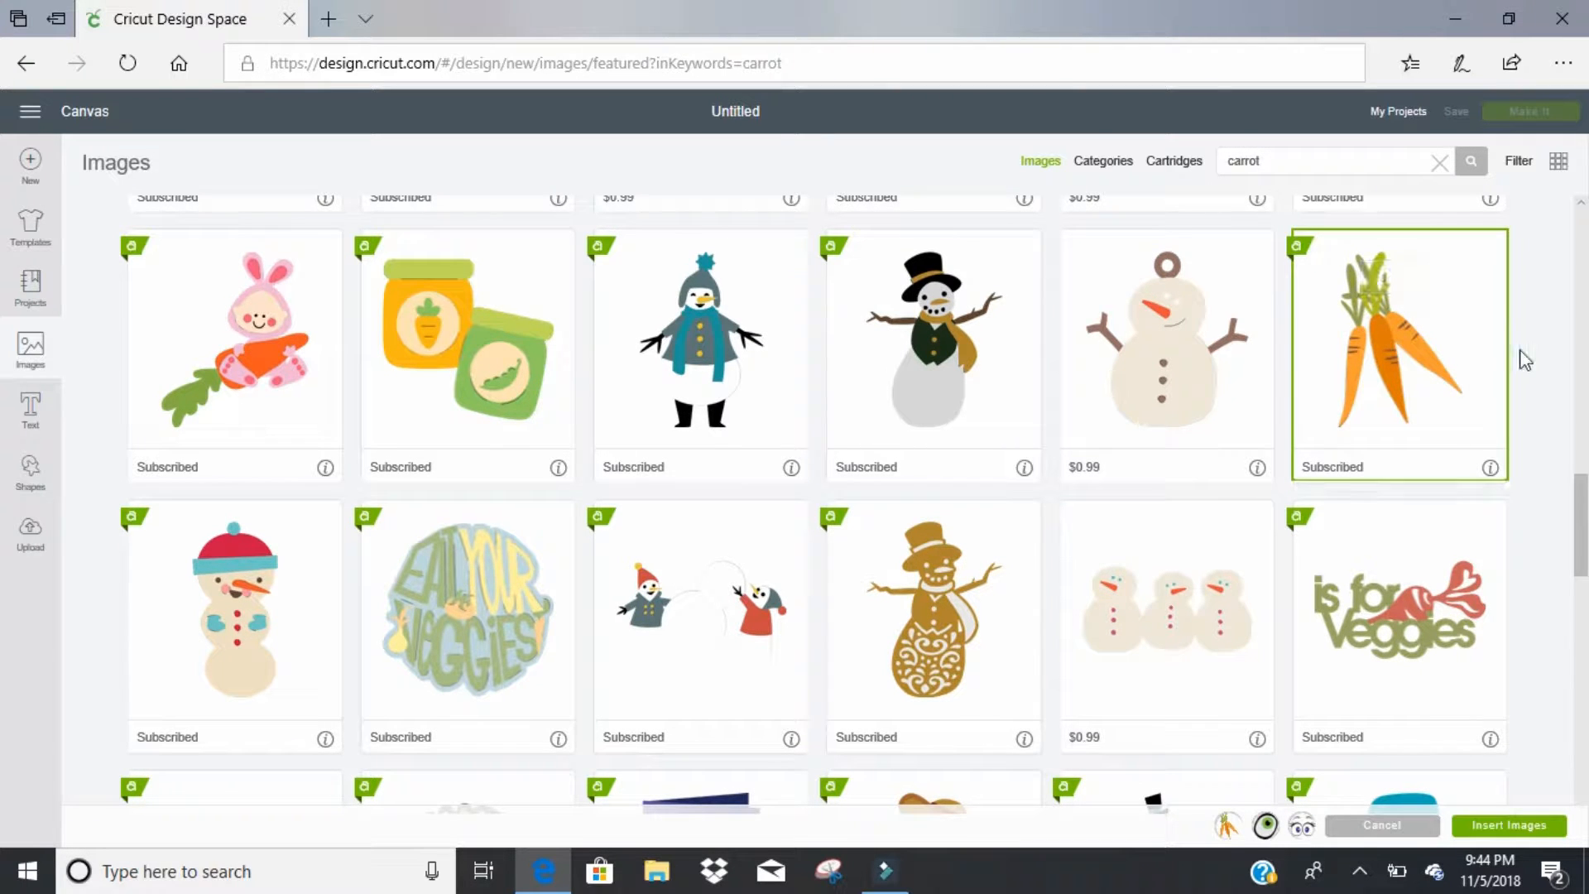
left_click_drag(1585, 489, 1568, 356)
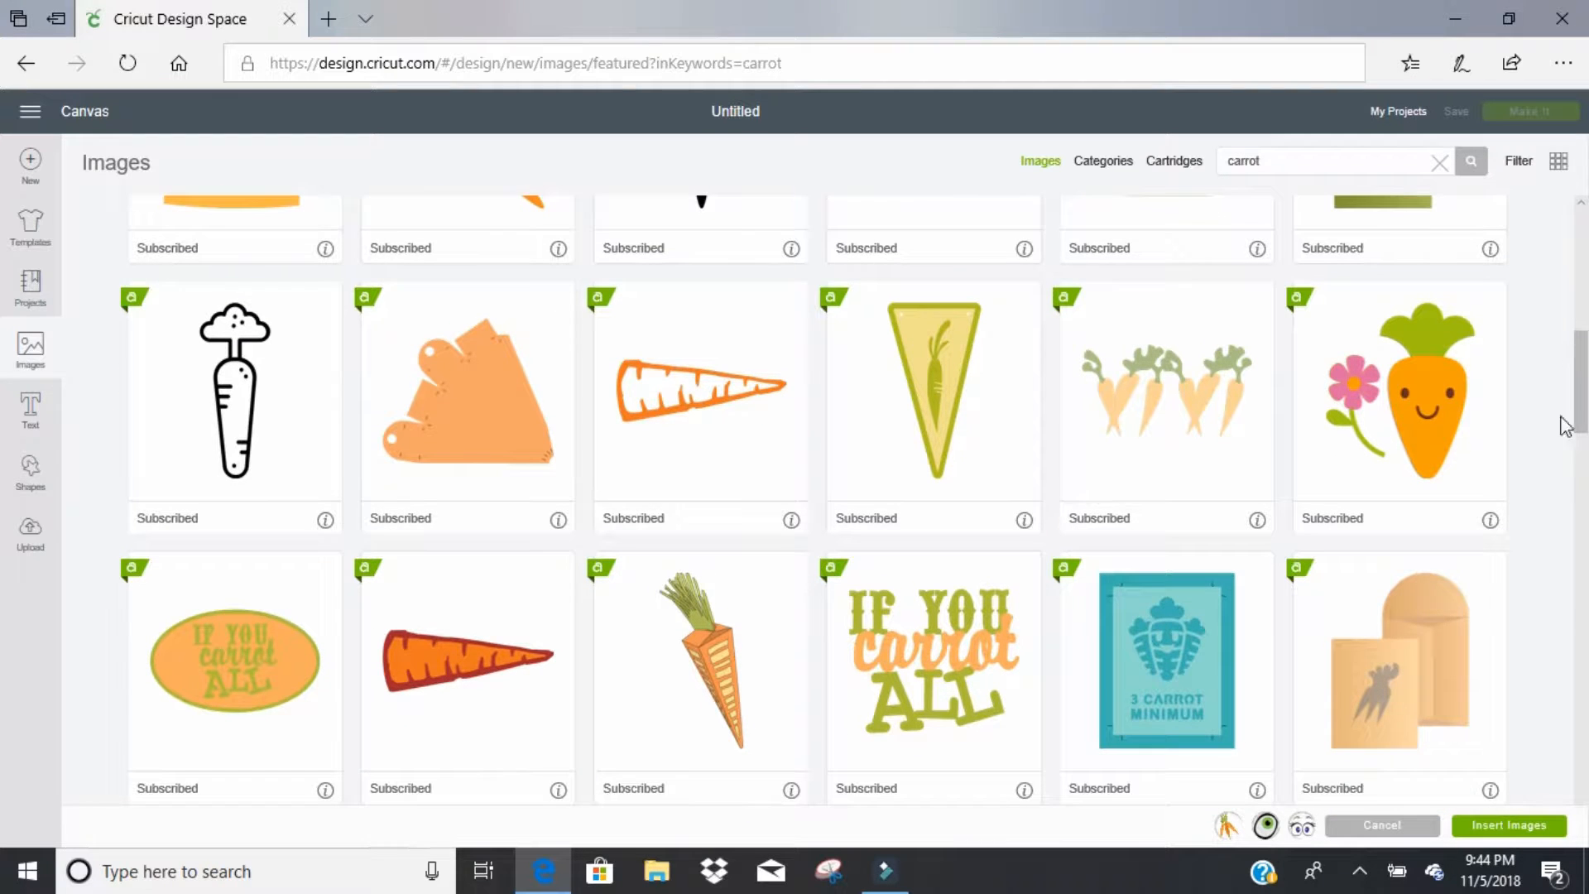
left_click(1511, 826)
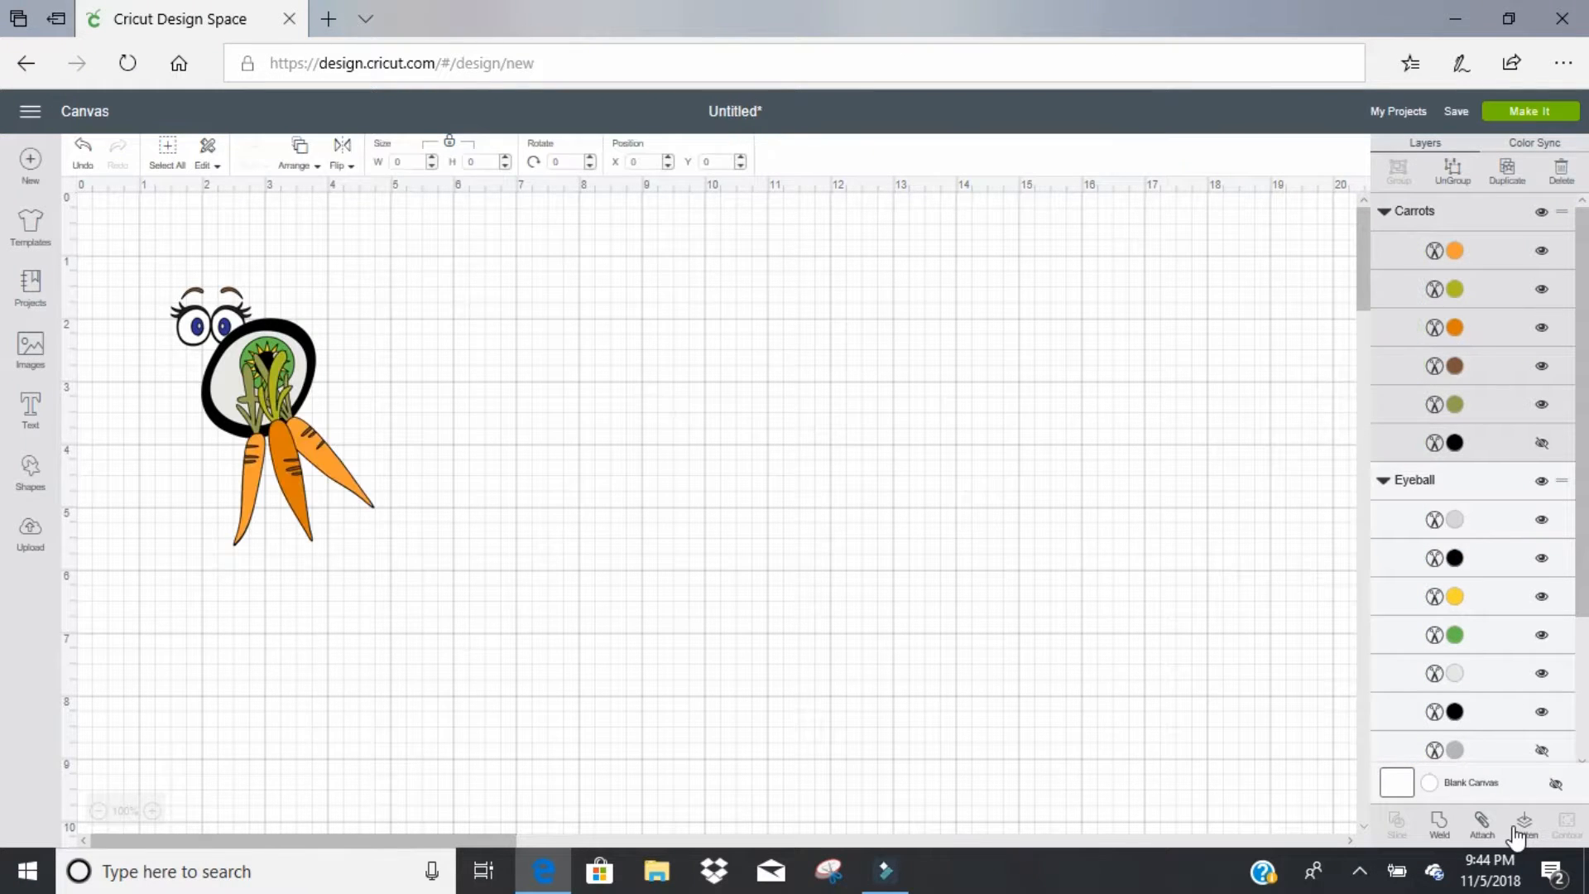
Step: Spread the overlapping images apart: carrots beyond X 16, eyeball at about X 13.6, Y 0.9, and eyes at about X 11.5, Y 1.3
left_click_drag(295, 464, 1152, 323)
left_click_drag(273, 381, 1002, 308)
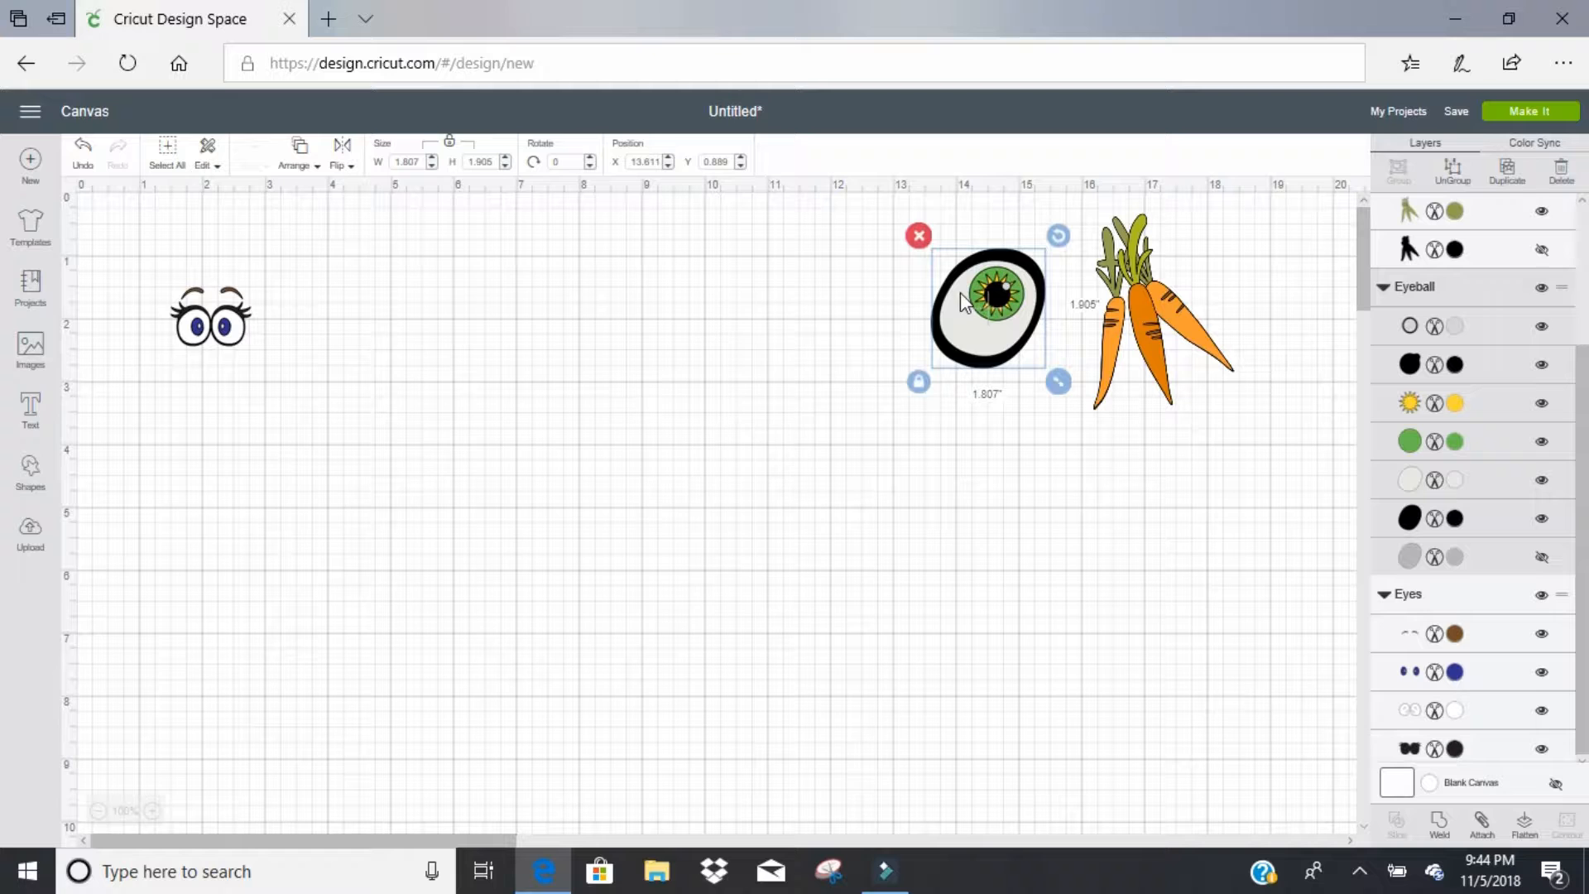
left_click_drag(186, 342, 818, 329)
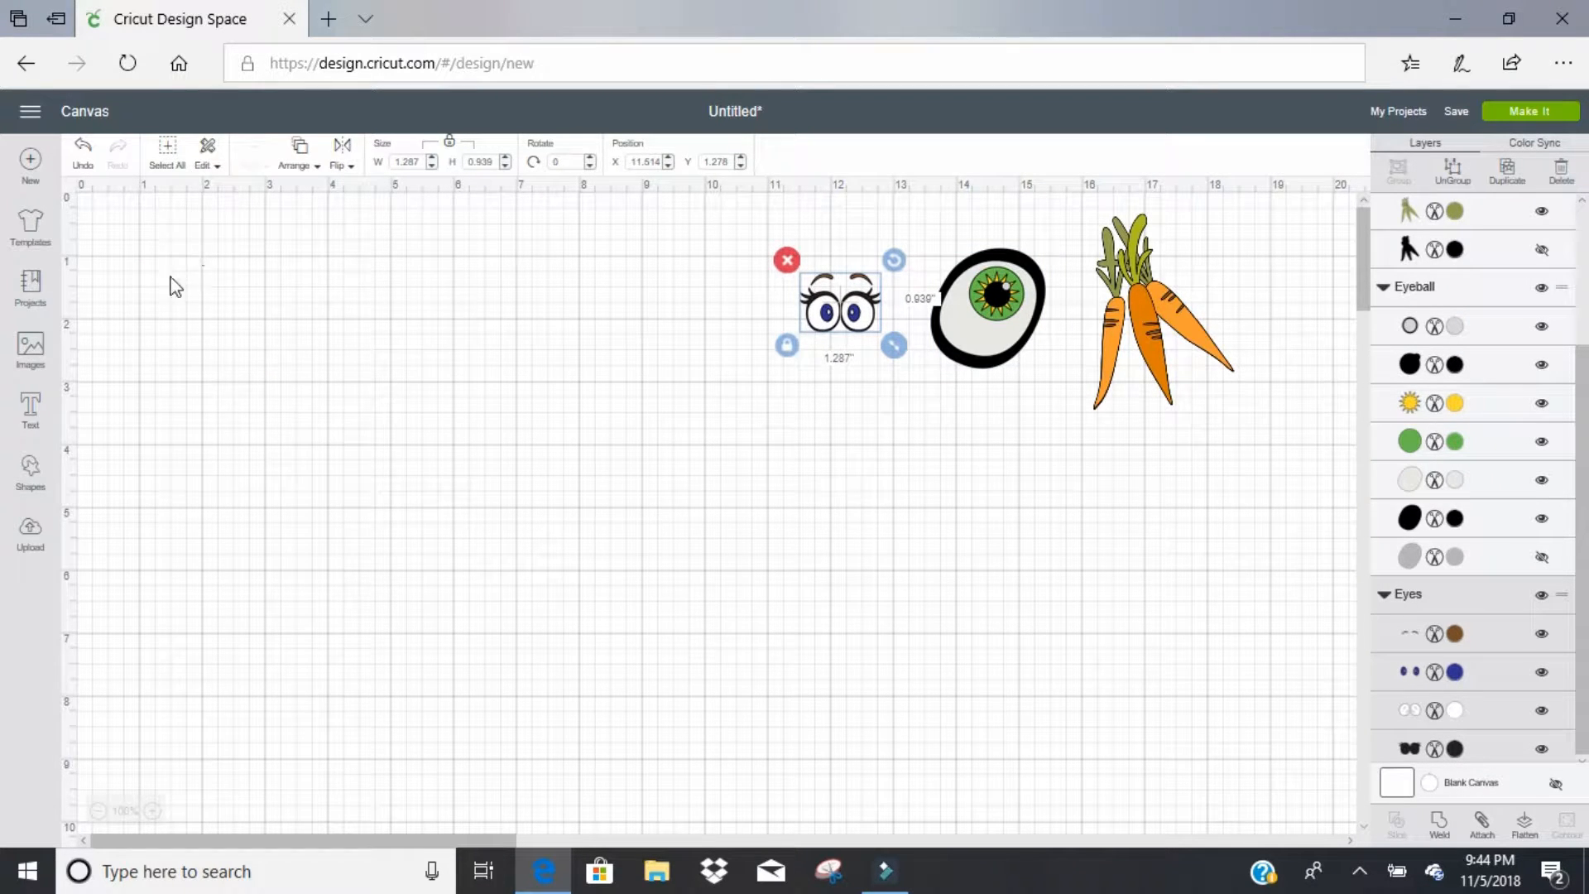
Step: Search the image library for "face" and select the yellow Confused Face image
left_click(33, 348)
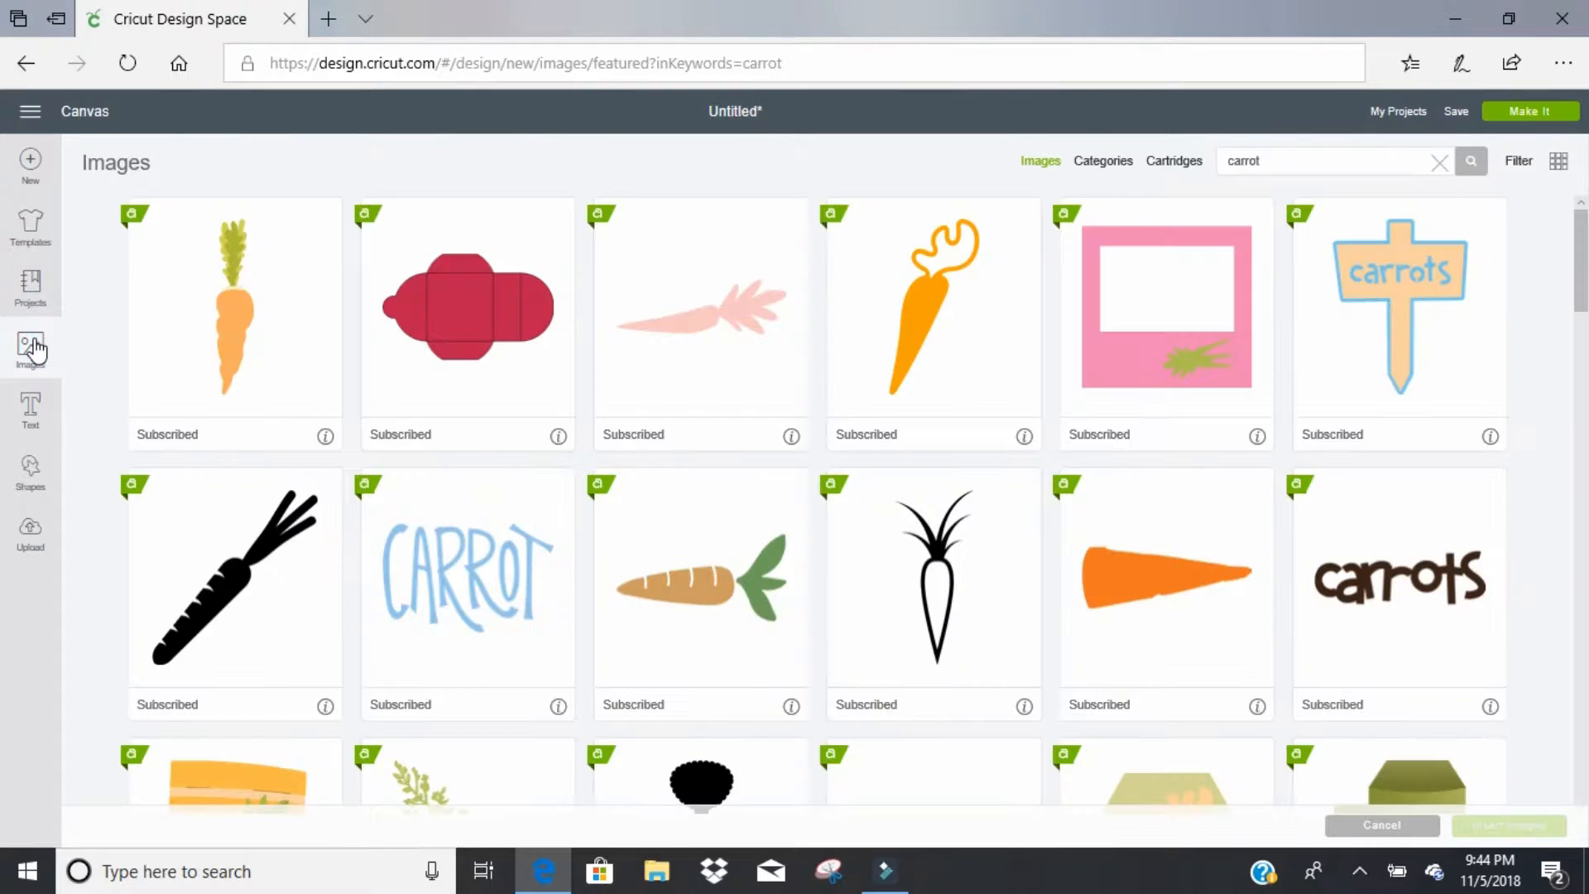
left_click(1293, 156)
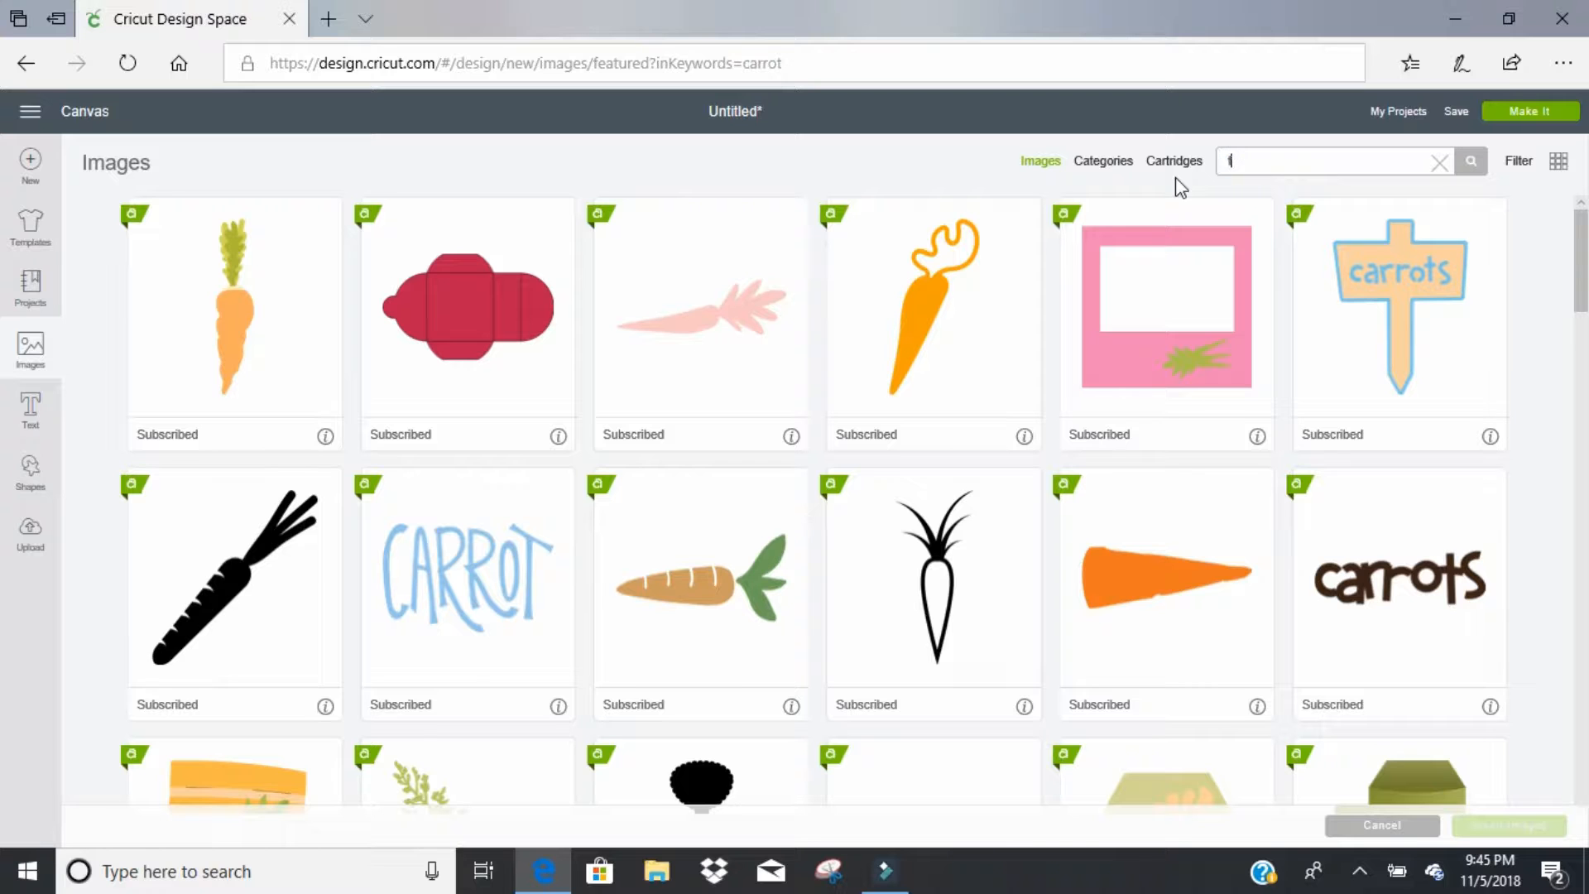
key("Return")
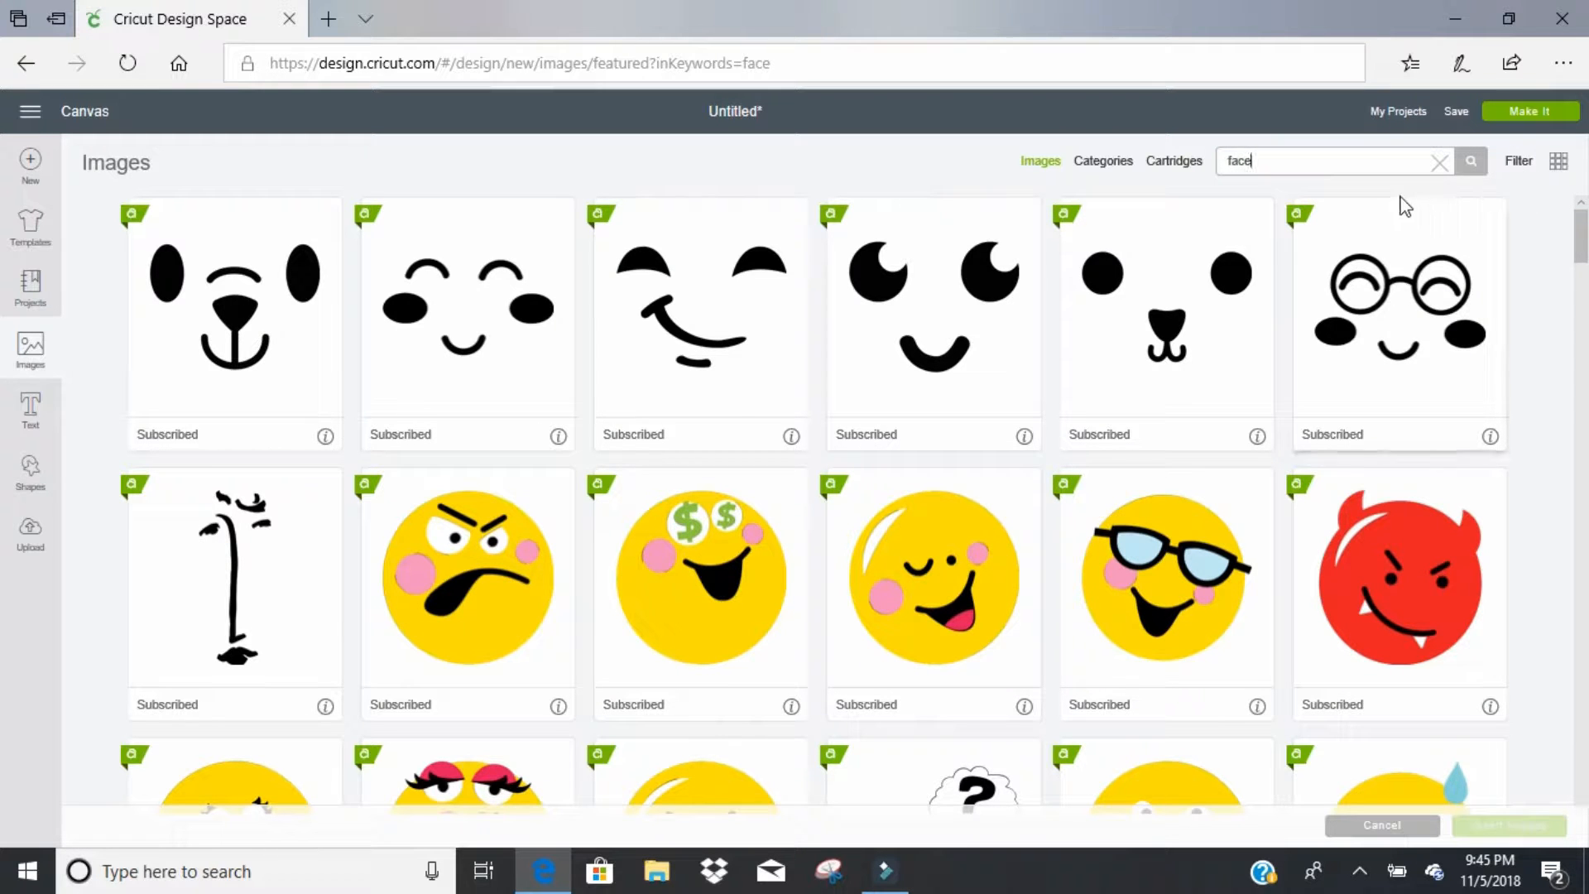
left_click_drag(1583, 263, 1585, 390)
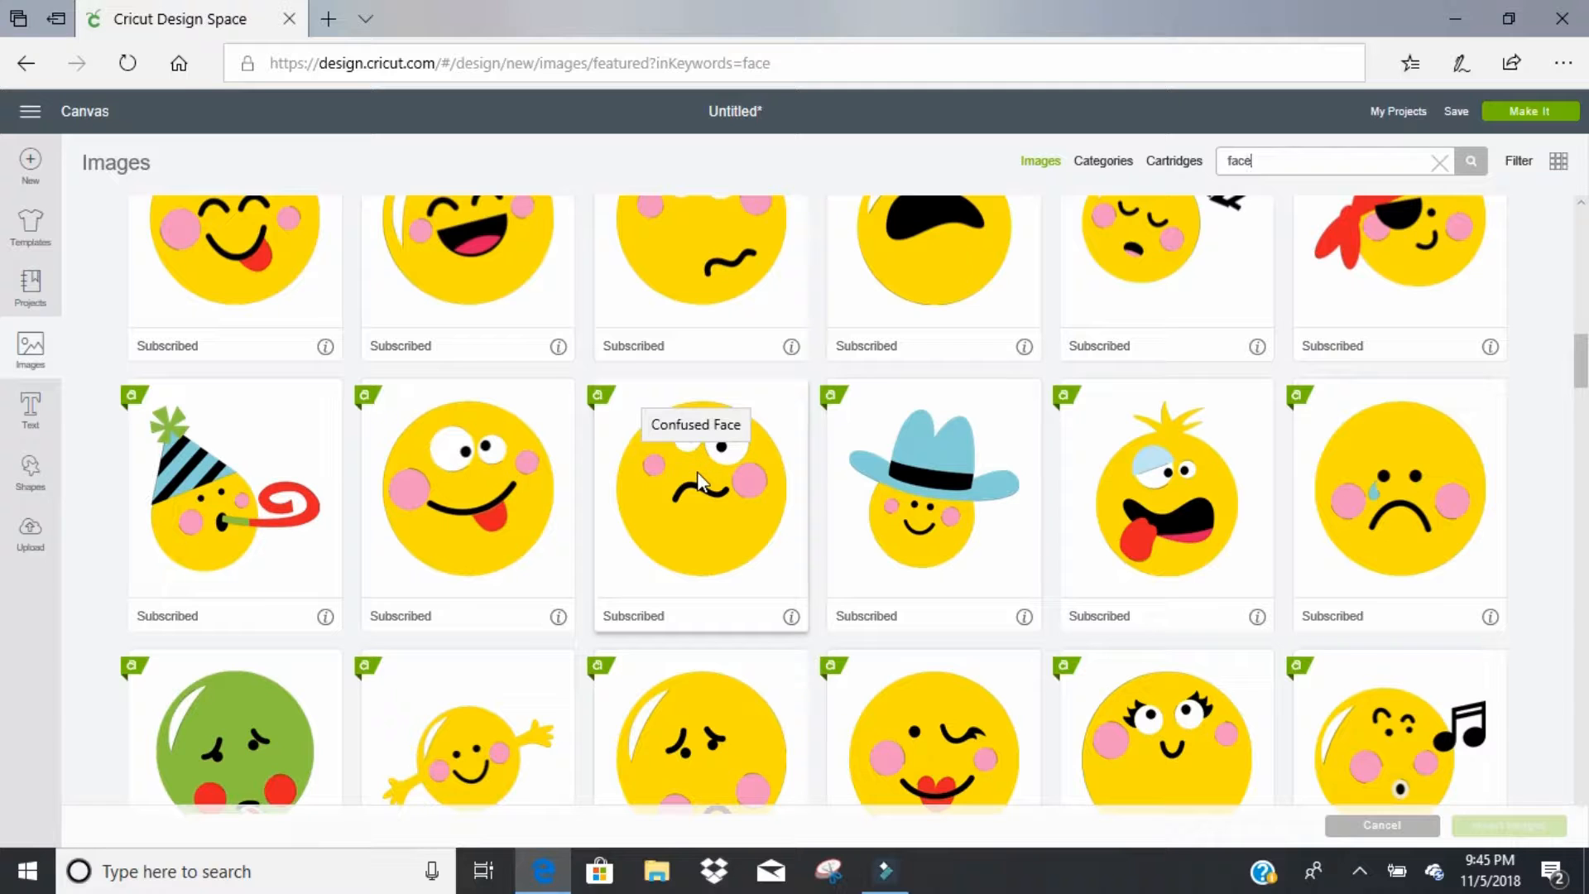
left_click(692, 528)
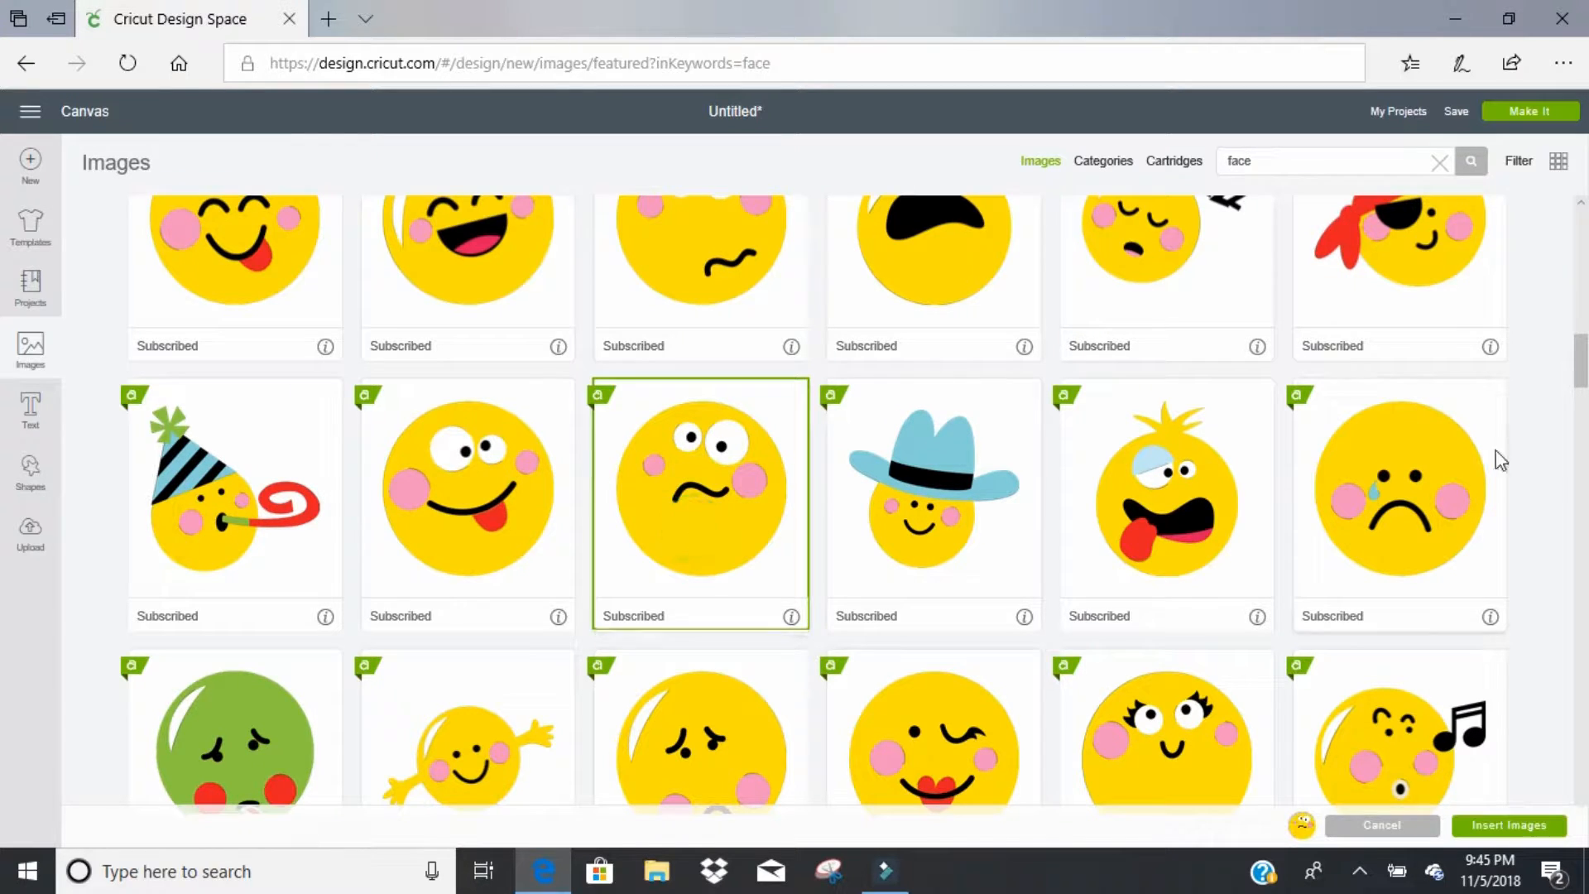
Step: Browse the "face" image results down to the end of the list for suitable facial features
mouse_move(1584, 379)
left_mouse_down()
mouse_move(1584, 402)
mouse_move(1587, 387)
left_mouse_up()
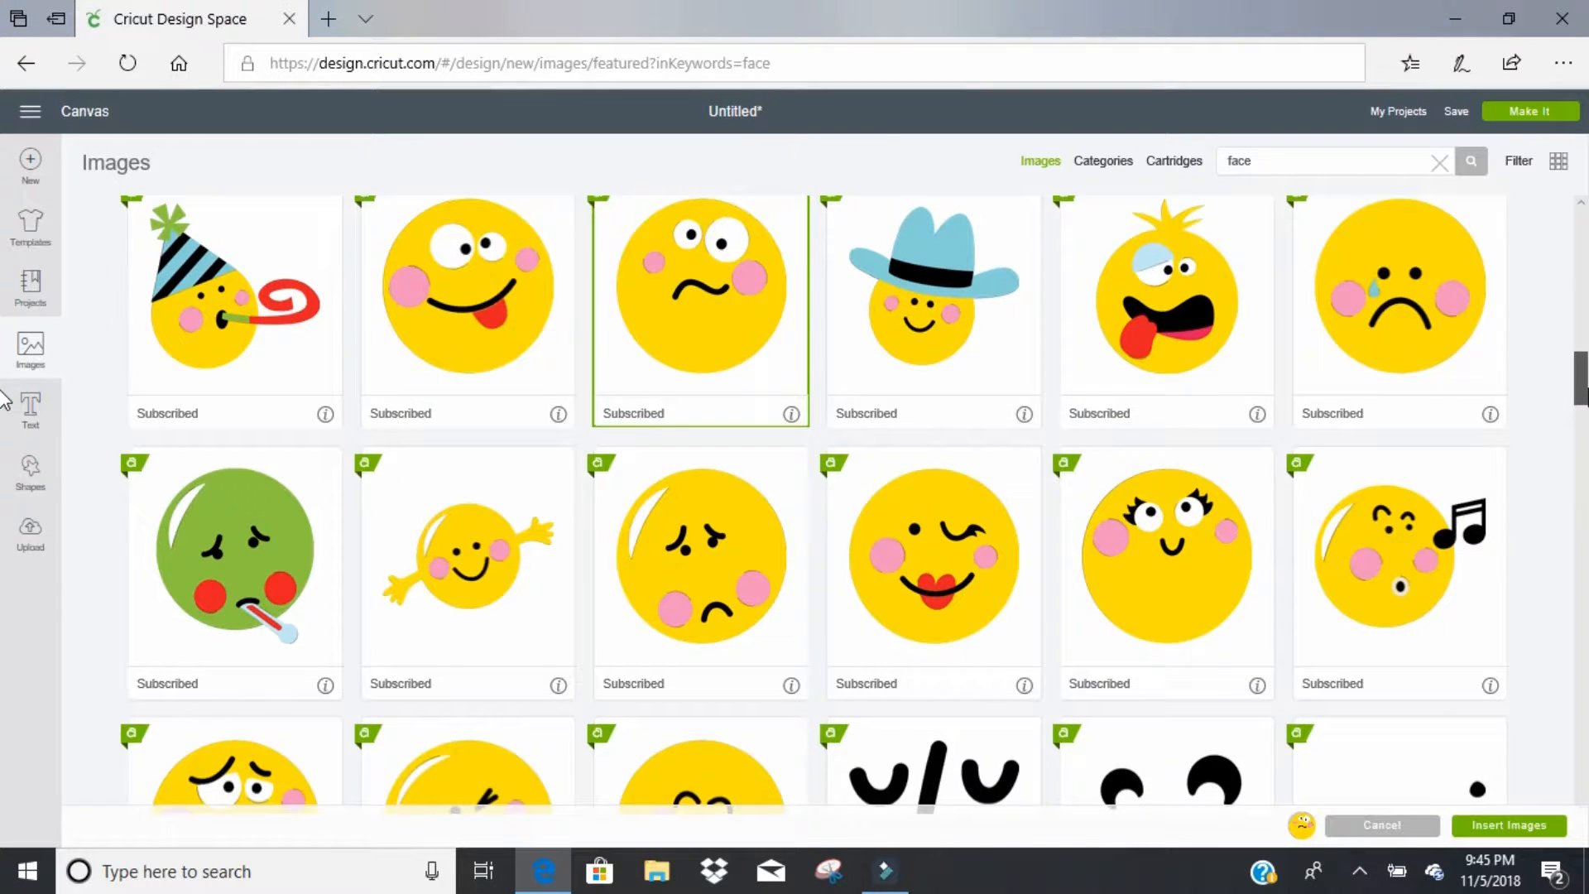
scroll(5, 405, "down", 4)
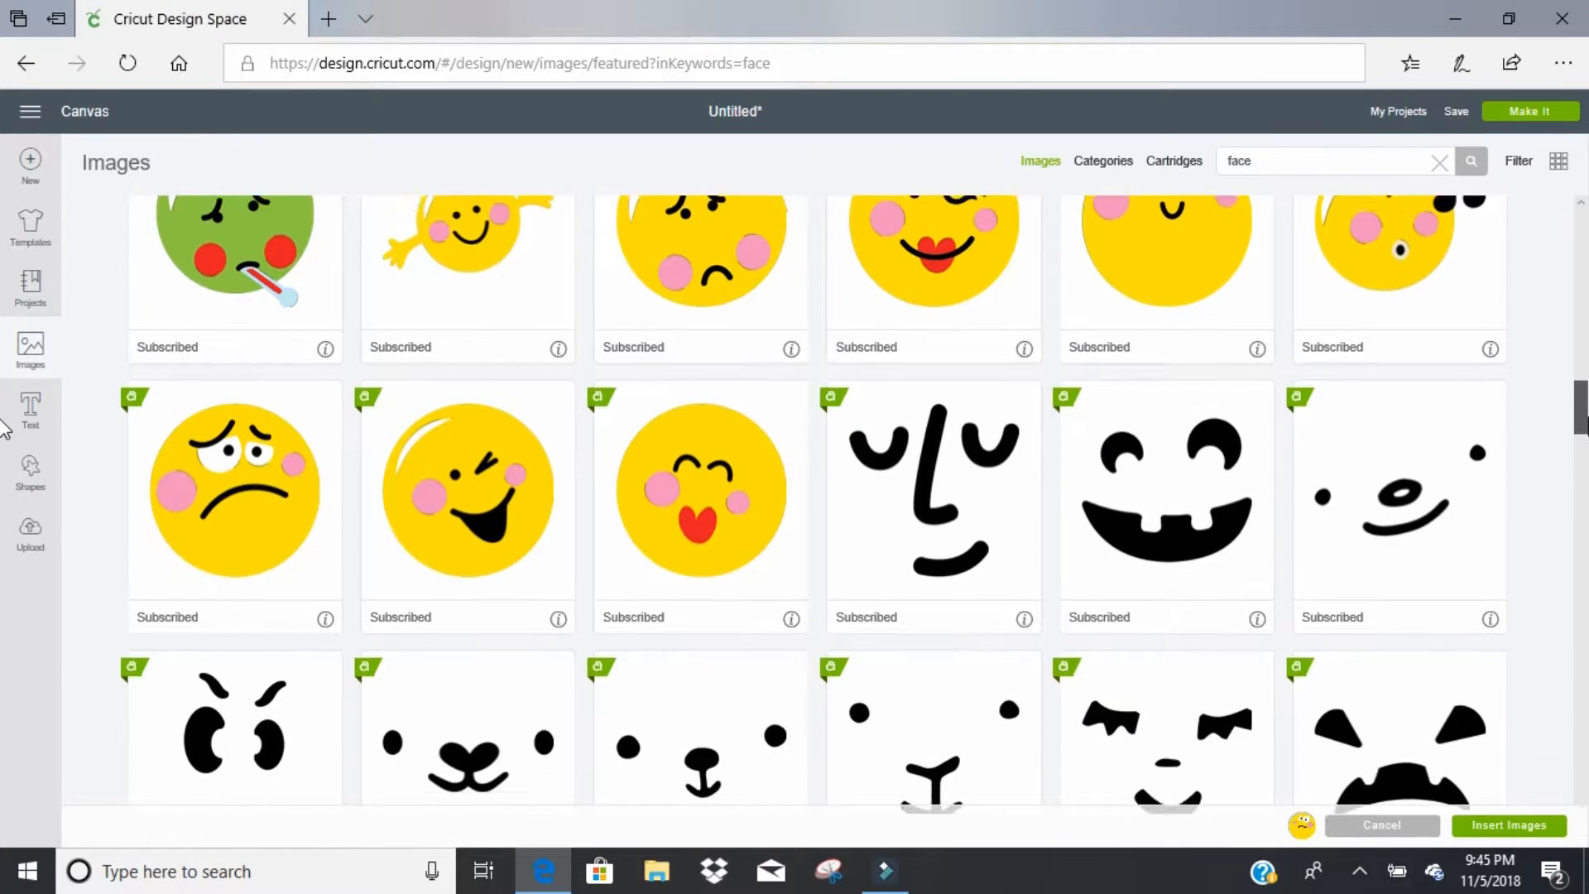
scroll(4, 426, "down", 3)
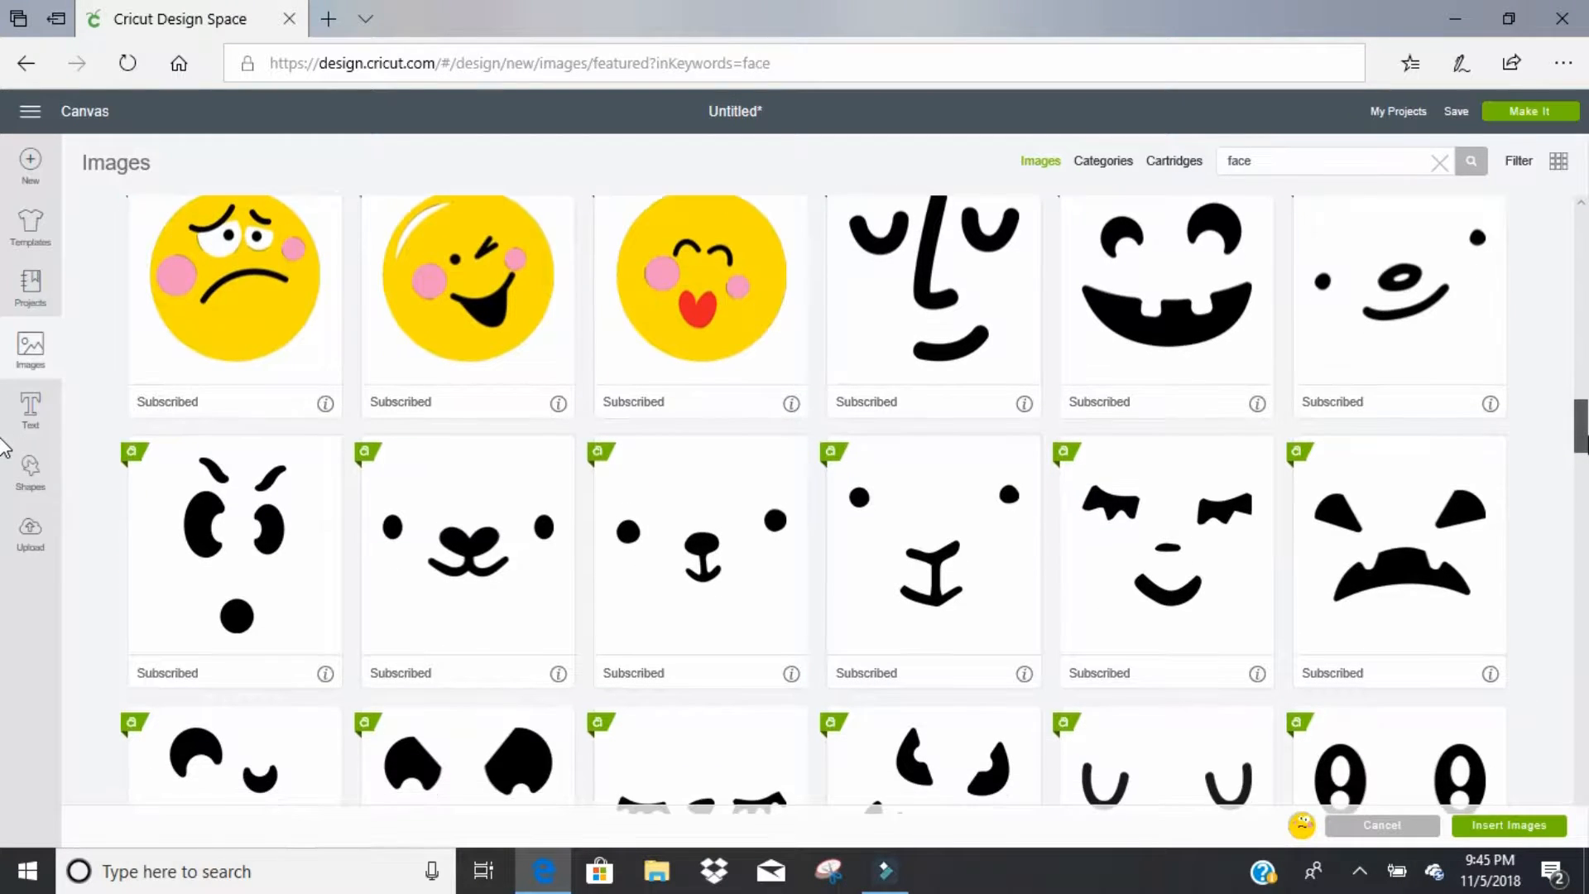
scroll(4, 455, "down", 3)
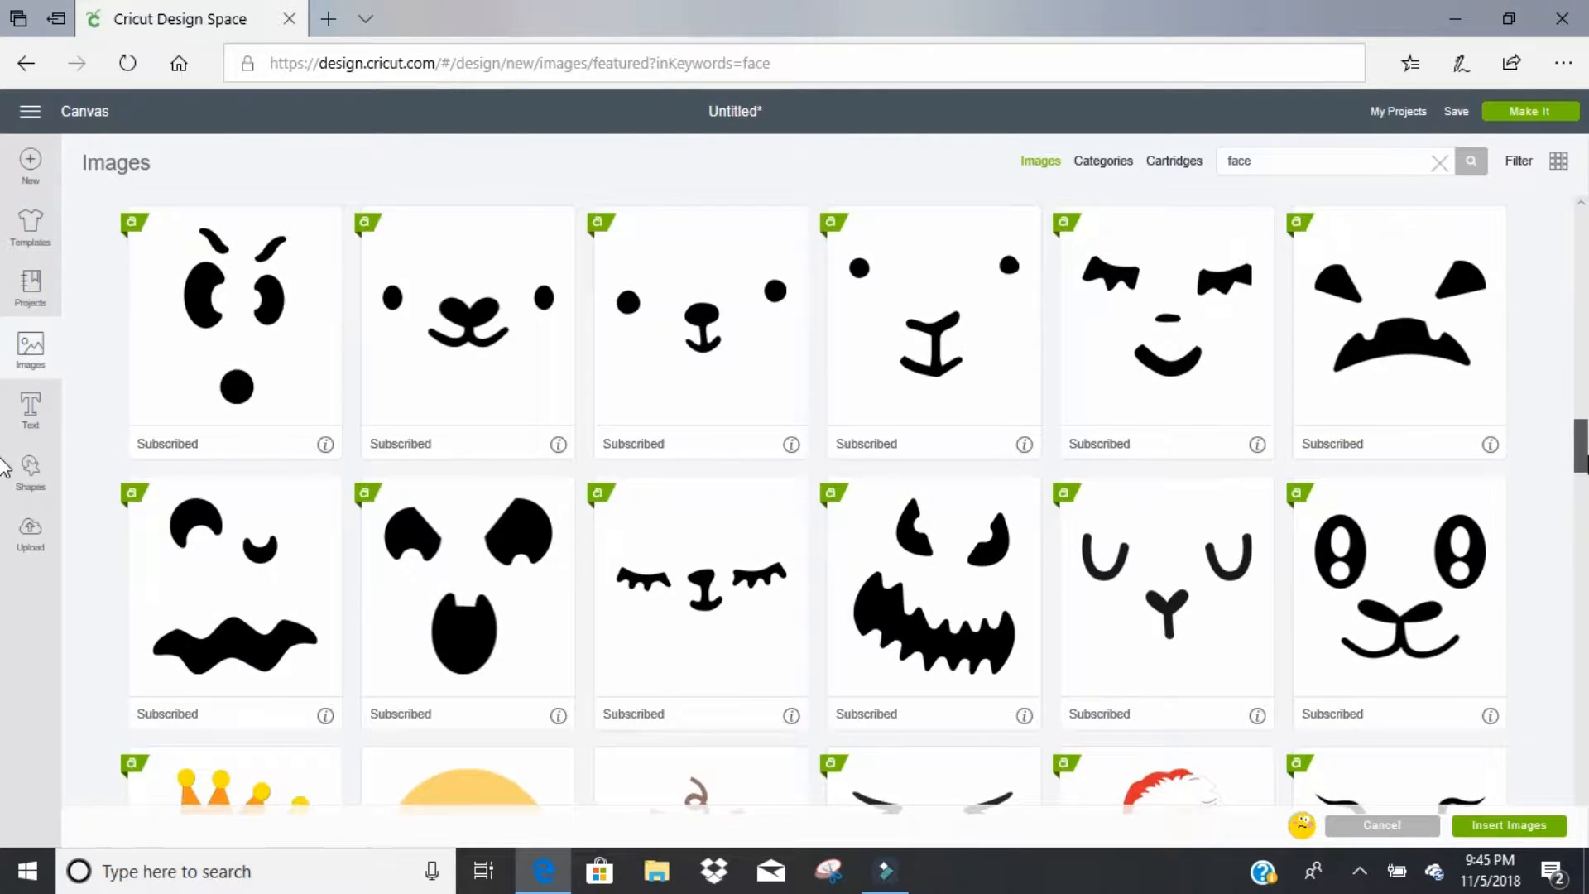
scroll(5, 471, "down", 1)
scroll(4, 476, "down", 4)
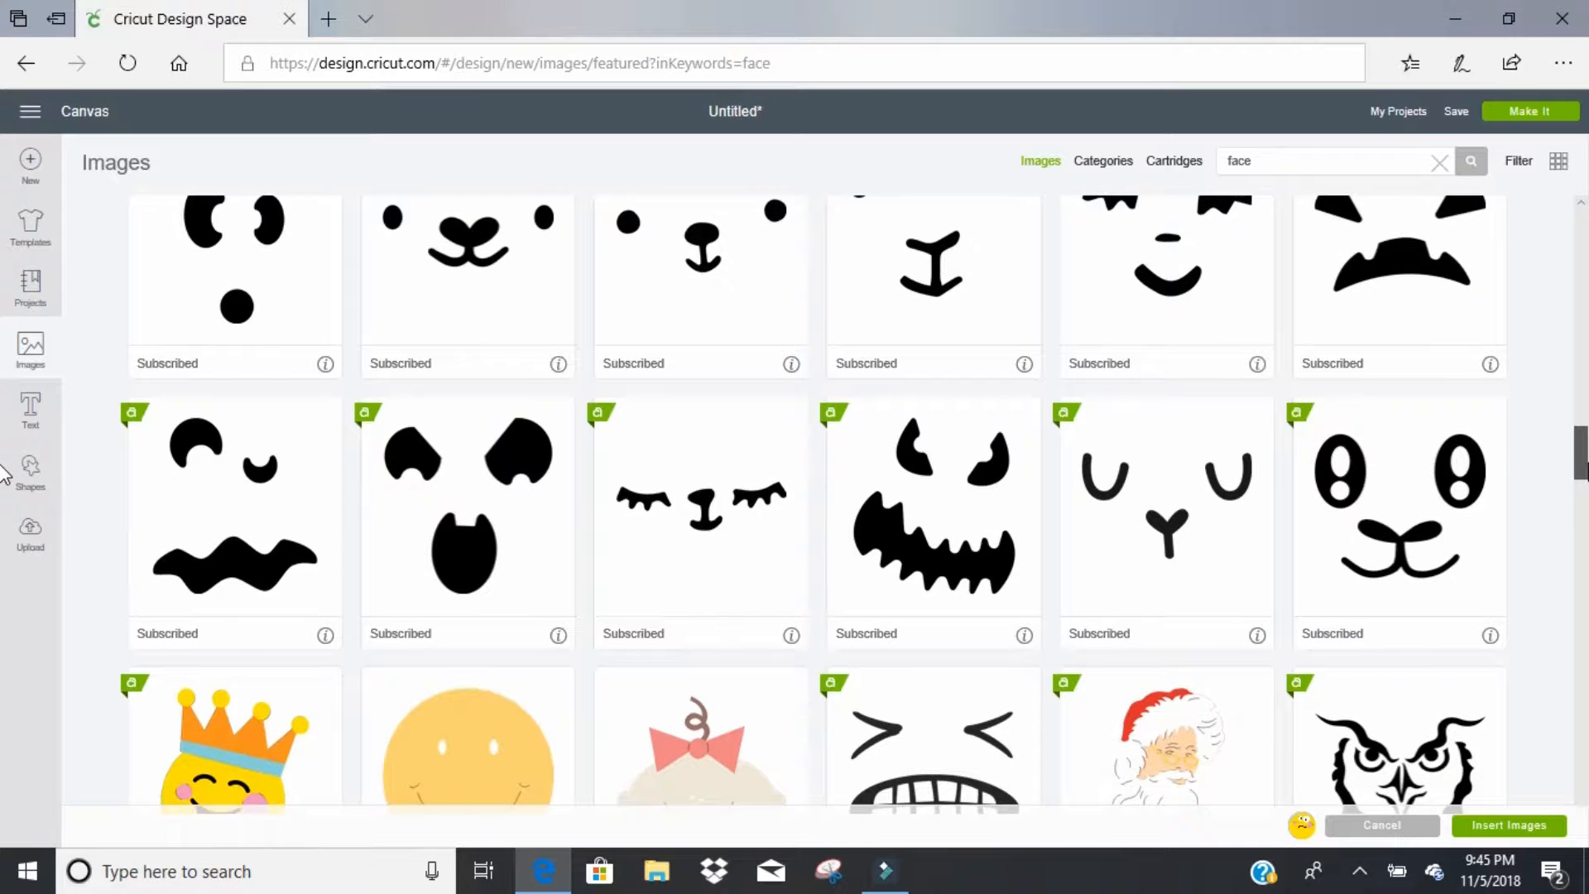
scroll(4, 501, "down", 12)
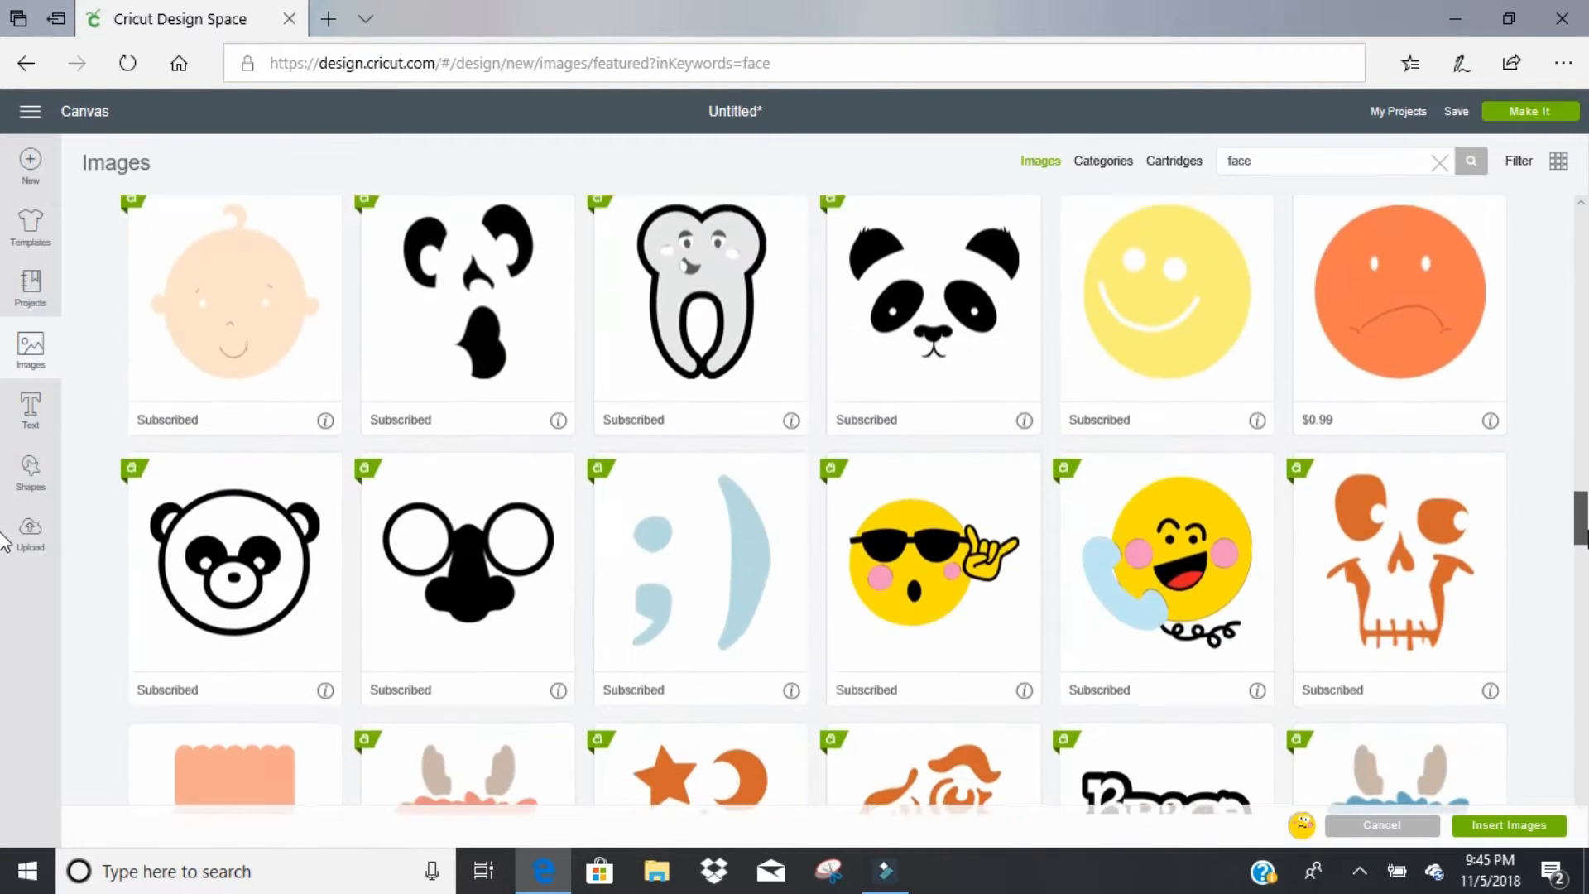
scroll(4, 577, "down", 8)
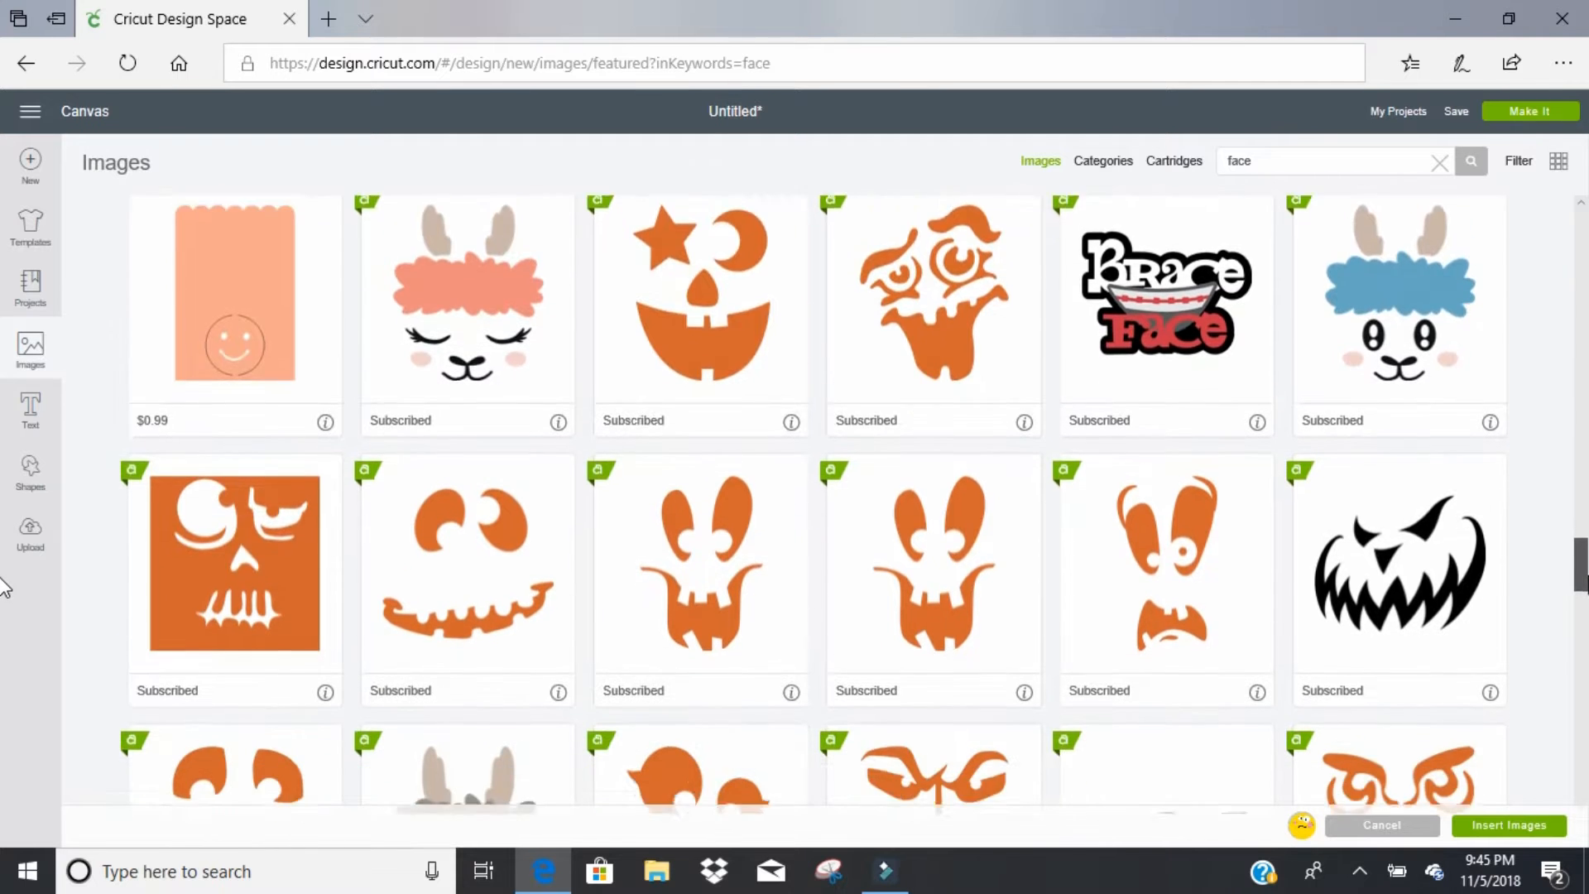
scroll(4, 629, "down", 8)
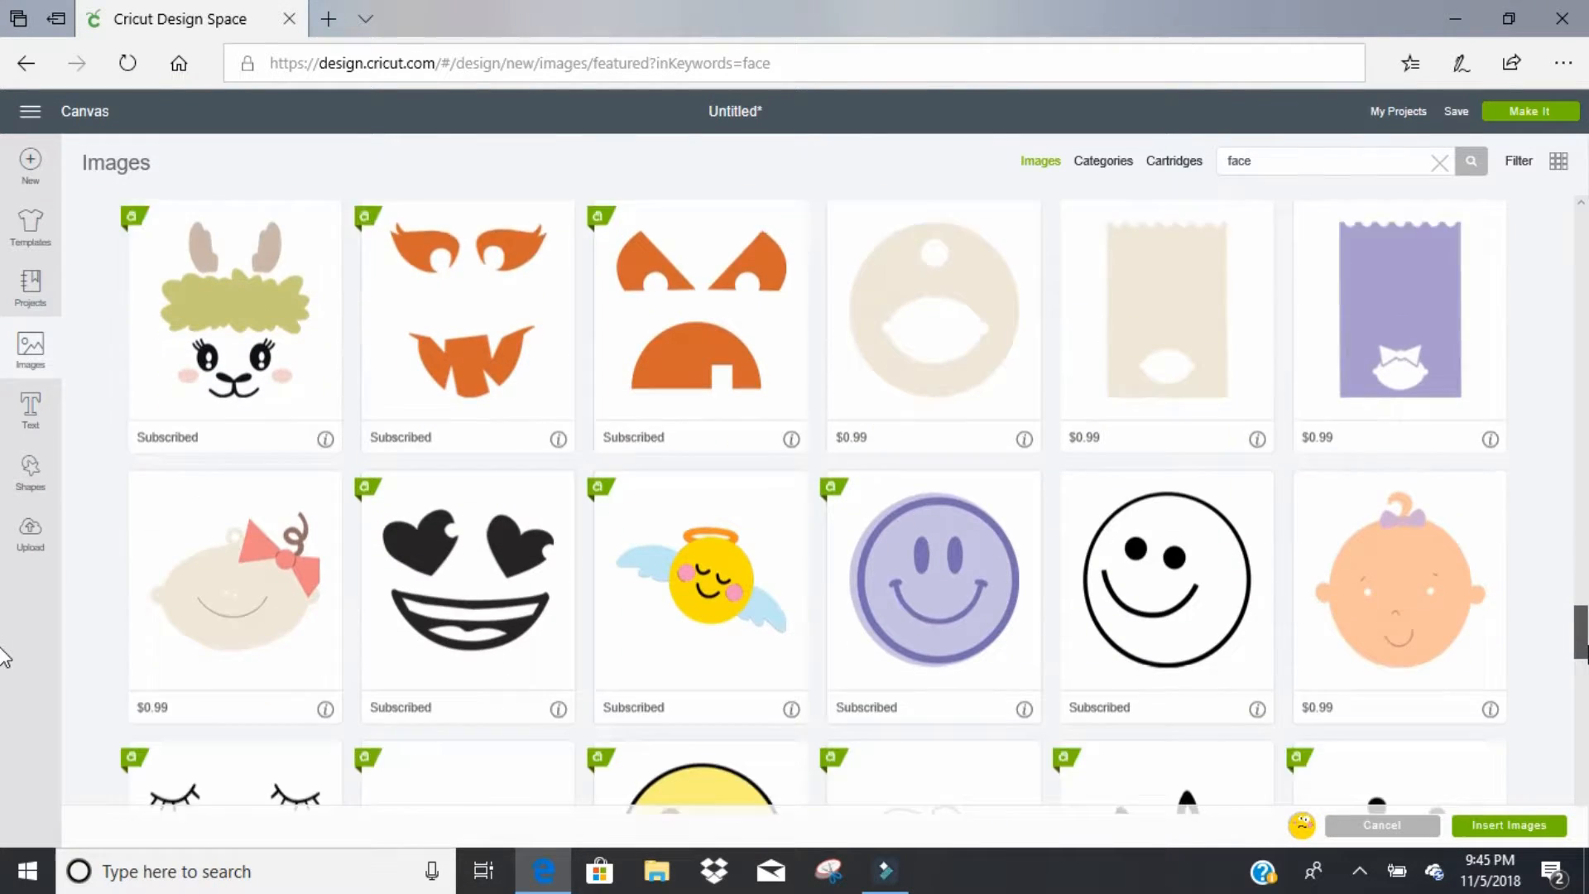
scroll(4, 672, "down", 8)
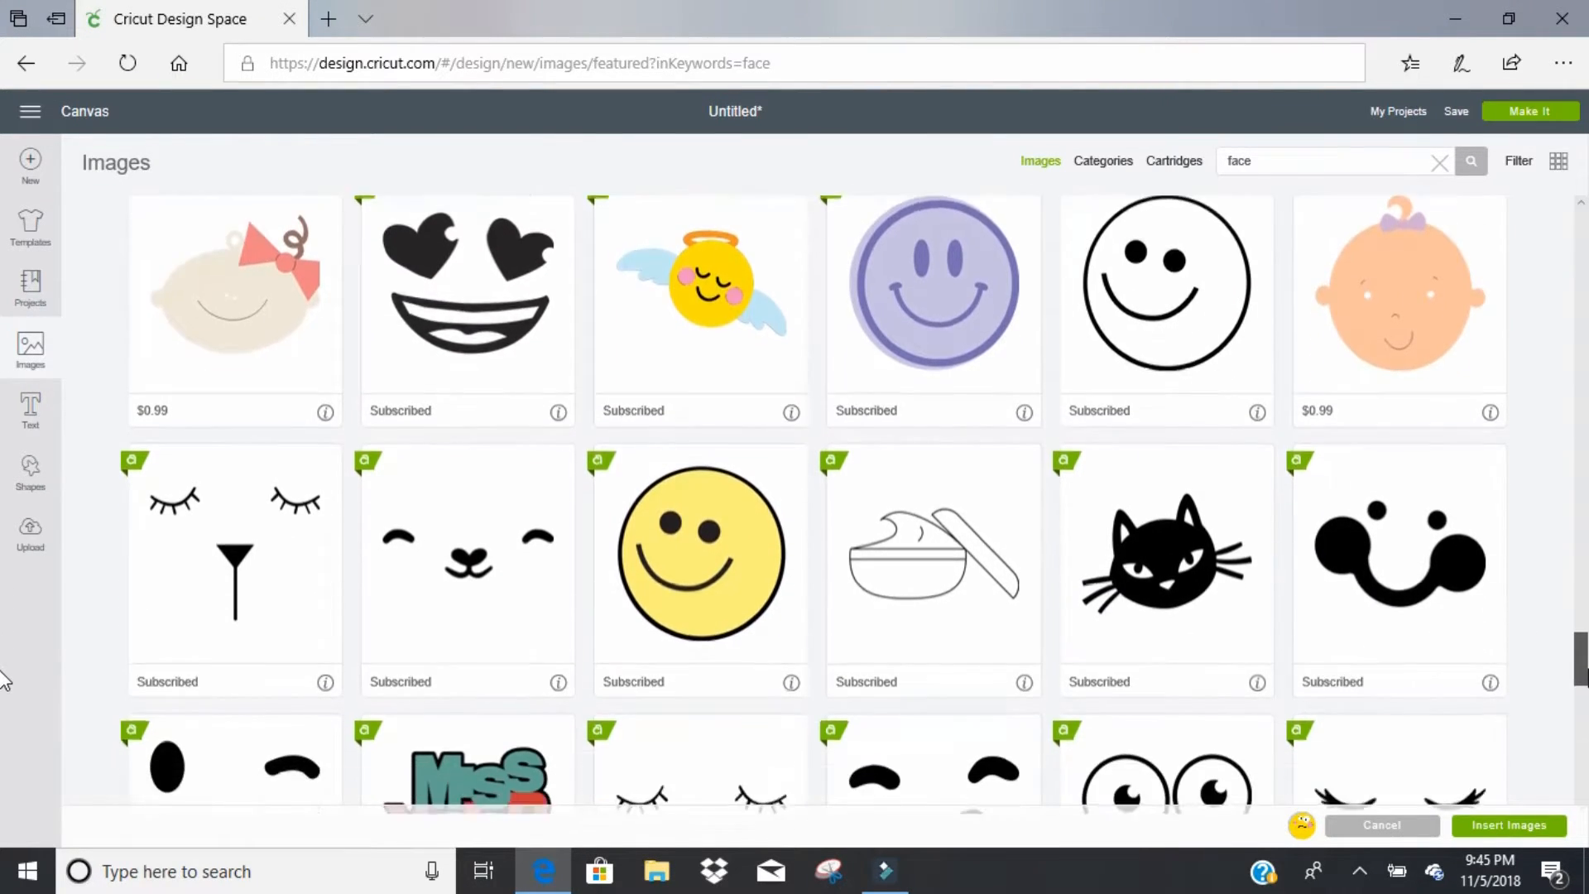
scroll(4, 745, "down", 8)
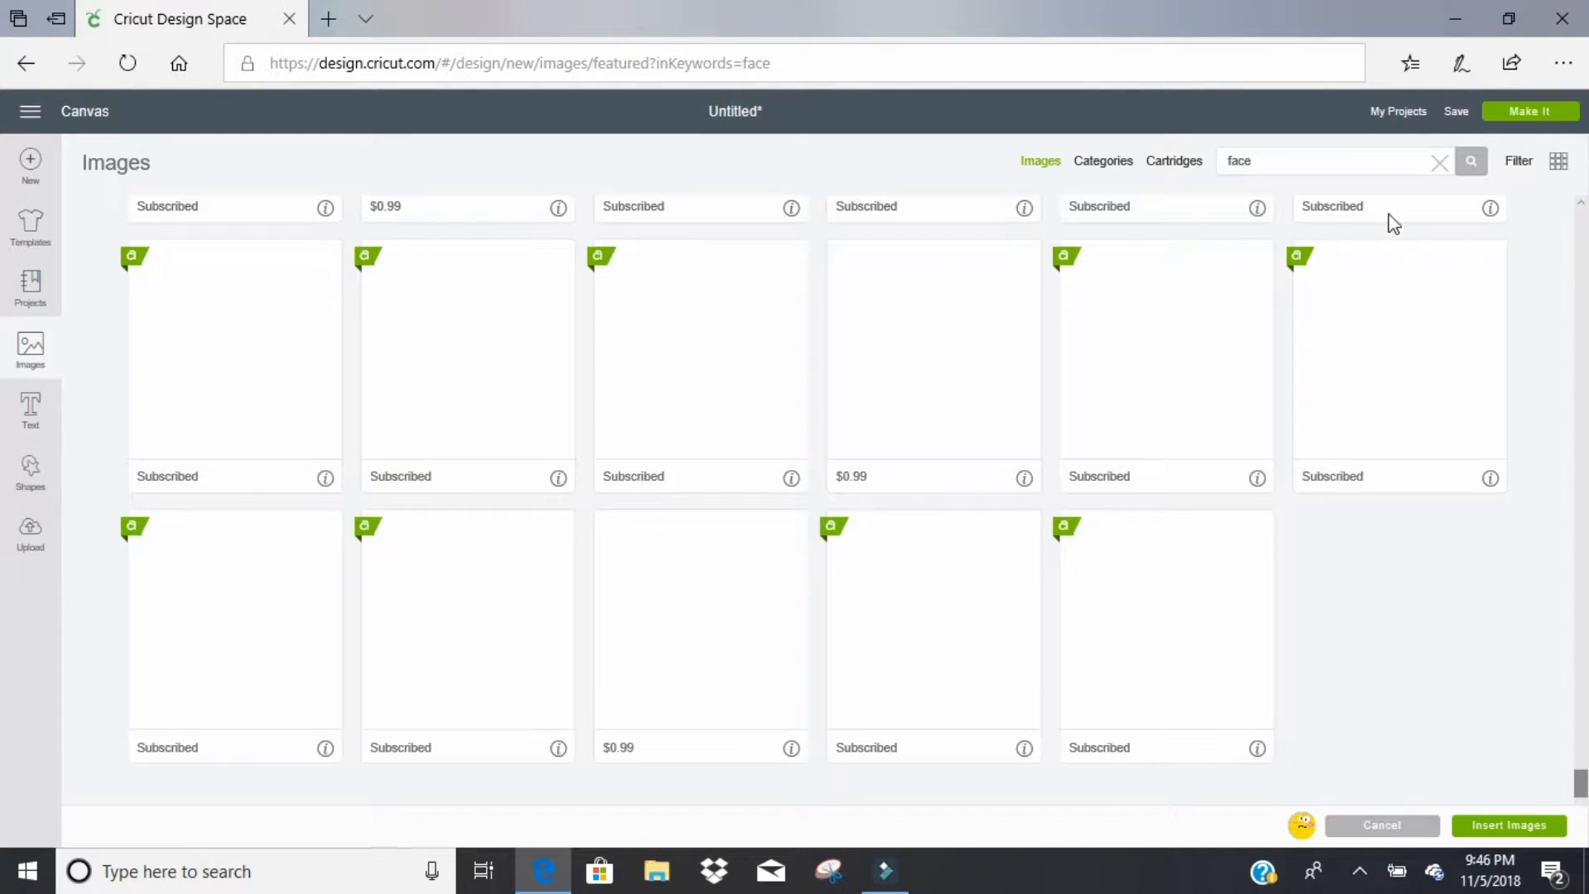
Step: Search the image library for "smile" and insert the pink one-eyed monster together with the already selected Confused Face
left_click_drag(1294, 162, 1163, 170)
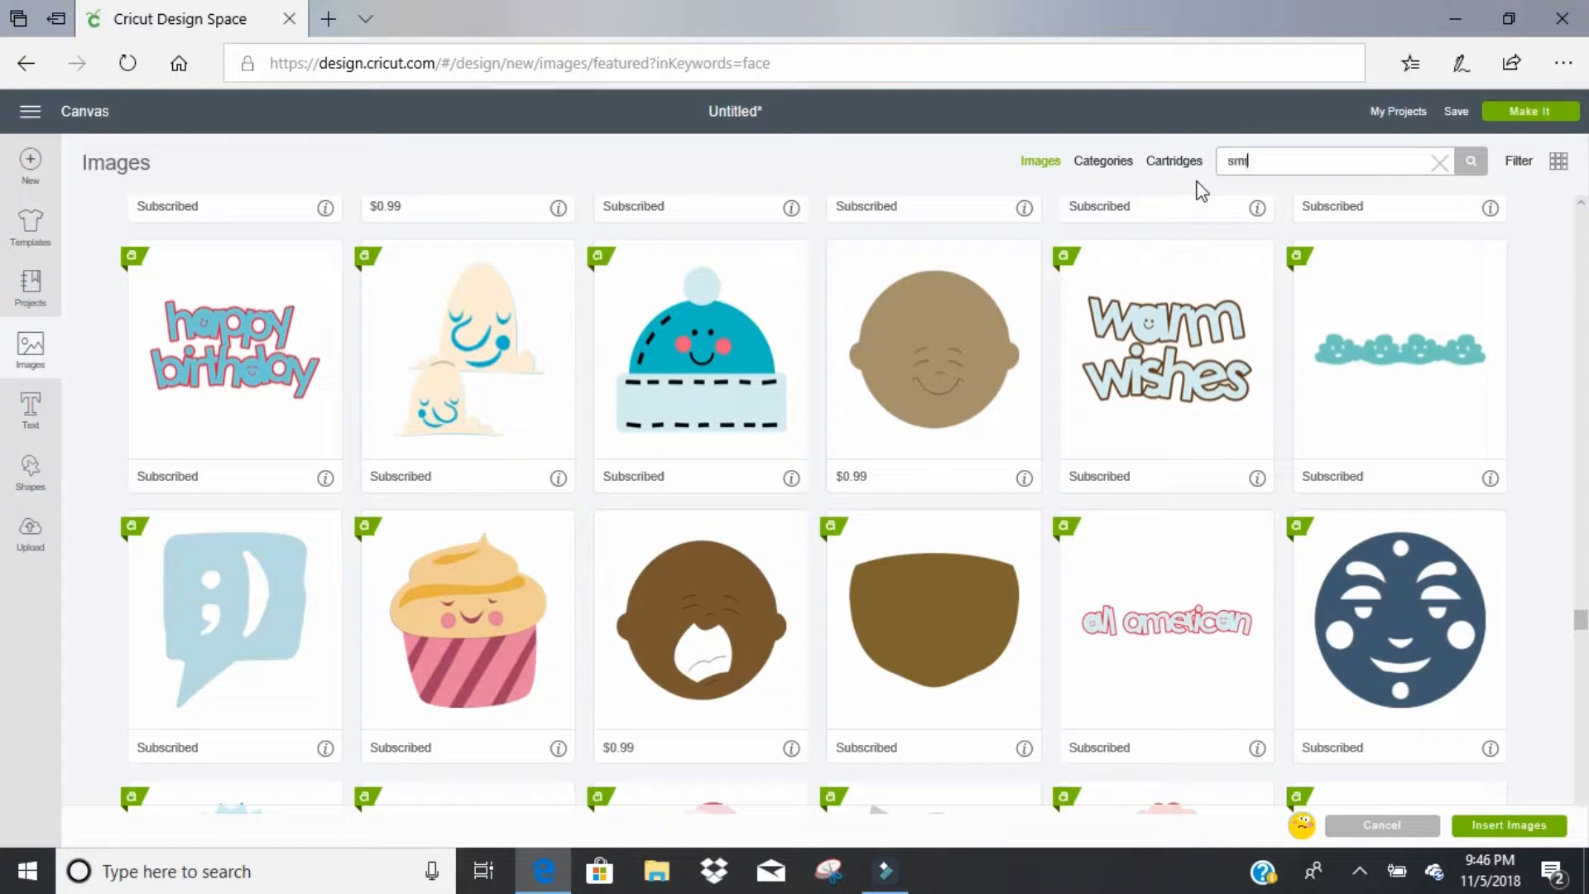
type("smile")
key("Return")
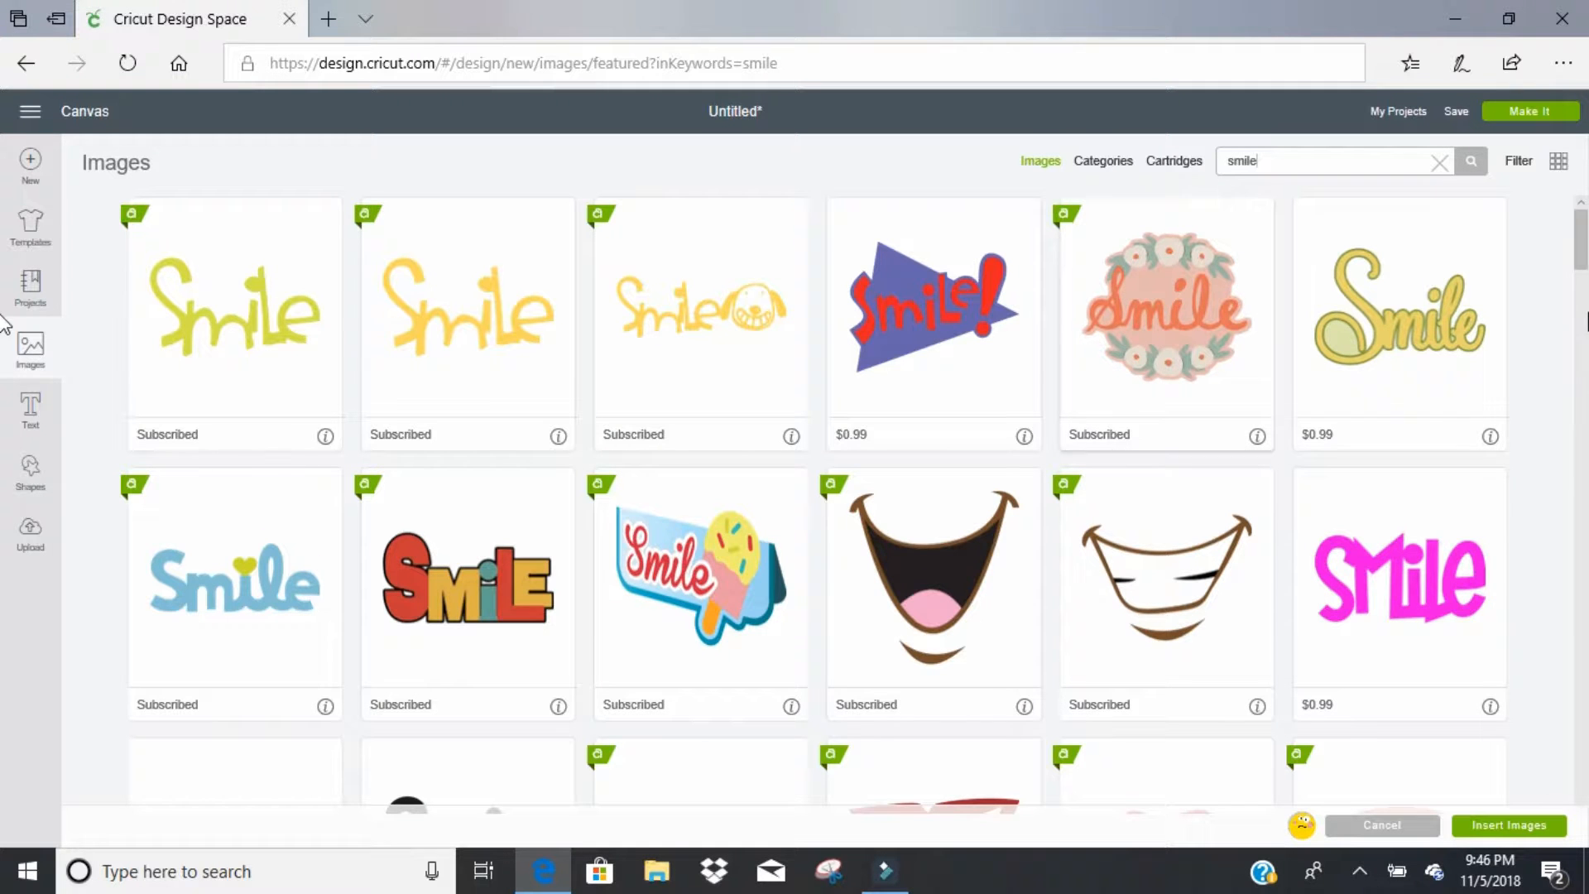
left_click_drag(1583, 239, 1583, 701)
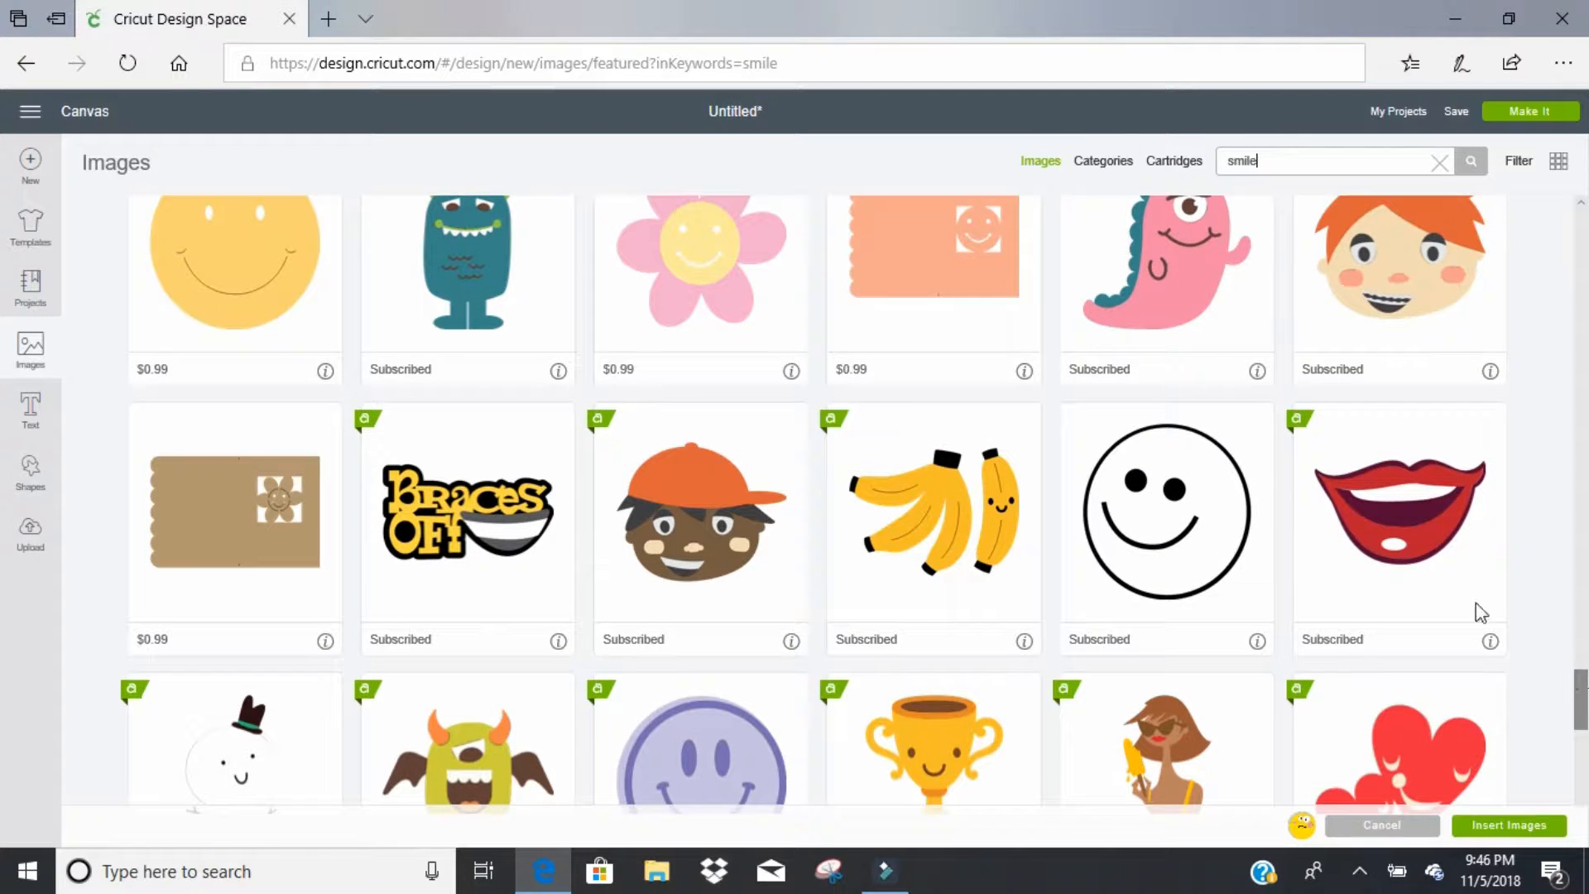
left_click(1180, 286)
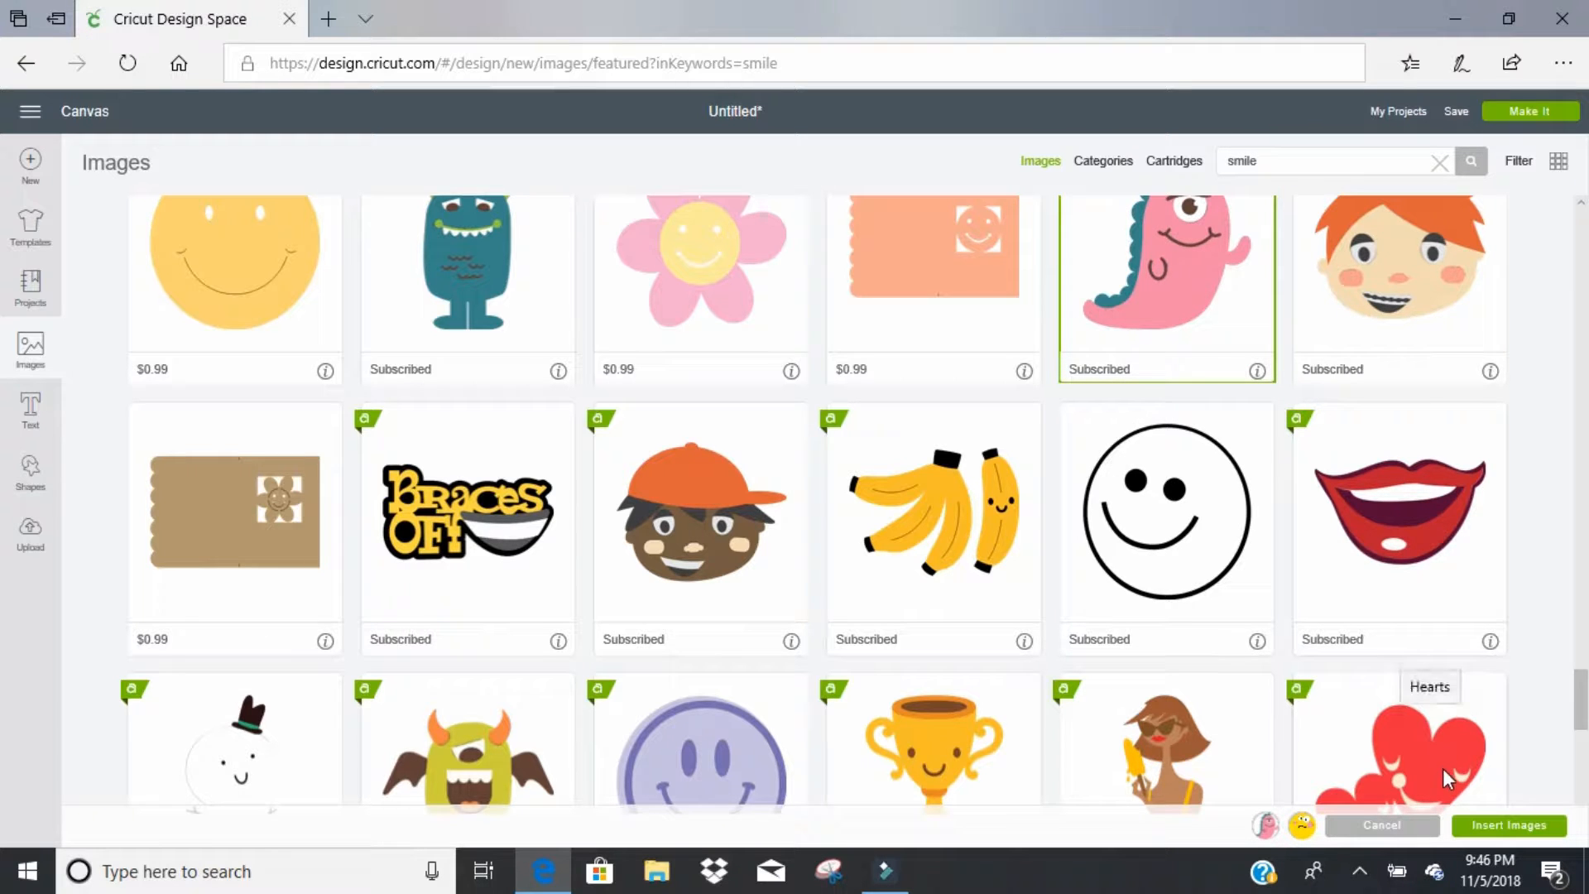
left_click(1513, 828)
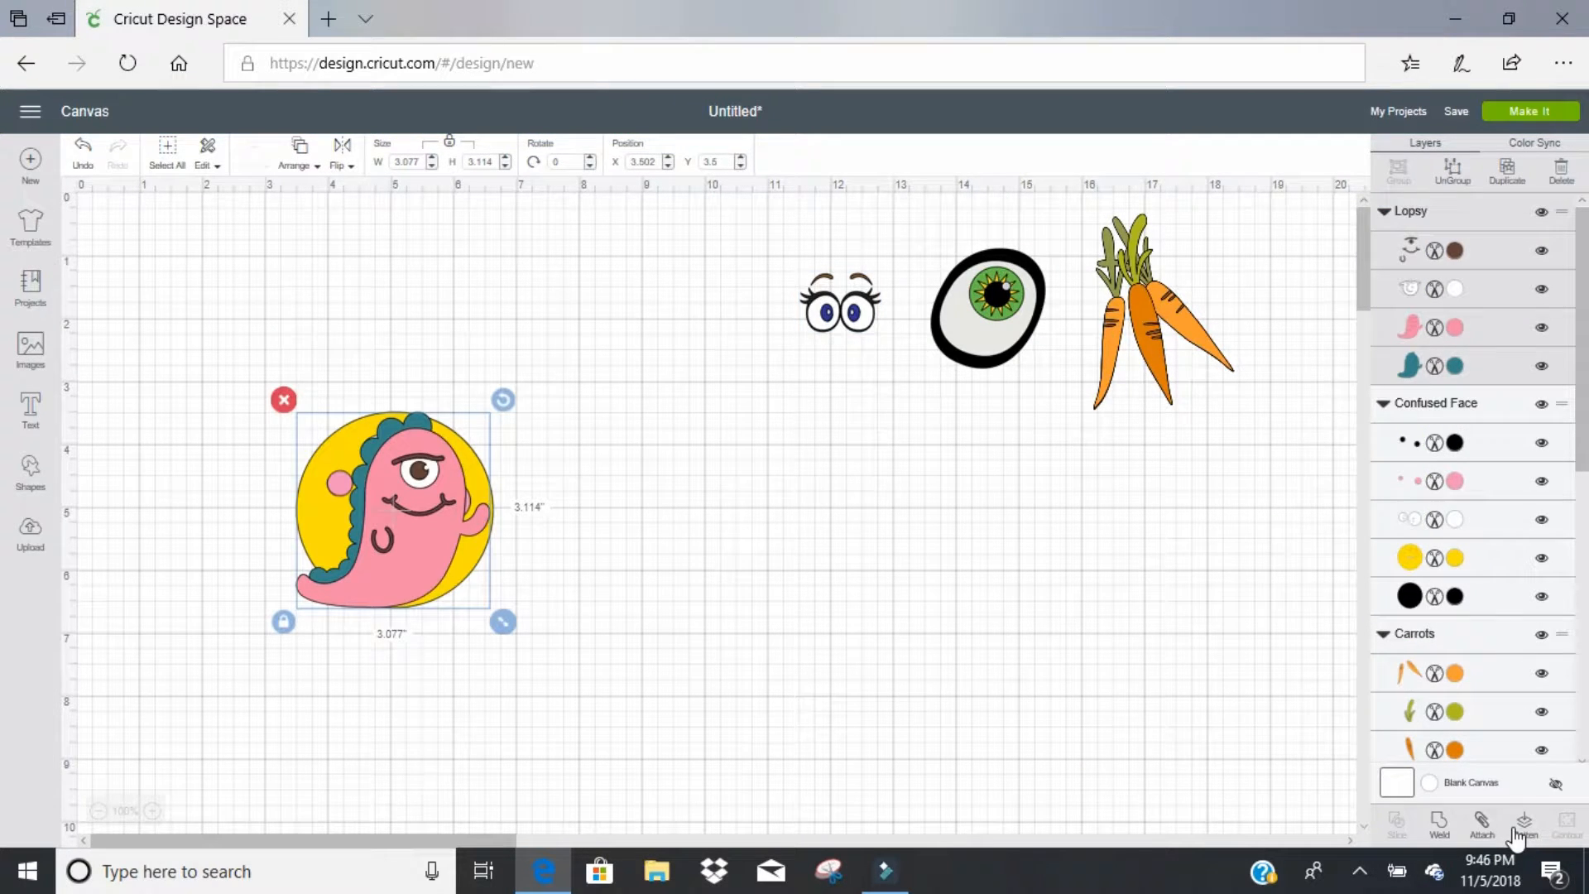
Step: Move the yellow face below the carrots and place the pink monster over it at about X 17.4, Y 2.3
left_click_drag(441, 563, 1033, 677)
left_click_drag(941, 662, 1227, 480)
left_click_drag(330, 531, 1168, 452)
left_click(1169, 452)
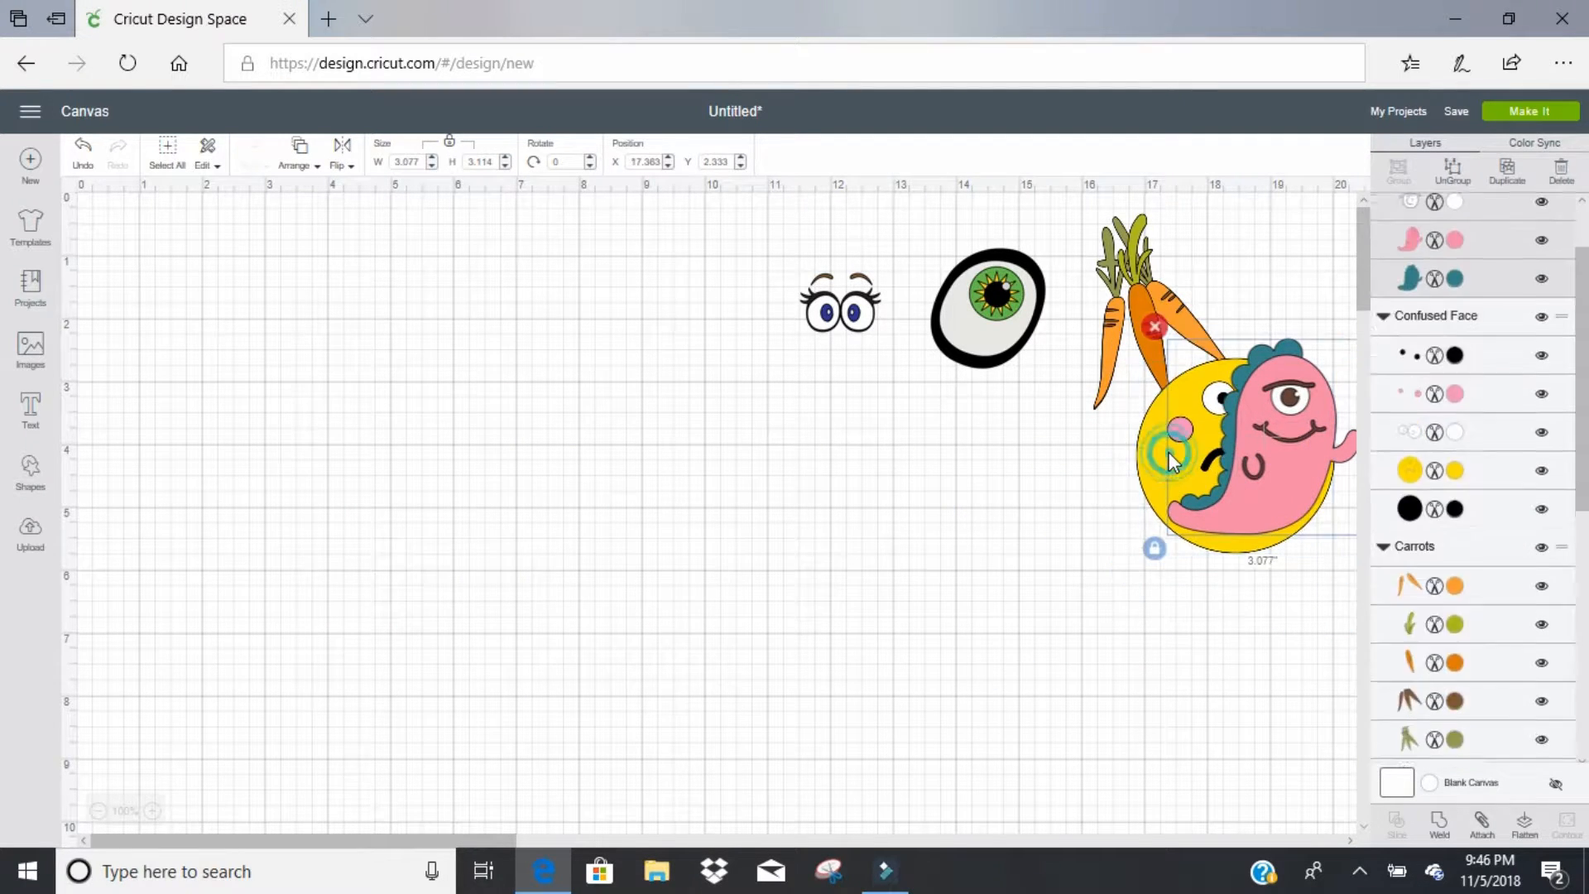
Step: Move the lashed blue eyes to about X 3.9, Y 1.8, enlarge them to about 3.65 in wide, and delete their brown eyebrows
left_click_drag(857, 329, 562, 505)
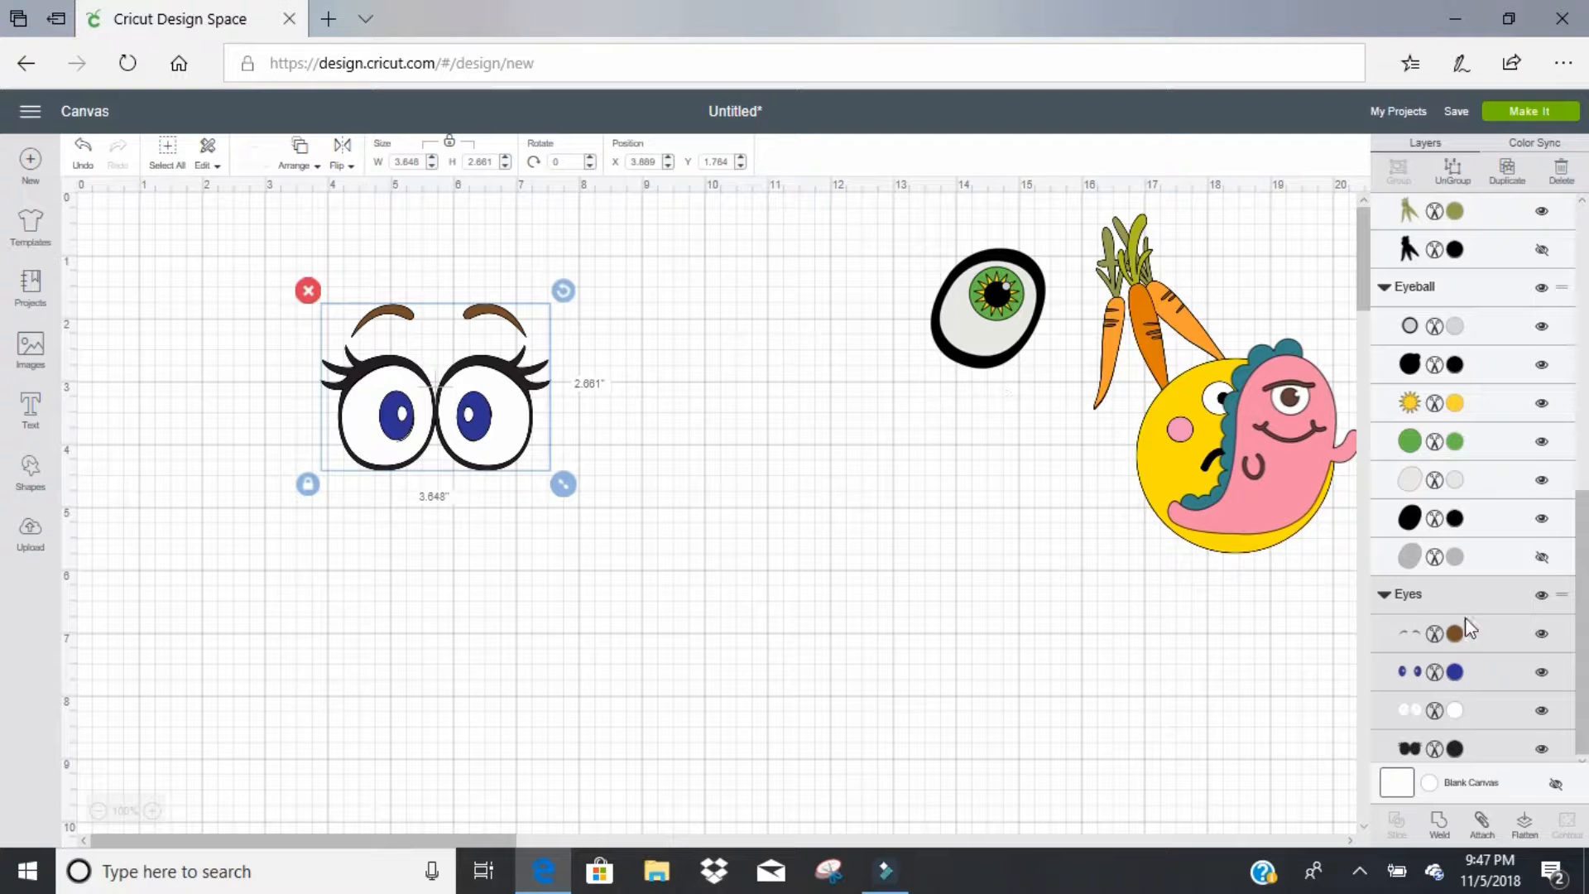
left_click(1479, 639)
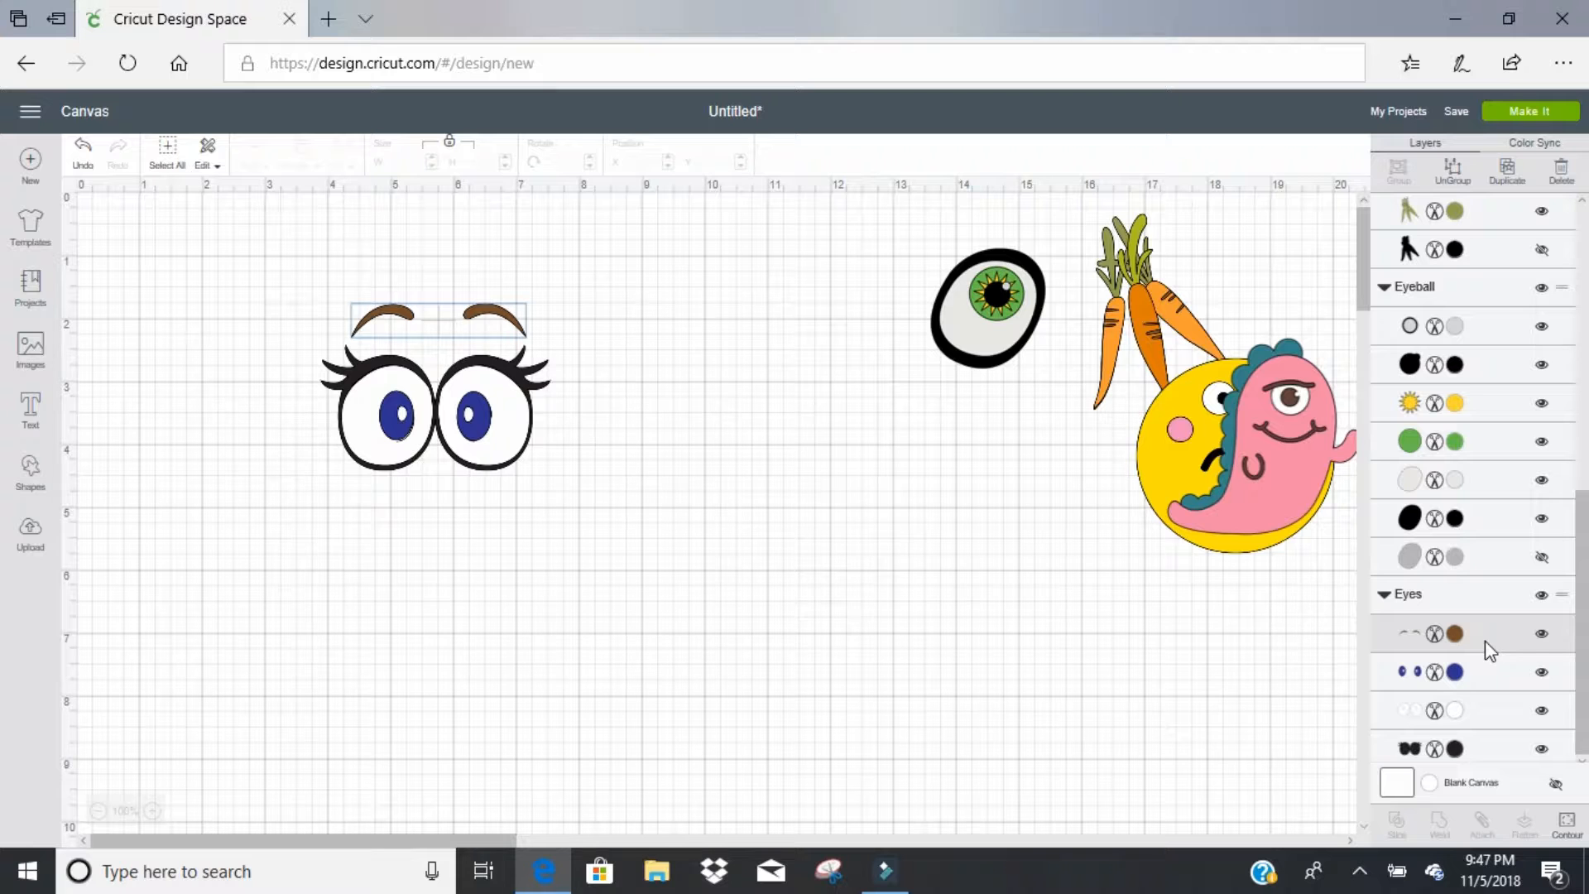
key("Delete")
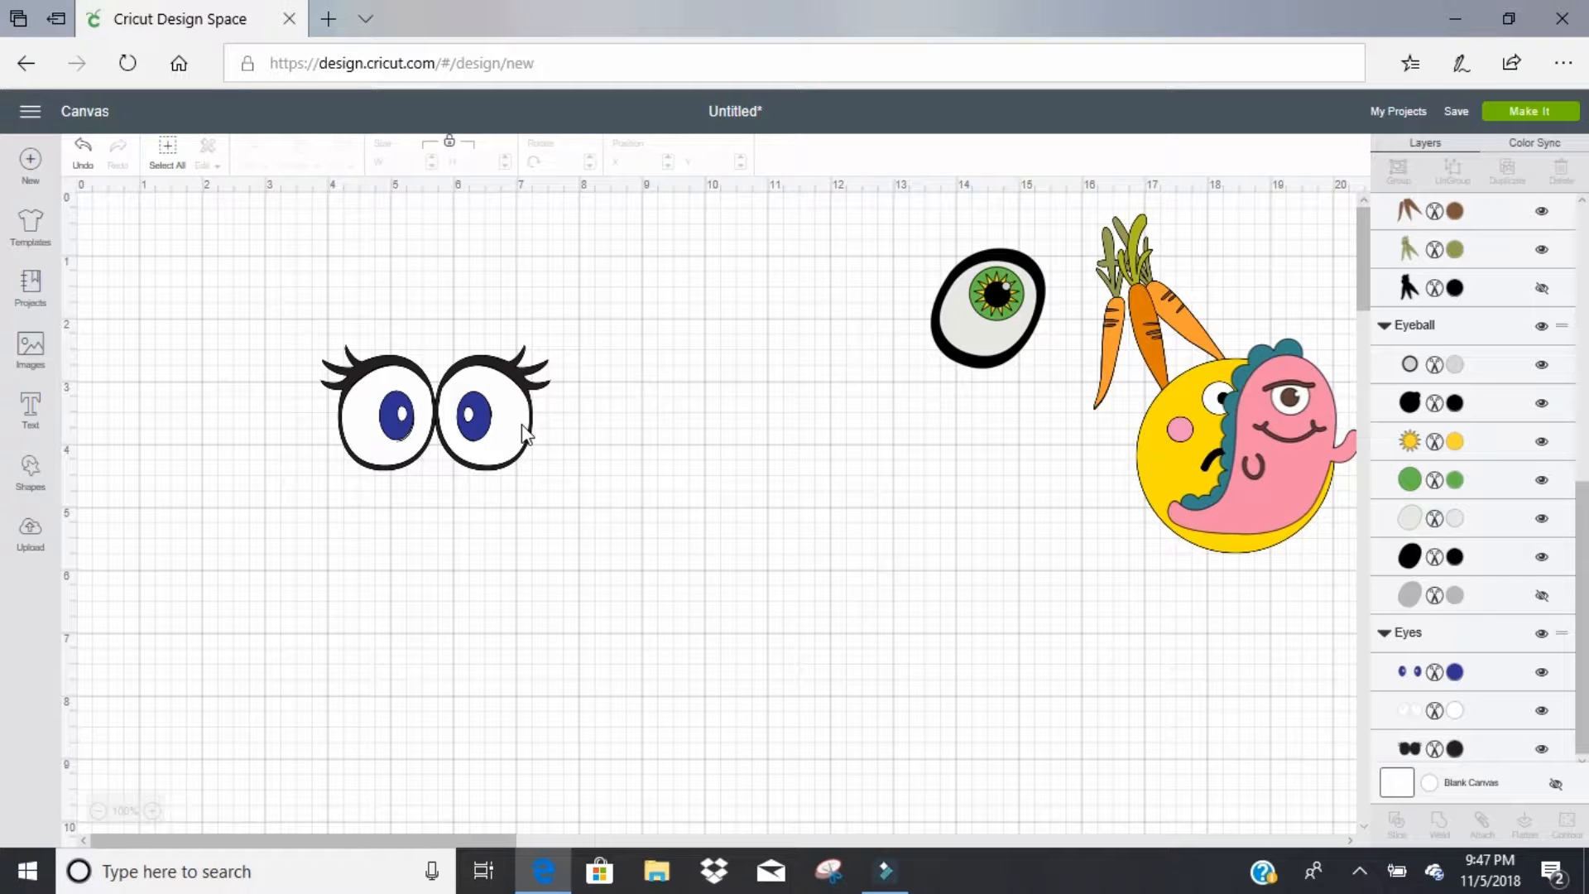
Step: Ungroup the enlarged eyes and move the pair of blue irises to the empty area below them
left_click(493, 420)
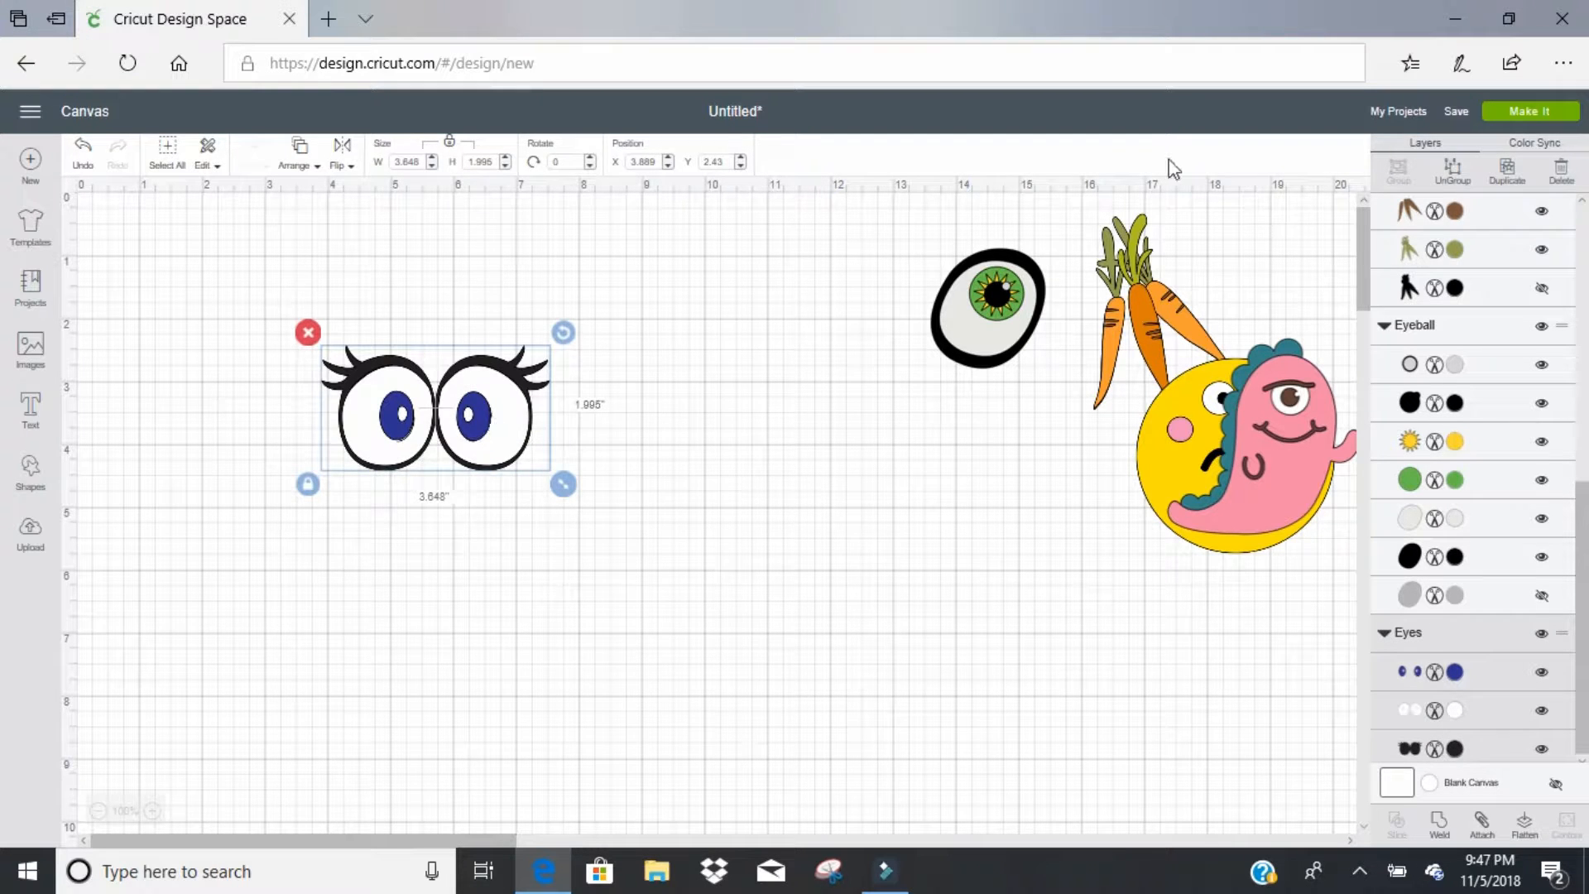
left_click(1450, 191)
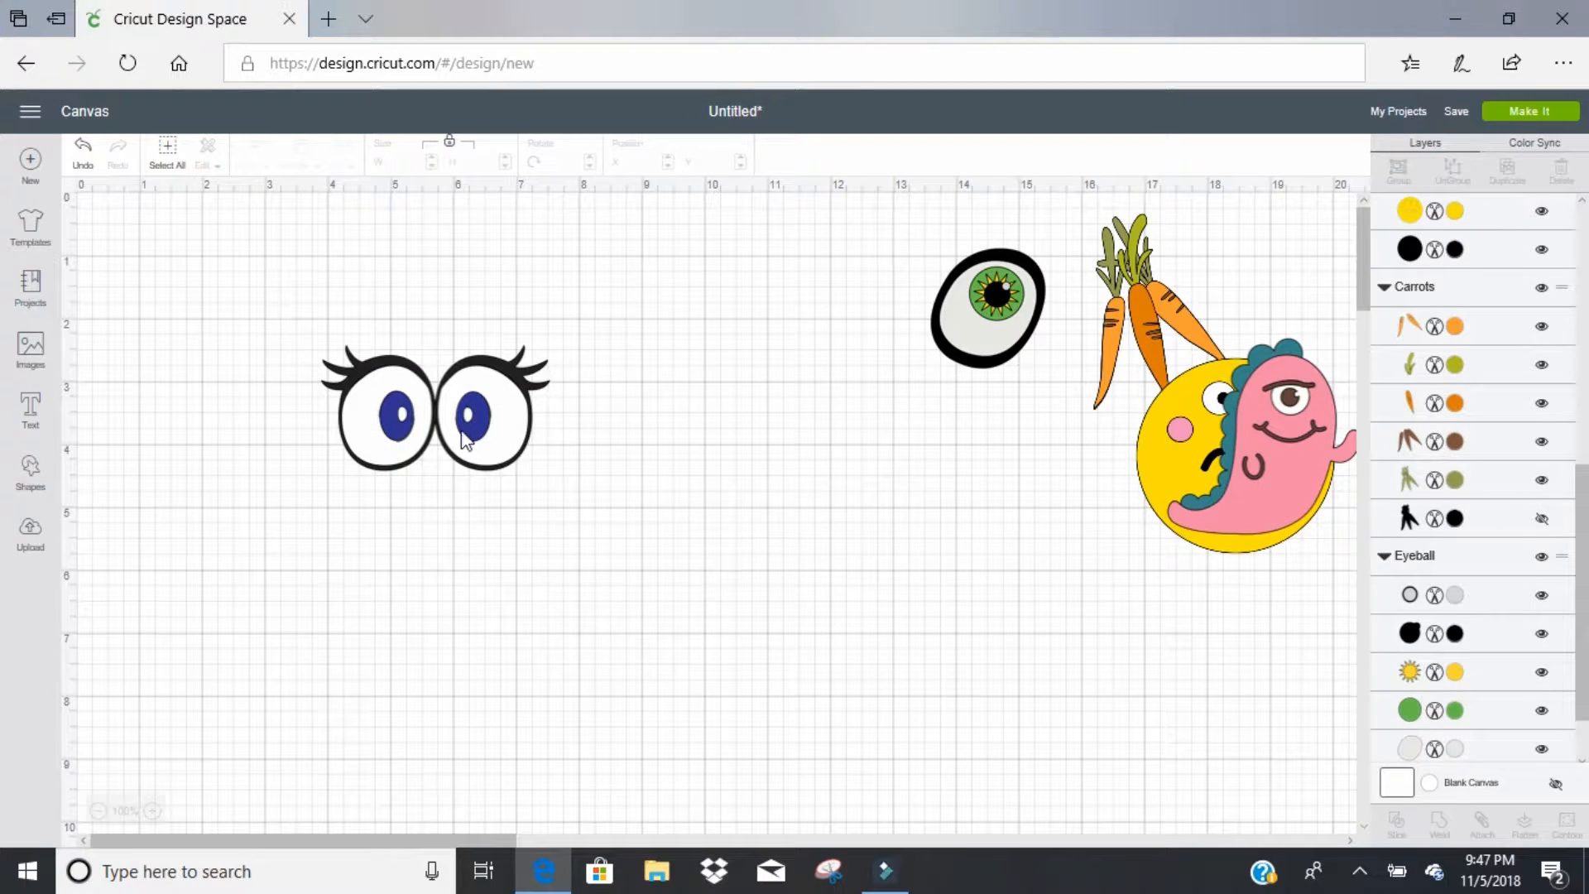
left_click_drag(474, 415, 466, 627)
Step: Use Contour on the white eye layer to hide the four curved iris cut lines
left_click(488, 399)
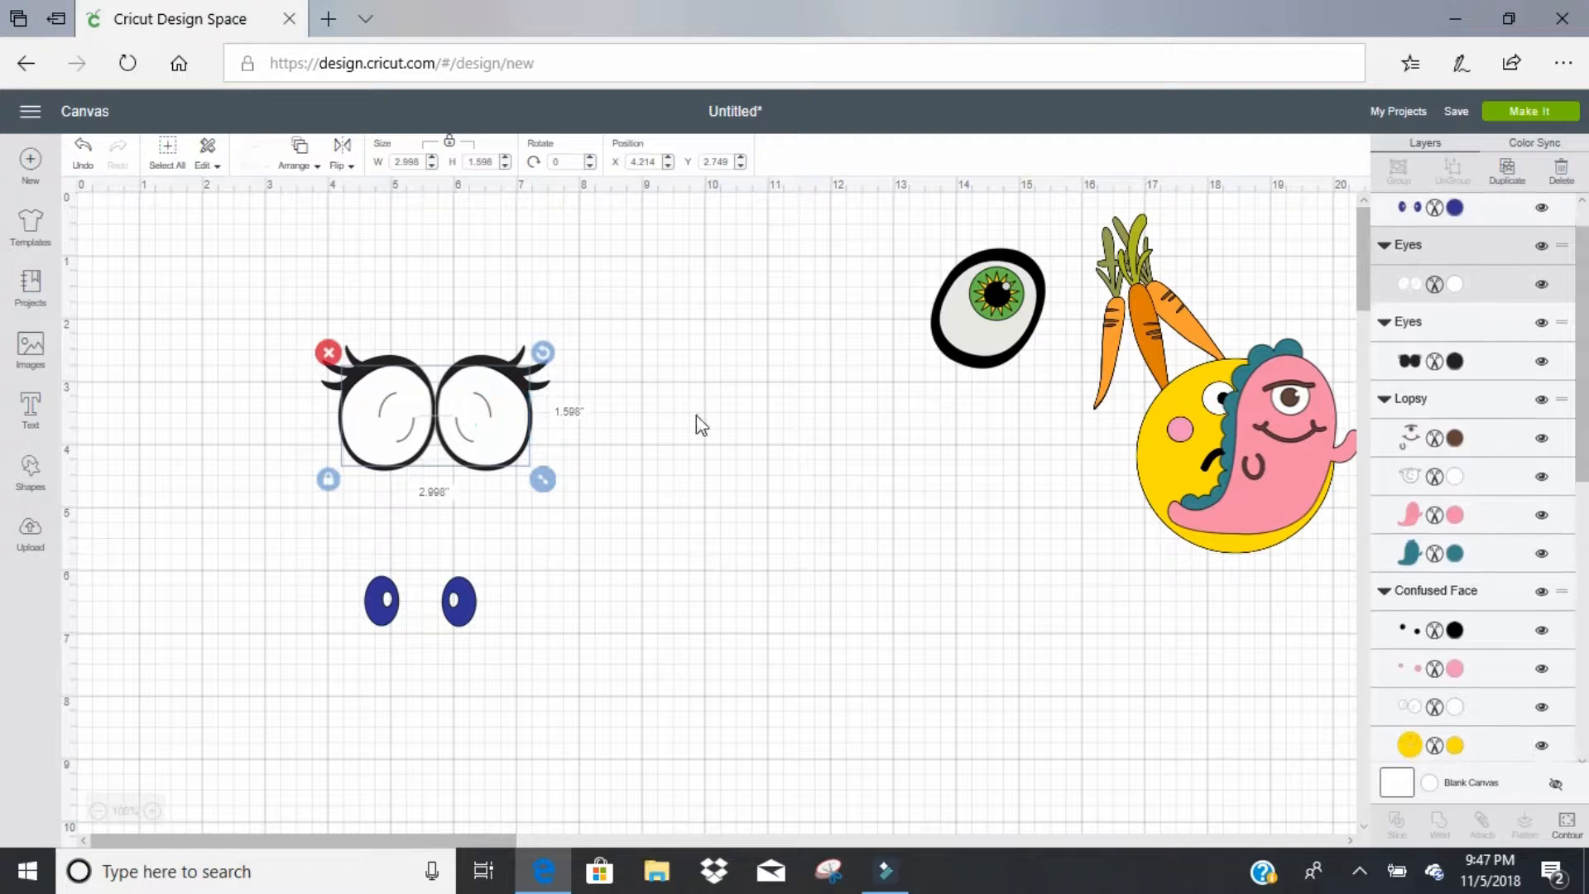
left_click(1566, 825)
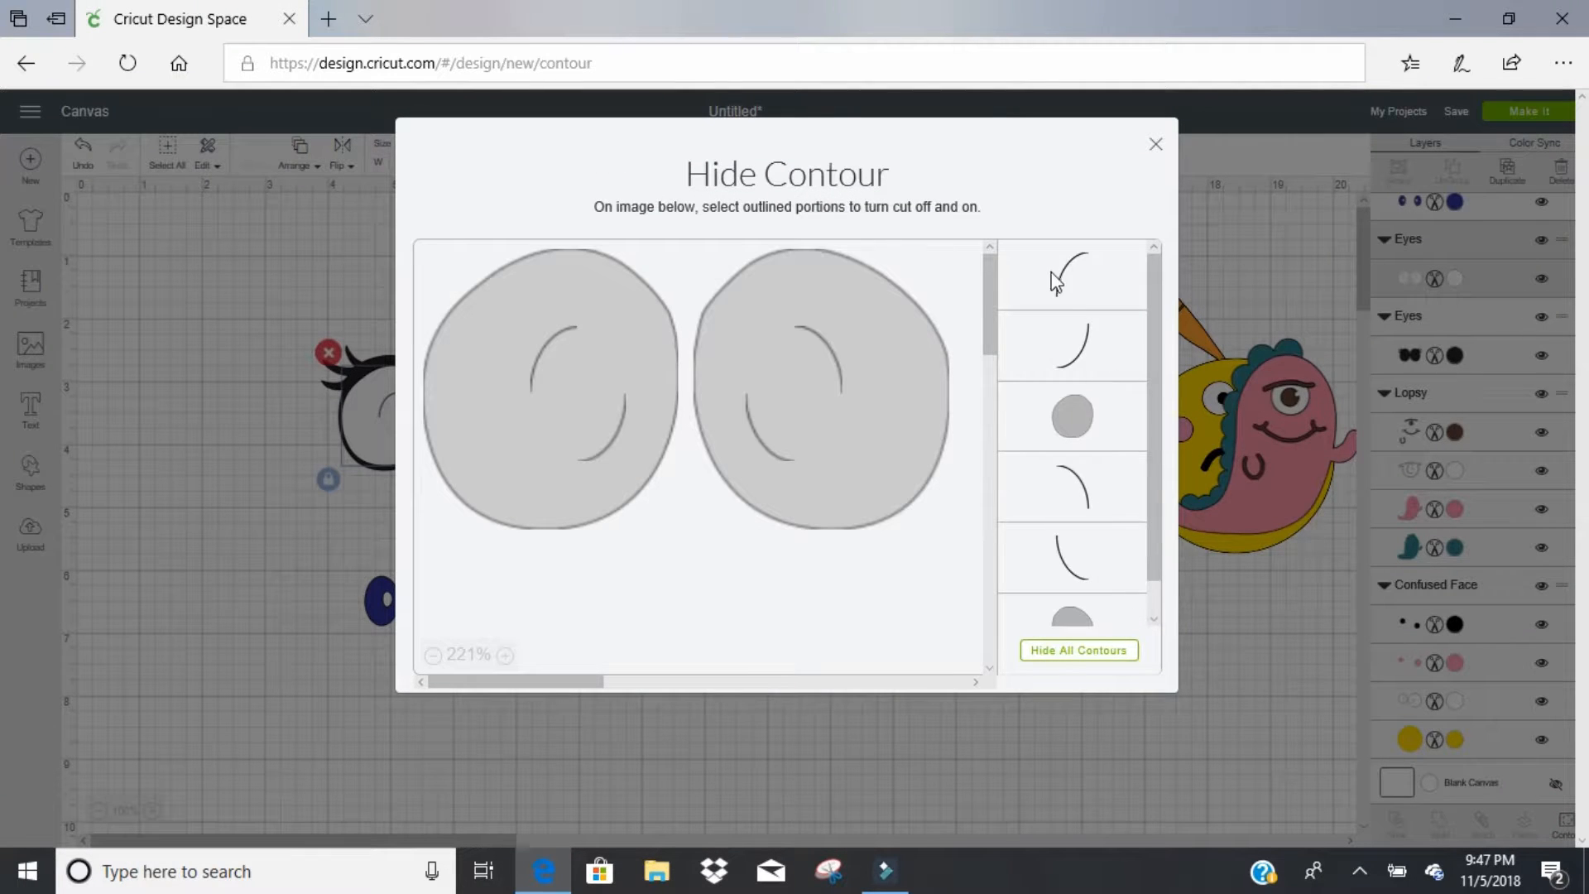
left_click(1055, 286)
left_click(1058, 358)
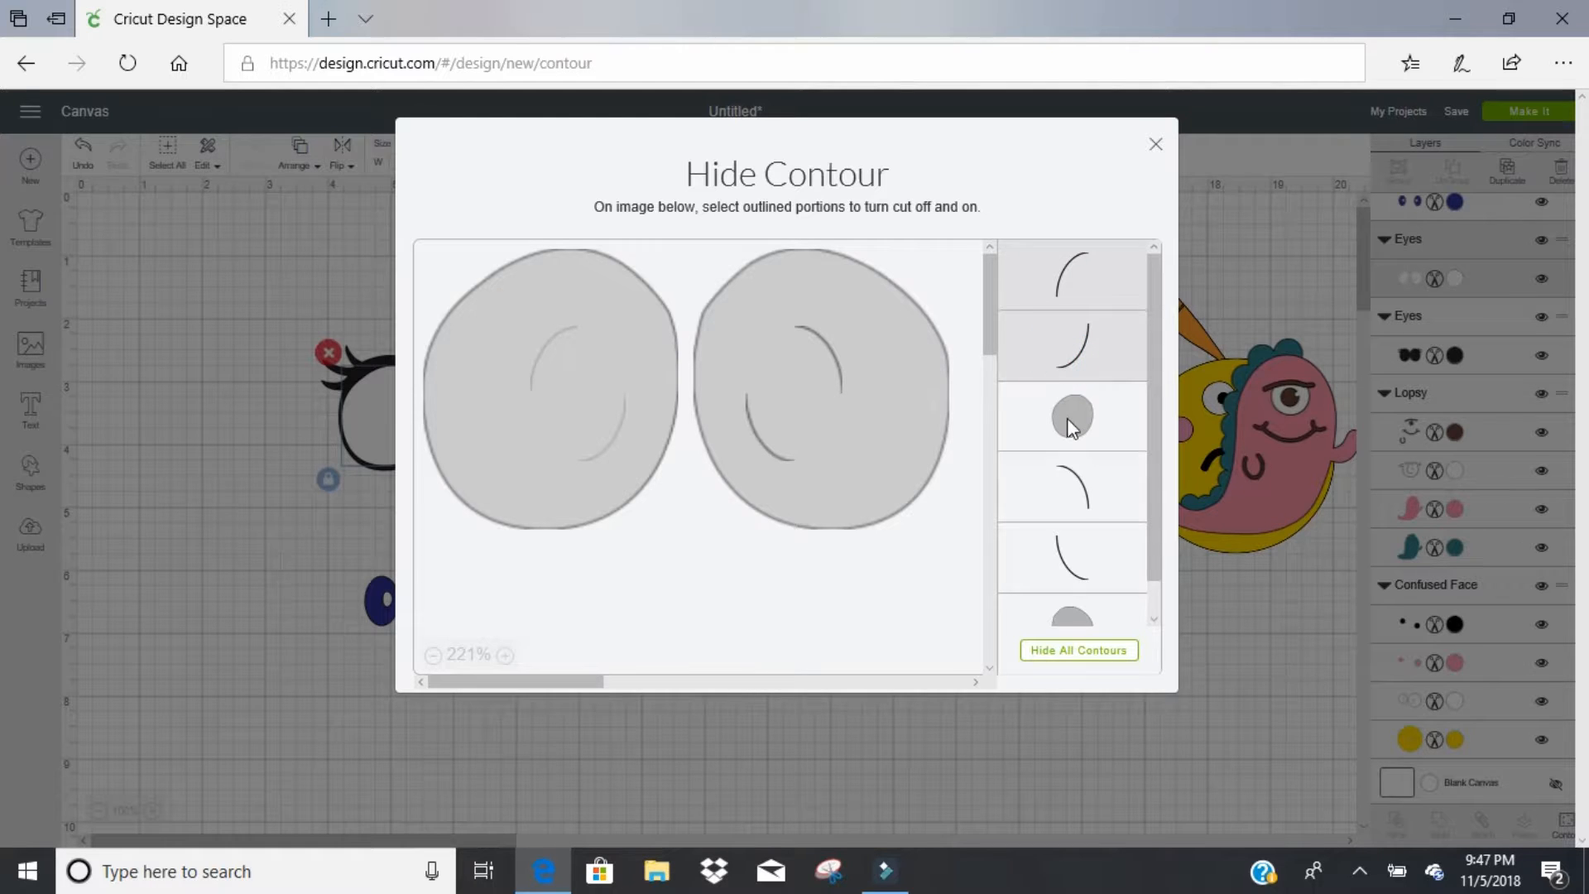
left_click(1086, 474)
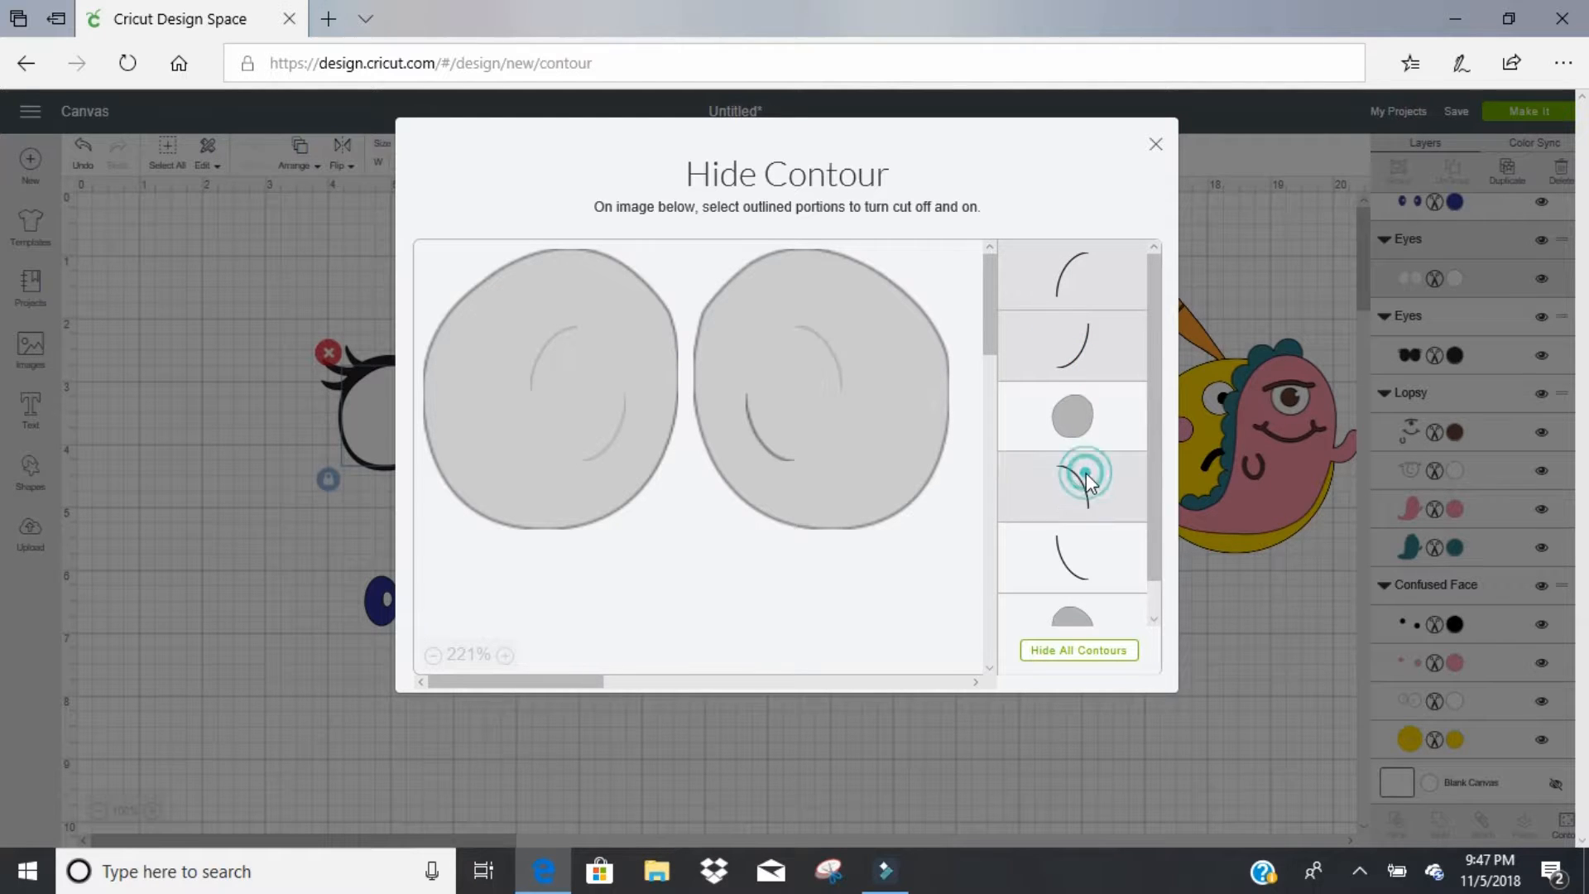
left_click(1086, 555)
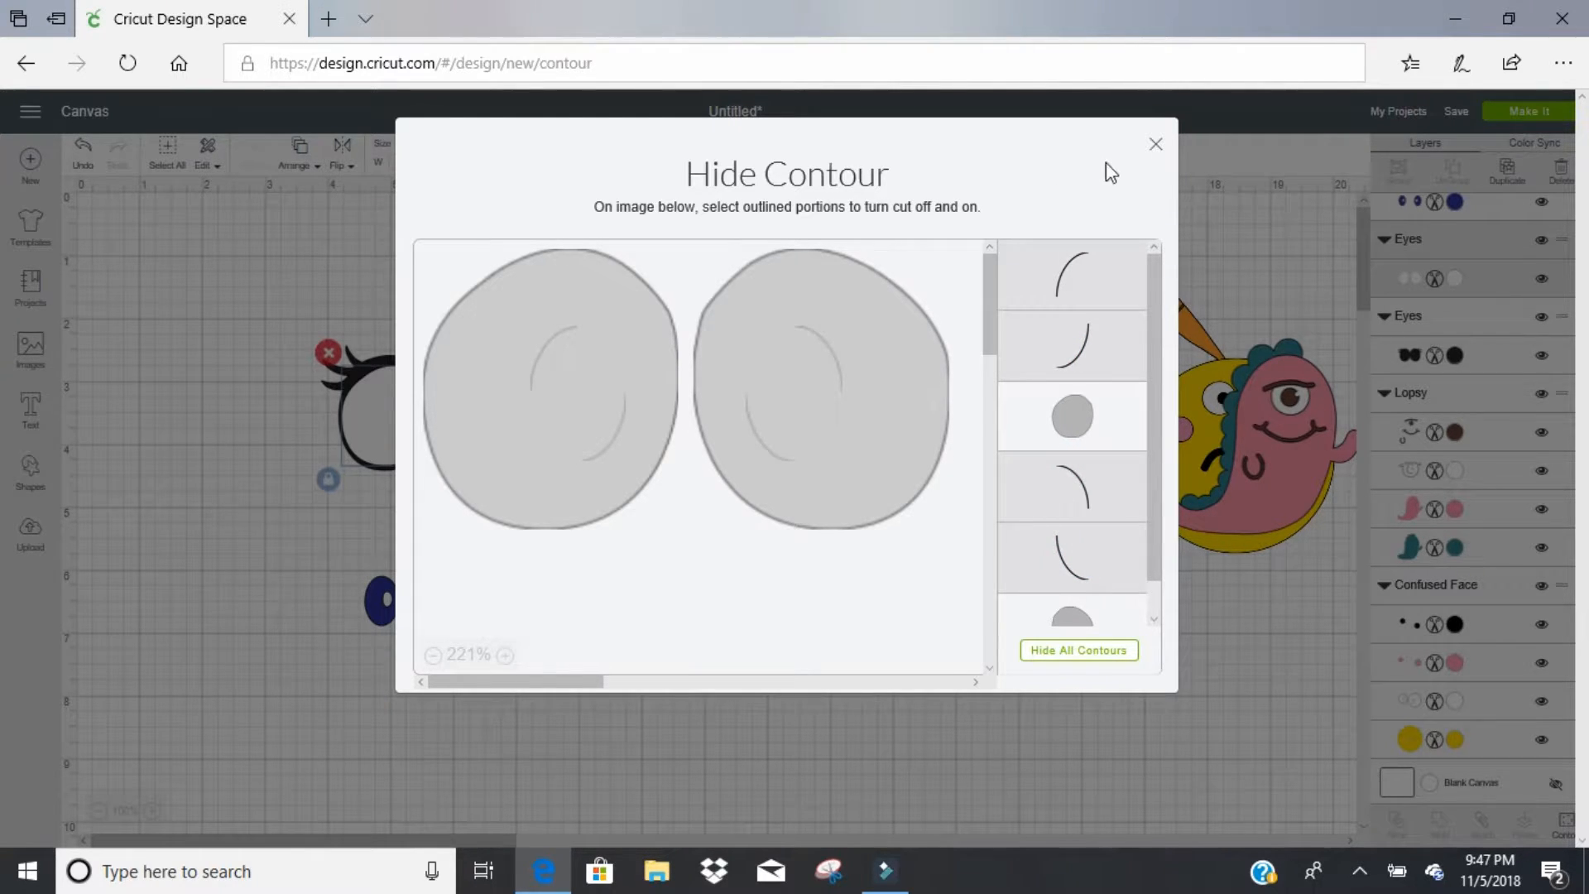
left_click(1158, 157)
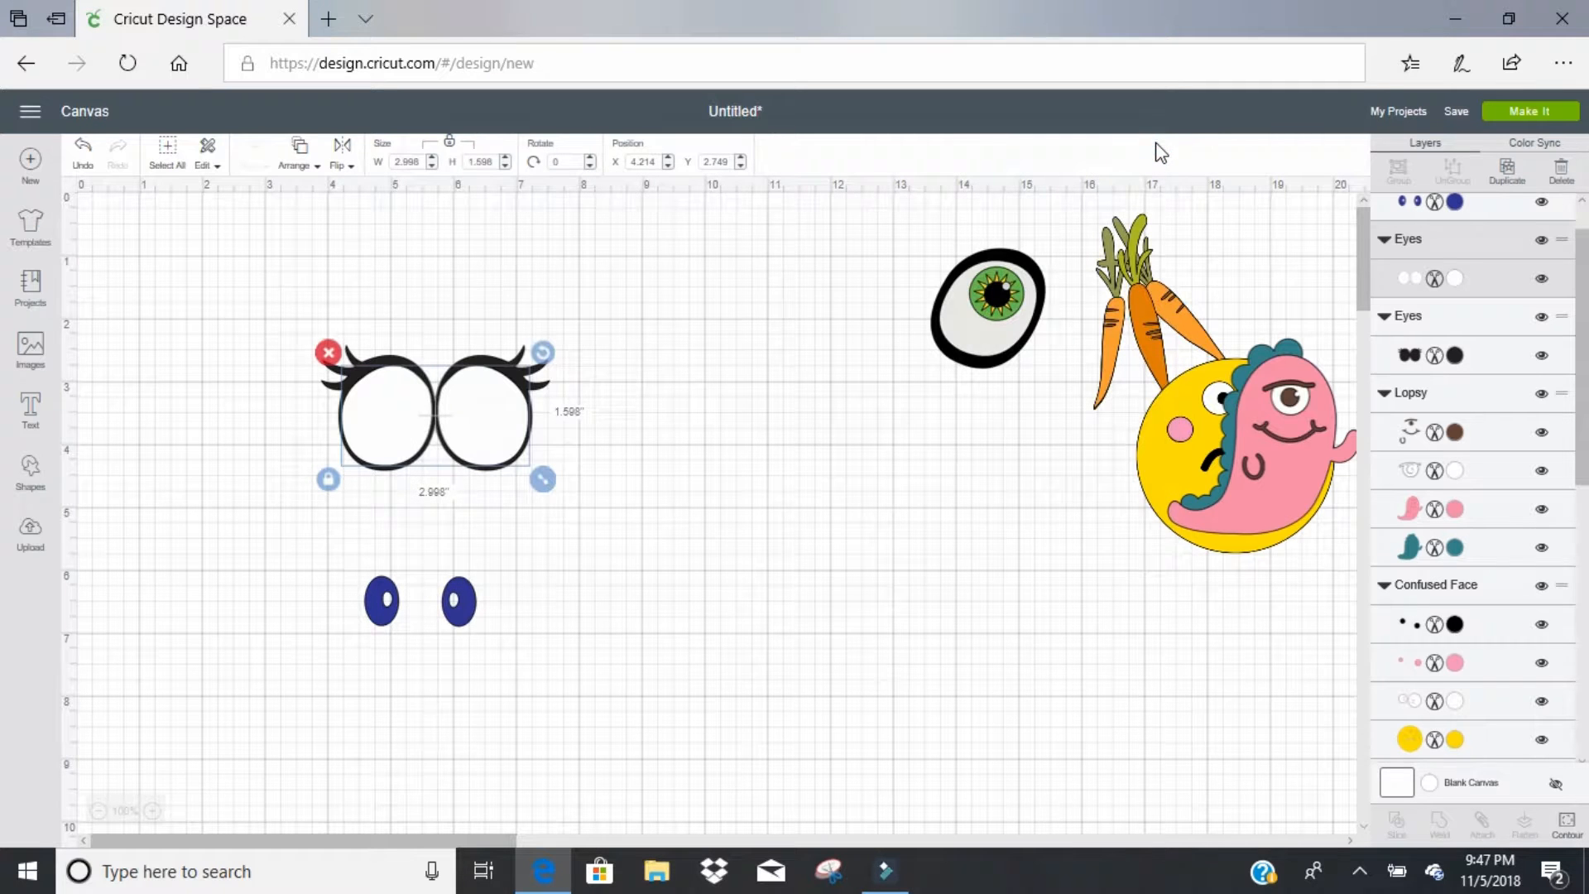
Step: Reposition the blue irises at about X 4.2, Y 5.9, duplicate them, and place the copy below at about X 4.3, Y 7.0
left_click_drag(461, 603, 433, 588)
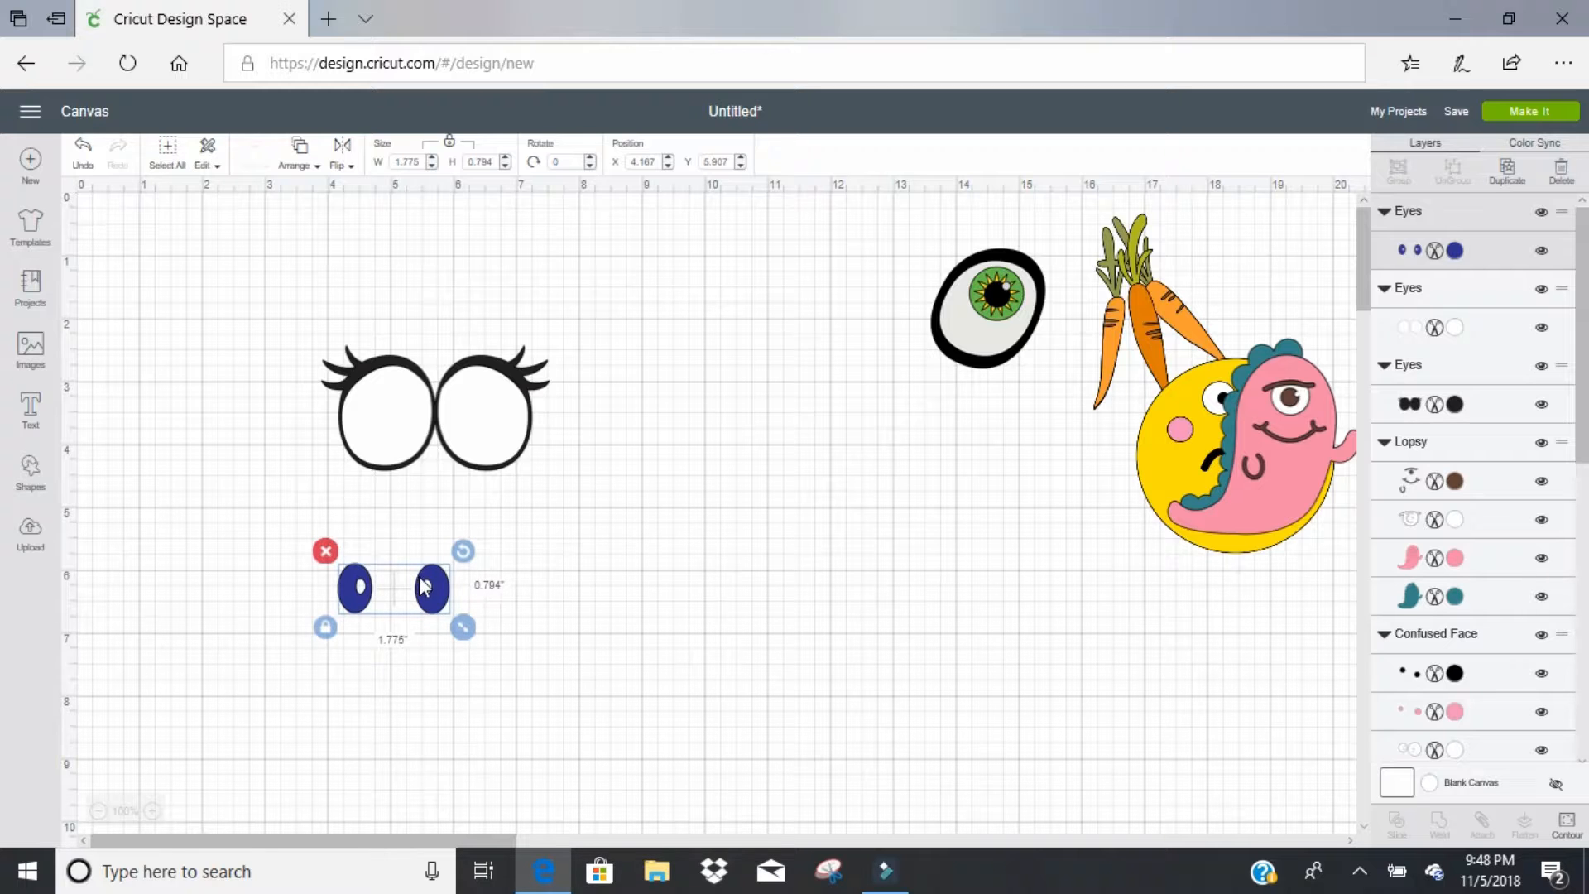
left_click(1519, 172)
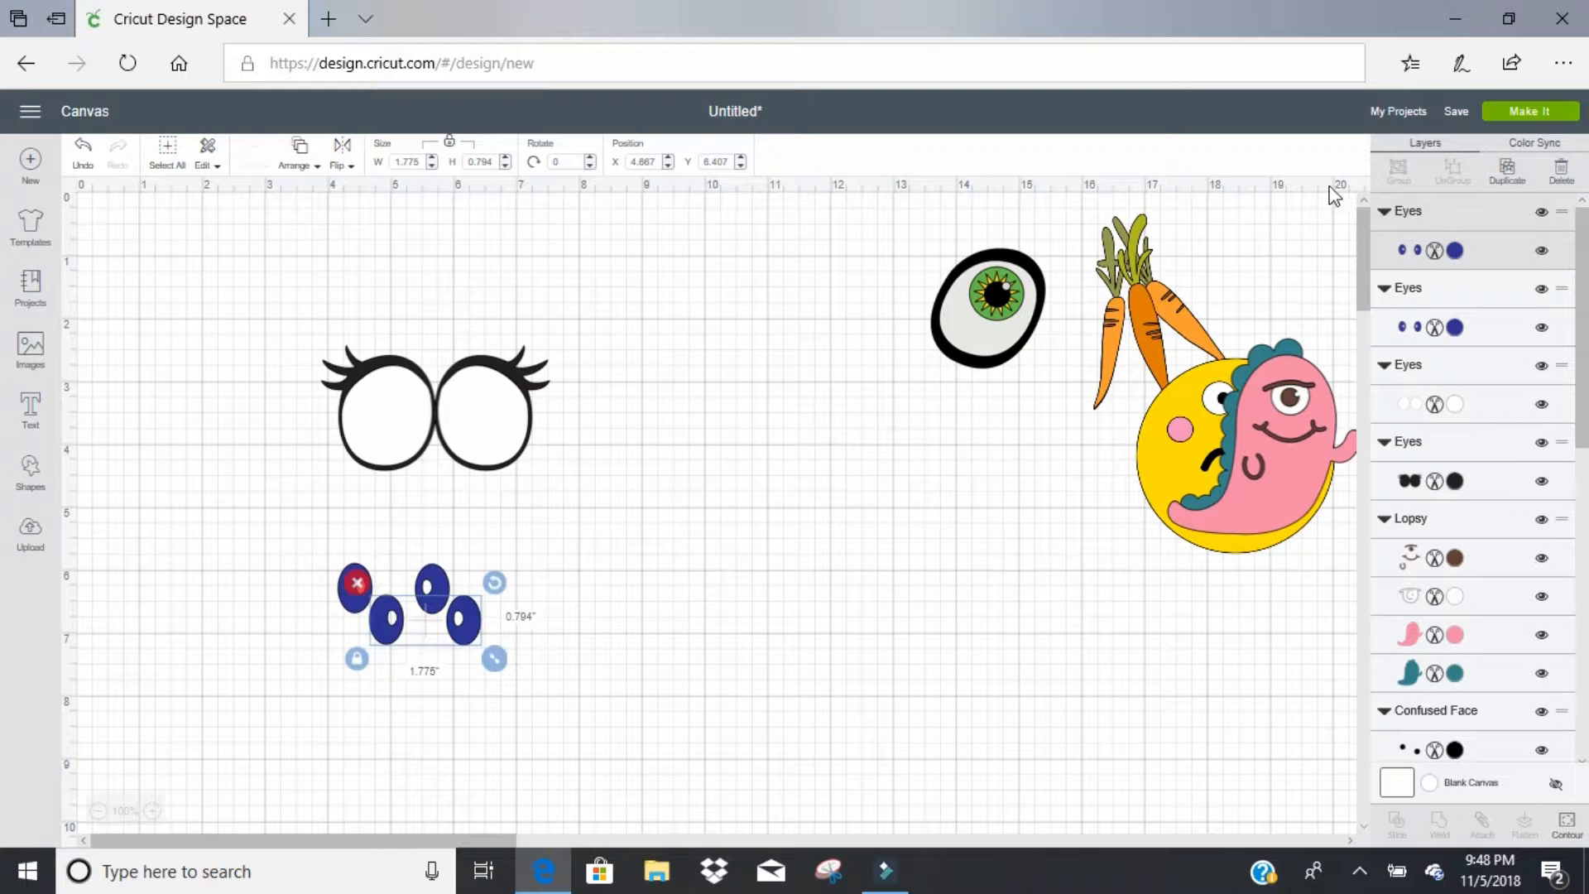
left_click_drag(478, 627, 457, 662)
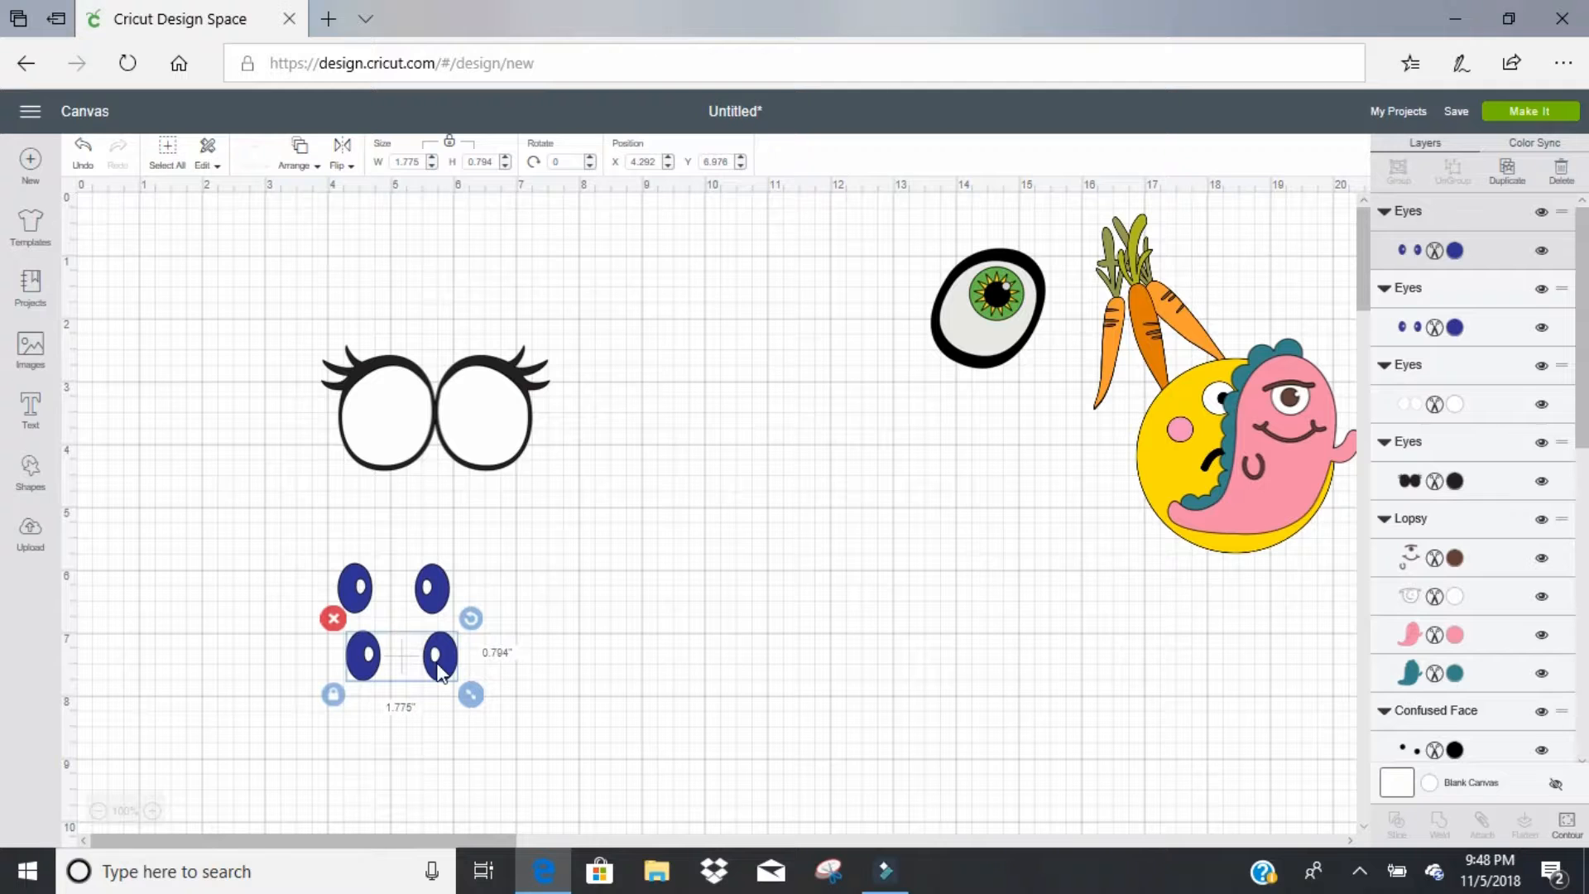
Step: Use Contour on the duplicated irises to hide the left iris and its highlight, keeping only the right one
left_click(1564, 825)
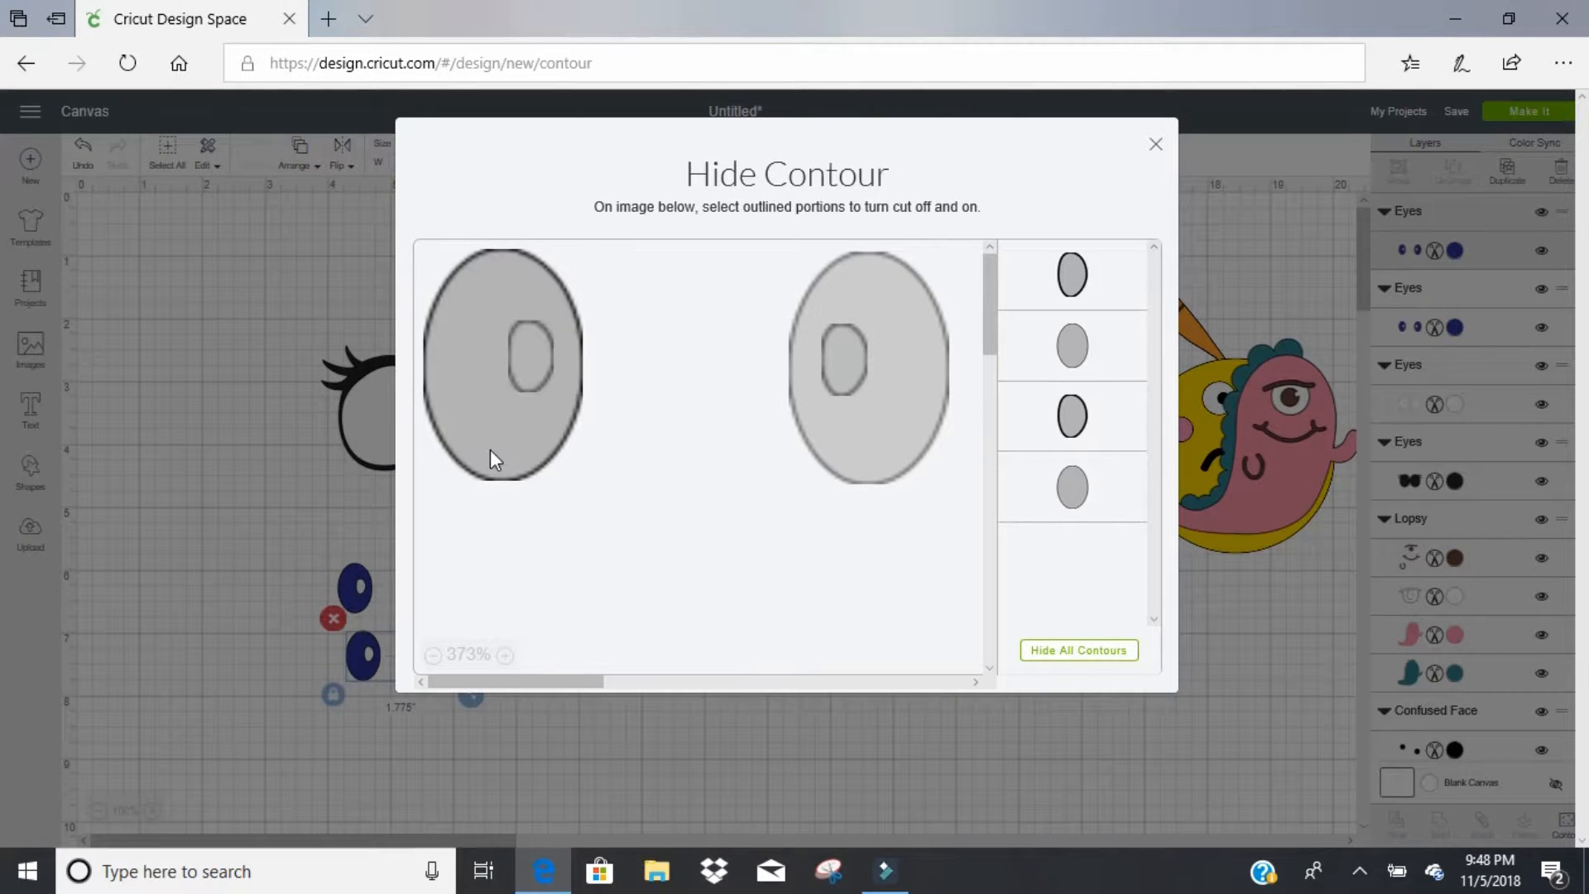
left_click(490, 449)
left_click(529, 371)
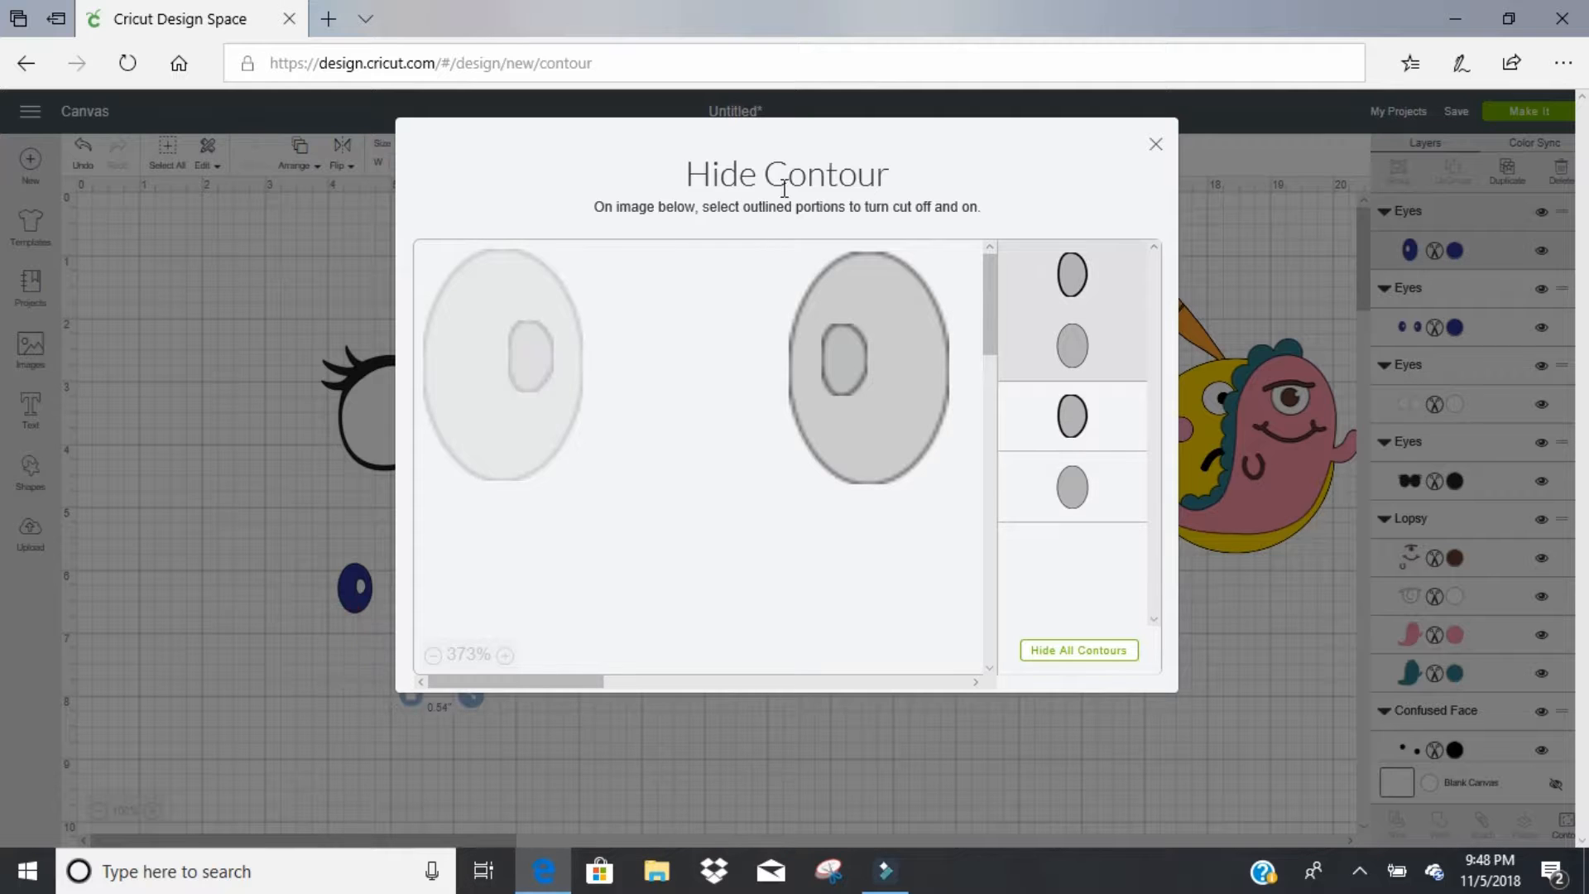
left_click(1156, 144)
Step: Use Contour on the original iris pair to hide the right iris and its highlight, keeping only the left one
left_click(358, 598)
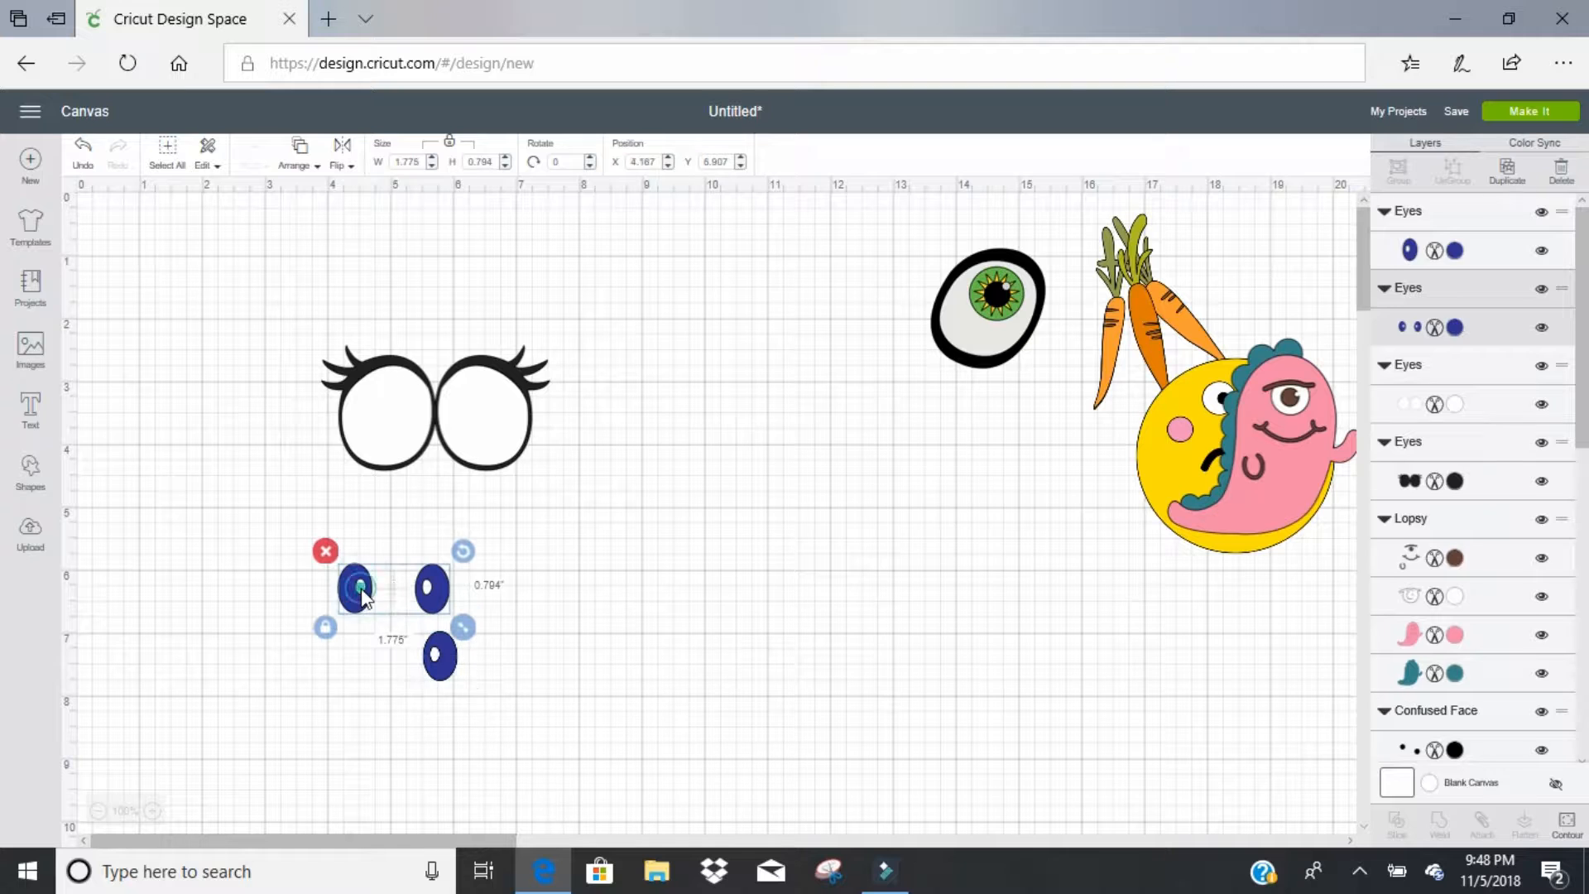
left_click(1566, 832)
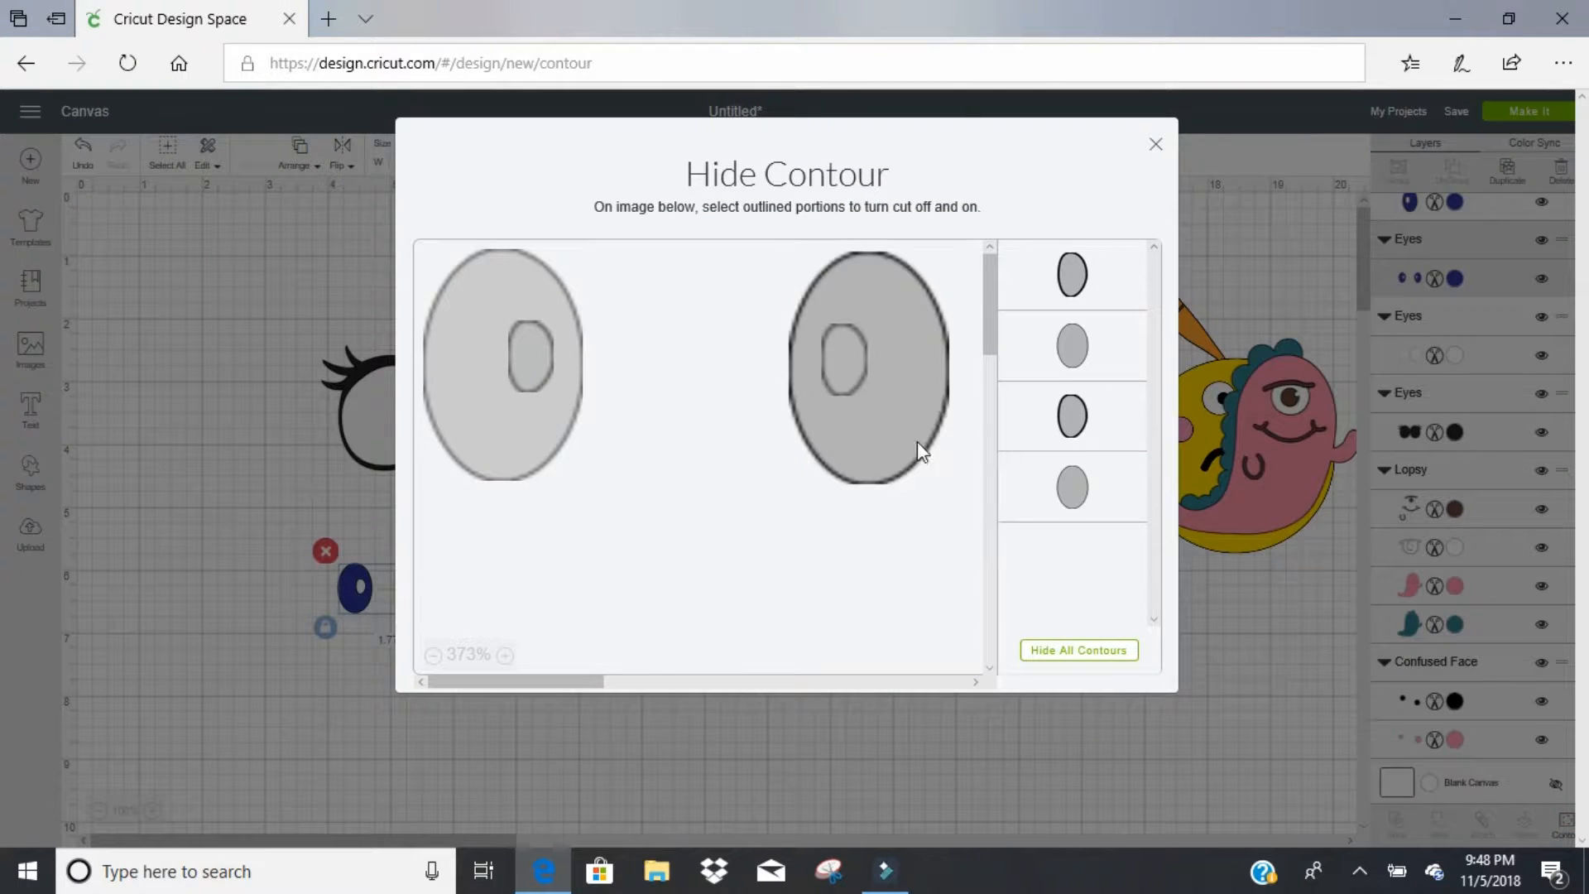
left_click(849, 377)
left_click(917, 404)
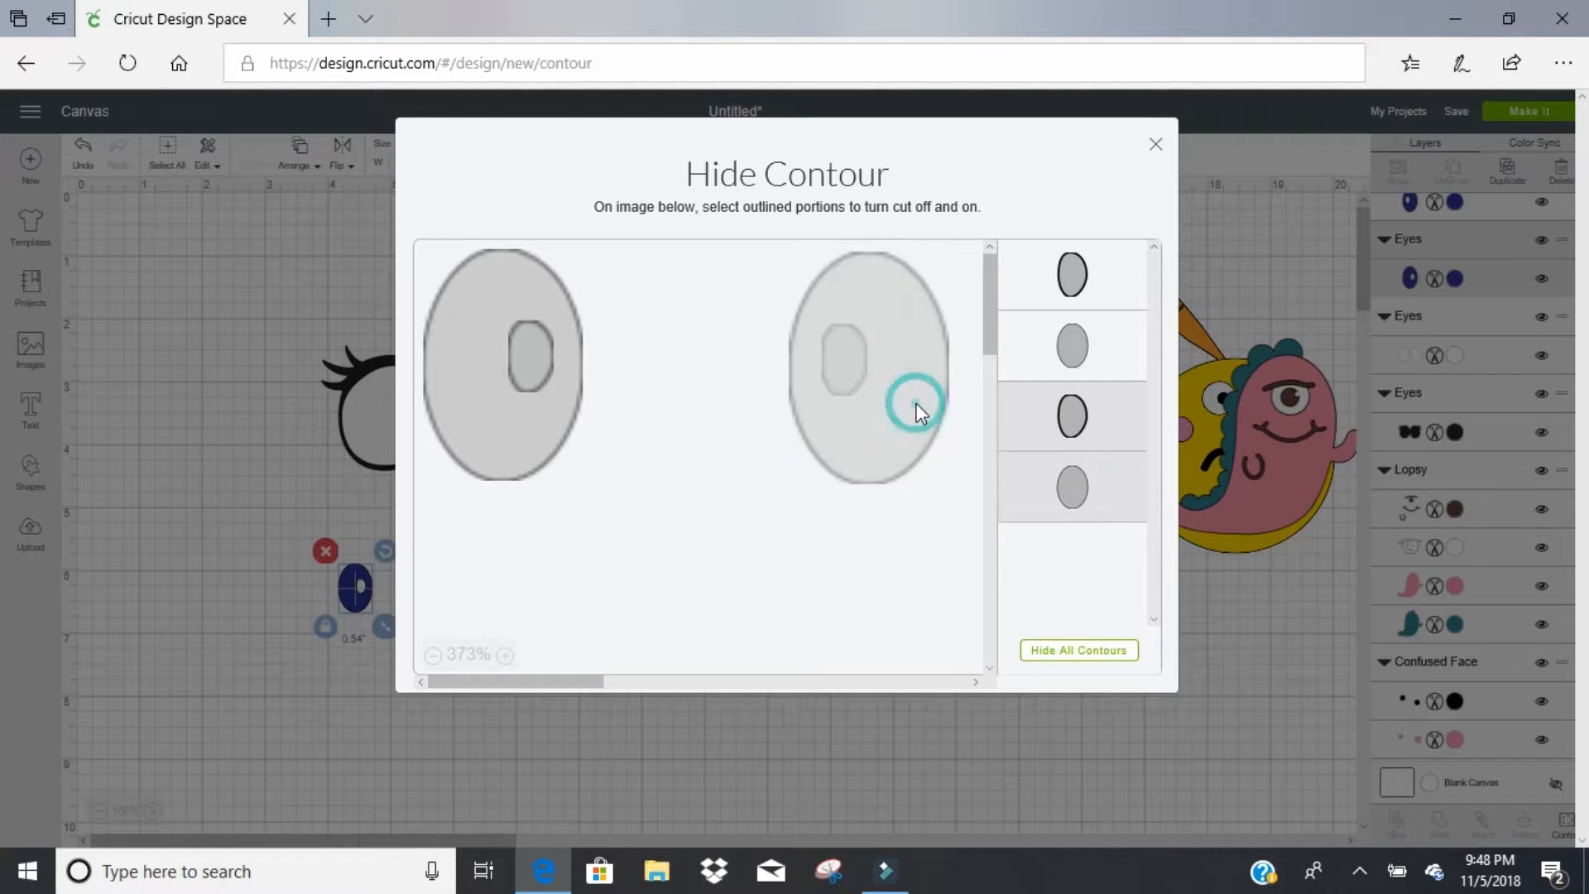
Step: Move the separated right iris level with the left one at about X 6.3, Y 5.9, and widen it to about 0.72 × 0.74 in
left_click(1156, 147)
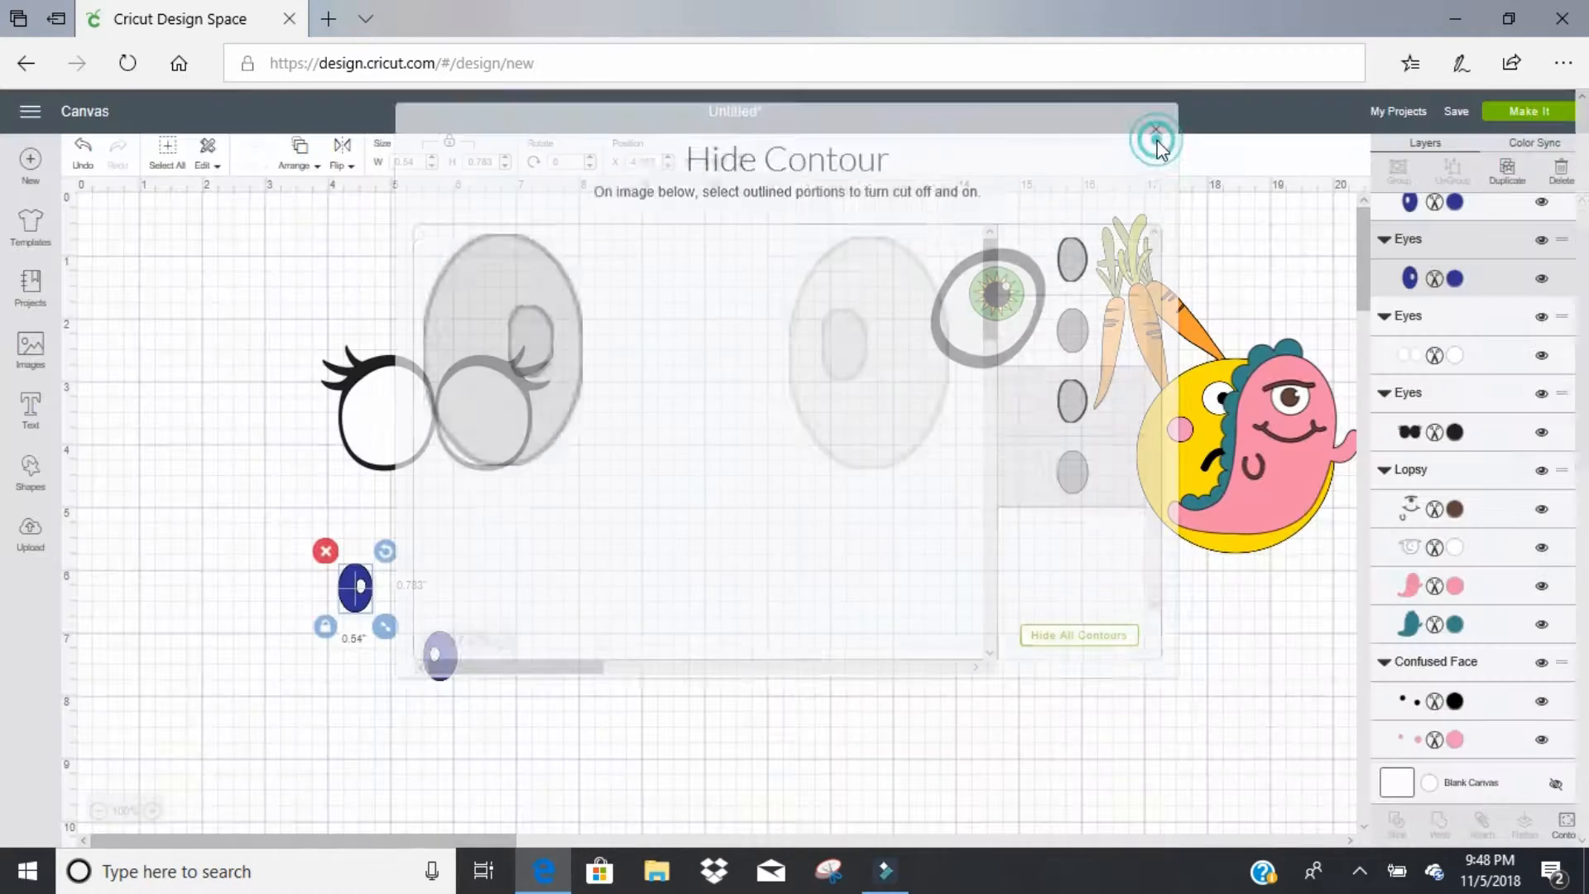
left_click_drag(437, 674, 537, 636)
left_click(456, 629)
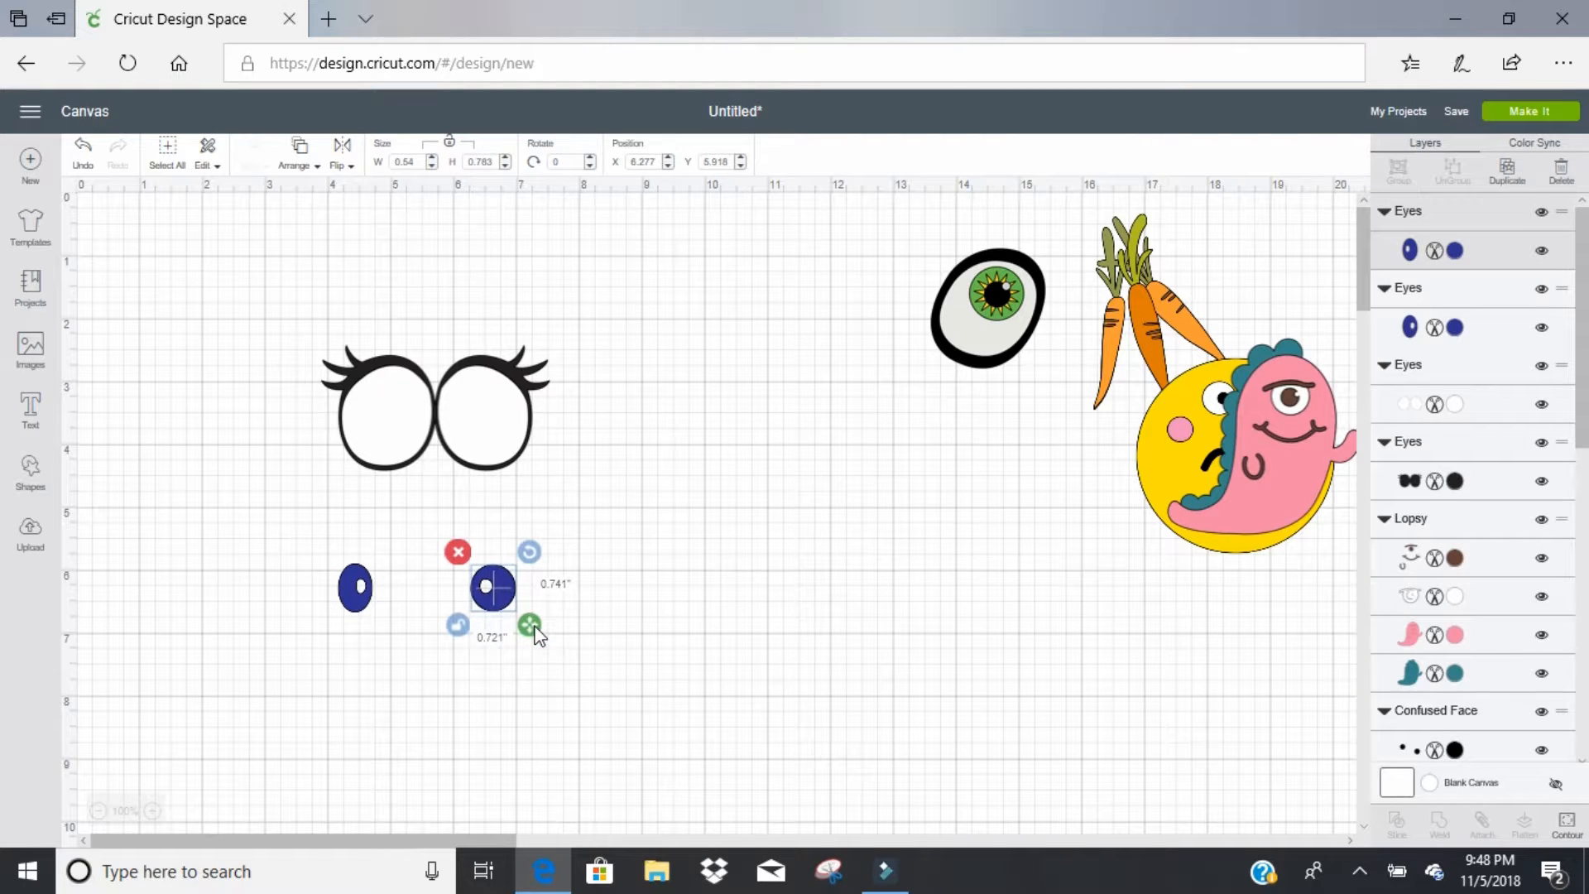
Step: Unlock the left iris's proportions and widen it into a rounder shape, placing both irises low inside the white eyes
left_click(359, 603)
left_click(326, 627)
left_click_drag(387, 633, 381, 458)
left_click_drag(494, 588, 499, 445)
Step: Group all parts of the lashed eyes and move the group to about X 1.3, Y 0.4
left_click_drag(588, 286, 301, 486)
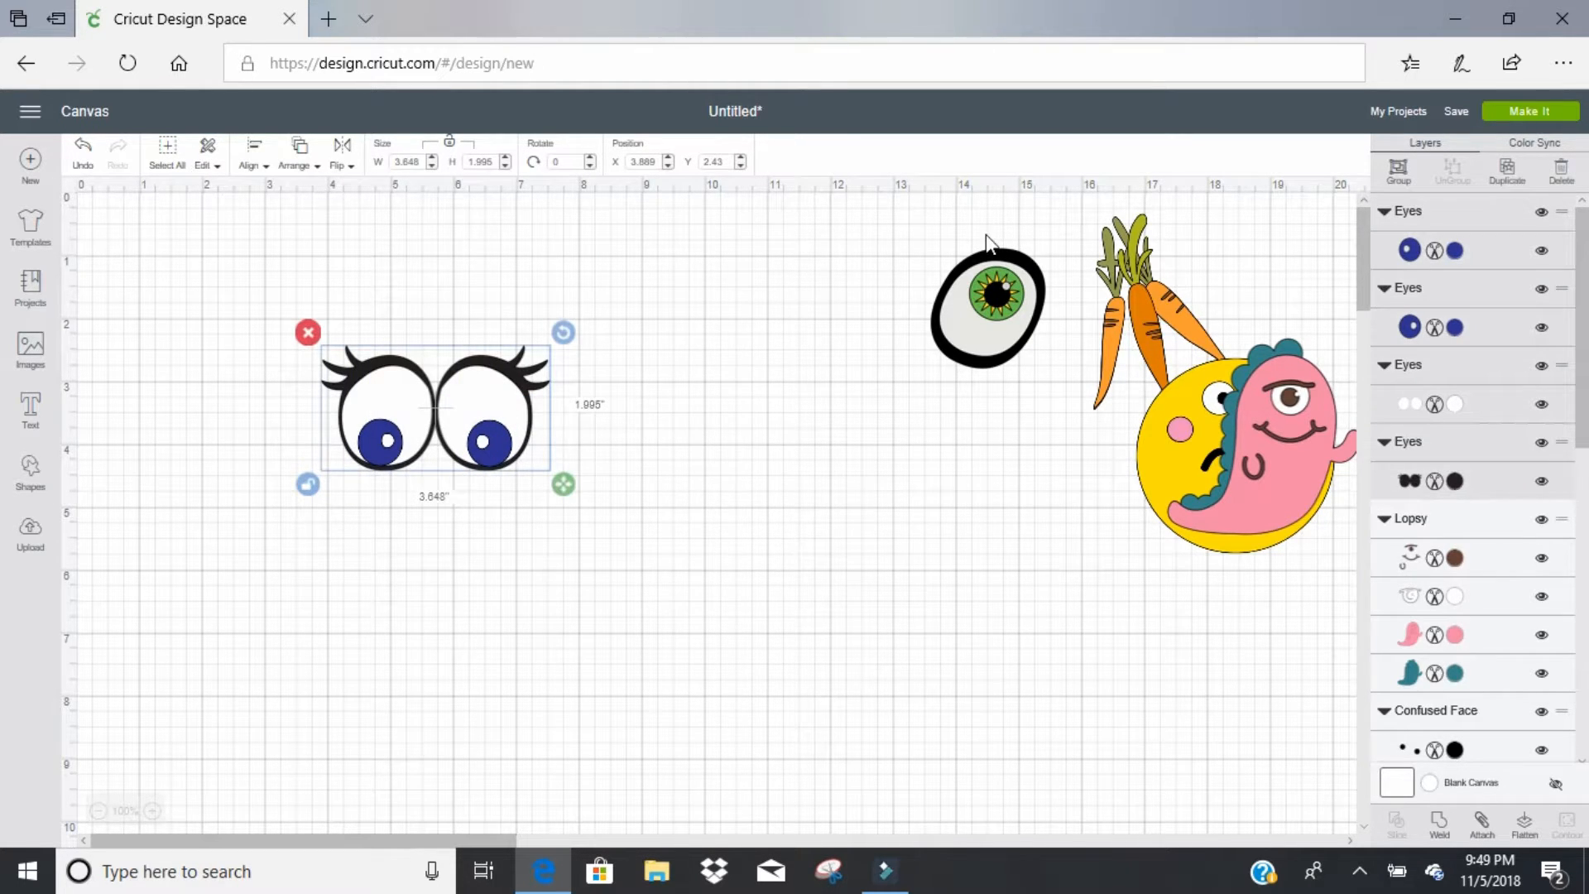
left_click(1399, 170)
left_click_drag(515, 451, 351, 321)
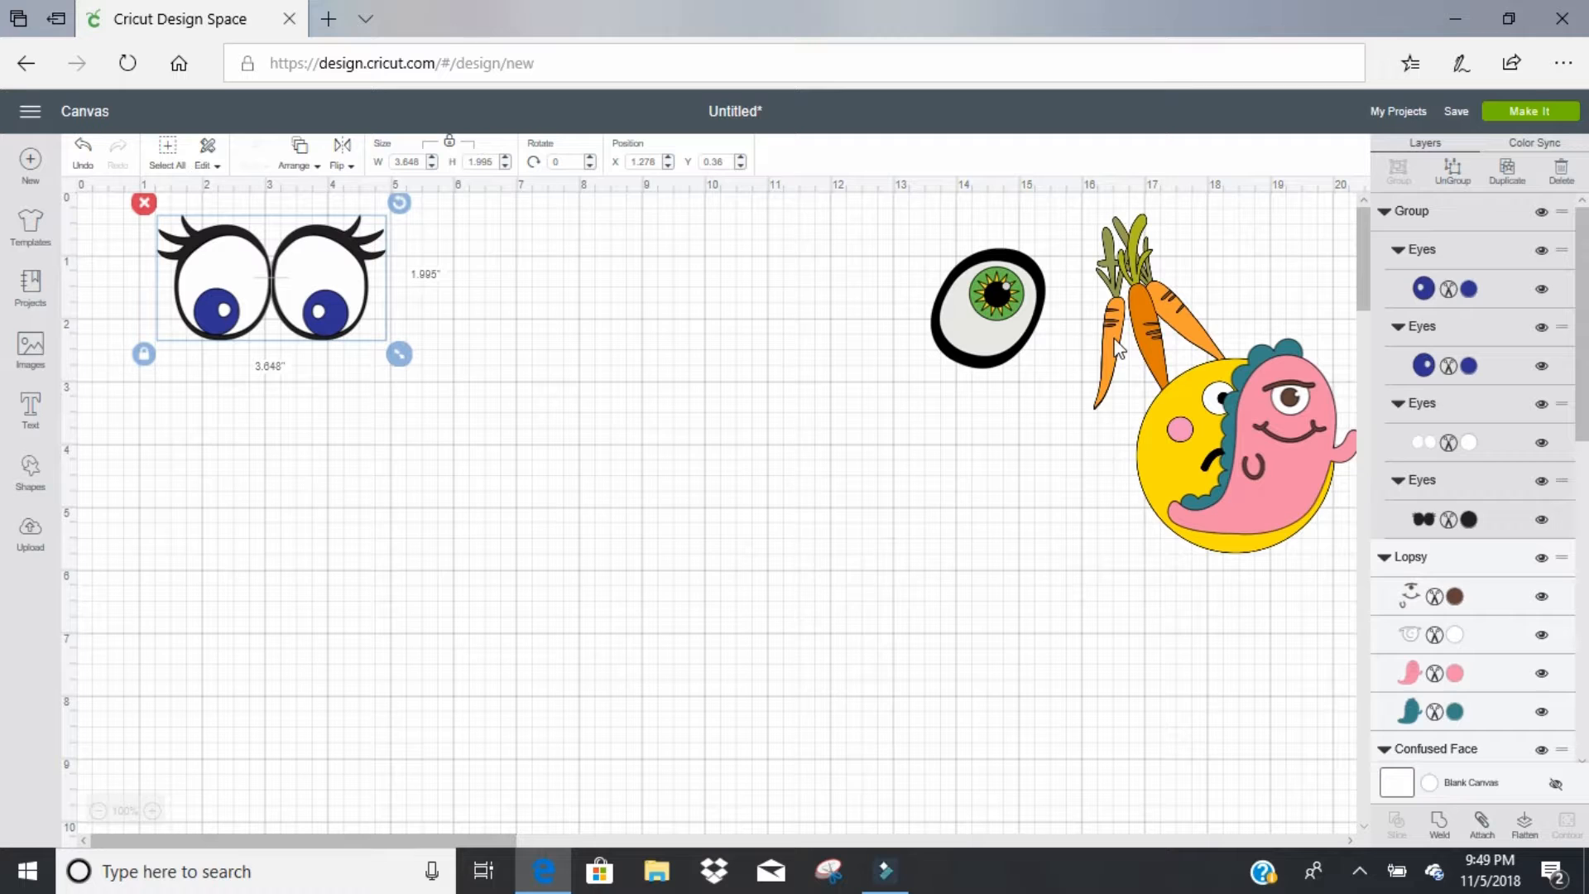
Step: Move the Eyeball image to about X 7.2, Y 4.0 and delete its yellow starburst layer
left_click_drag(977, 334, 573, 529)
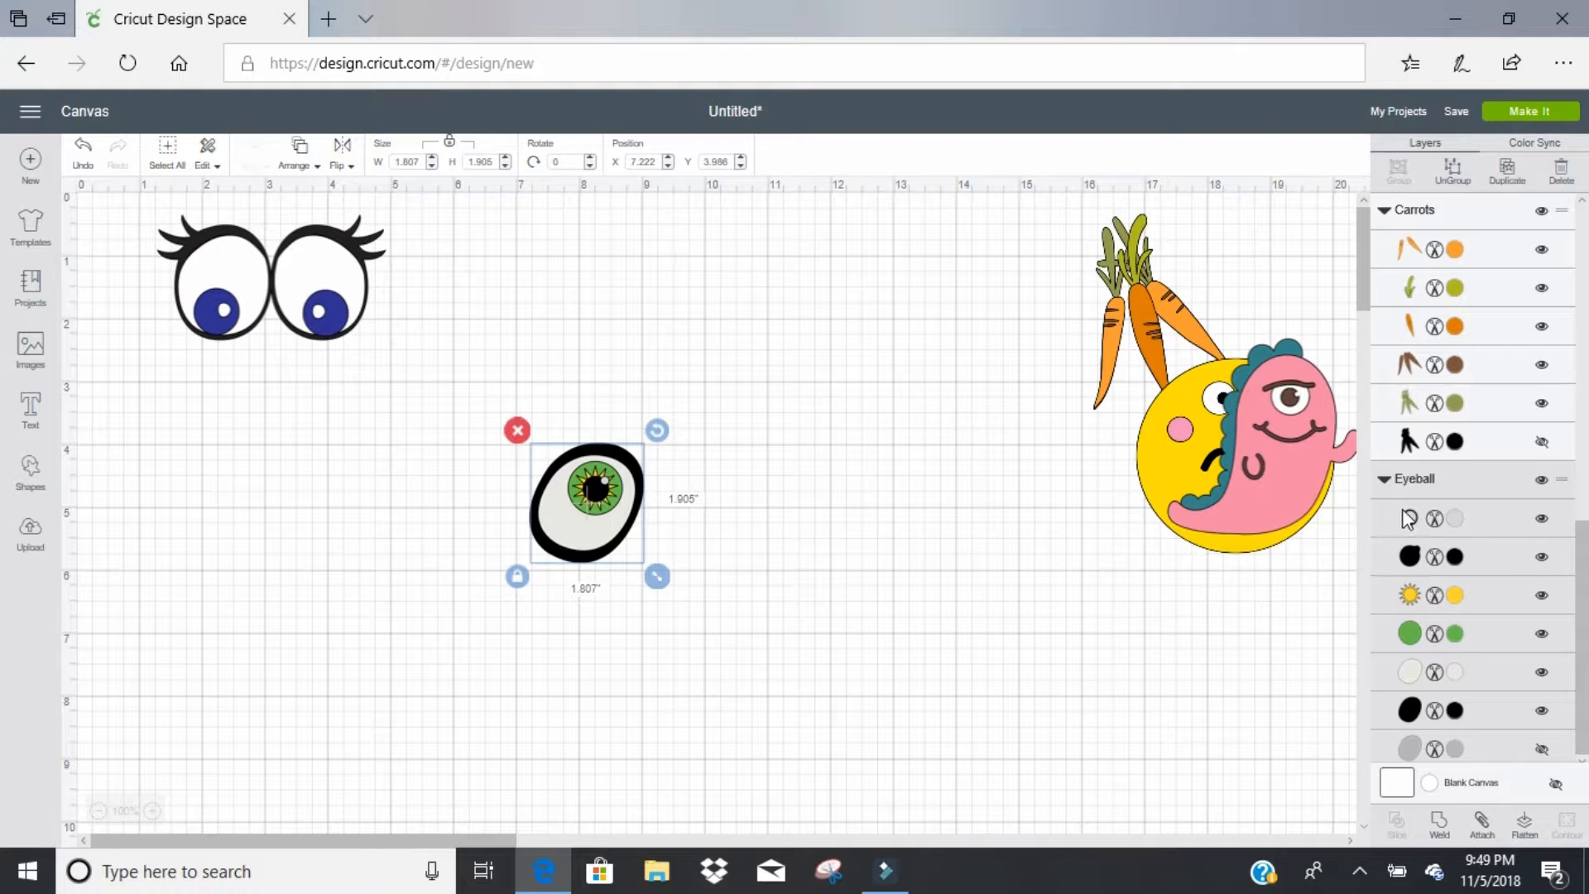
left_click(1497, 591)
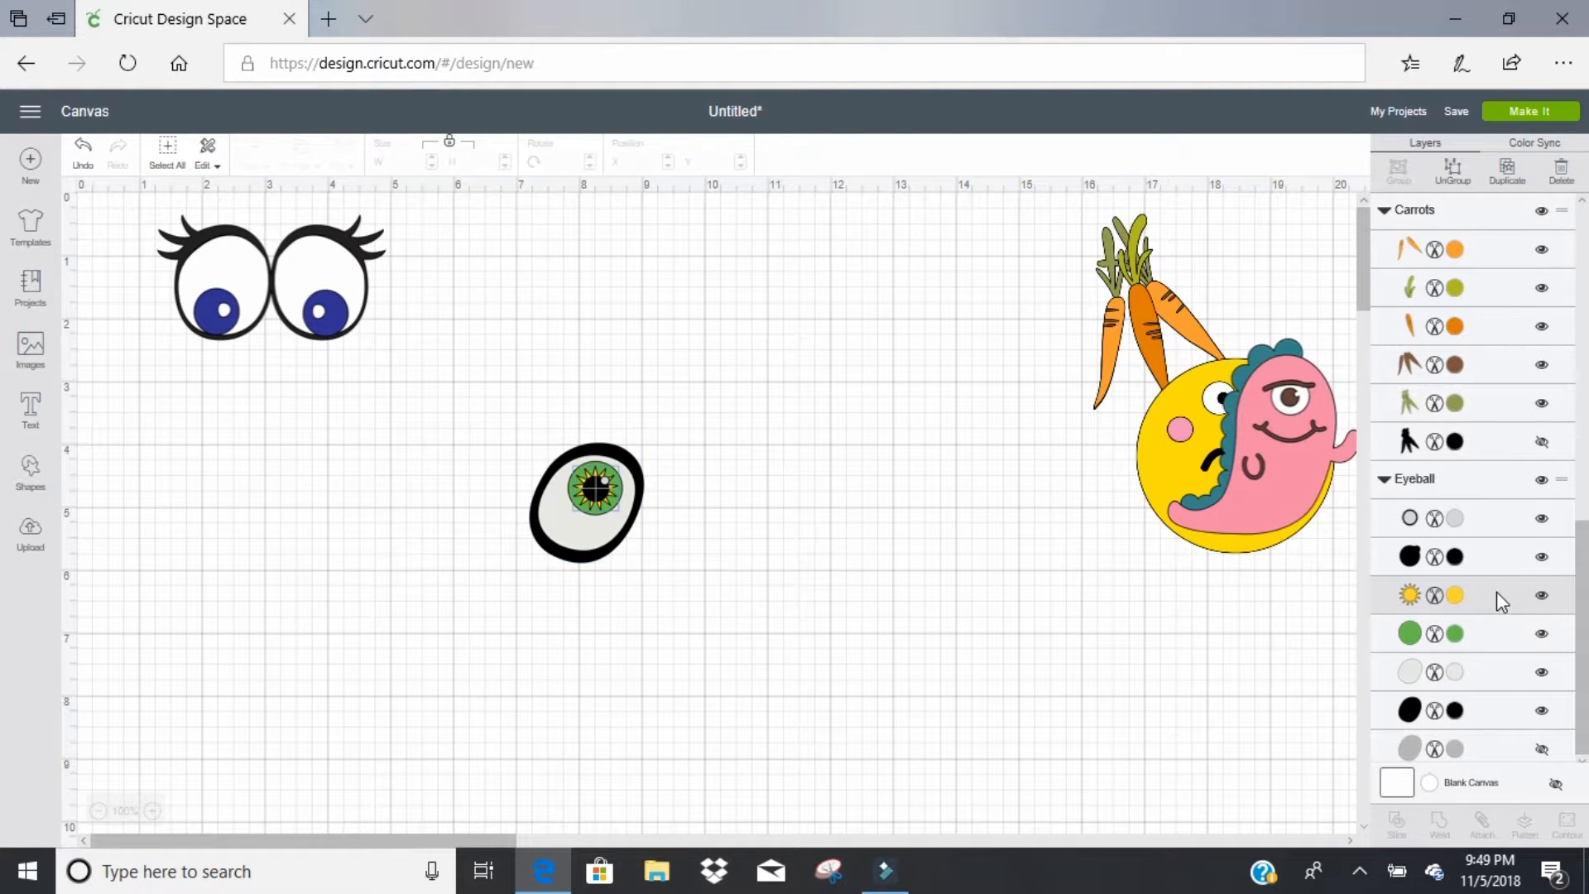
key("Delete")
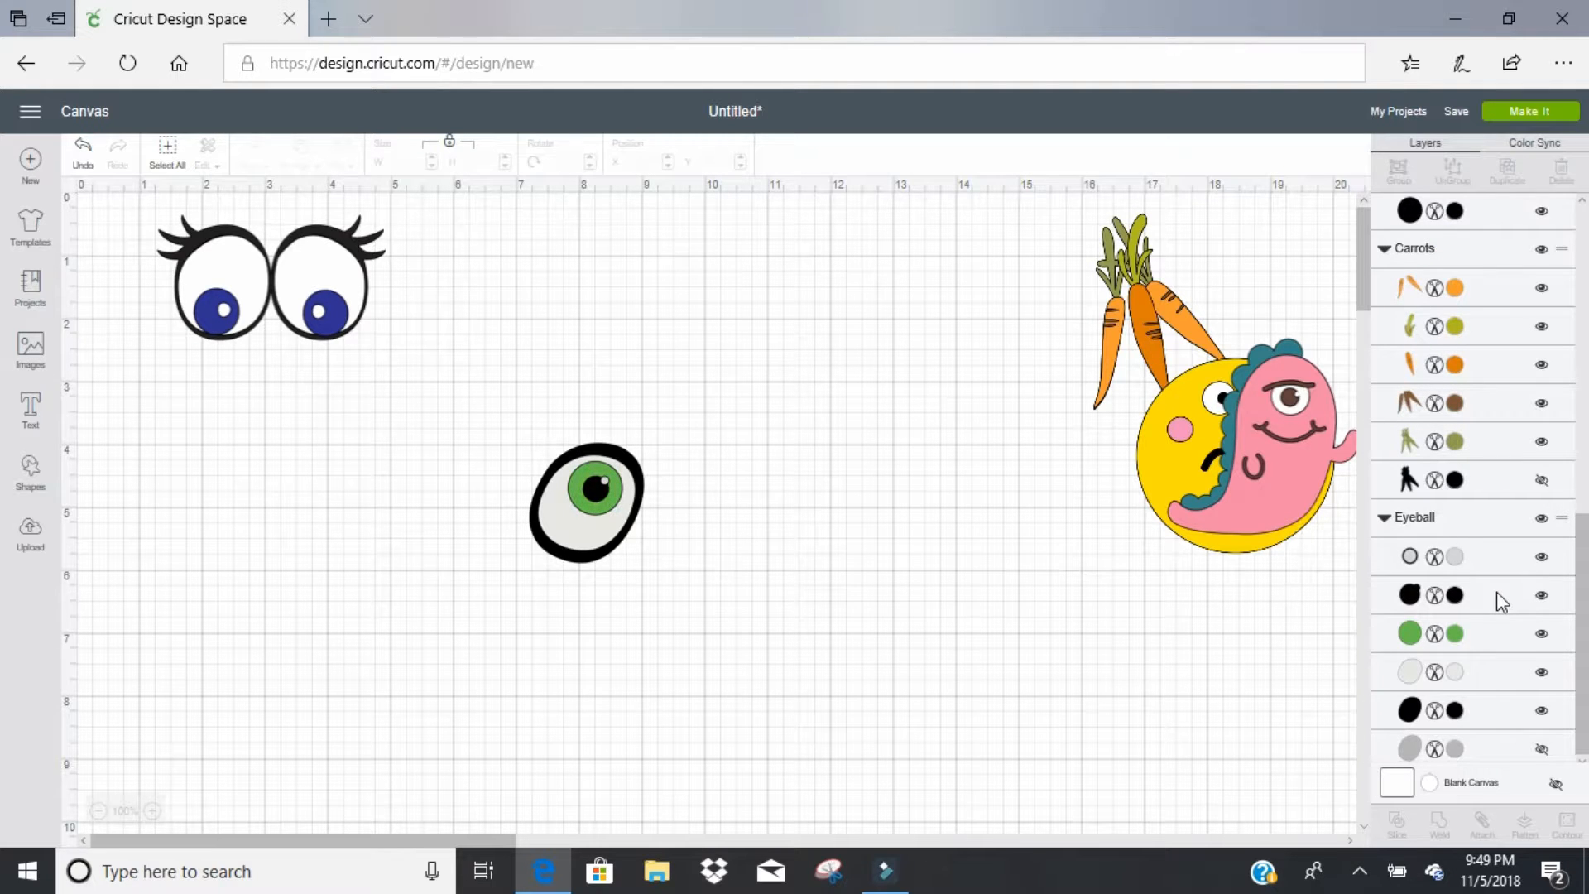
Step: Recolor the eyeball's green iris layer with the project's dark blue, #2E3192
left_click(1456, 633)
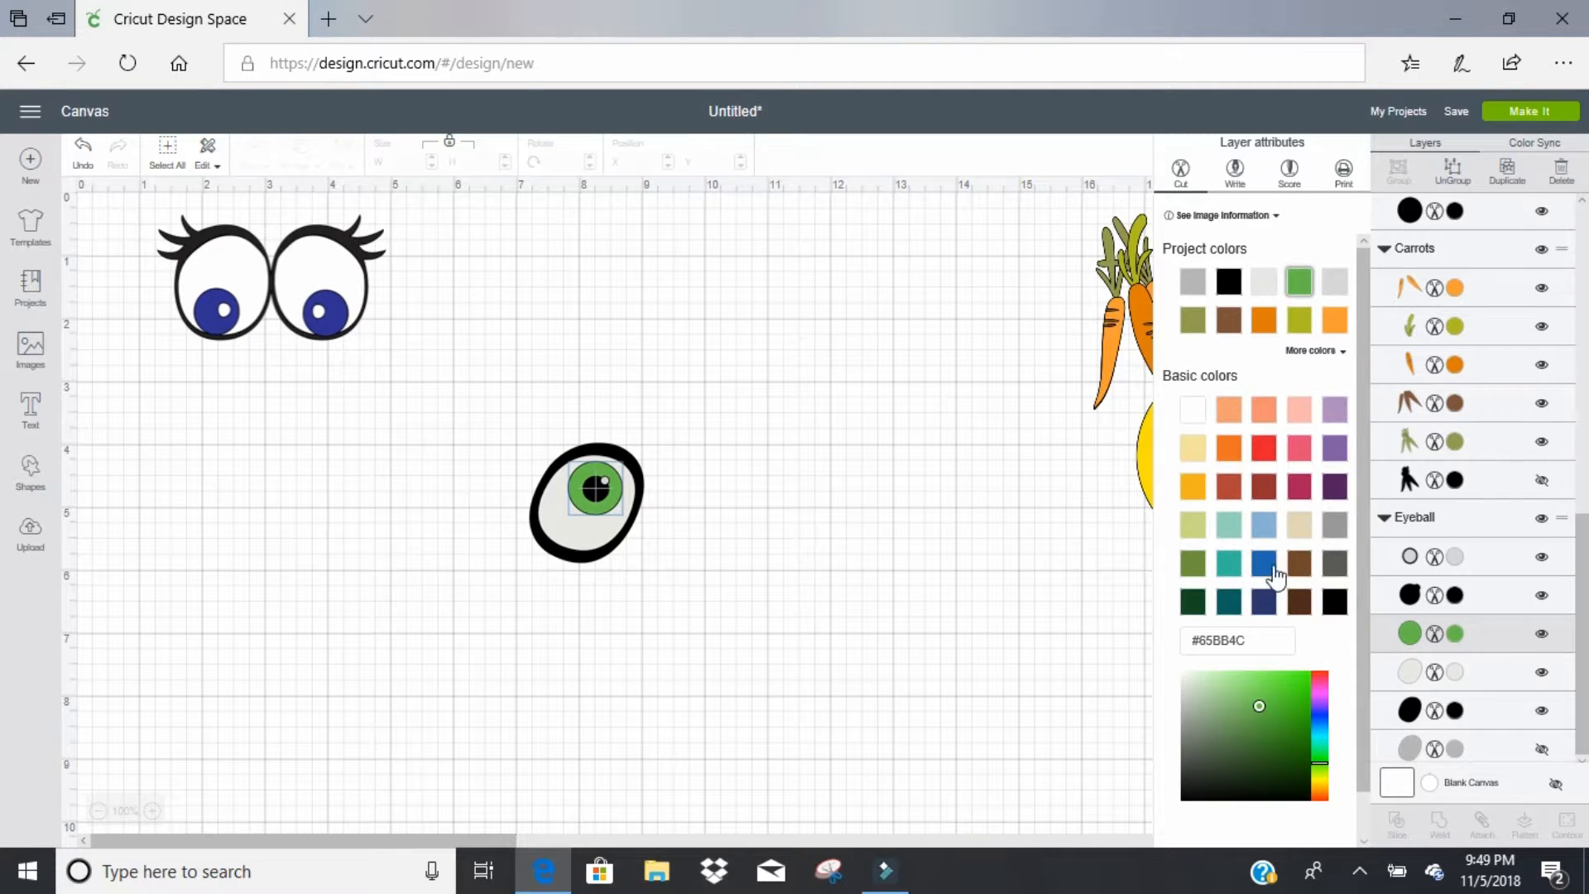
left_click(1324, 354)
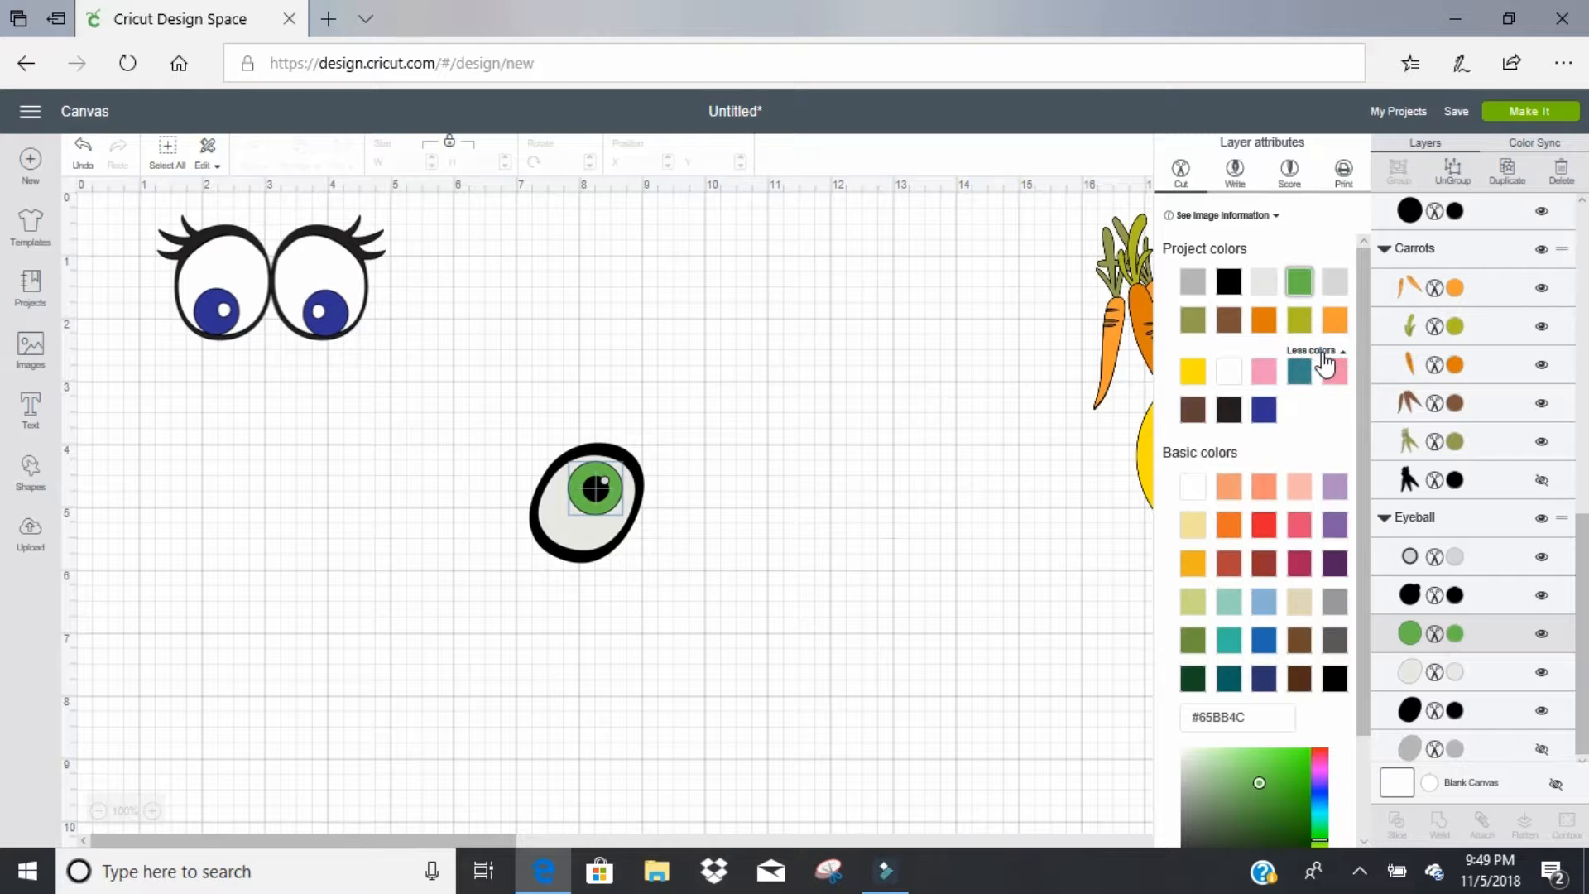
left_click(1264, 410)
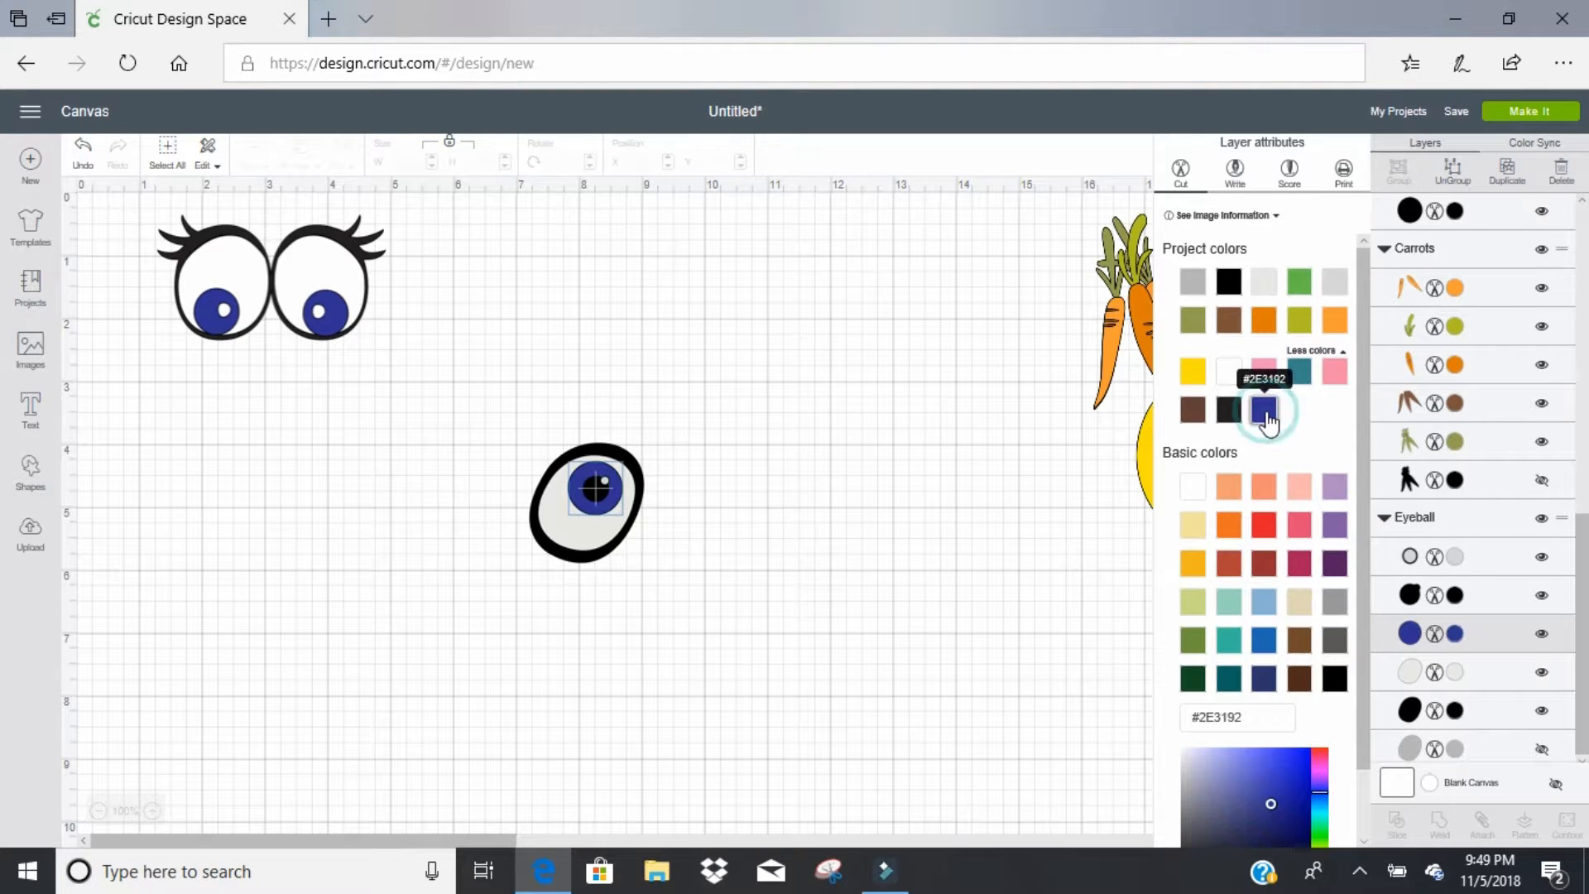
left_click(477, 482)
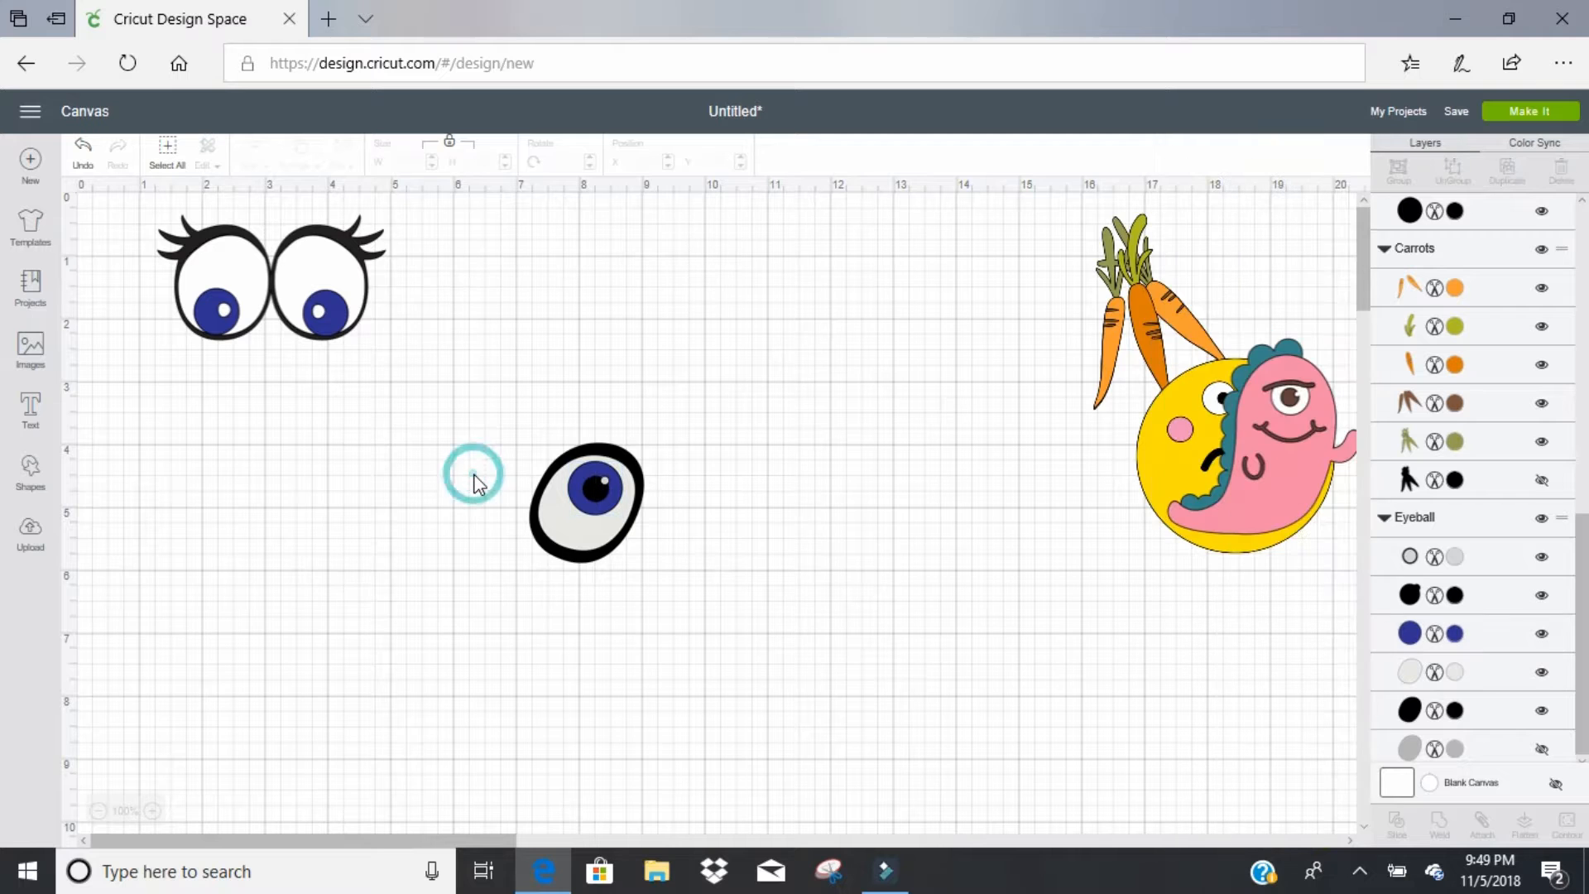
Step: Ungroup the Eyeball image and shrink its black outline layer to about 1.58 × 1.67 in
left_click(575, 548)
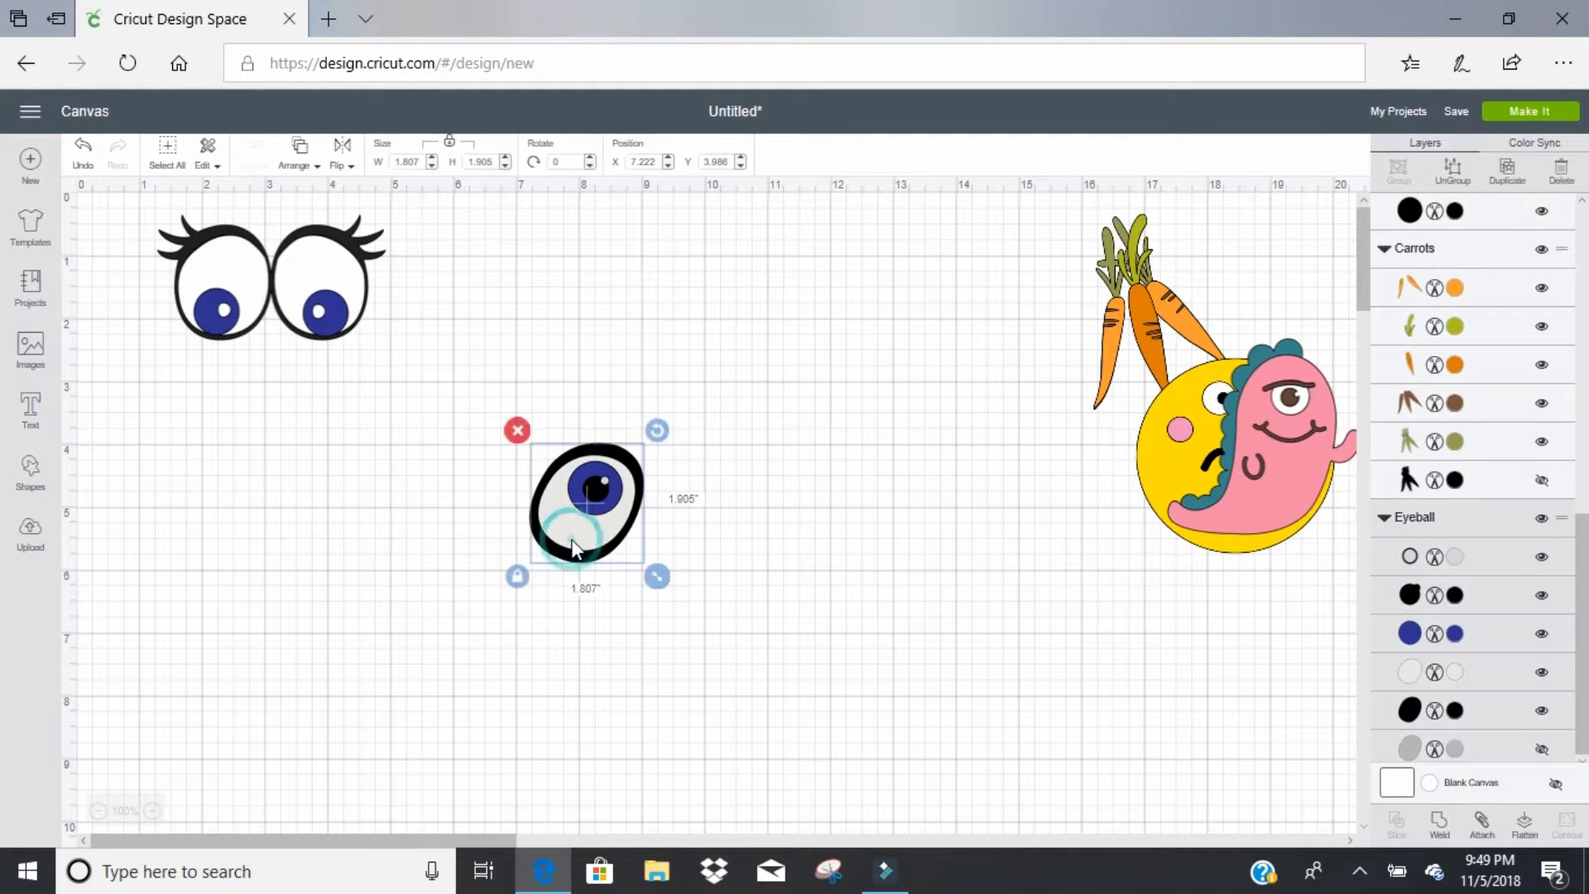
left_click(1456, 178)
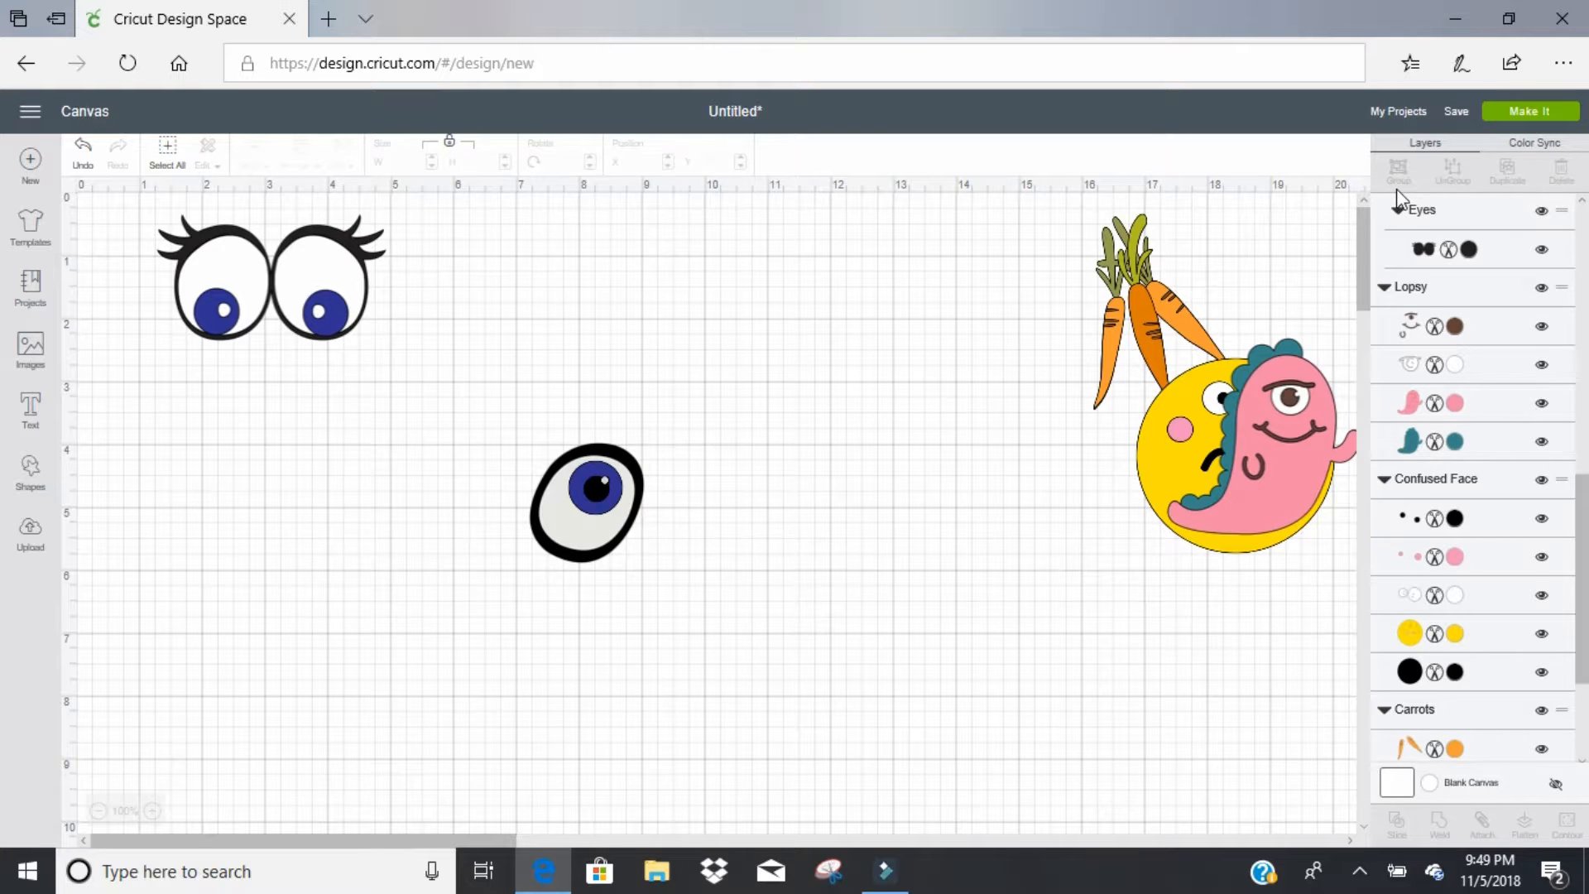
left_click(594, 568)
left_click_drag(594, 568, 477, 575)
left_click_drag(424, 520, 581, 517)
mouse_move(637, 563)
left_mouse_down()
mouse_move(667, 581)
mouse_move(651, 579)
left_mouse_up()
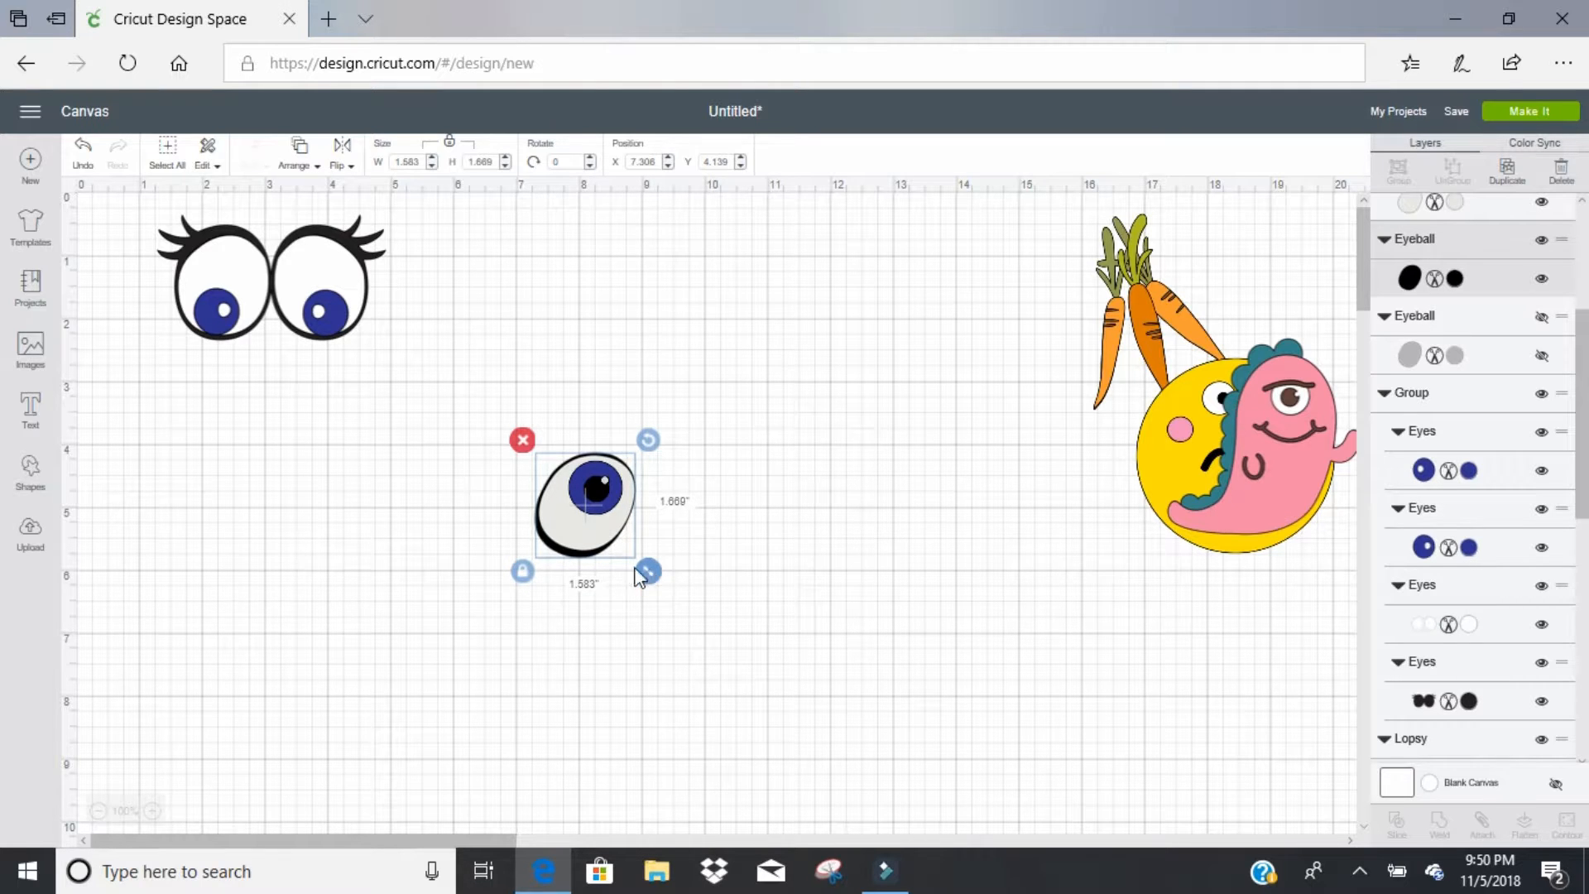
Step: Nudge the black outline layer behind the eyeball to about X 7.32, Y 4.13
left_click(585, 562)
left_click(590, 558)
left_click_drag(582, 560, 583, 556)
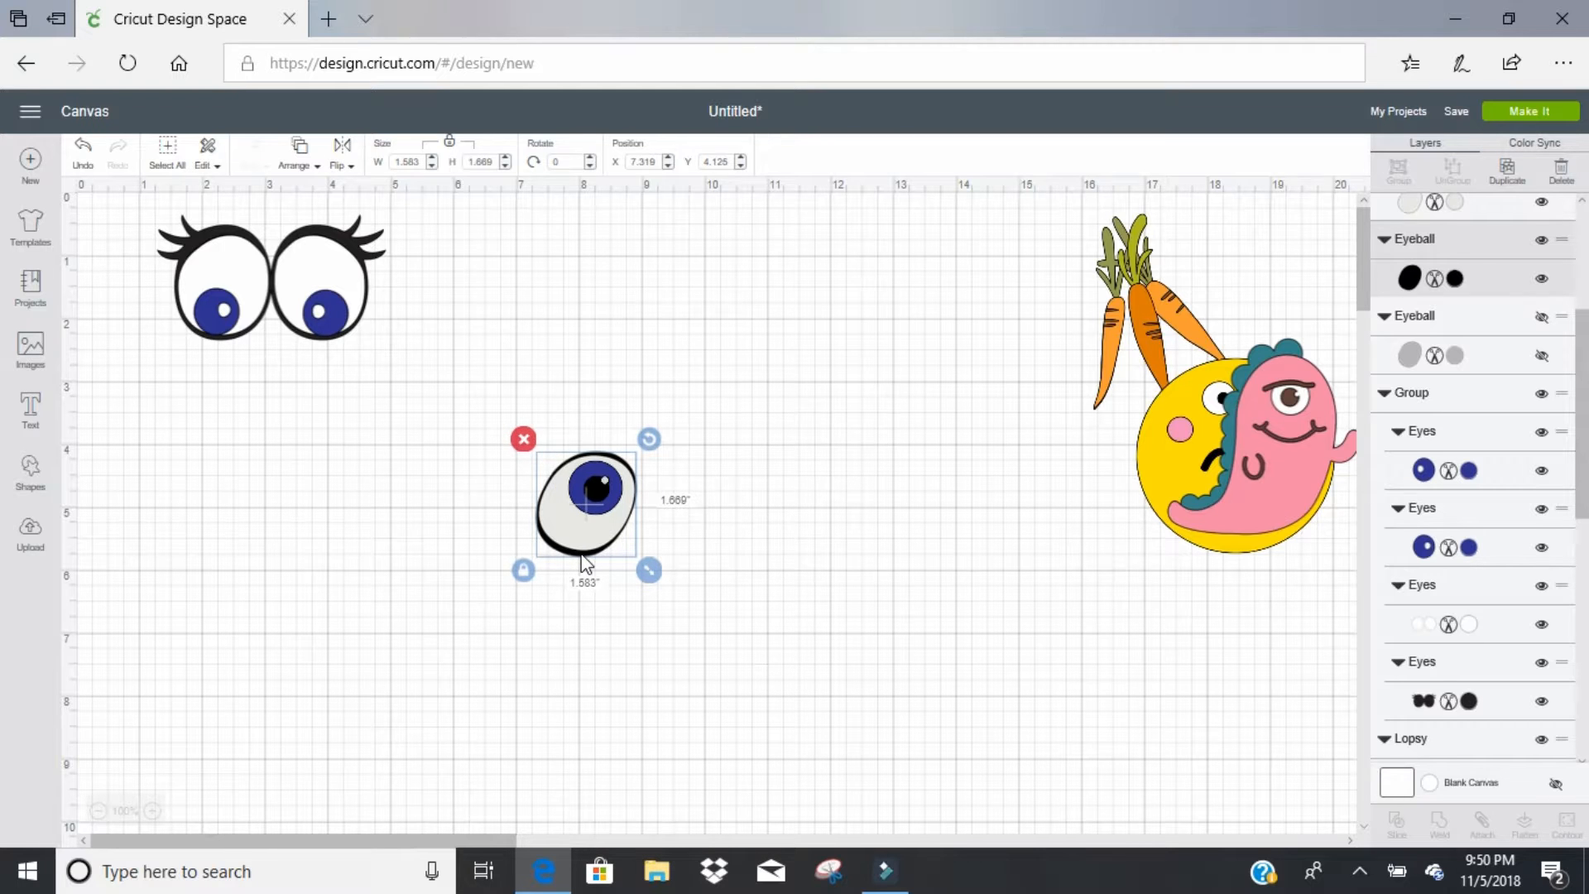
Step: Select all the visible eyeball layers and group them
left_click(670, 420)
left_click_drag(671, 420, 536, 568)
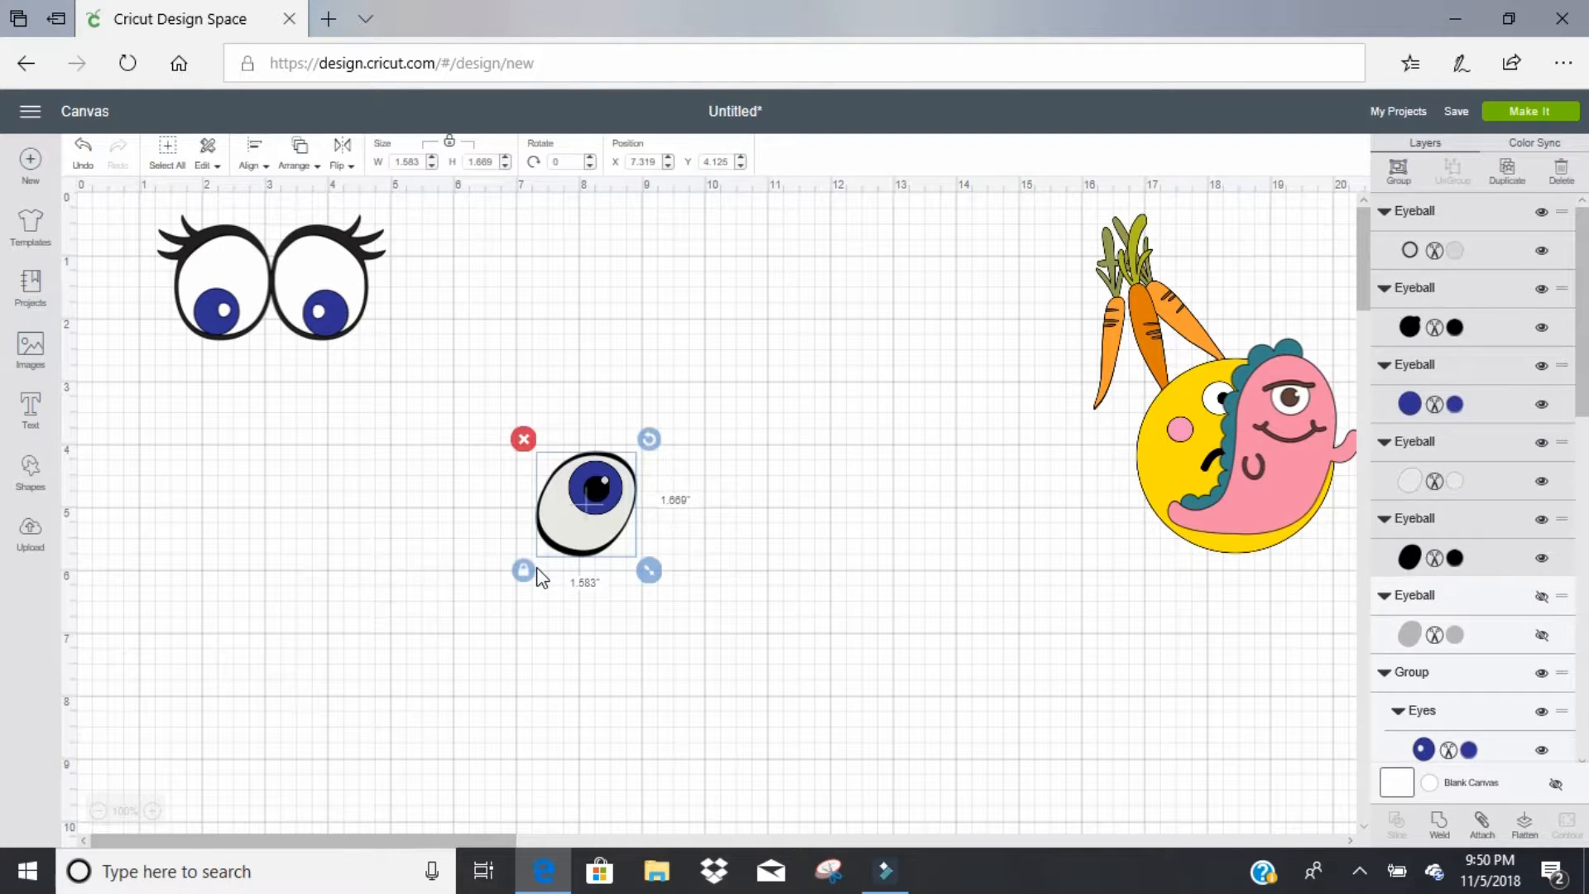
left_click(1398, 171)
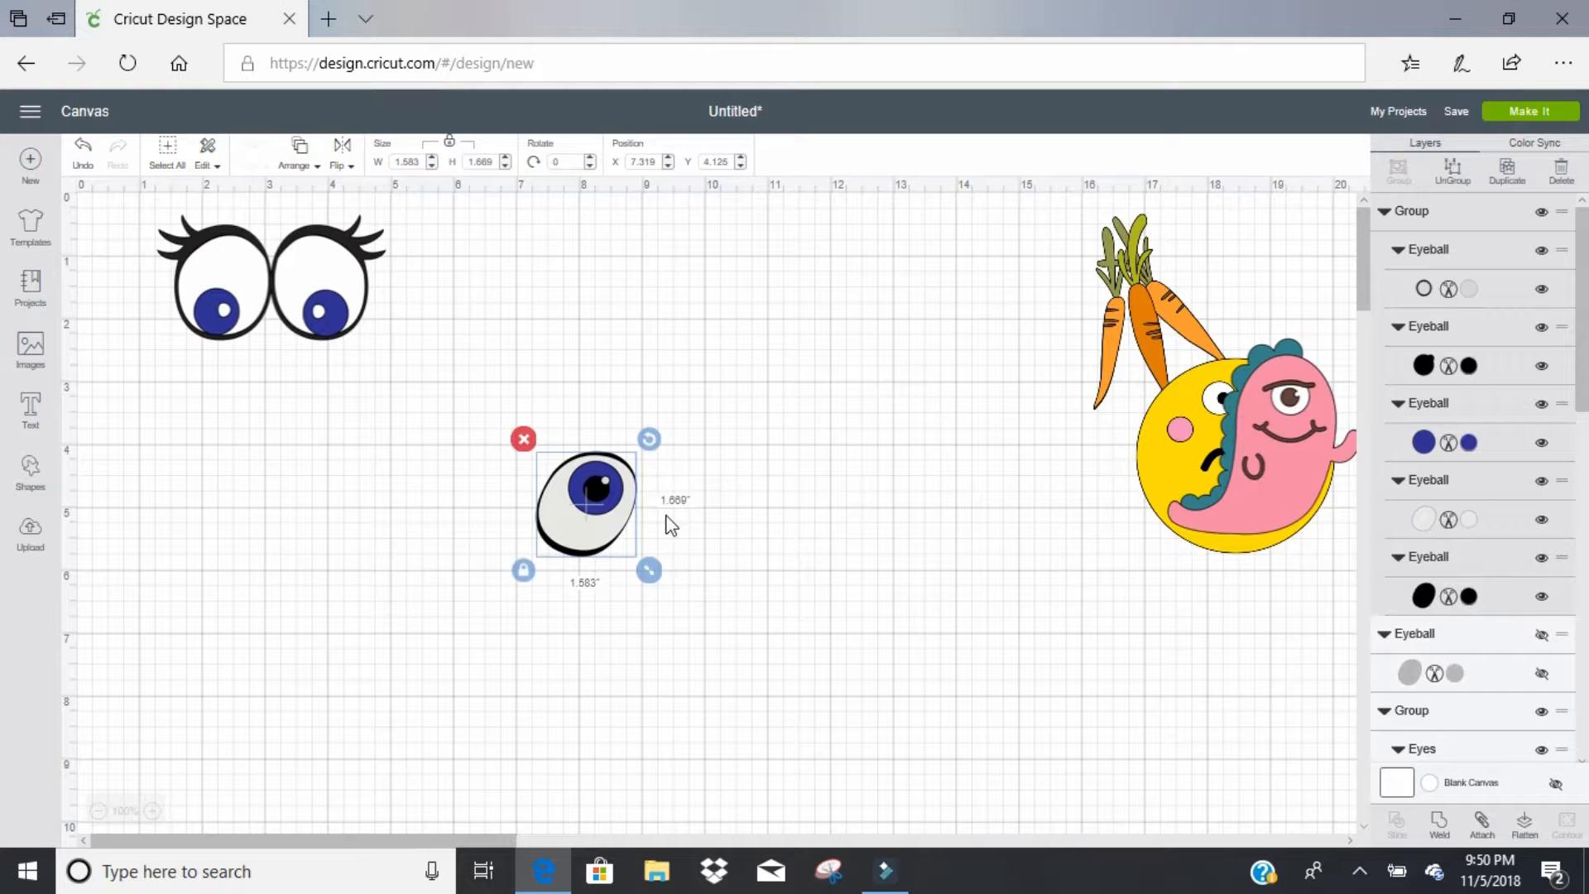
Step: Rotate the eyeball group to about 74° and resize it with unlocked proportions to about 1.26 × 1.13 in
left_click_drag(649, 439, 663, 549)
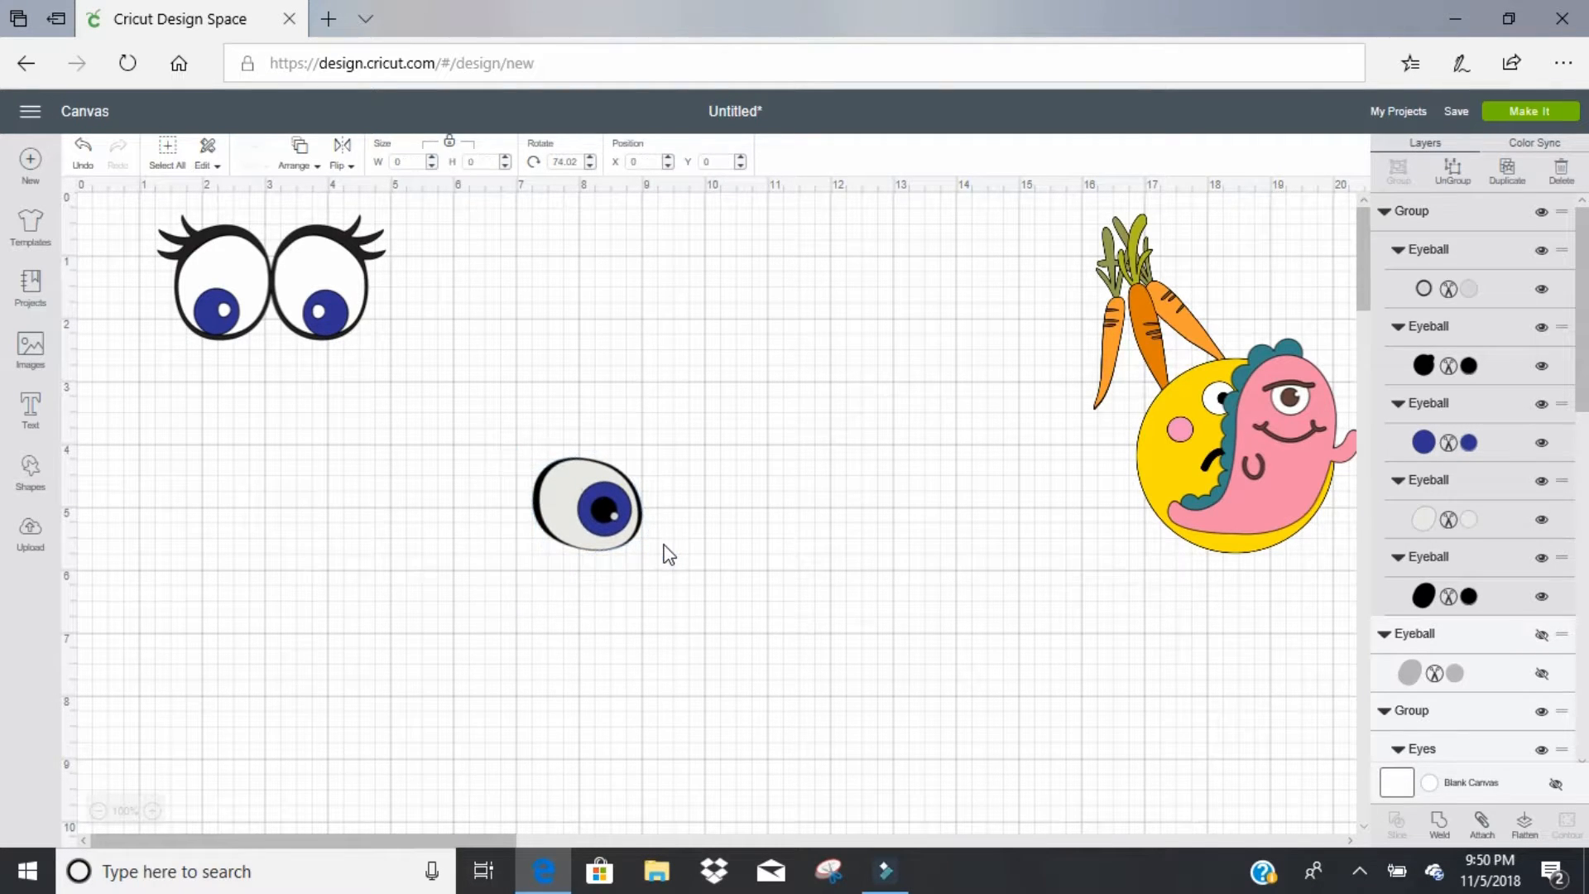
left_click(519, 565)
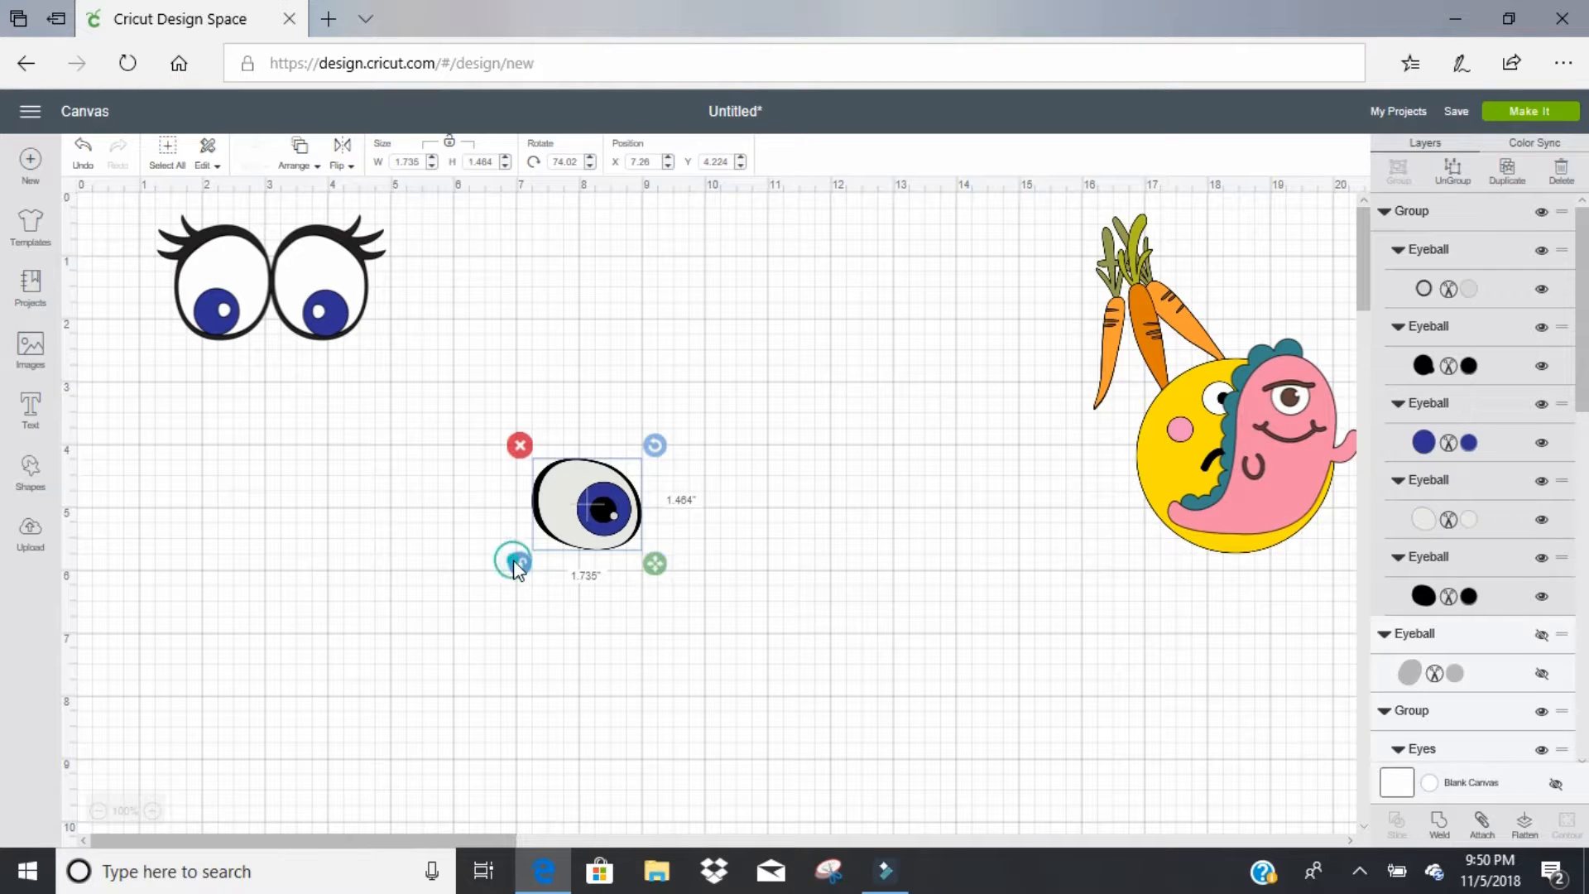
left_click_drag(653, 566, 632, 550)
left_click(676, 489)
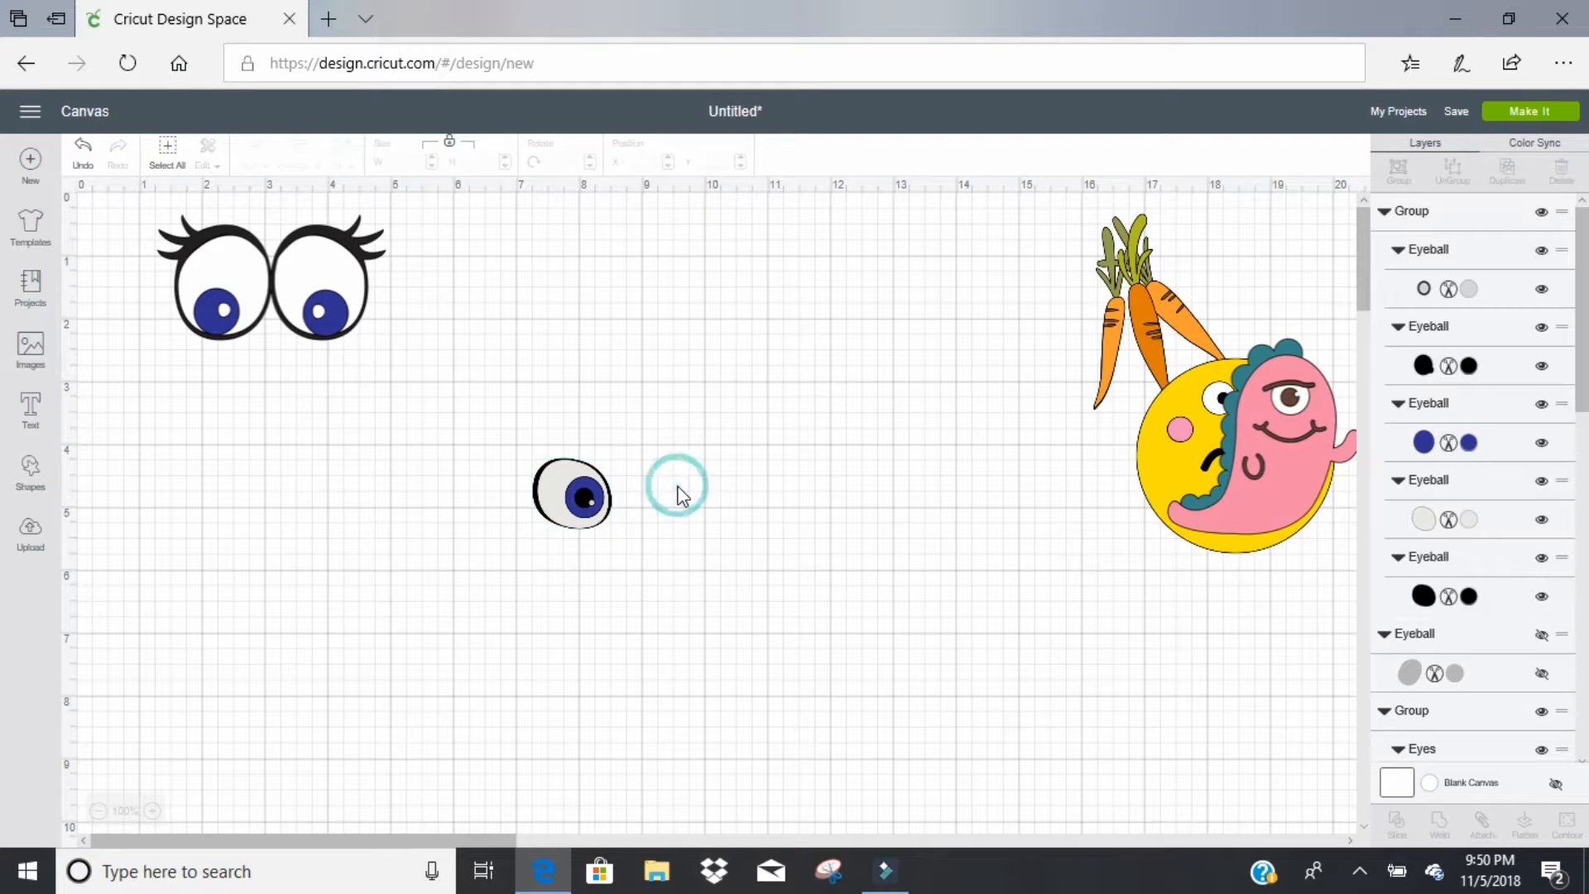
Step: Duplicate the eyeball group and place the horizontally flipped copy beside the original at about X 8.9, Y 4.2
left_click(564, 506)
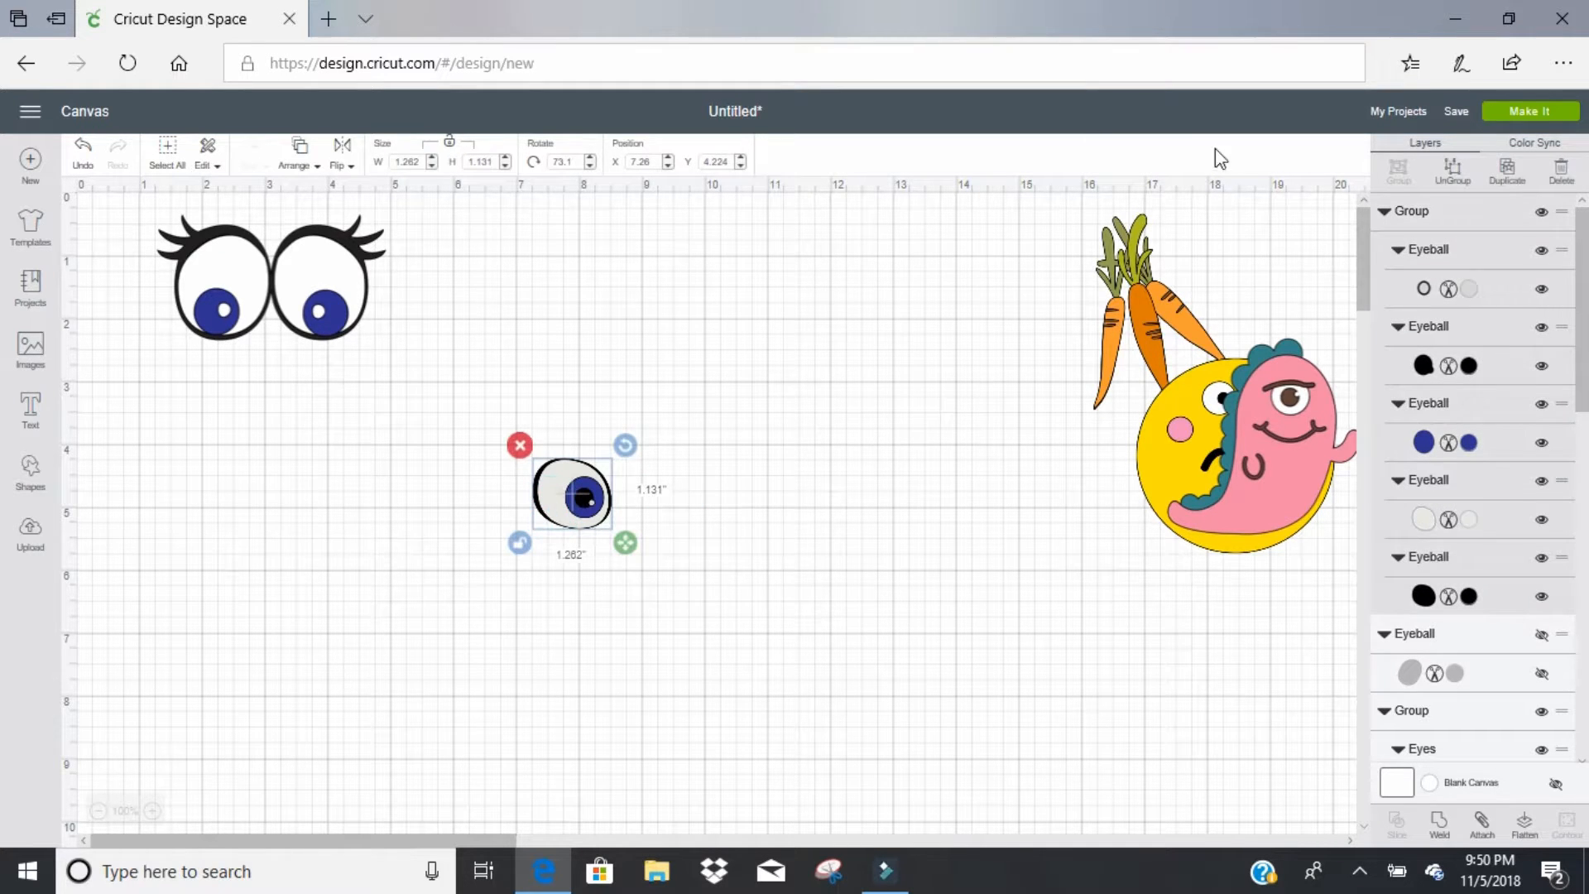
left_click(1506, 172)
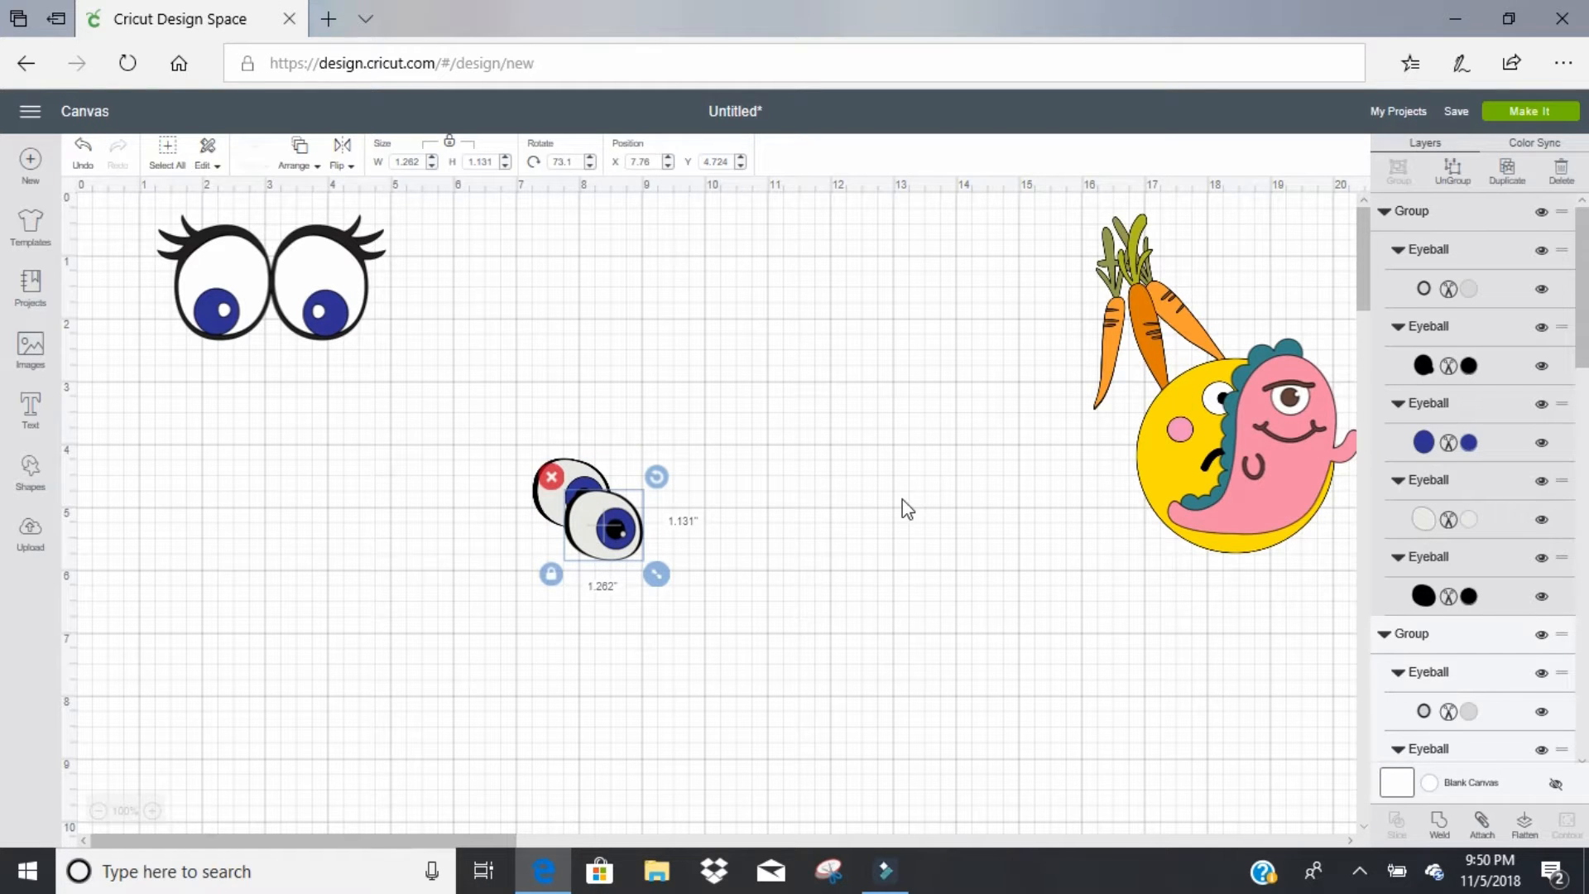
left_click_drag(594, 548, 667, 520)
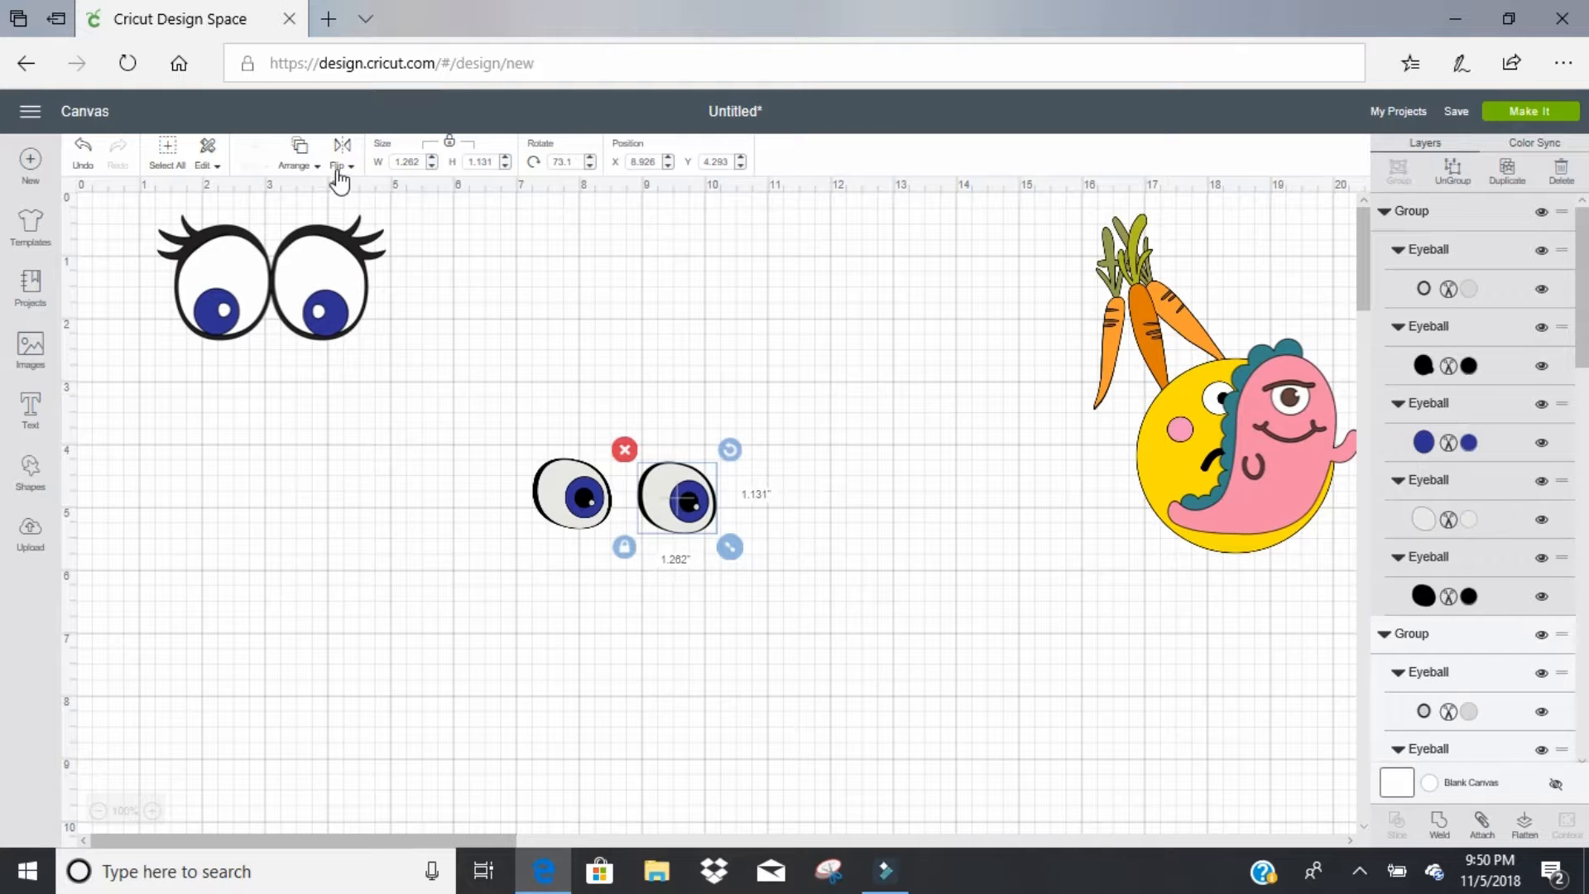
left_click(342, 176)
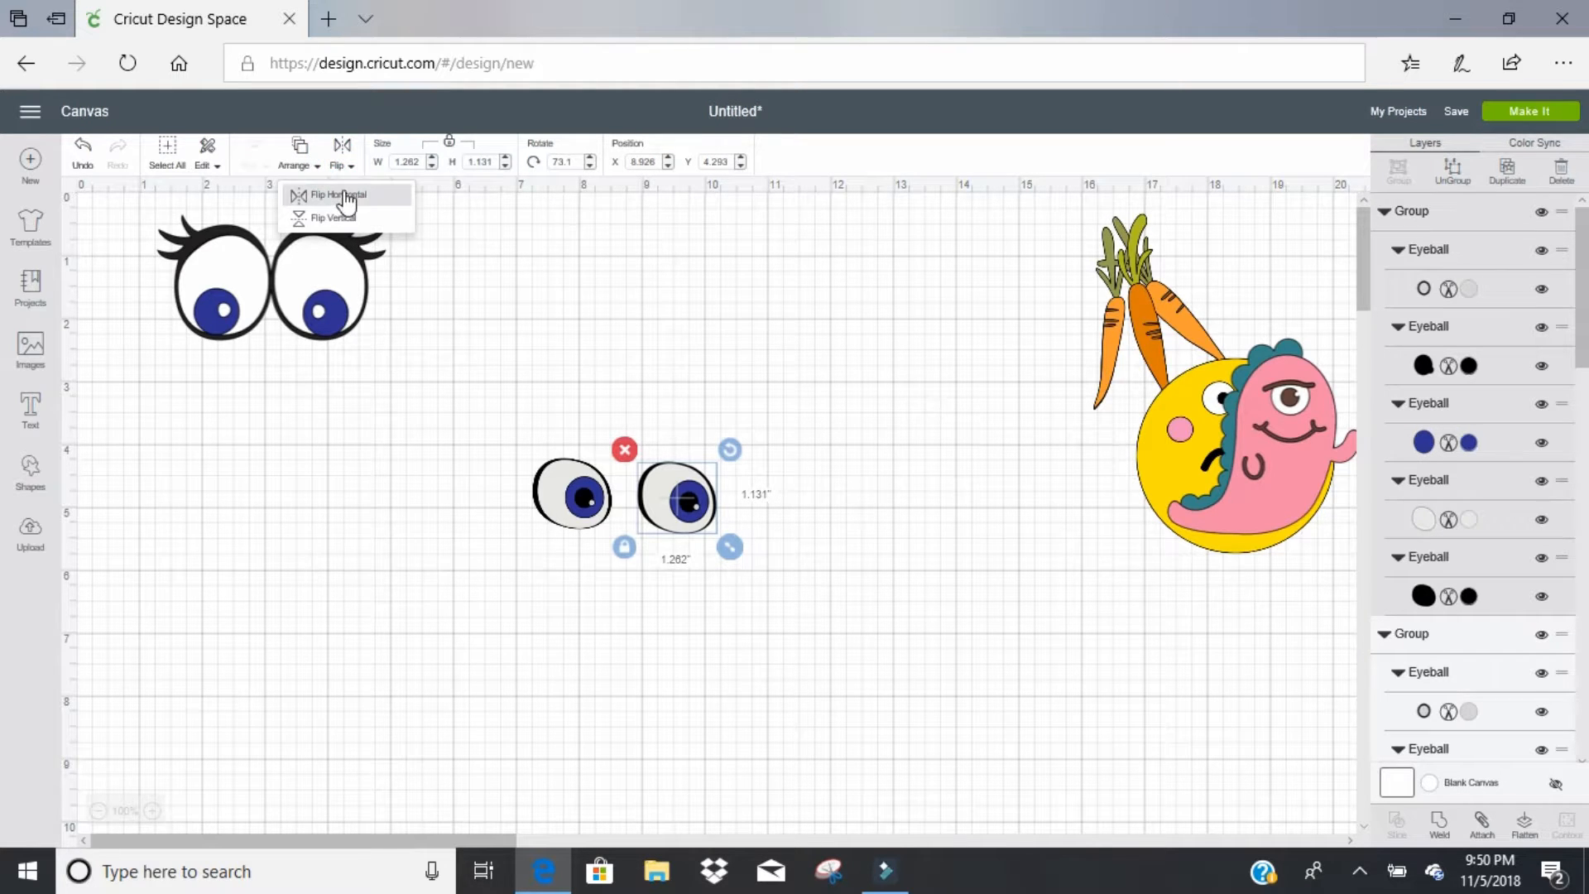
left_click(344, 192)
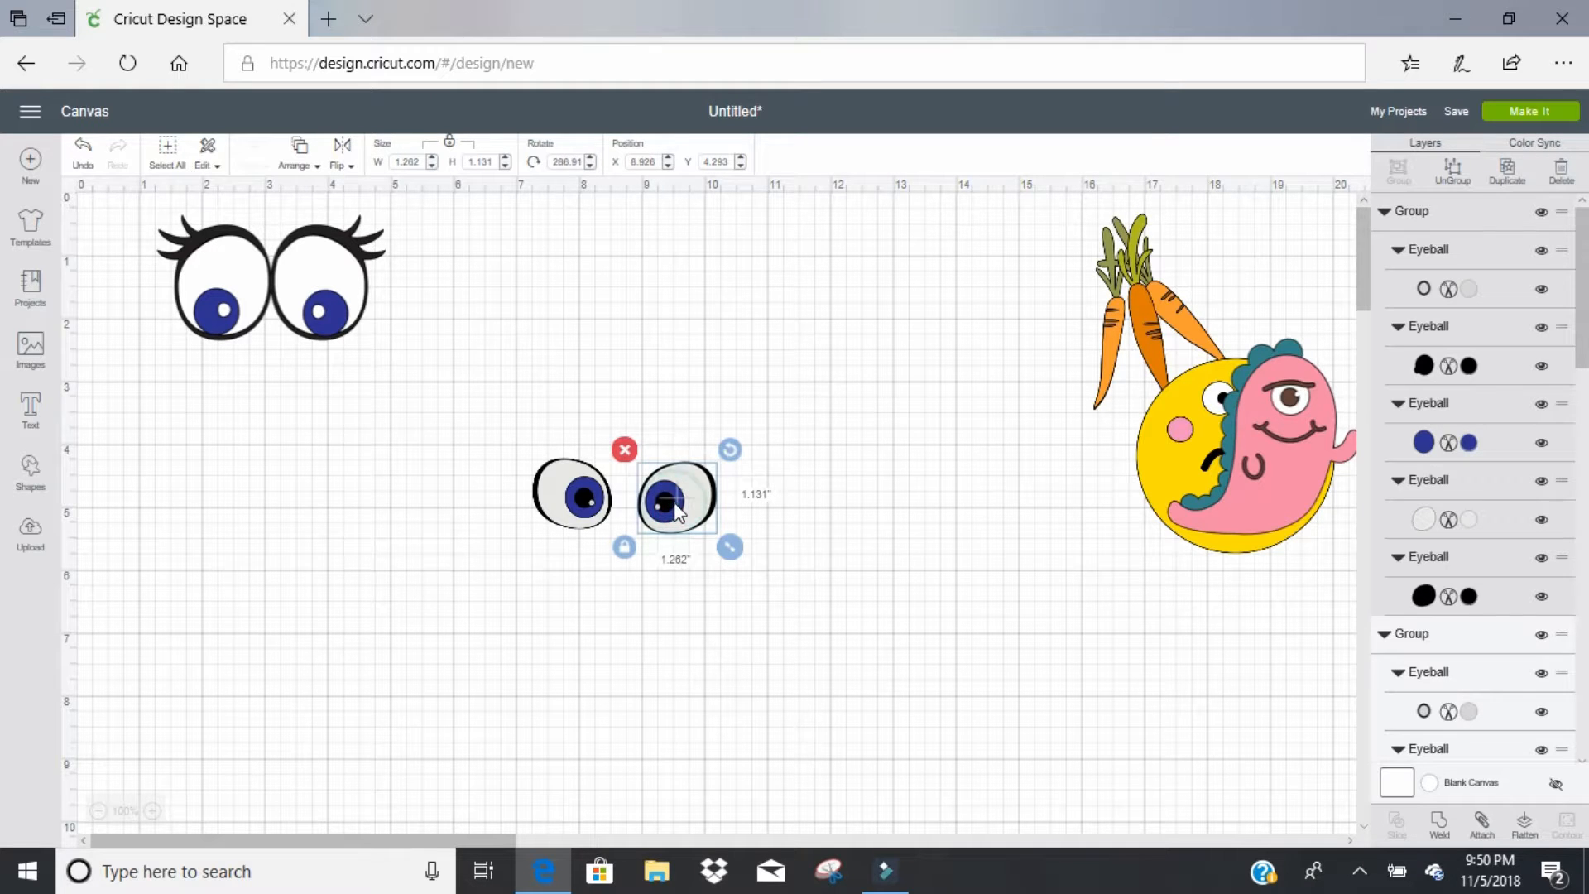
left_click_drag(677, 504, 676, 502)
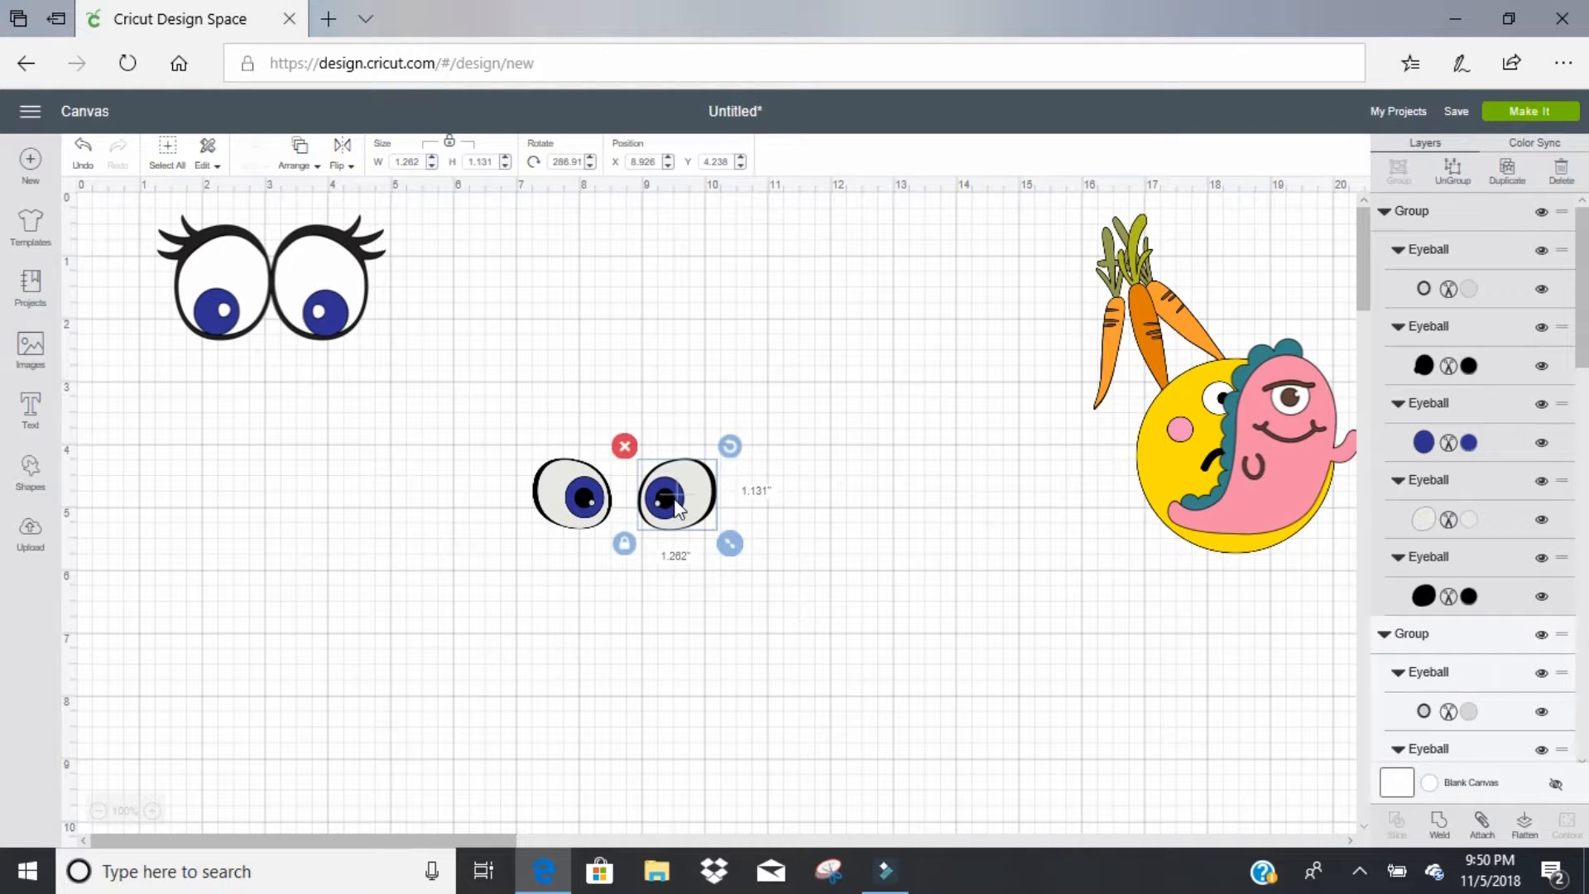
Step: Top-align and group both eyeballs, moving the pair beside the lashed eyes at about X 6.3, Y 1.2
left_click(557, 505, "shift")
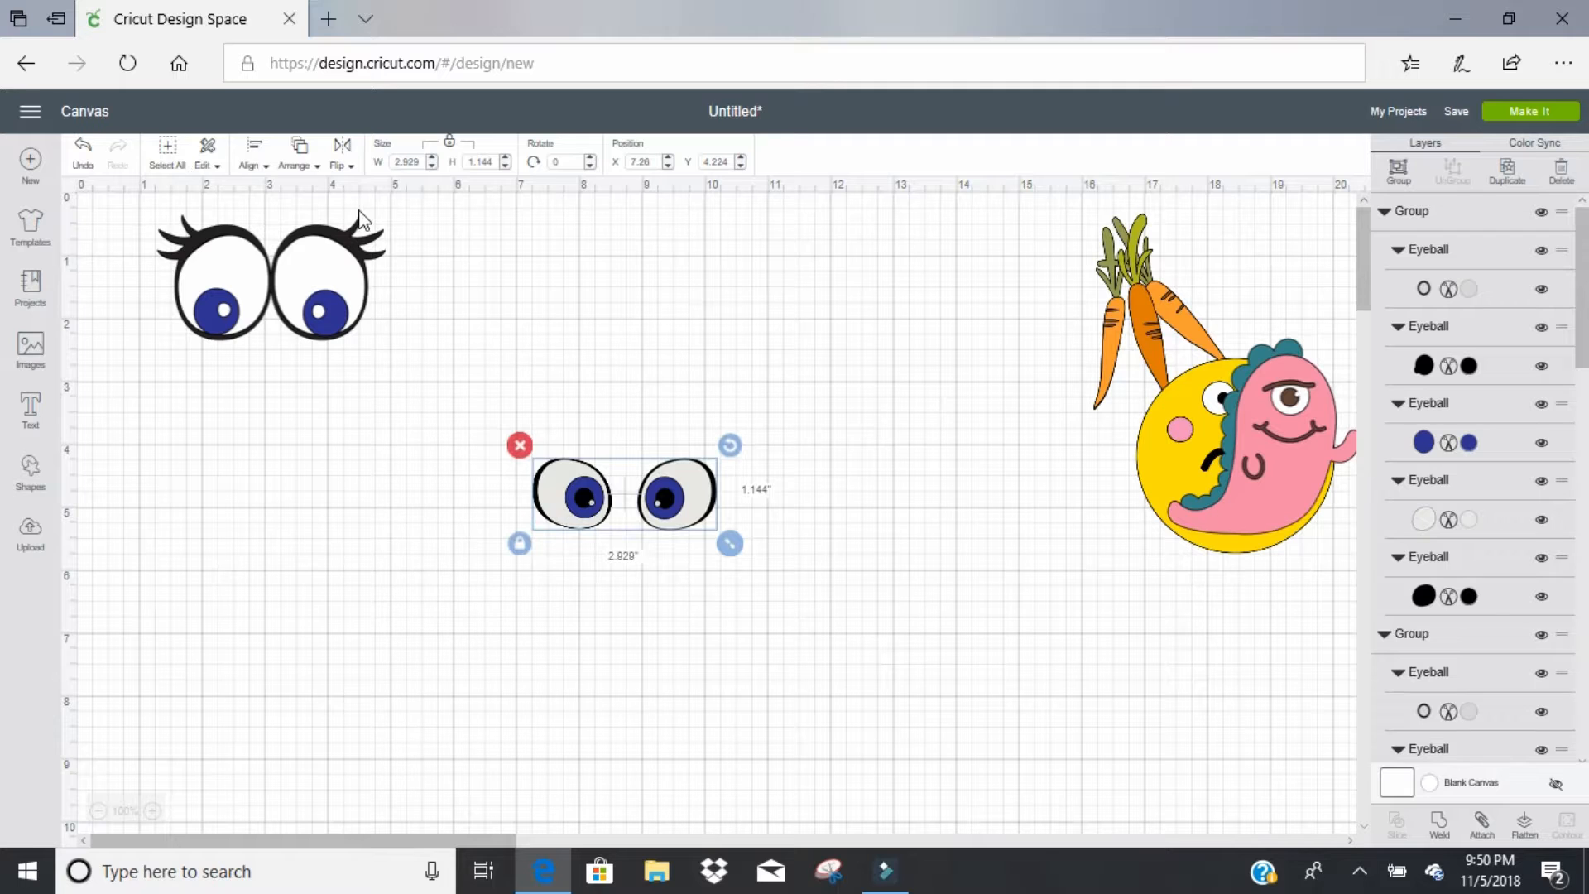
left_click(256, 164)
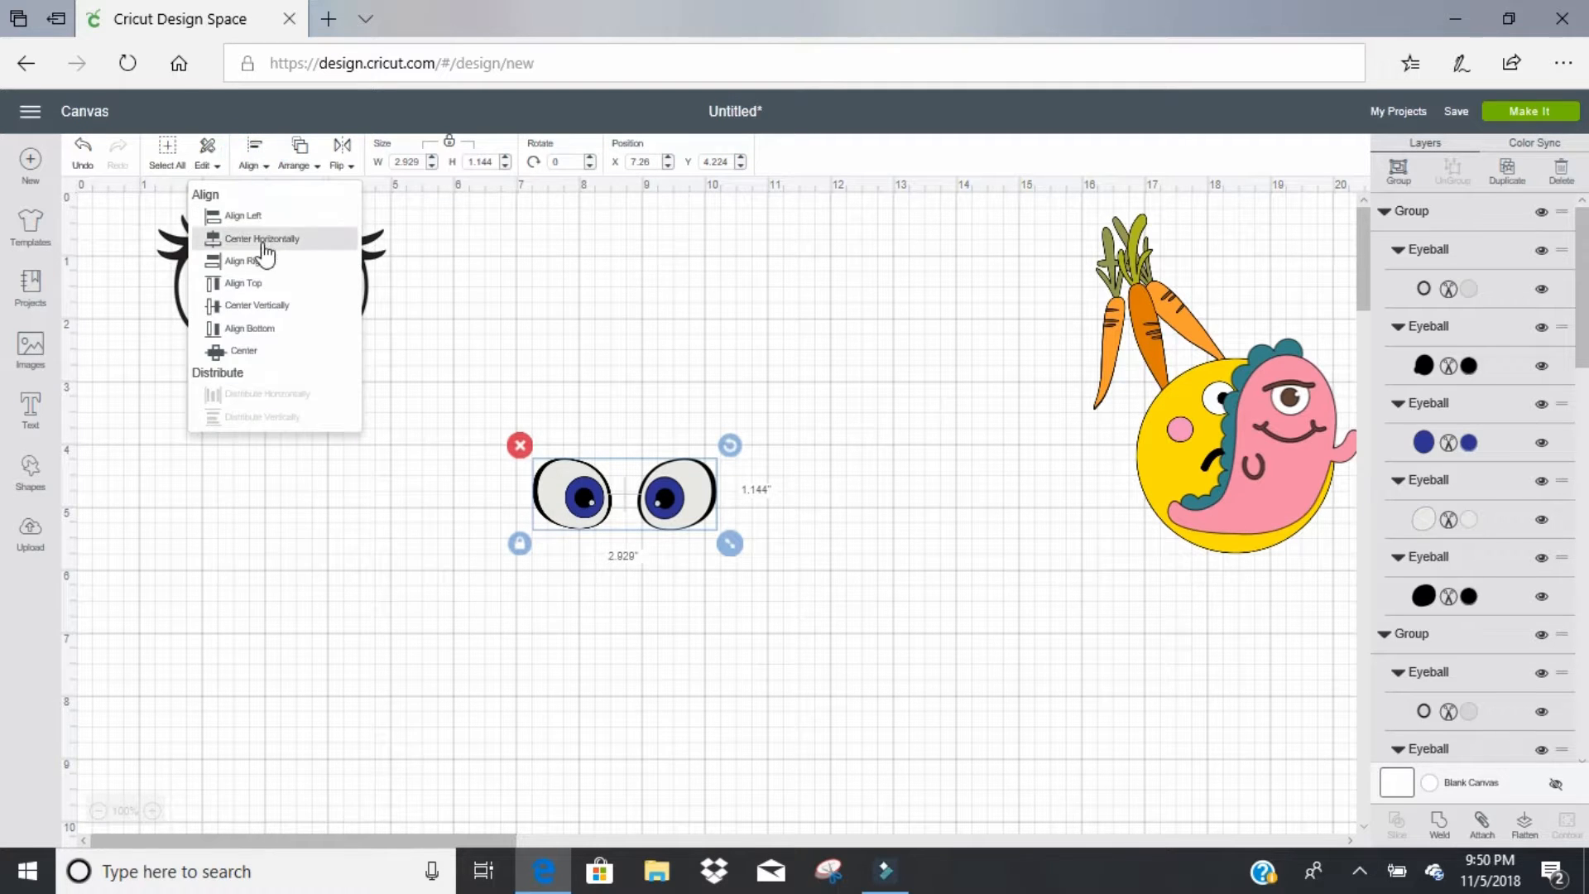
left_click(267, 291)
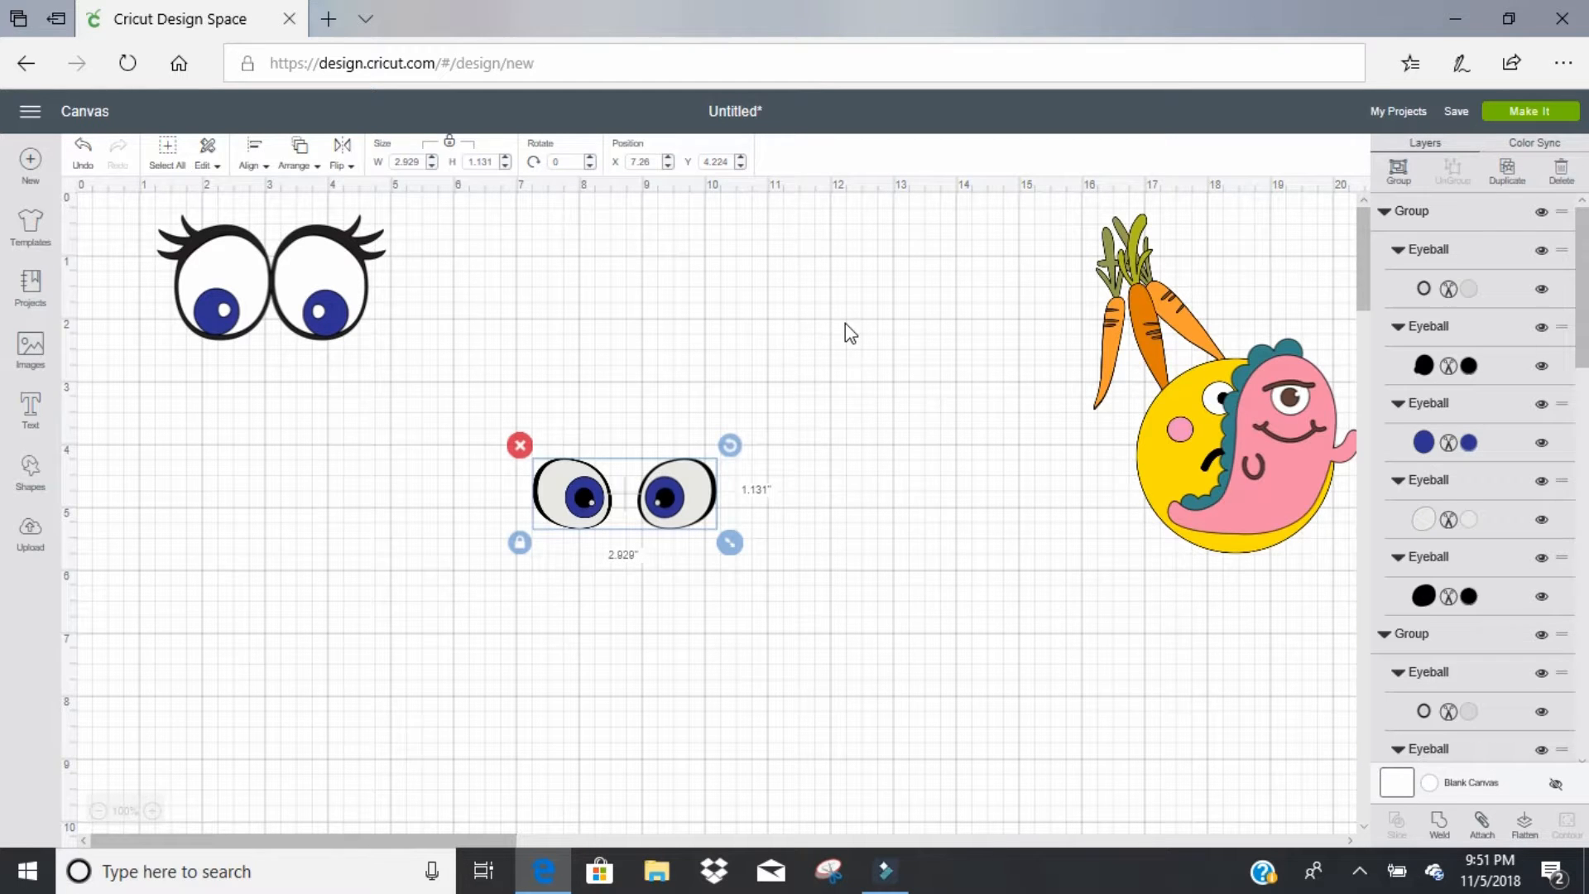
left_click(1401, 172)
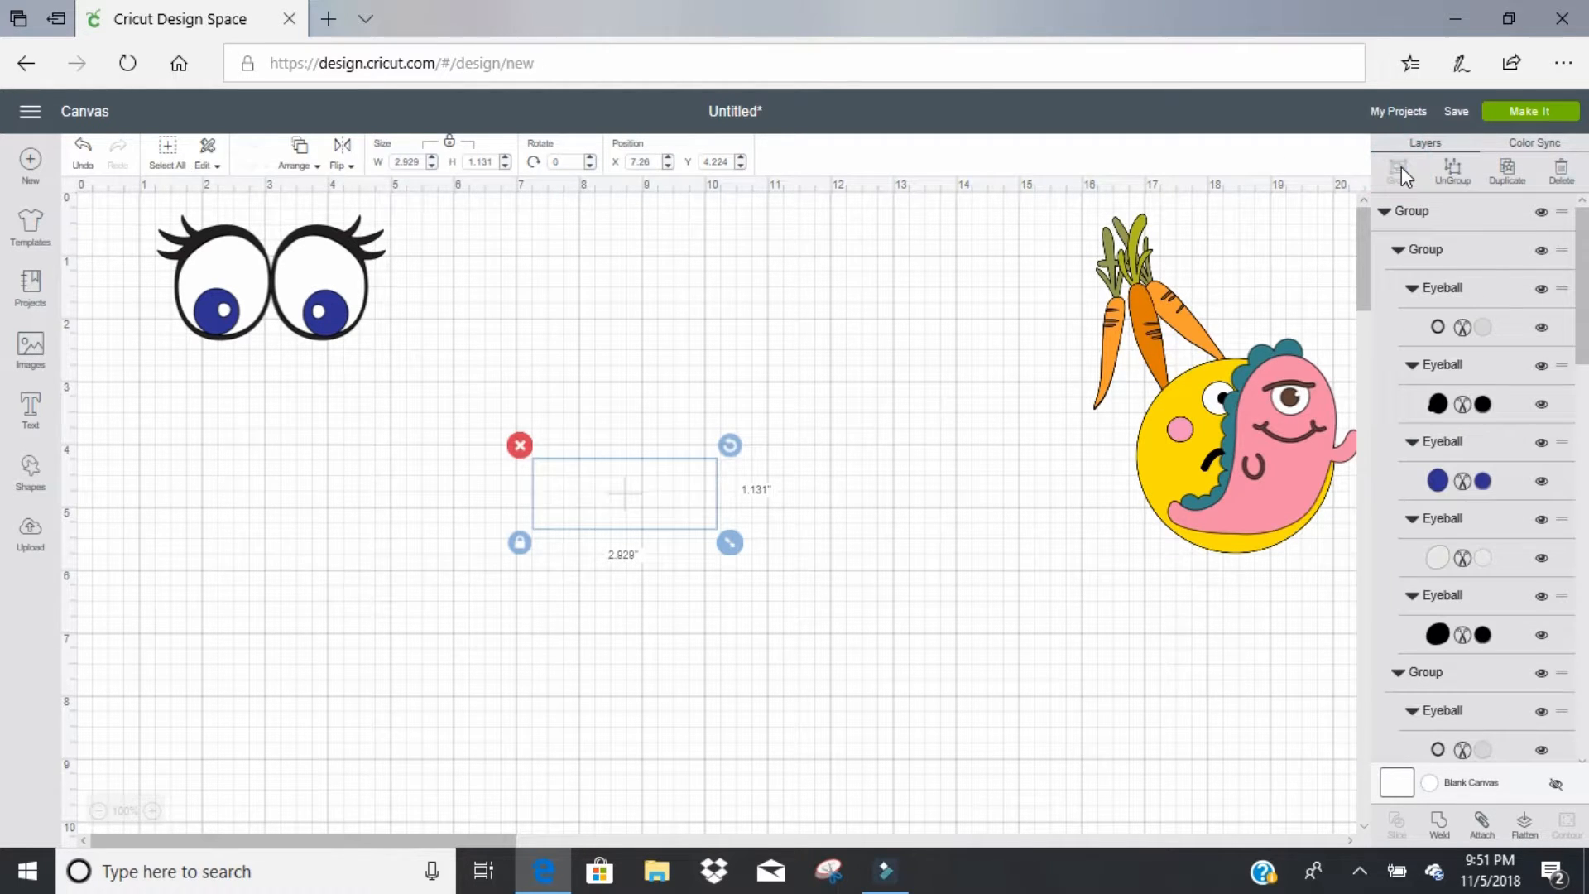
left_click_drag(678, 490, 623, 313)
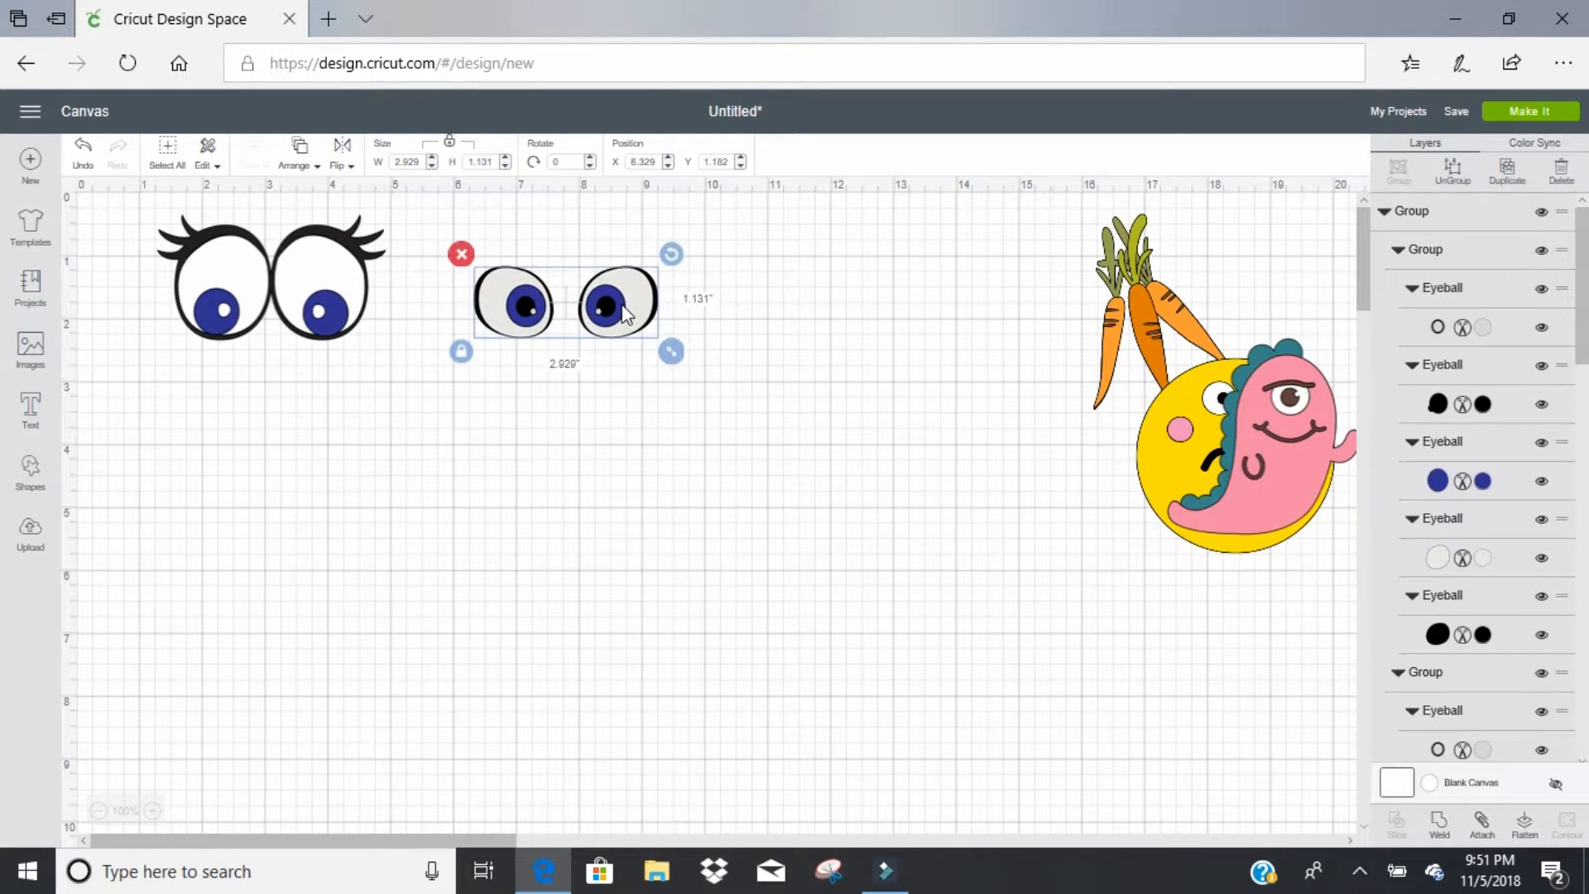
Step: Move the Carrots image to about X 9.6, Y 5.0 and delete its bright green leaf layer
left_click_drag(1138, 313, 702, 555)
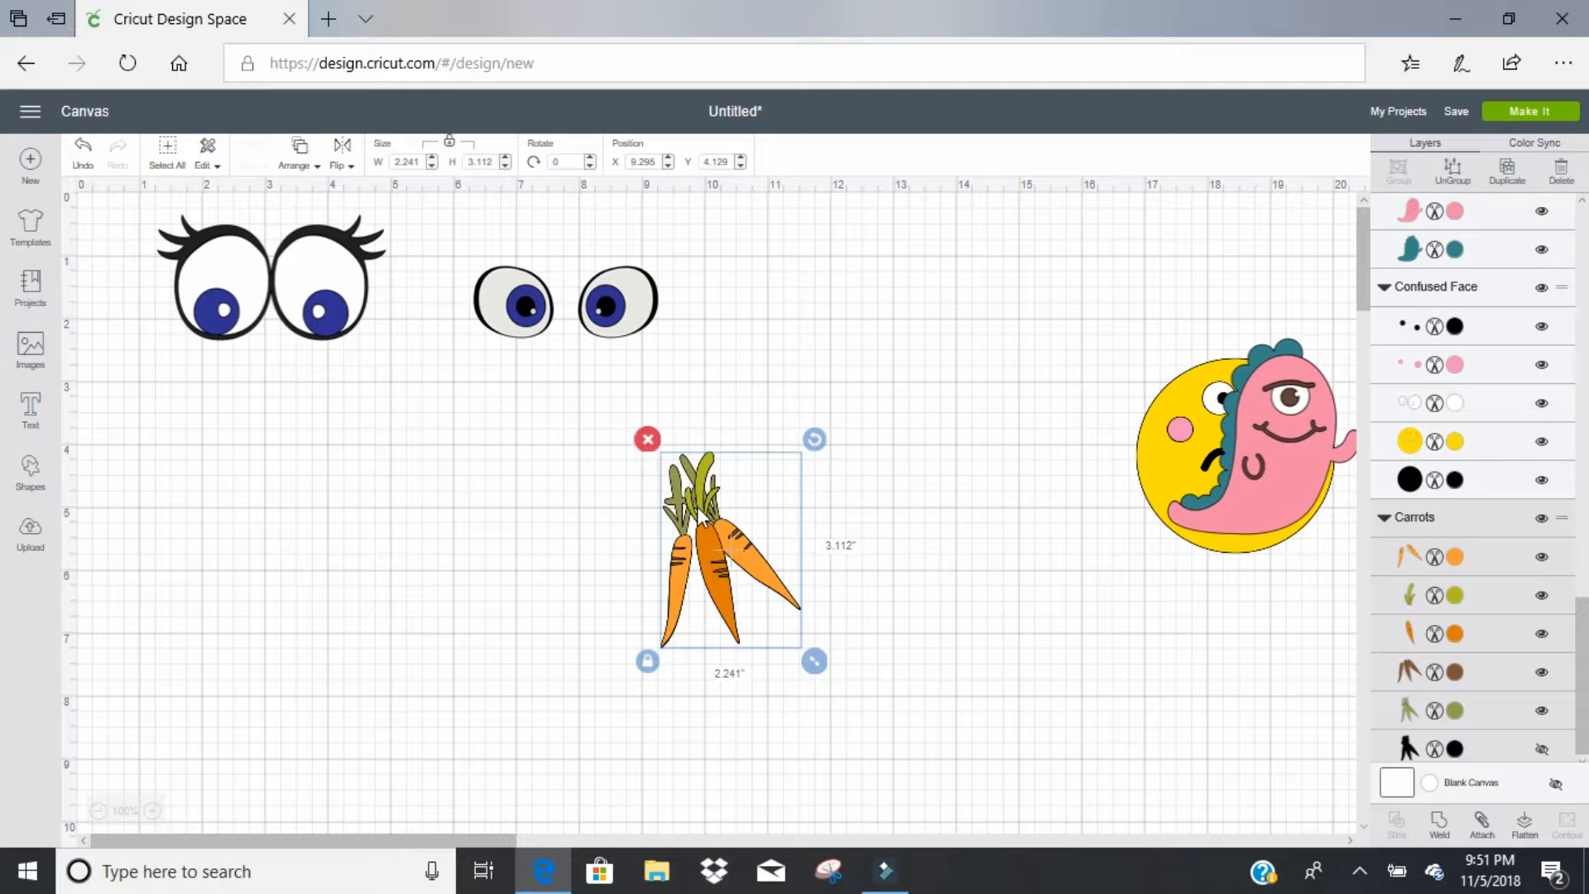
left_click_drag(733, 568, 755, 622)
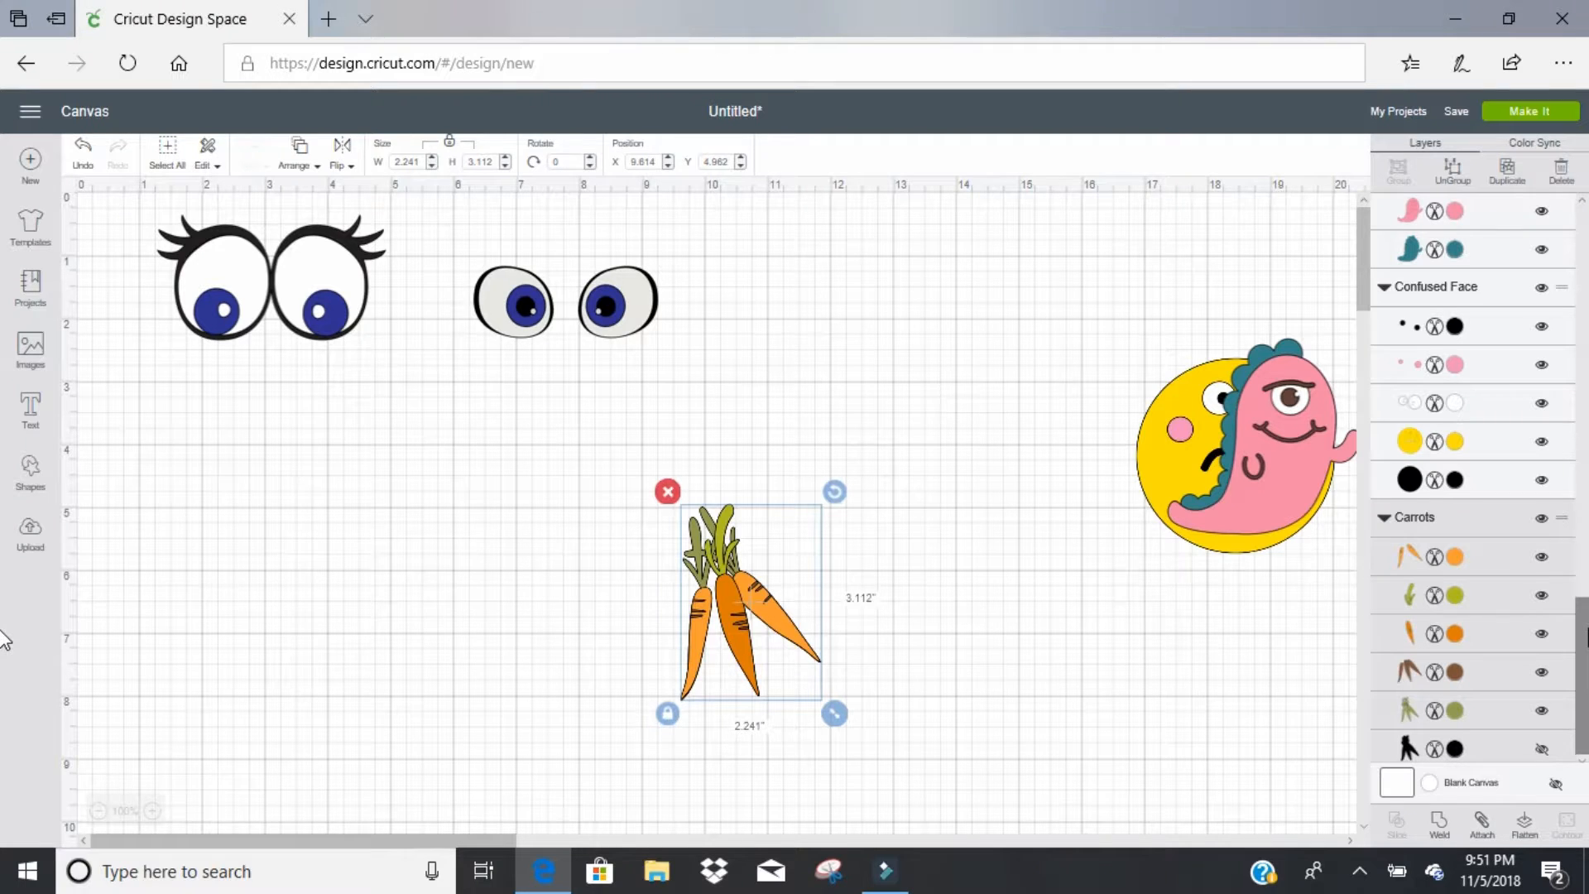
left_click(1485, 593)
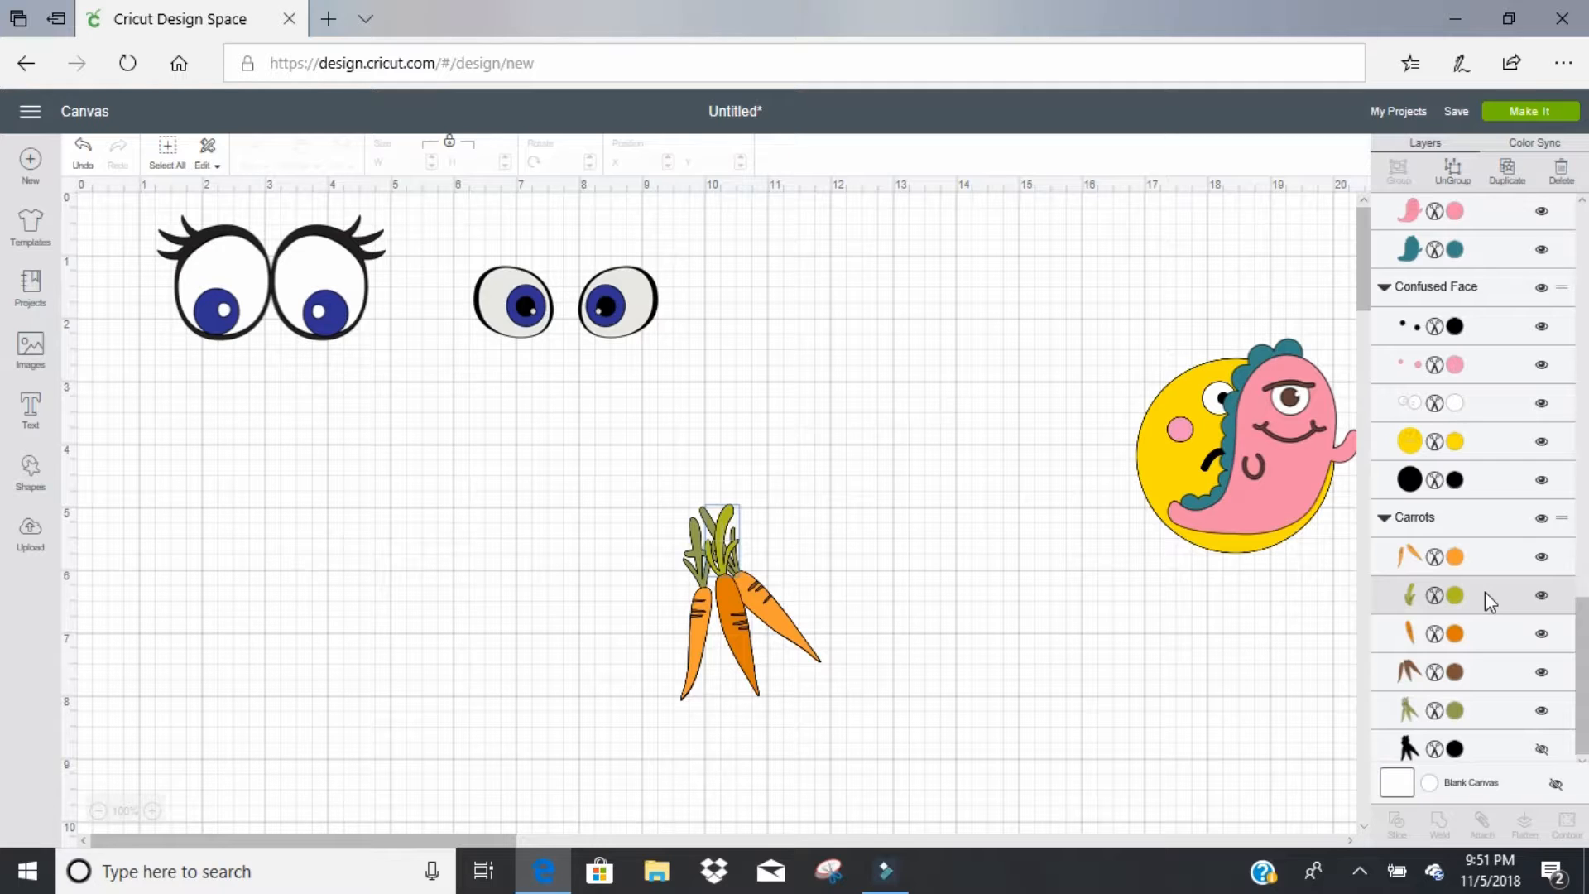
key("Delete")
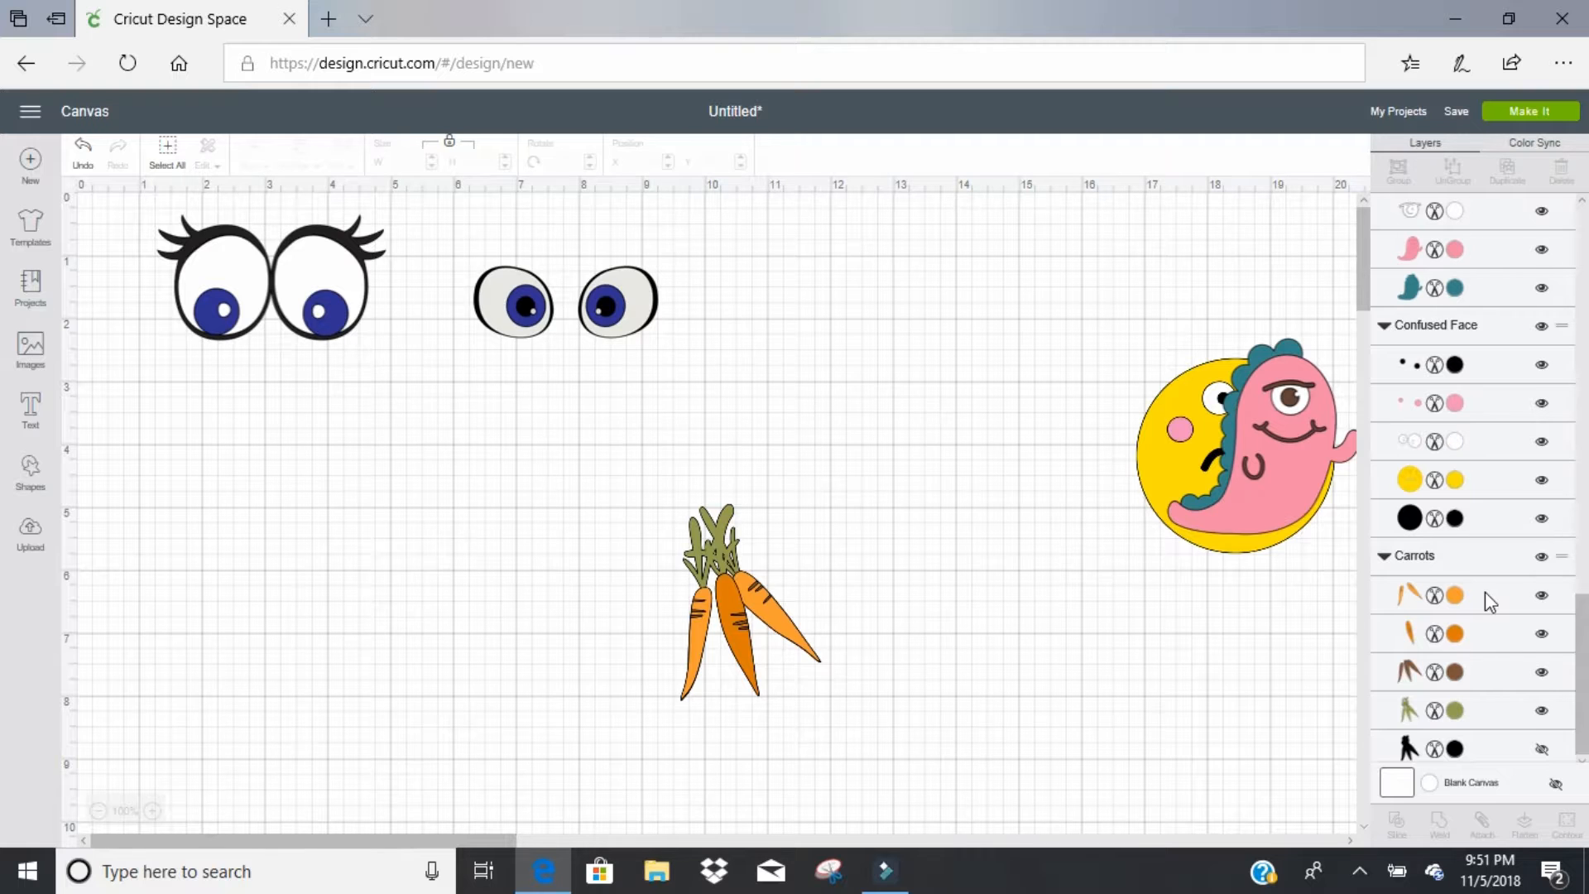
Step: Delete the olive green leaf layer, the hidden black layer and the brown line layer from the Carrots image
left_click(1497, 714)
key("Delete")
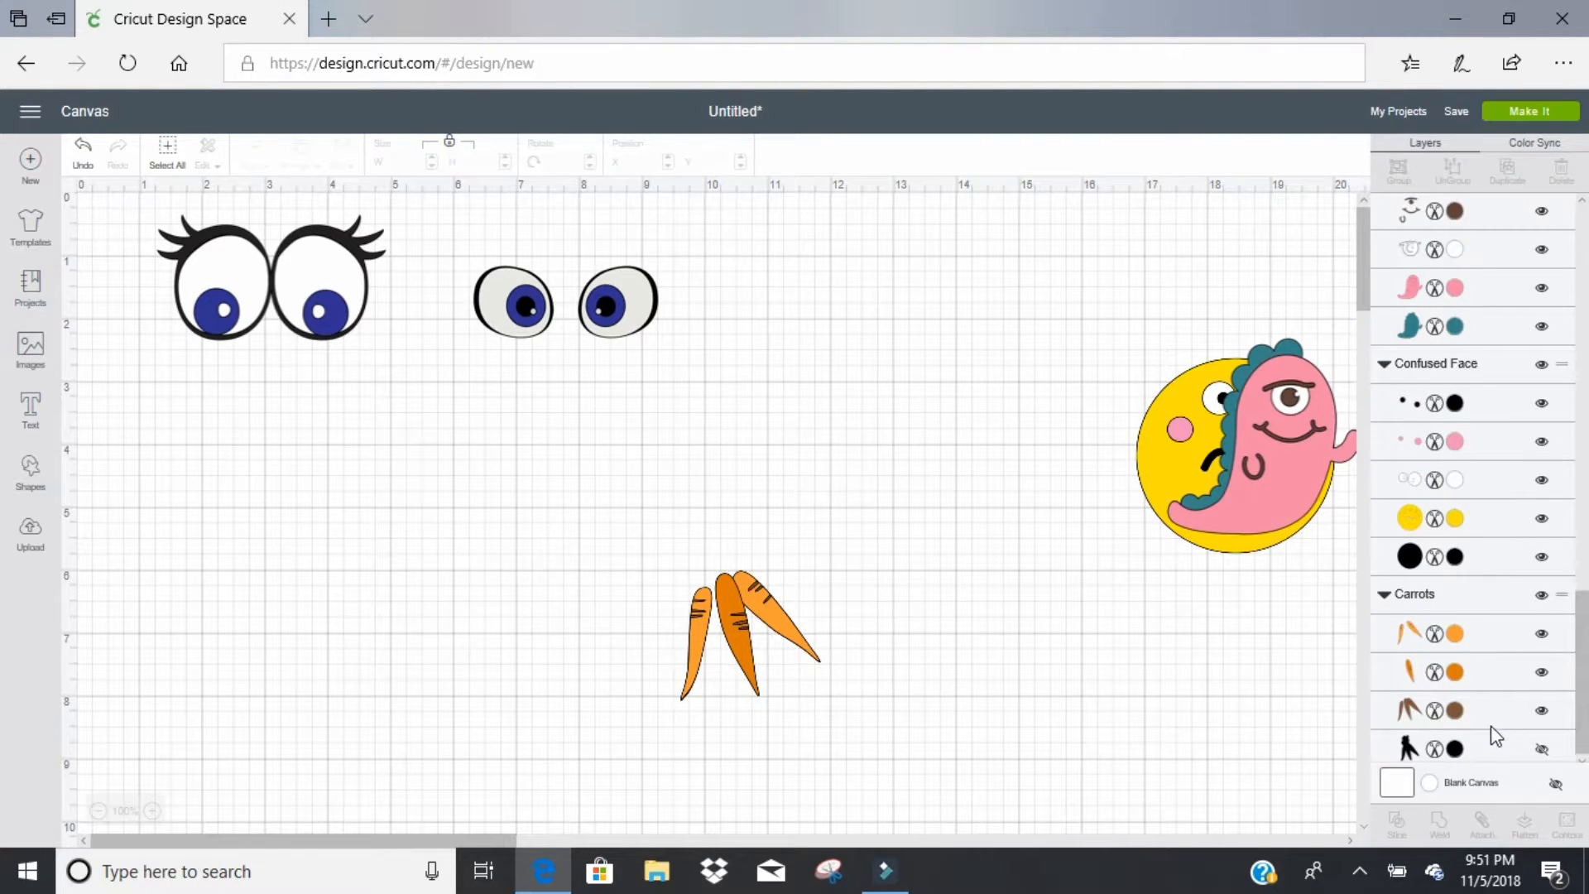
left_click(1490, 748)
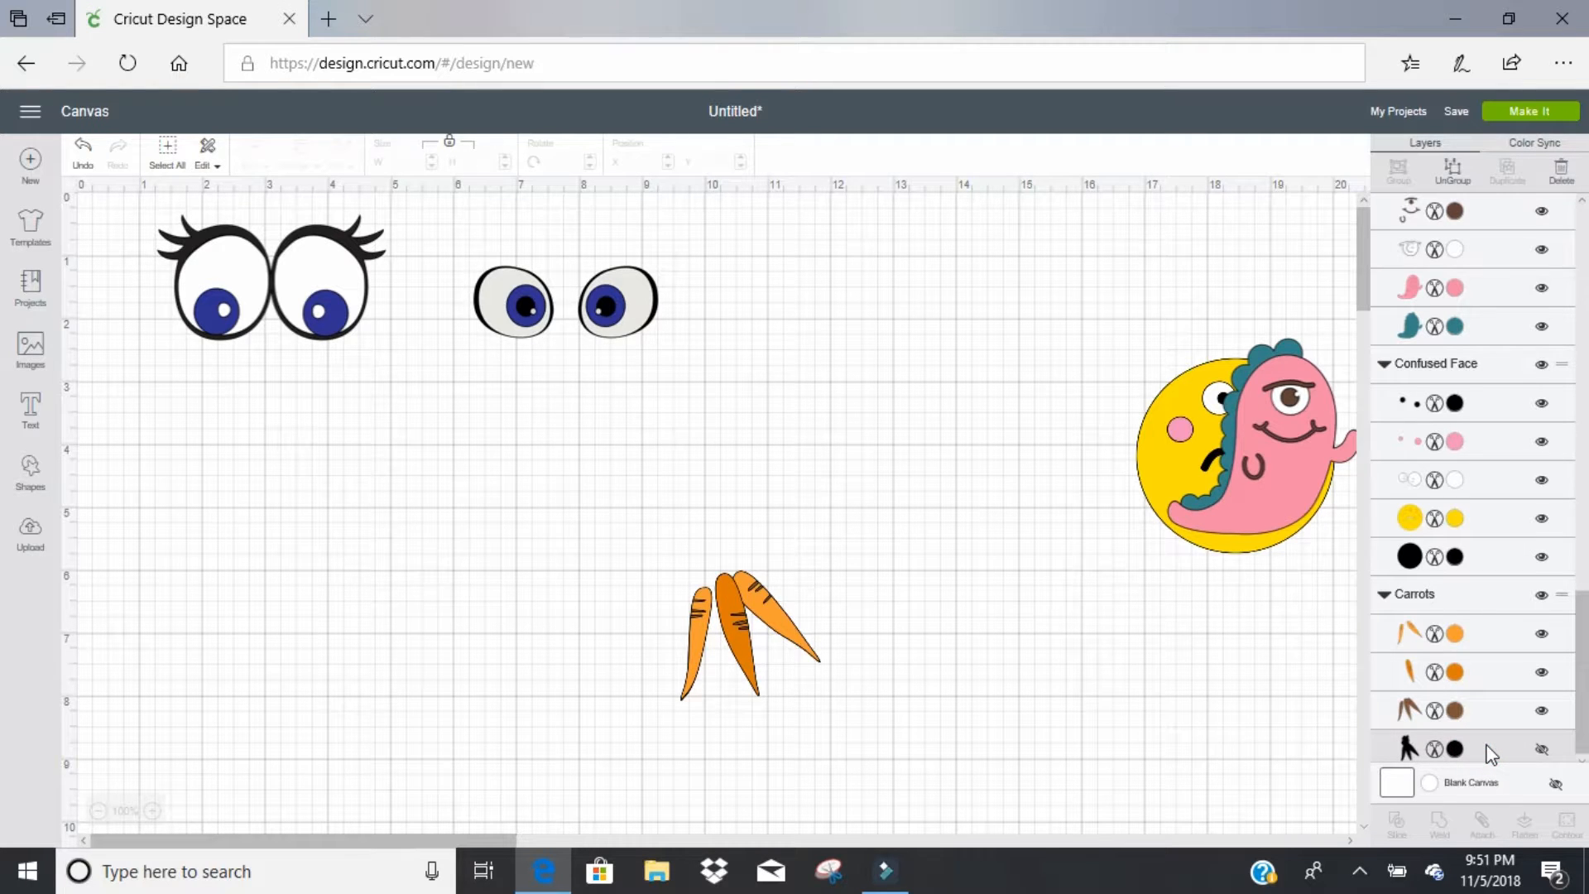
key("Delete")
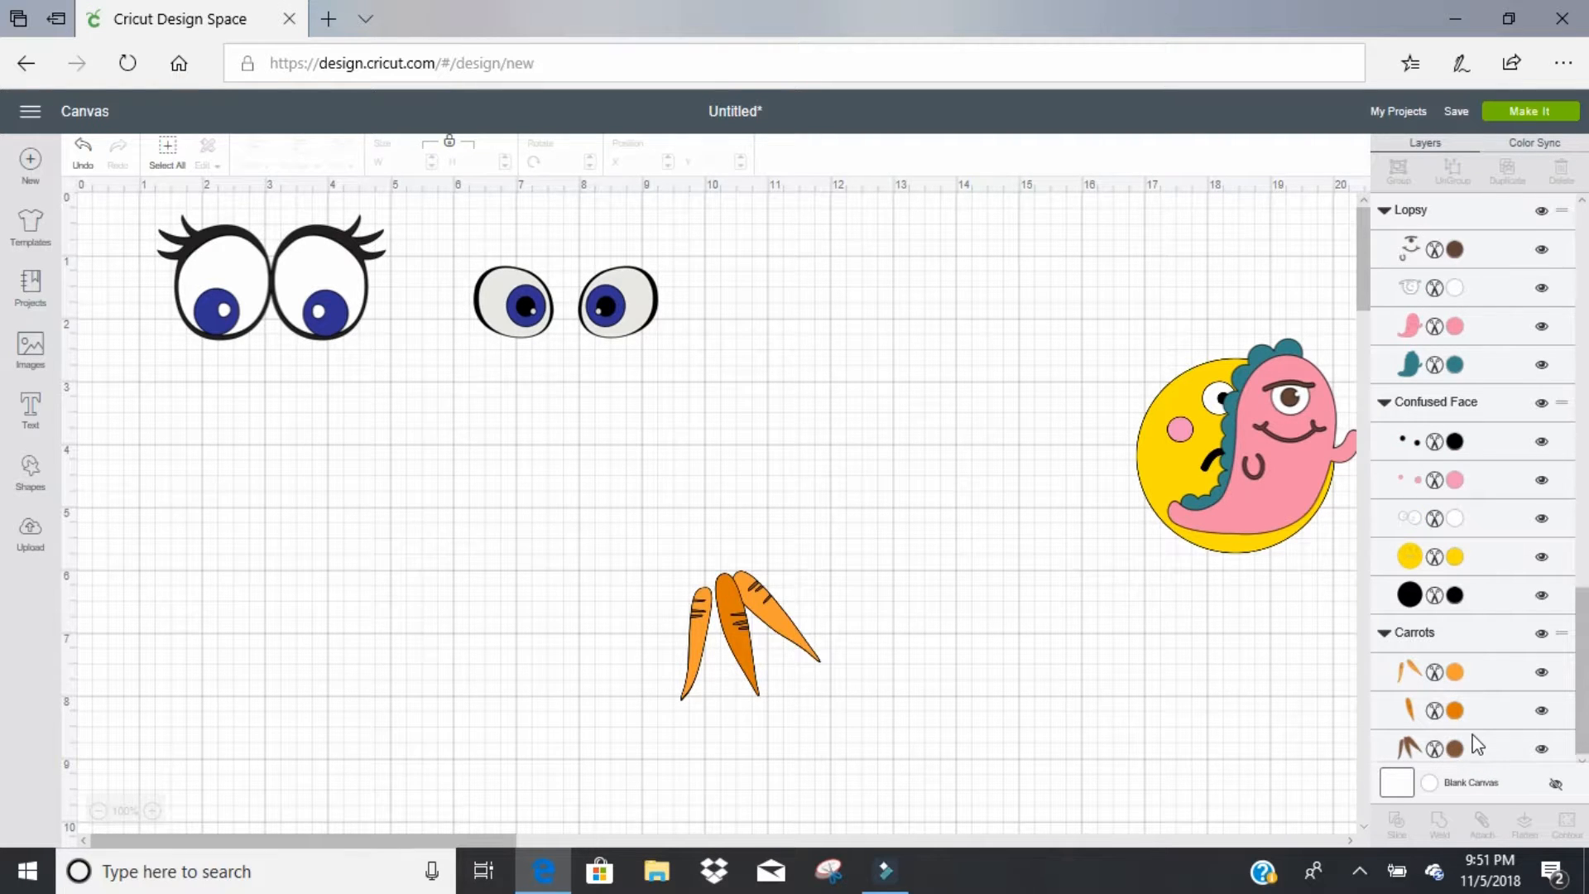
left_click(1479, 745)
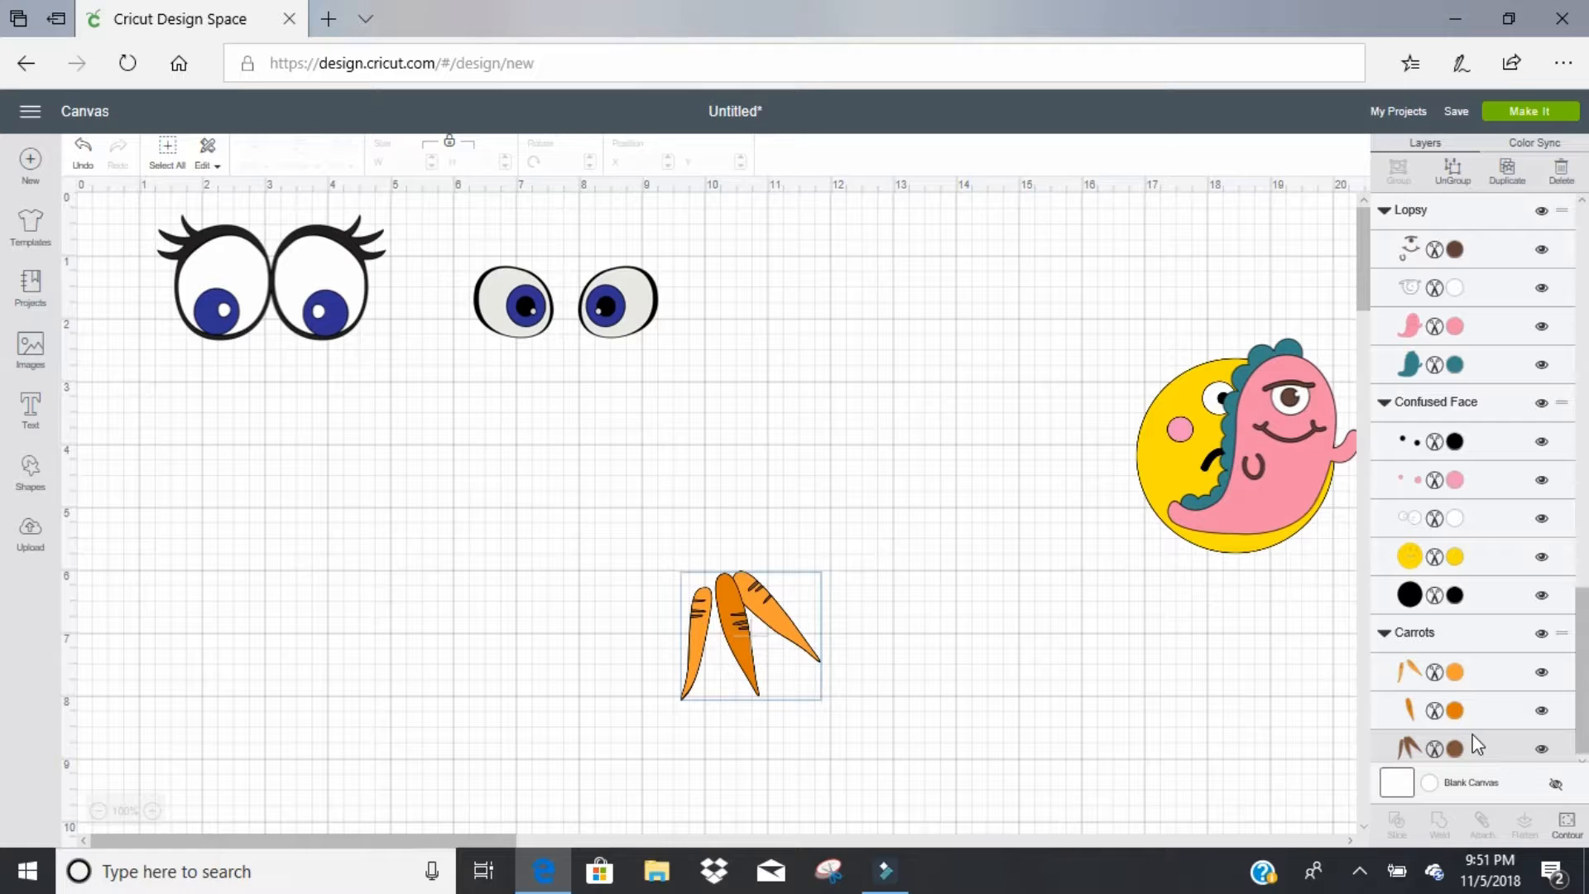
key("Delete")
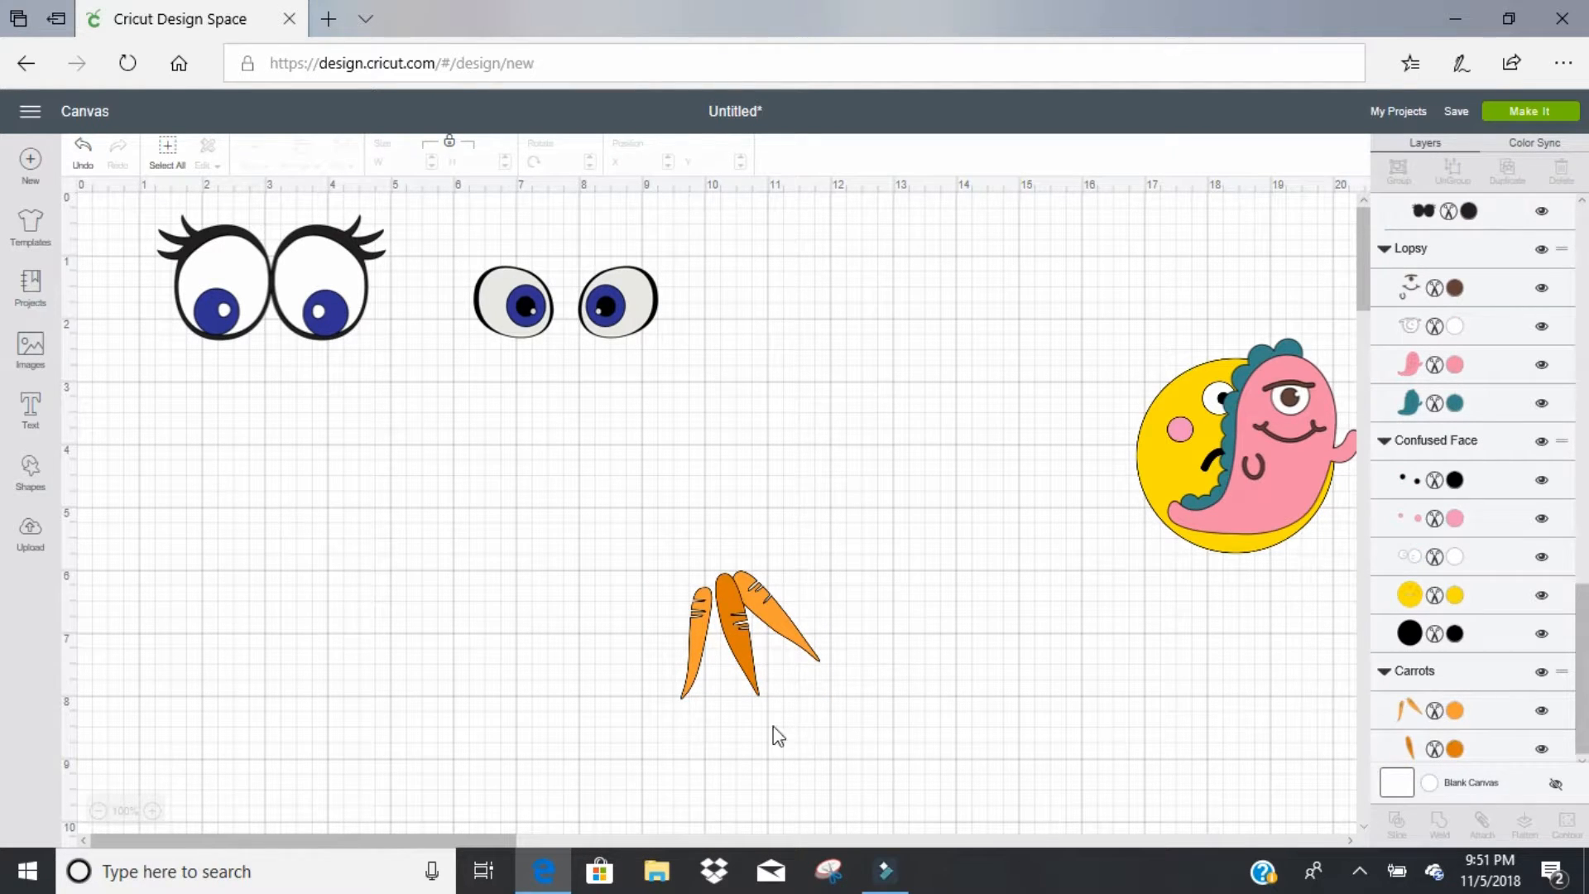
Step: Enlarge the carrots to about 5.8 × 5.3 in and place them below the eyes at about X 5.8, Y 3.6
left_click_drag(748, 642, 573, 604)
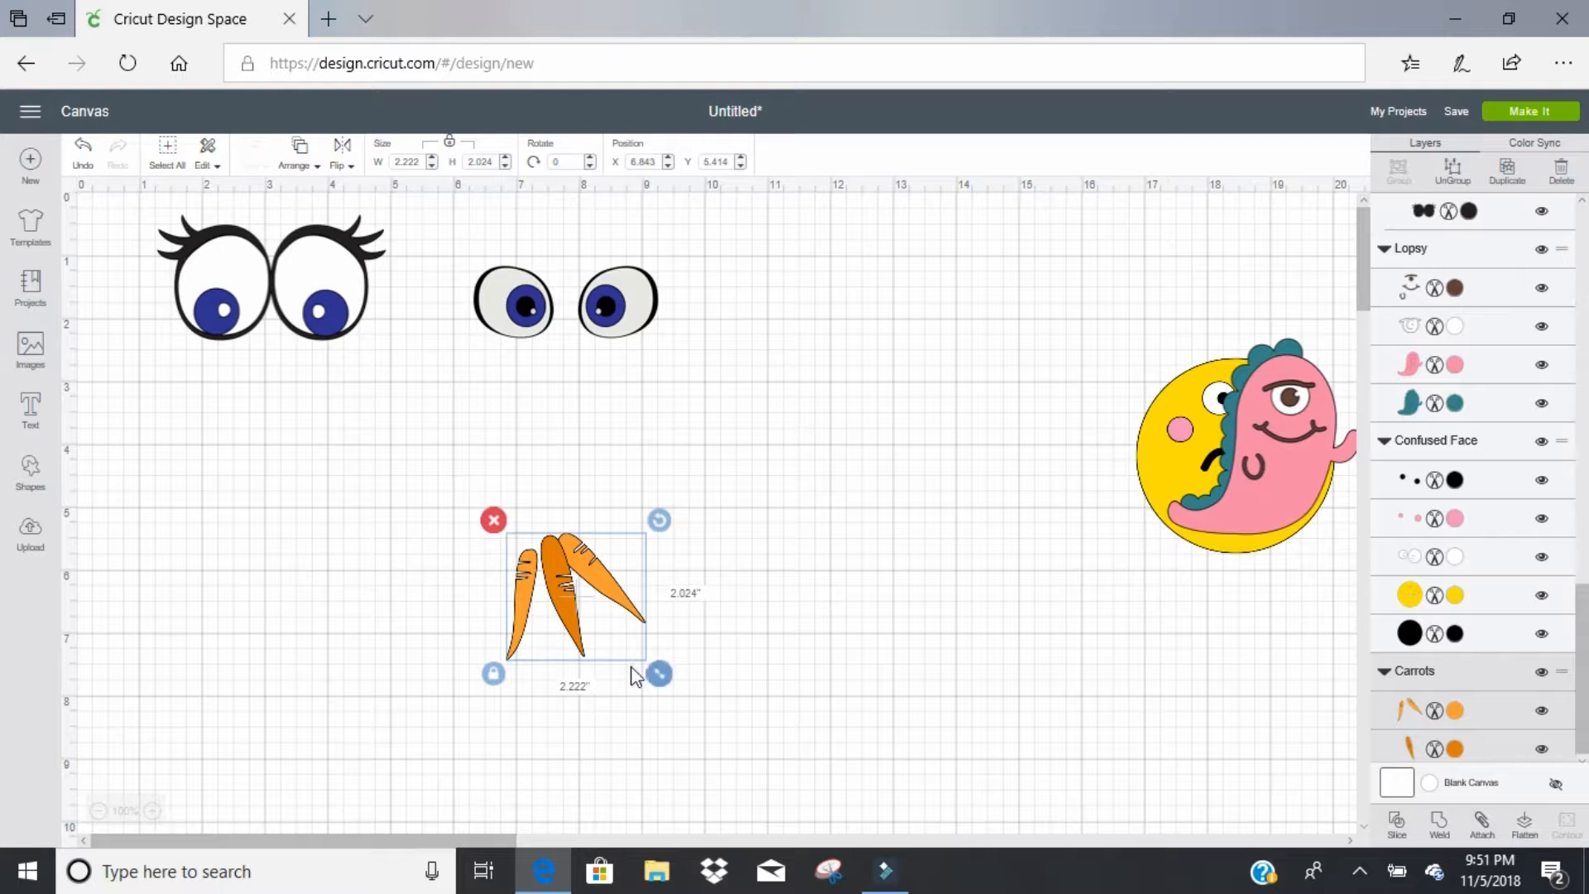
left_click_drag(659, 675, 883, 821)
left_click_drag(639, 708, 569, 593)
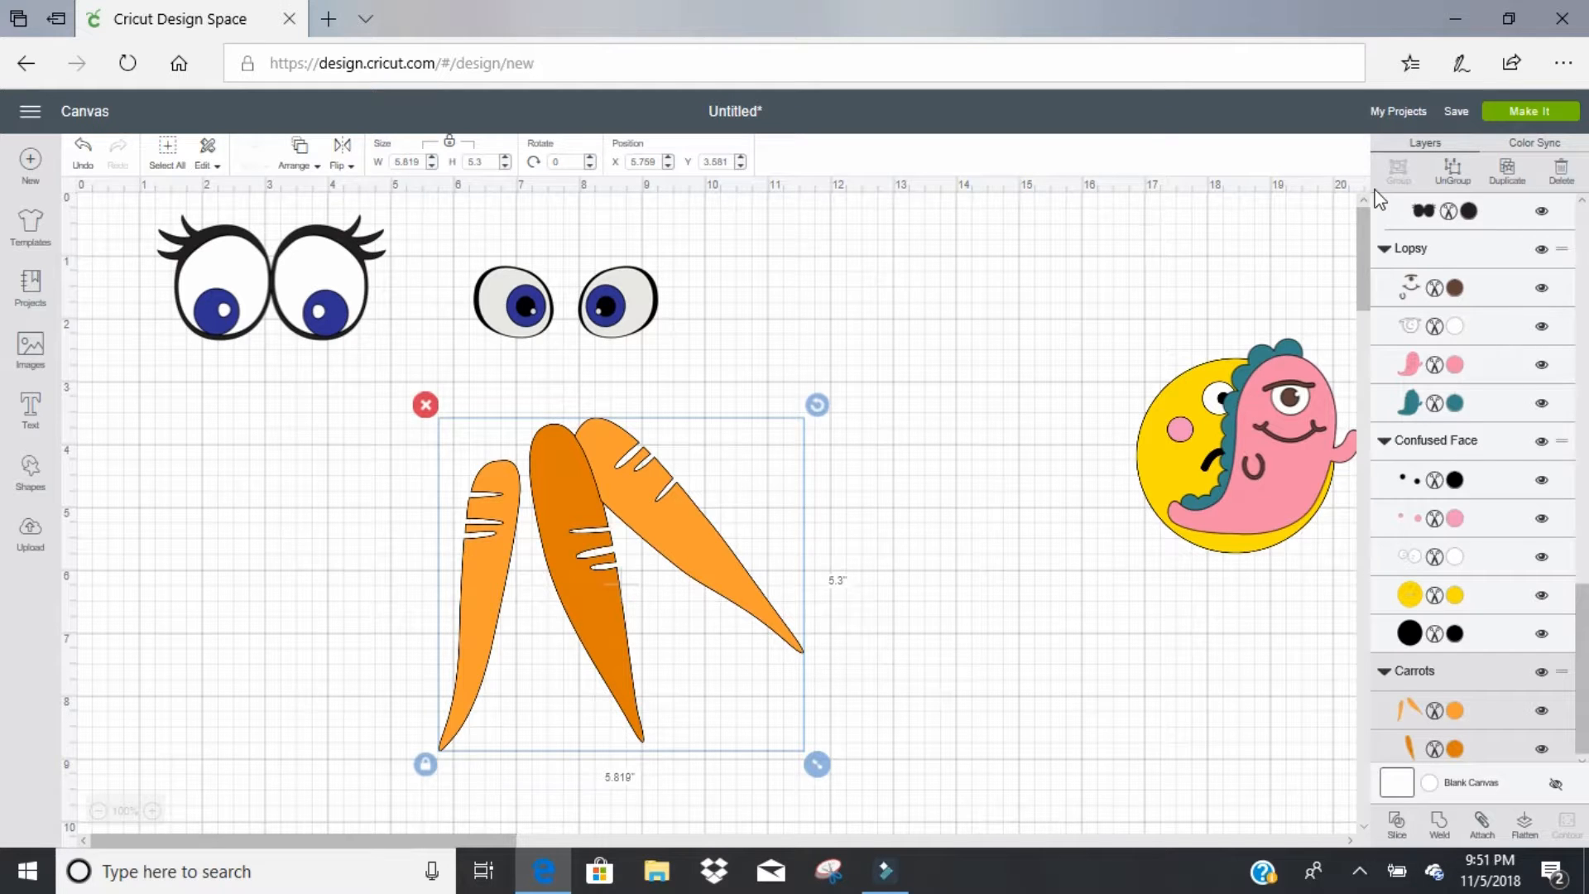
Step: Ungroup the carrots and separate them, placing the dark one near X 3.1, Y 4.1 and the light pair near X 8.1, Y 3.1
left_click(1461, 171)
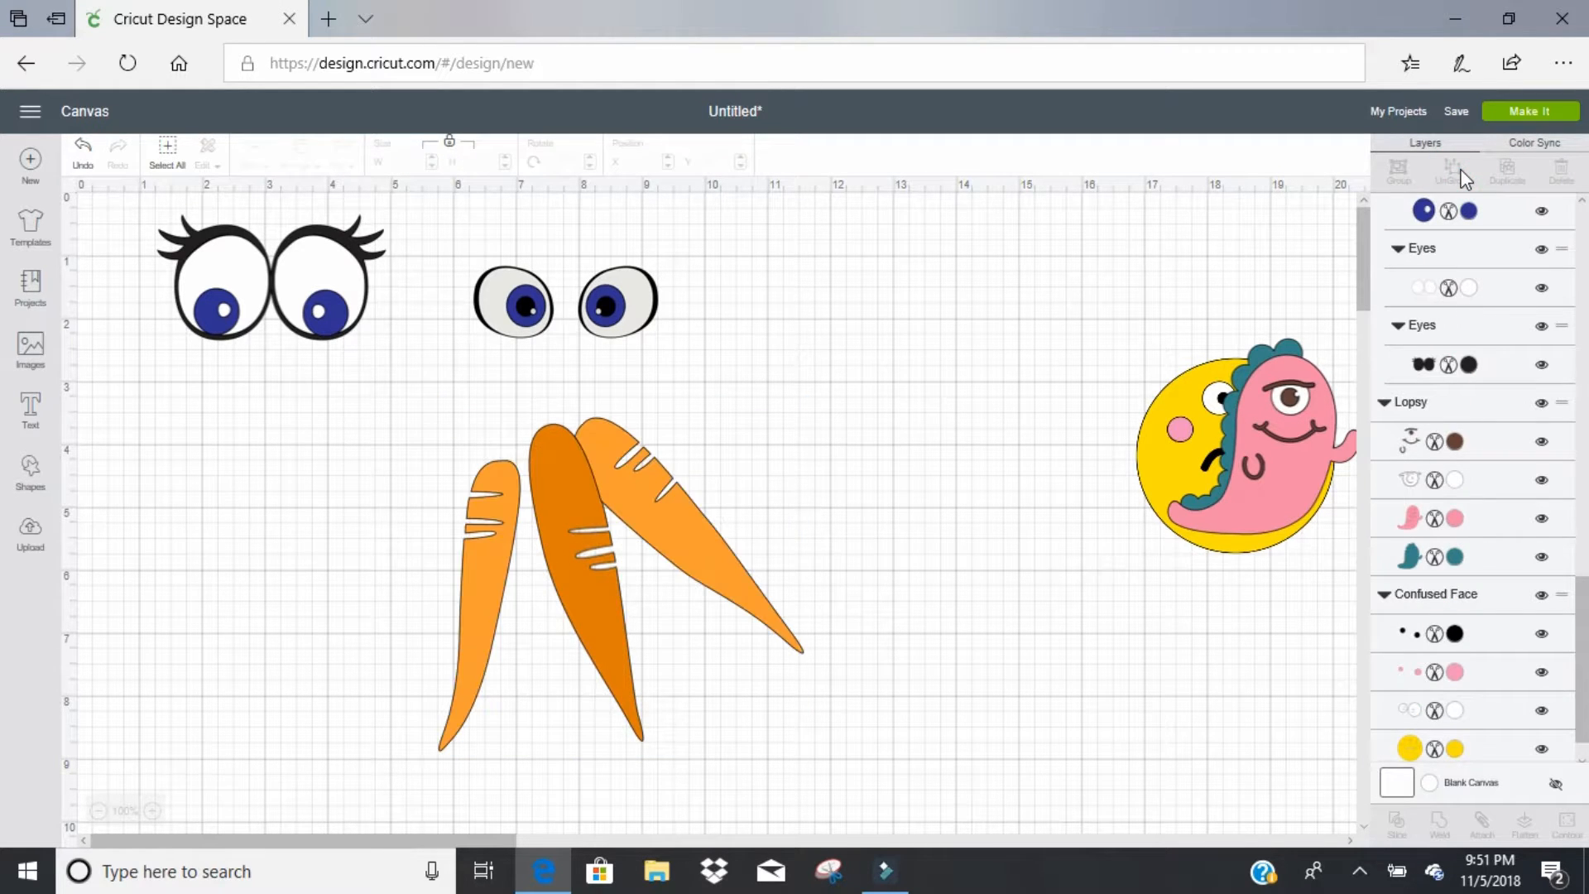
left_click_drag(569, 519, 796, 435)
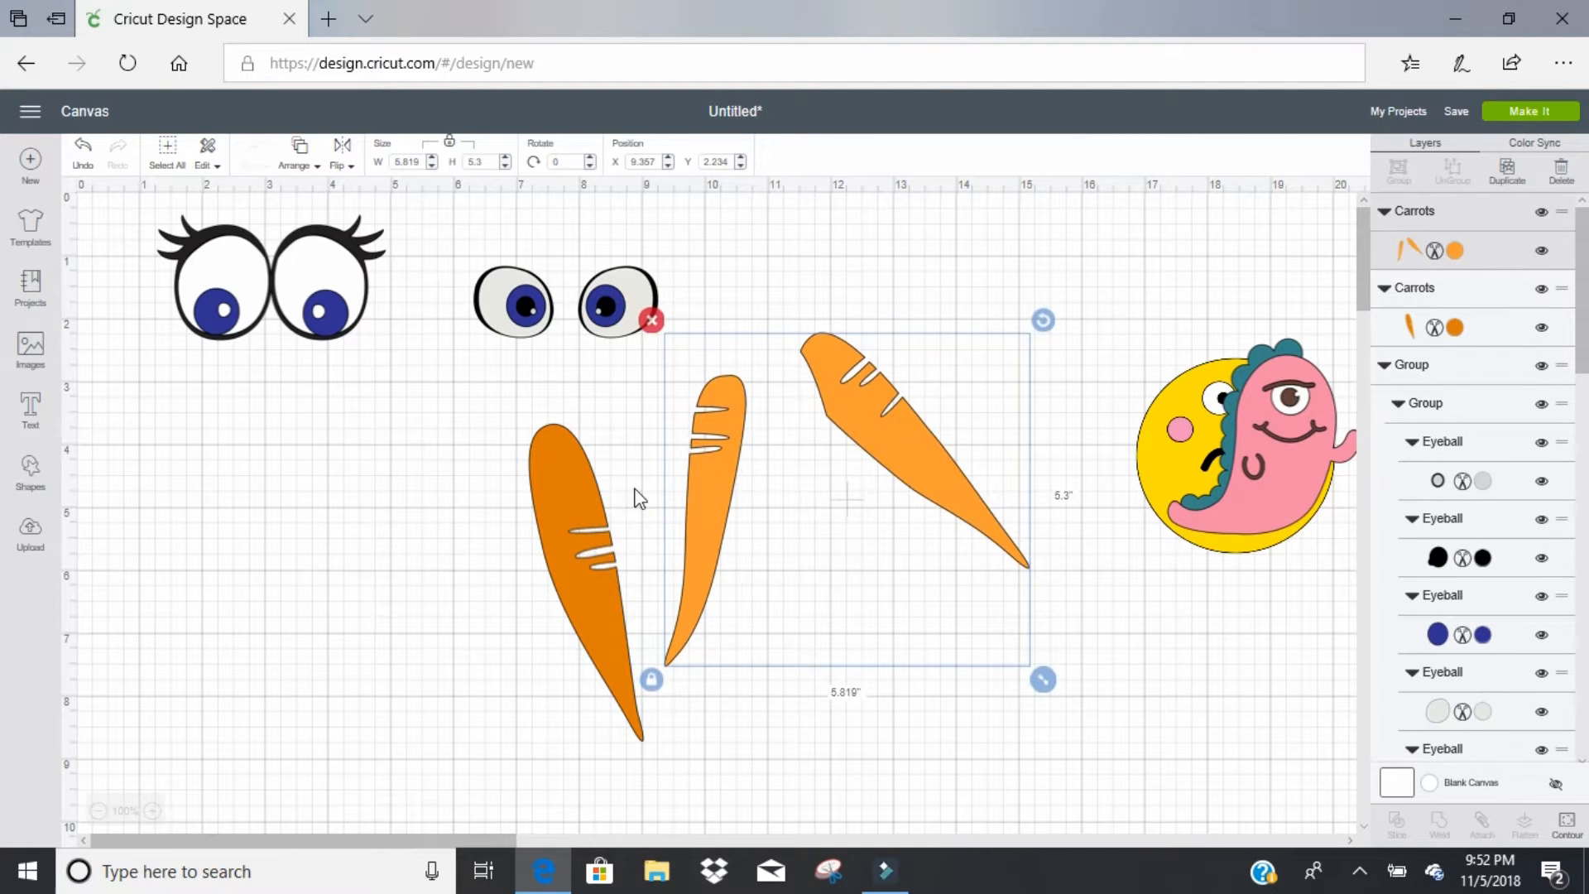
left_click_drag(581, 494, 321, 515)
left_click_drag(725, 483, 642, 540)
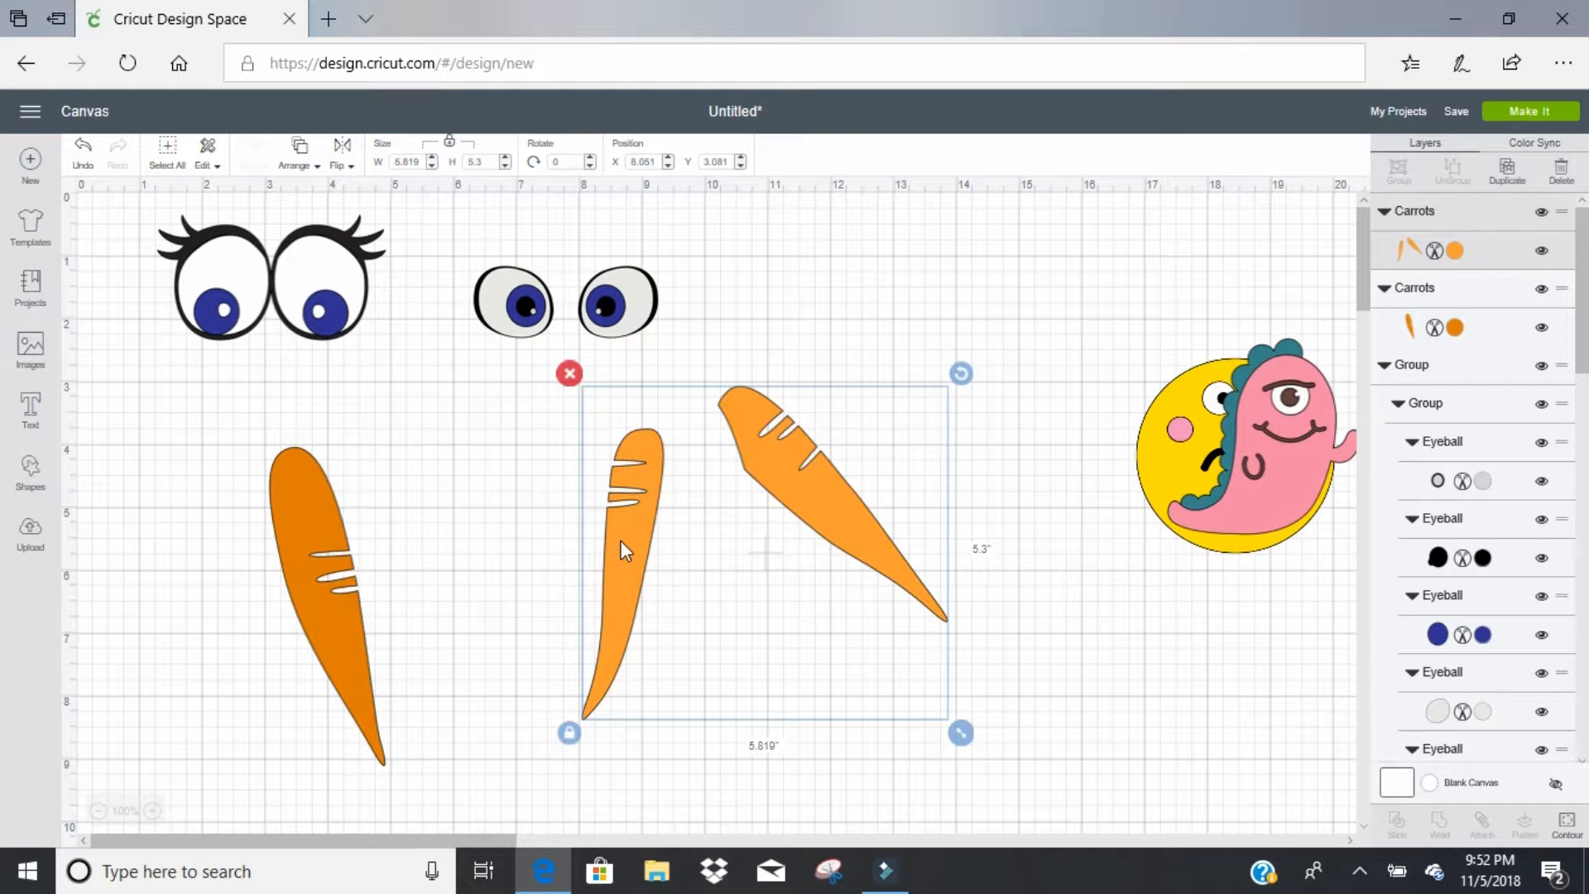
Step: Hide the slanted carrot's contour in the light orange pair and move the remaining carrot to about X 8.6, Y 3.8
left_click(1566, 824)
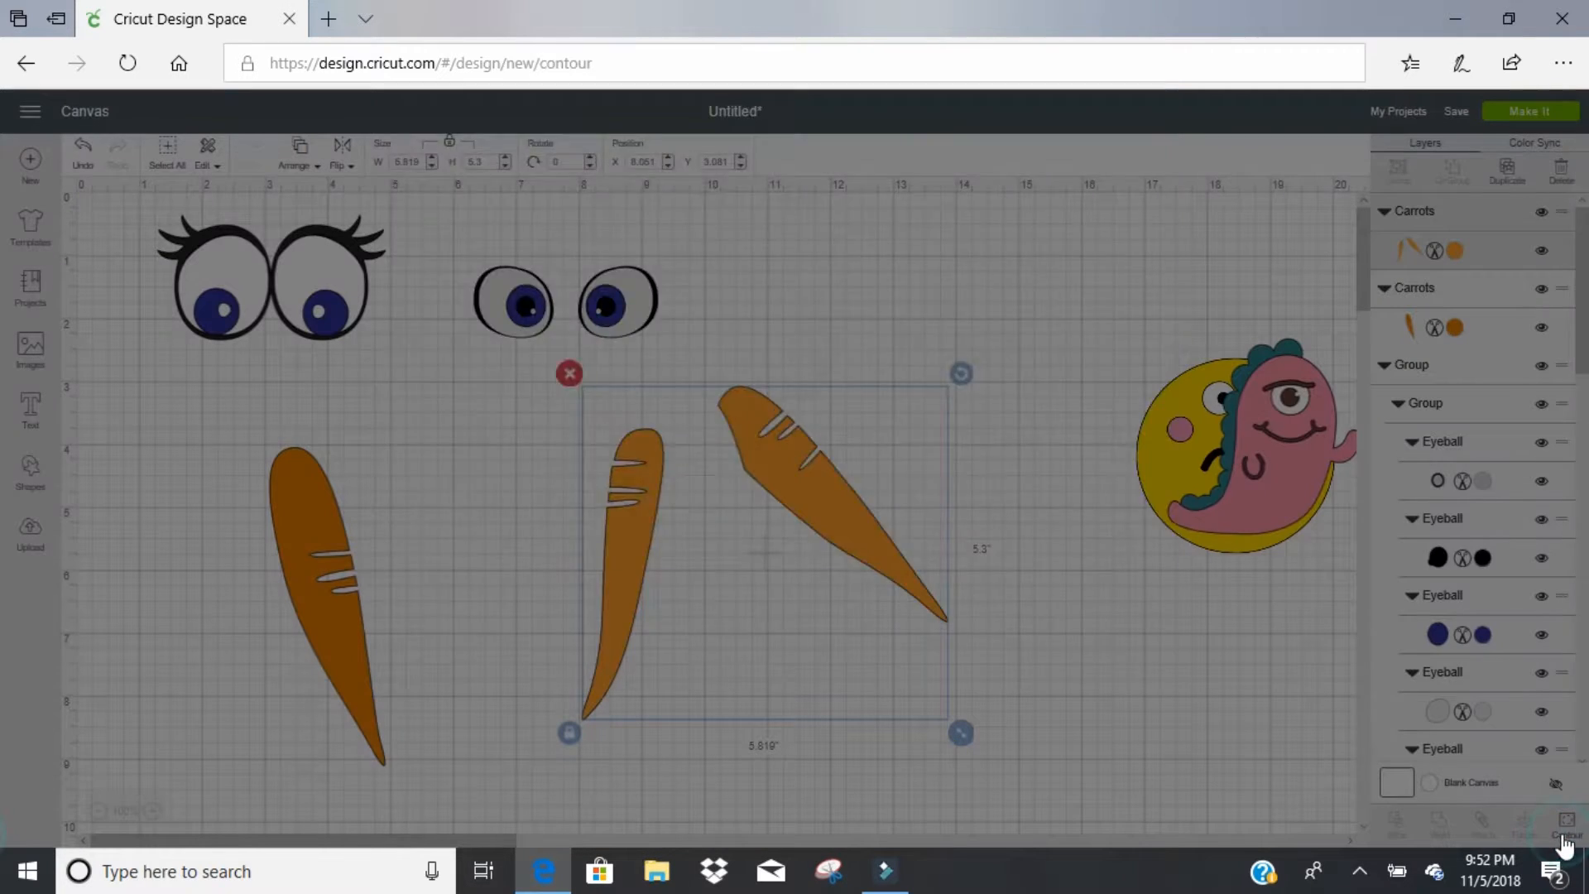
left_click(823, 477)
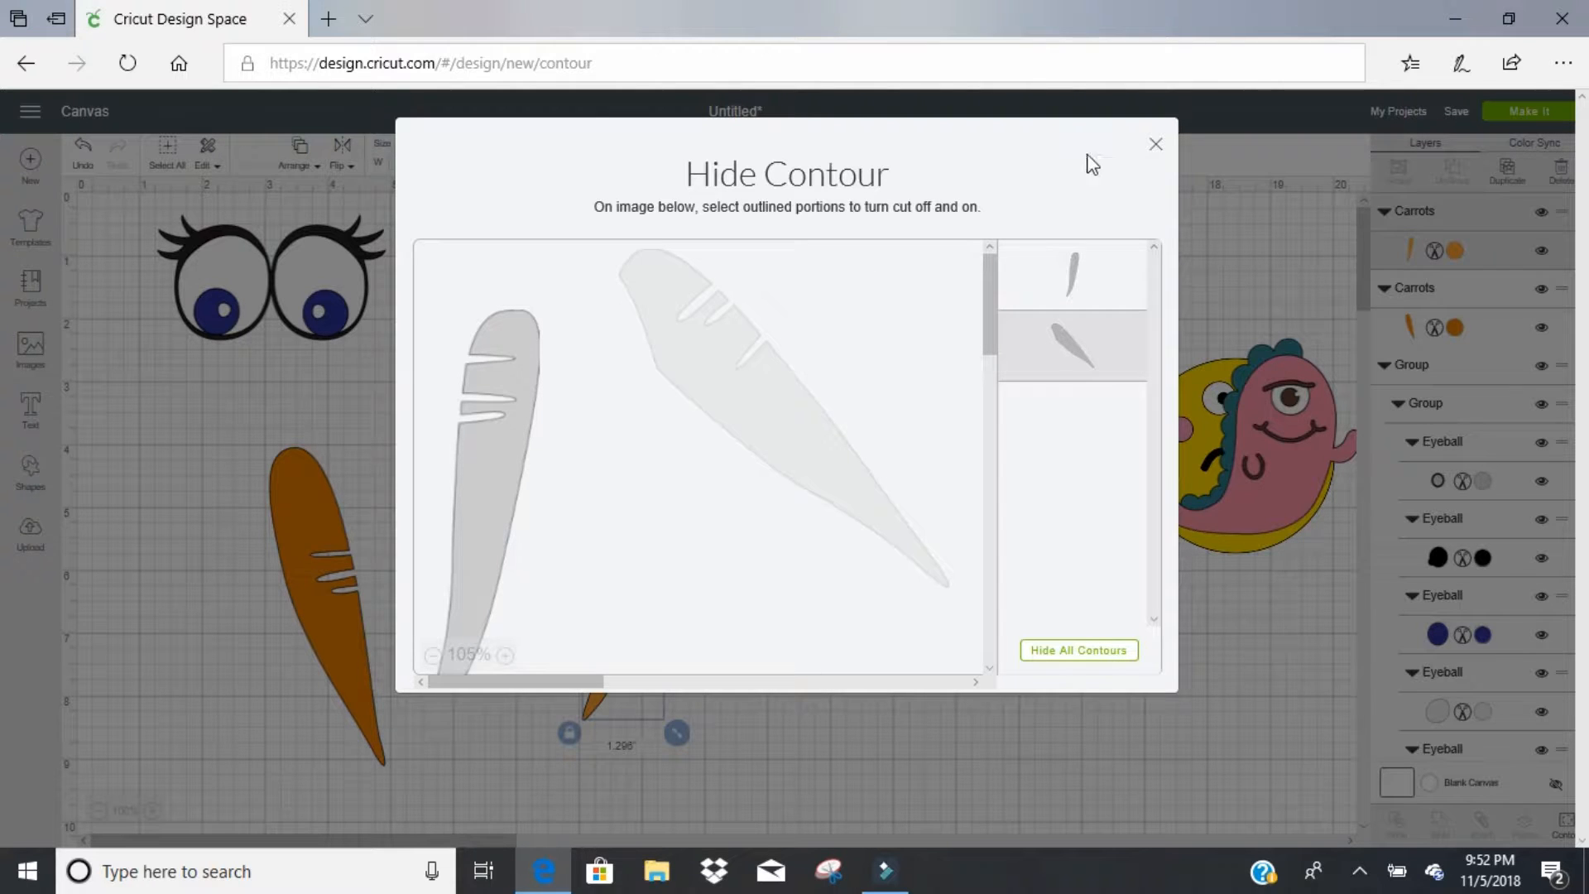
left_click(1156, 147)
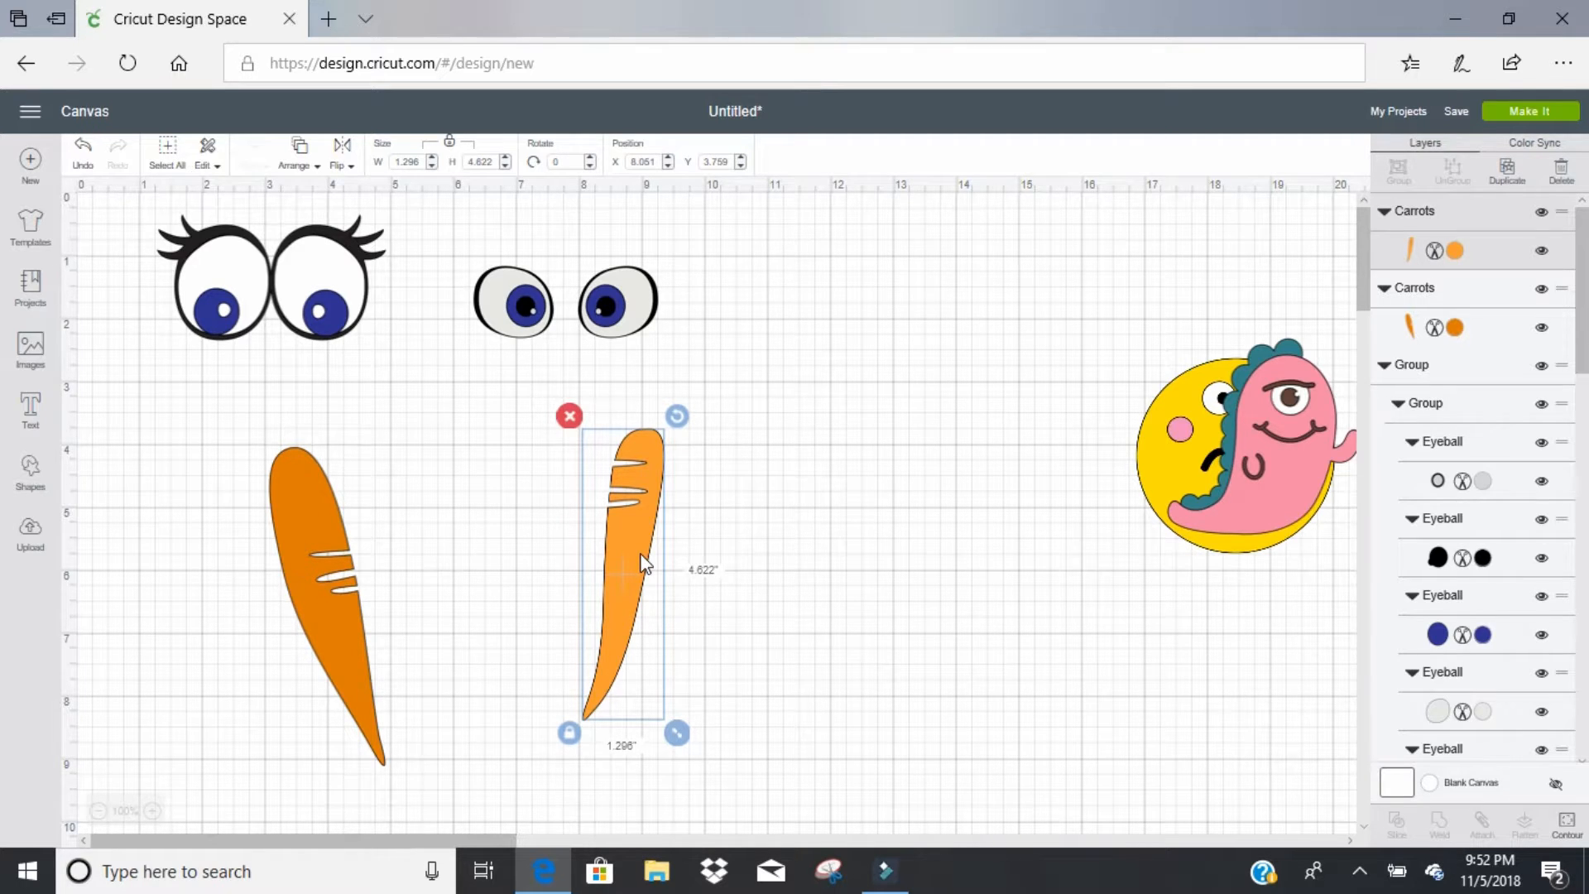
left_click_drag(646, 566, 680, 563)
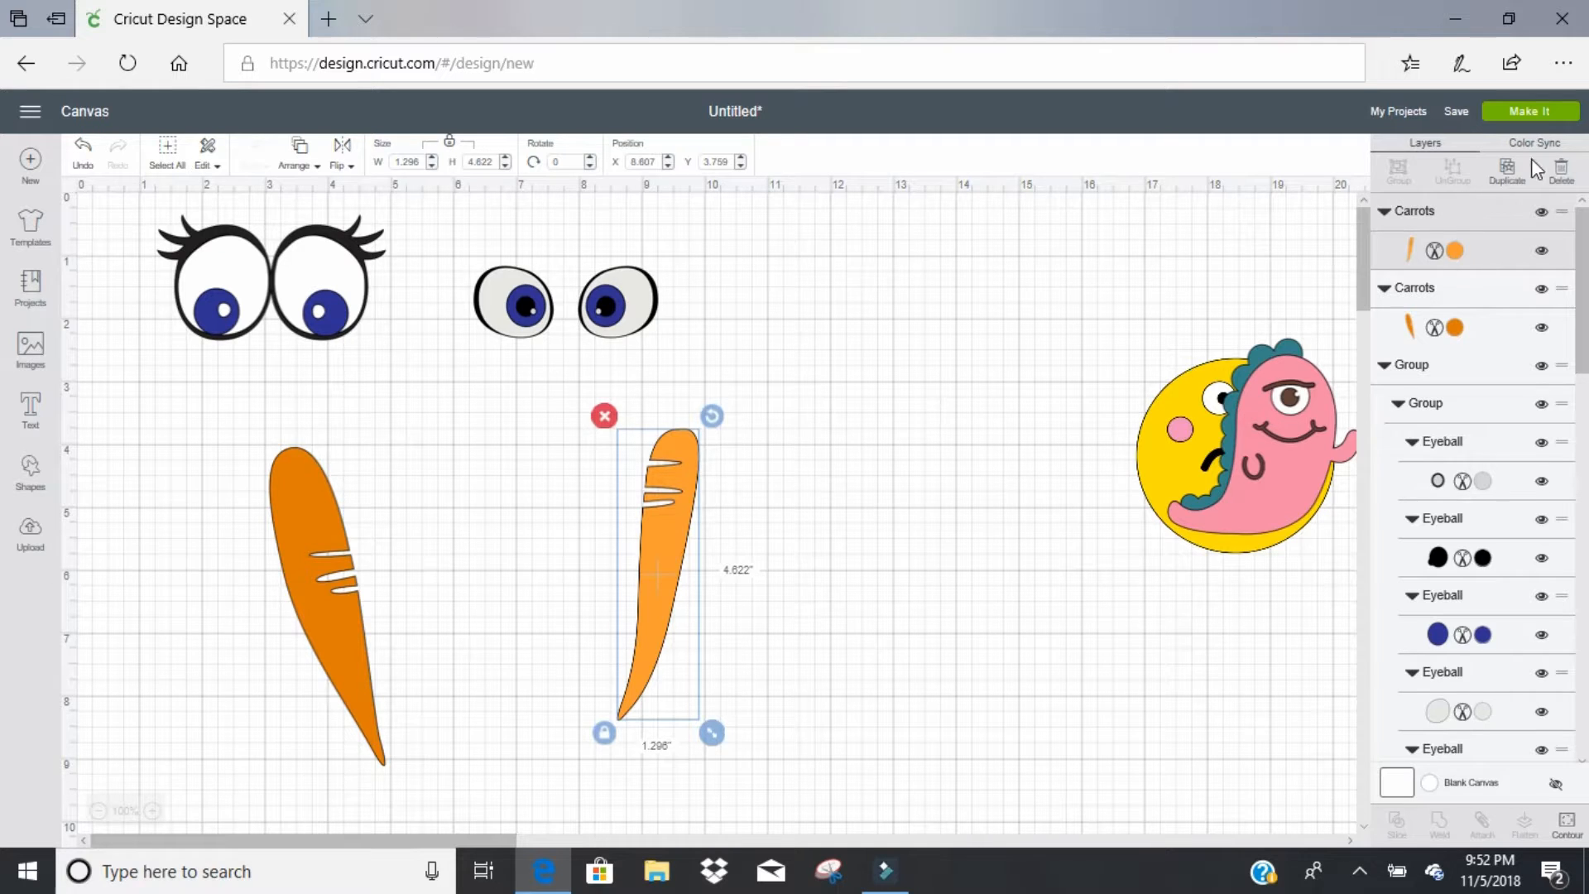
Step: Duplicate the light and dark carrots and set both copies aside beside the yellow face, near X 15 to 16
left_click(1508, 171)
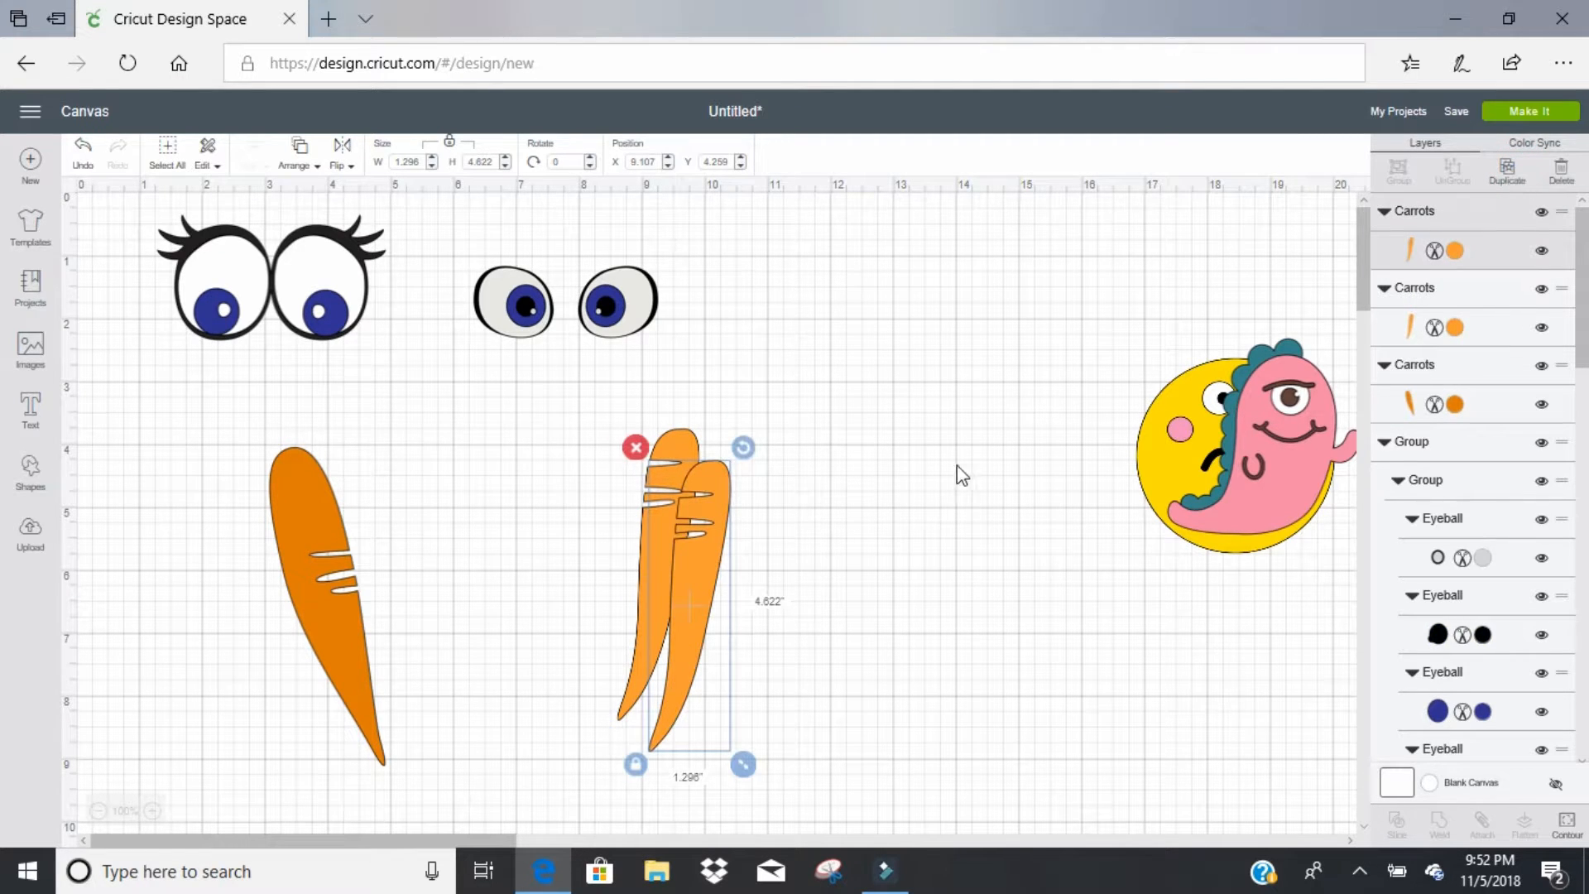
left_click(303, 556)
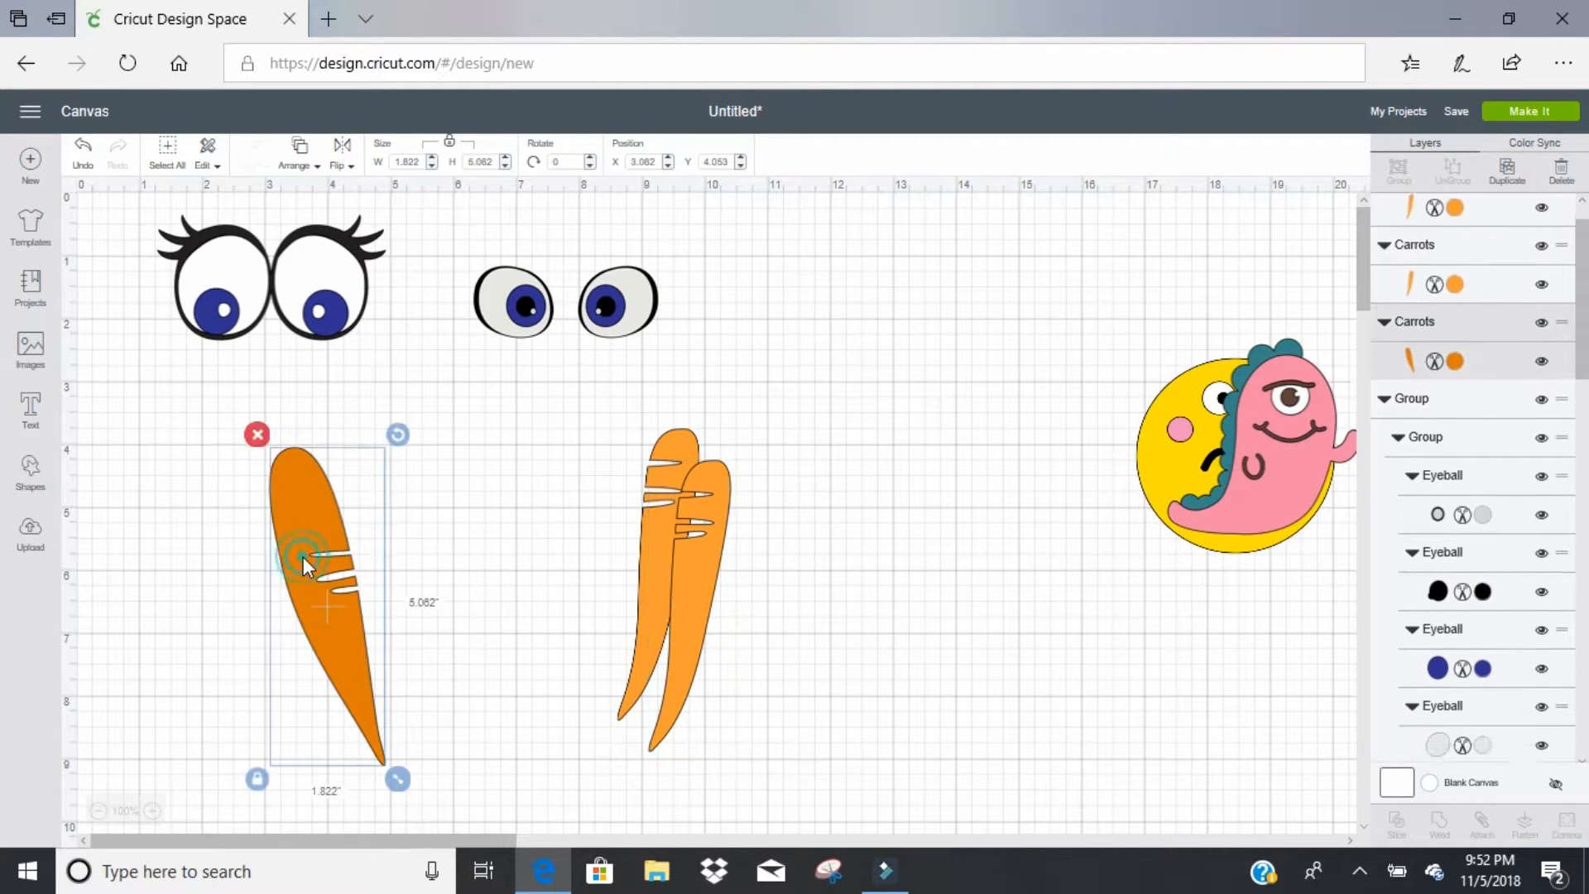
left_click(1505, 174)
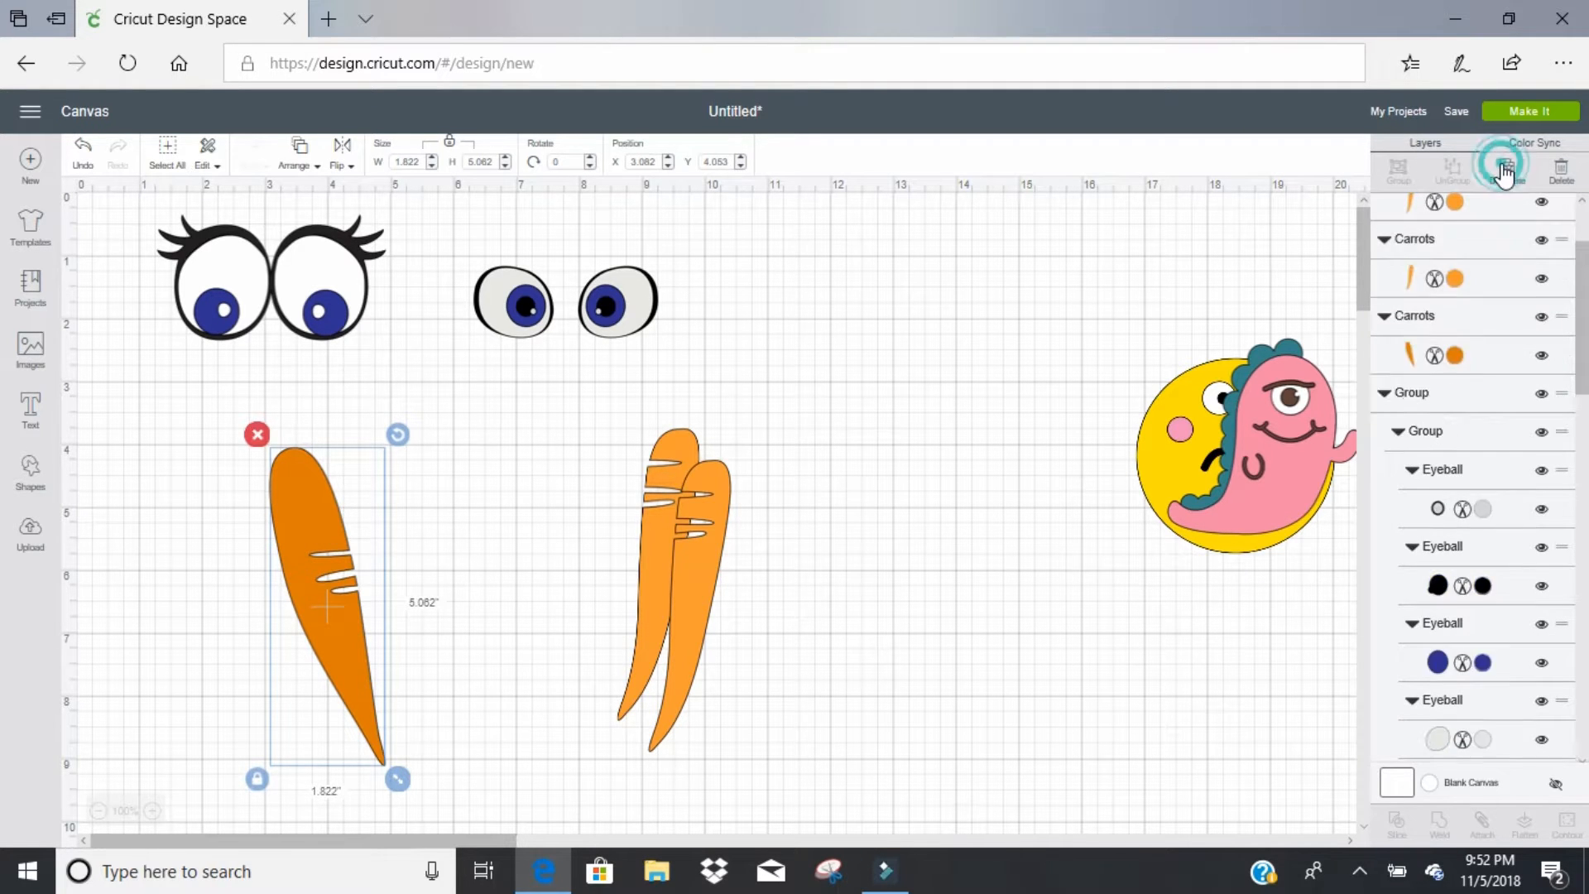
left_click_drag(727, 522, 1163, 312)
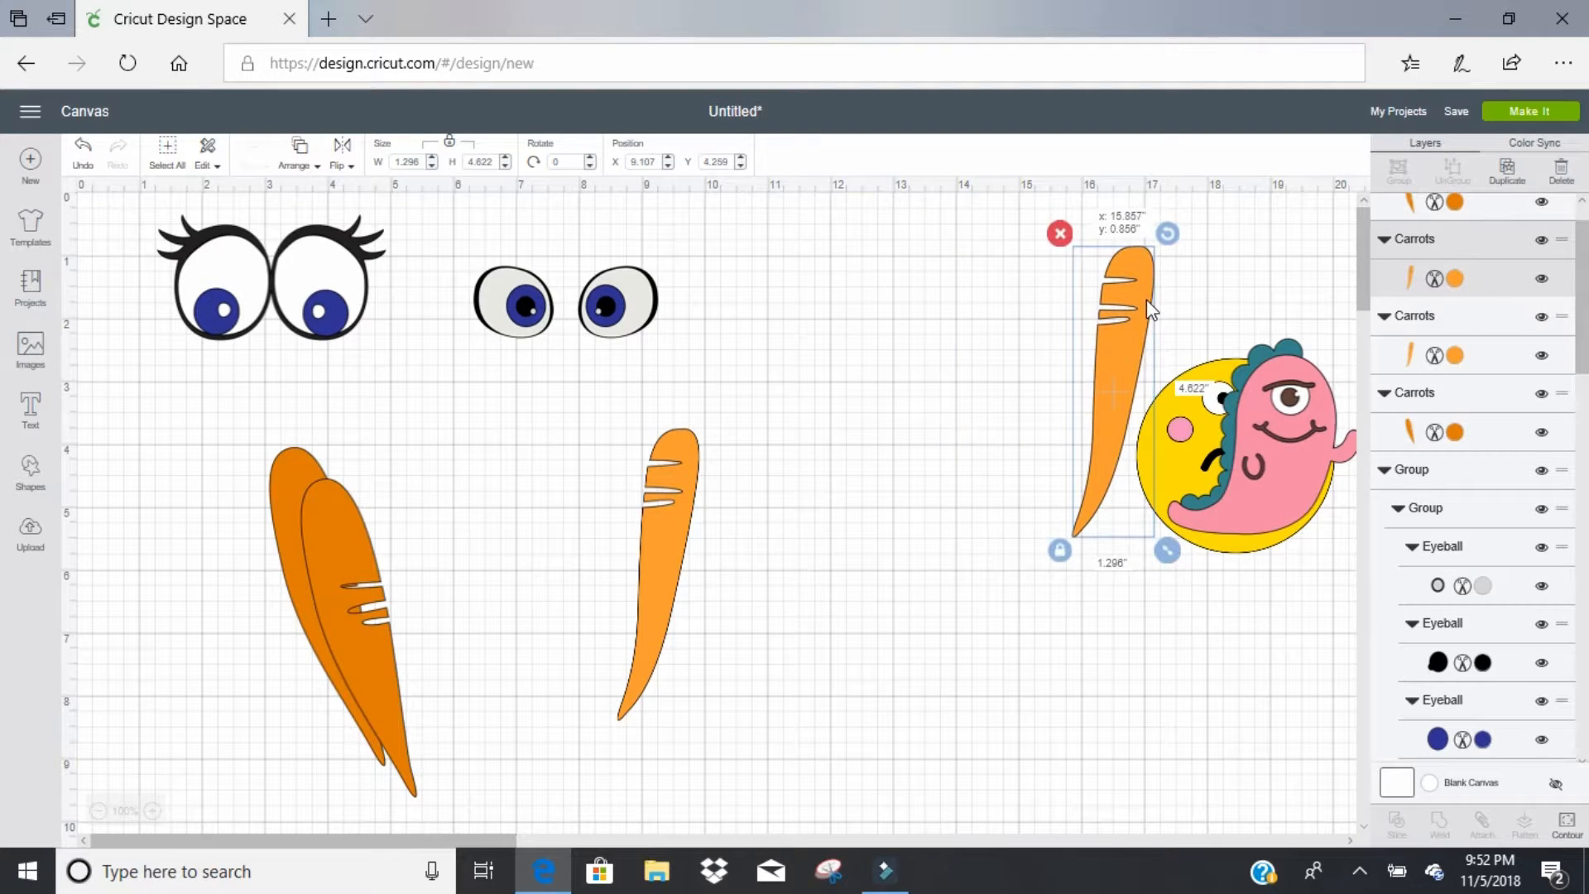
left_click(367, 621)
left_click_drag(367, 621, 1094, 351)
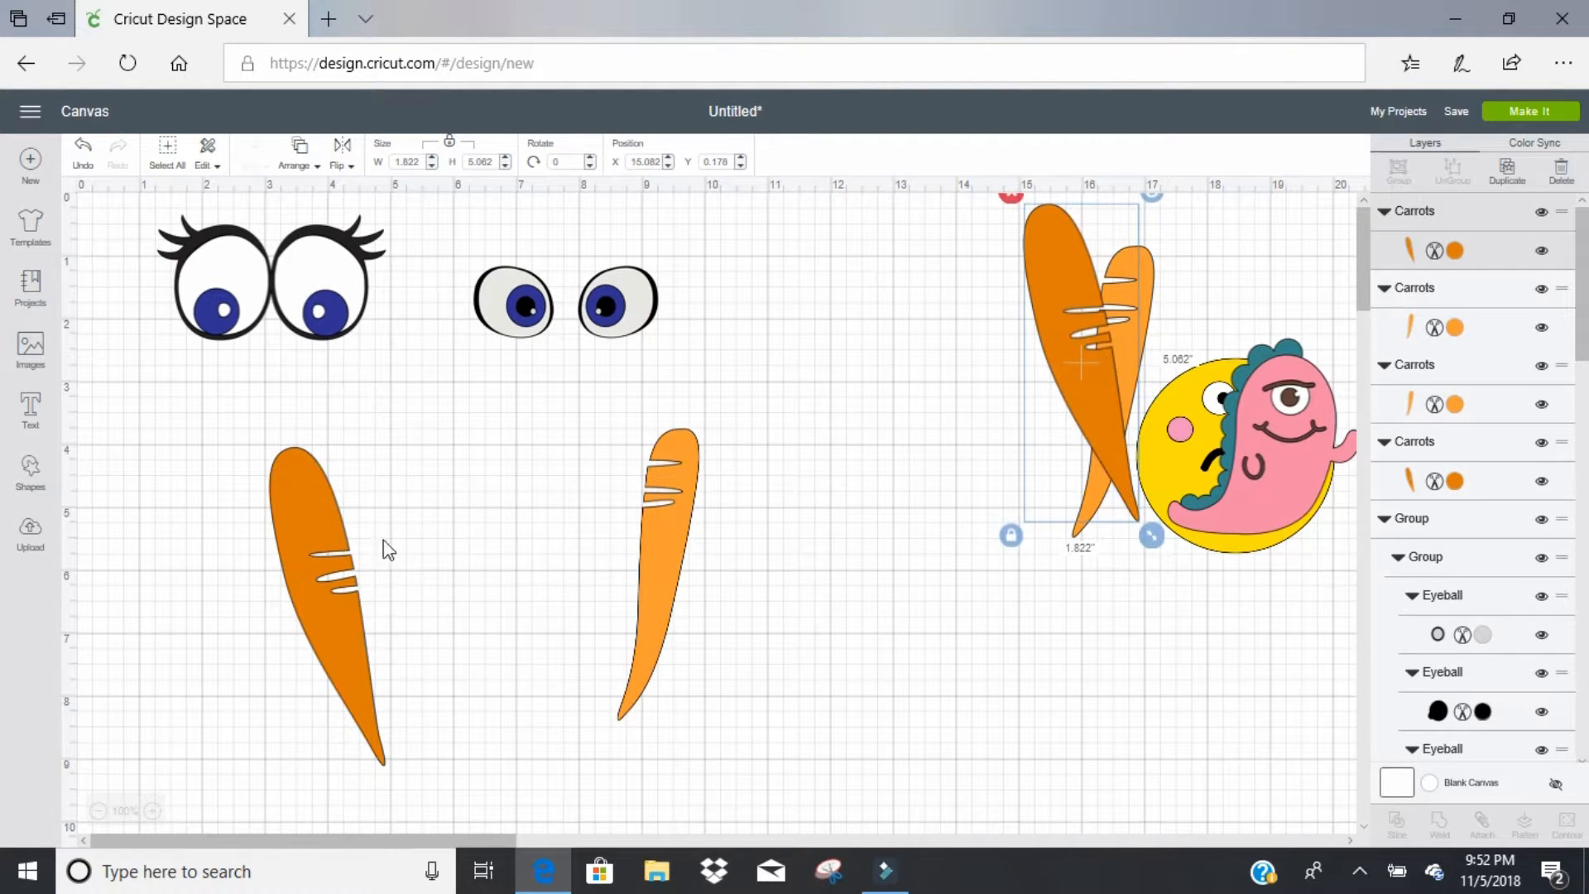
Step: Add a circle, reshape it into an ellipse about 0.39 × 1.56 in, and rotate it to about 347.6° over the dark carrot's edge slits
left_click(41, 492)
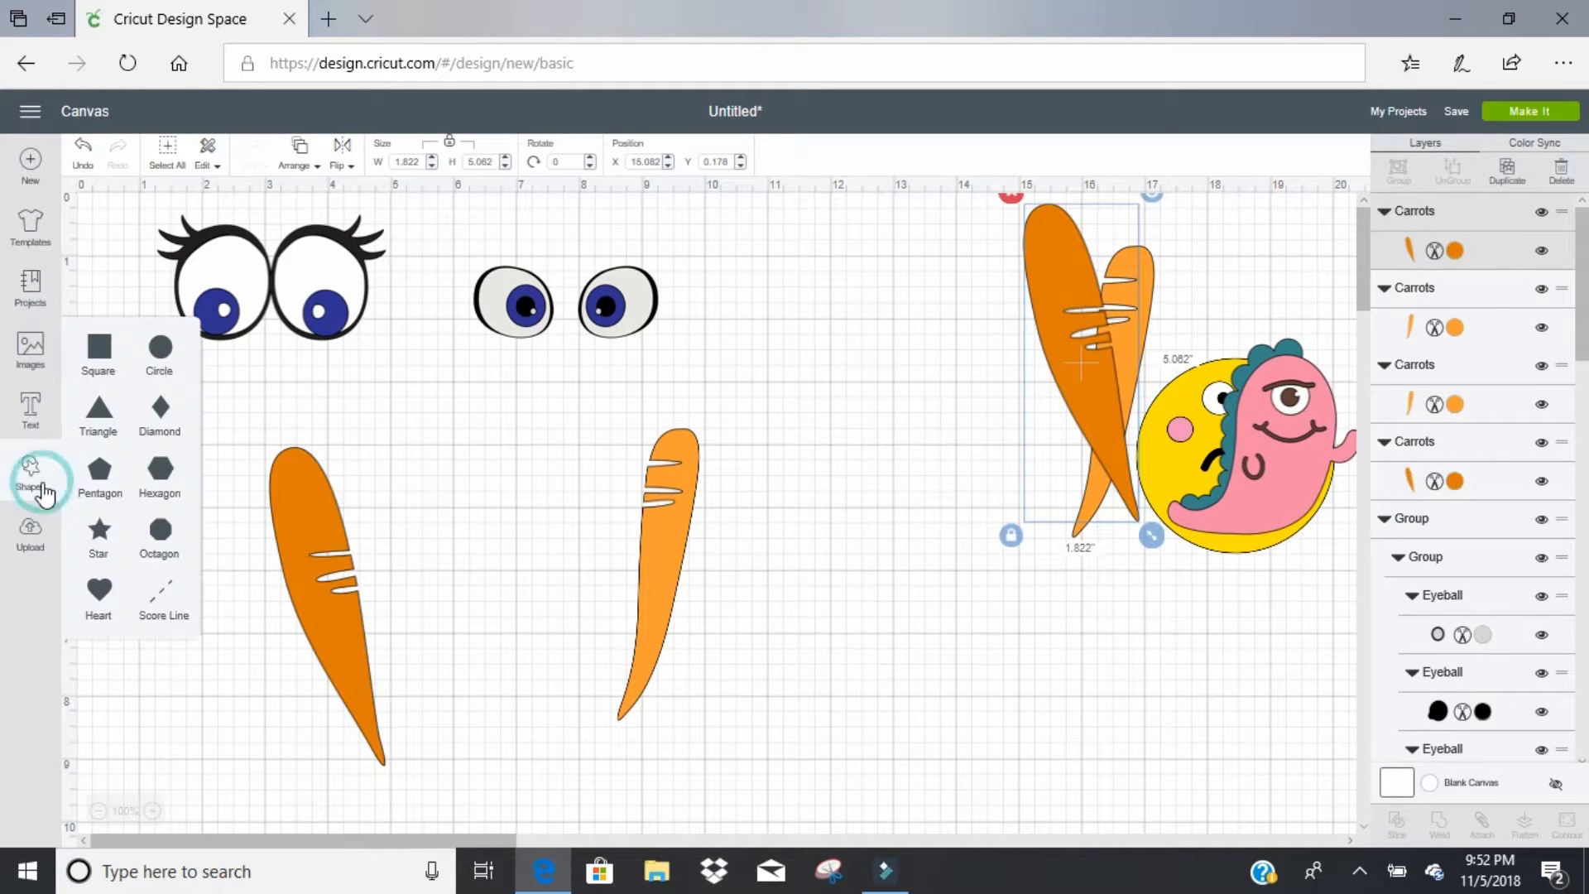
left_click(159, 352)
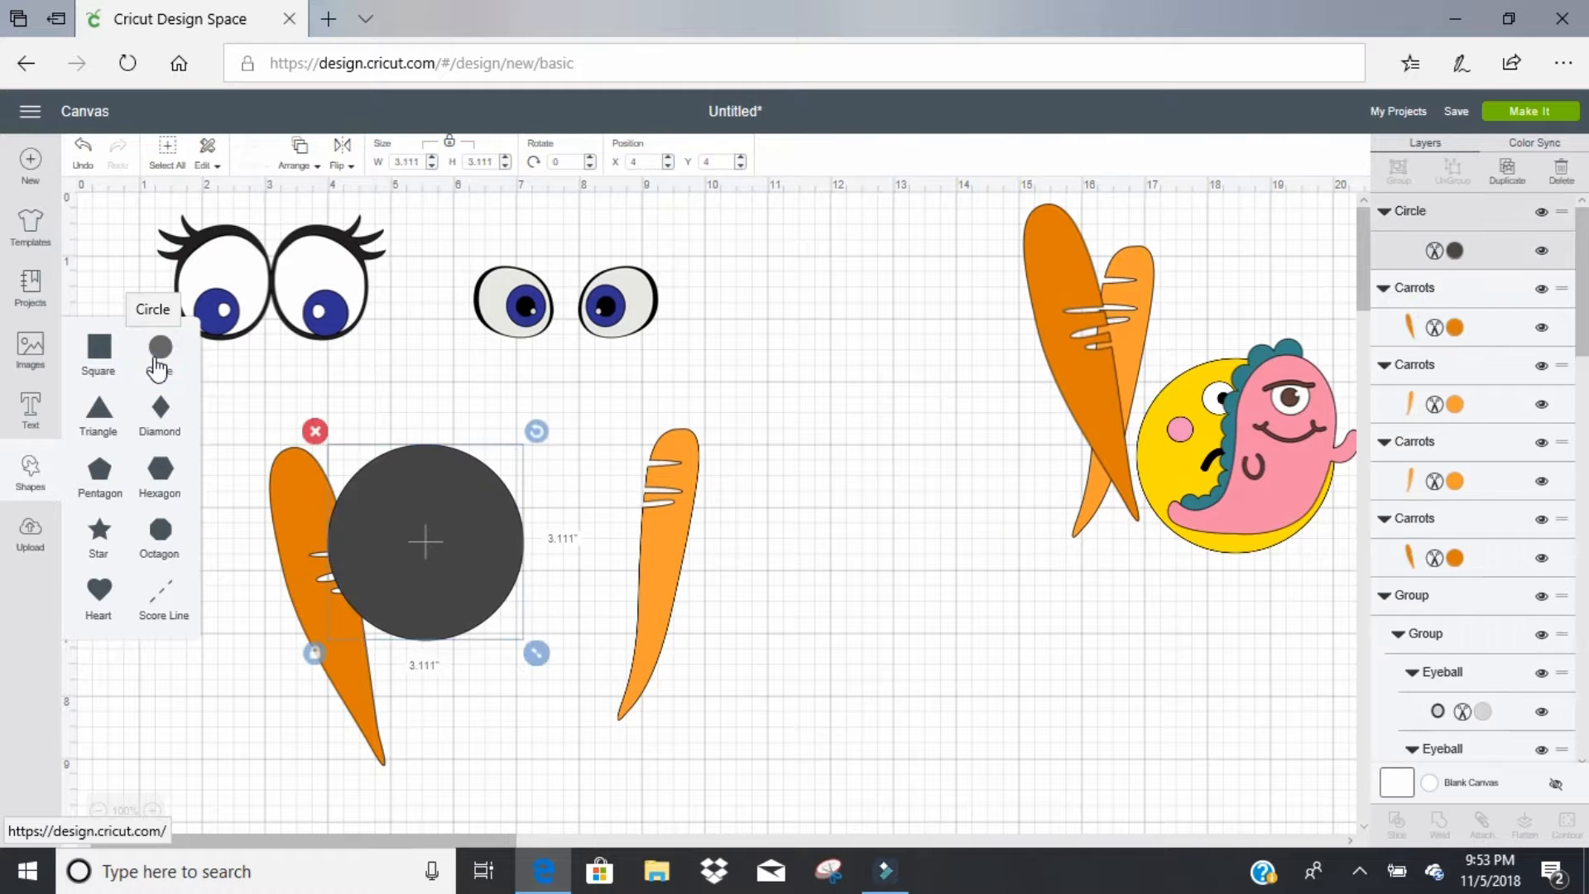
left_click(315, 652)
left_click_drag(536, 654, 331, 574)
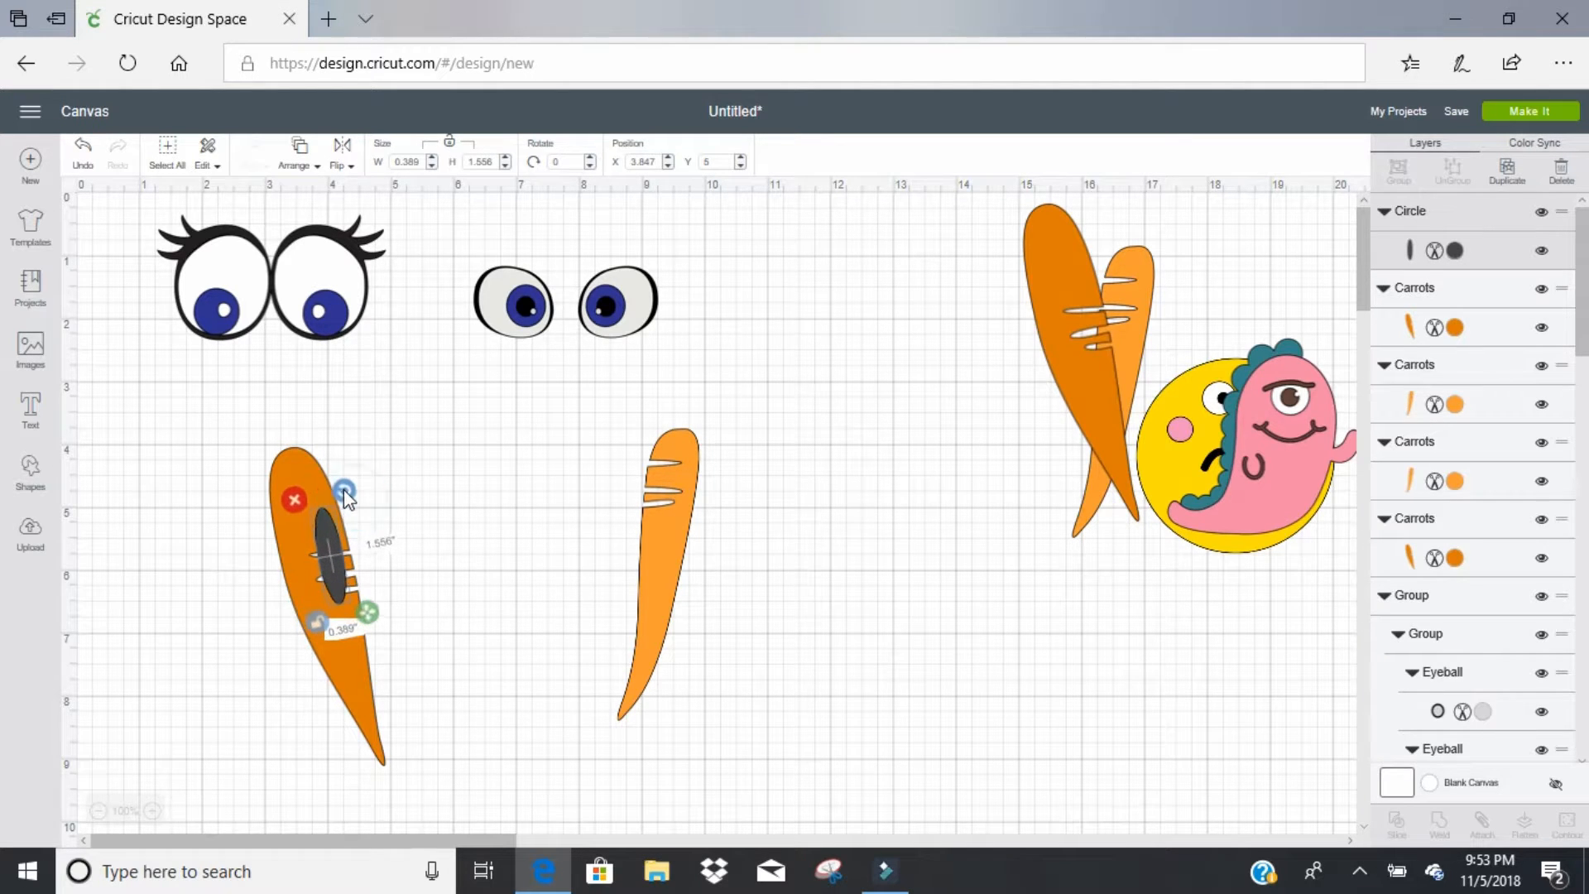
left_click_drag(356, 495, 339, 562)
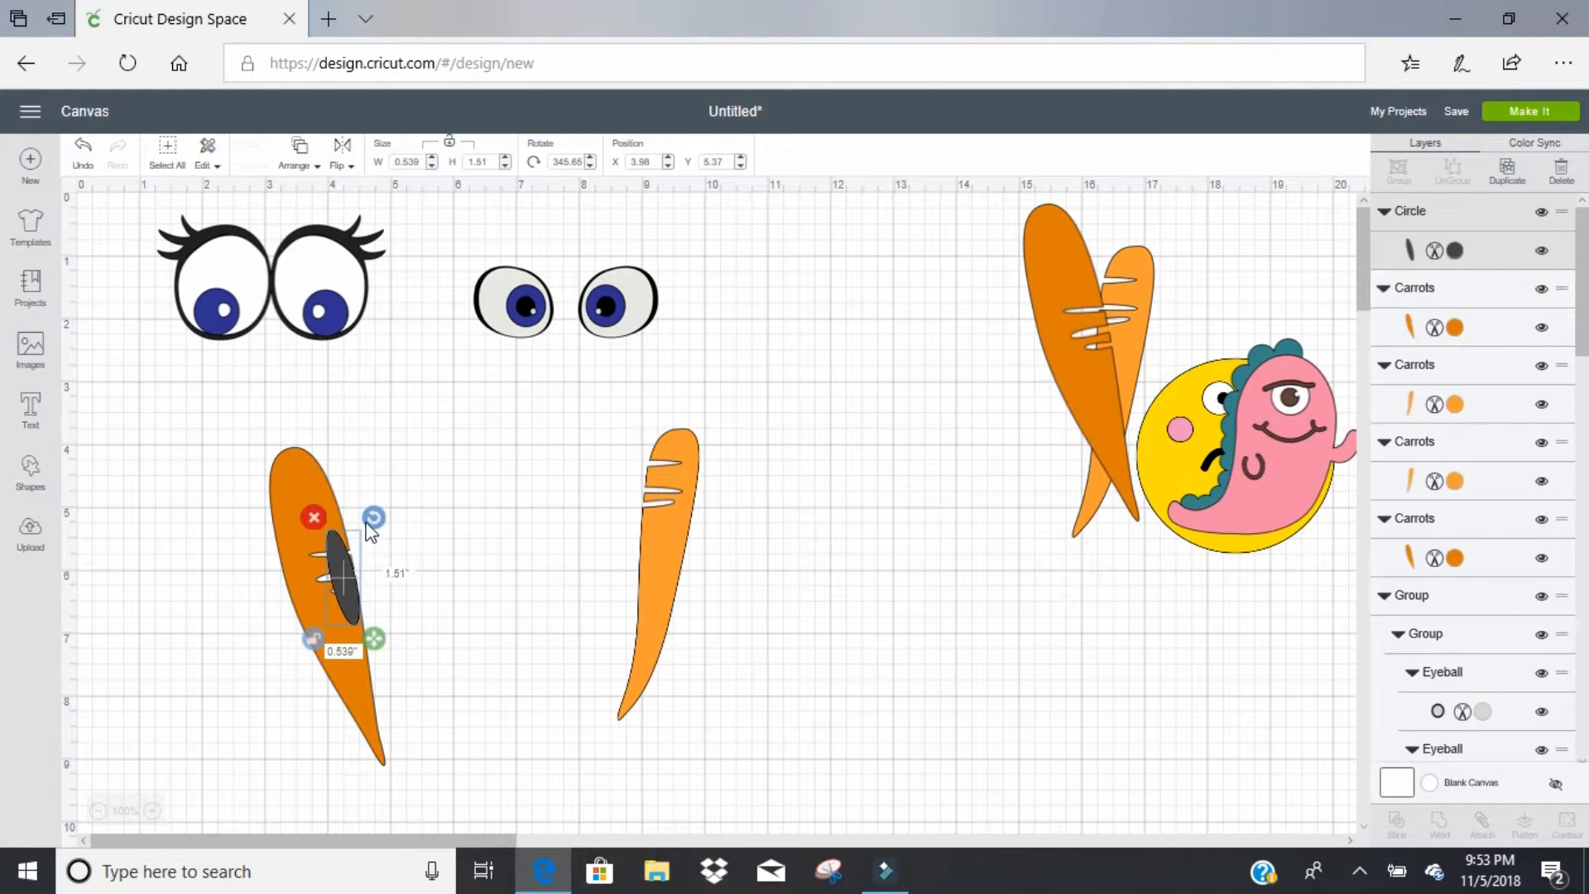
left_click_drag(372, 517, 340, 559)
left_click_drag(340, 559, 340, 559)
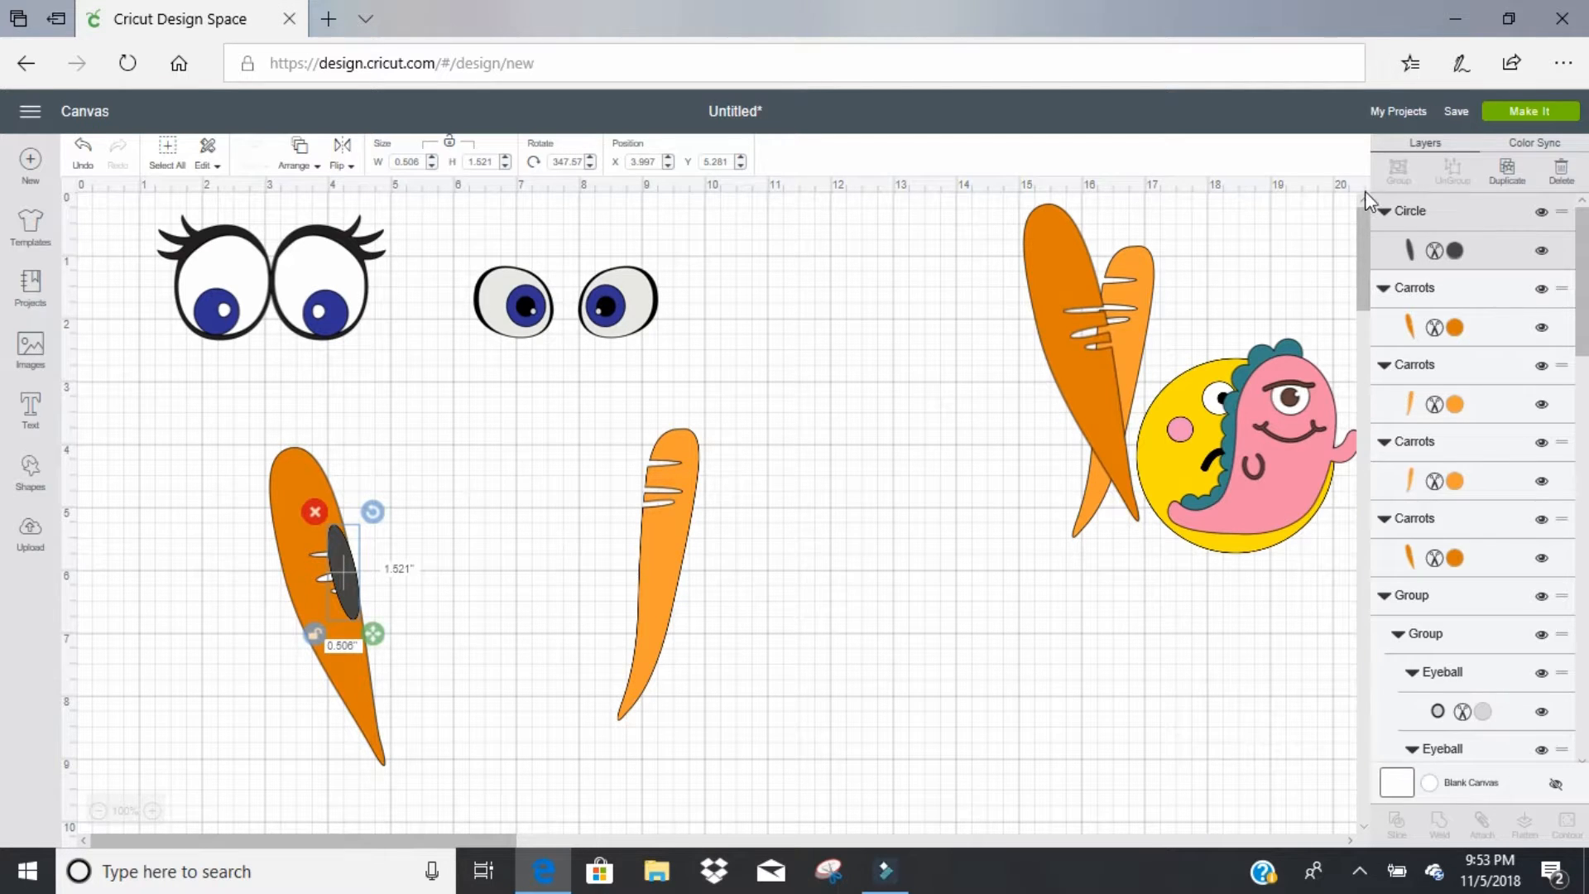
Step: Place a copy of the ellipse, rotated to about 7.8°, over the light carrot's edge slits and weld it to that carrot
left_click(1508, 172)
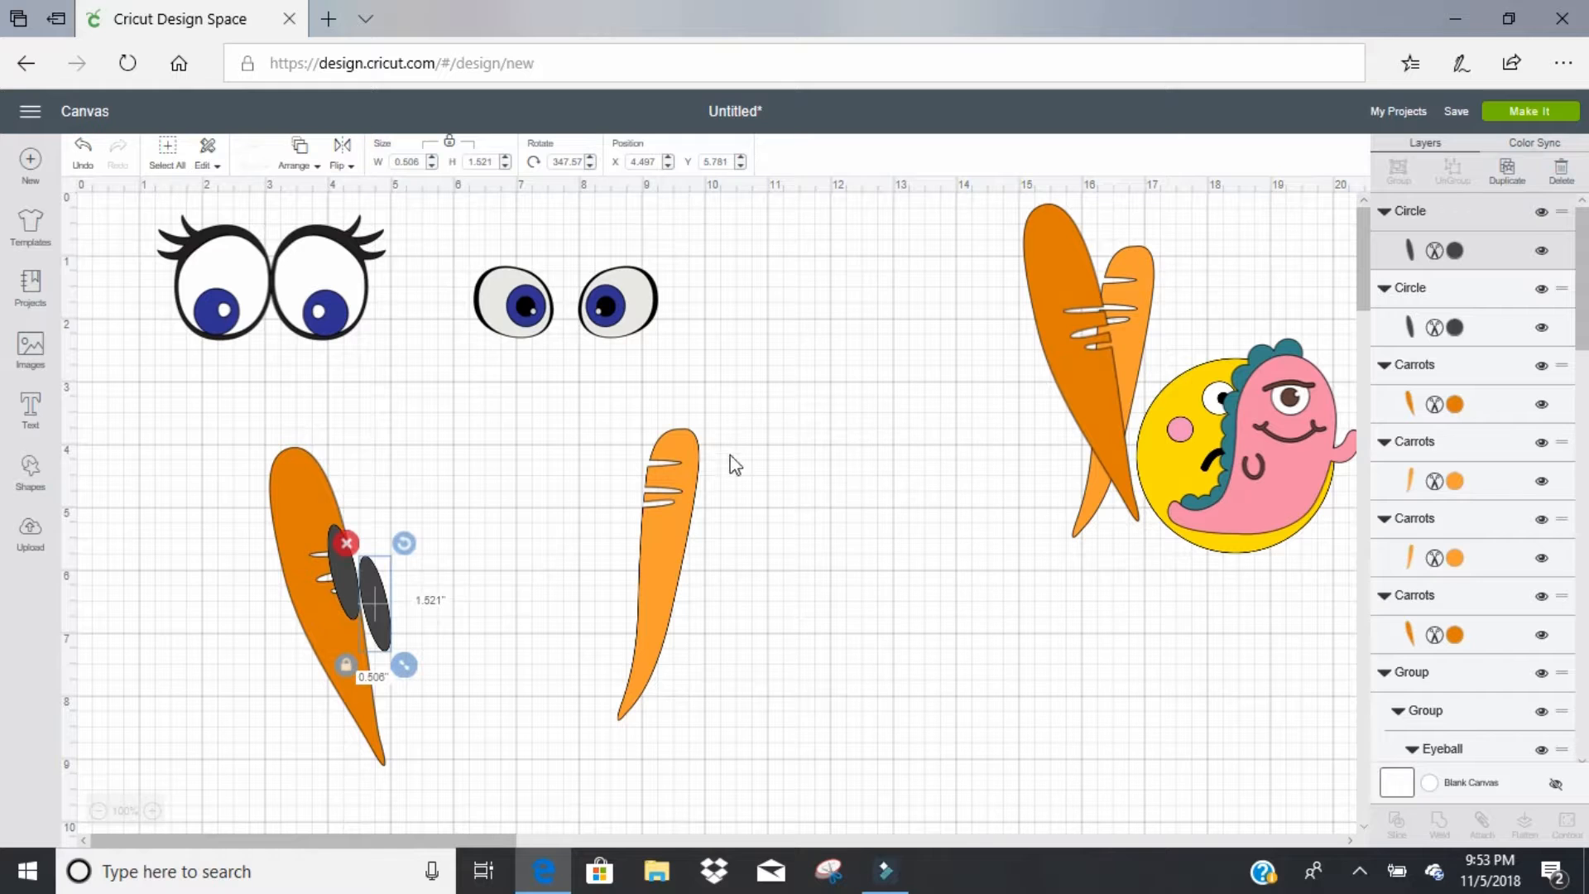
left_click_drag(374, 583, 655, 501)
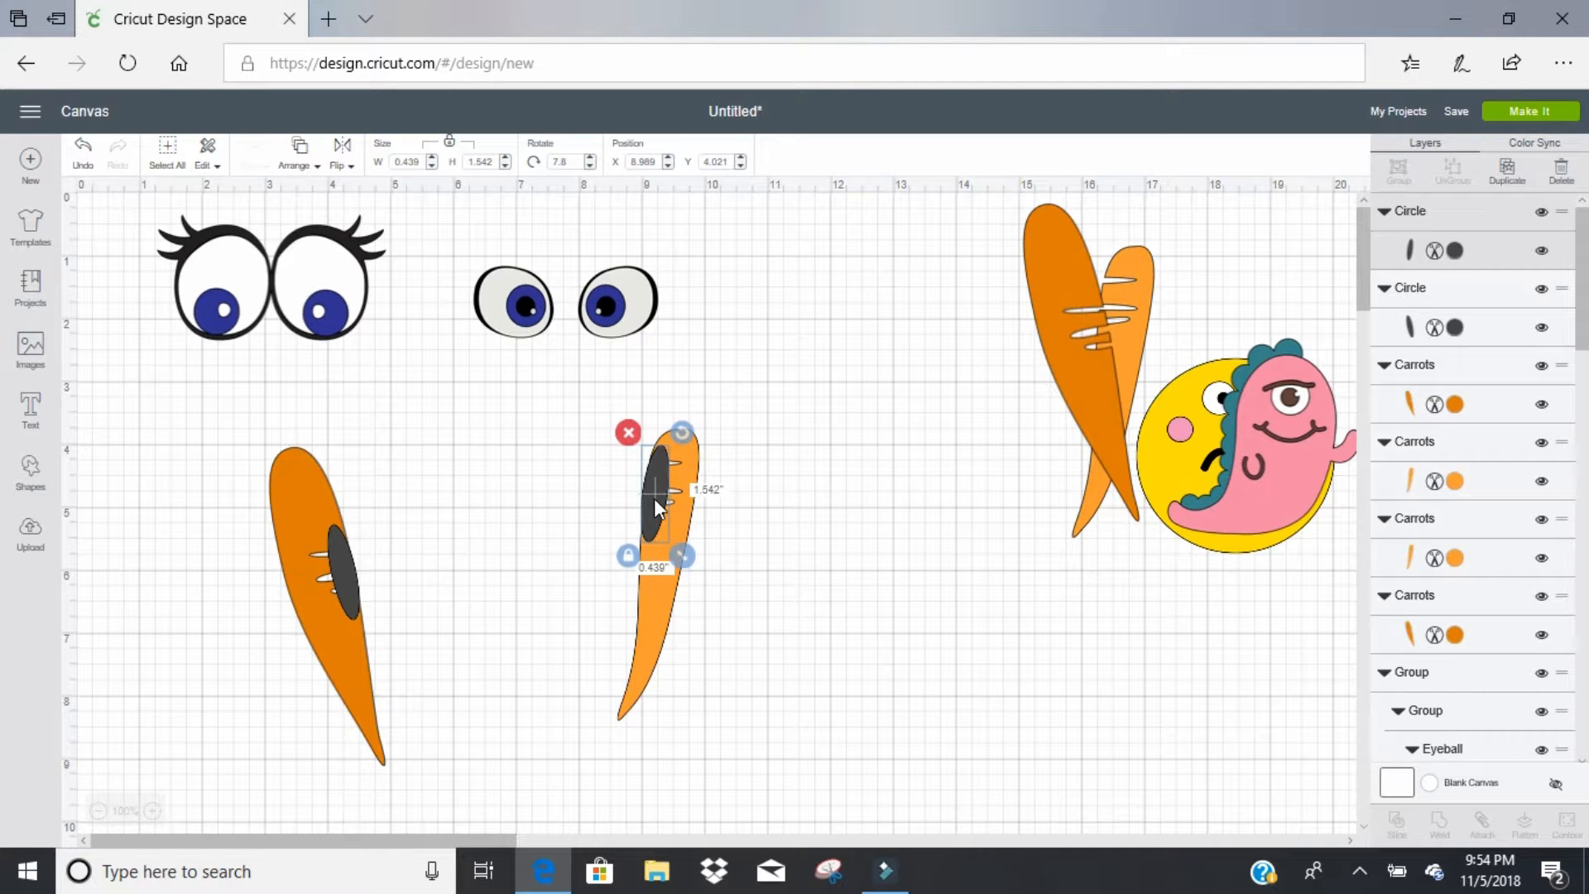
left_click(599, 508)
left_click_drag(596, 509, 718, 543)
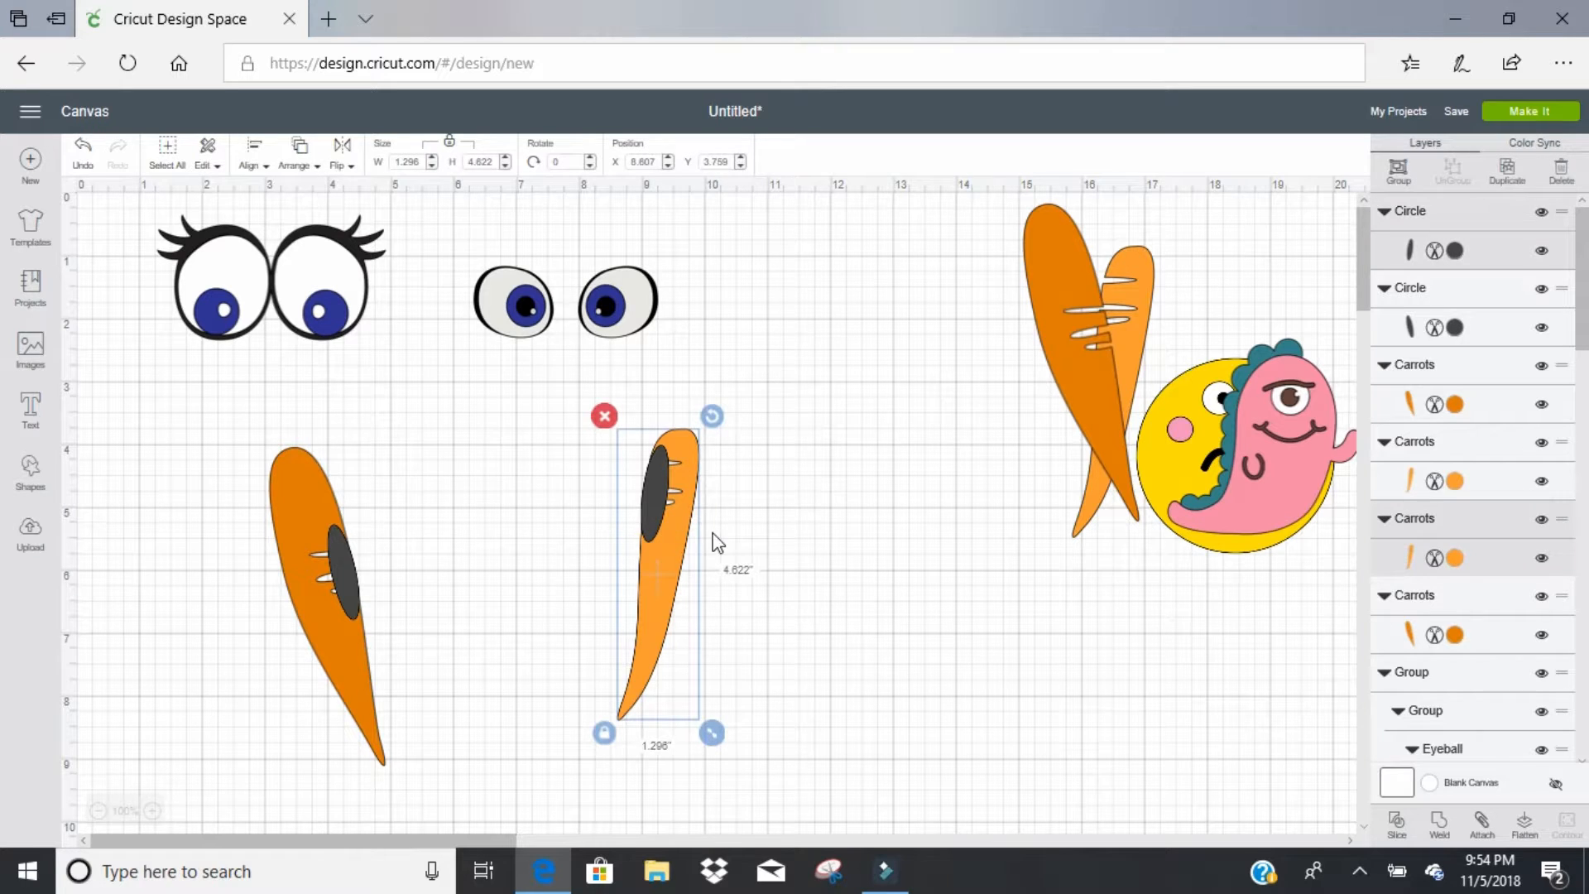
left_click(1431, 825)
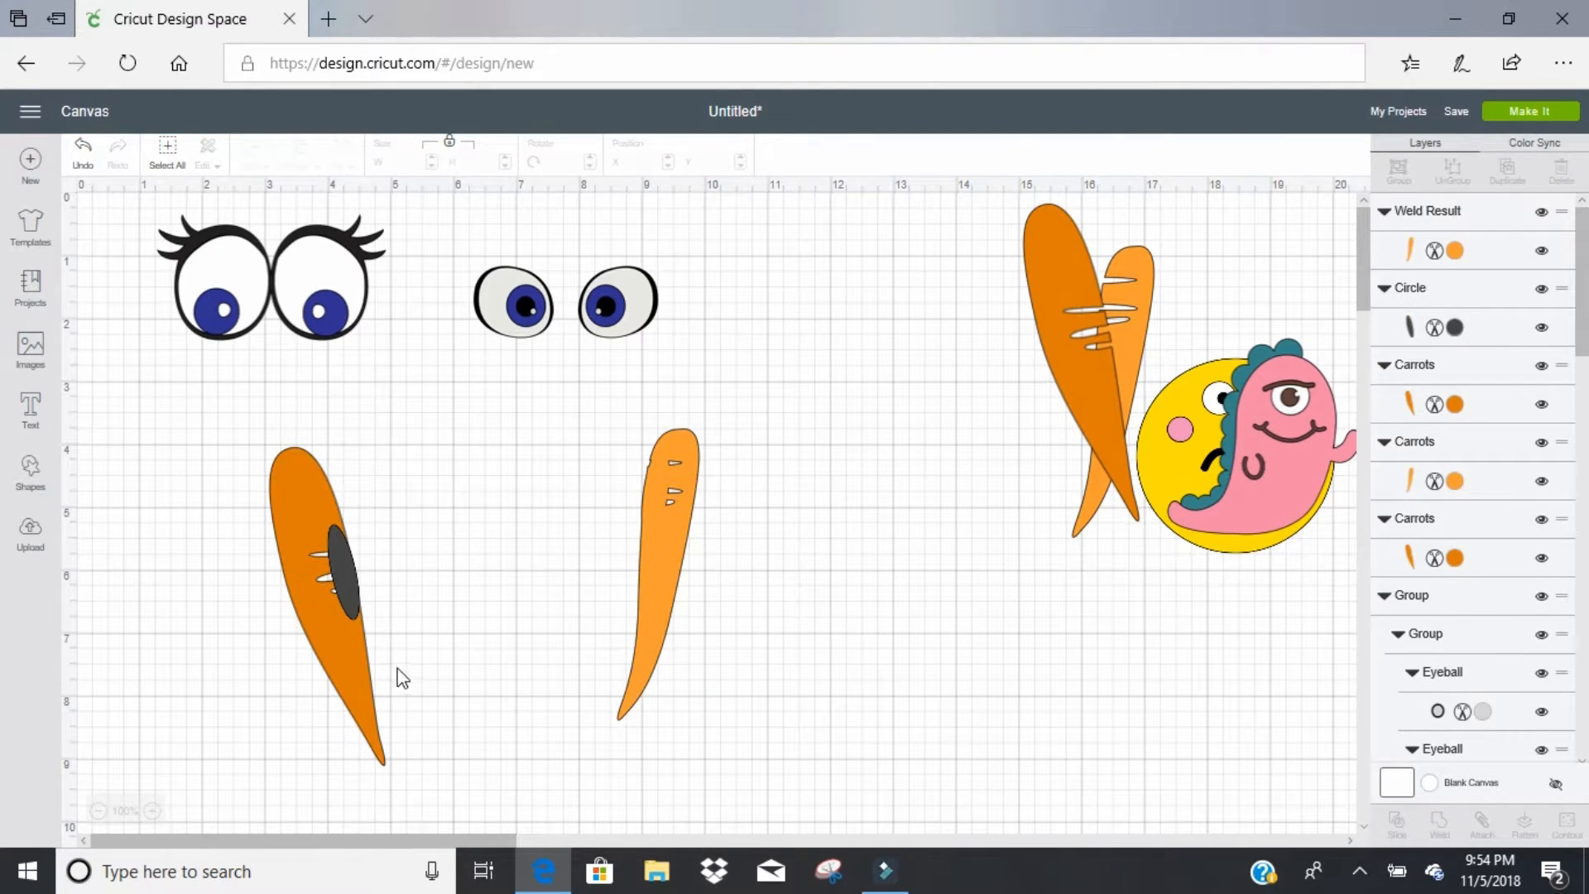
Step: Weld the other ellipse to the dark carrot and hide the three leftover slit contours
left_click_drag(409, 534, 254, 643)
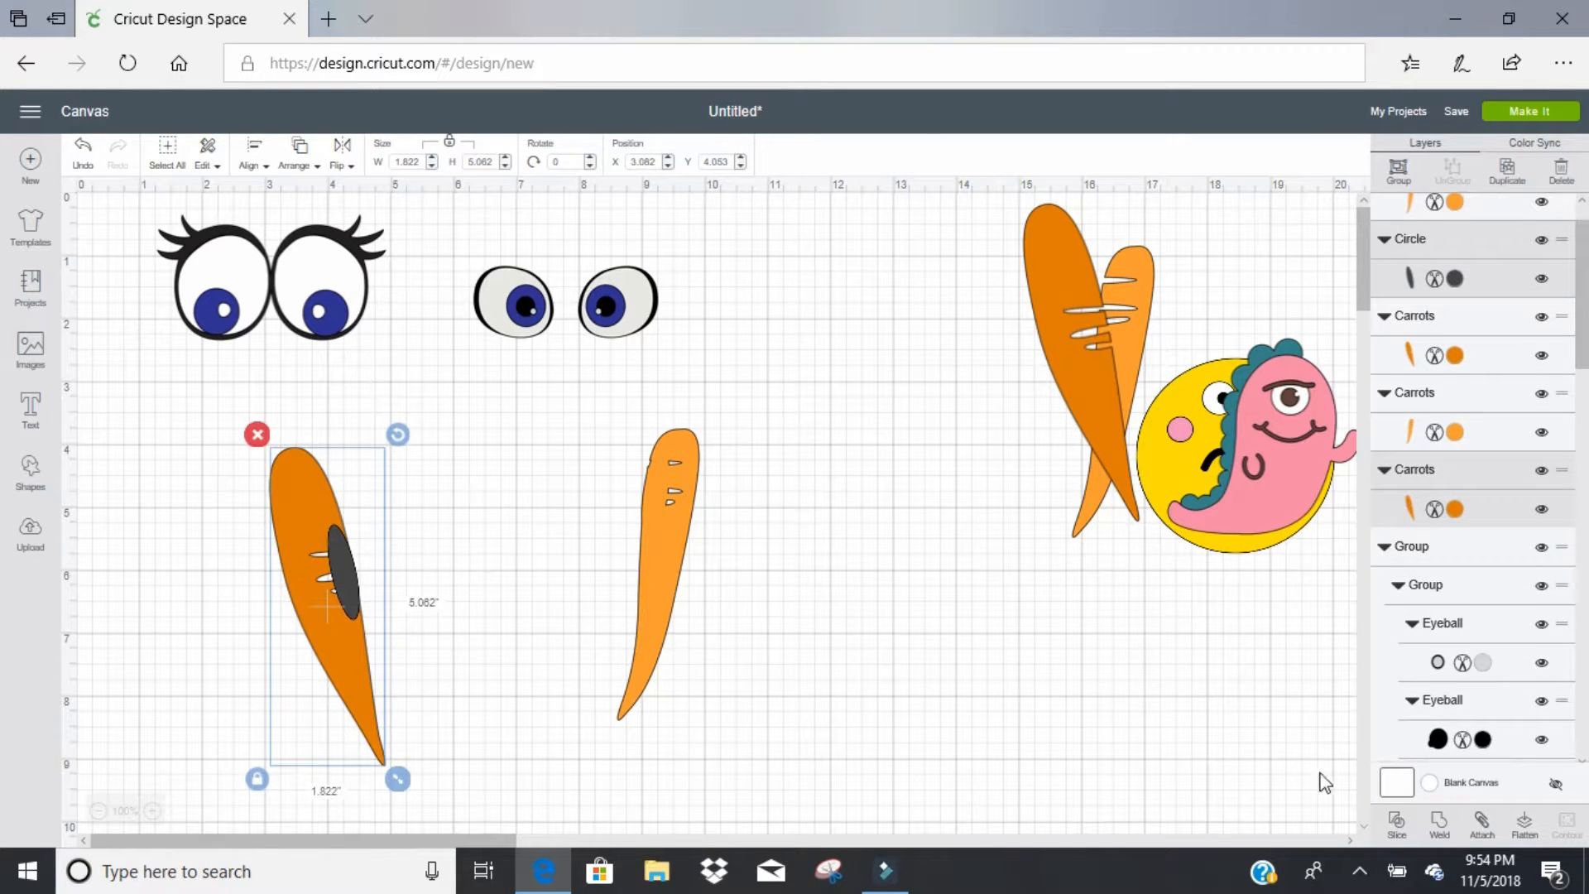
left_click(1443, 822)
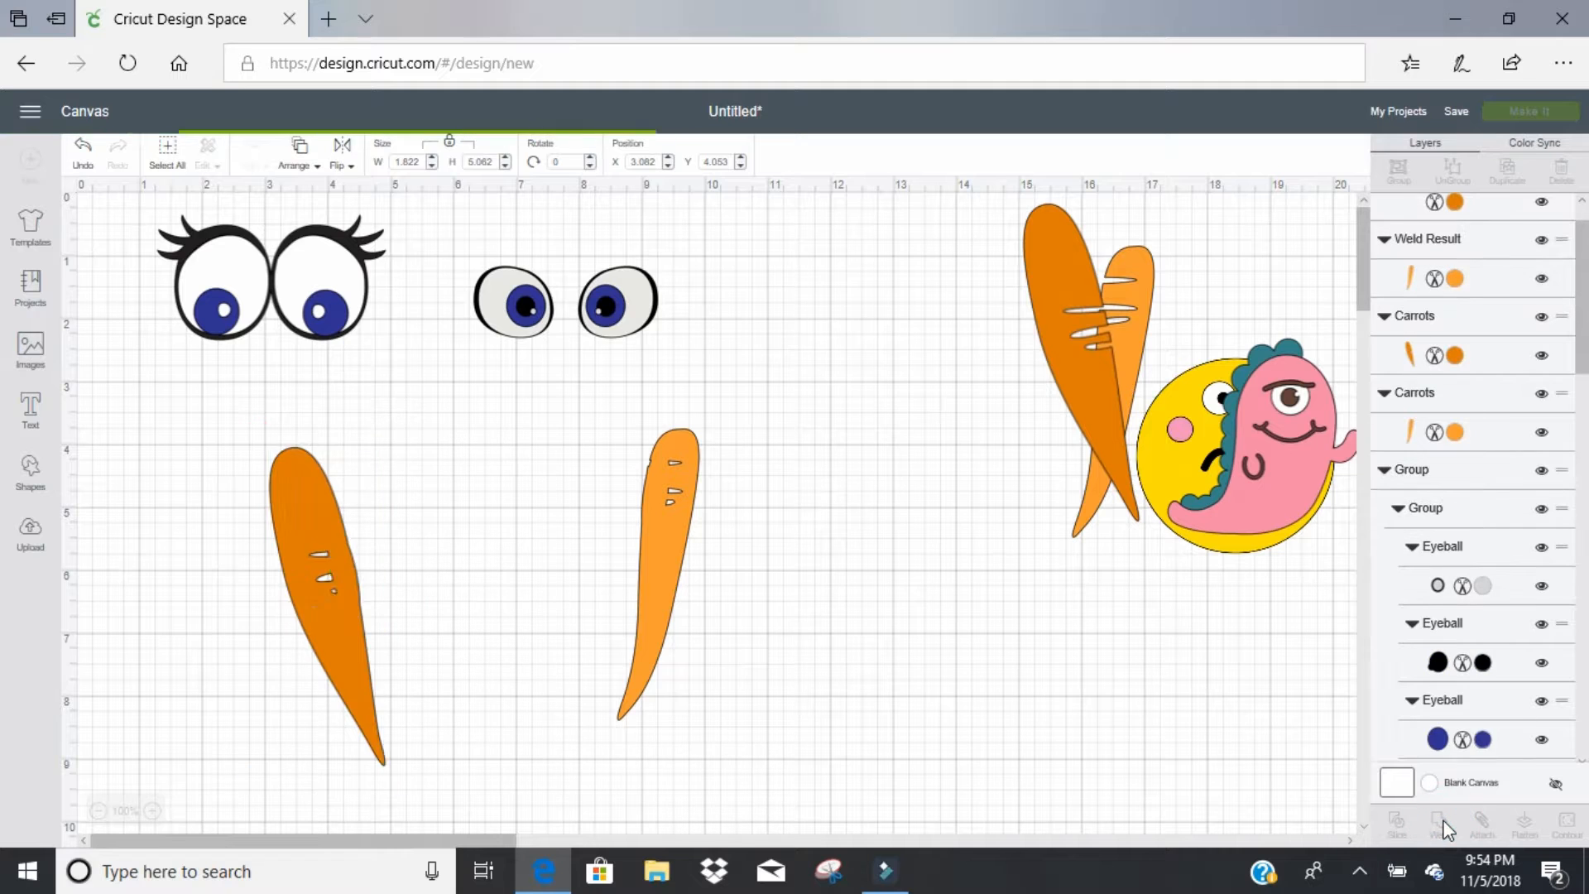
left_click(333, 549)
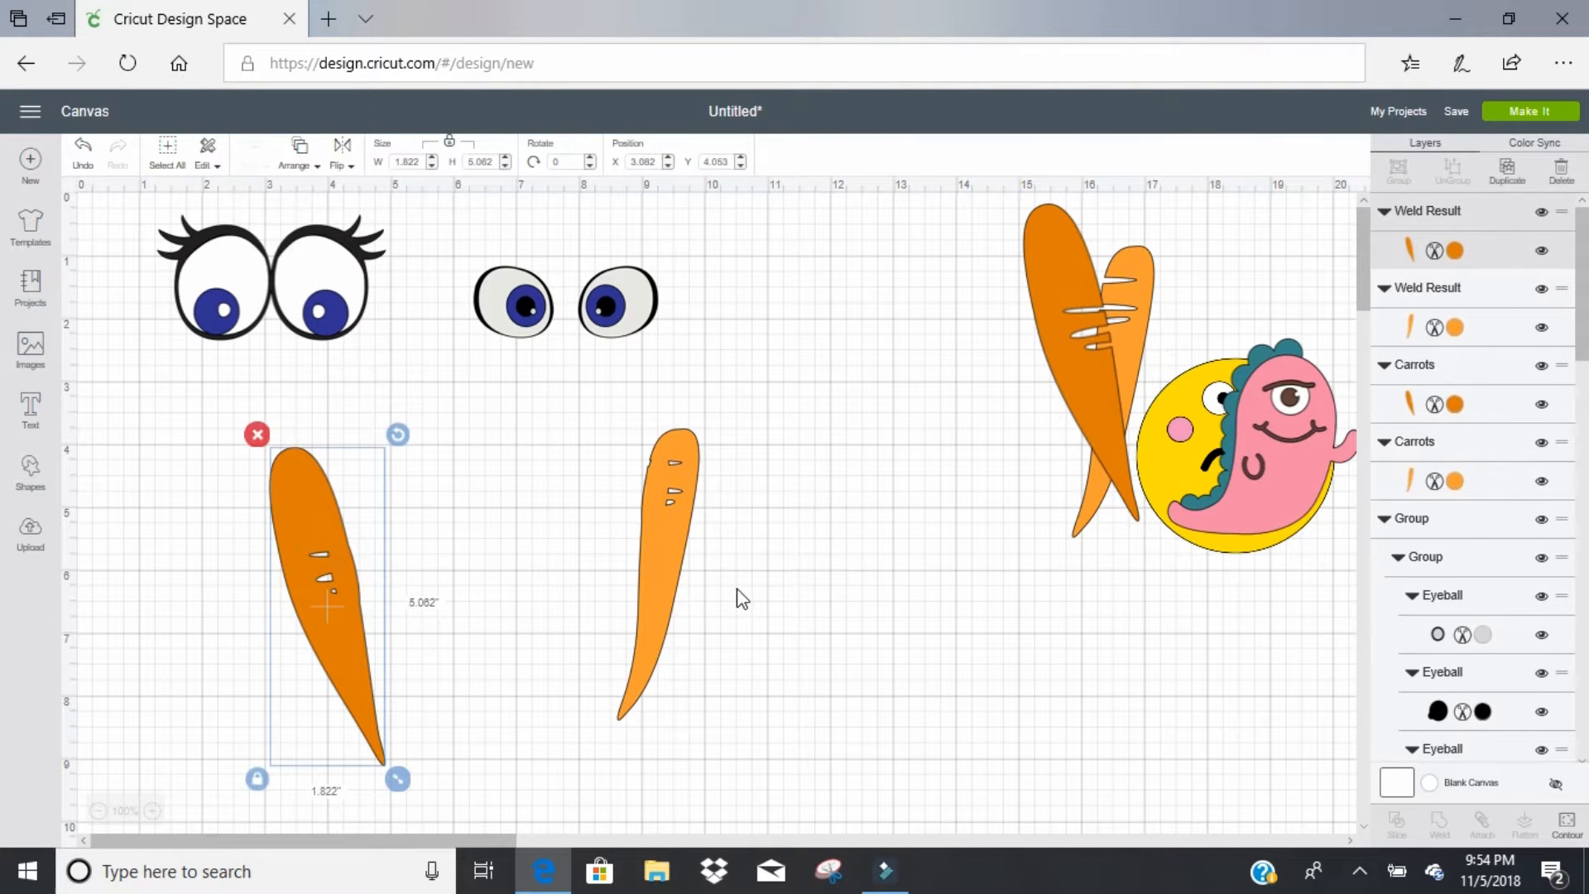
left_click(1567, 822)
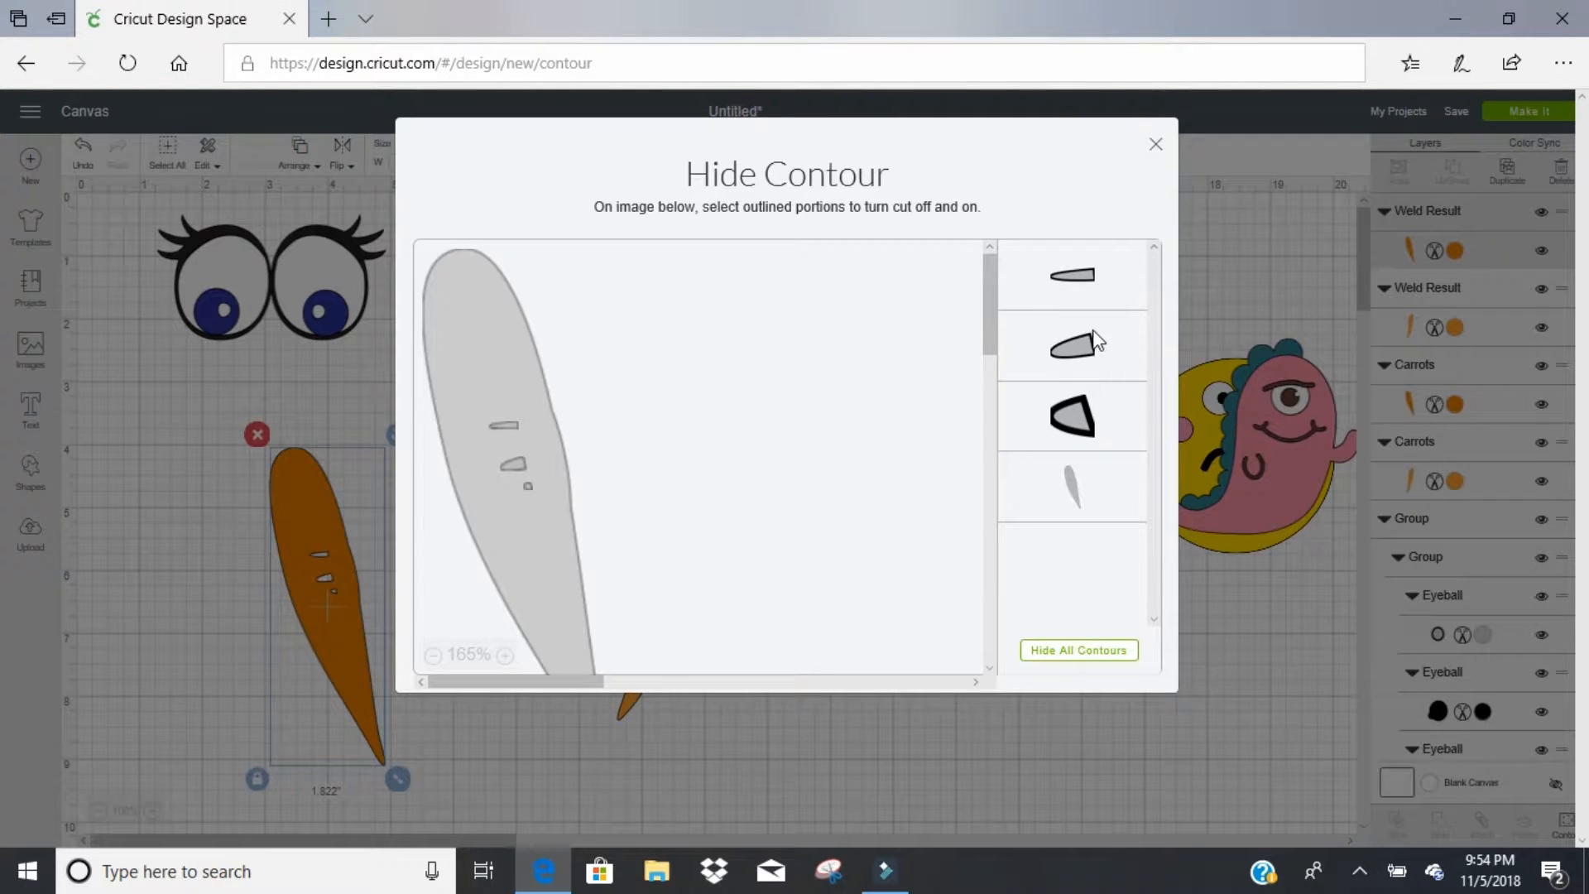
left_click(1099, 424)
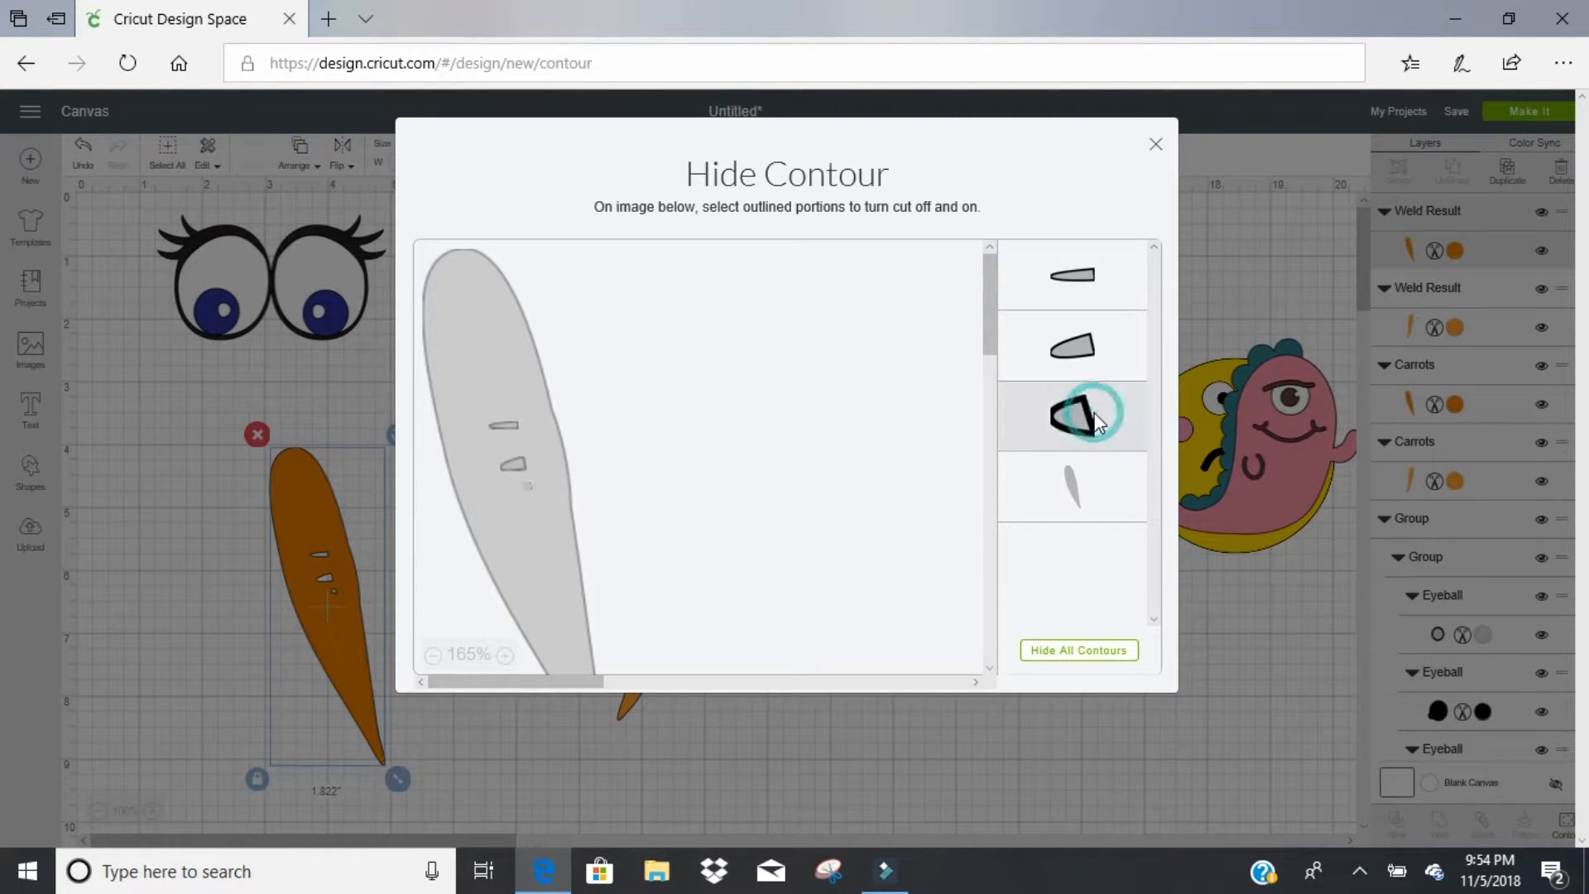
left_click(1110, 356)
left_click(1099, 275)
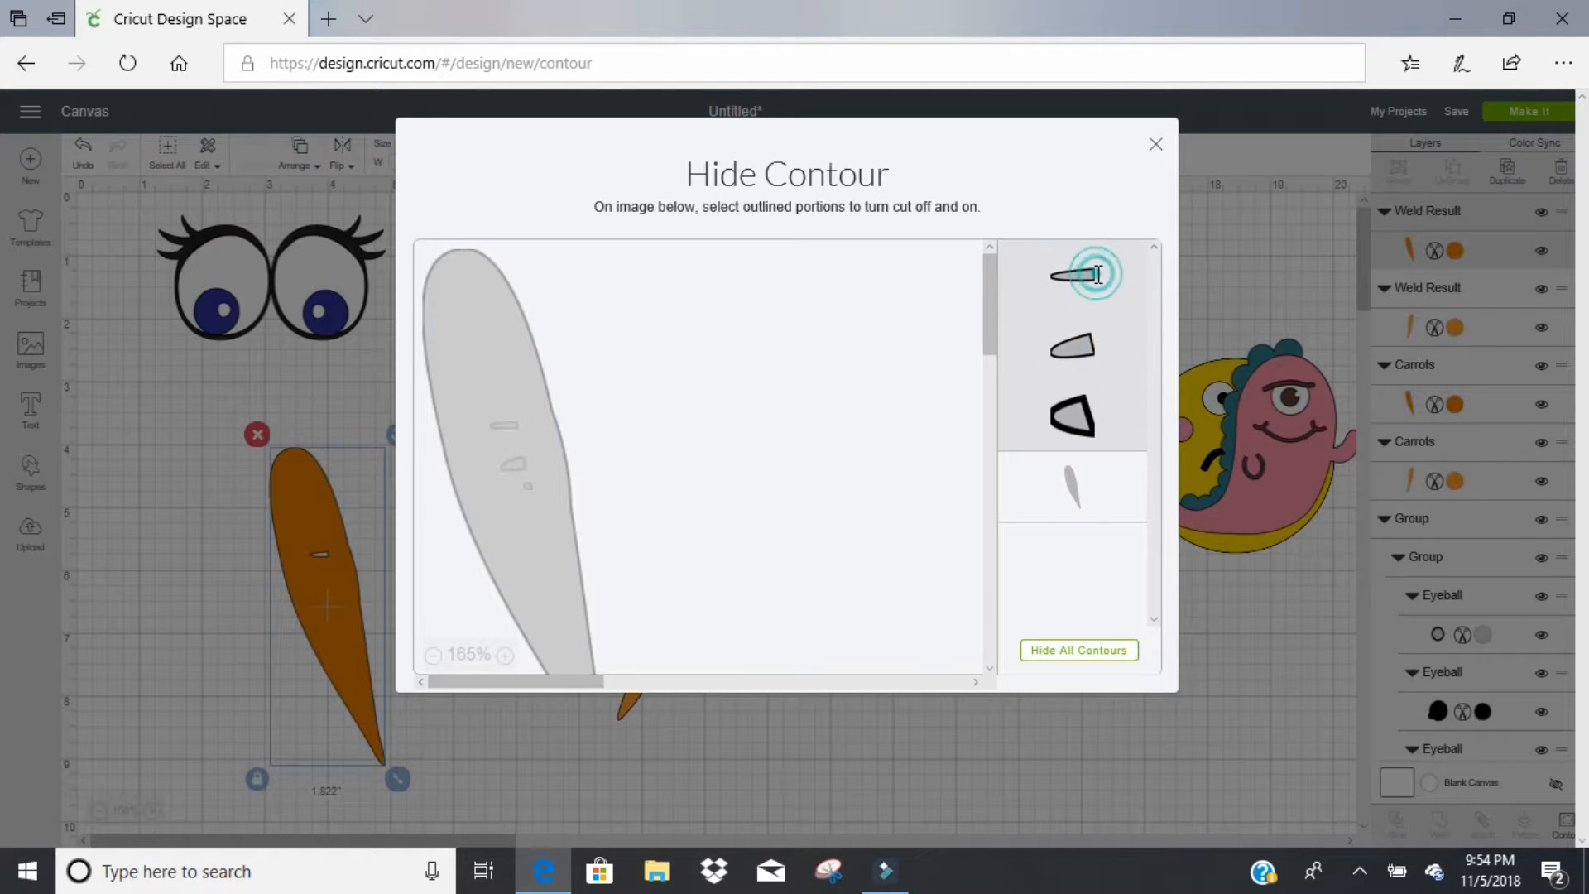
left_click(1158, 148)
Step: Hide the three leftover slit contours on the welded light carrot
left_click(677, 542)
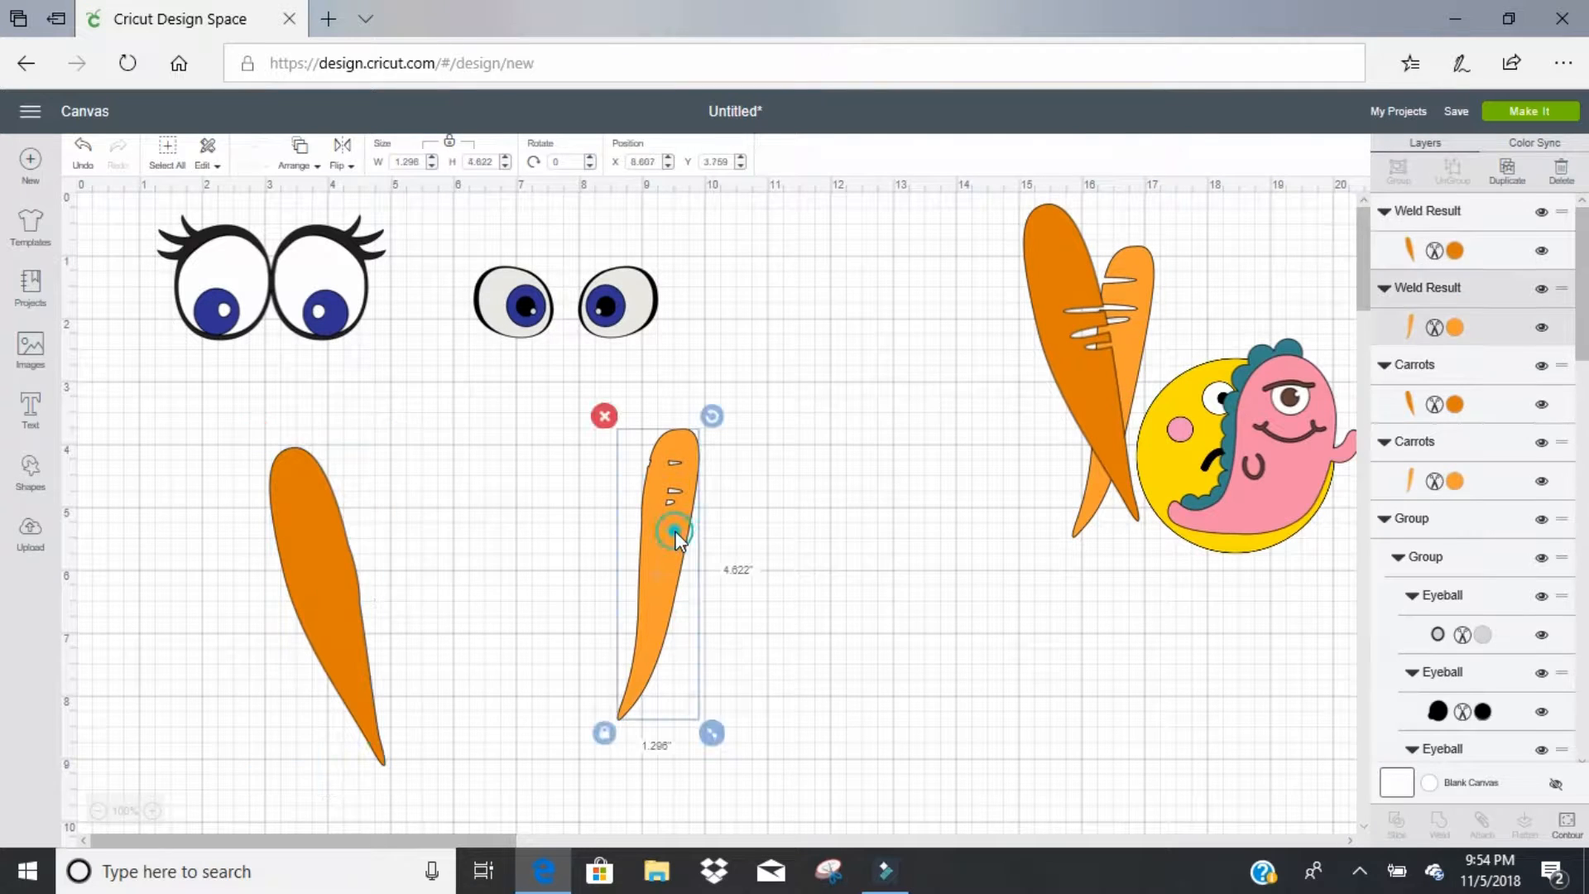
left_click(1567, 824)
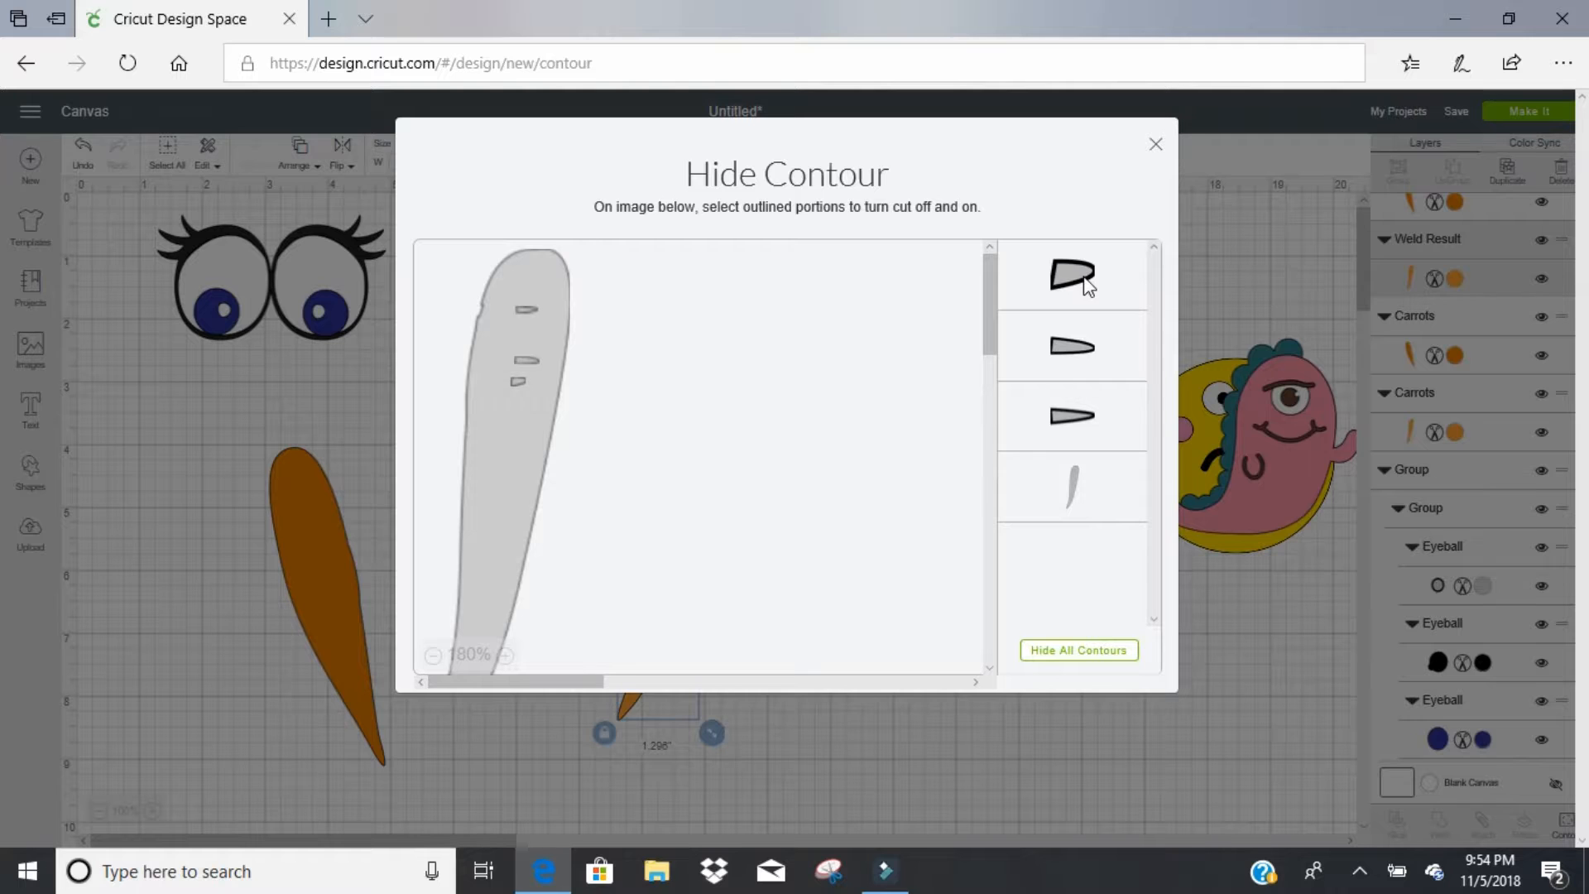
left_click(1086, 285)
left_click(1078, 354)
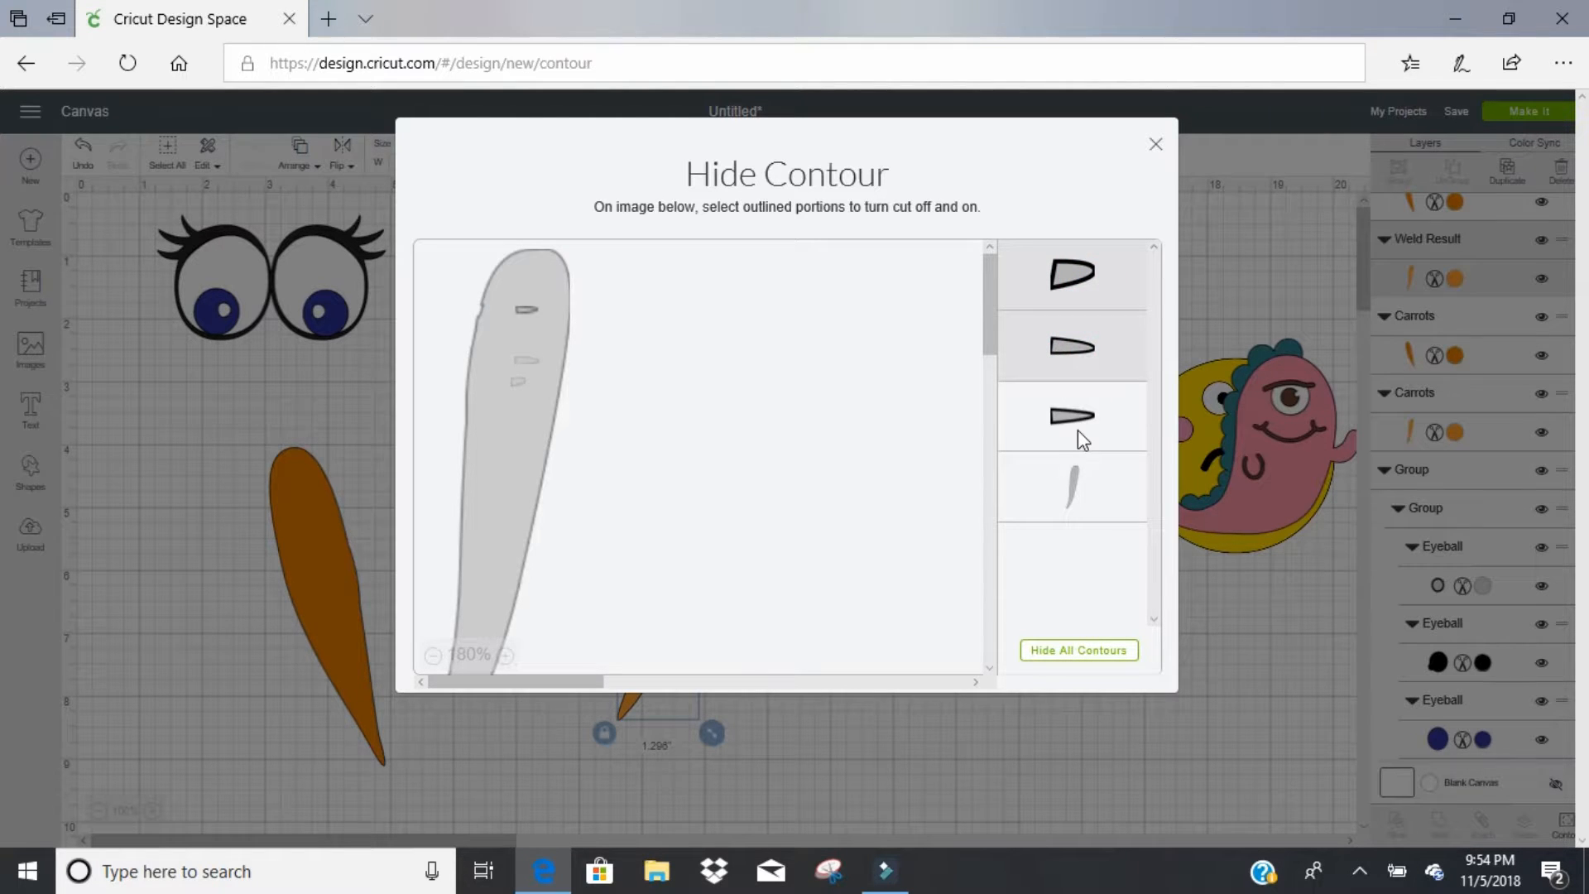
left_click(1077, 430)
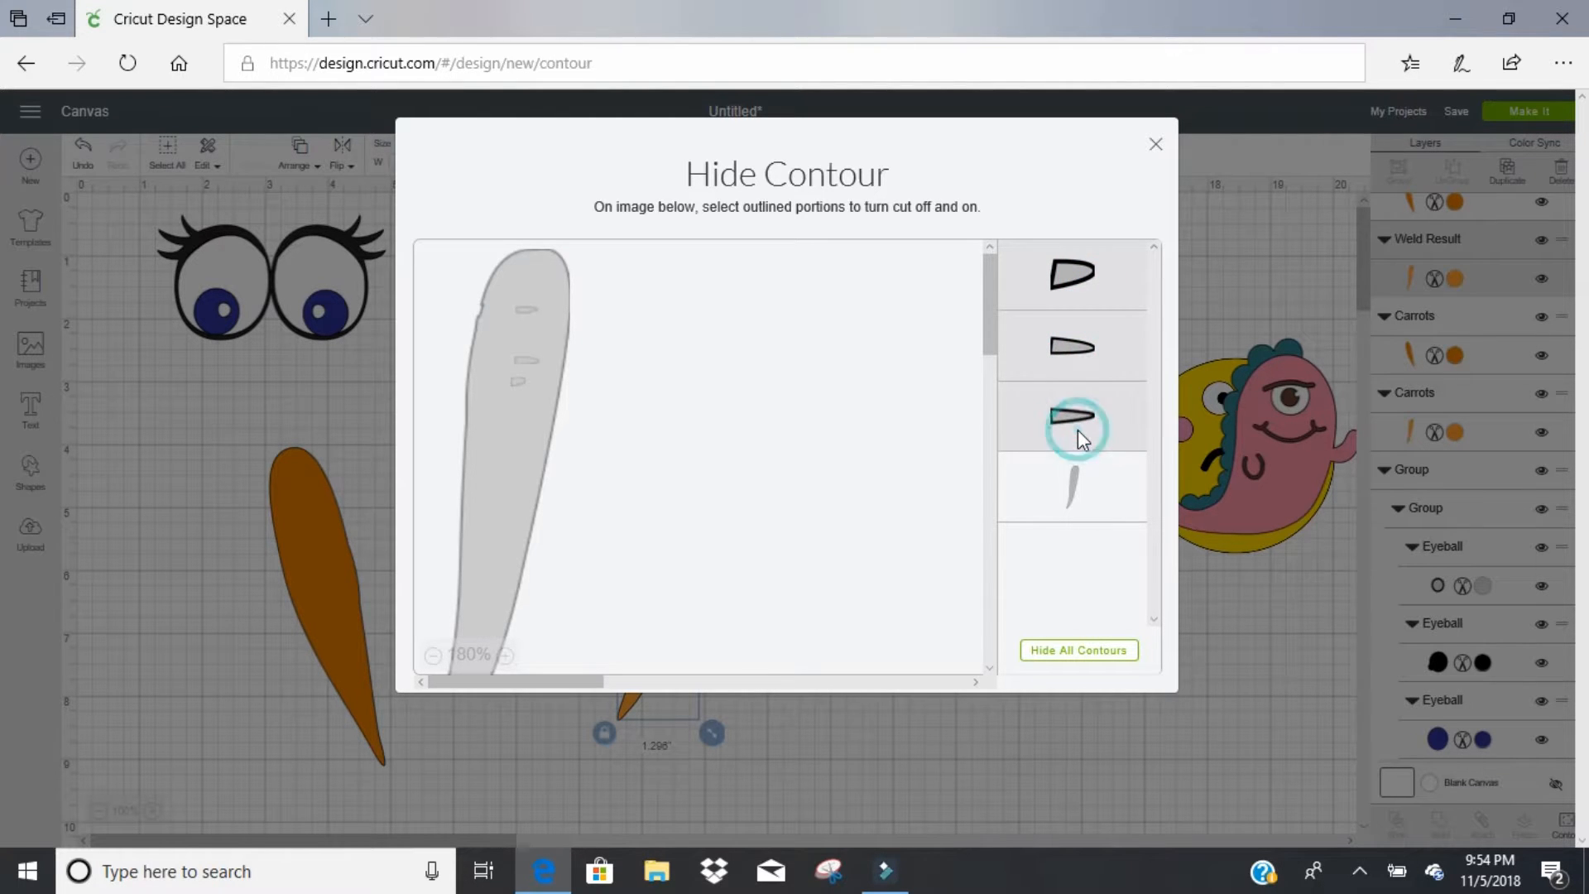
left_click(1152, 146)
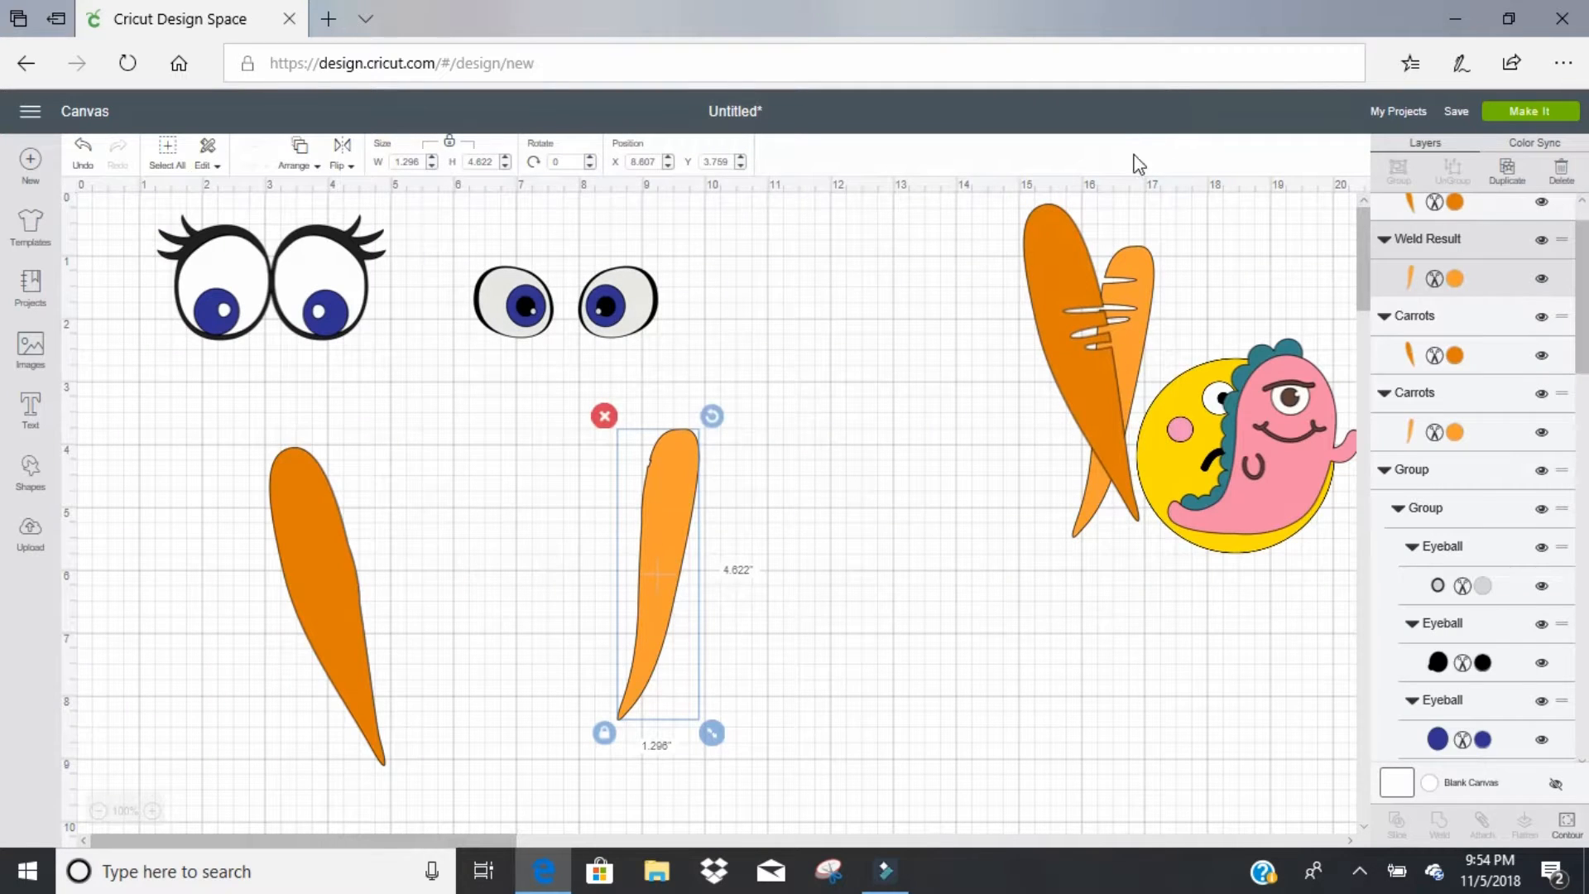
Step: Recolor both welded carrots black
left_click(1457, 278)
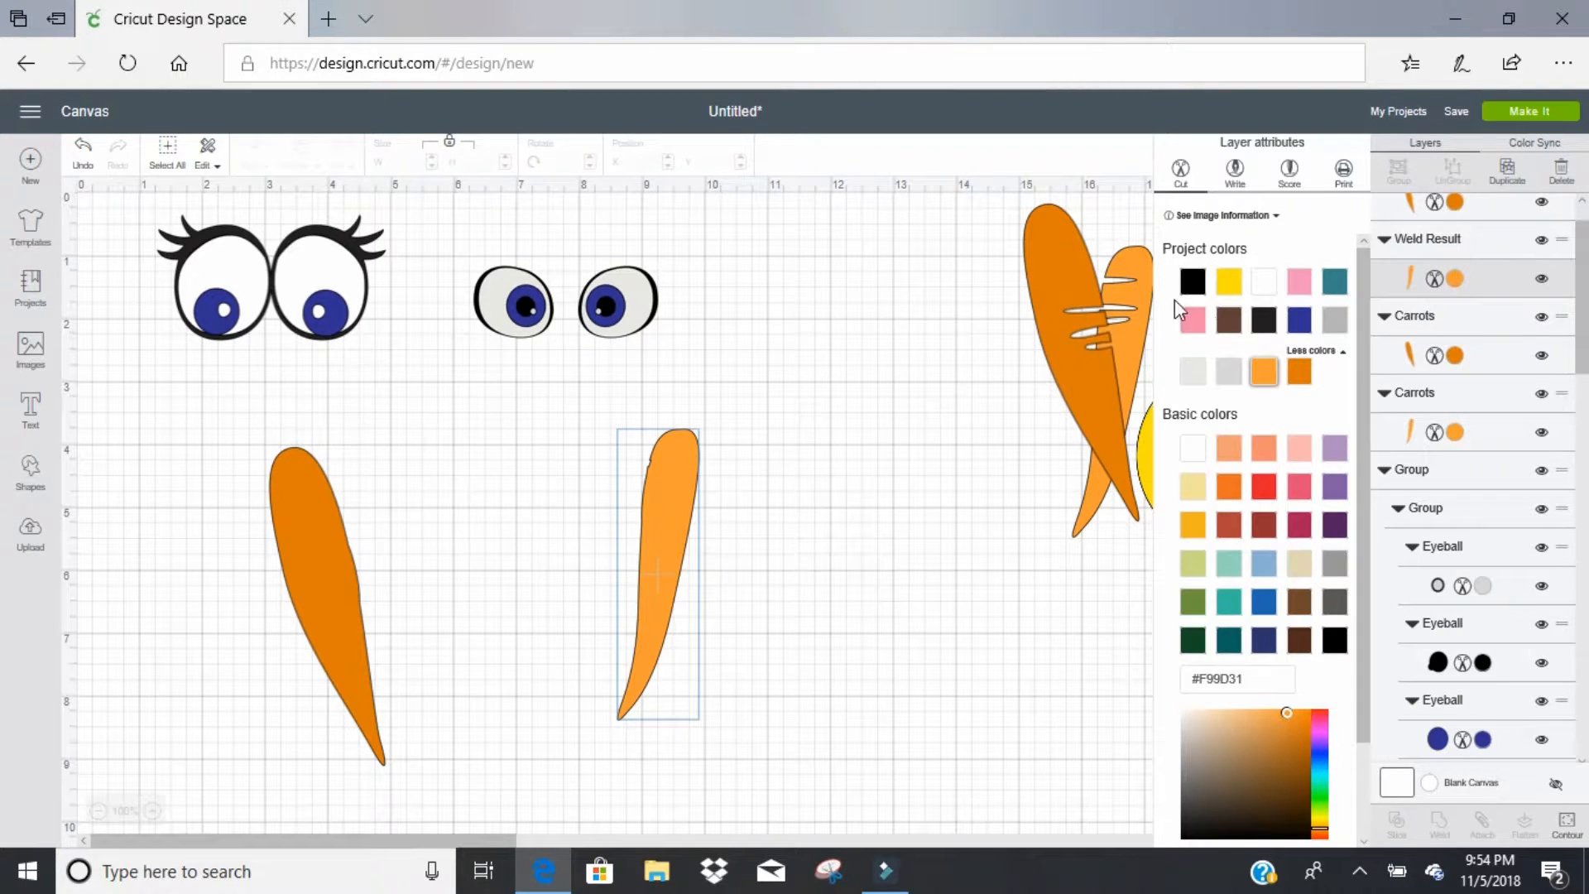
left_click(1192, 282)
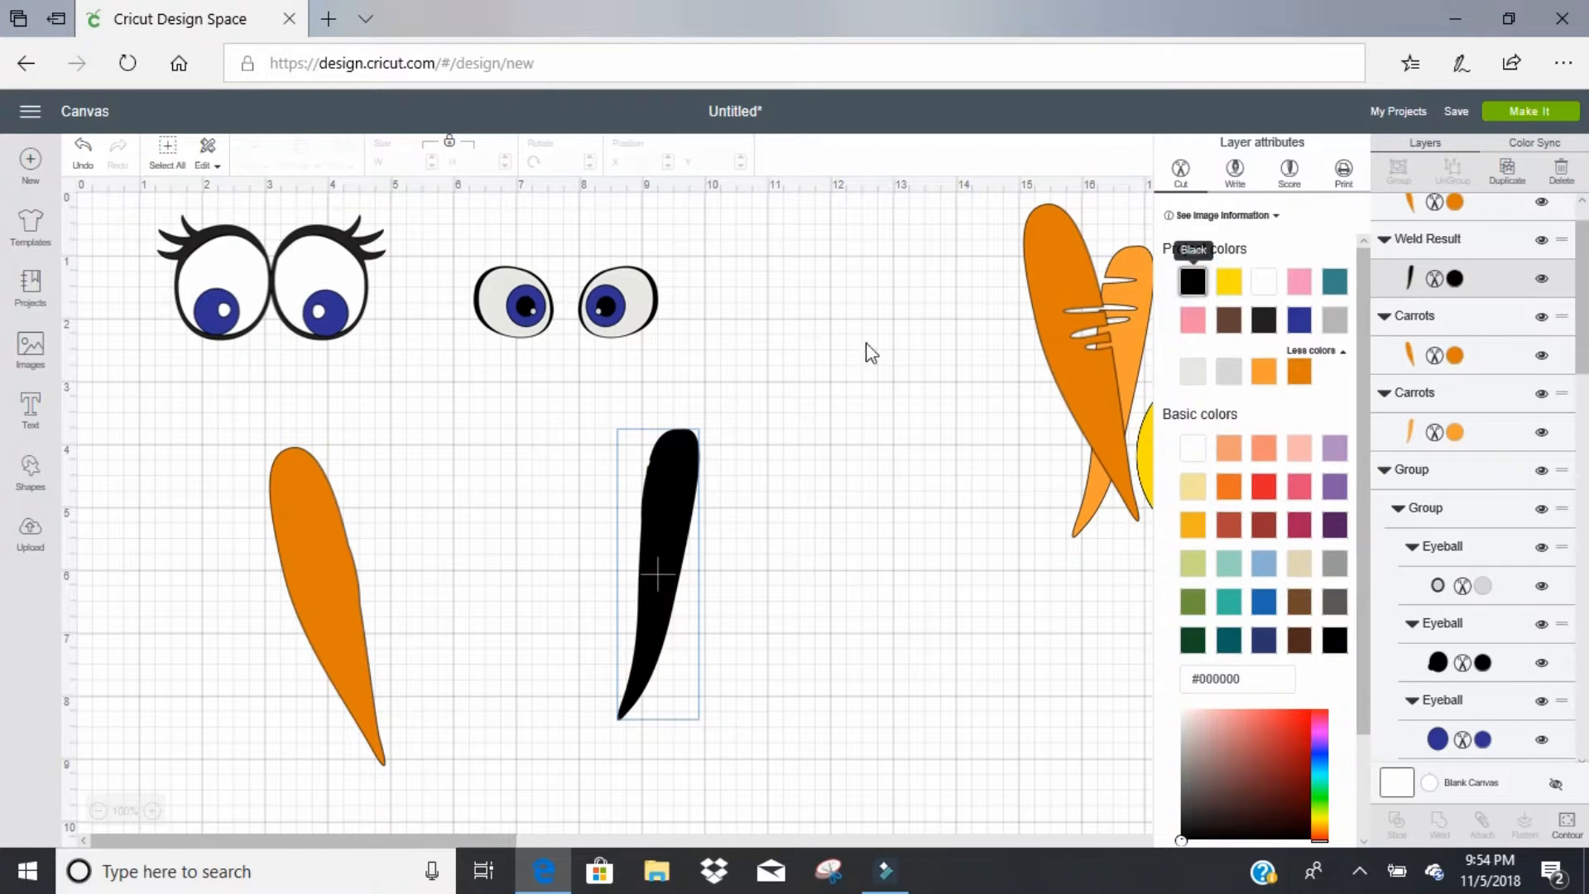
left_click(319, 593)
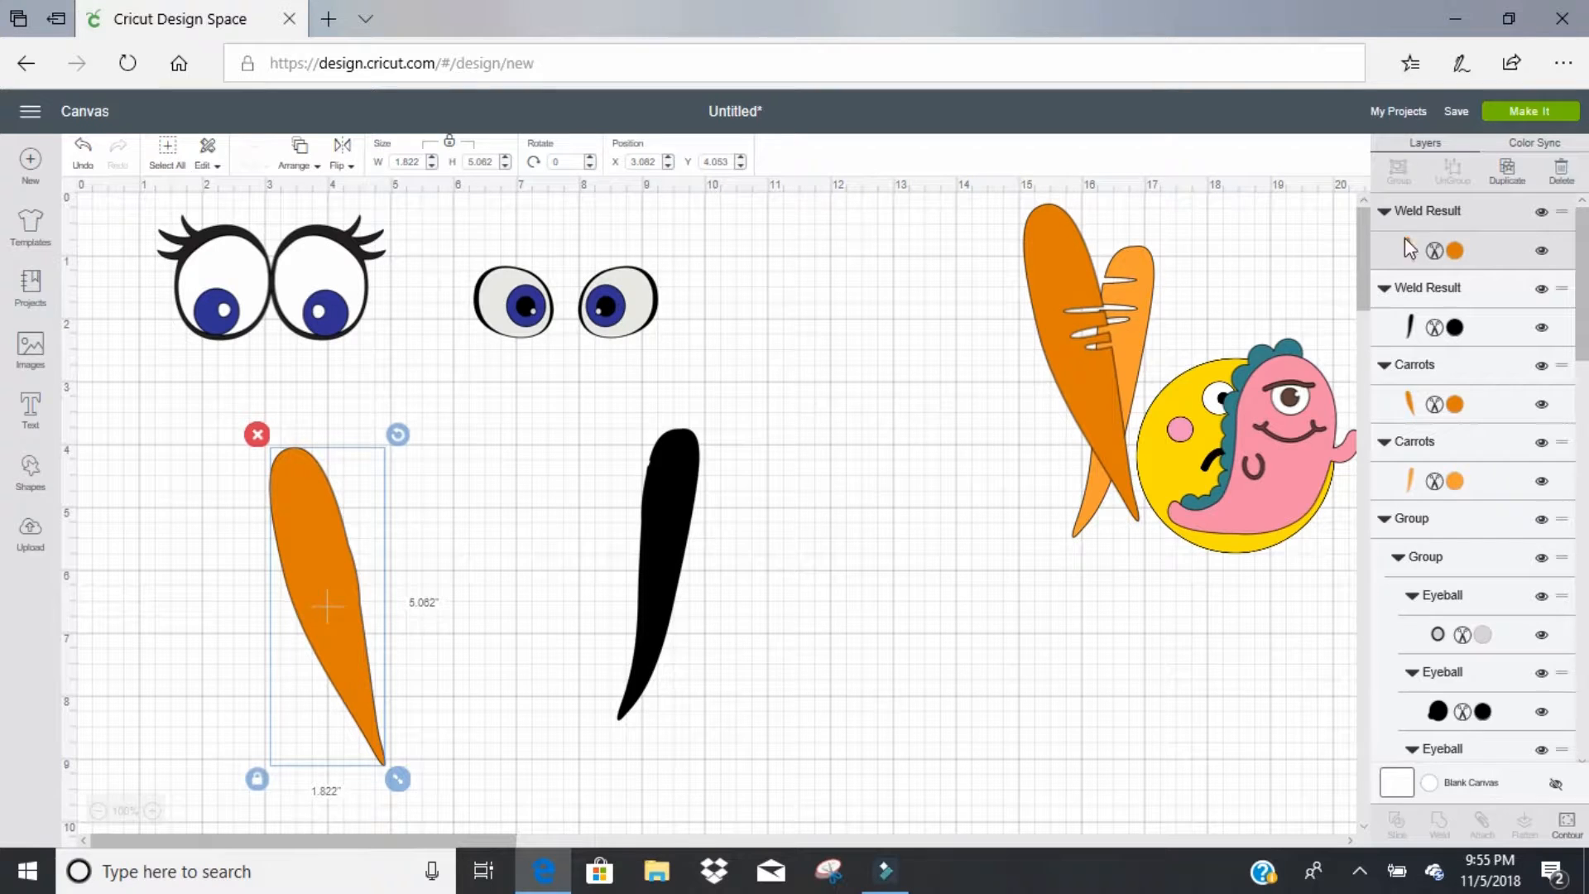
left_click(1456, 250)
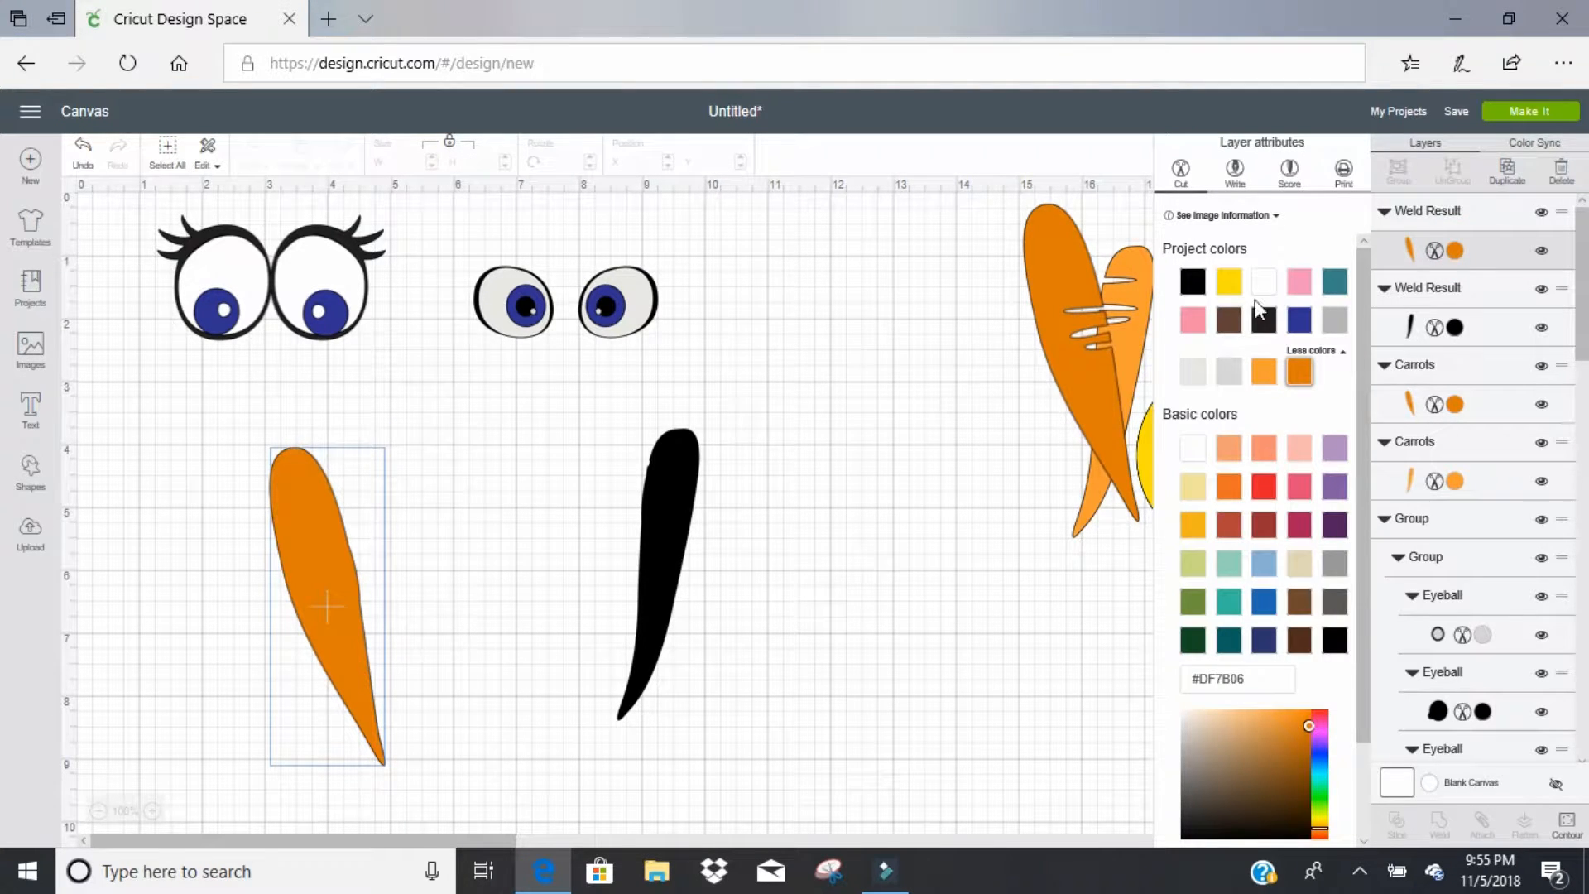
left_click(1194, 283)
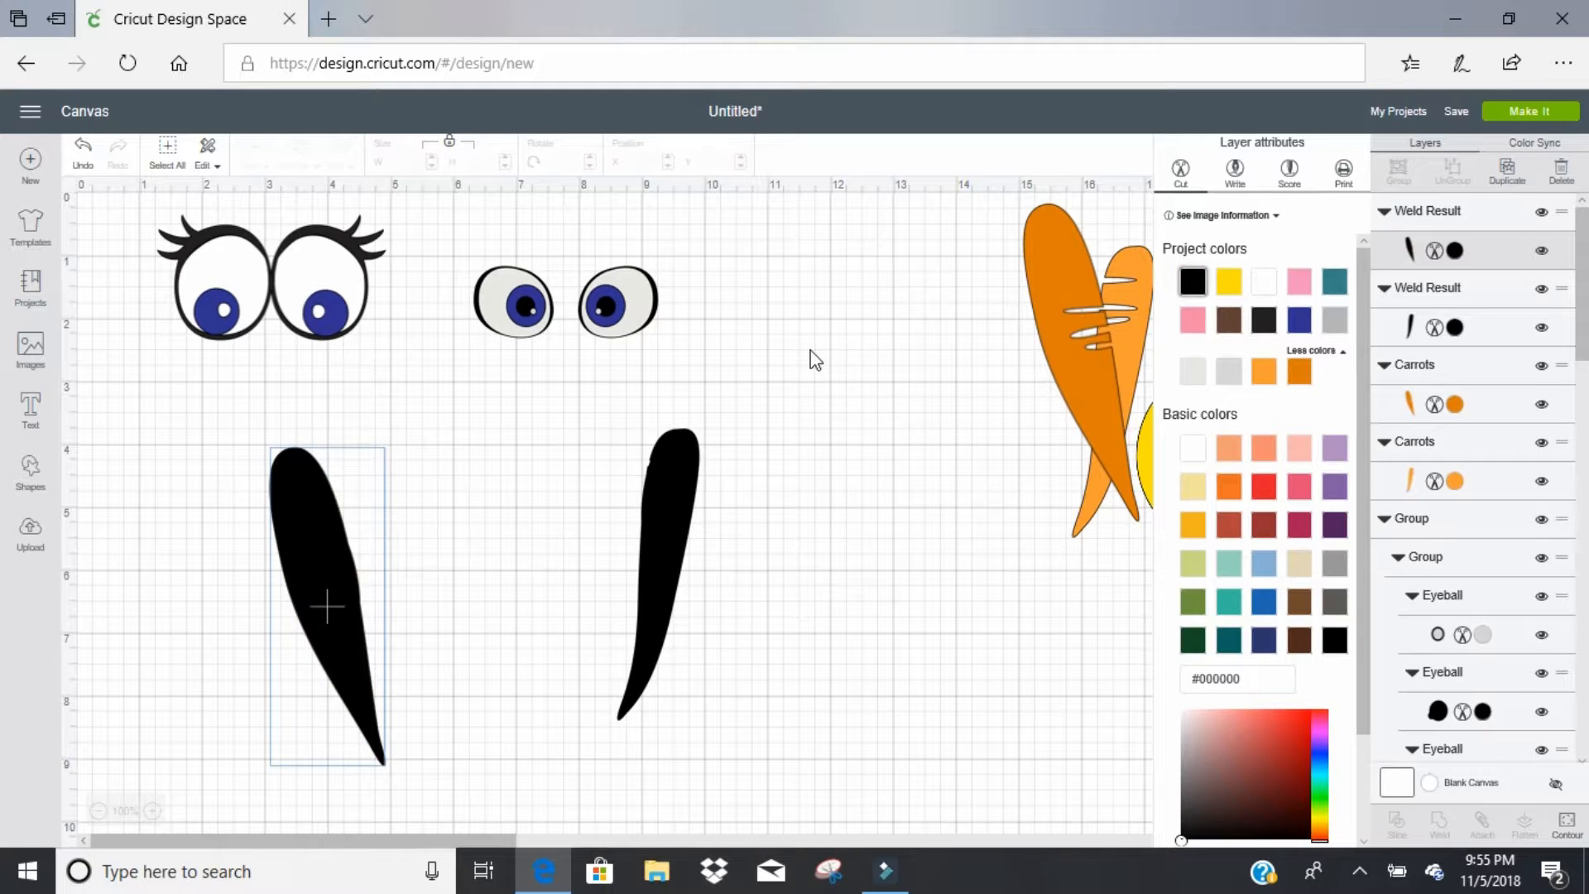
left_click(792, 468)
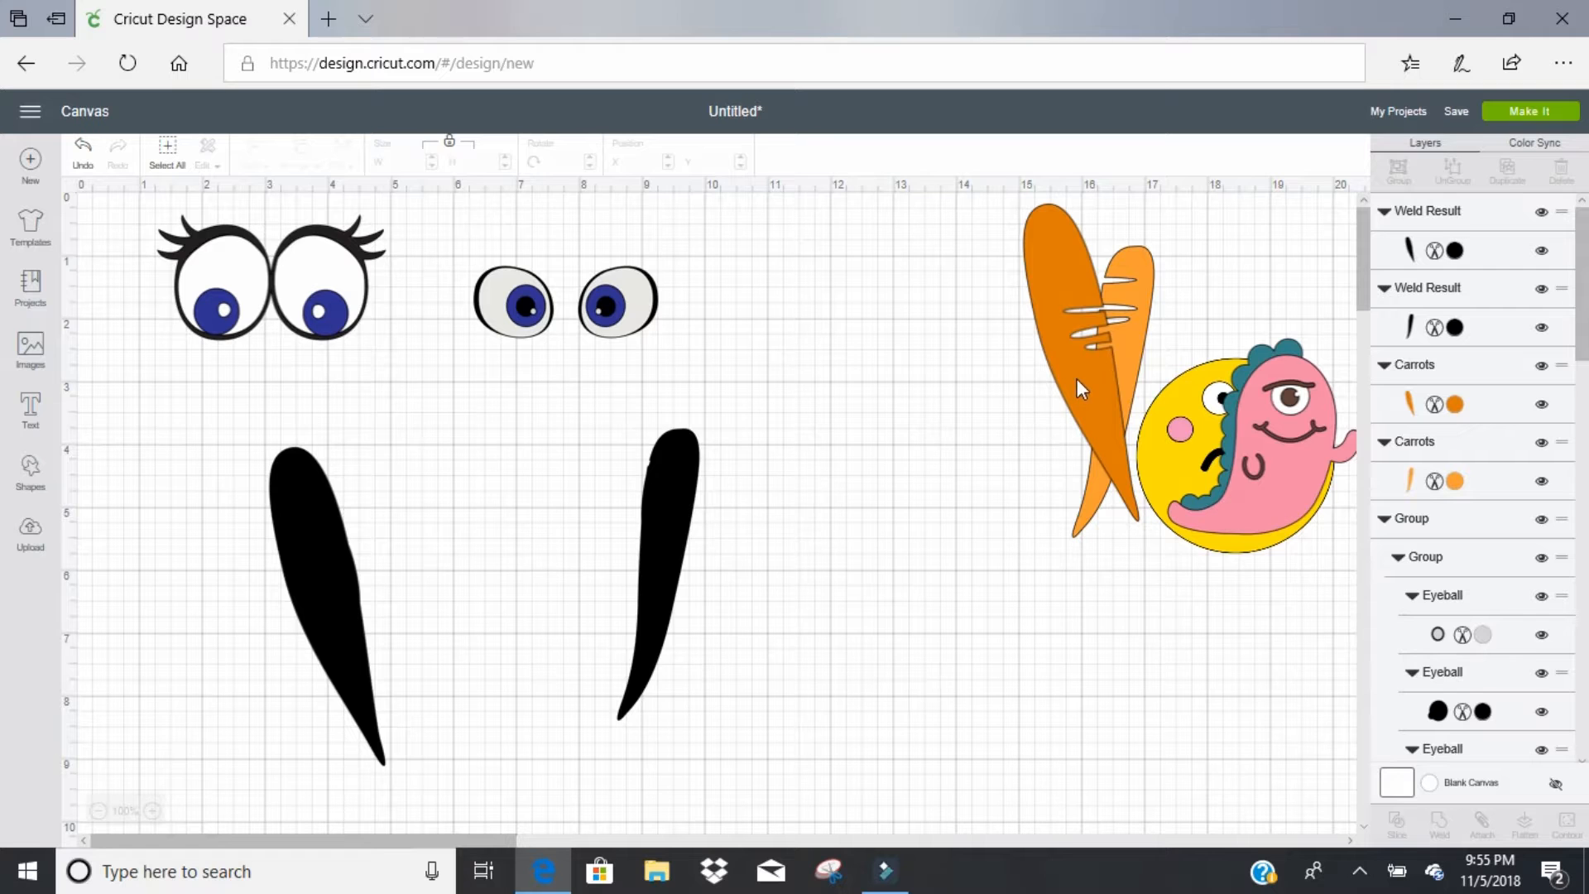
Step: Bring the dark orange carrot copy to the front and center it on its matching black carrot
left_click_drag(1081, 368, 396, 603)
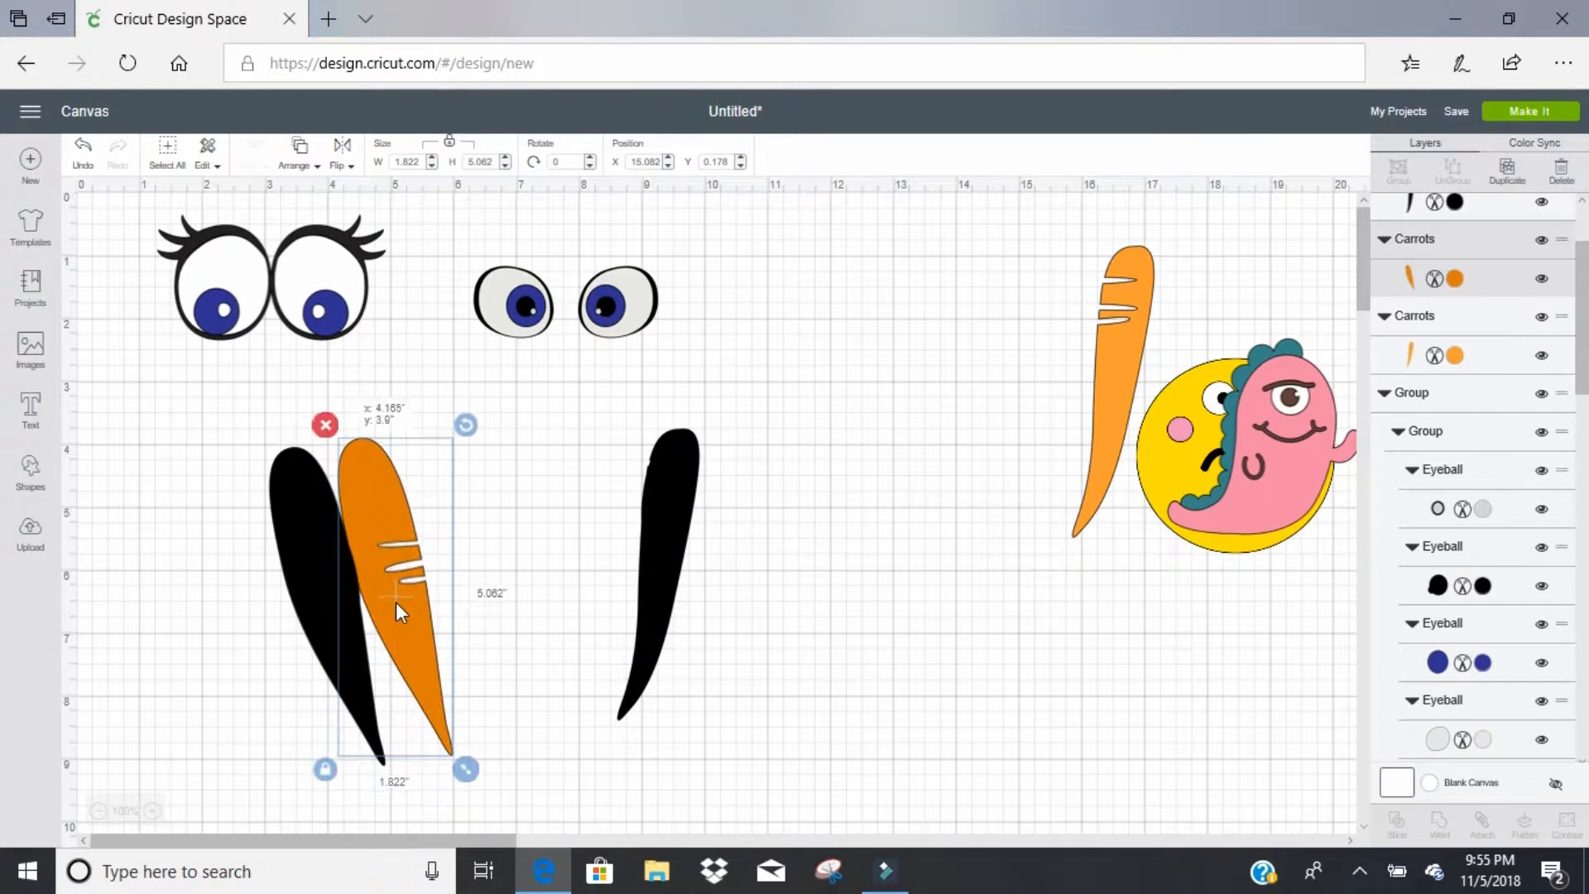
left_click(293, 151)
left_click(289, 262)
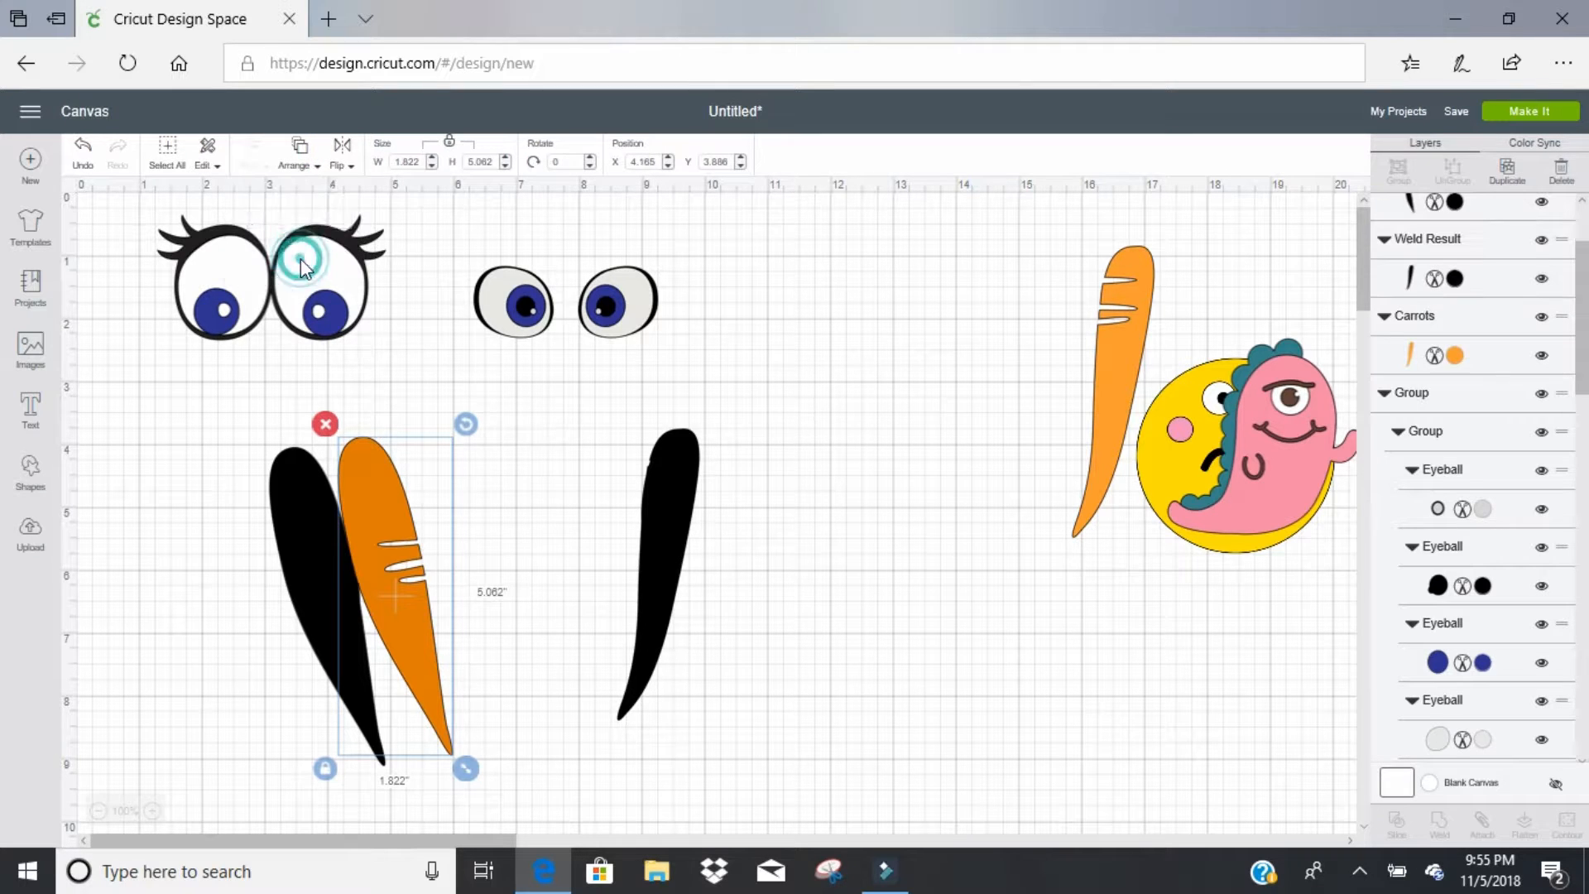
left_click_drag(237, 518, 413, 514)
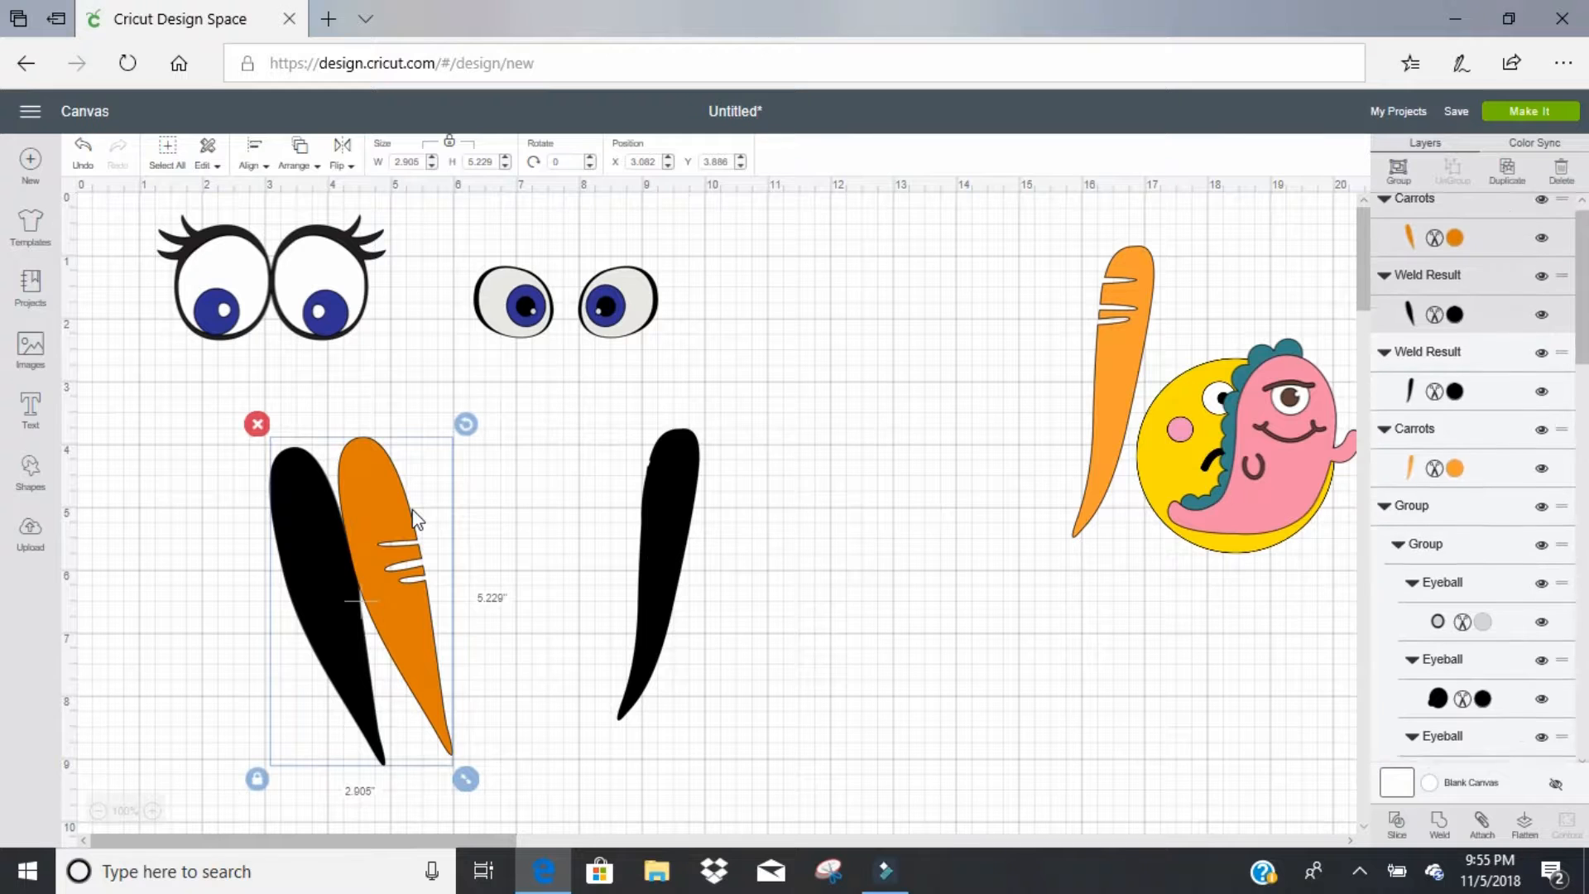
left_click(253, 163)
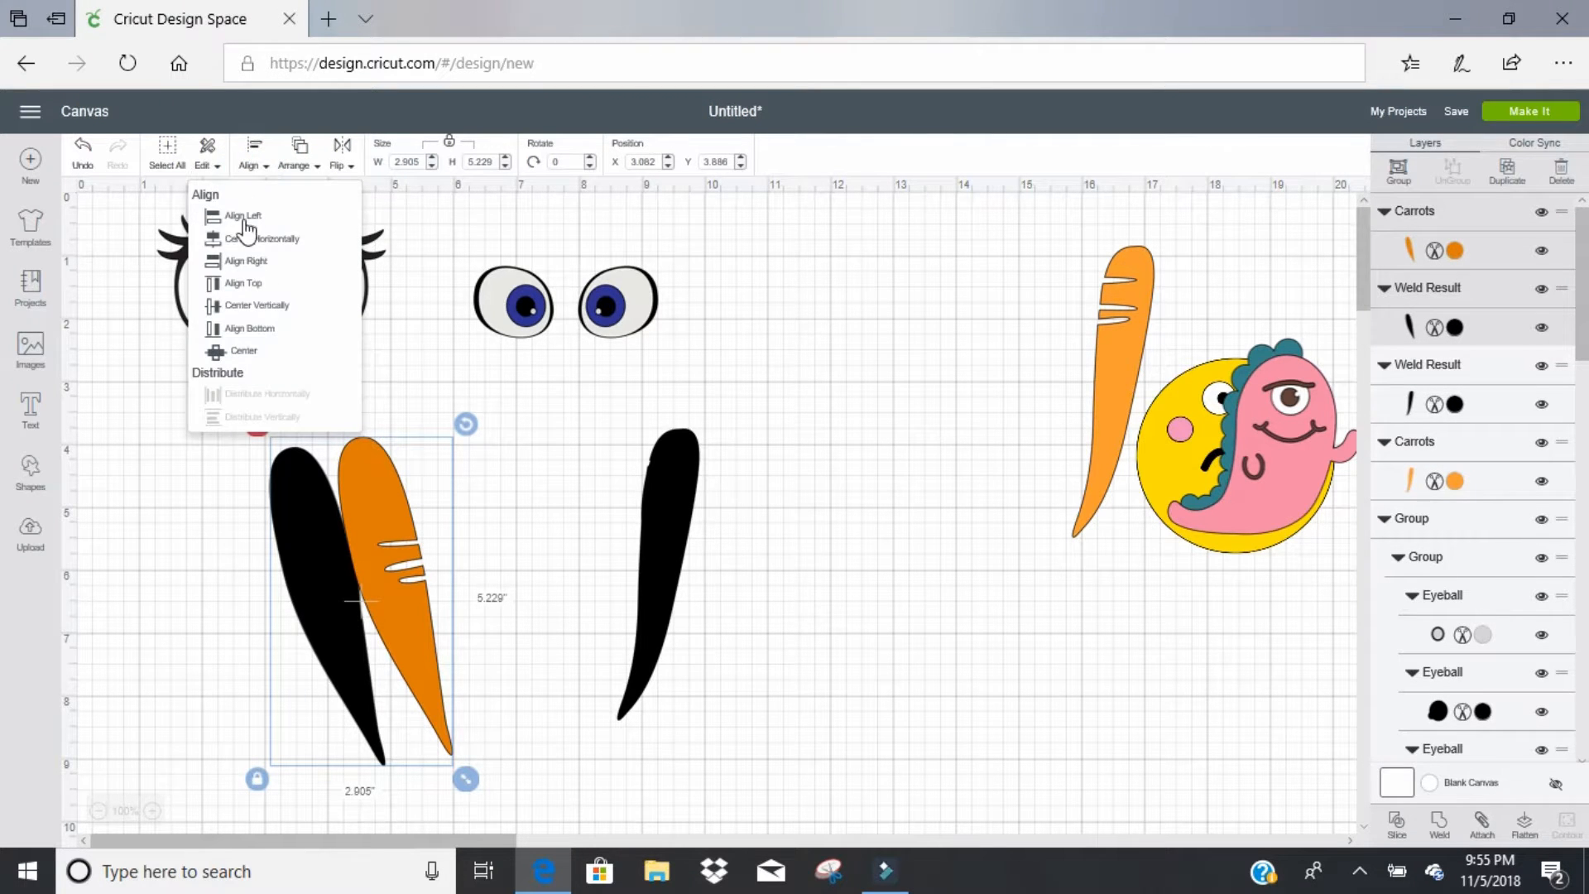
left_click(267, 354)
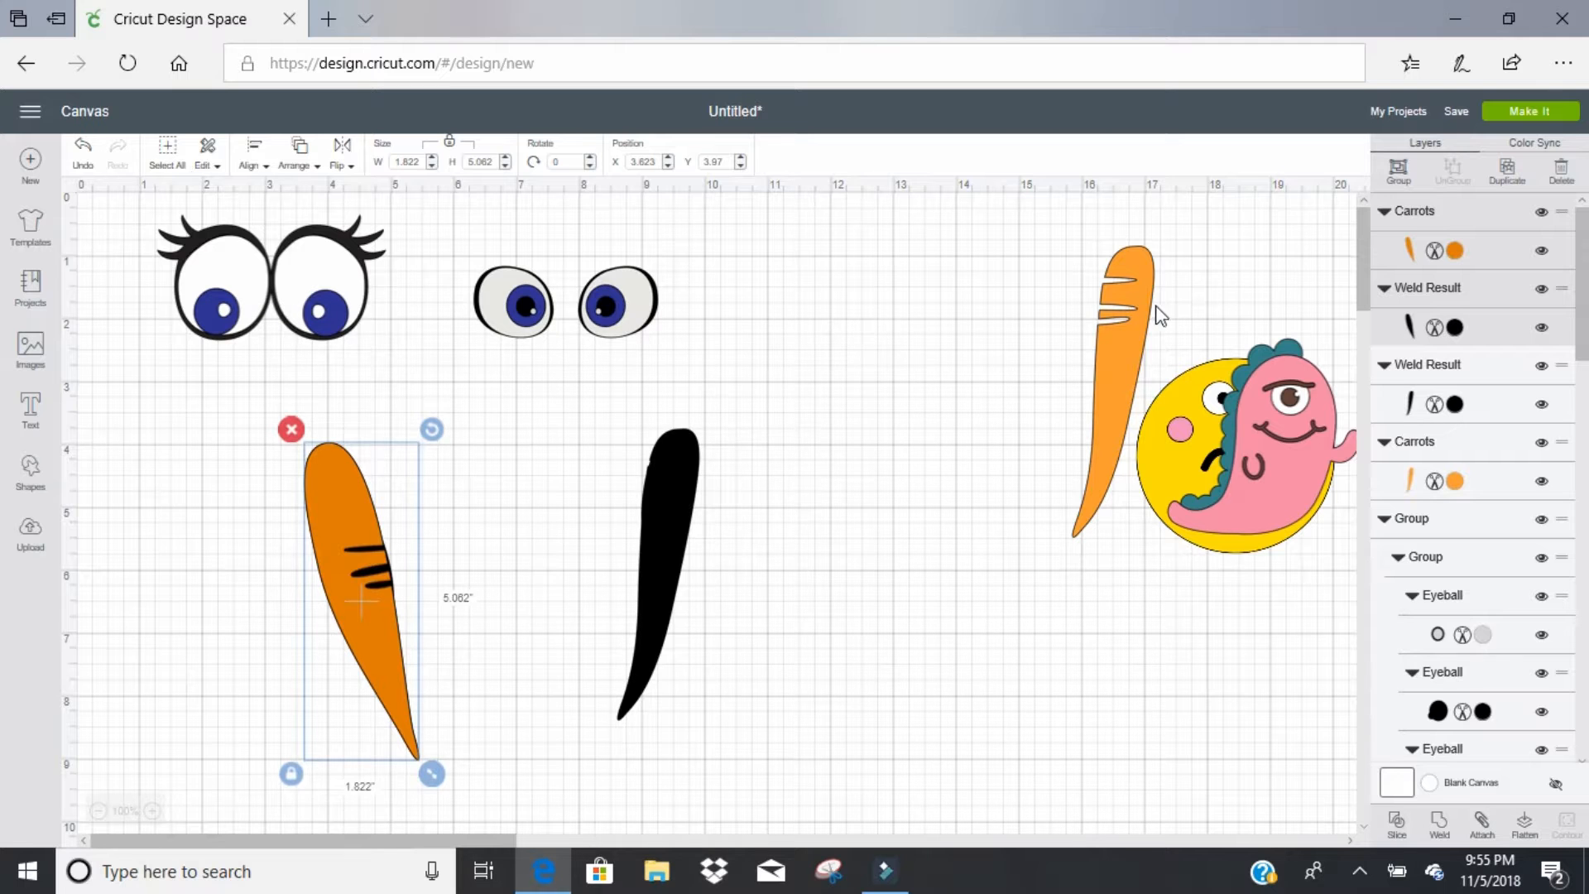
Step: Bring the light orange carrot copy to the front and center it on the other black carrot
left_click_drag(1109, 310, 682, 561)
left_click(298, 154)
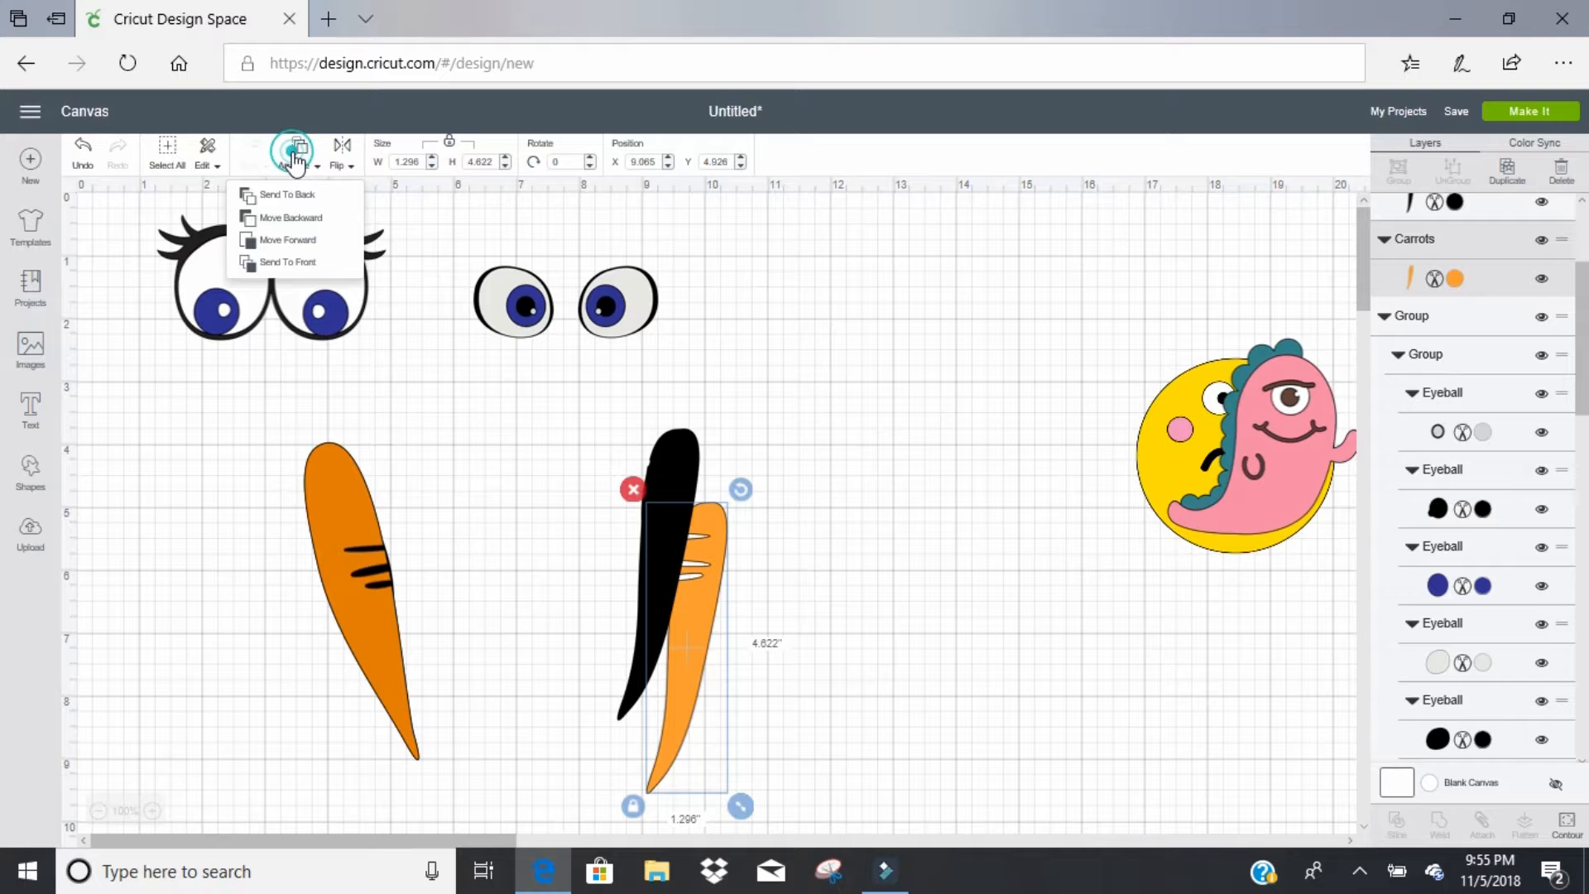
left_click(313, 265)
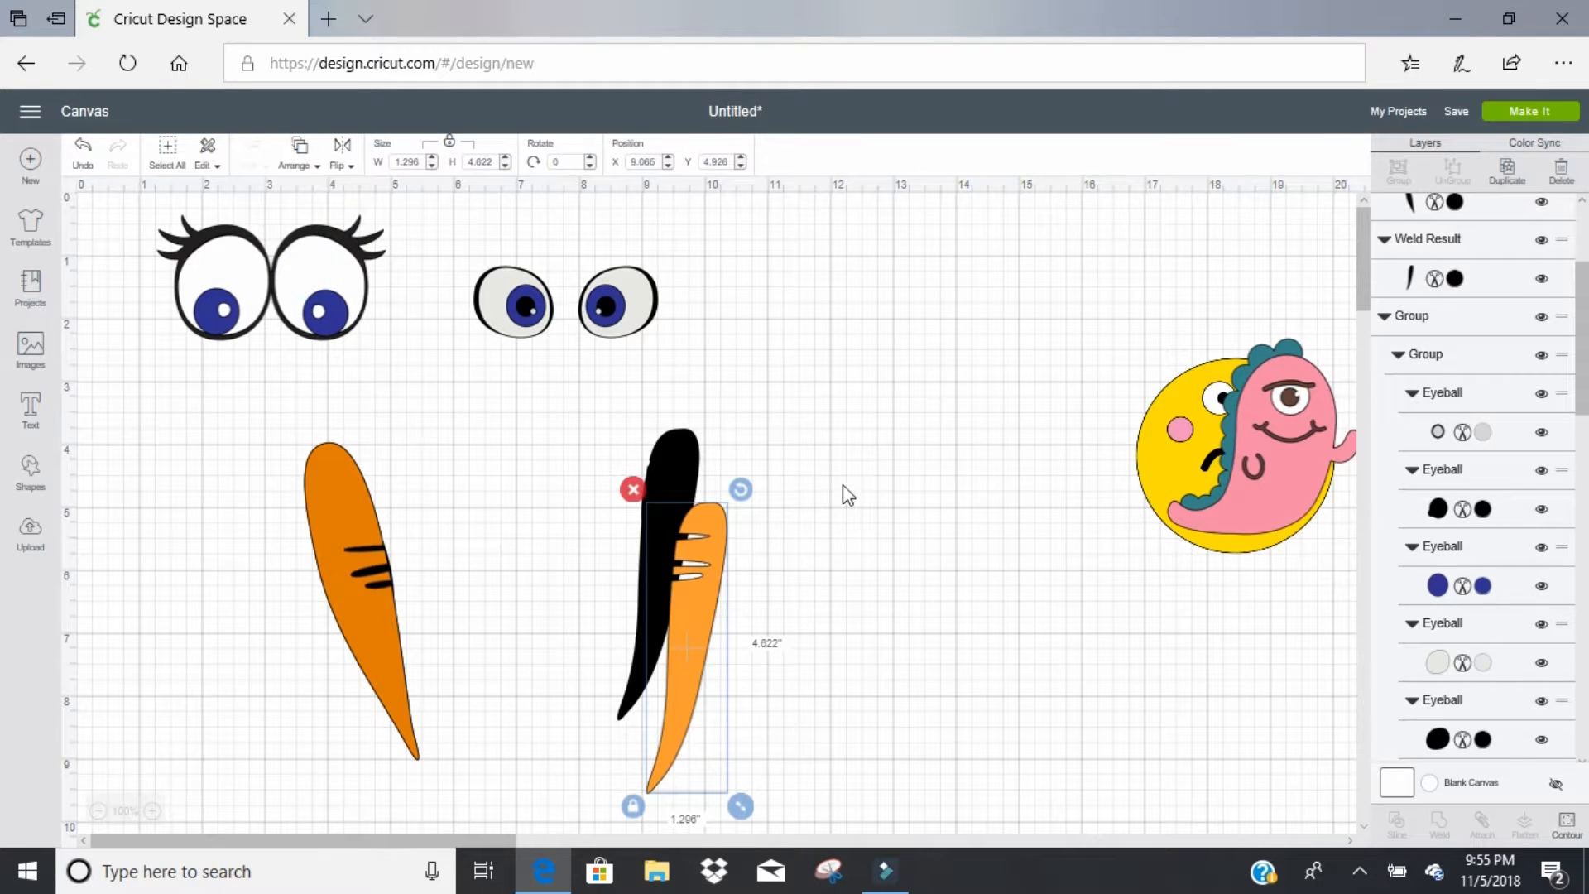
left_click_drag(814, 560, 595, 550)
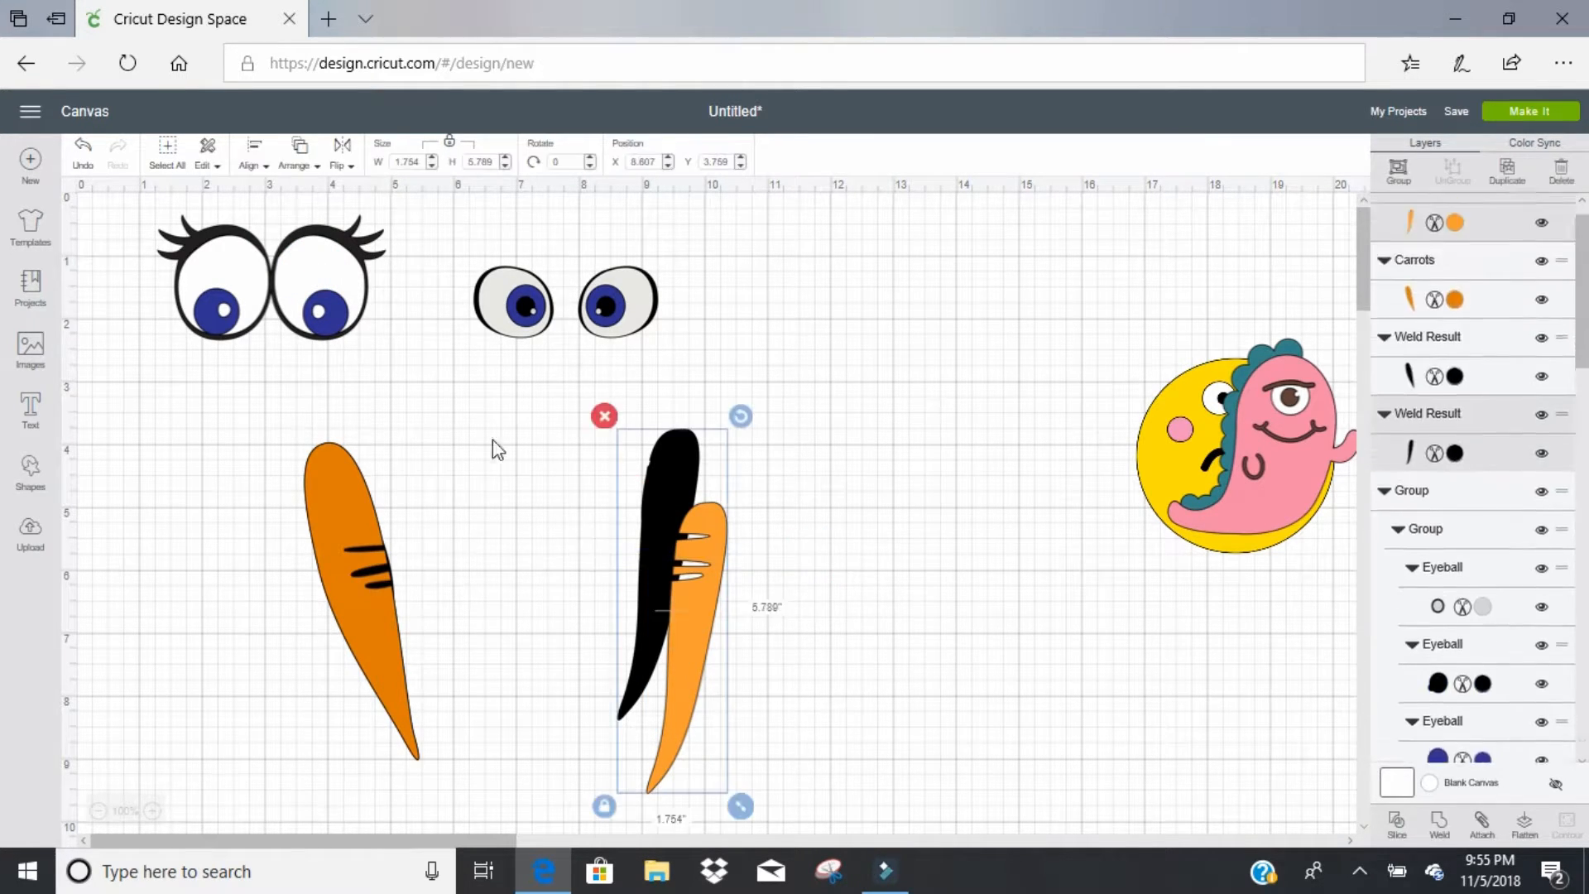
left_click(254, 158)
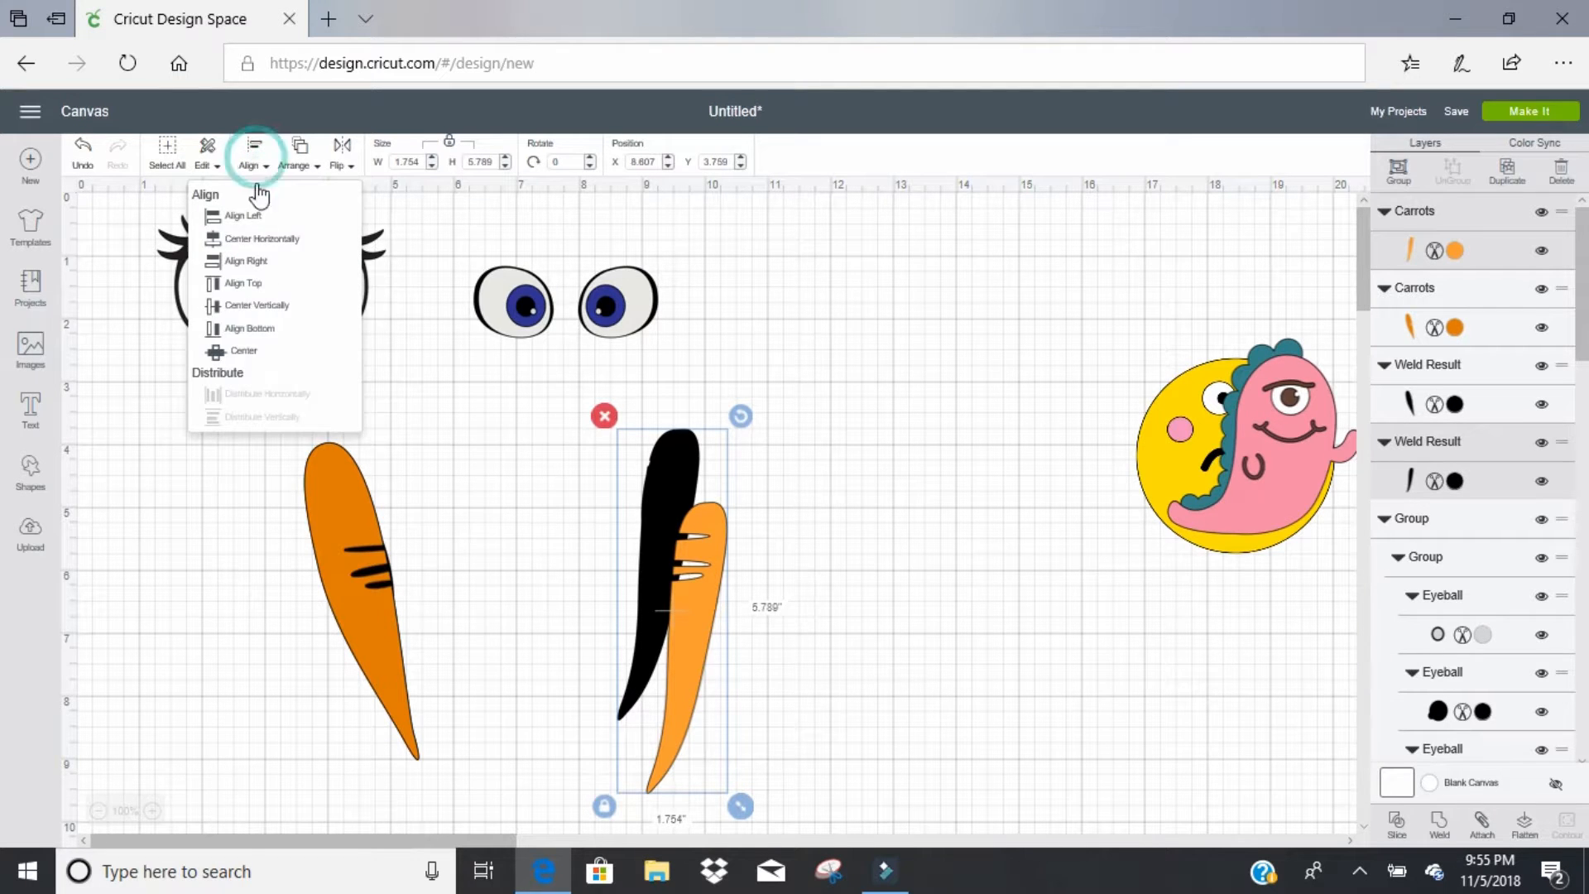
left_click(249, 350)
Step: Group each orange carrot with the black carrot behind it
left_click_drag(766, 485, 612, 566)
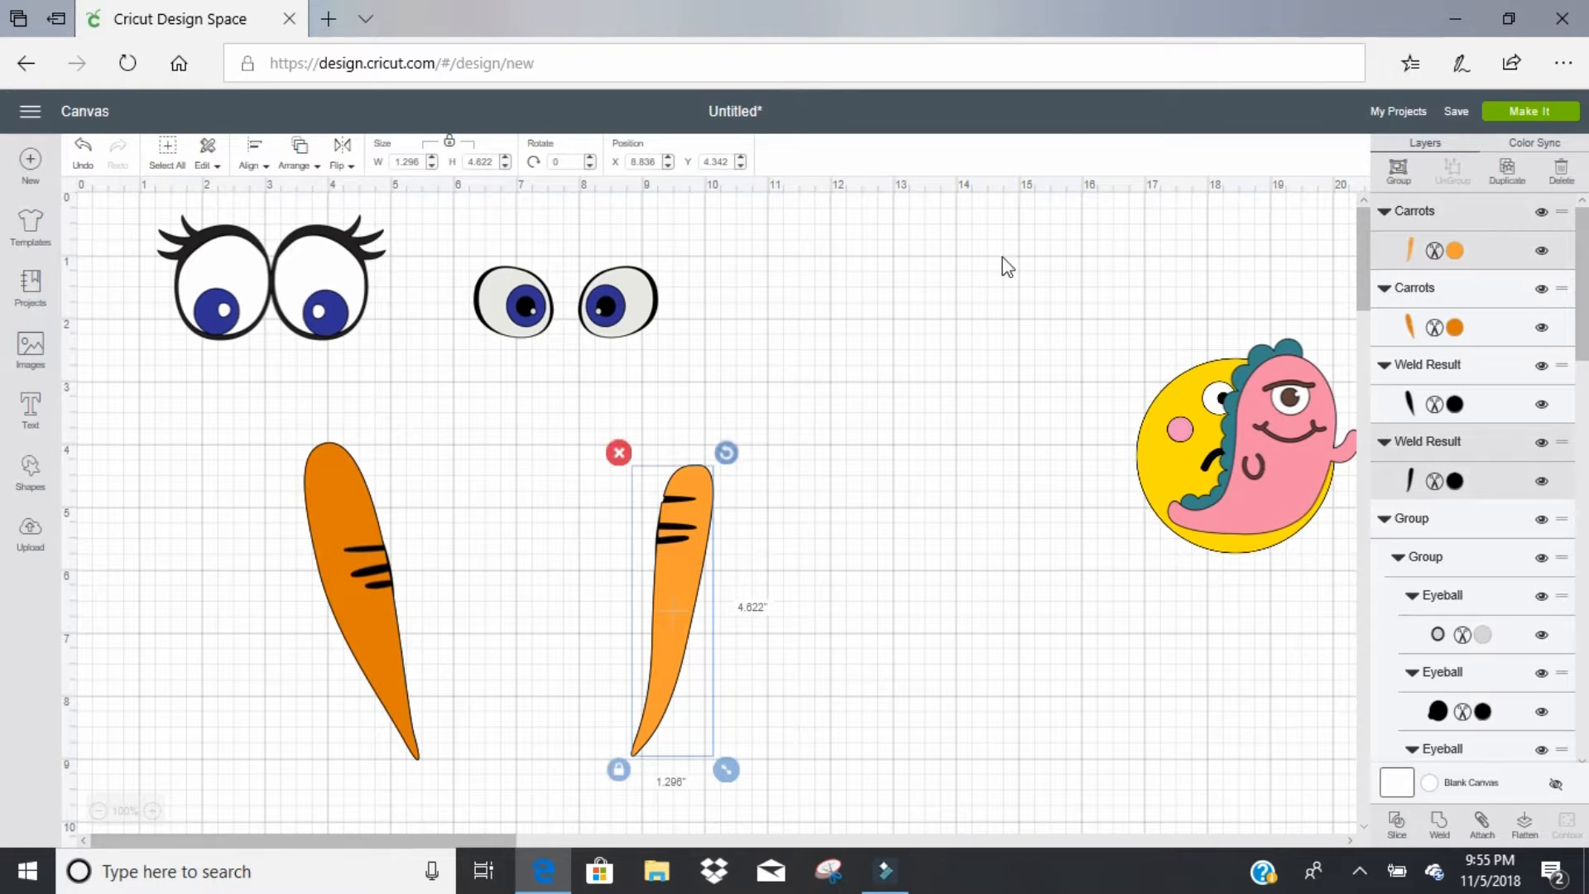
left_click(1398, 171)
left_click_drag(427, 528, 280, 598)
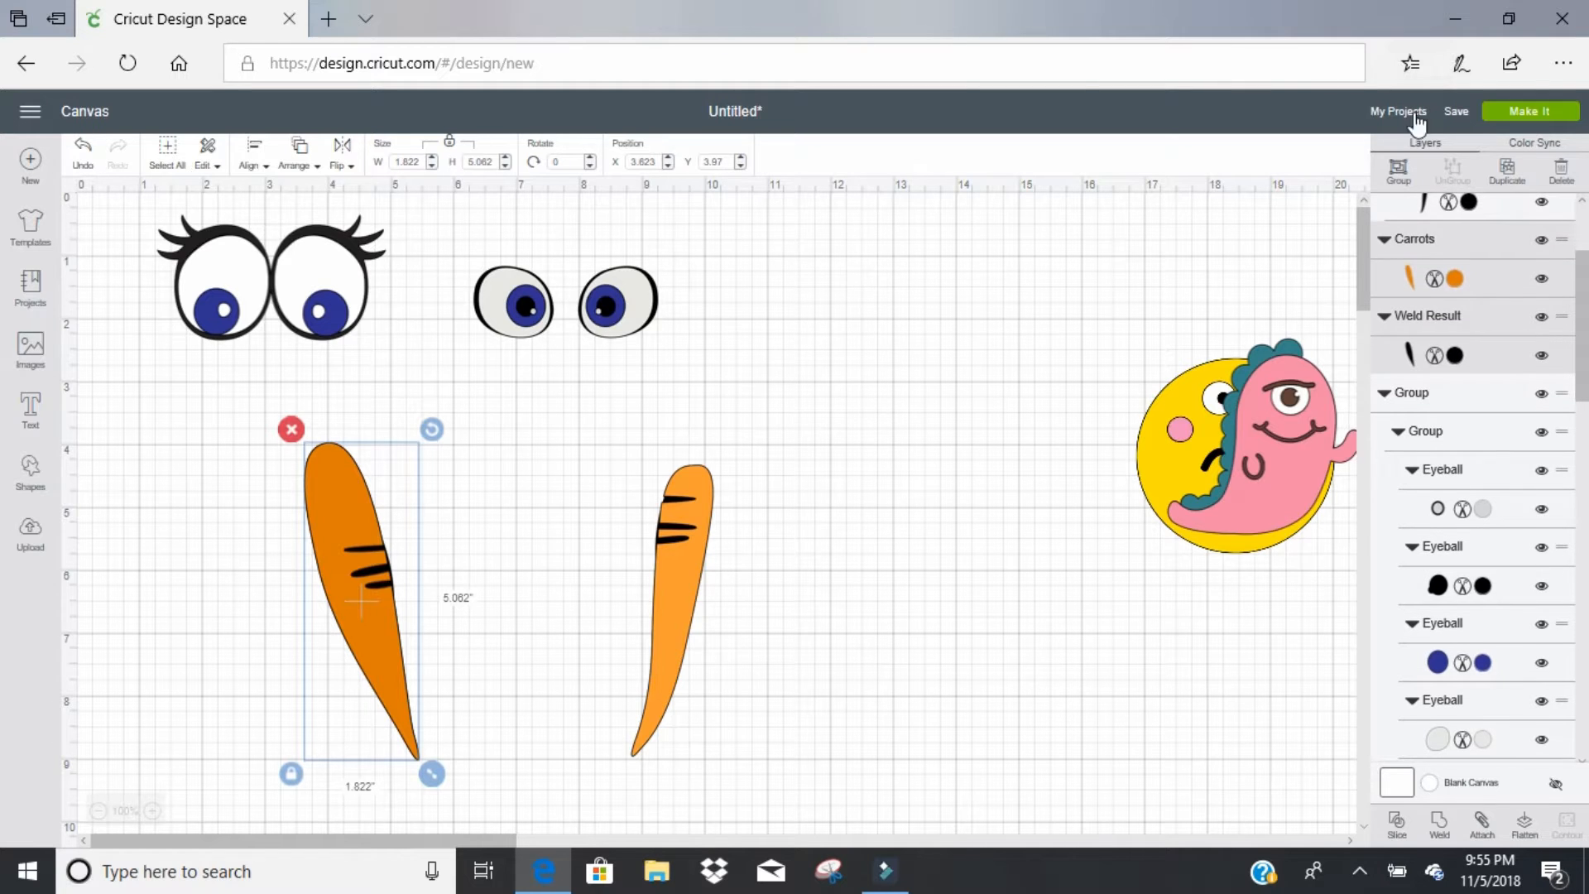
left_click(1398, 171)
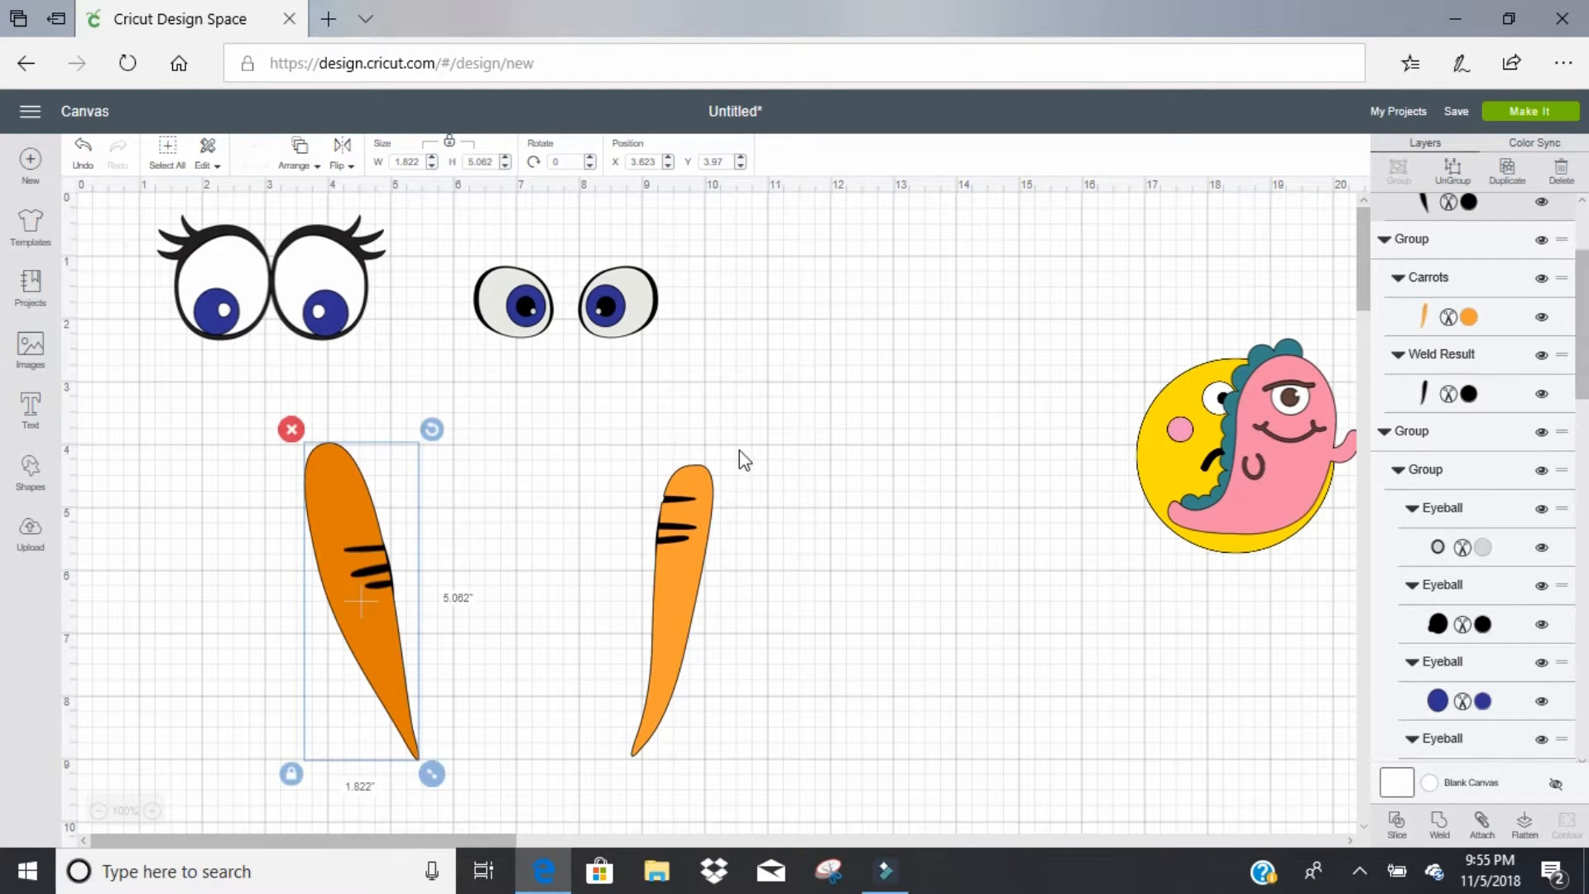
Step: Set the light carrot aside near X 12.7, Y 2.5, and rotate the dark carrot to about 297°
left_click_drag(694, 517, 937, 396)
left_click_drag(356, 571, 487, 555)
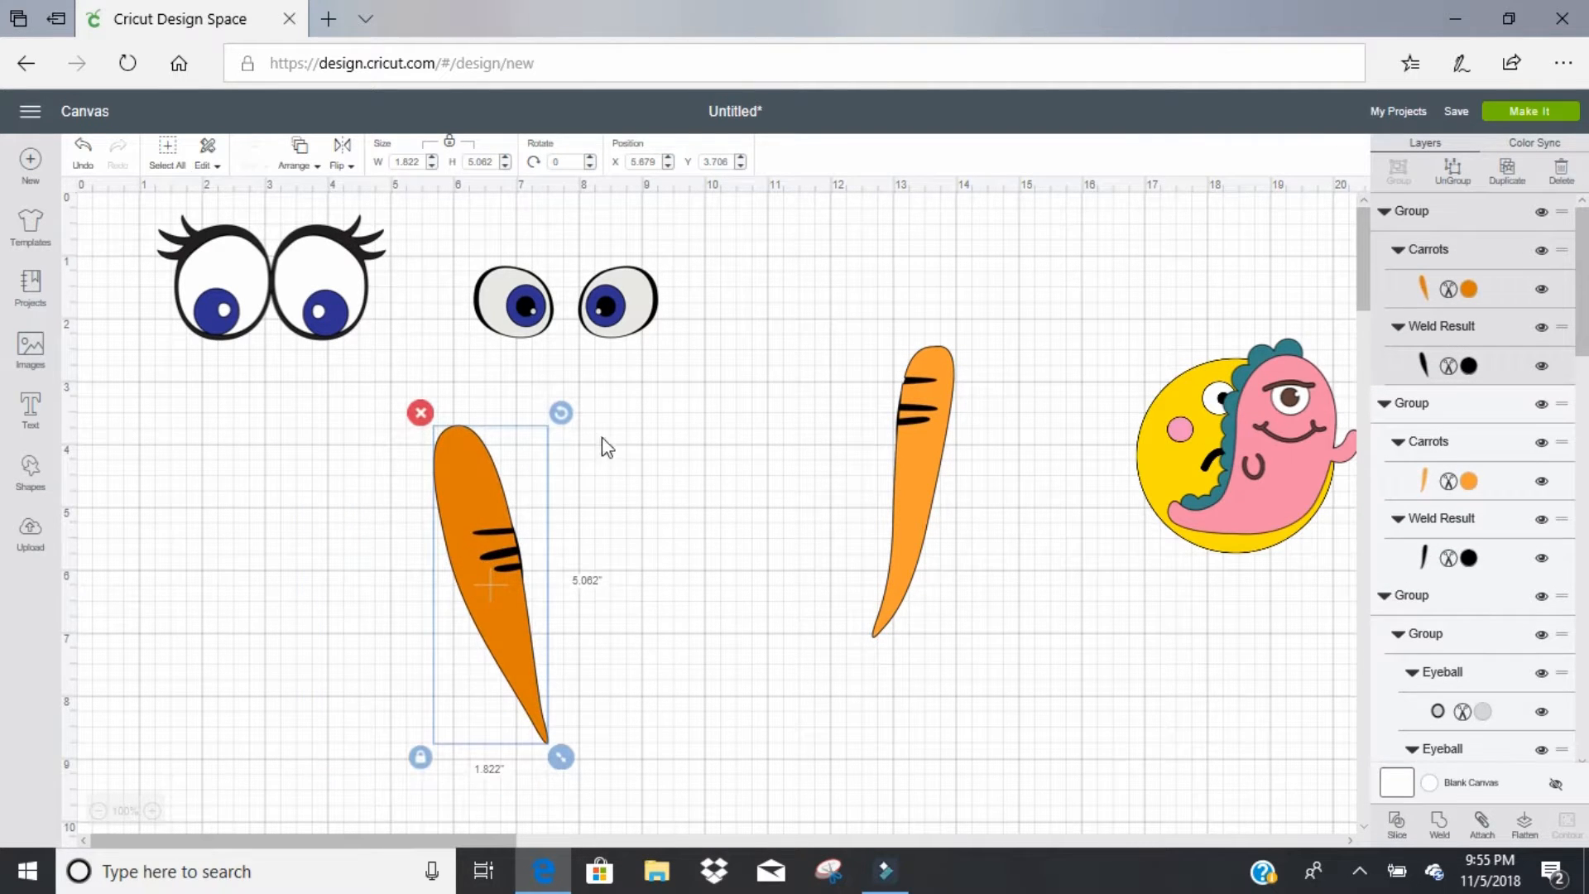
left_click_drag(563, 414, 344, 437)
left_click(344, 437)
left_click(497, 578)
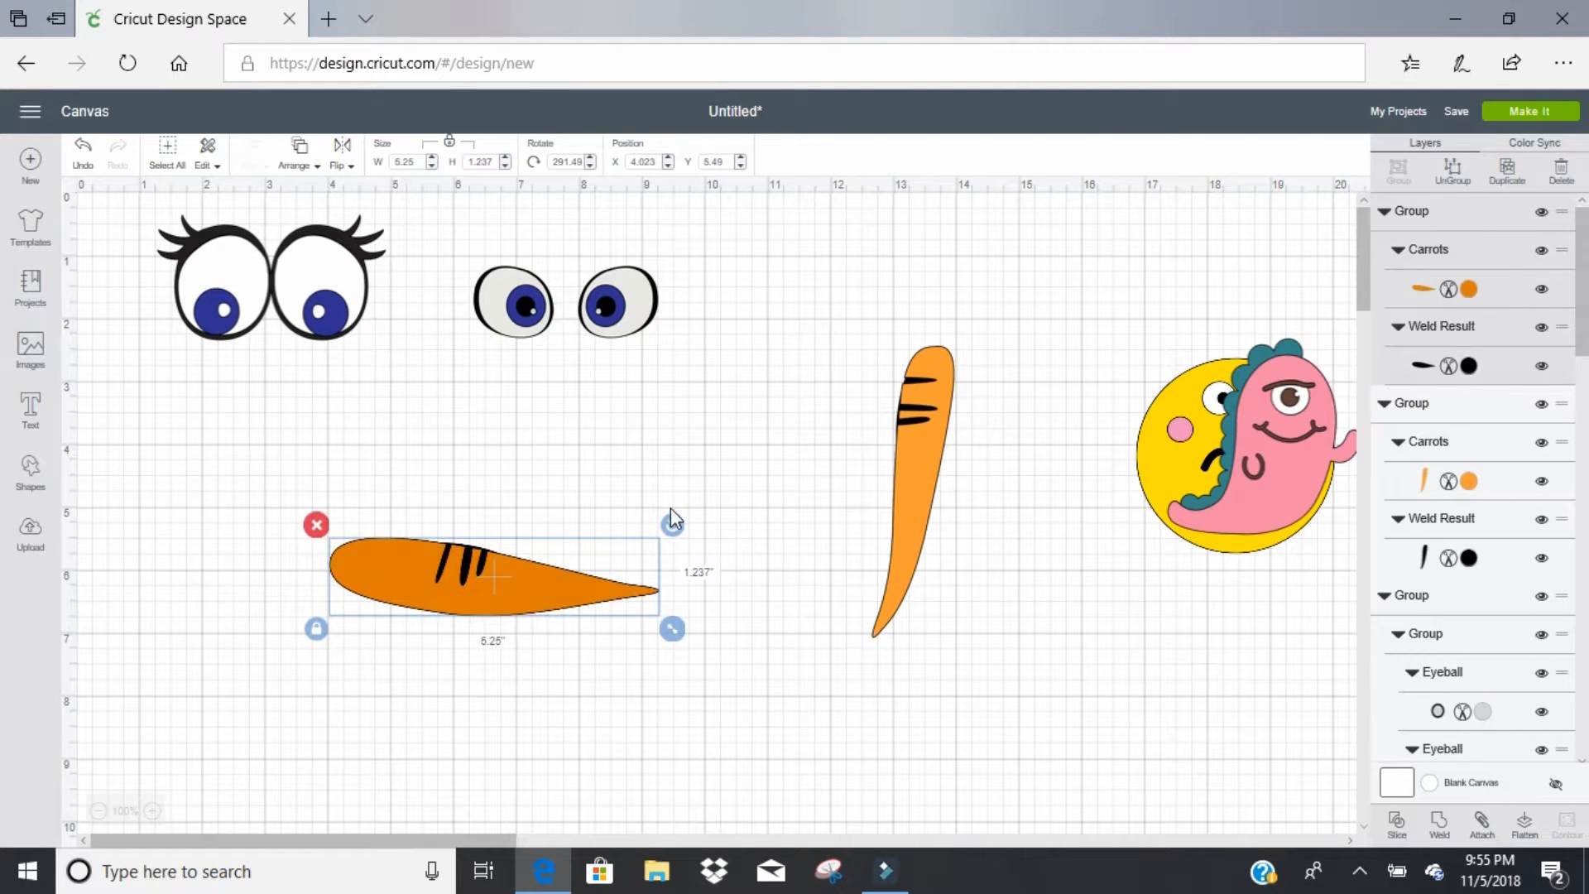
left_click_drag(667, 527, 649, 557)
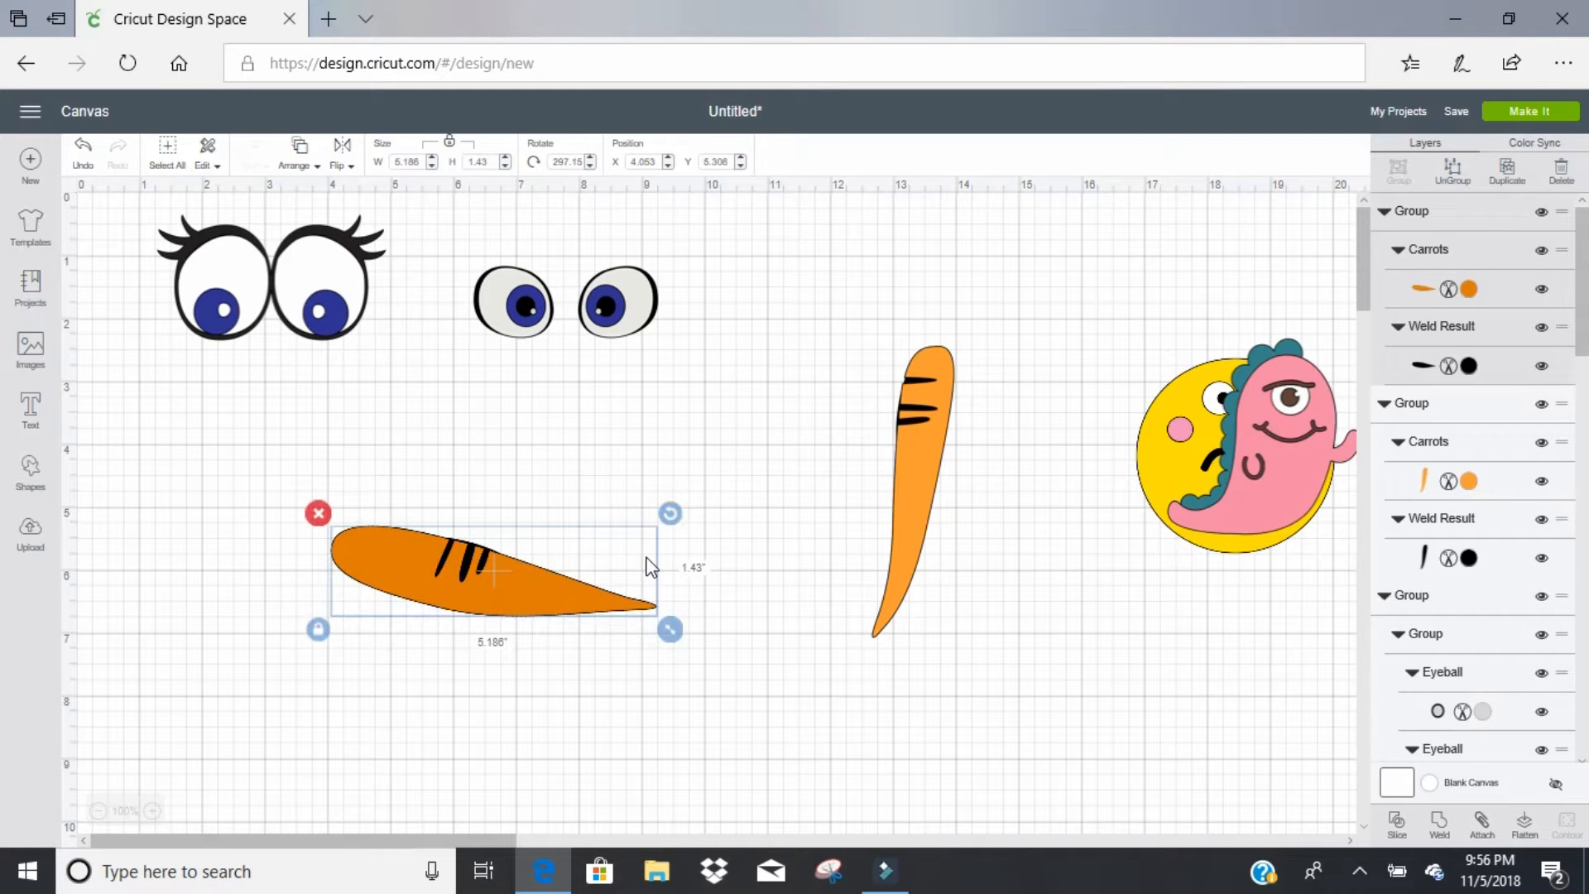
Step: Shrink the dark carrot to about 1.94 × 0.71 in, unlocking its proportions, and place it as a nose under the eyes without lashes
left_click_drag(667, 631, 628, 383)
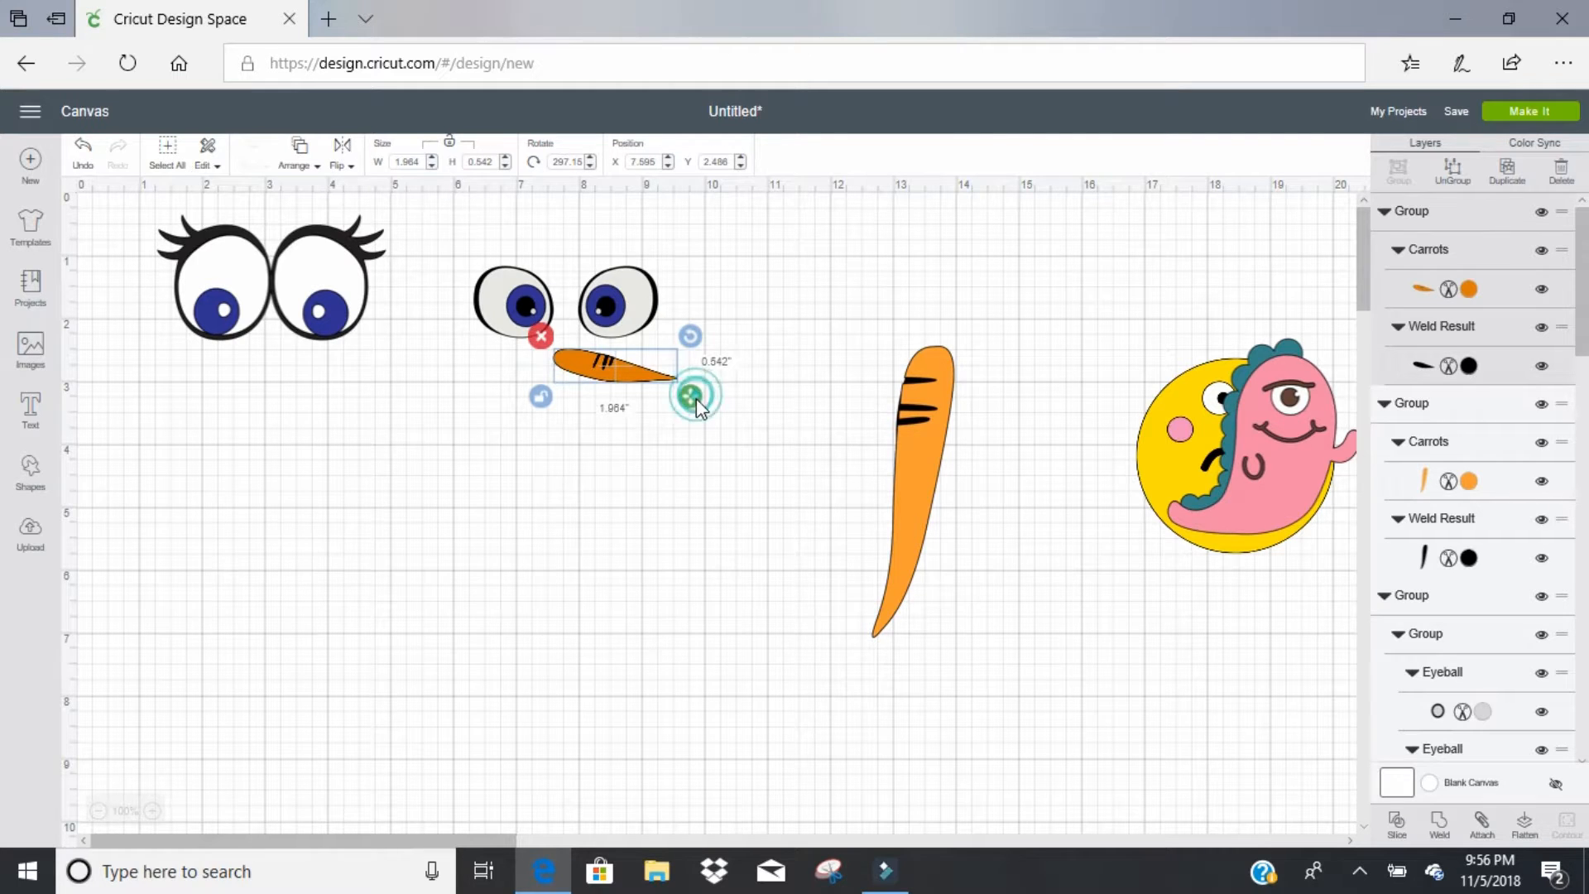
left_click_drag(696, 400, 694, 409)
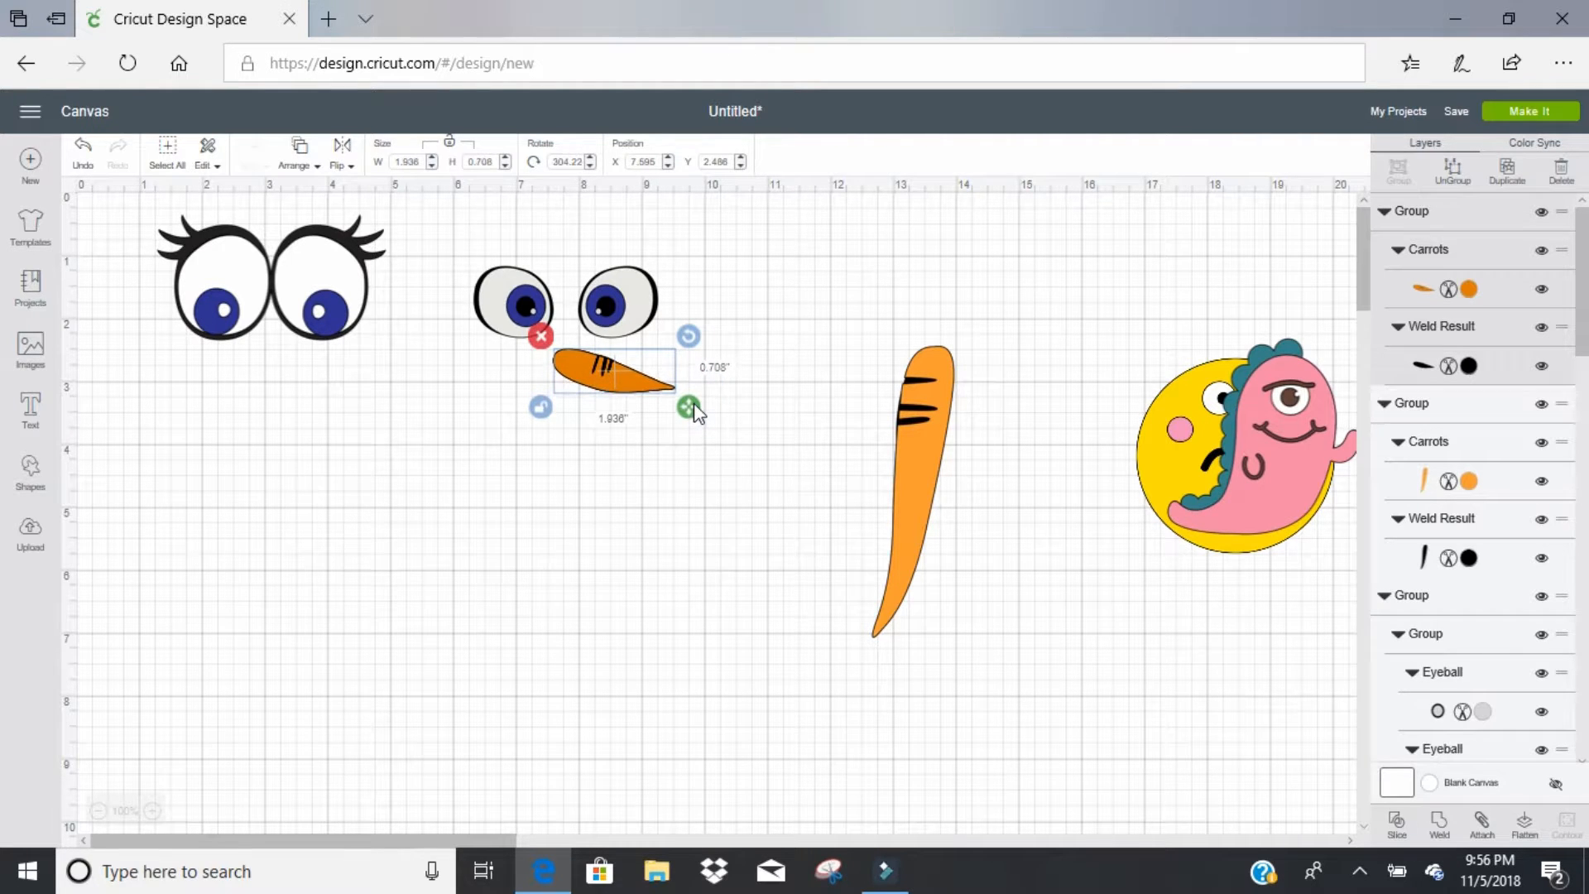
left_click(691, 501)
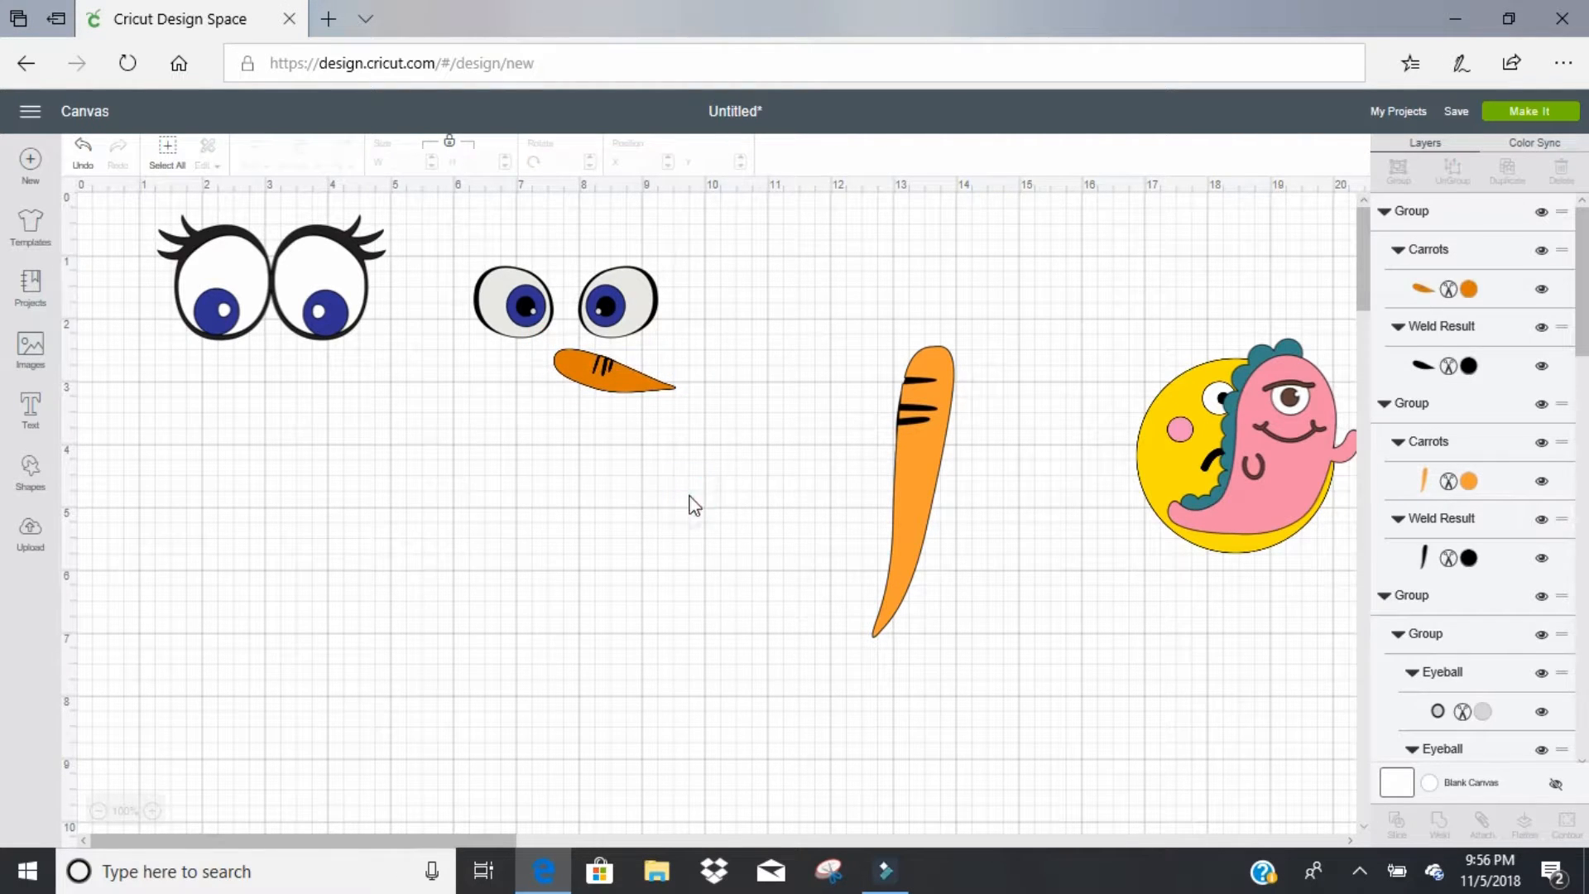
Step: Rotate the light carrot to about 267.6° and flip it vertically
left_click(906, 475)
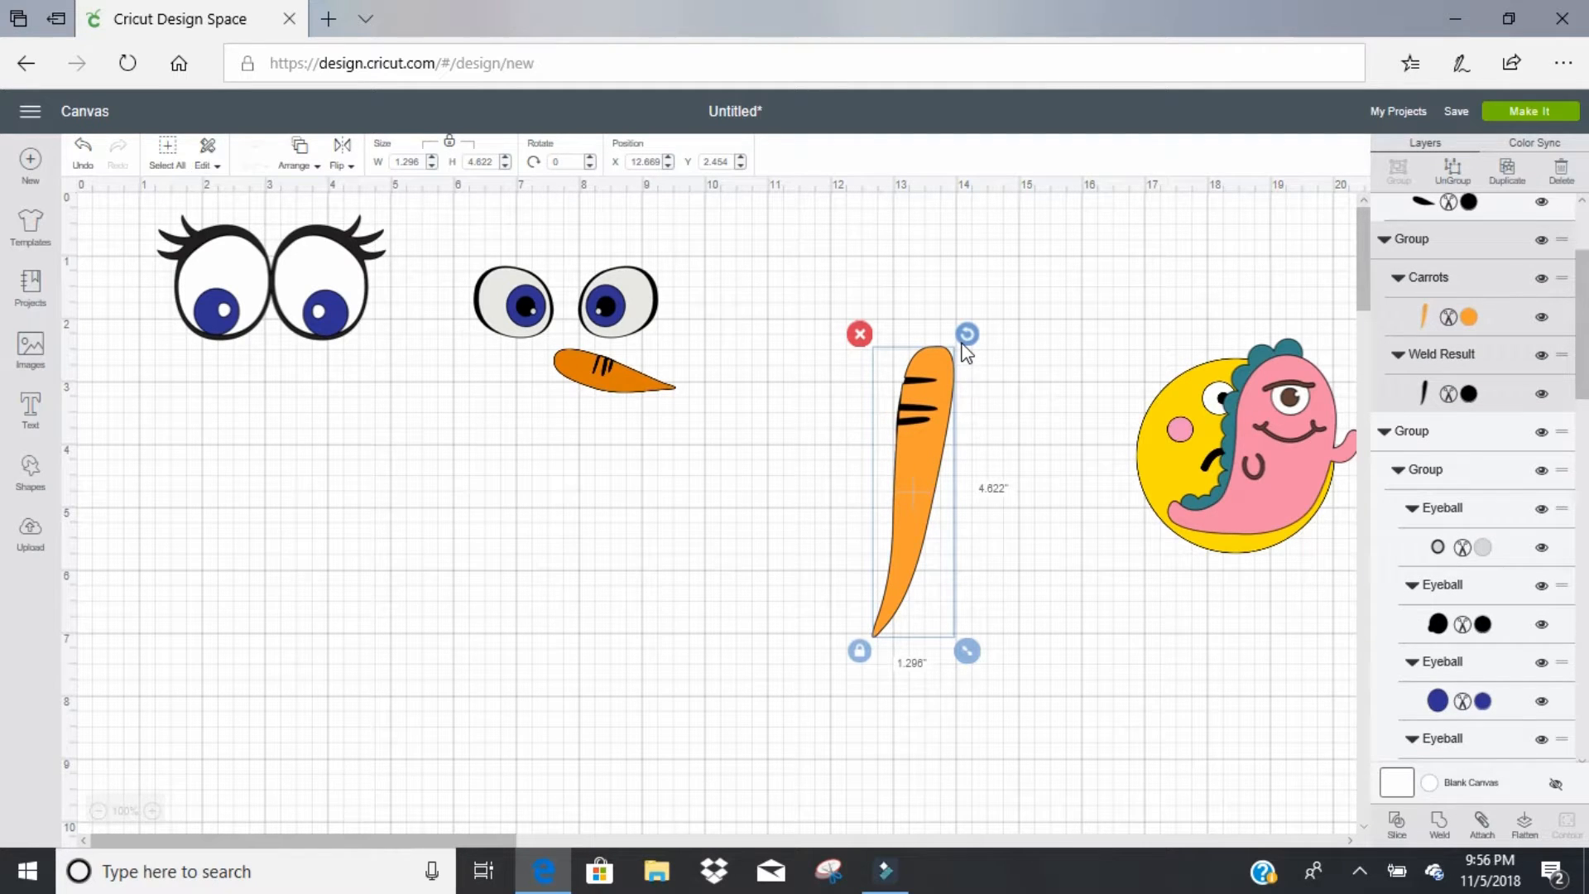
left_click_drag(963, 346, 811, 464)
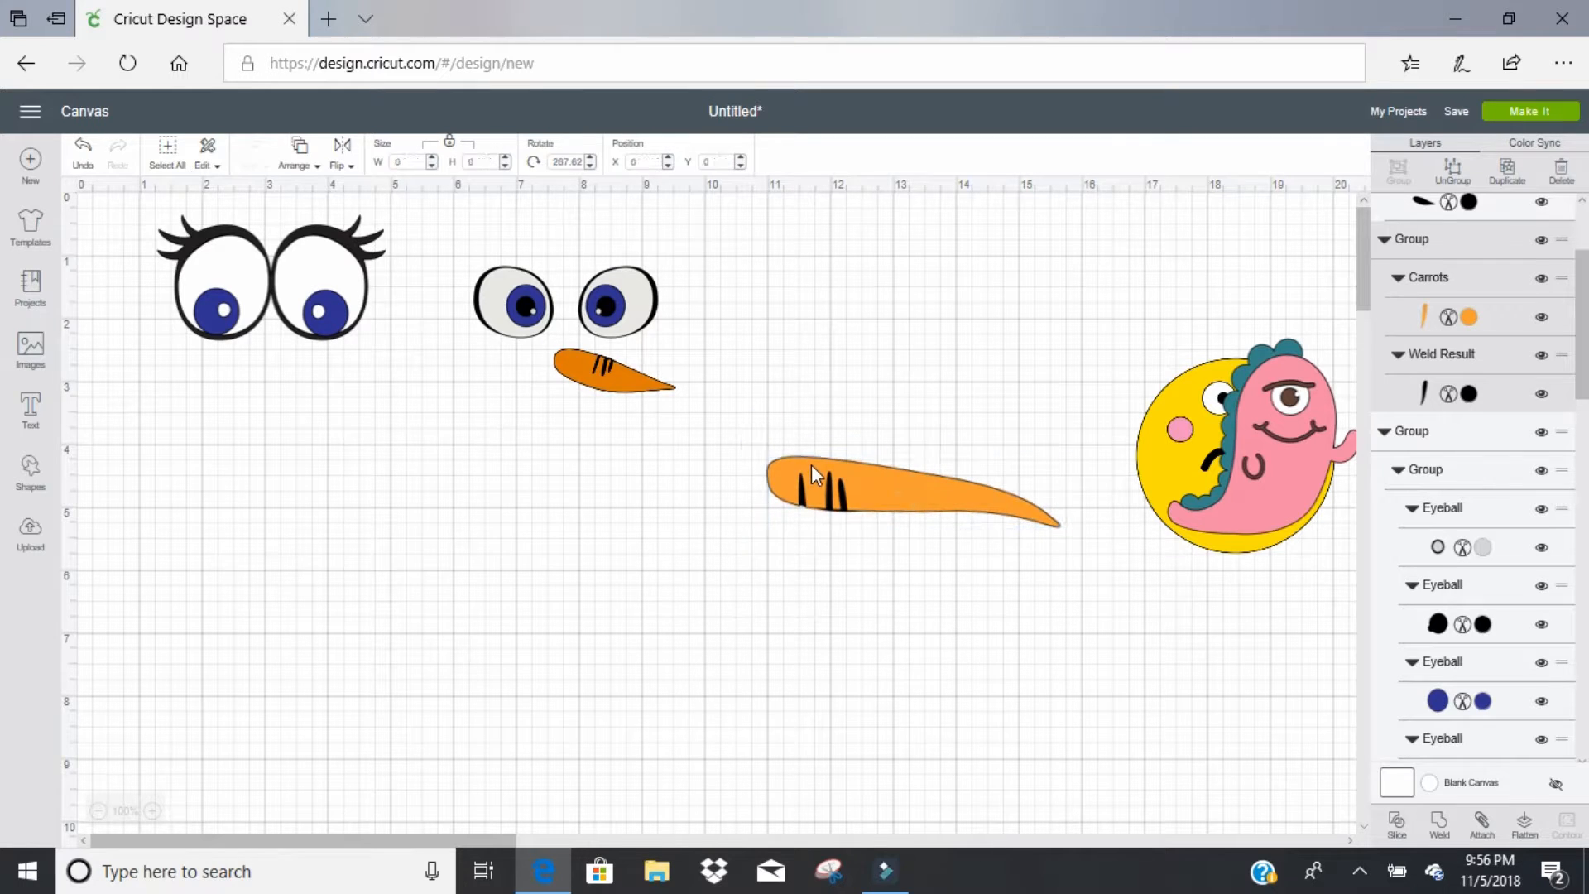
left_click(344, 165)
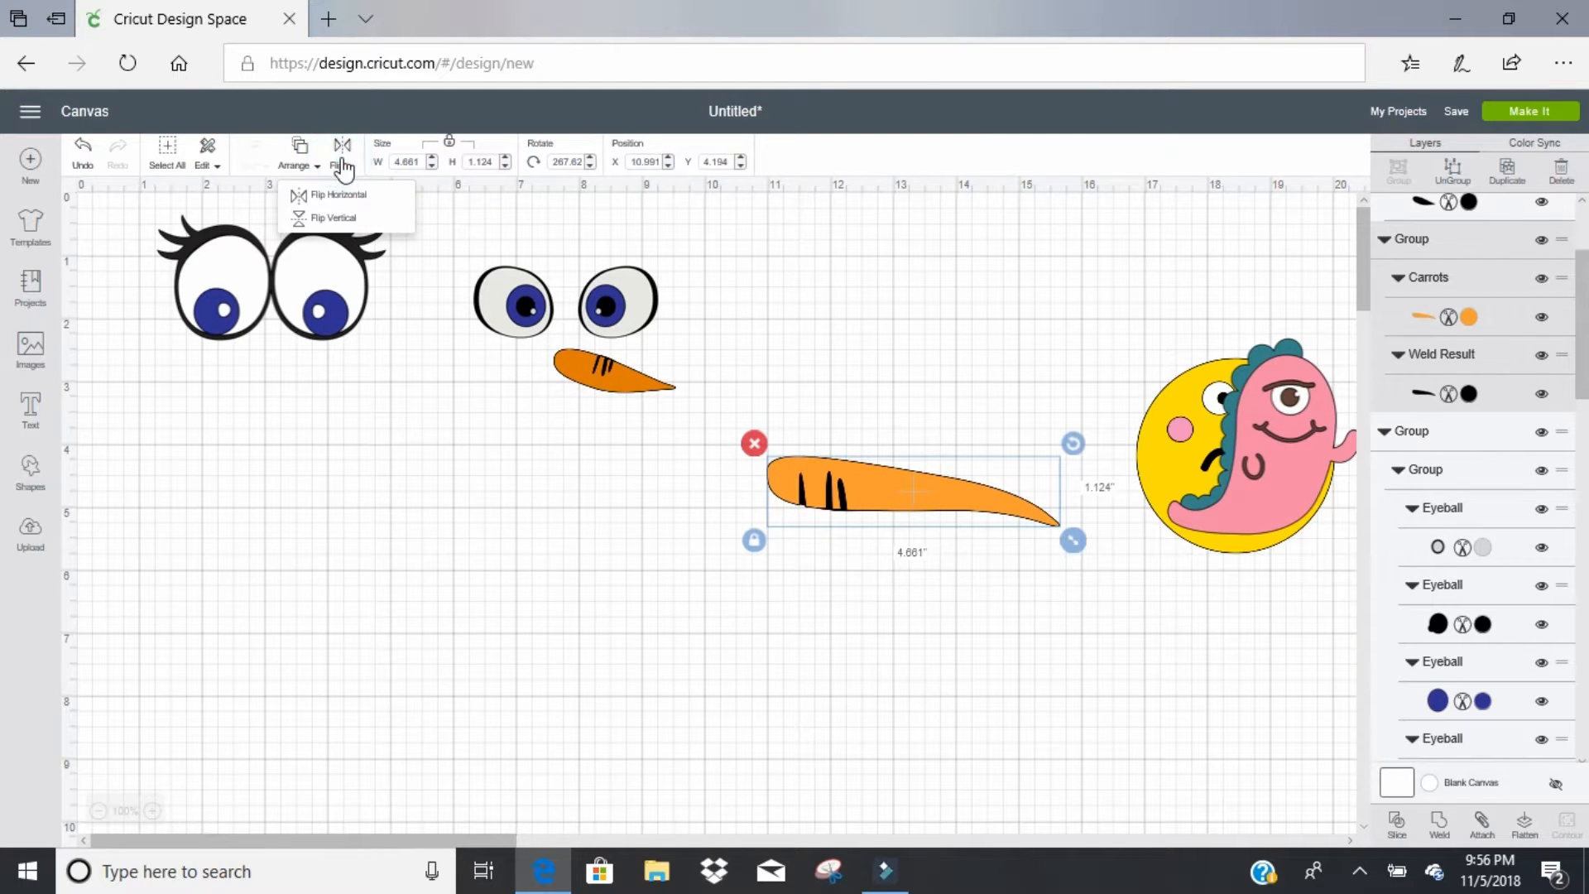
left_click(344, 219)
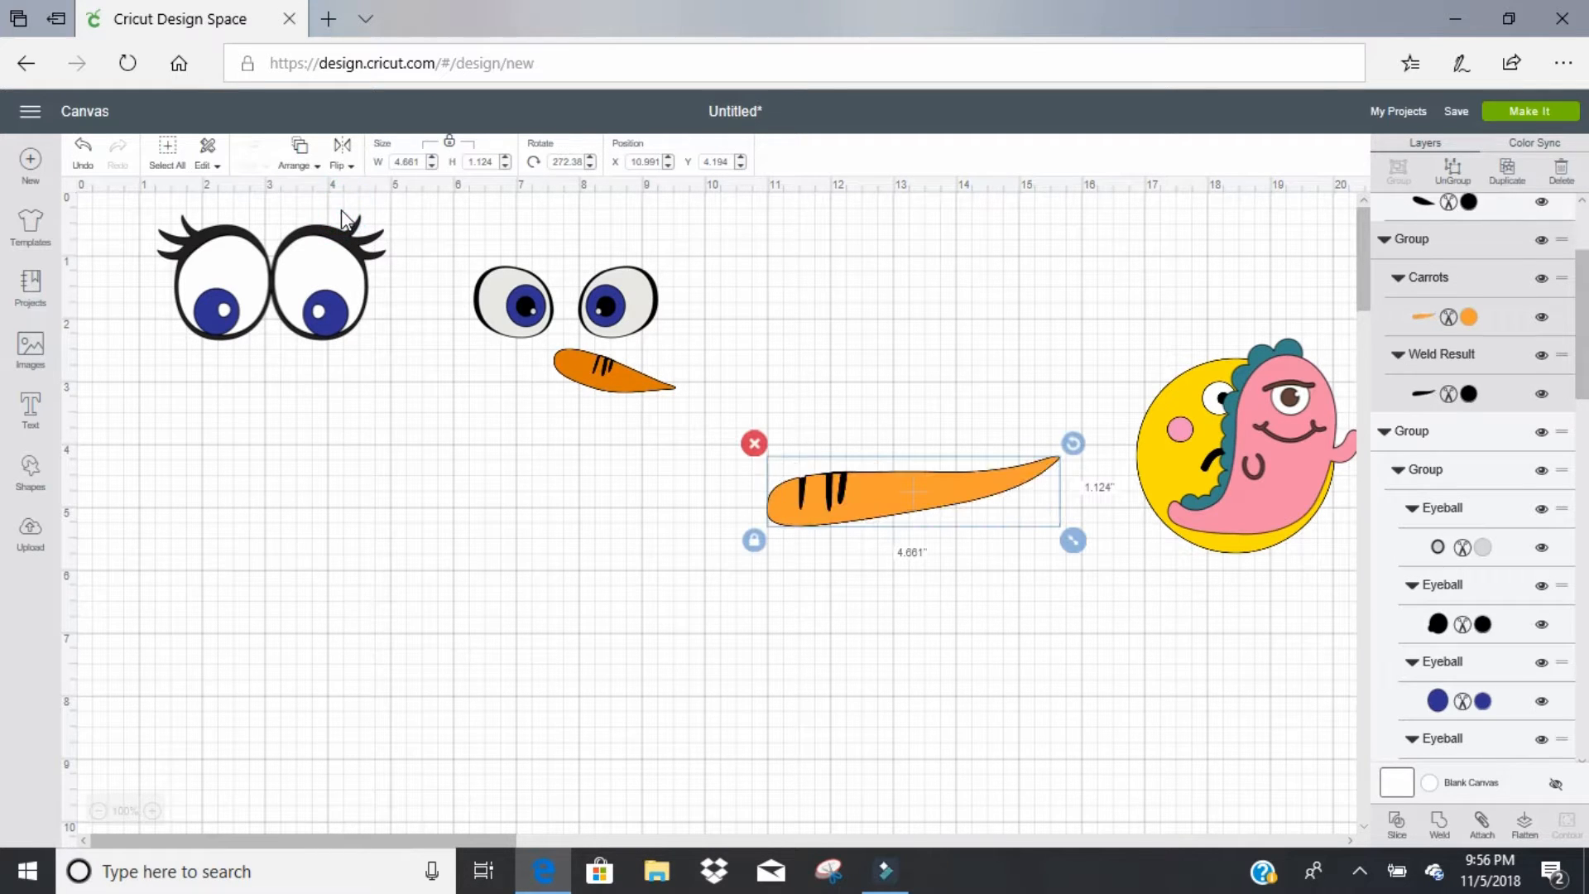
Step: Place the light carrot under the lashed eyes near X 2.7, Y 2.3, unlock its proportions and shrink it to about 2.88 × 0.89 in
left_click_drag(846, 502, 326, 386)
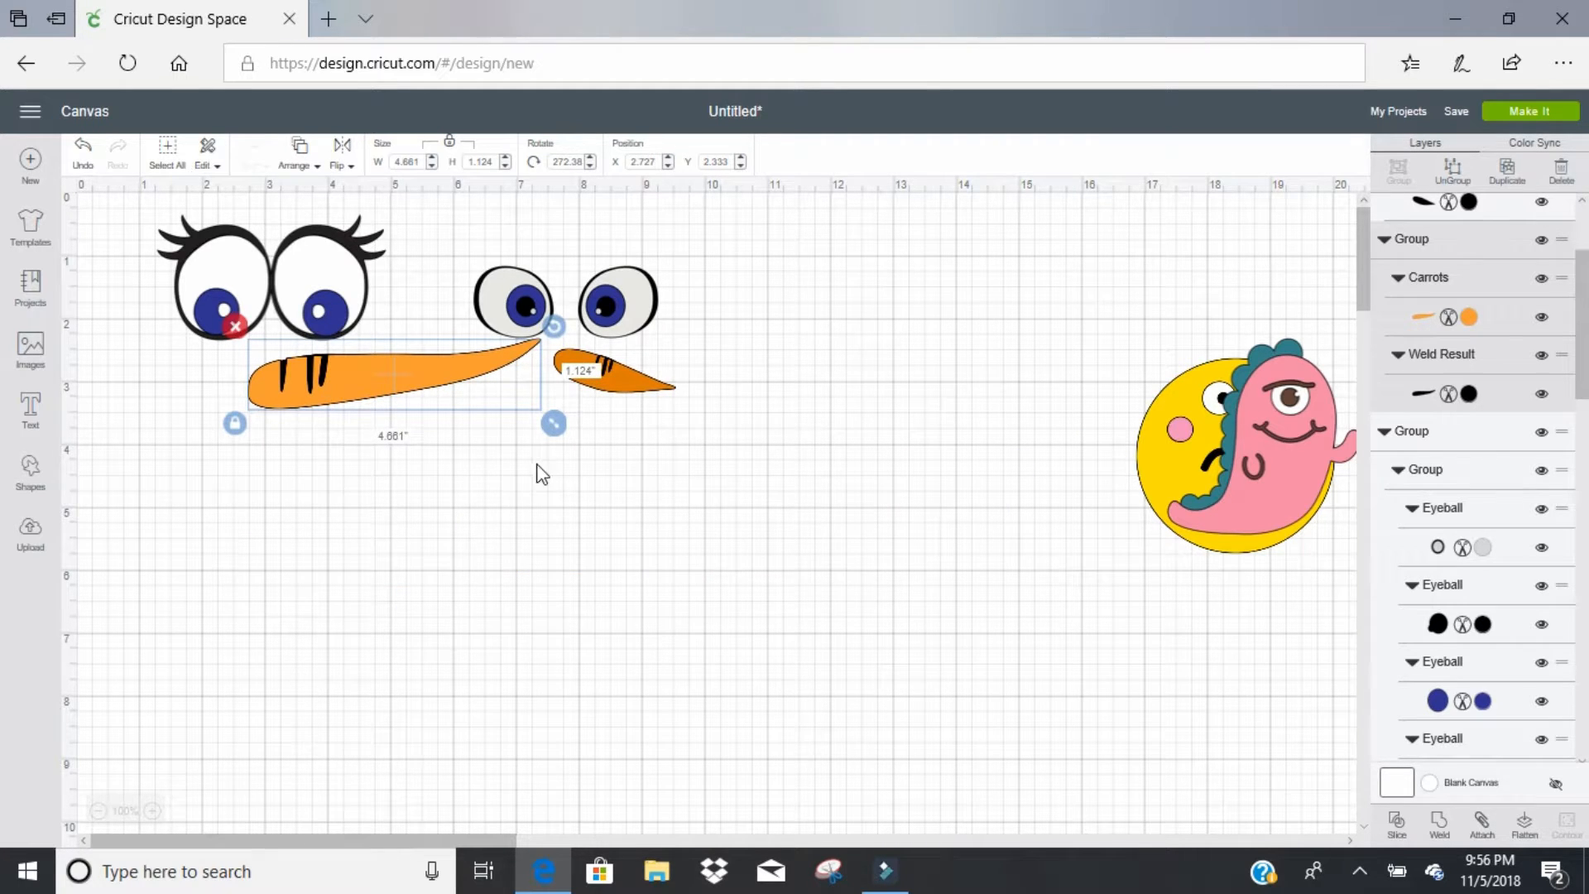
left_click(236, 424)
left_click_drag(552, 425, 445, 418)
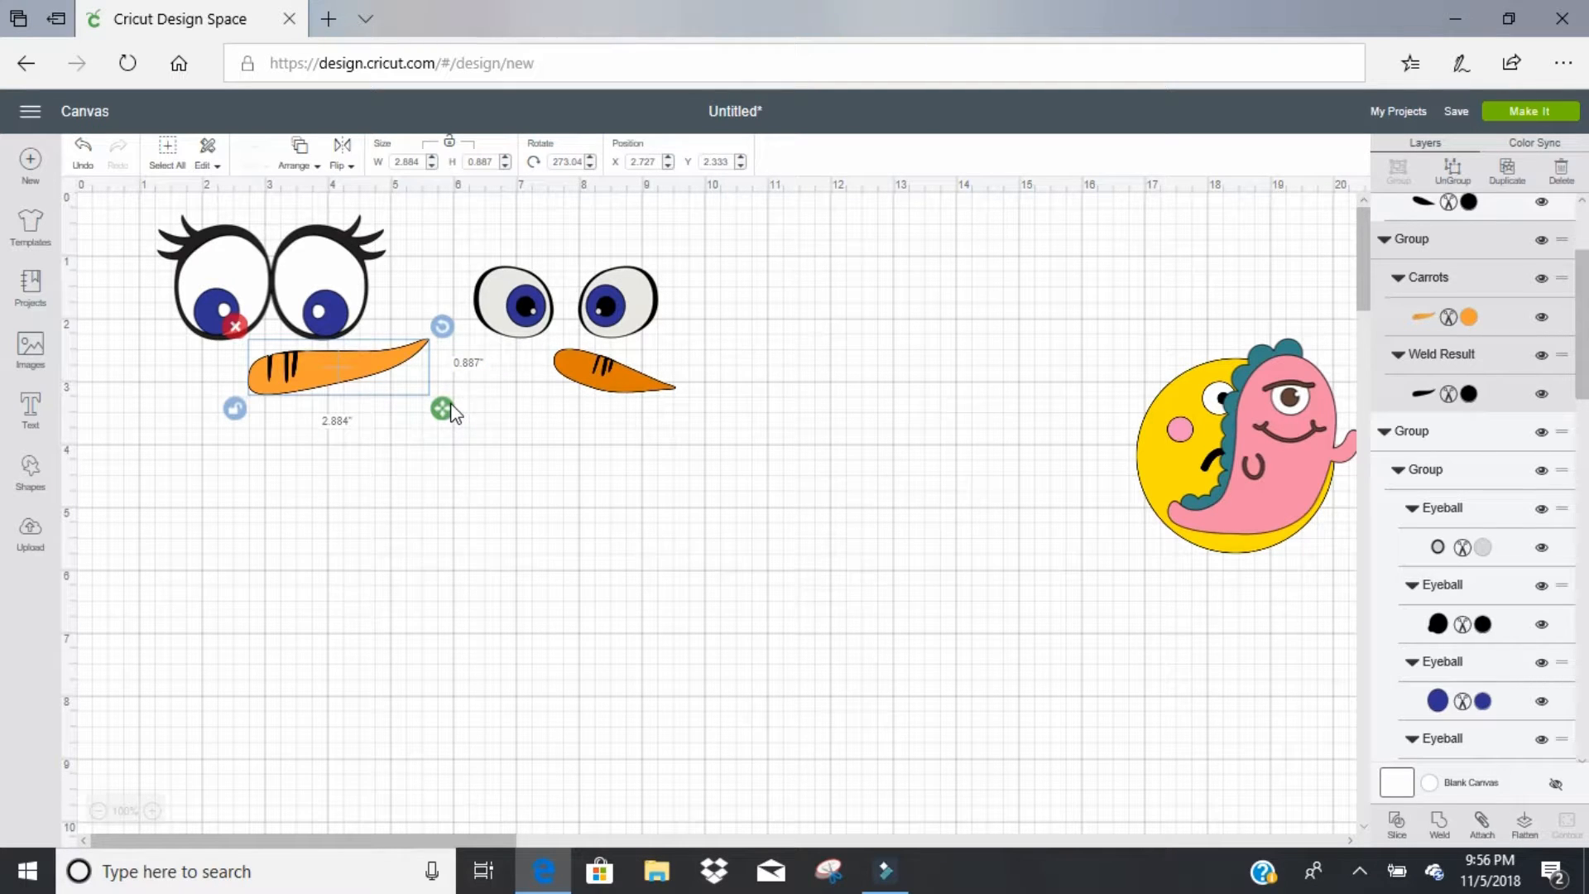
Step: Rotate the light carrot under the lashed eyes slightly clockwise so its tip slopes downward
left_click(937, 339)
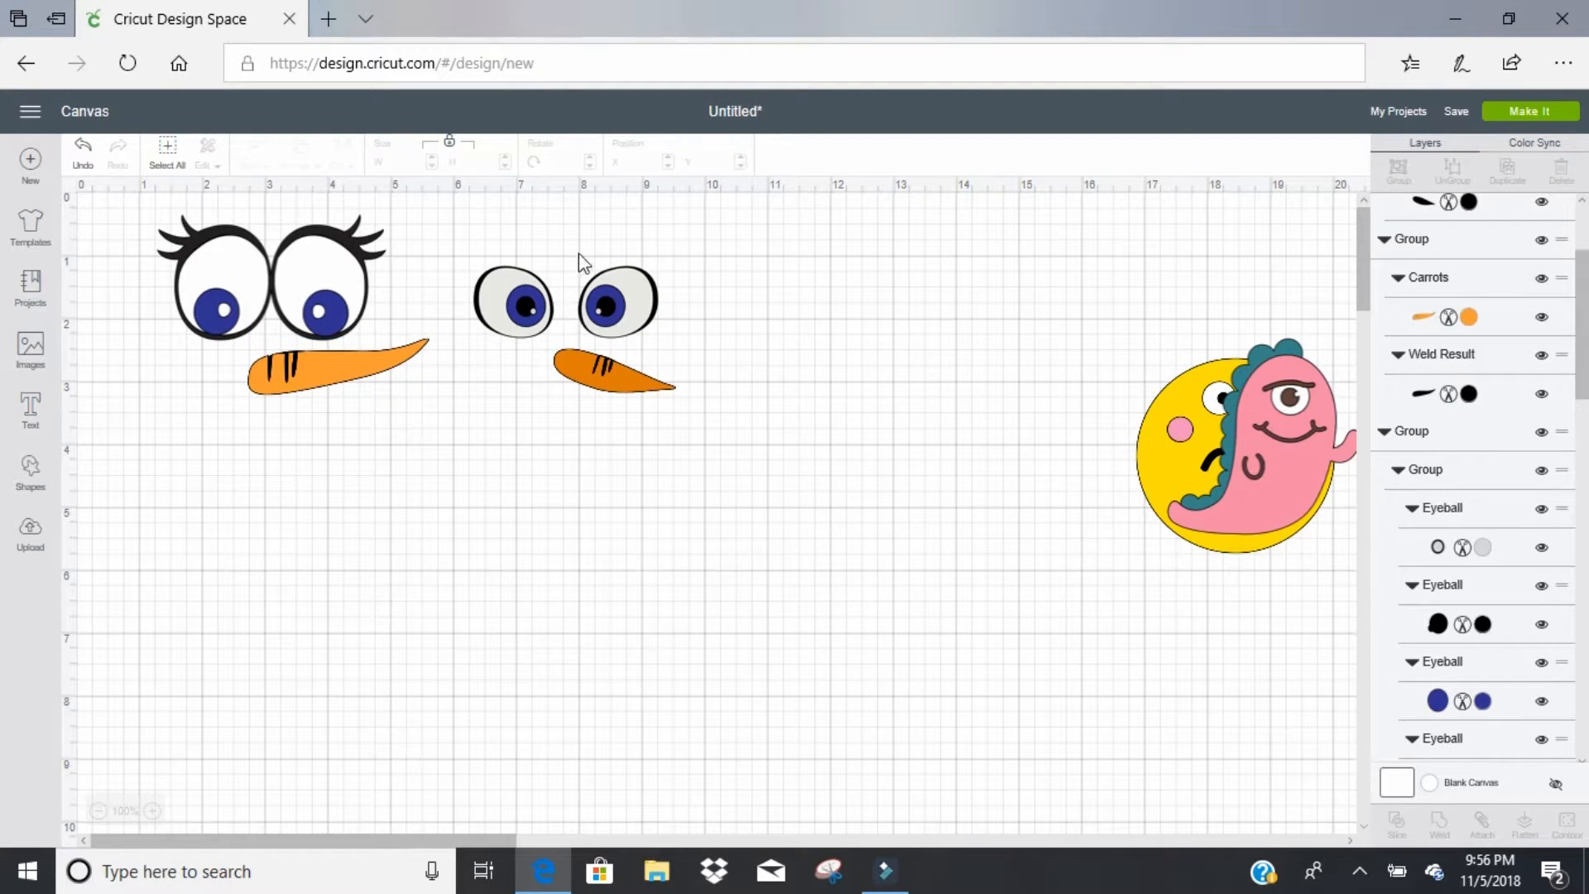
left_click(369, 367)
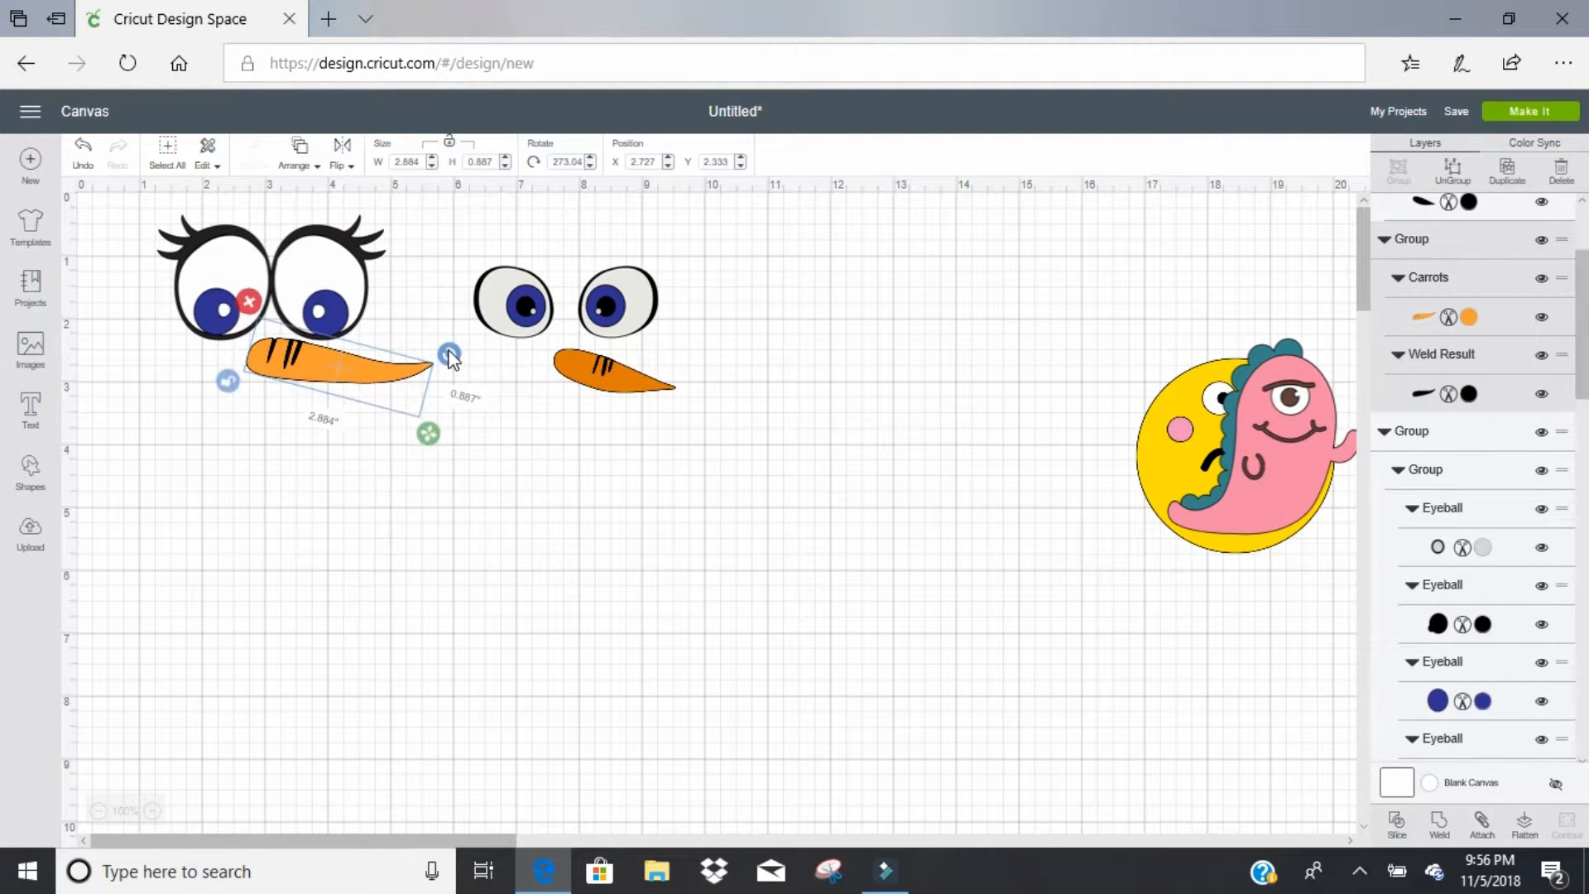
left_click(1019, 232)
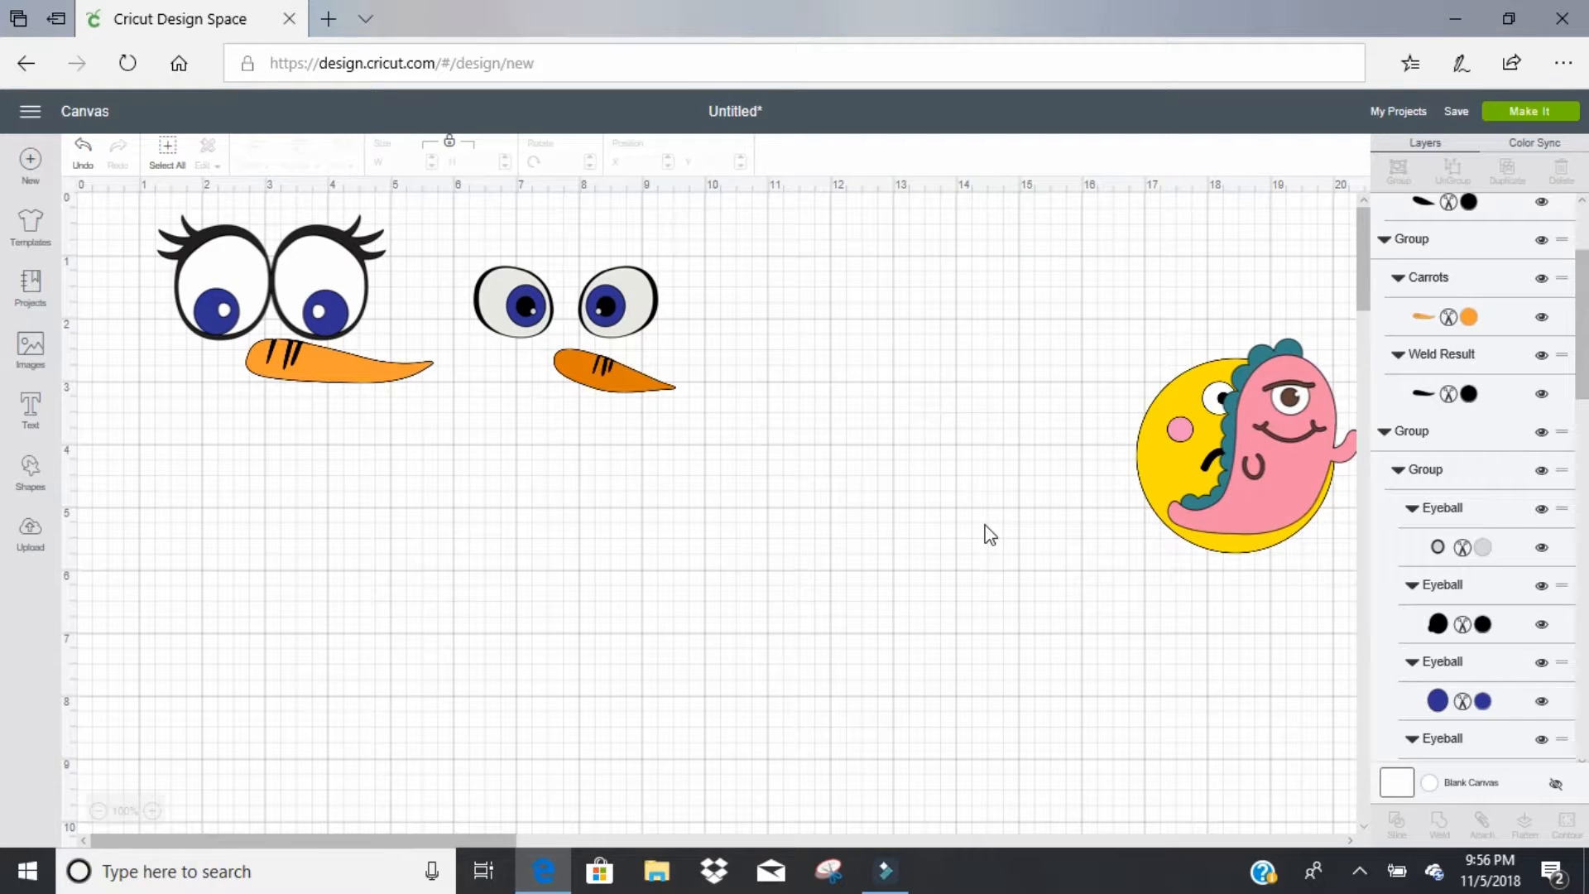
Step: Separate the overlapping characters, moving the pink Lopsy monster to open canvas below and the Confused Face up near X 16.7, Y -0.5
left_click_drag(1288, 491, 893, 647)
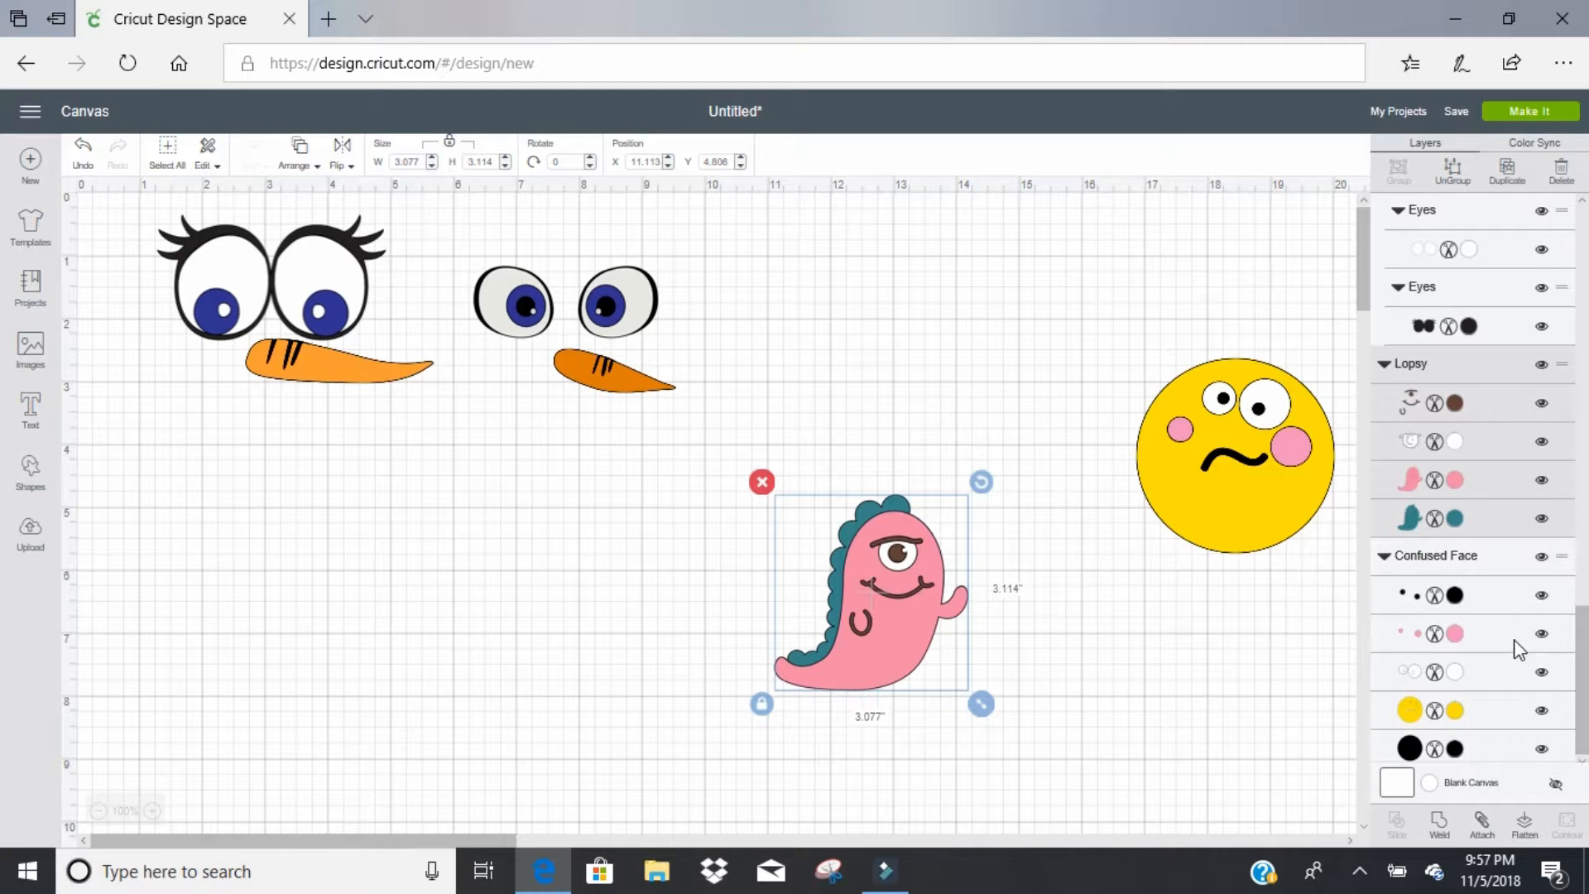
left_click(1484, 588)
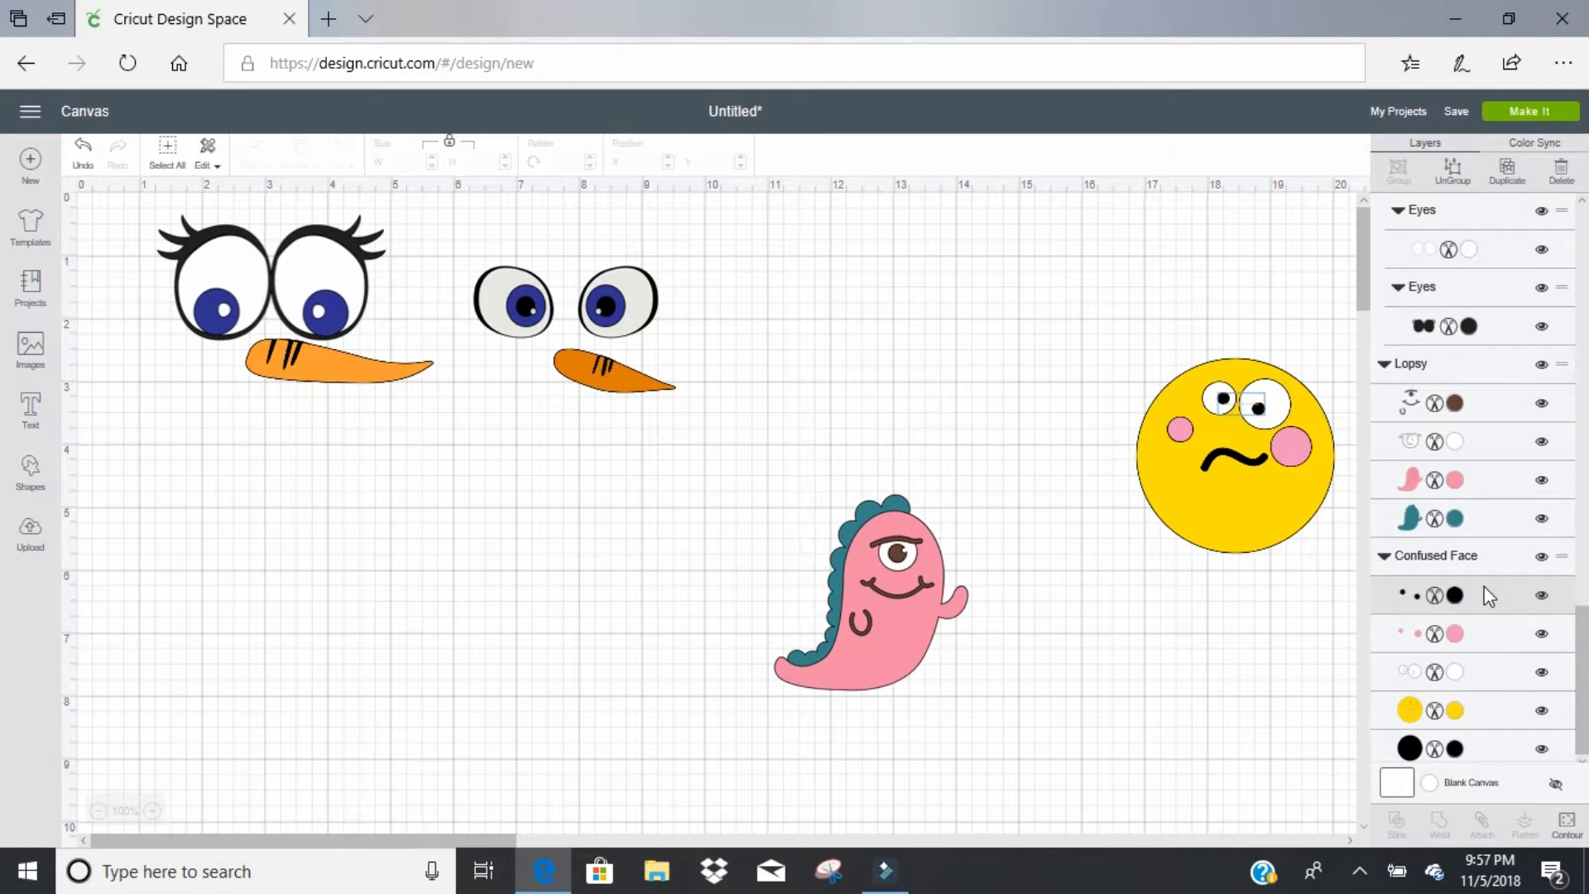
left_click_drag(1219, 462, 1214, 261)
left_click(917, 590)
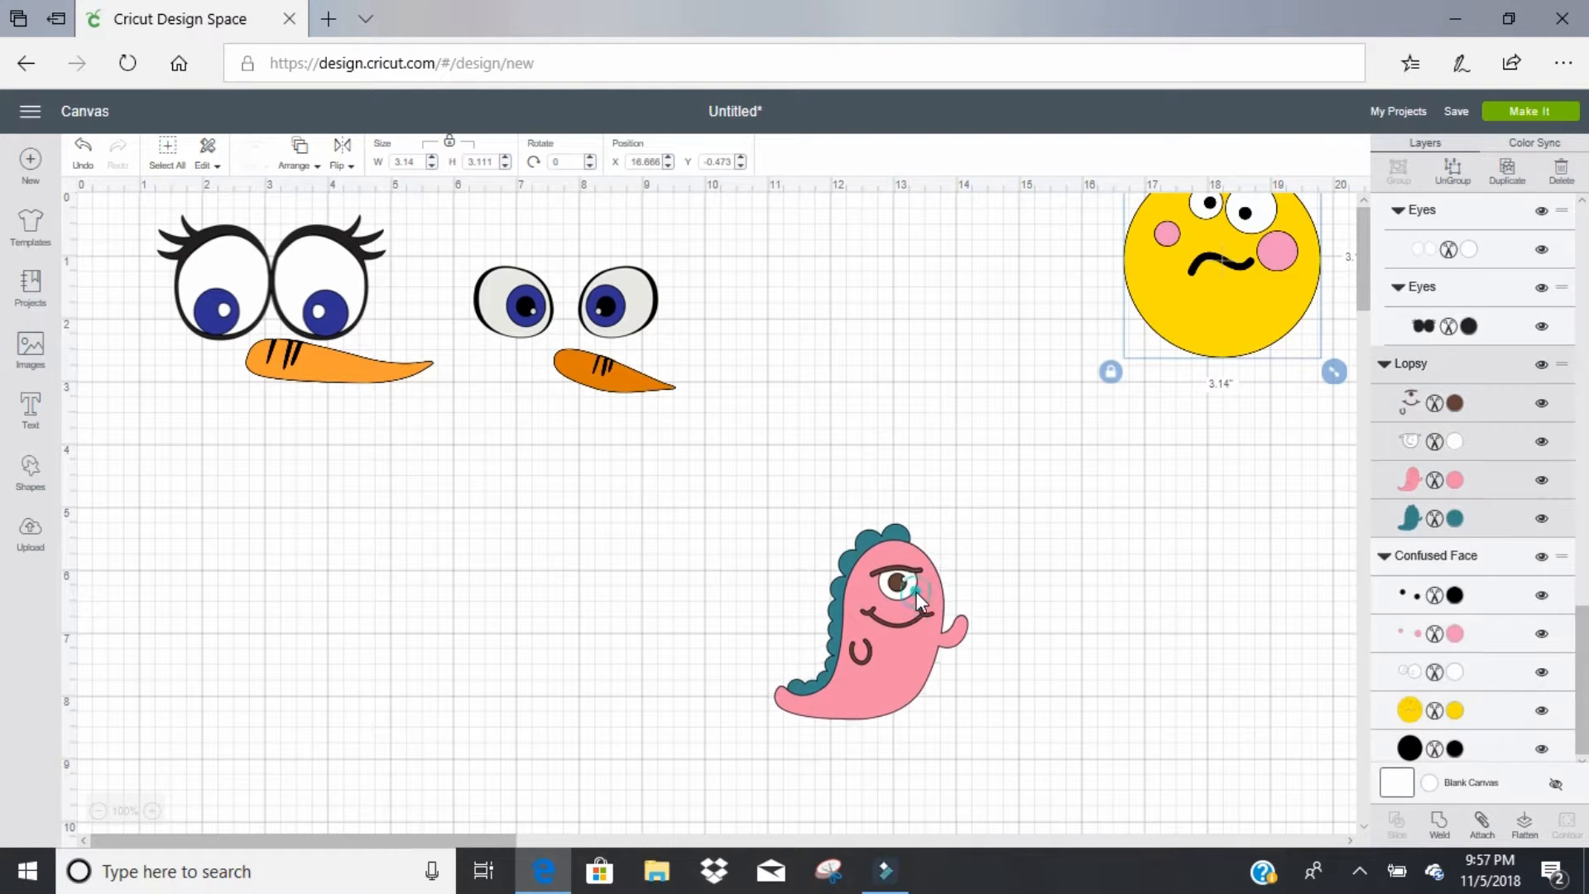
Step: Delete the white, pink and teal layers of the Lopsy image, keeping only its brown facial details
left_click(1479, 447)
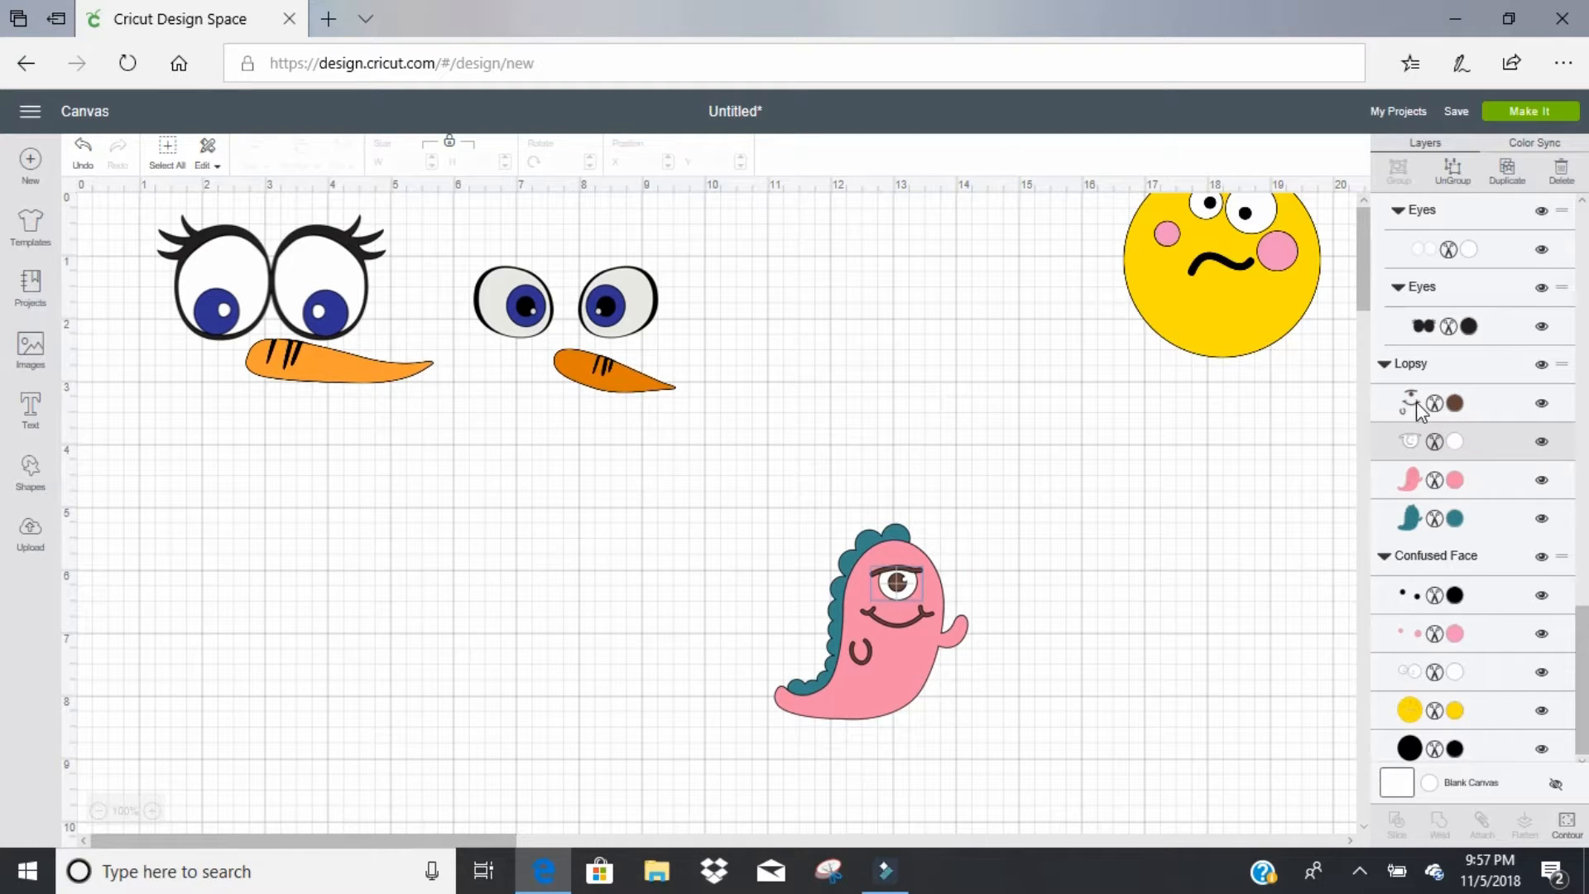
left_click(1500, 447)
key("Delete")
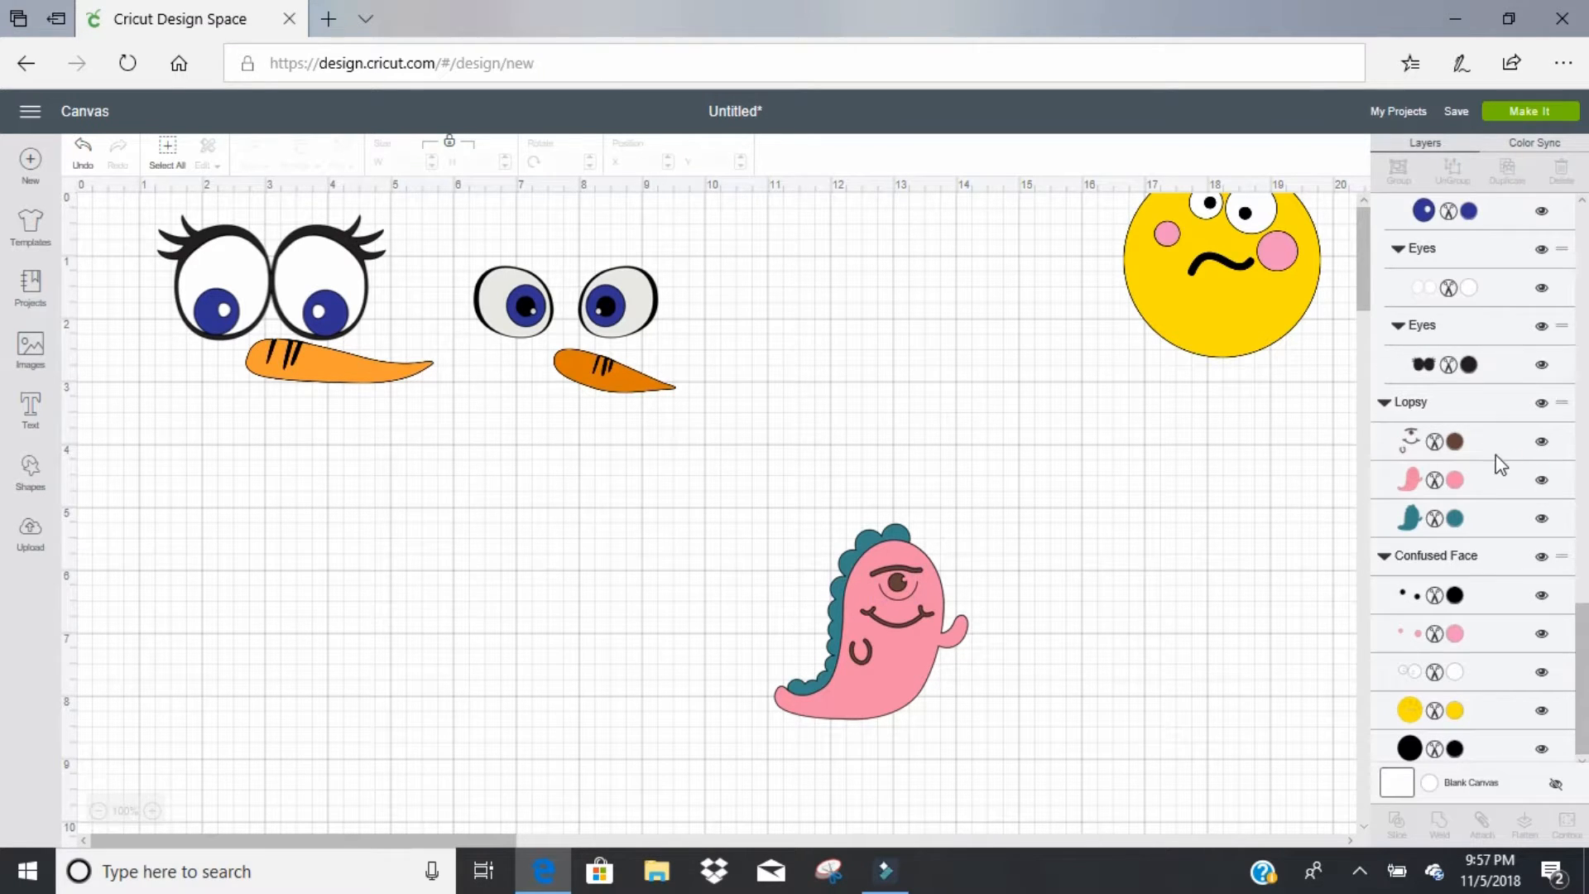
left_click(1489, 469)
key("Delete")
left_click(1476, 523)
key("Delete")
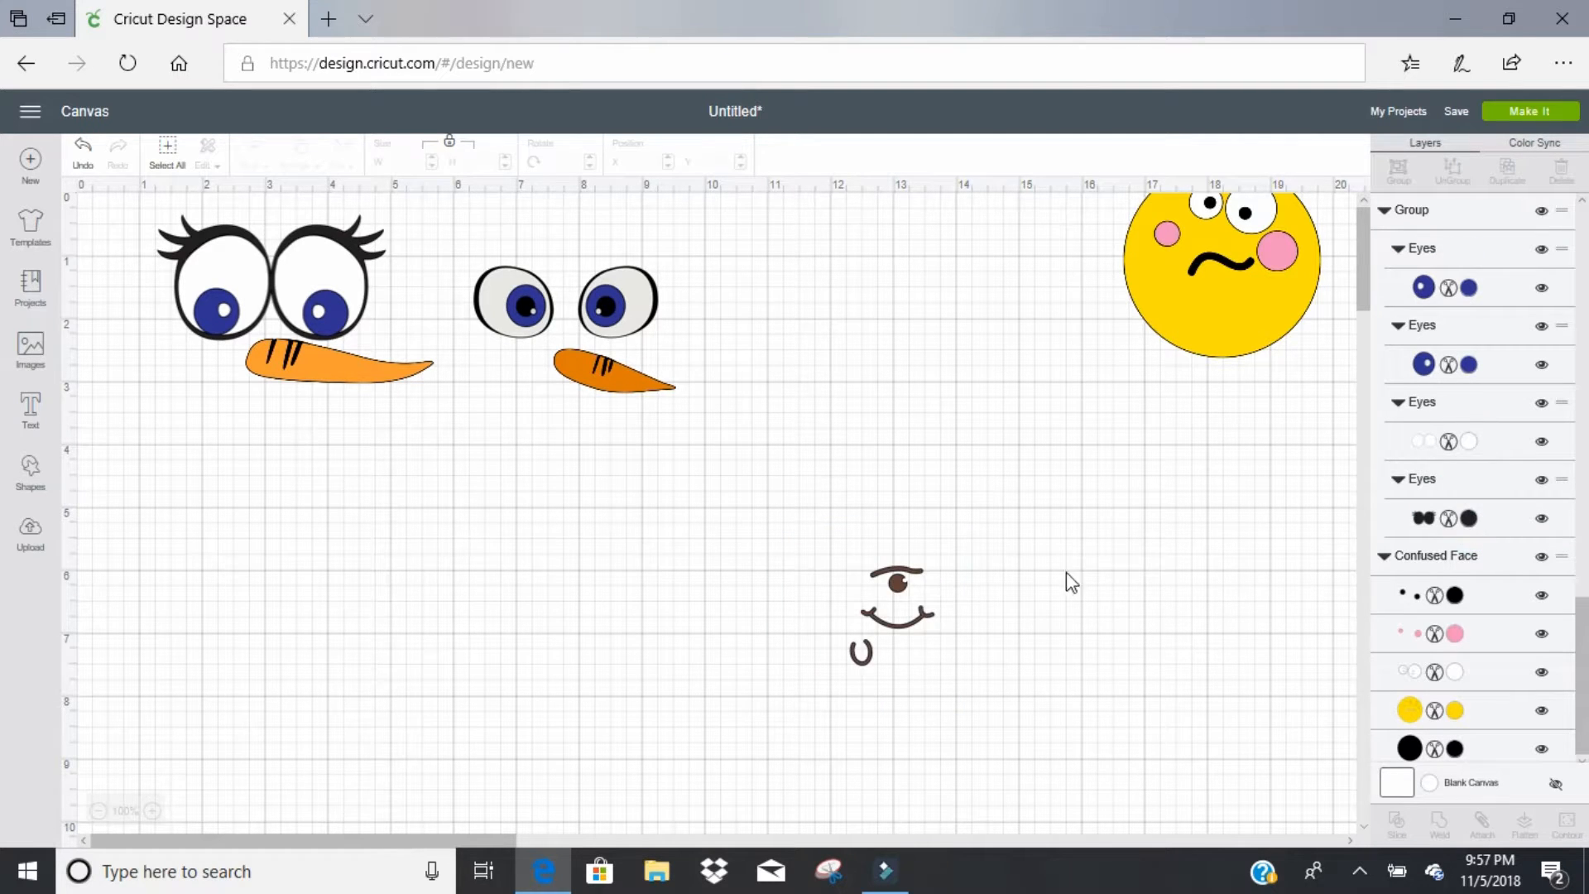
Step: Hide the eyebrow, pupil and U-shaped contours of the remaining Lopsy layer, keeping only the smile
left_click(887, 594)
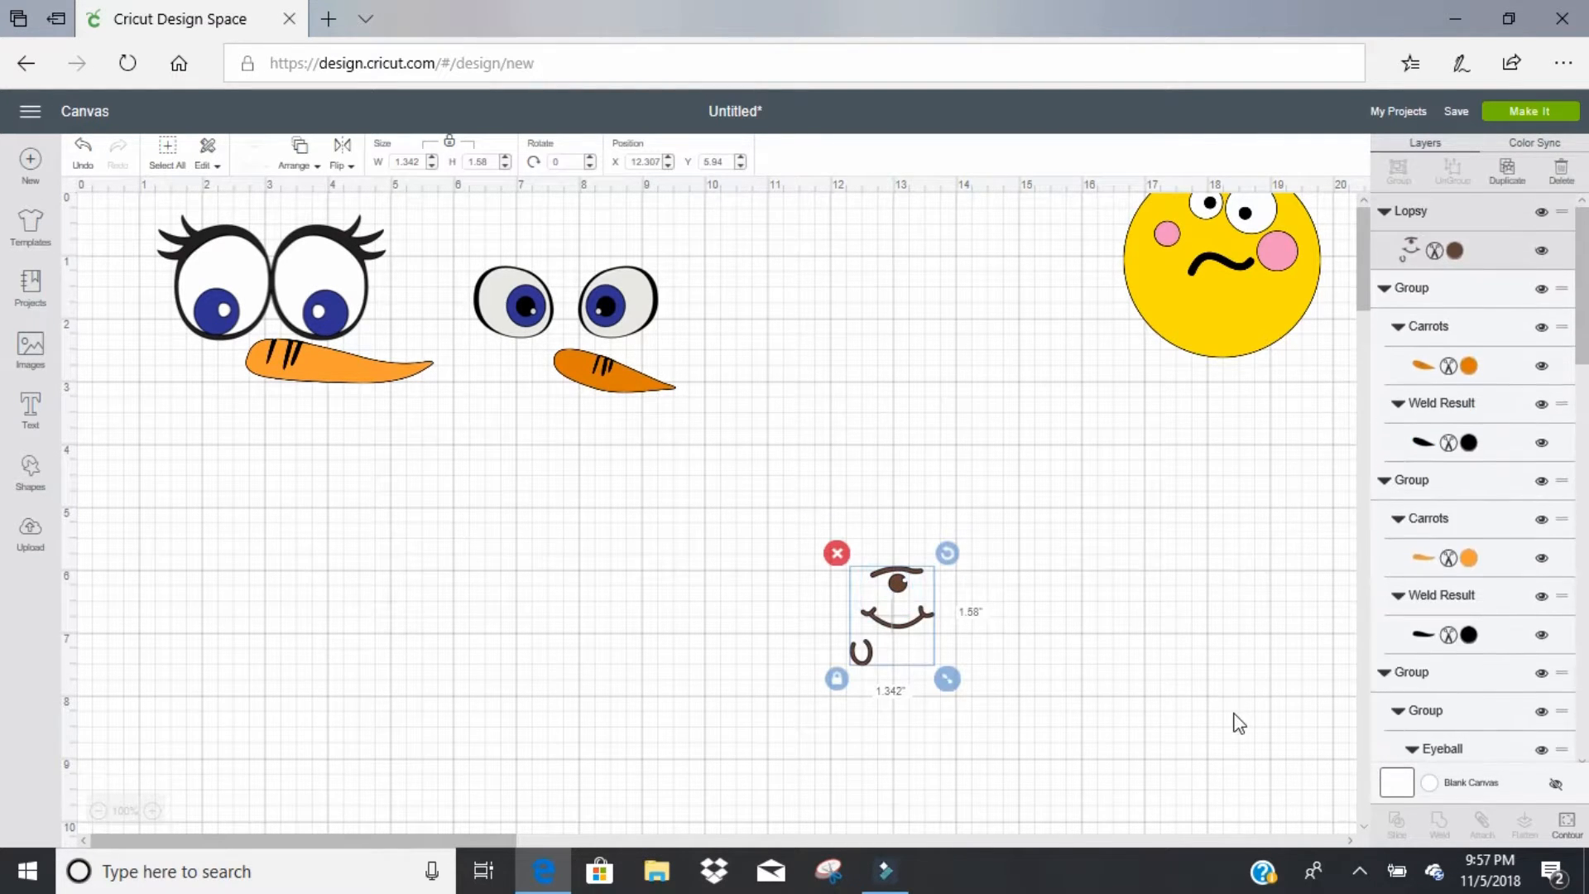
left_click(1567, 824)
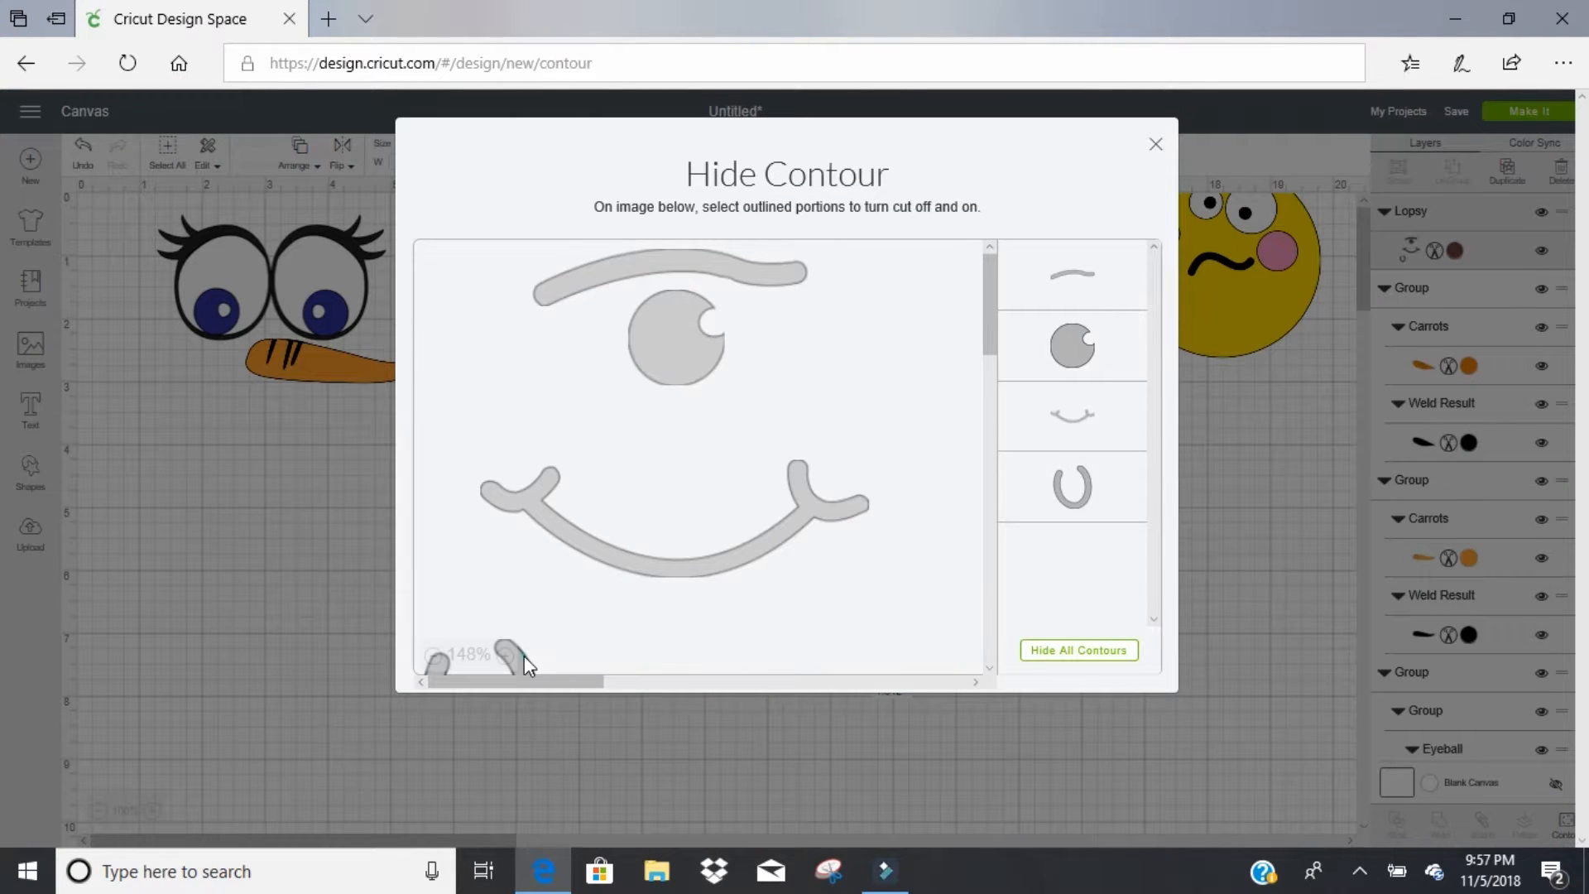
left_click(524, 656)
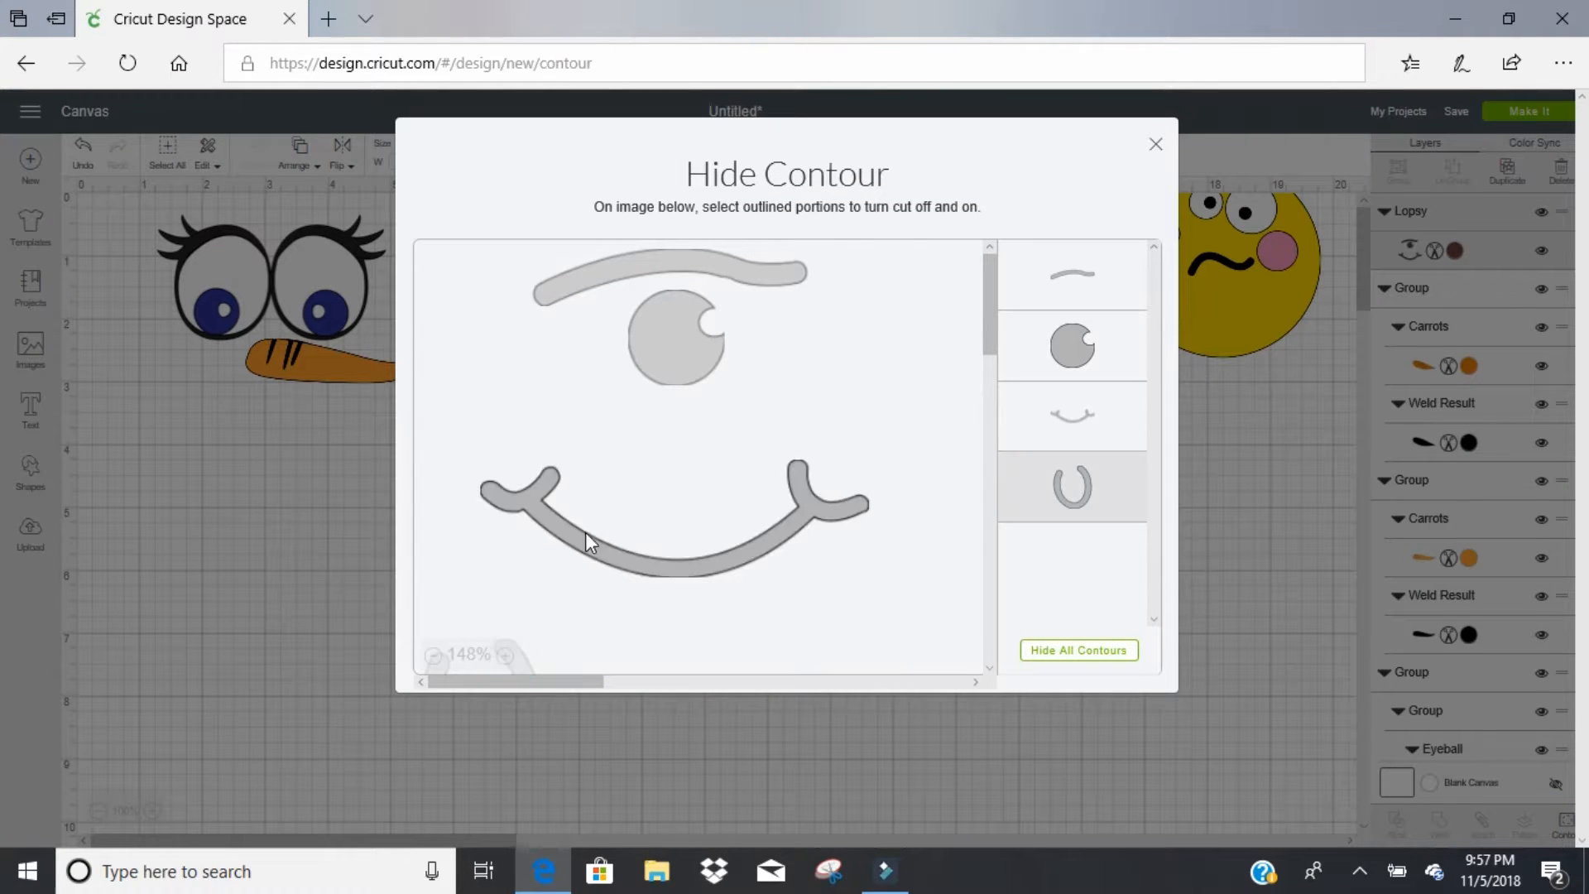
left_click(672, 359)
left_click(684, 263)
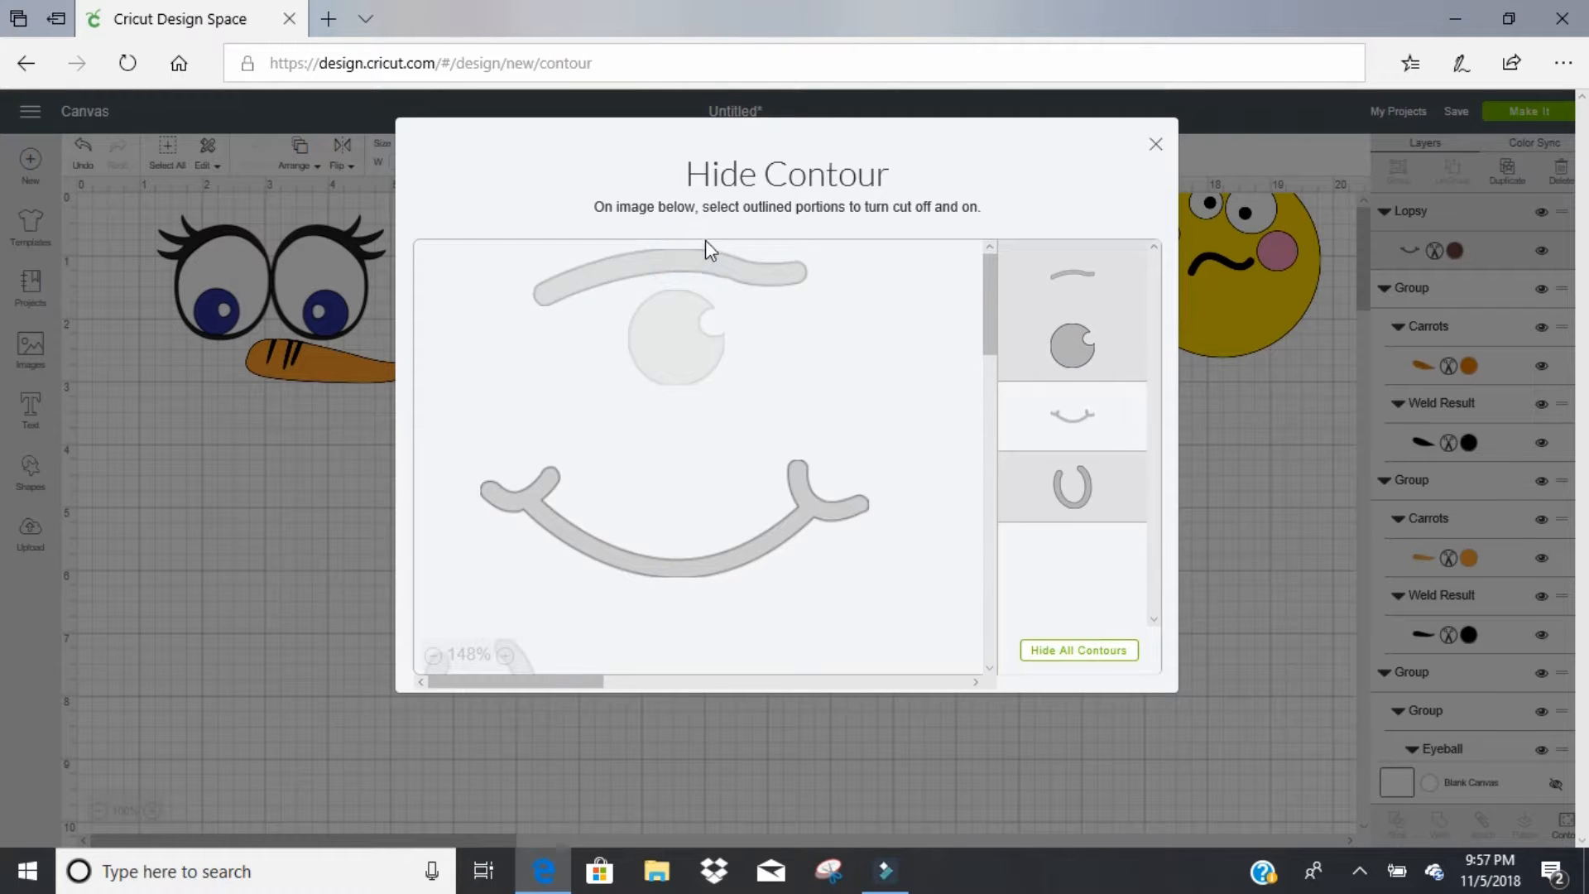
left_click(1156, 144)
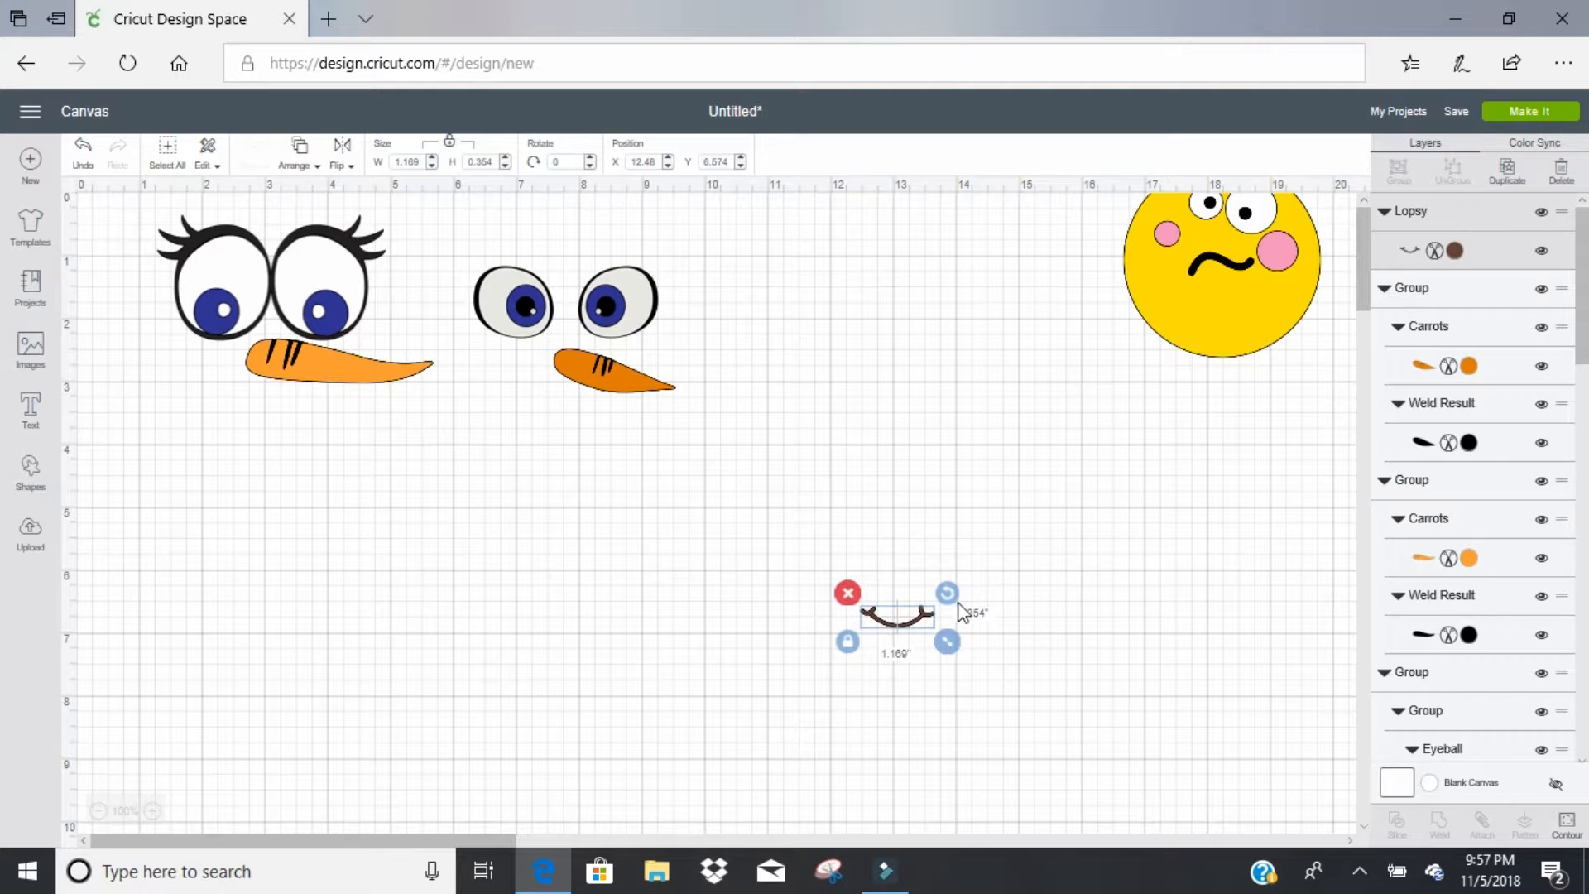
Step: Recolor the Lopsy smile black
left_click(1455, 248)
left_click(1195, 281)
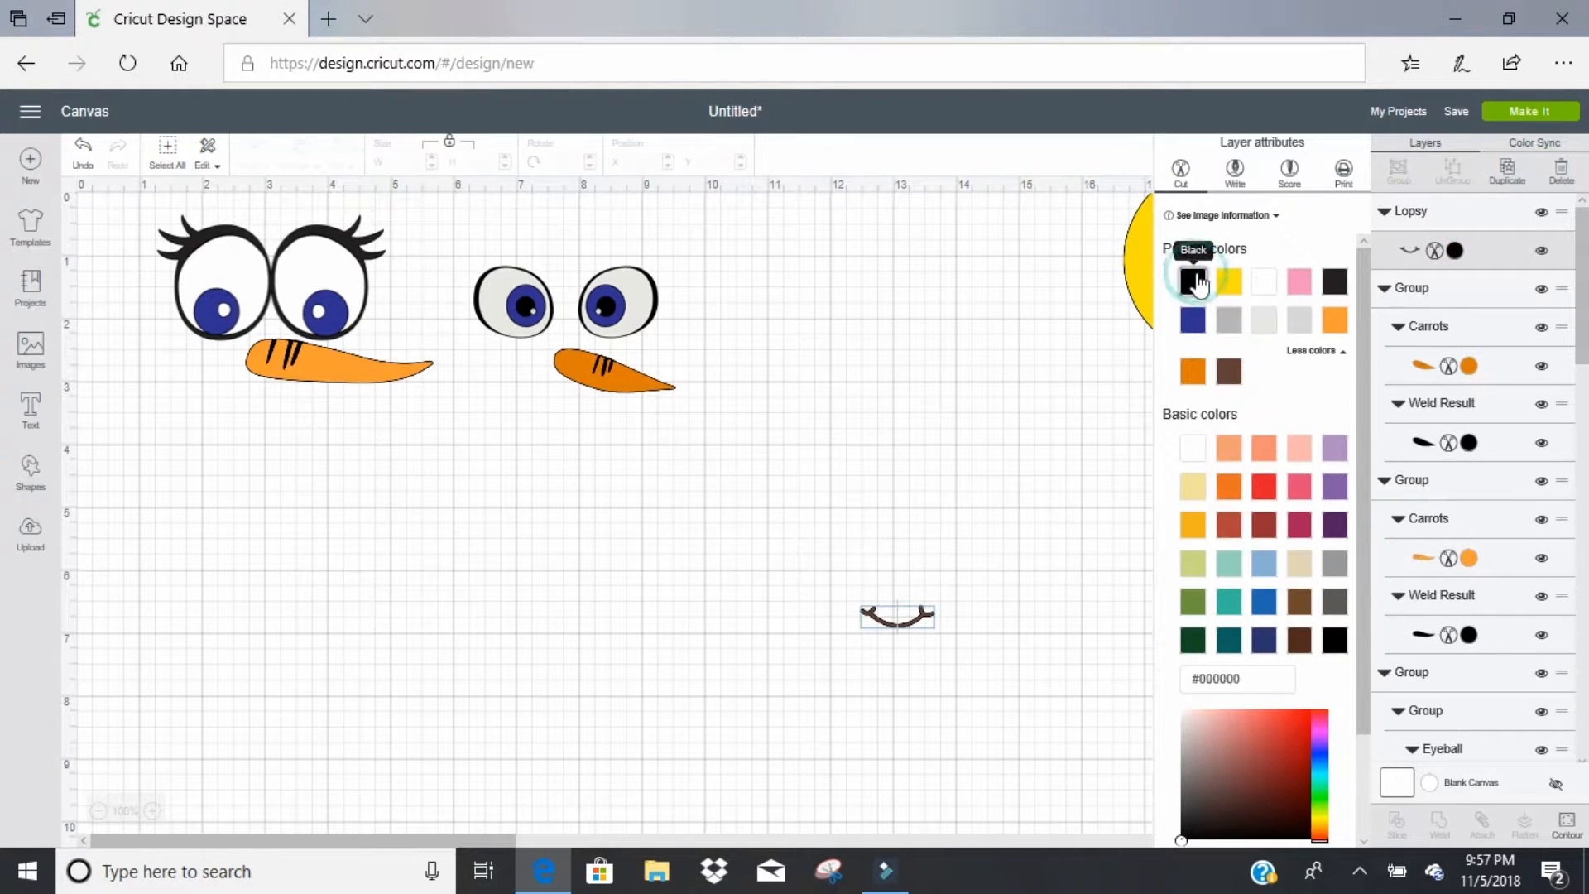
left_click(911, 625)
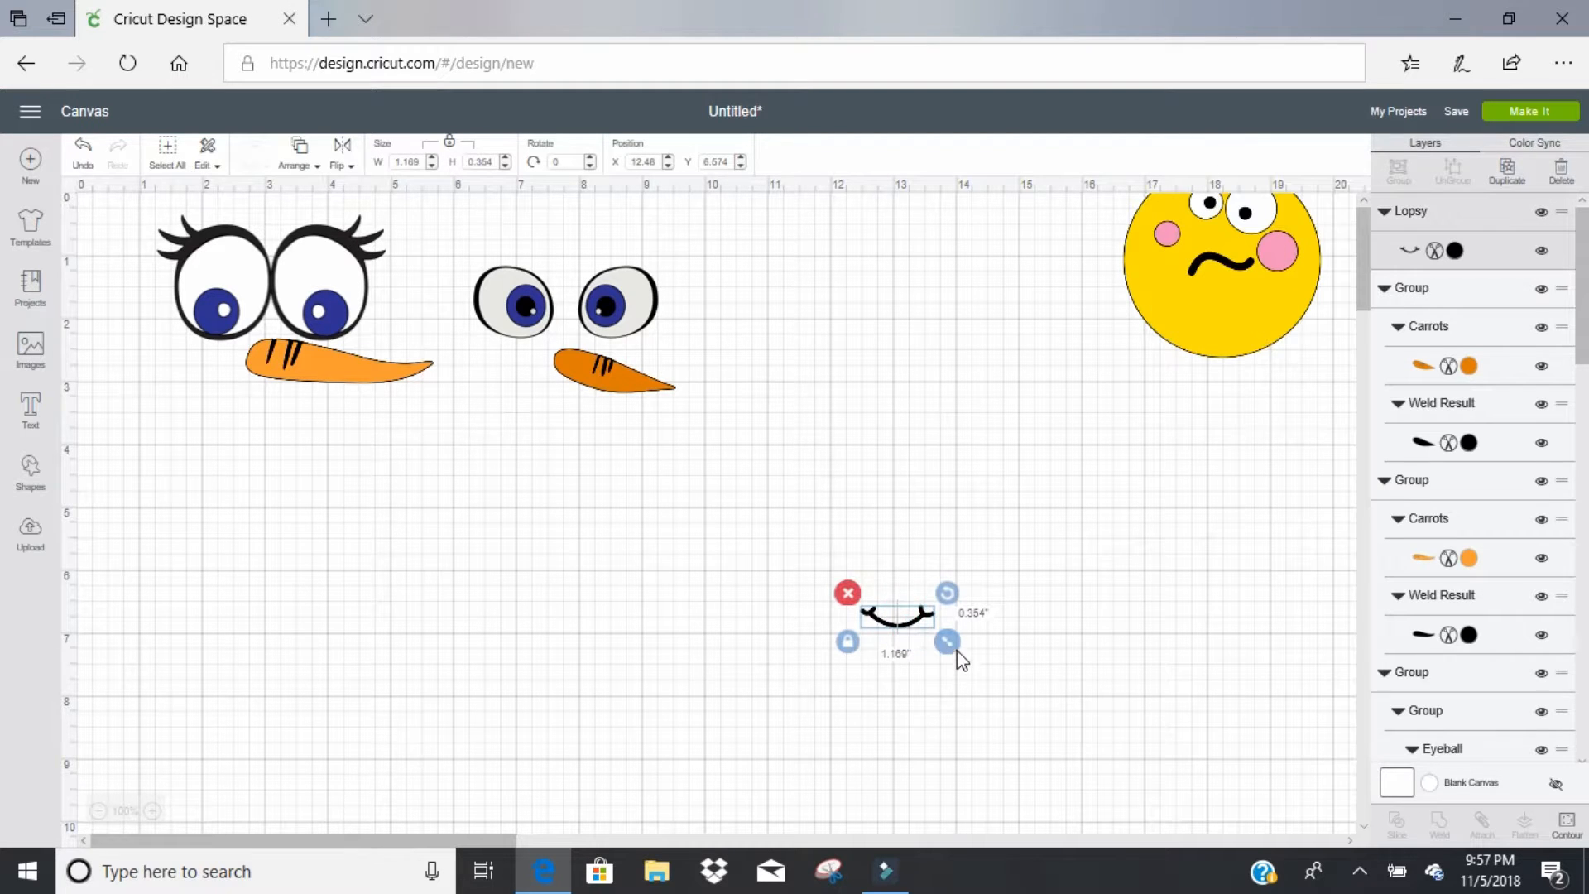
Step: Place the smile under the light carrot near X 1.7, Y 3.4, unlock its proportions and enlarge it to about 3.00 × 0.94 in
left_click_drag(950, 646, 1042, 725)
left_click_drag(977, 654, 304, 448)
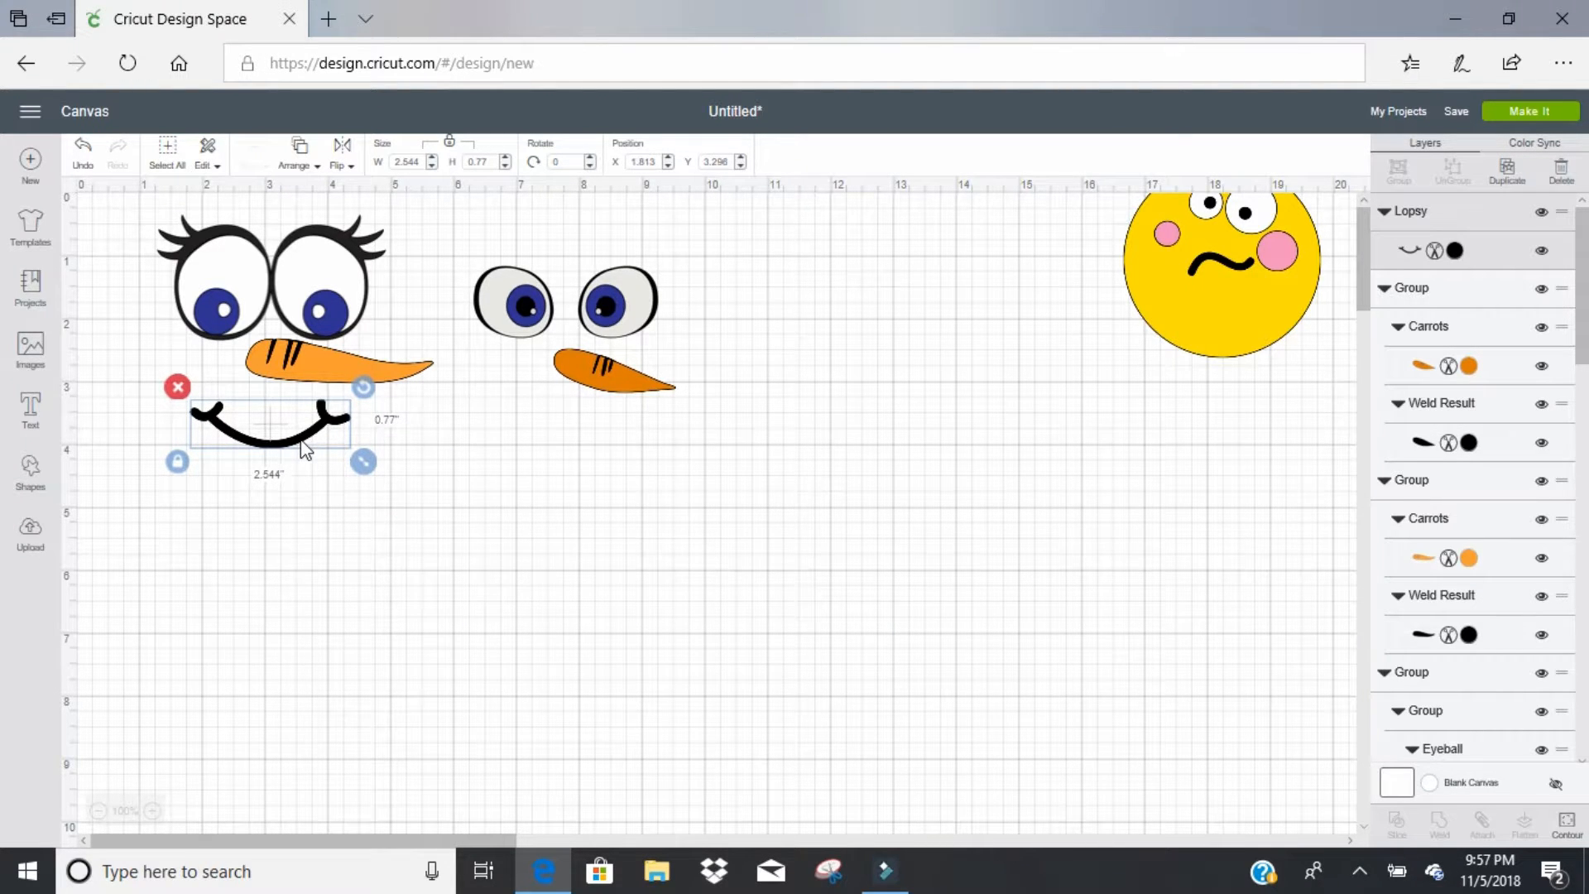
left_click(177, 461)
left_click_drag(363, 462, 297, 473)
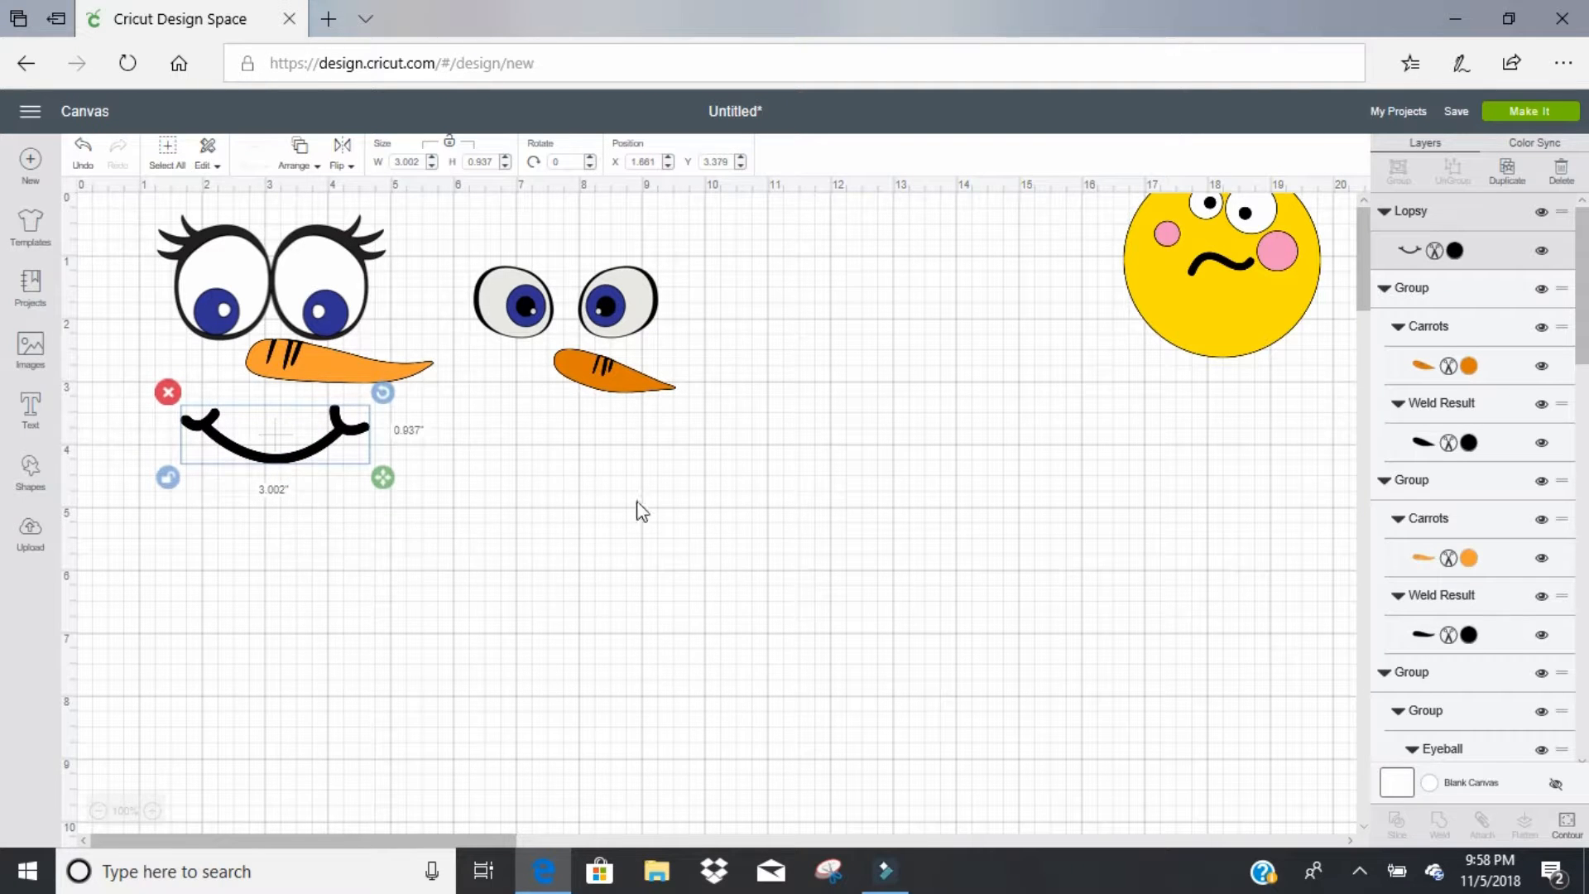
left_click(702, 549)
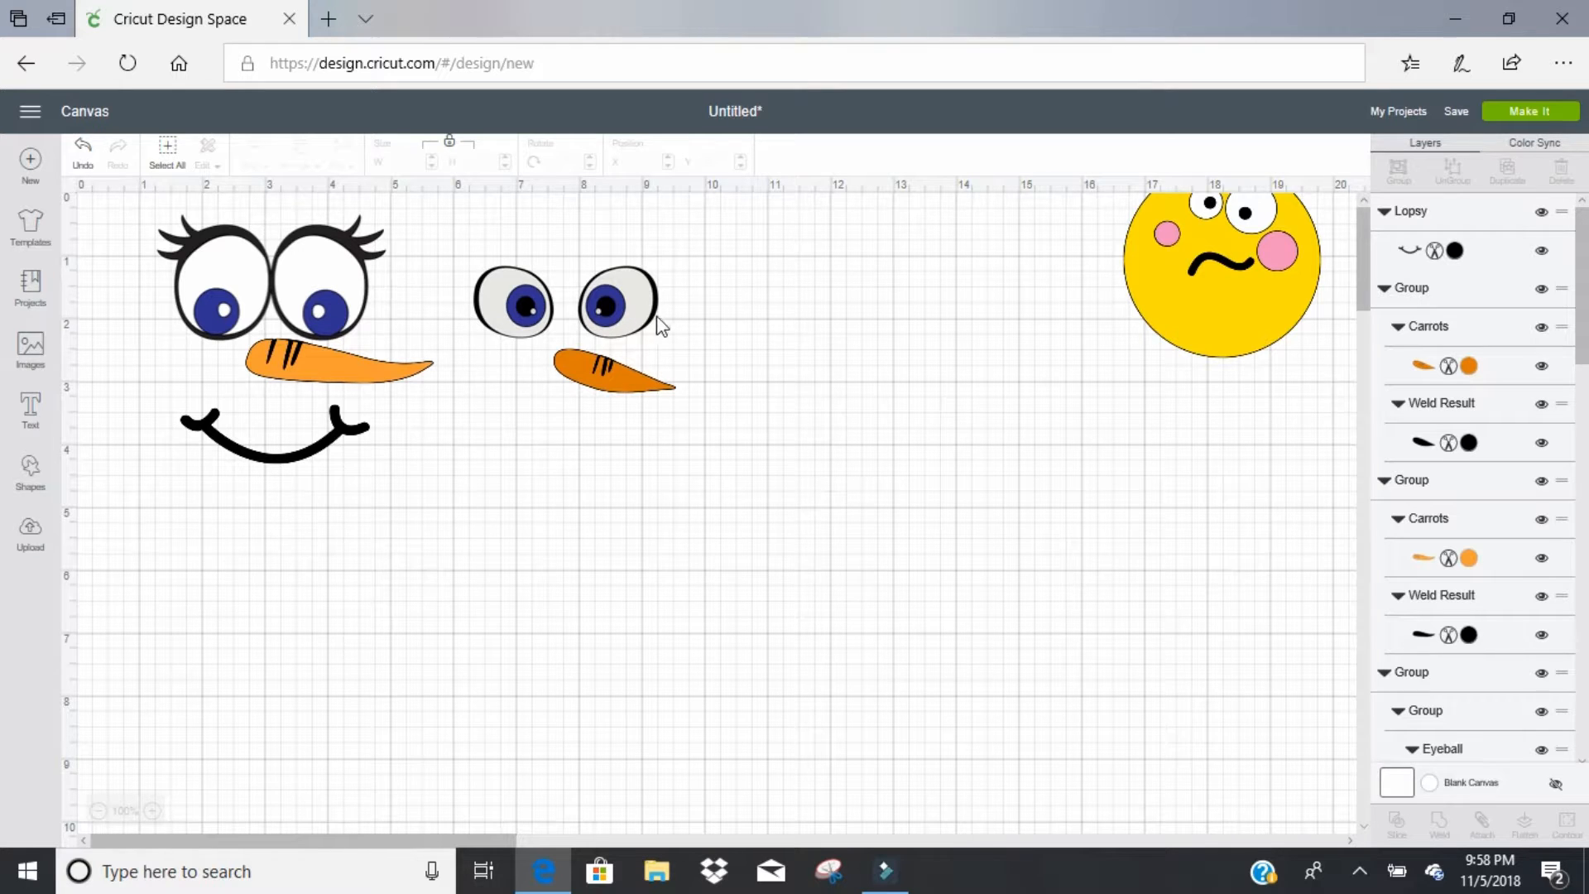
Step: Move the Confused Face to about X 13.4, Y 3.6 and delete its pupil, pink cheek and white eye layers
left_click_drag(1240, 272, 1089, 484)
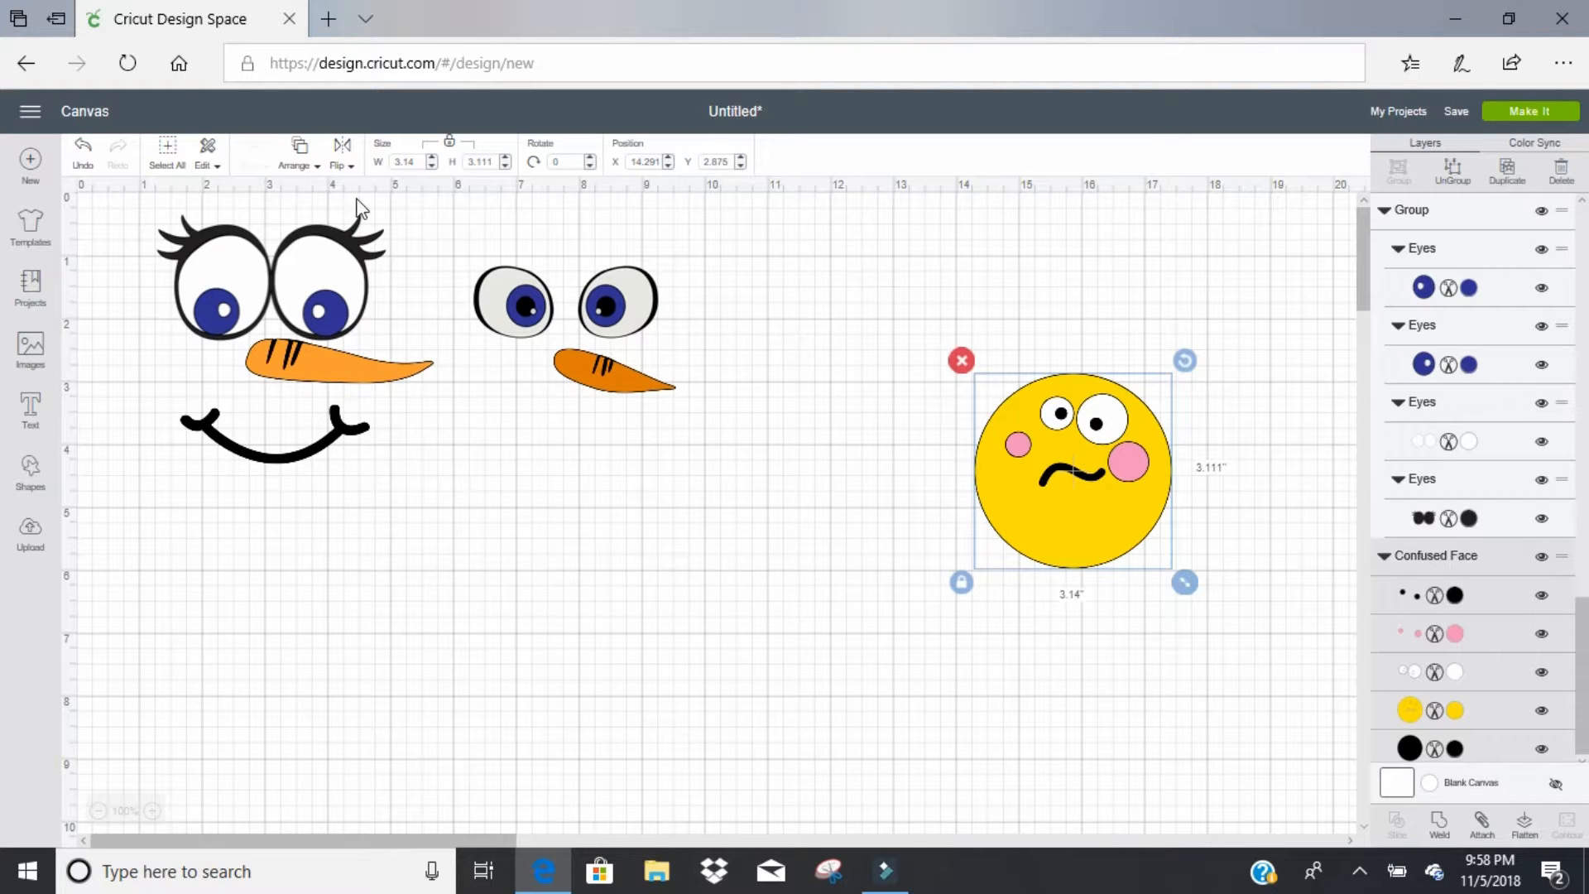
left_click_drag(1115, 509, 1062, 557)
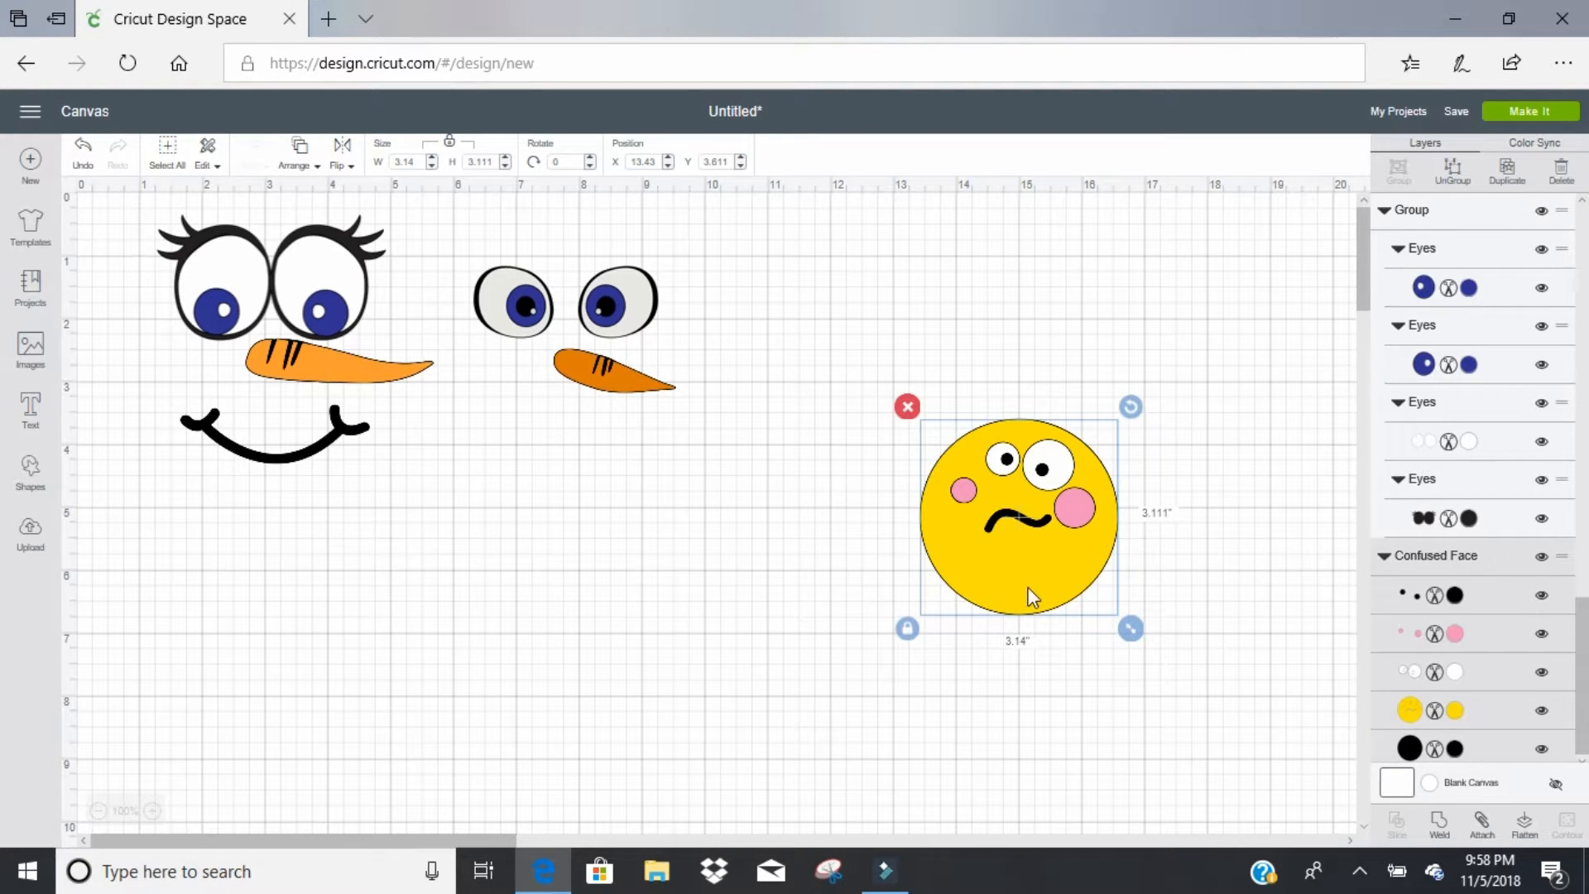
left_click(1504, 587)
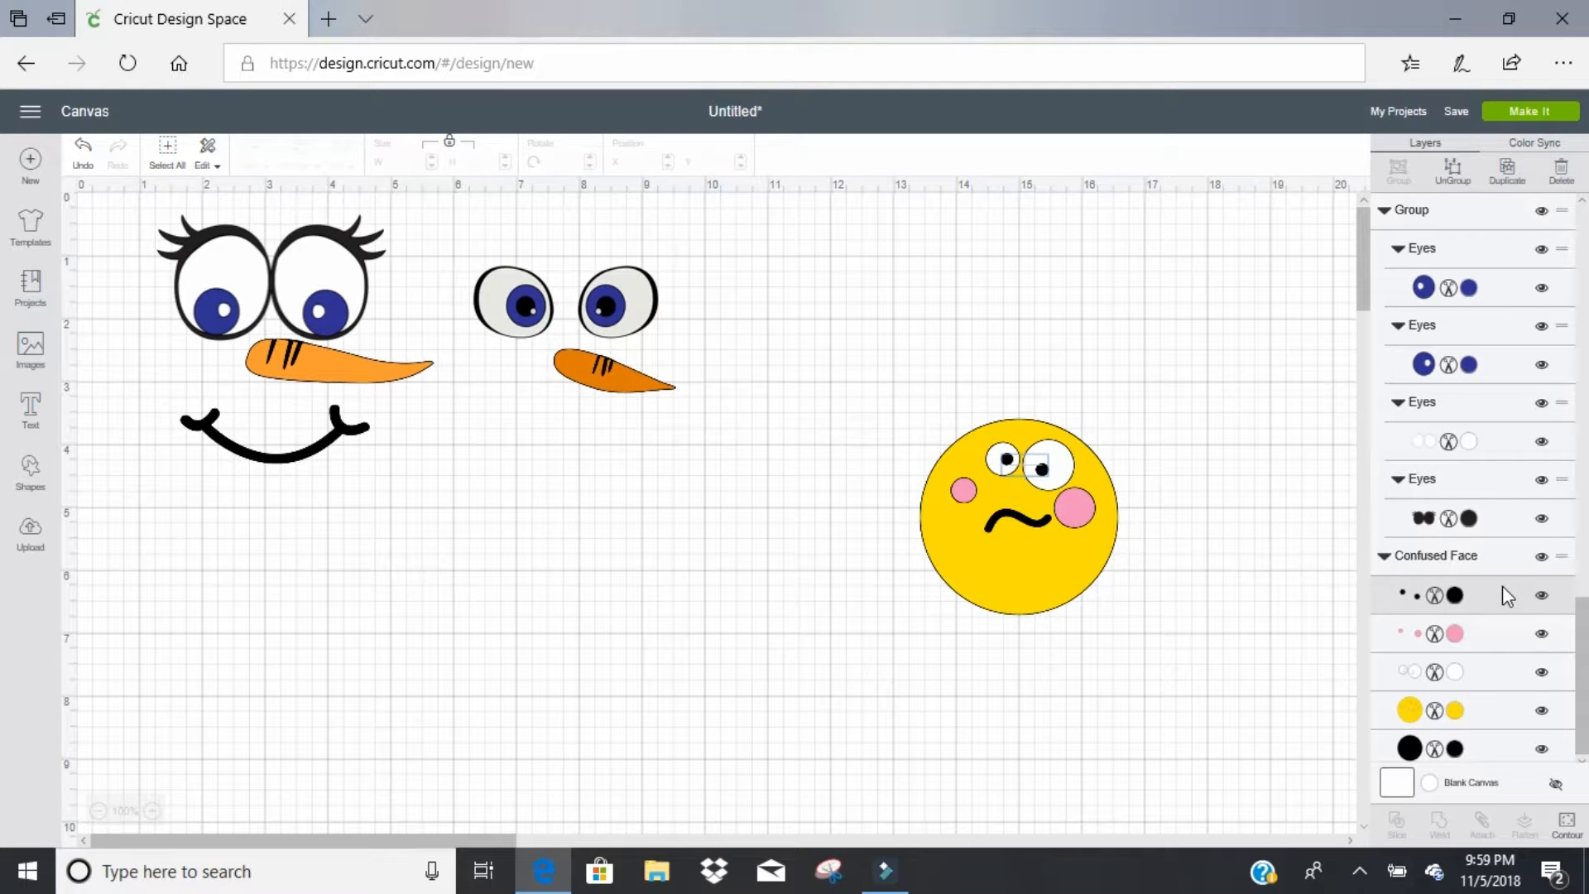
key("Delete")
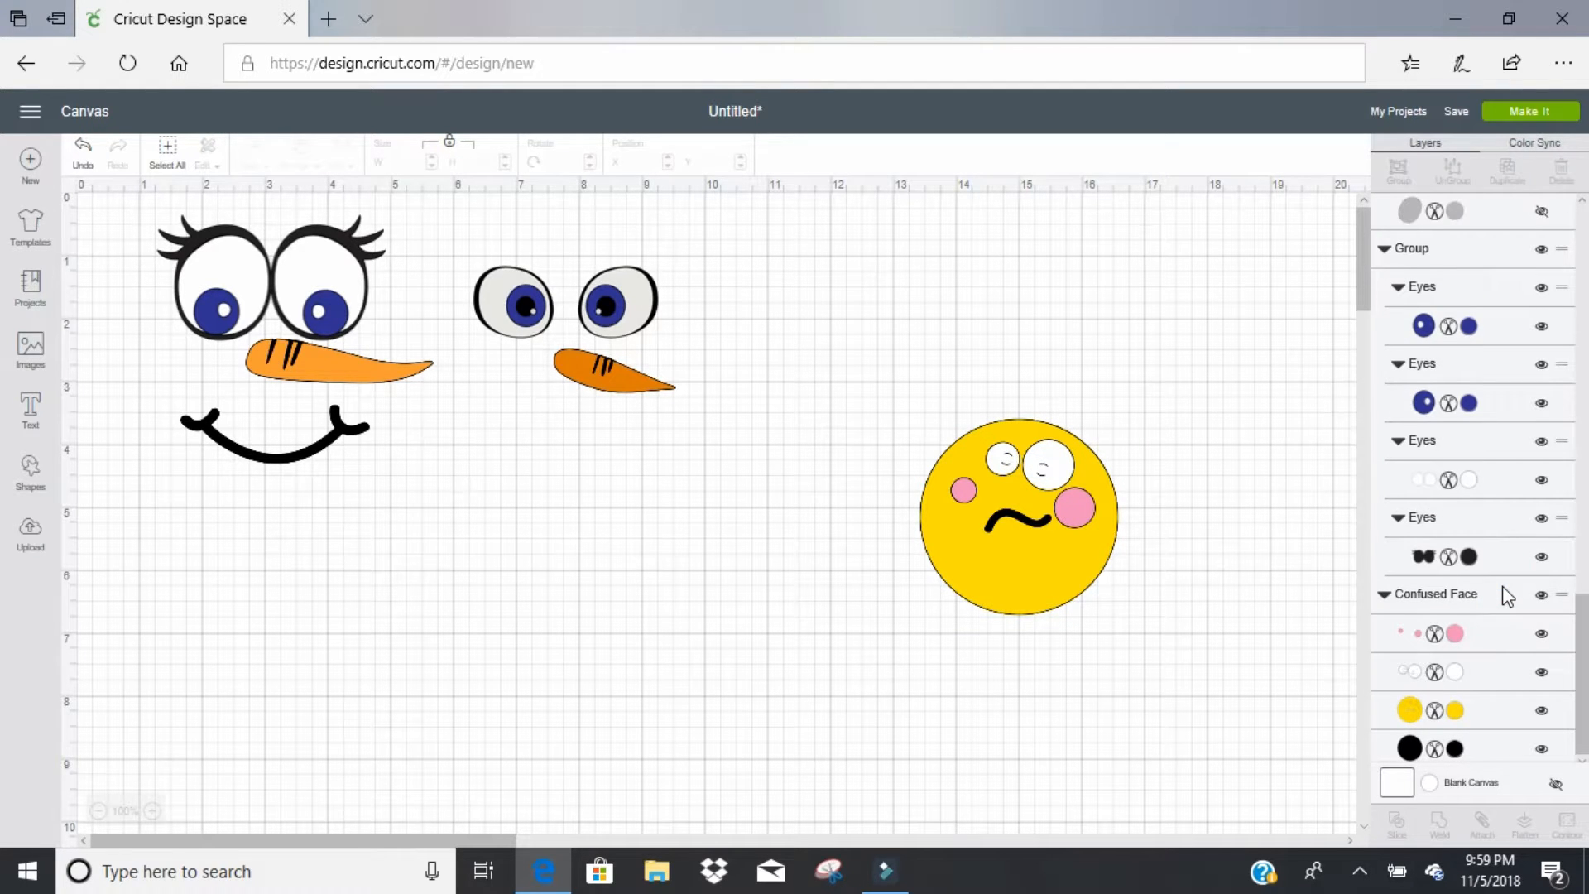
left_click(1492, 642)
key("Delete")
left_click(1490, 665)
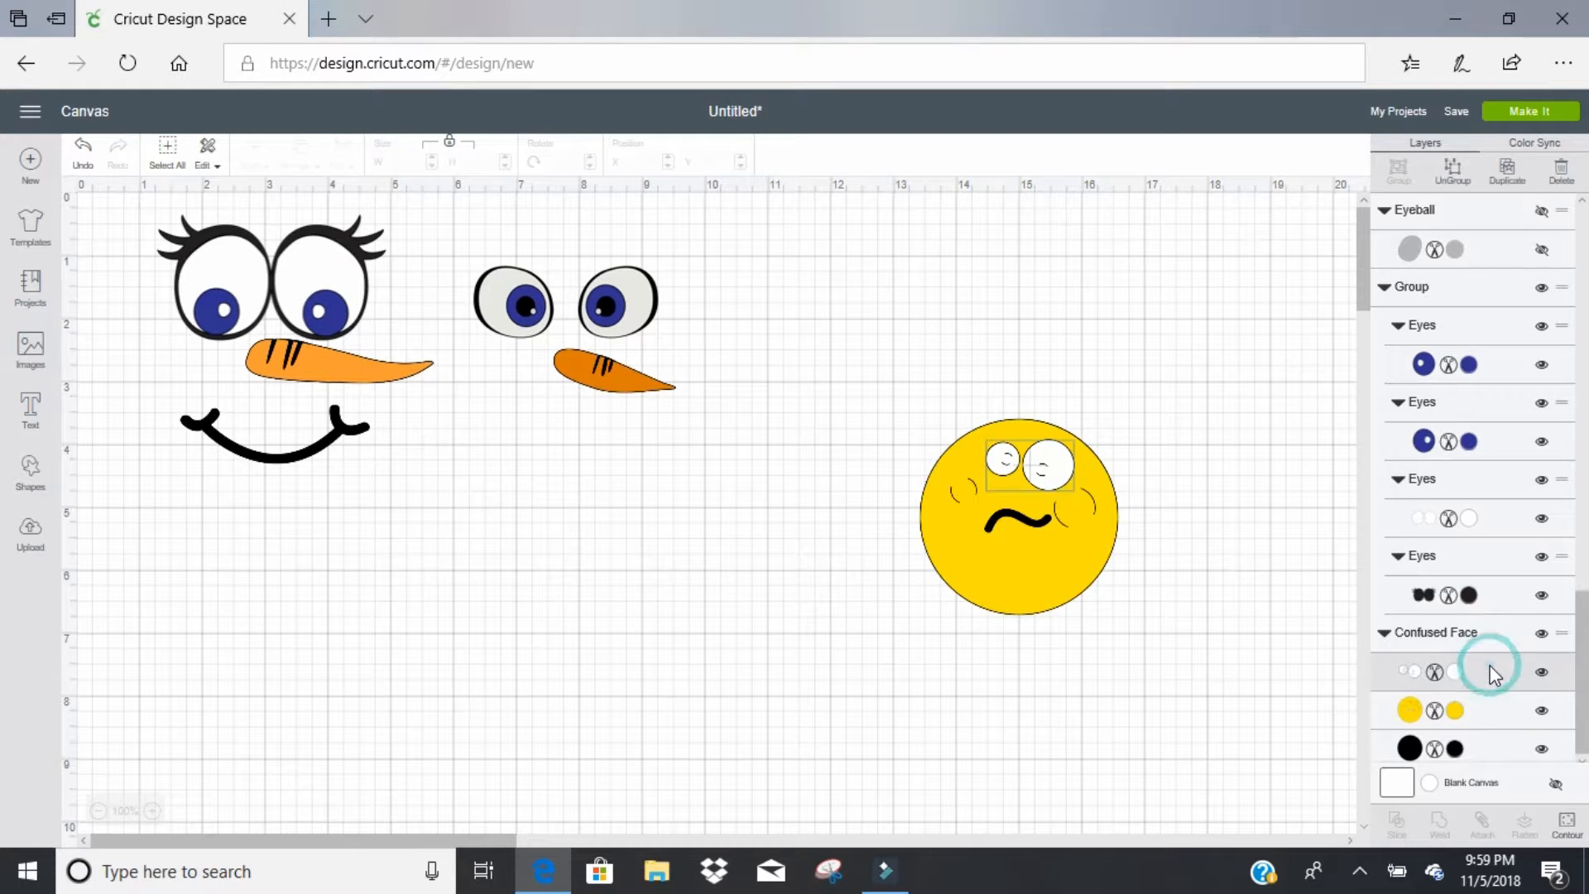
key("Delete")
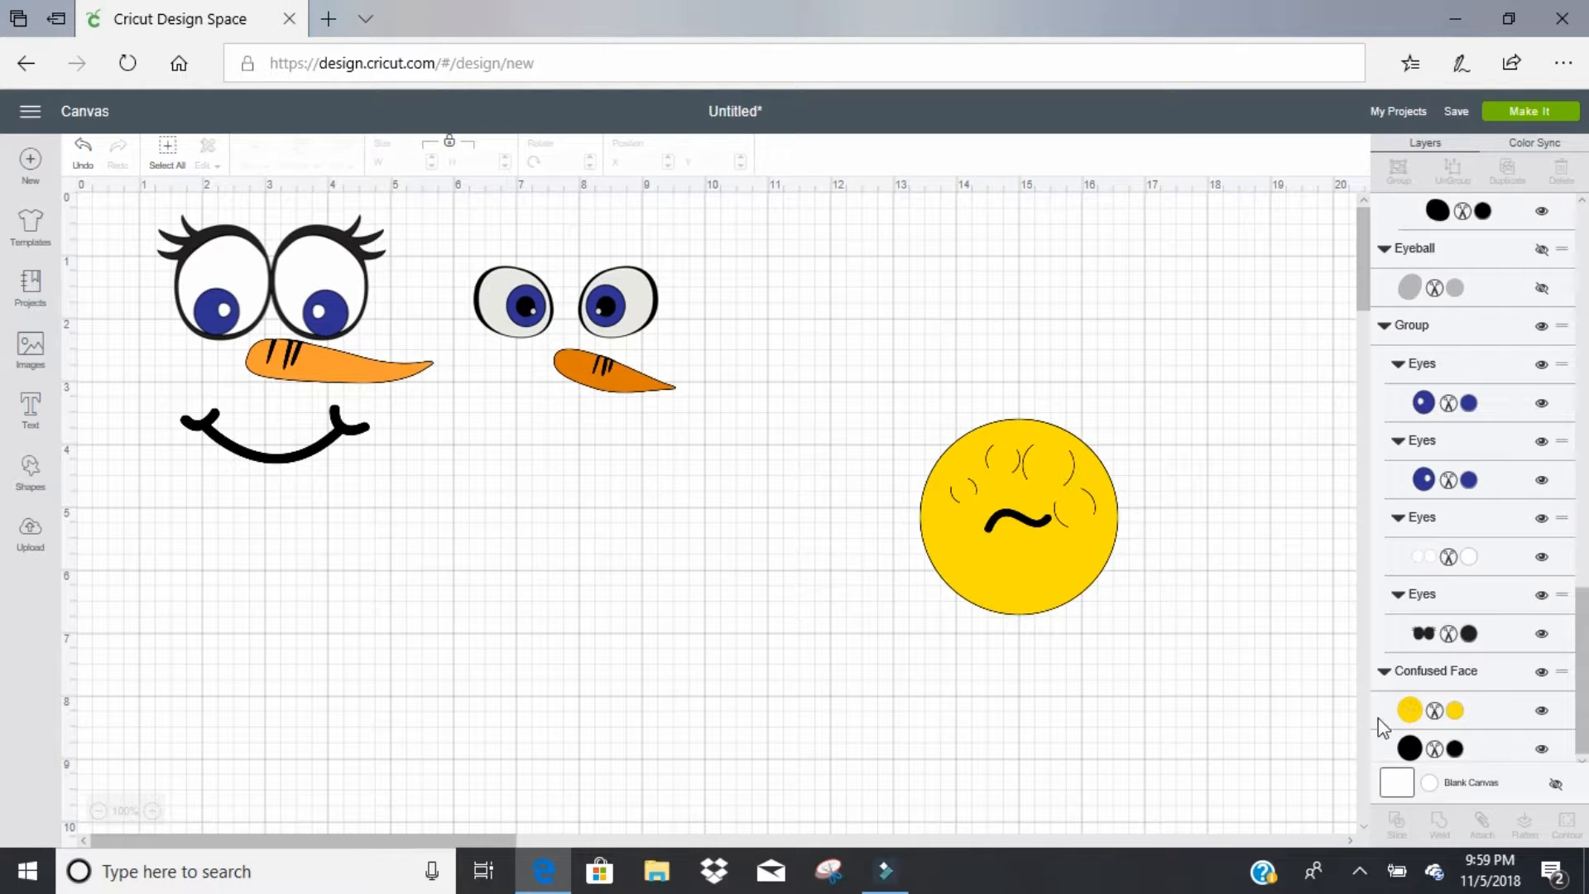
Step: Slice the remaining yellow and black layers of the Confused Face to separate its wavy mouth
left_click_drag(1580, 683, 1581, 712)
left_click_drag(1174, 400, 1046, 548)
left_click(1399, 826)
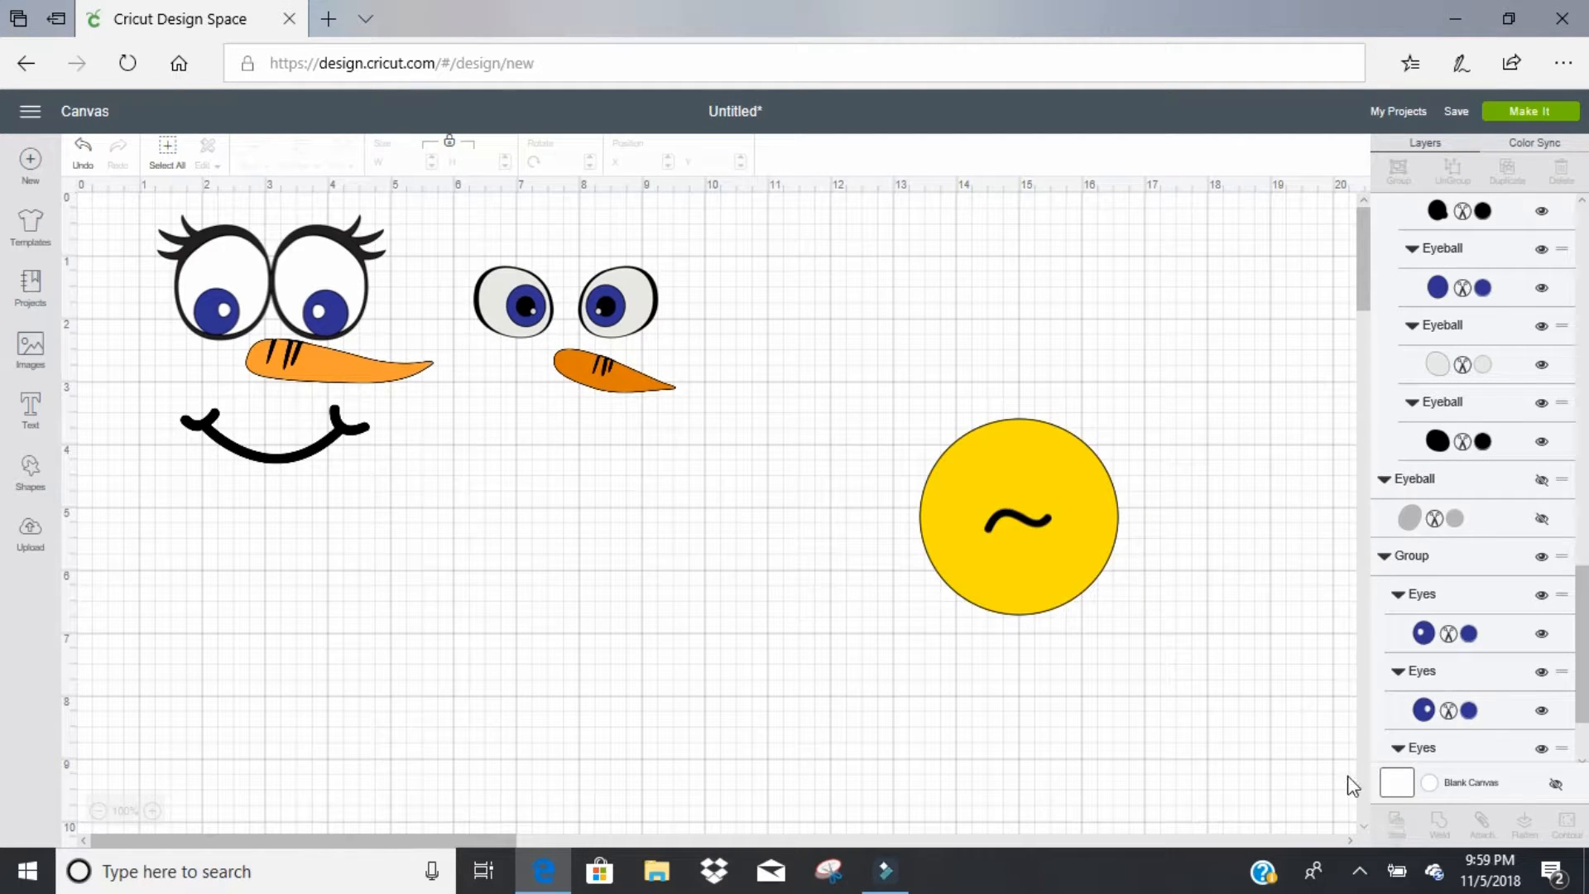
Step: Delete the yellow and black circle slice results, keeping only the wavy mouth
left_click(1053, 539)
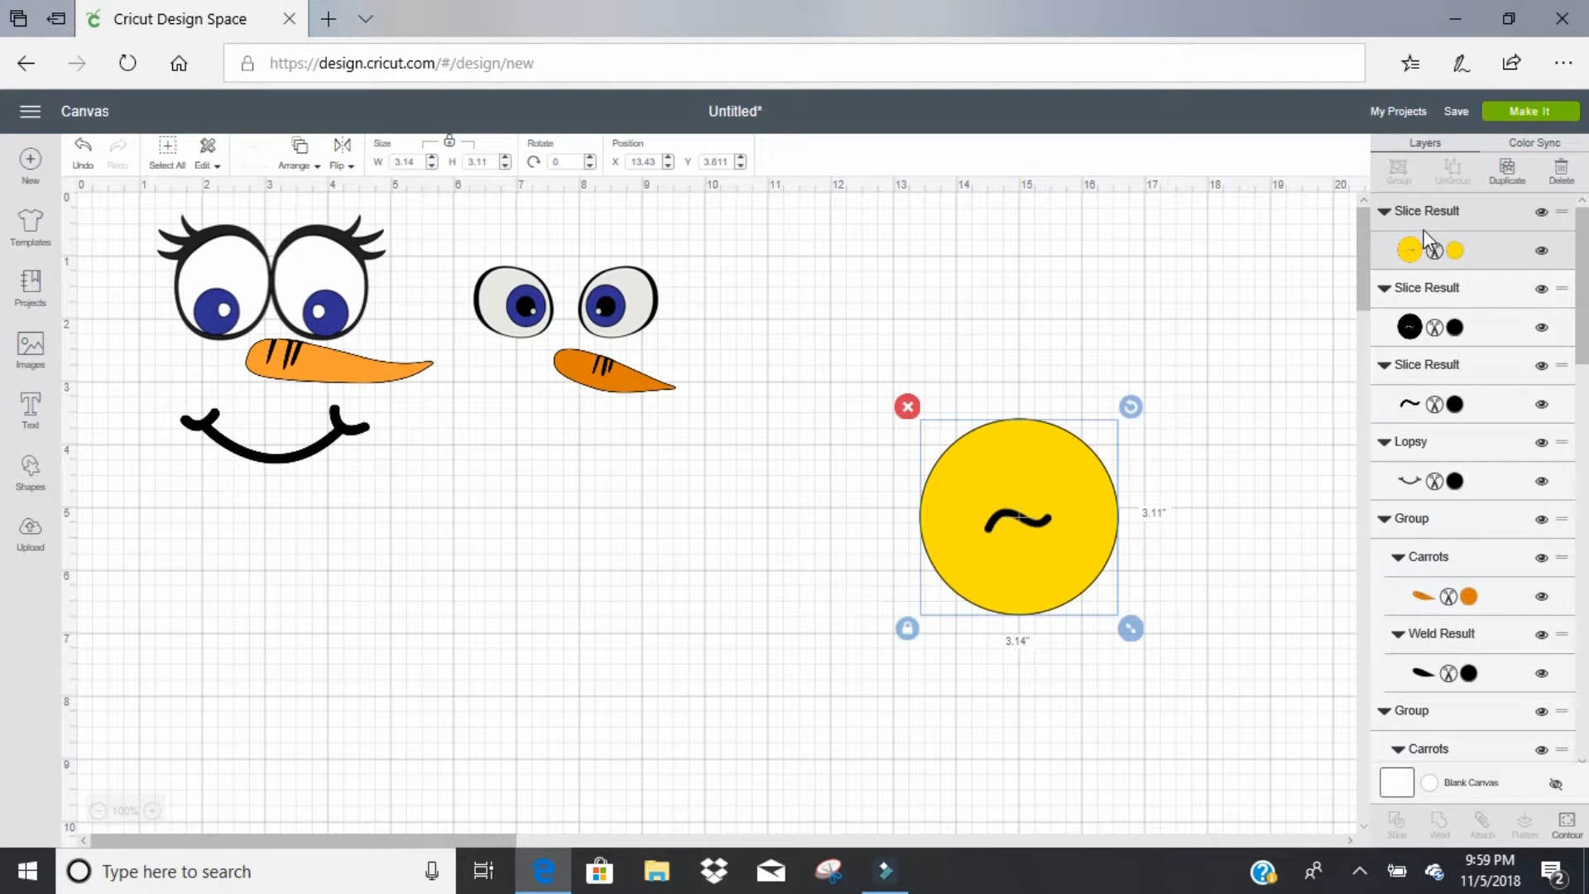
key("Delete")
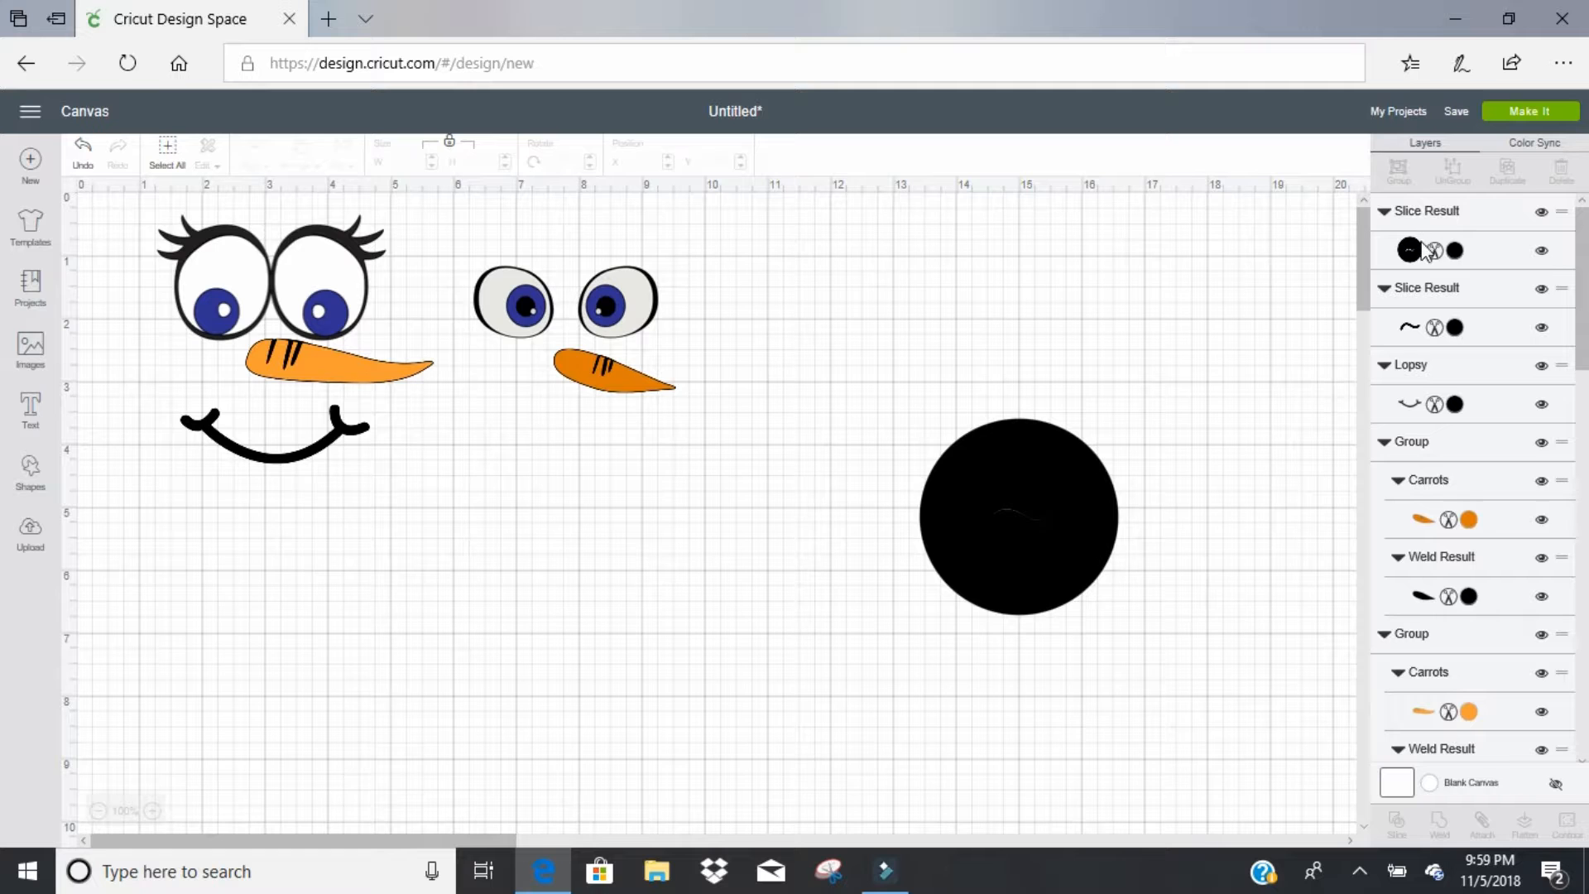
left_click(1429, 214)
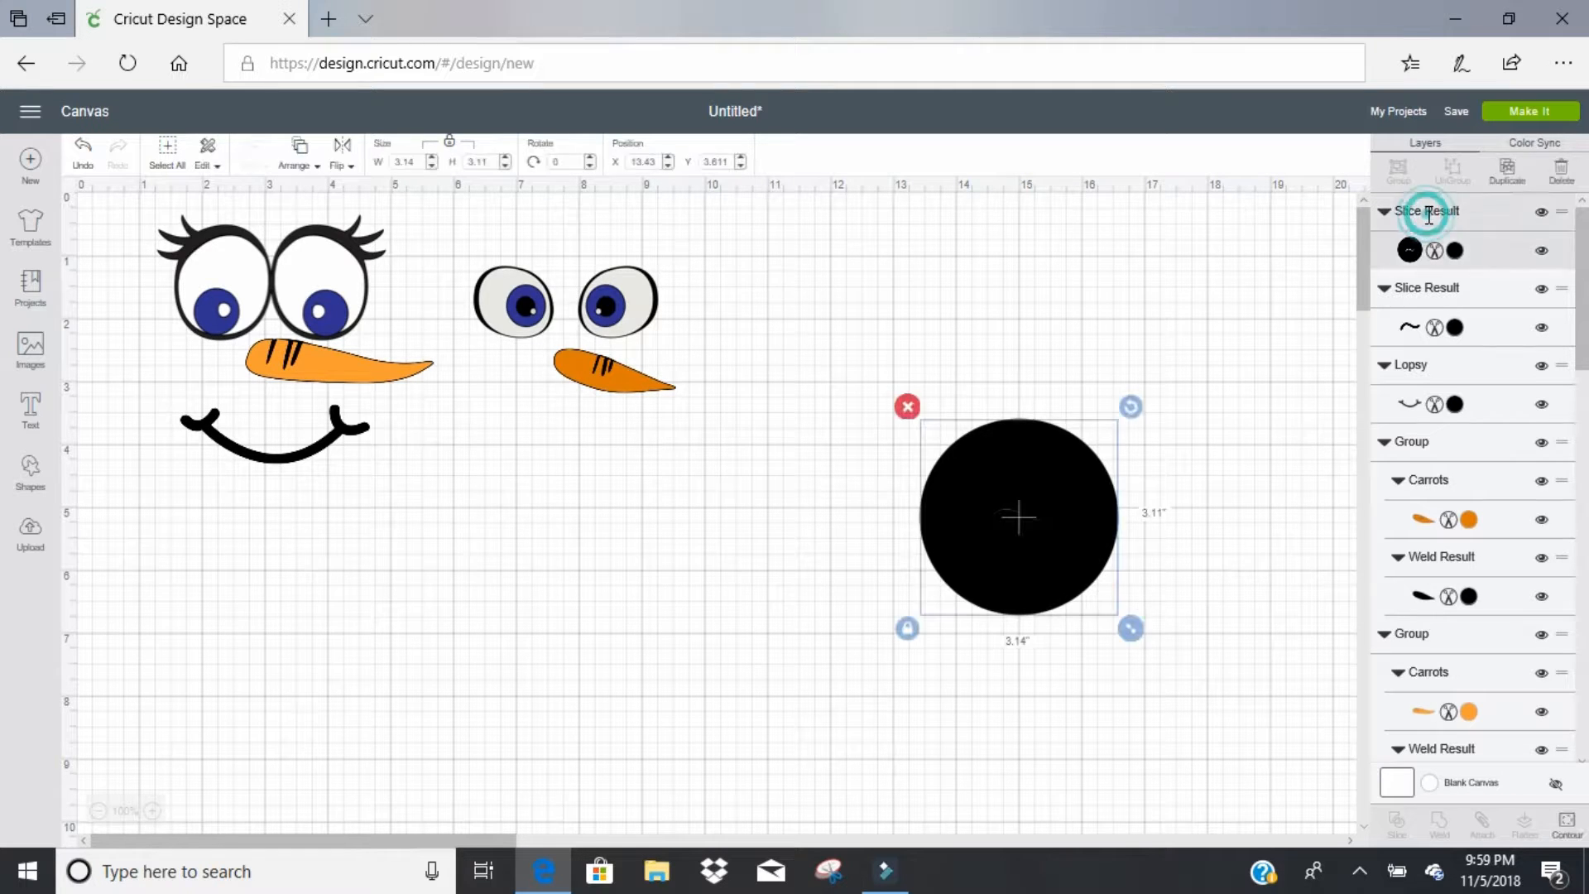
key("Delete")
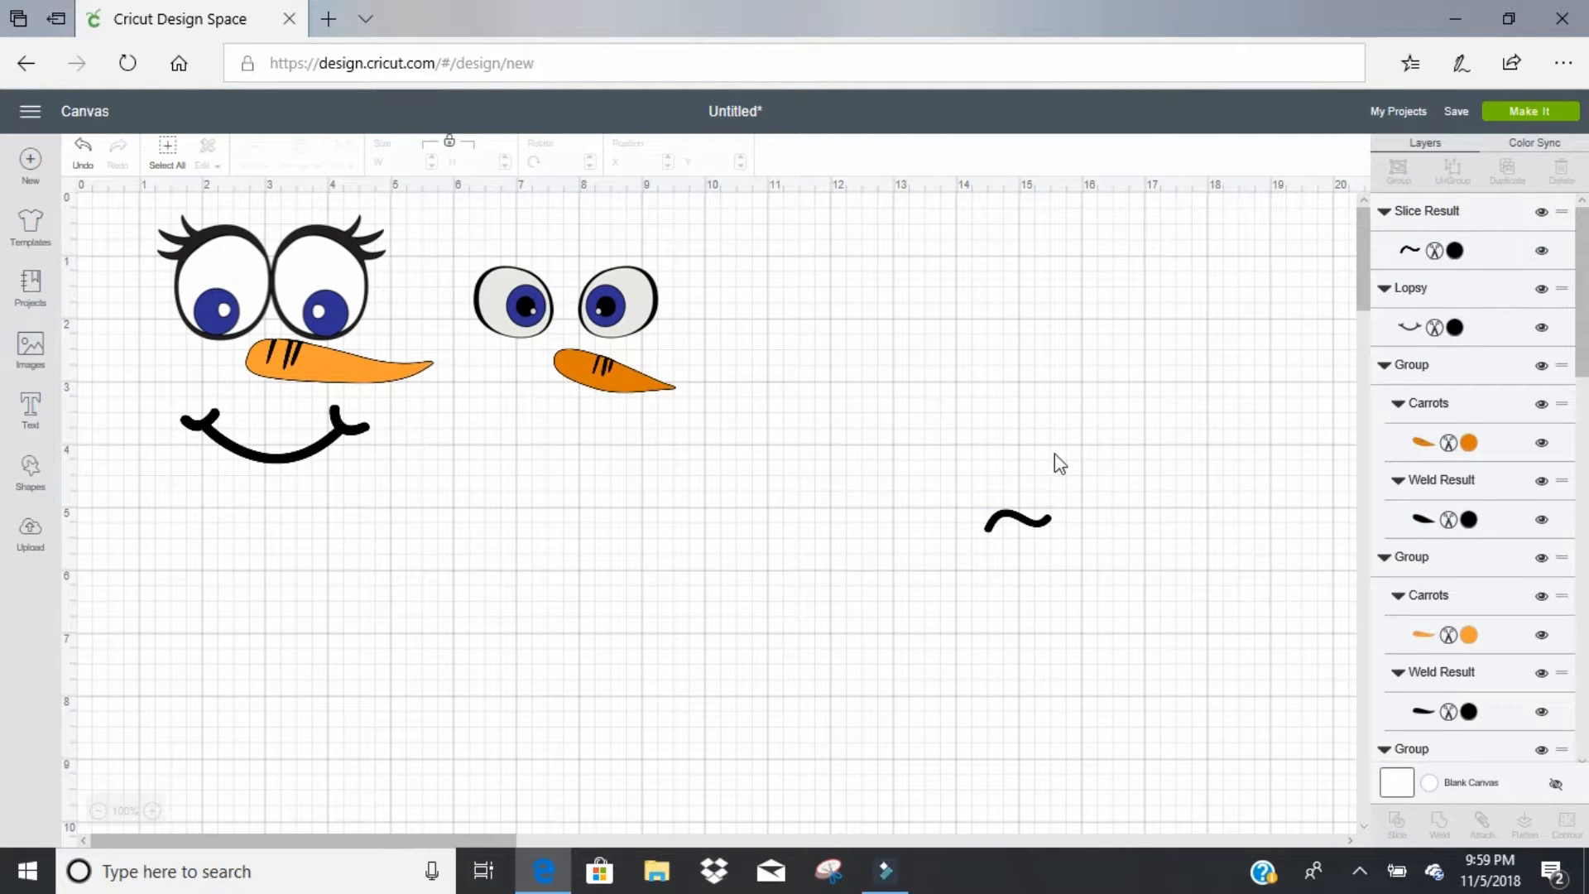
Step: Move the wavy mouth near X 9.8, Y 4.9 and flip it vertically
left_click_drag(1000, 522, 708, 515)
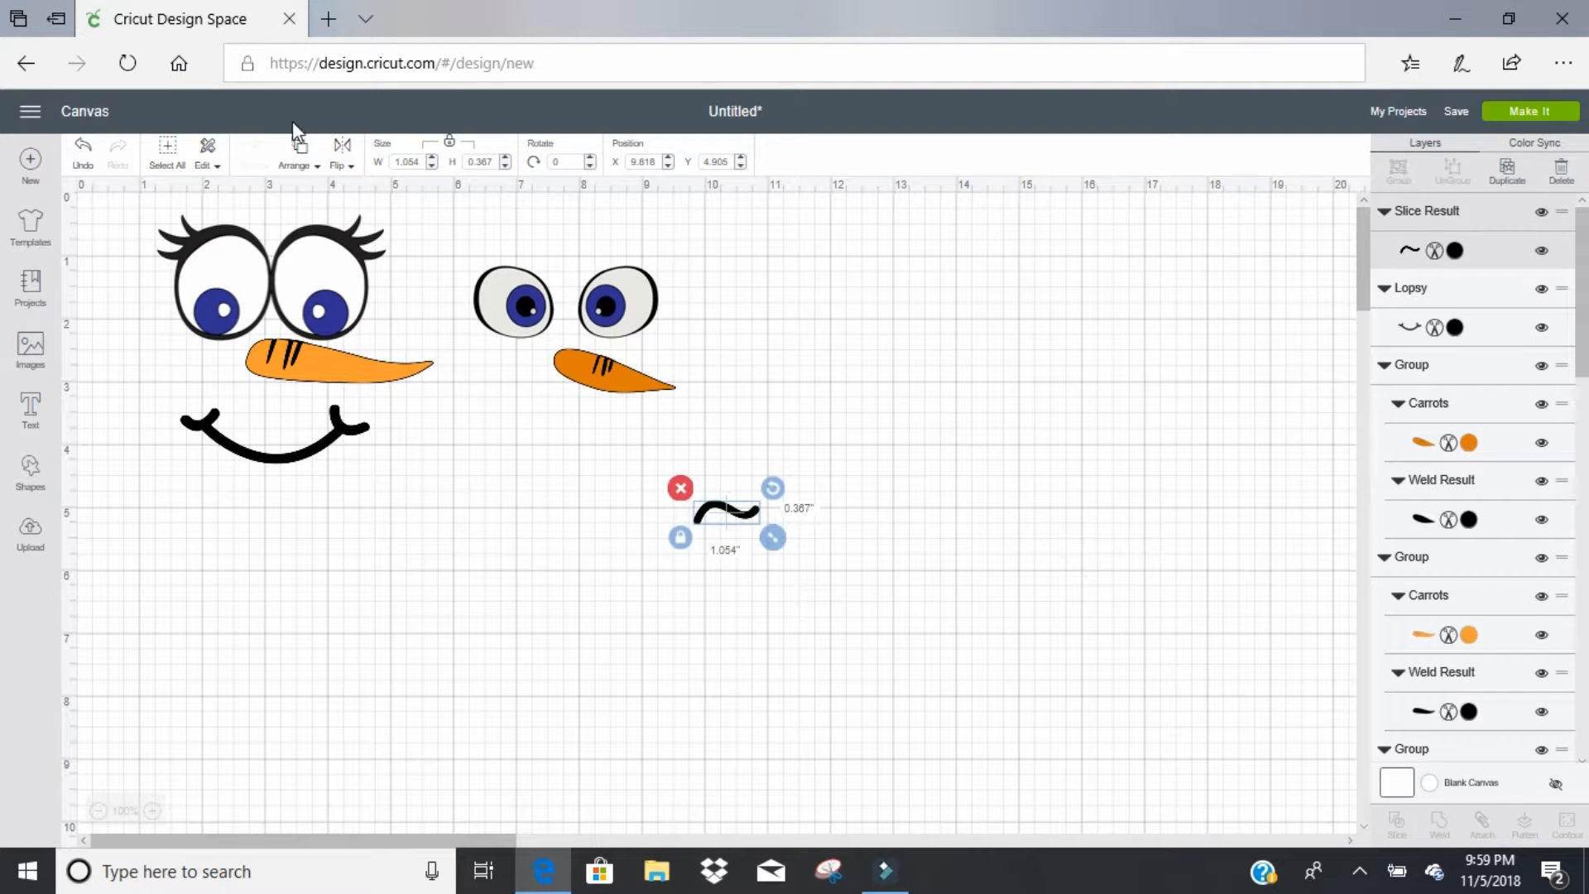
left_click(336, 169)
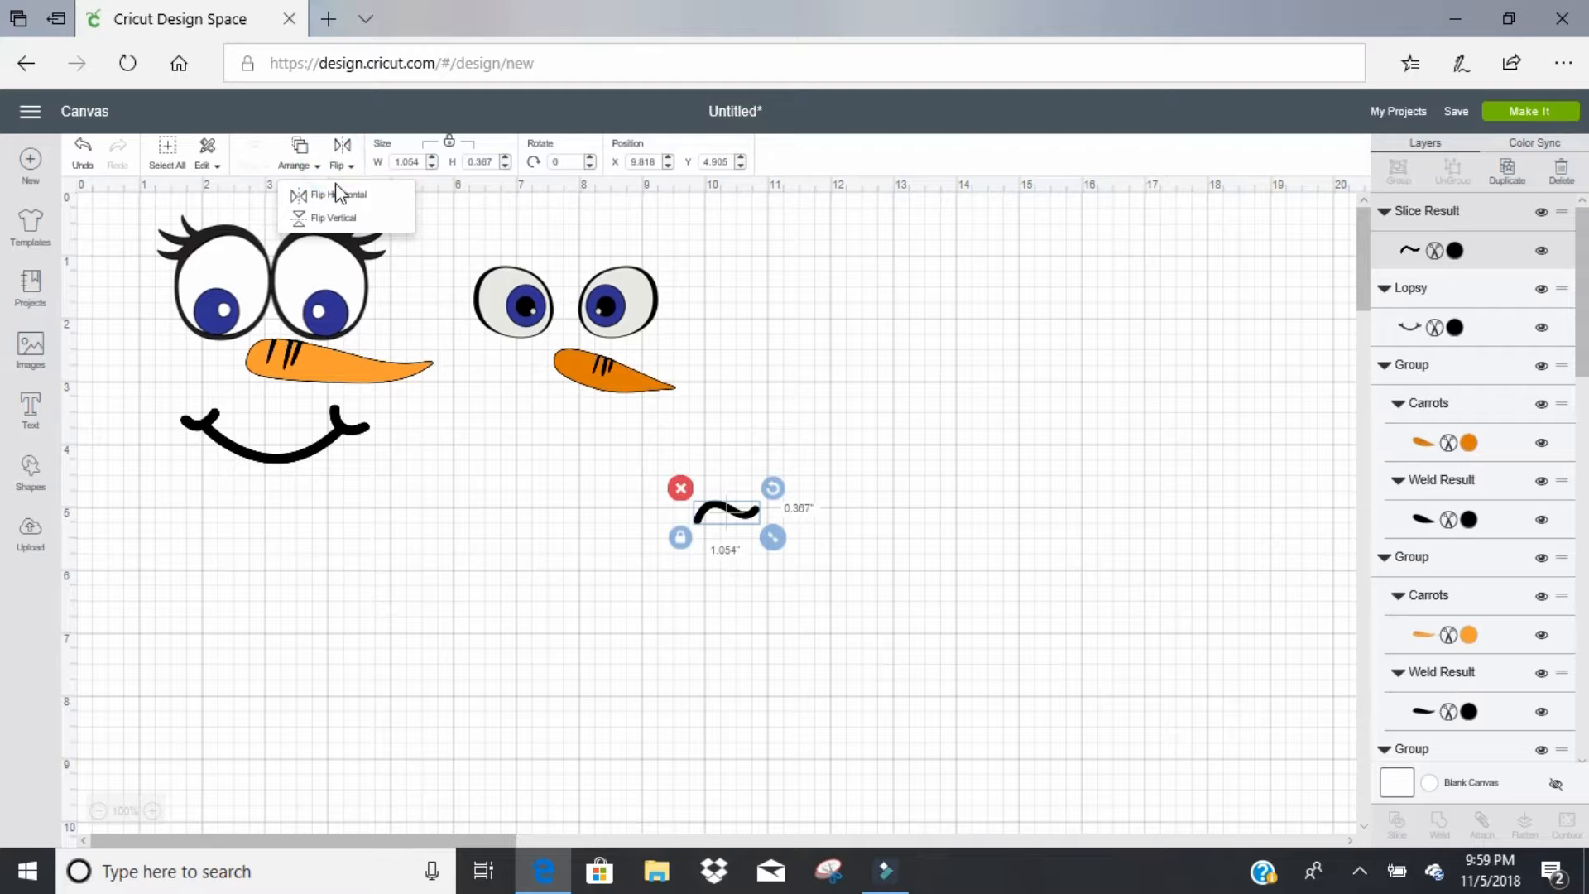
left_click(341, 216)
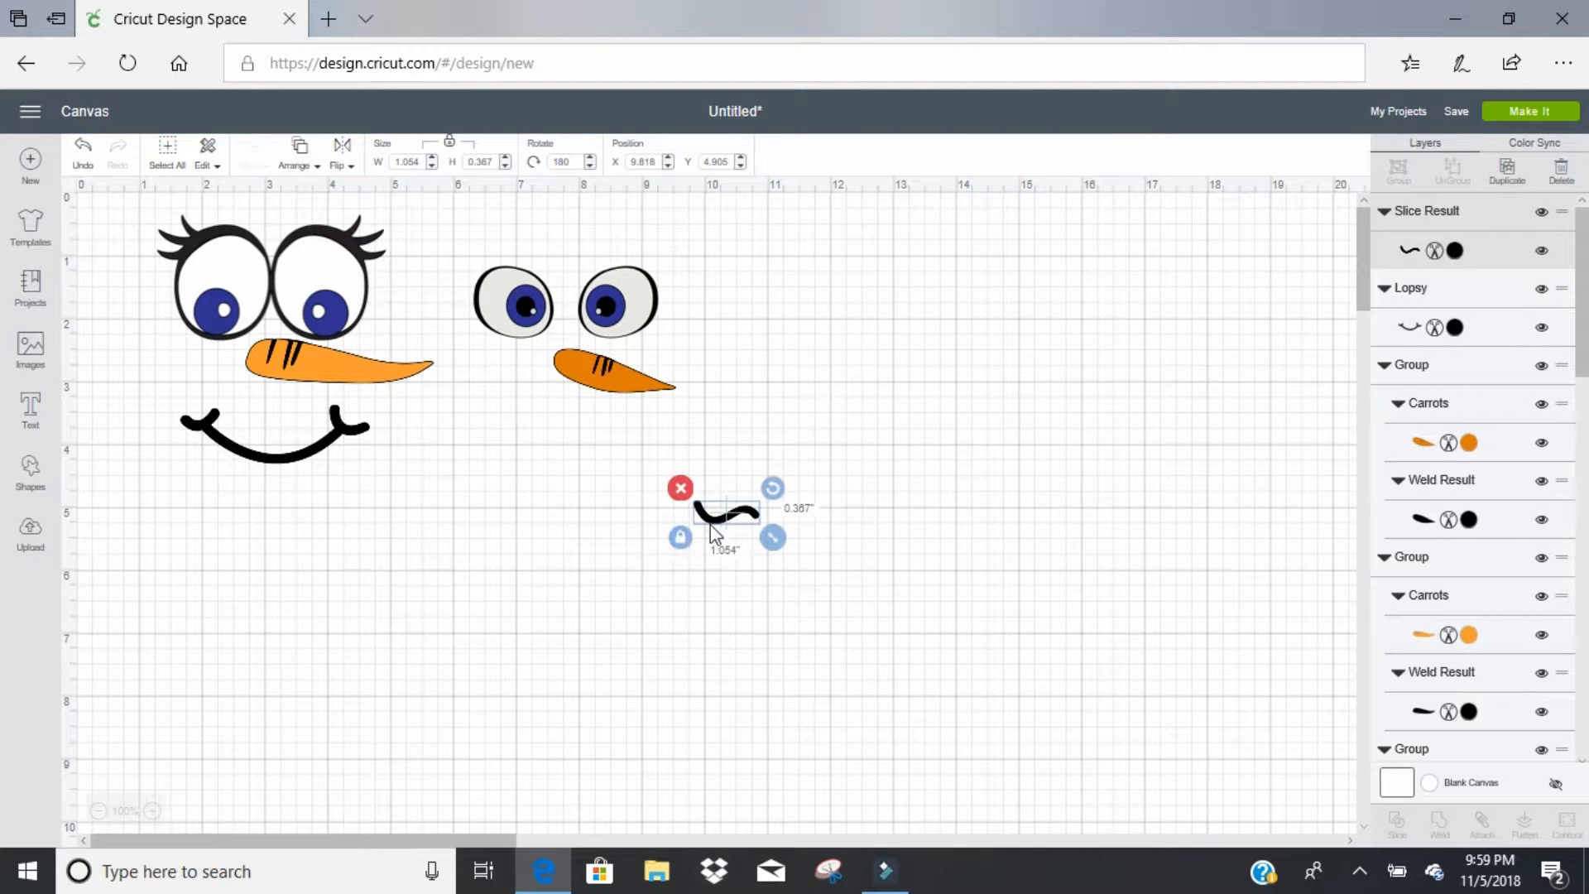
Step: Enlarge the wavy mouth to about 1.94 × 0.48 in, unlocking its proportions, and place it under the dark carrot near X 6.9, Y 3.4
left_click_drag(773, 542, 828, 557)
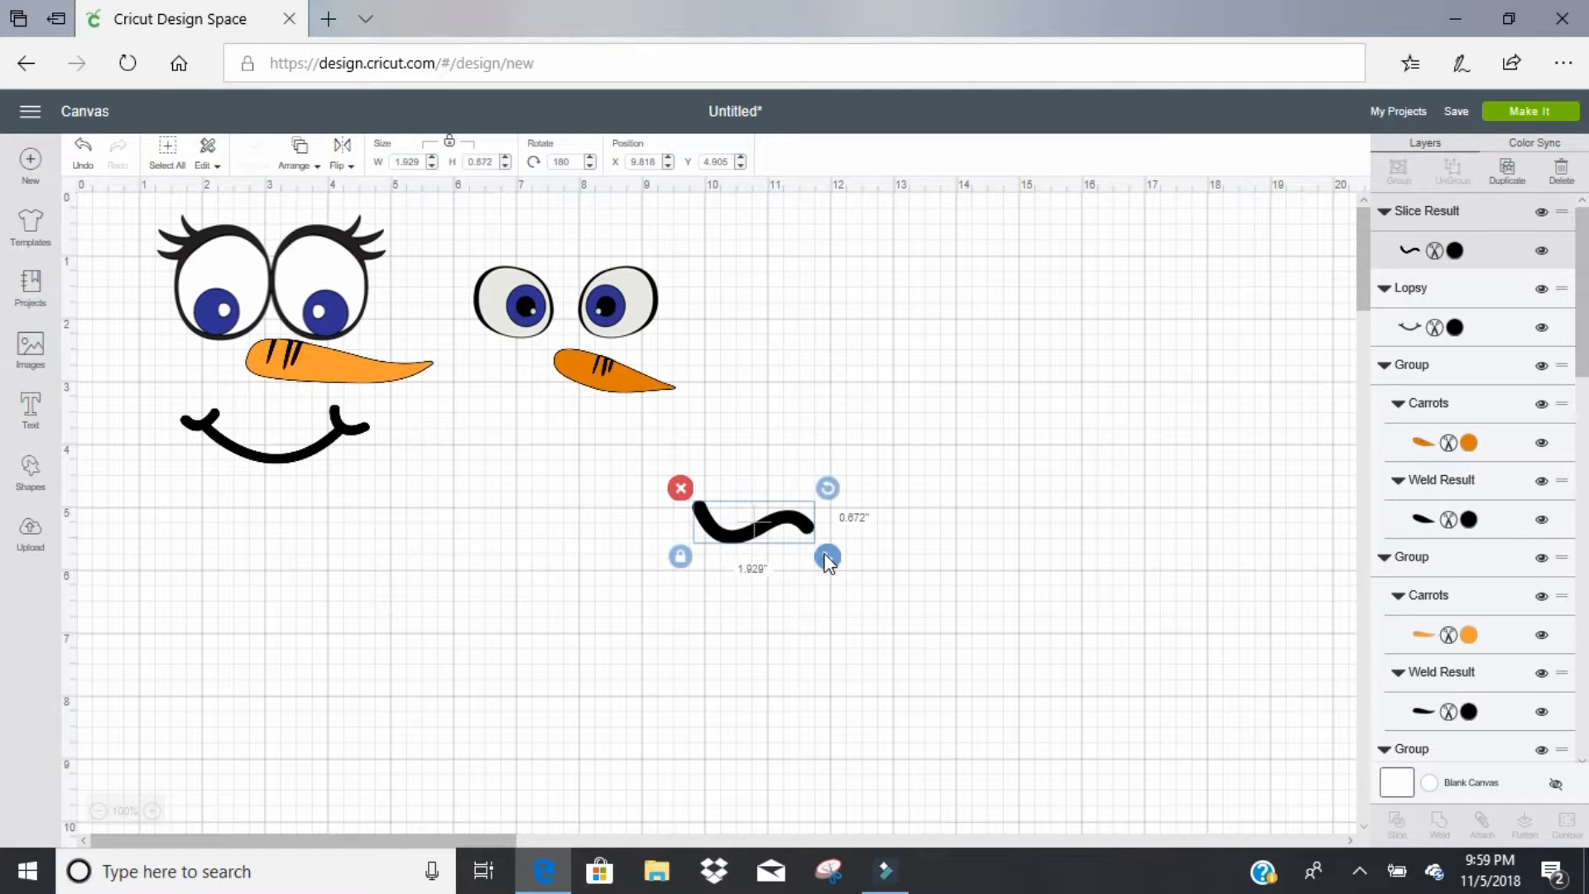
left_click(681, 559)
left_click_drag(820, 560, 567, 439)
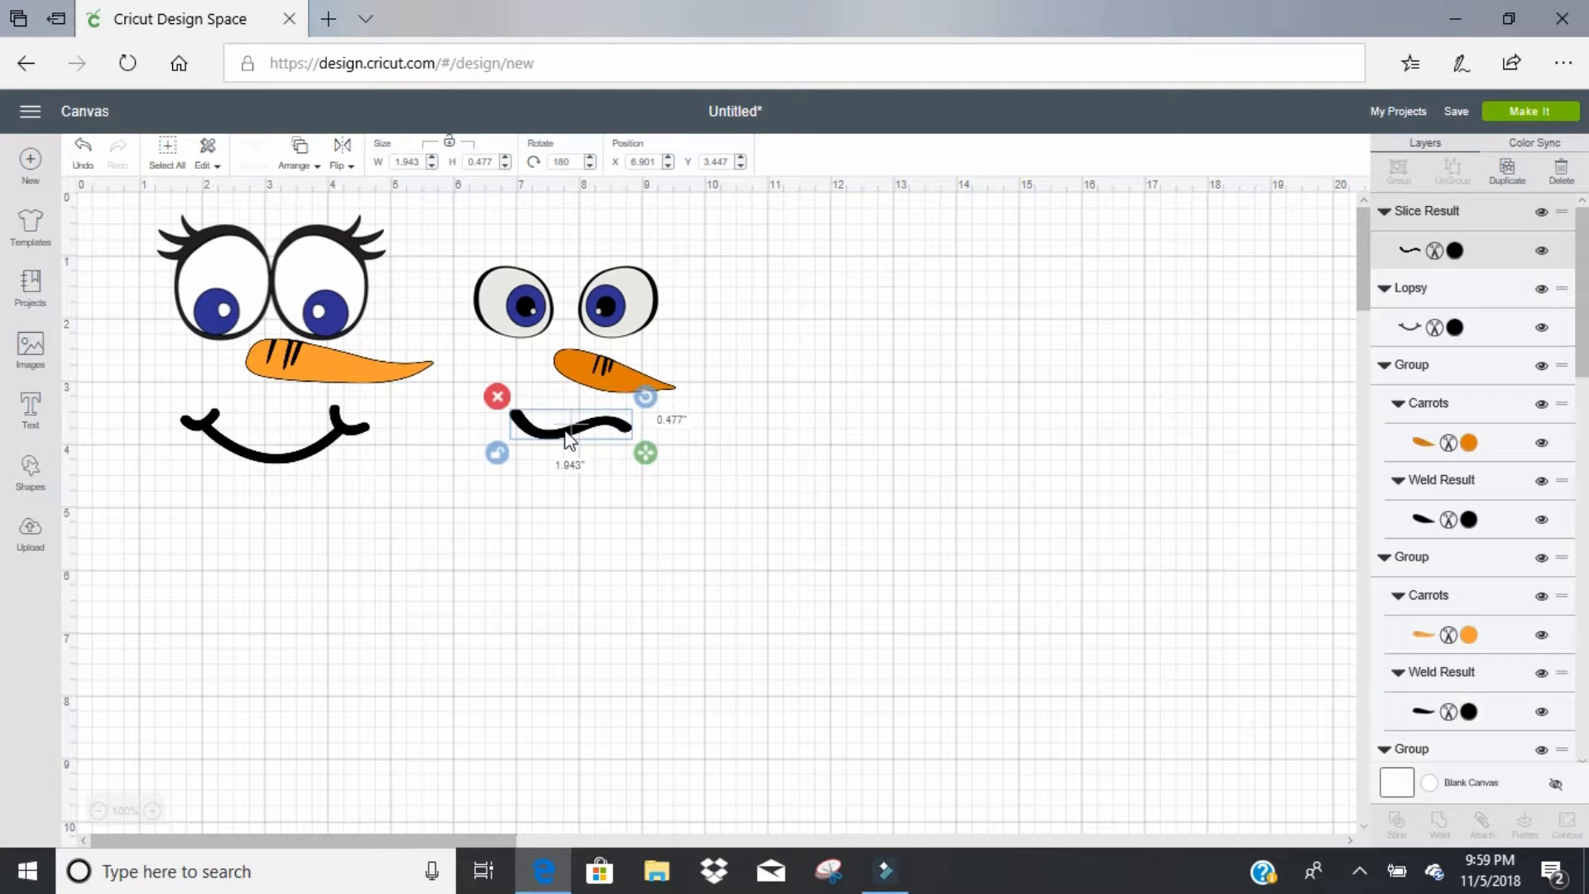
Step: Lower the wavy mouth slightly beneath the dark carrot, to about Y 3.6
left_click(546, 530)
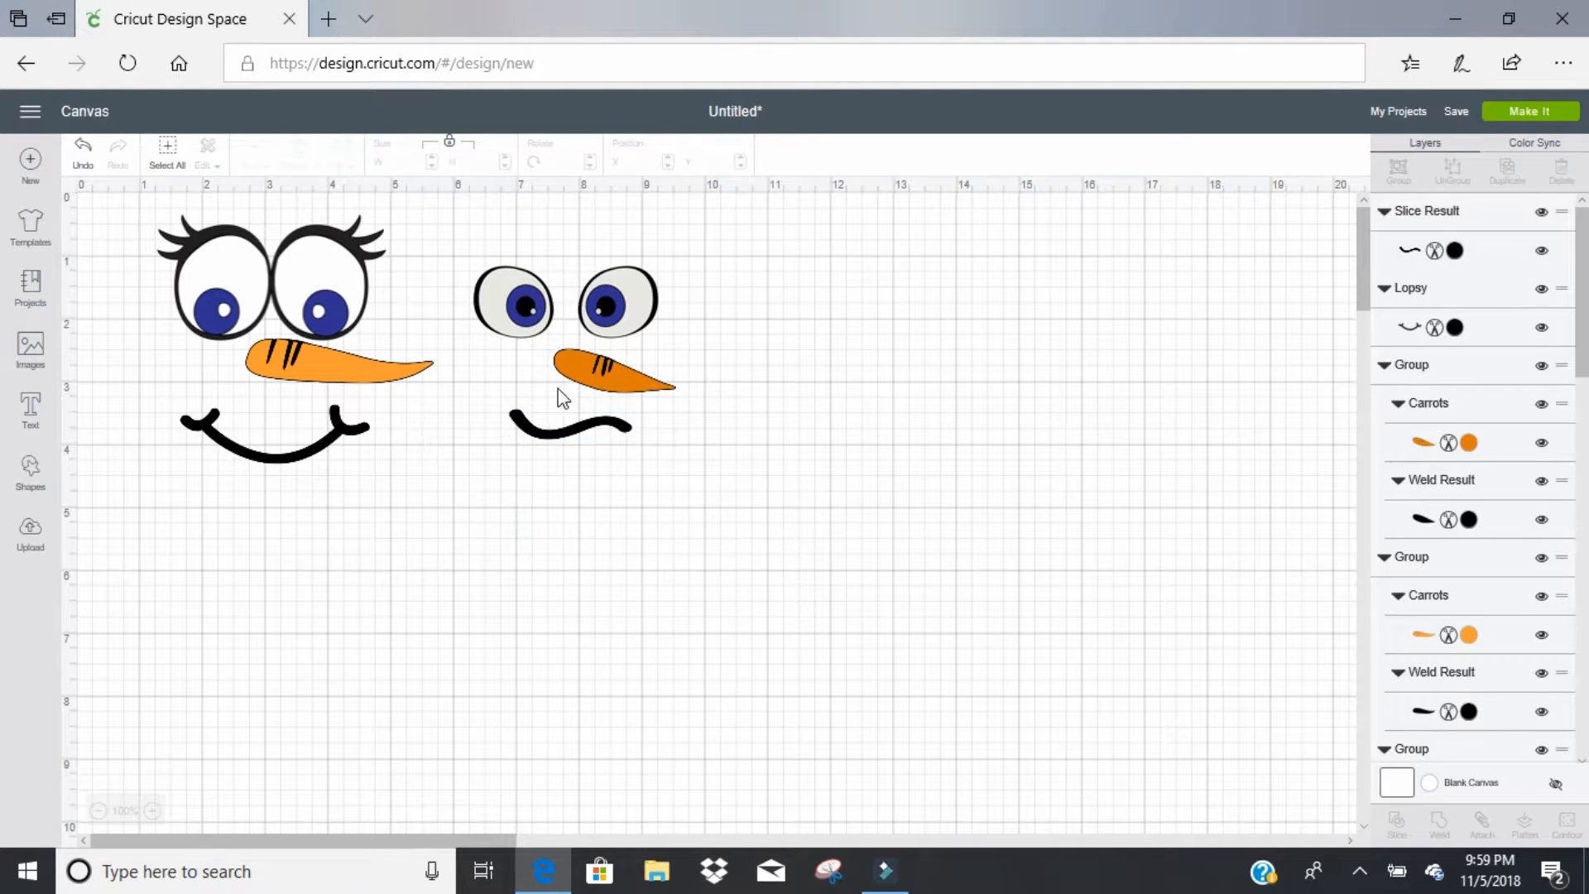
left_click_drag(567, 435, 567, 439)
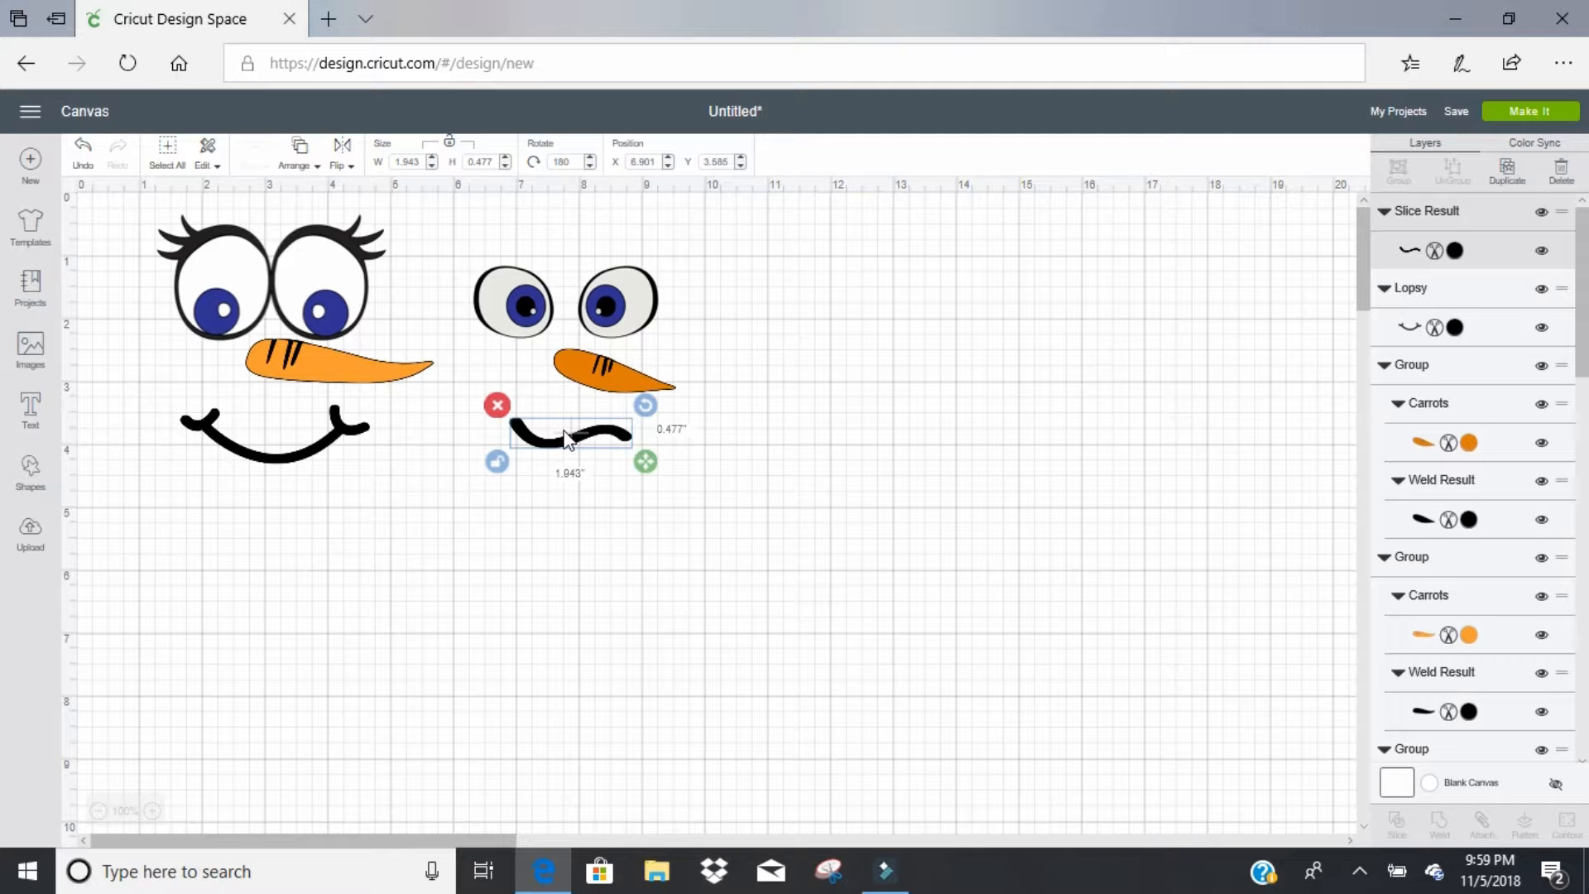
left_click(319, 456)
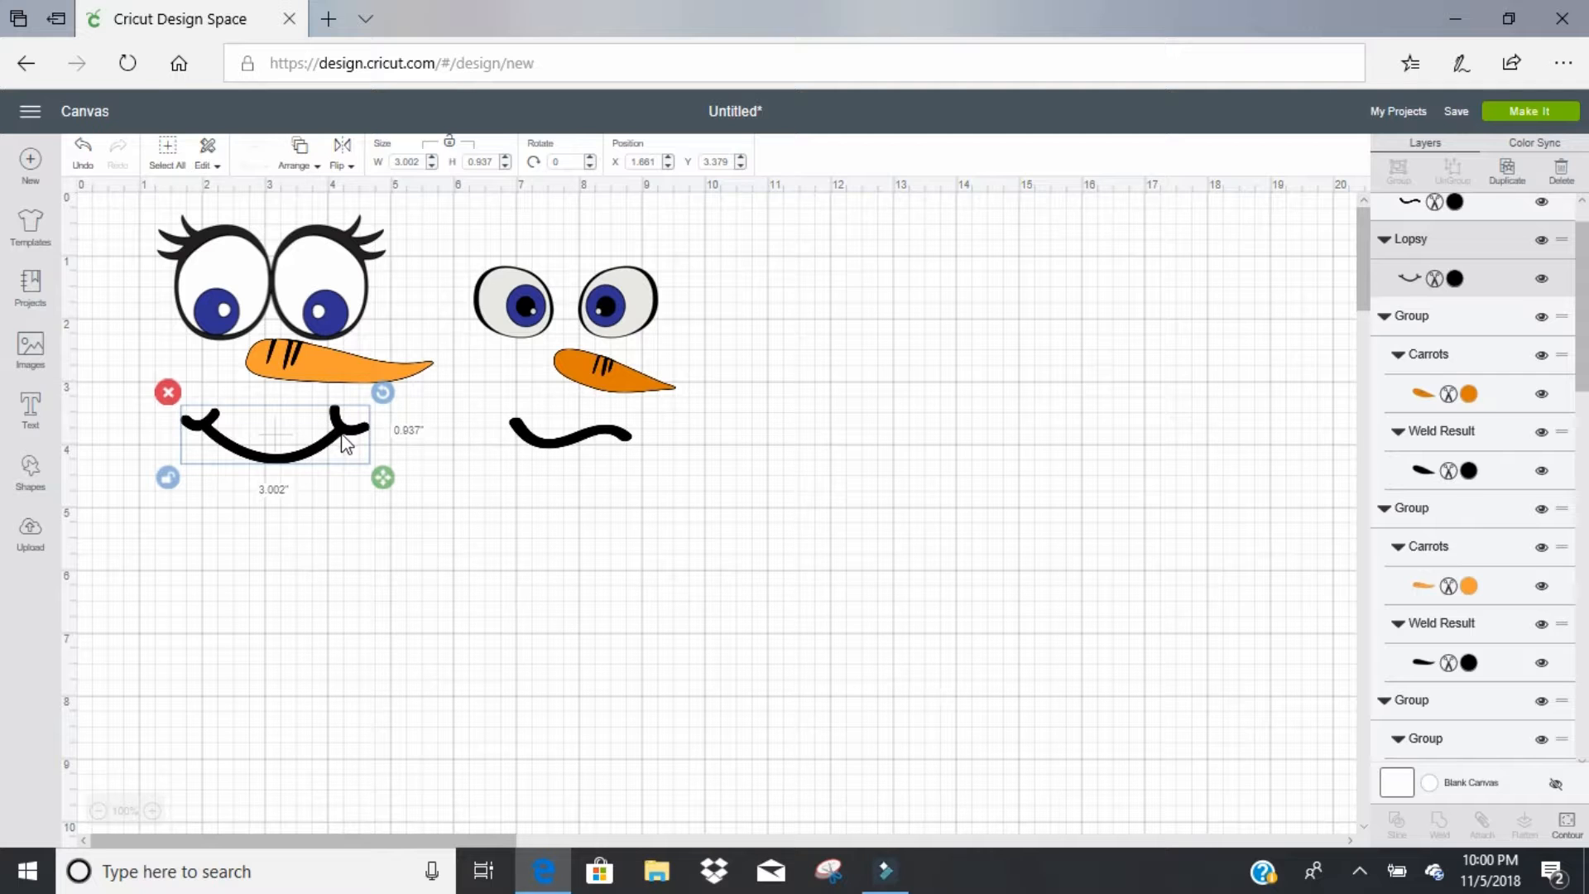
left_click(271, 561)
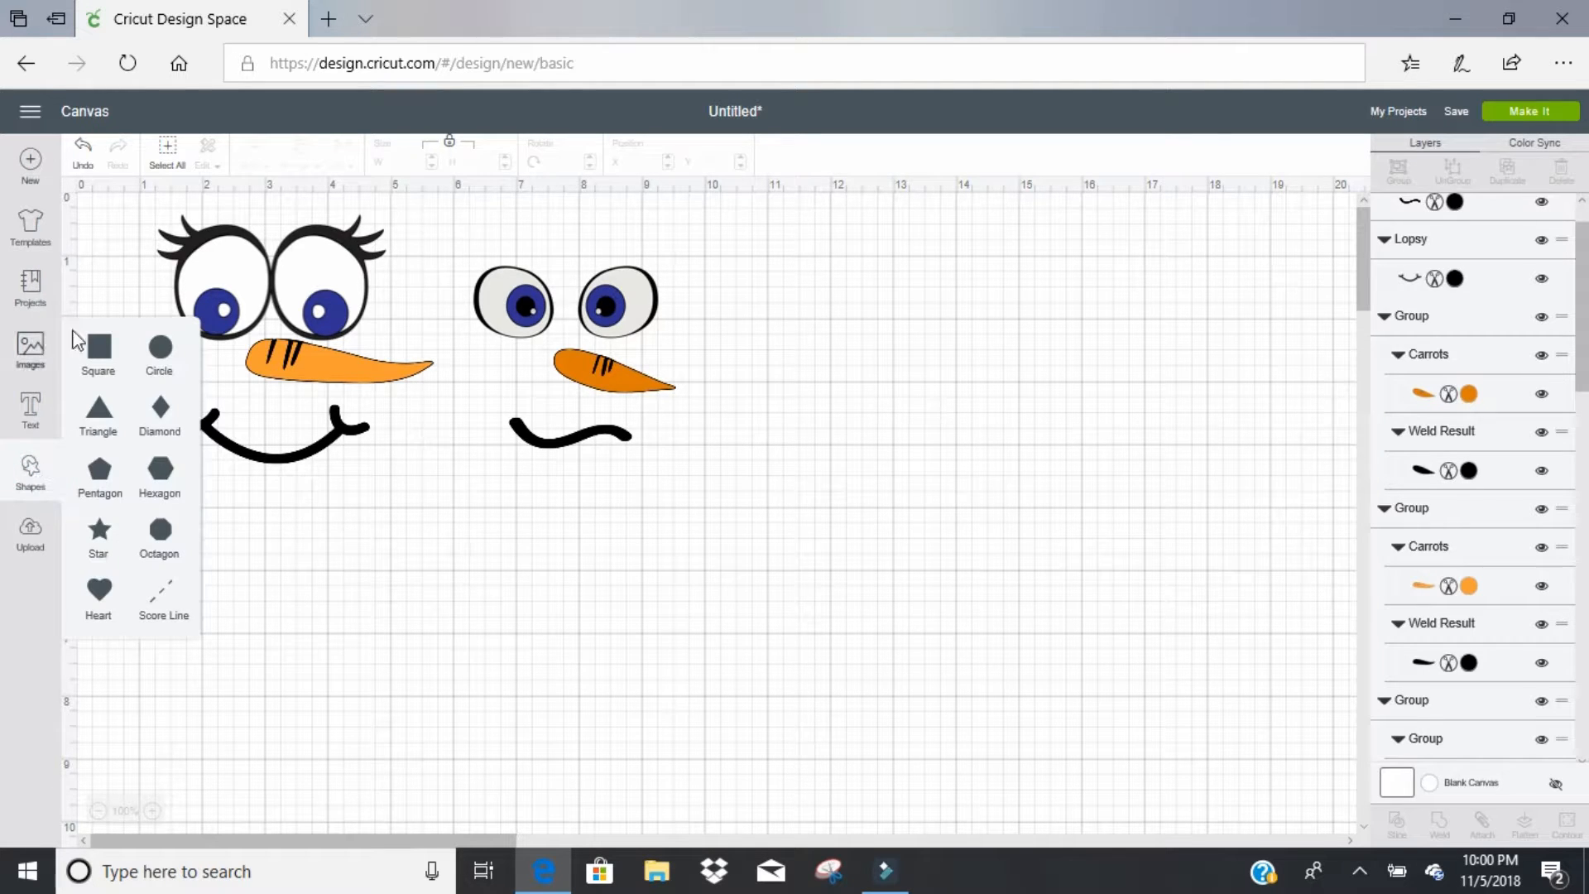
Step: Insert a circle near X 14.2, Y 1.6 in the empty canvas area and place a duplicate near X 11.2, Y 4.7
left_click(164, 356)
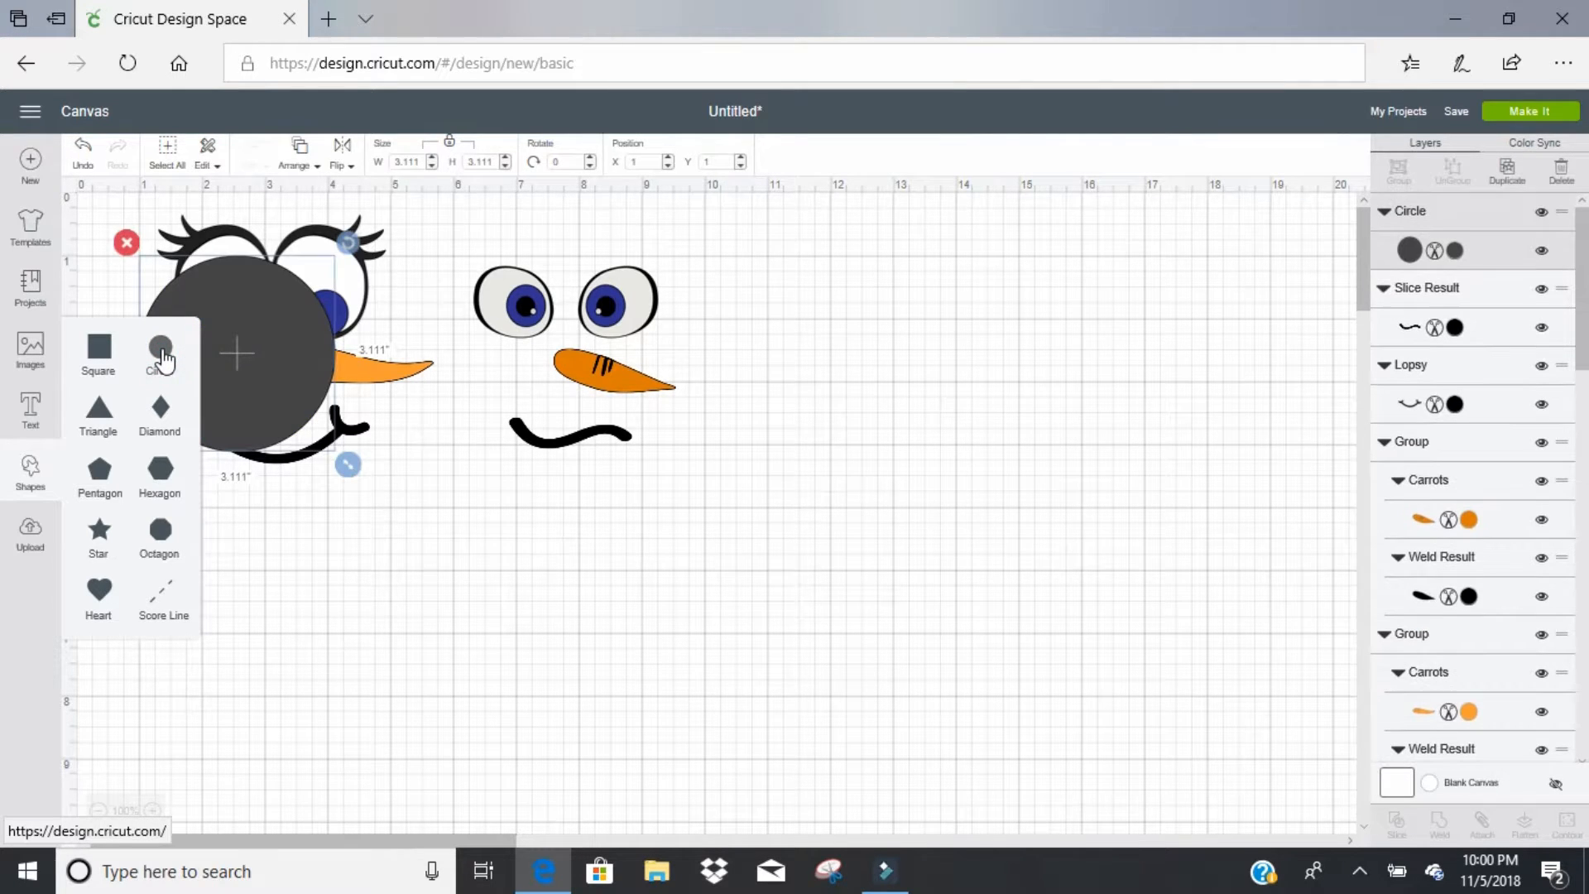
left_click_drag(264, 348, 1093, 388)
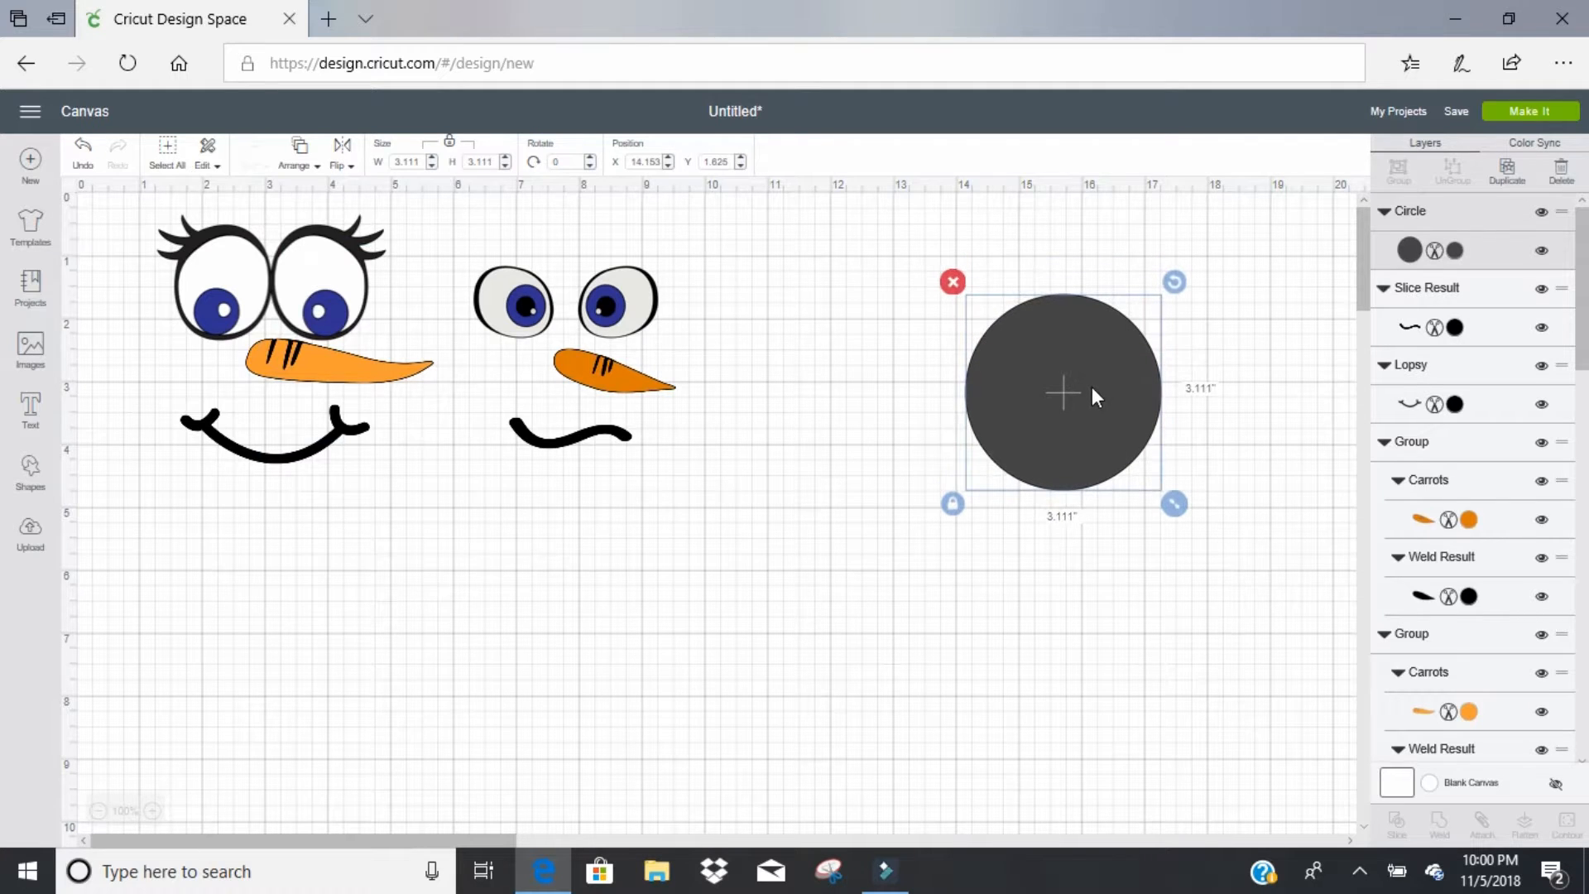
left_click(1497, 182)
left_click_drag(1109, 459, 893, 622)
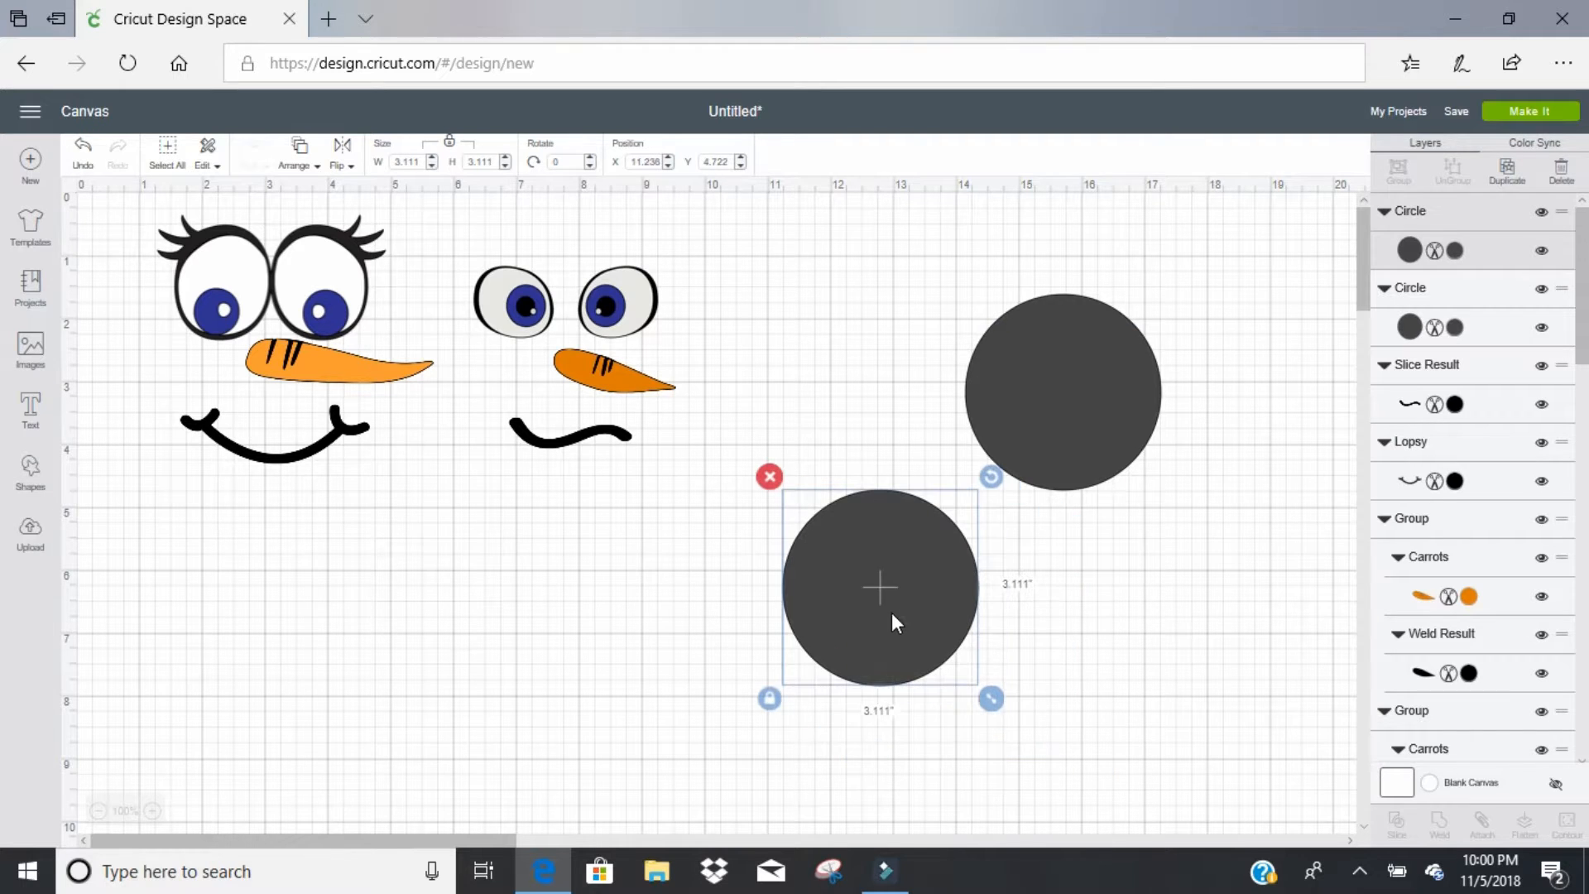
Step: Enlarge the original circle to about 3.4 in, bring it to the front, and overlap the duplicate near X 11.1, Y 4.1, leaving a lower crescent
left_click(1083, 426)
left_click_drag(1184, 513, 1201, 530)
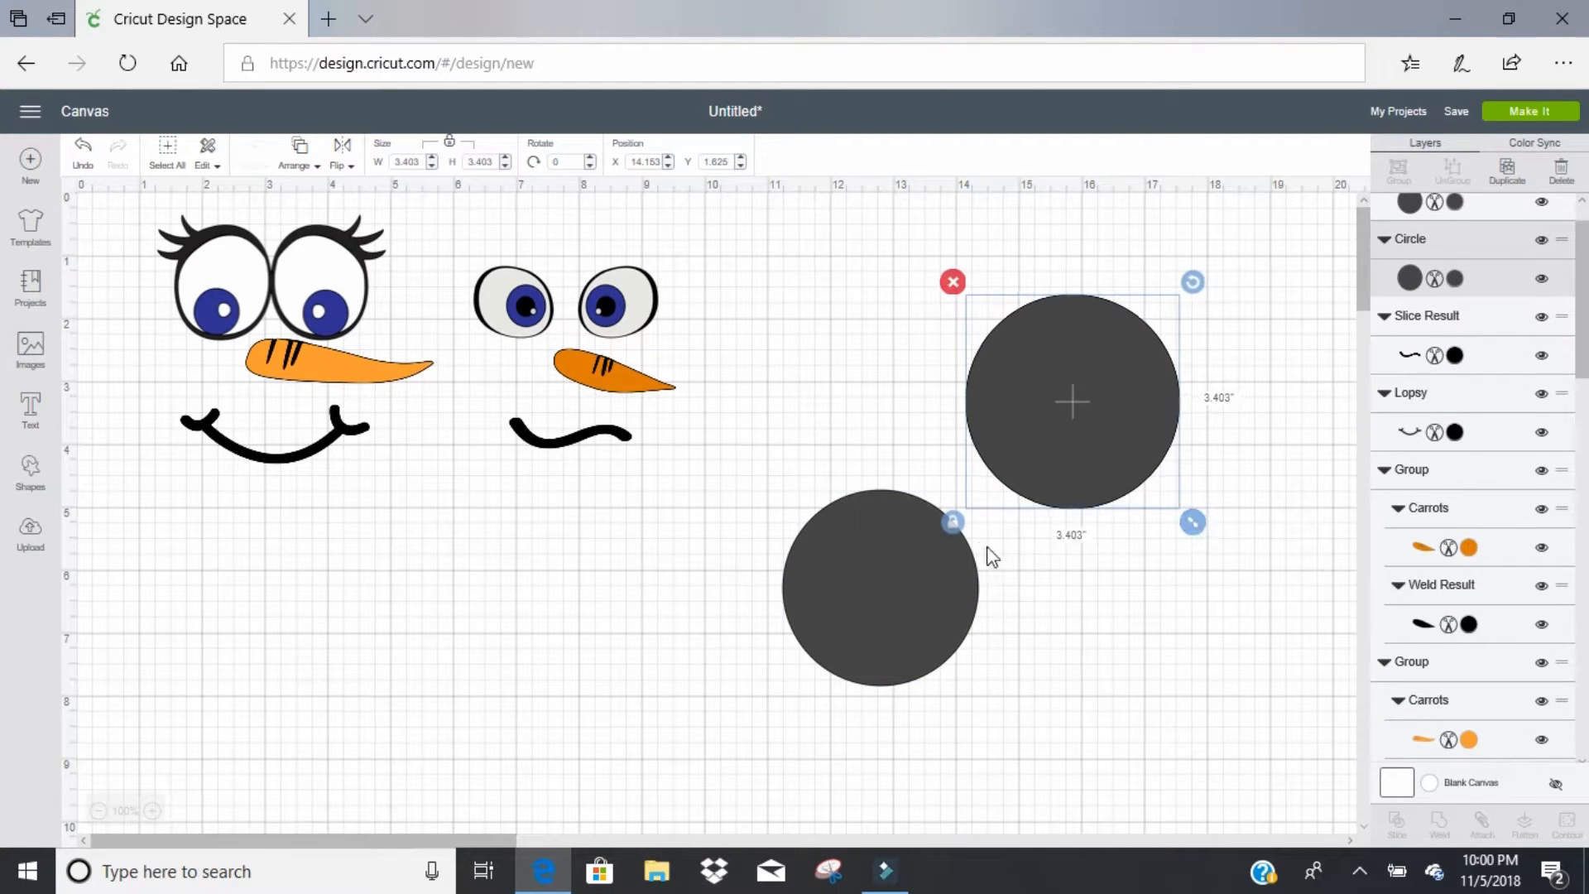
left_click_drag(1096, 430, 913, 529)
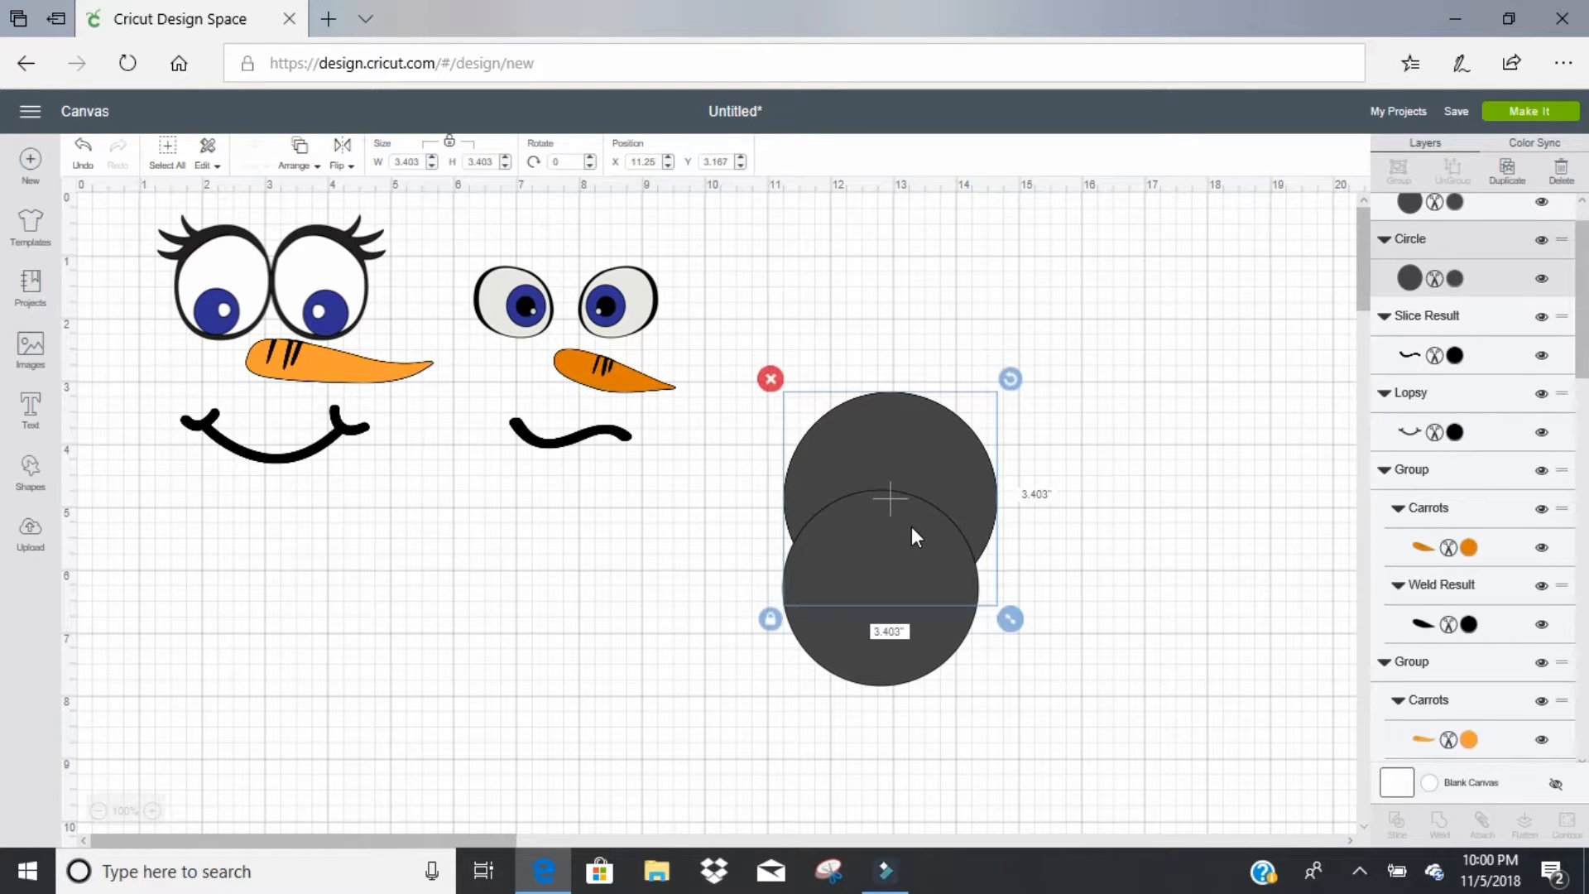
left_click(298, 157)
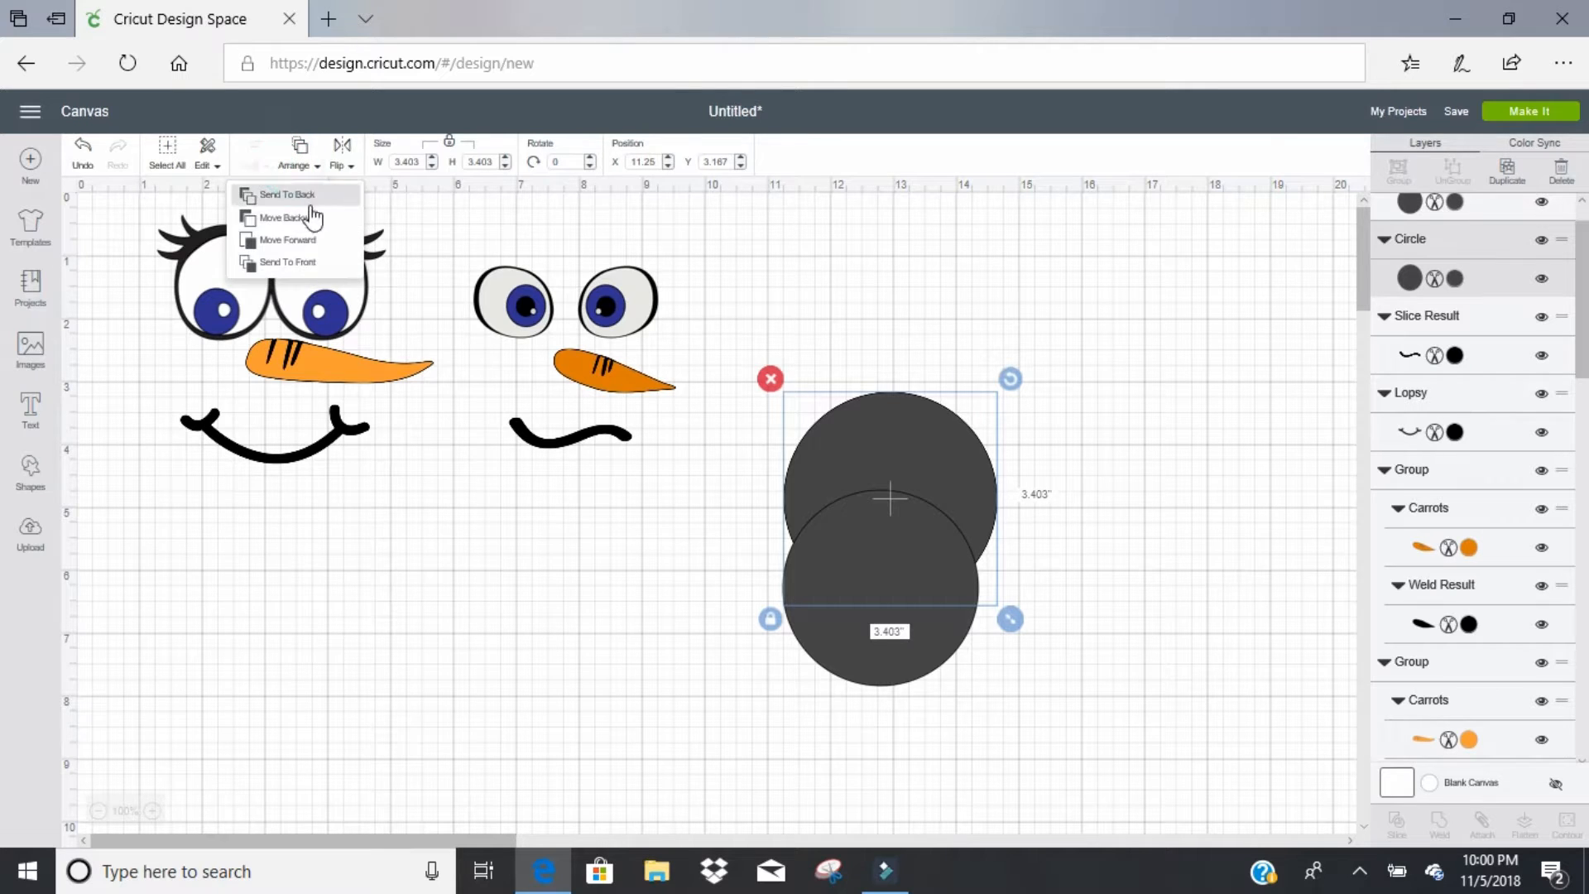
left_click(315, 263)
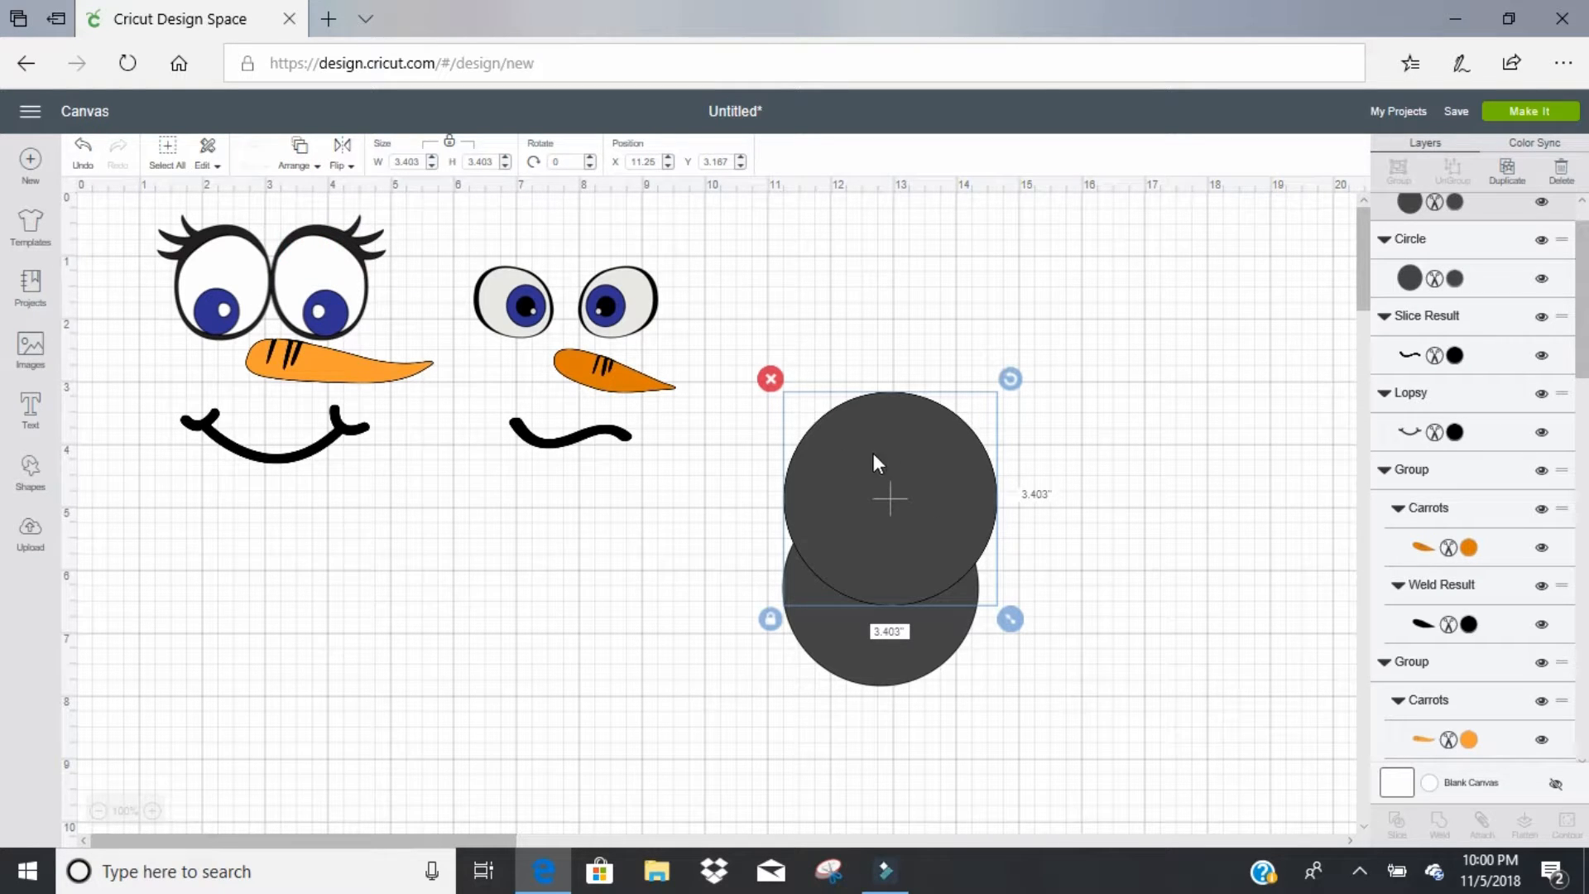
left_click_drag(894, 486, 884, 534)
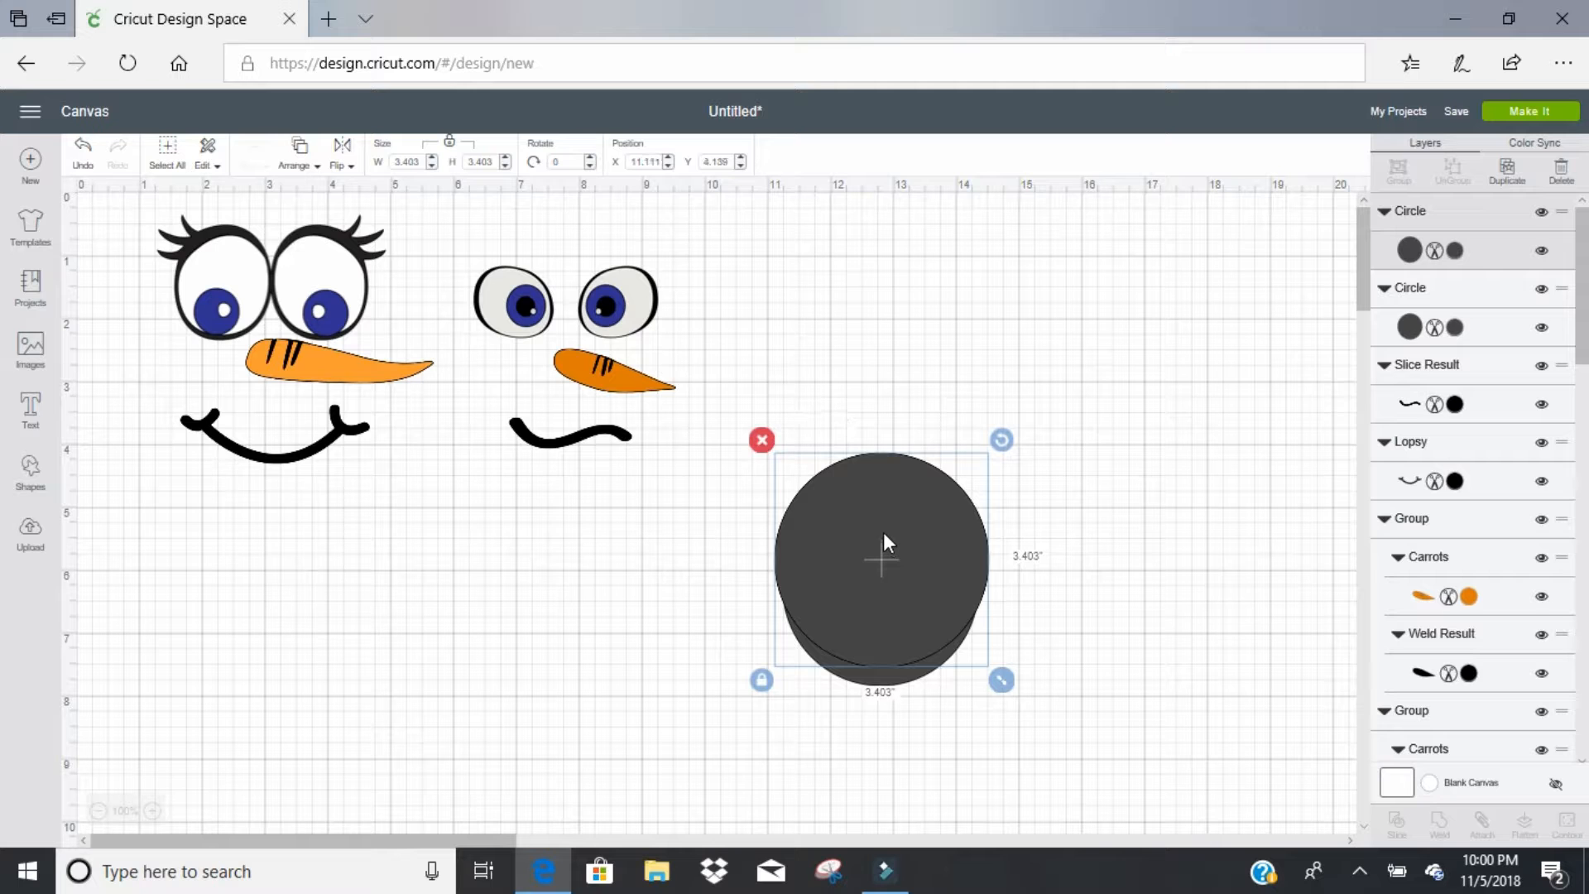
Step: Select both overlapping circles and slice them
left_click(1102, 577)
left_click_drag(1097, 568, 889, 678)
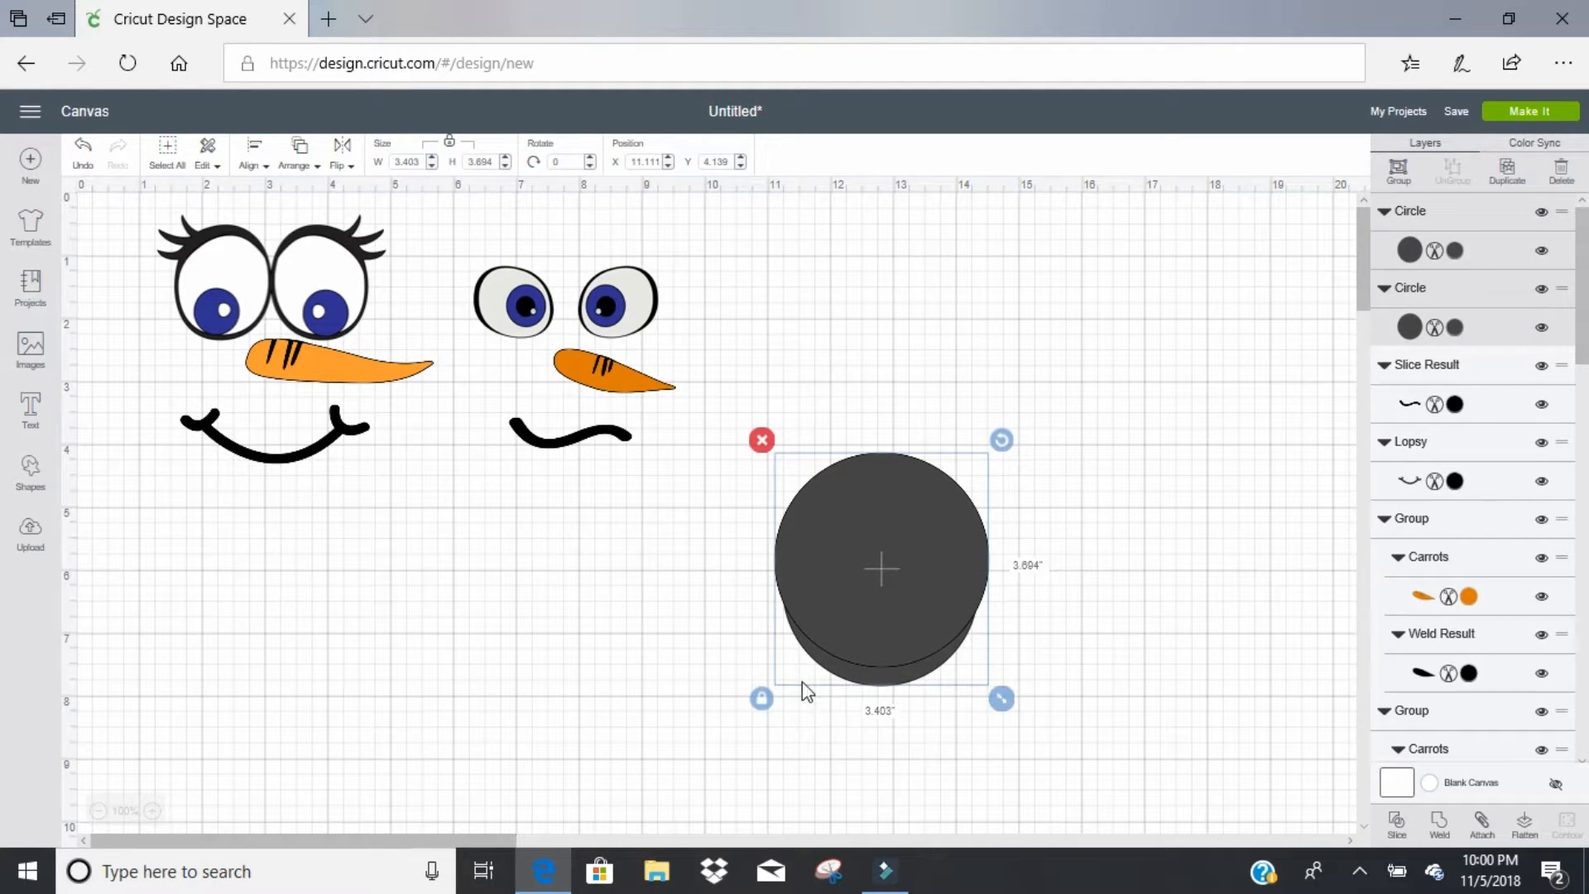
left_click(1396, 826)
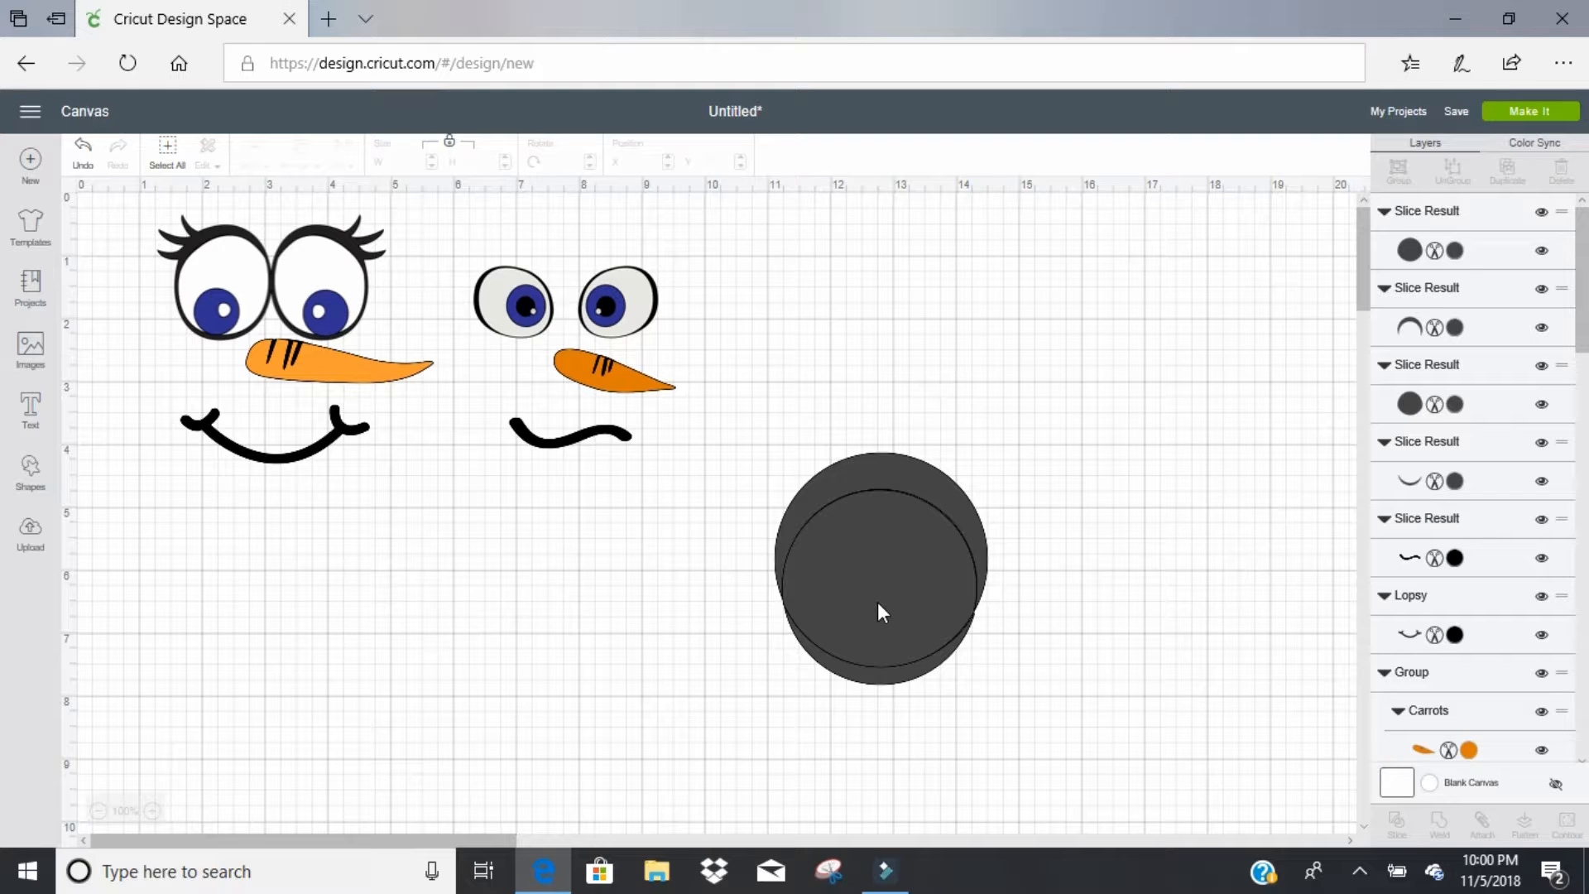
Step: Delete the circular slice results and the upper arc, keeping only the lower smile-shaped crescent
left_click(878, 609)
key("Delete")
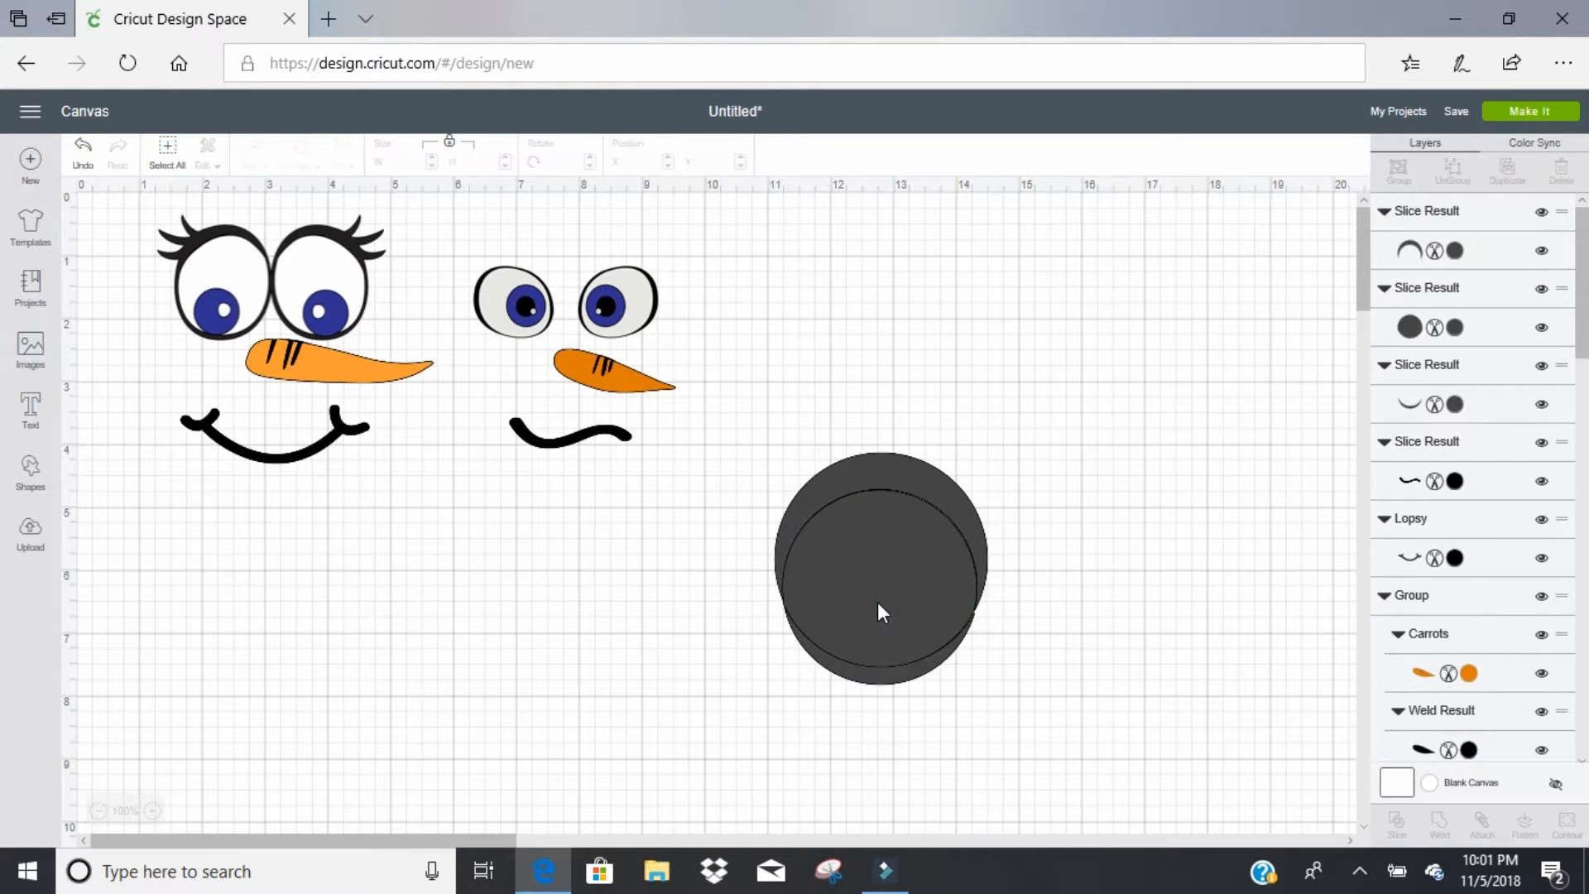
left_click(870, 583)
key("Delete")
left_click(870, 582)
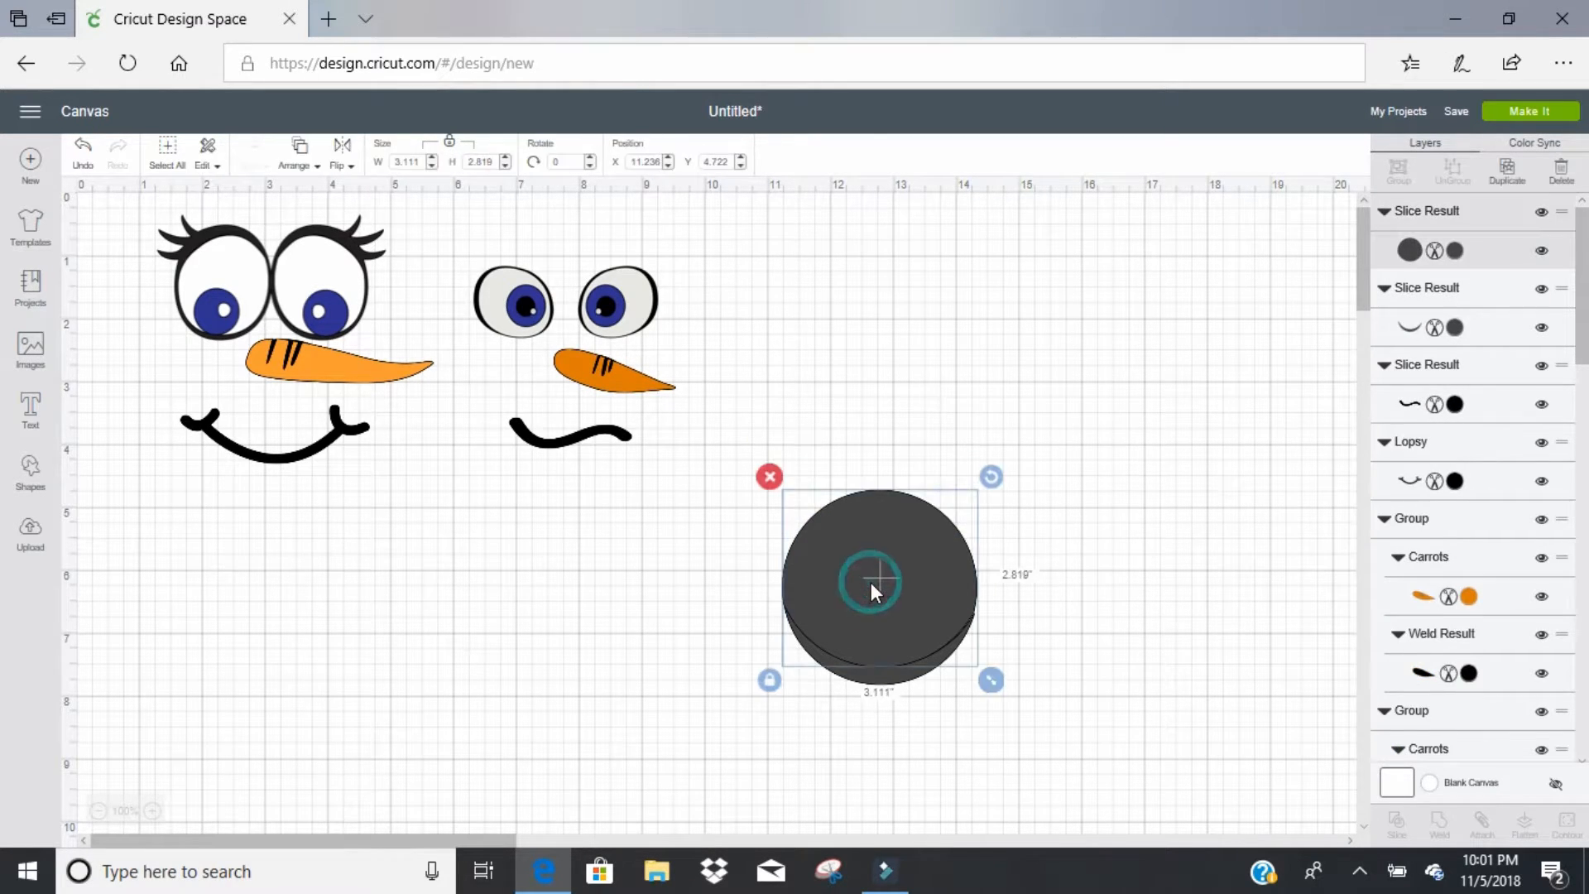
key("Delete")
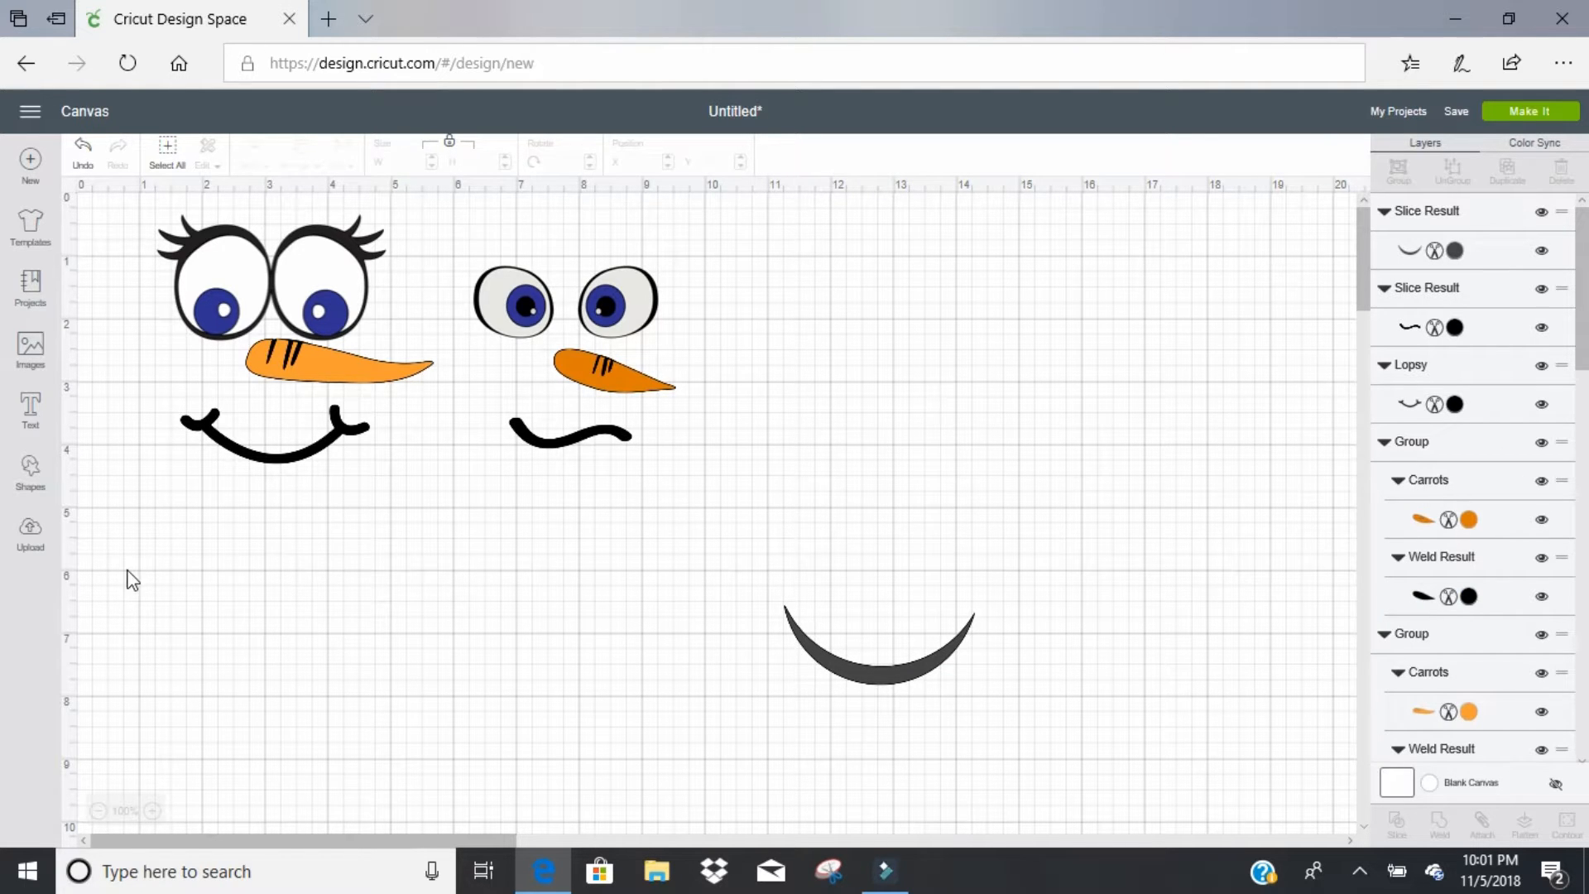
Step: Insert another circle, unlock its proportions, and shape it into a narrow oval rotated about 54° over the crescent's left tip near X 11.2, Y 6.5
left_click(30, 473)
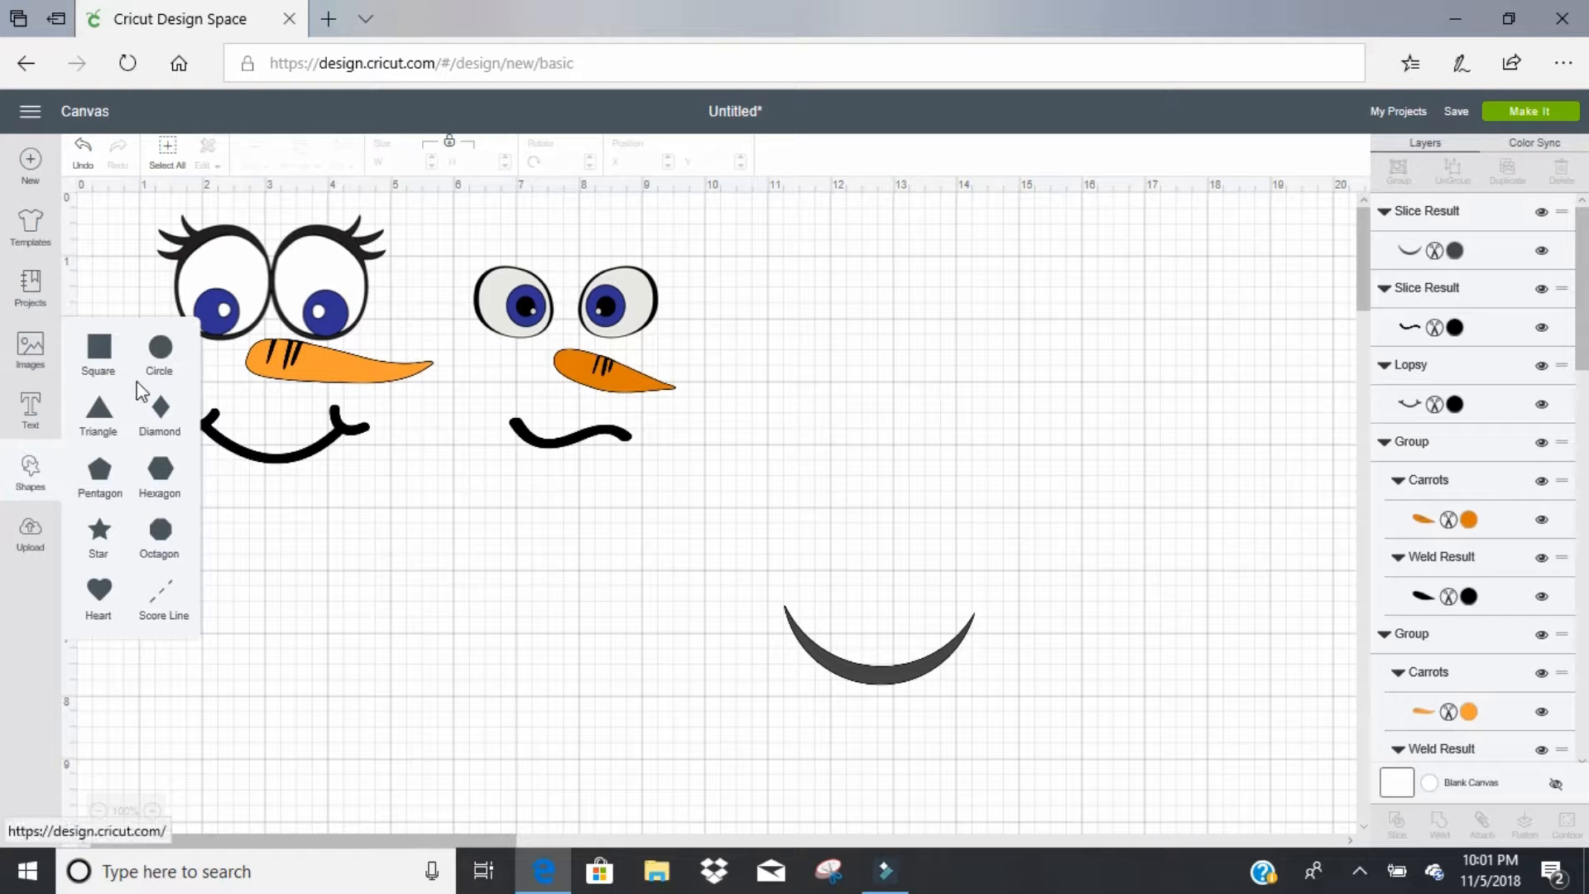
left_click(165, 351)
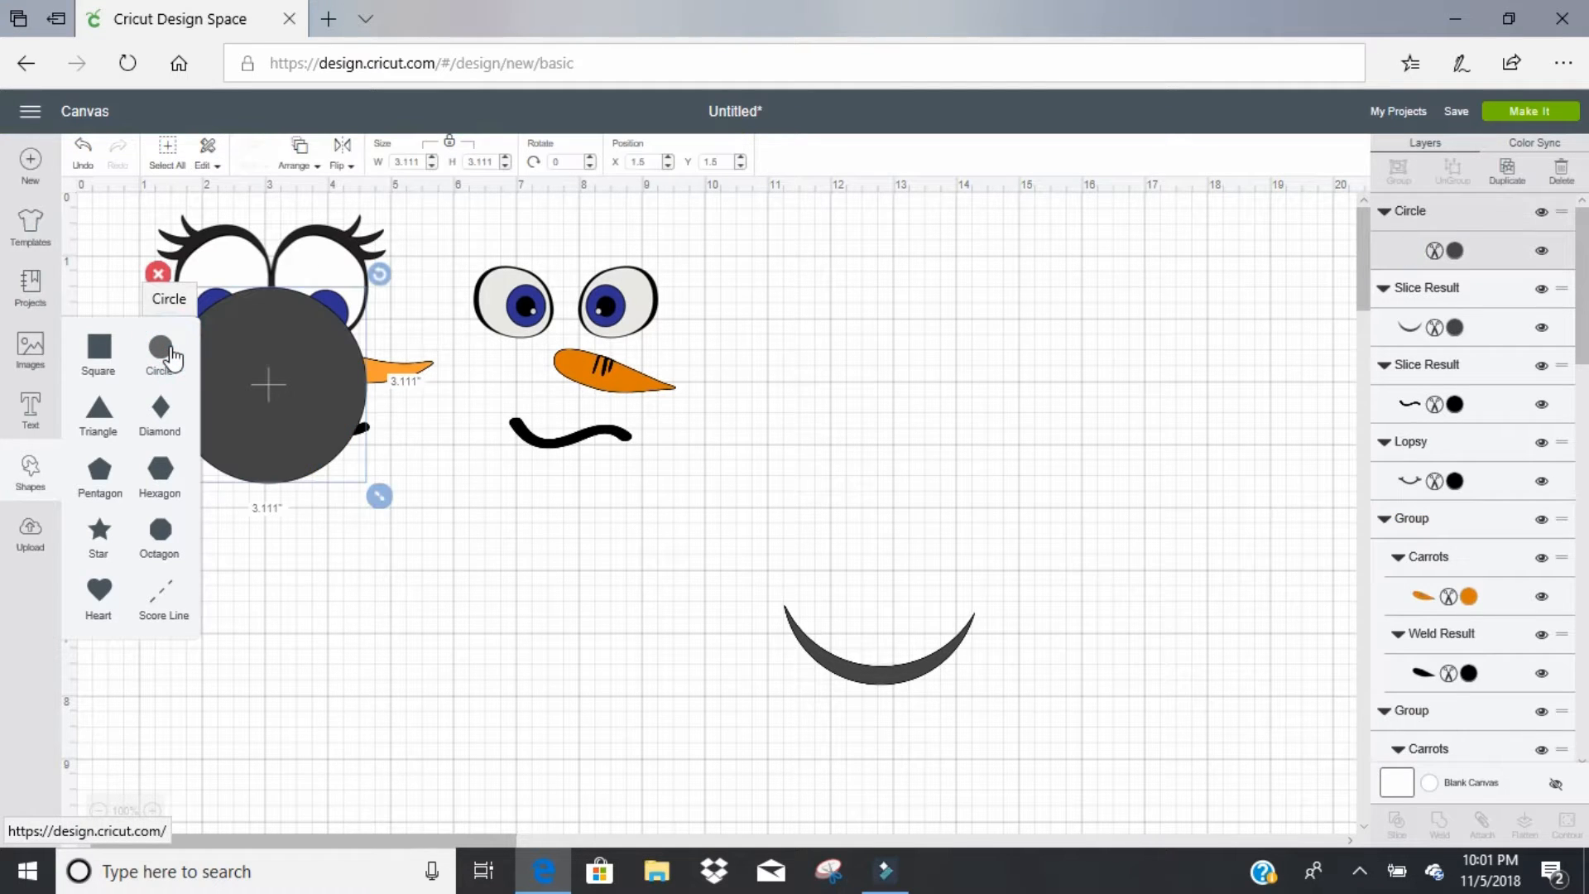
left_click_drag(289, 363, 559, 595)
left_click(427, 731)
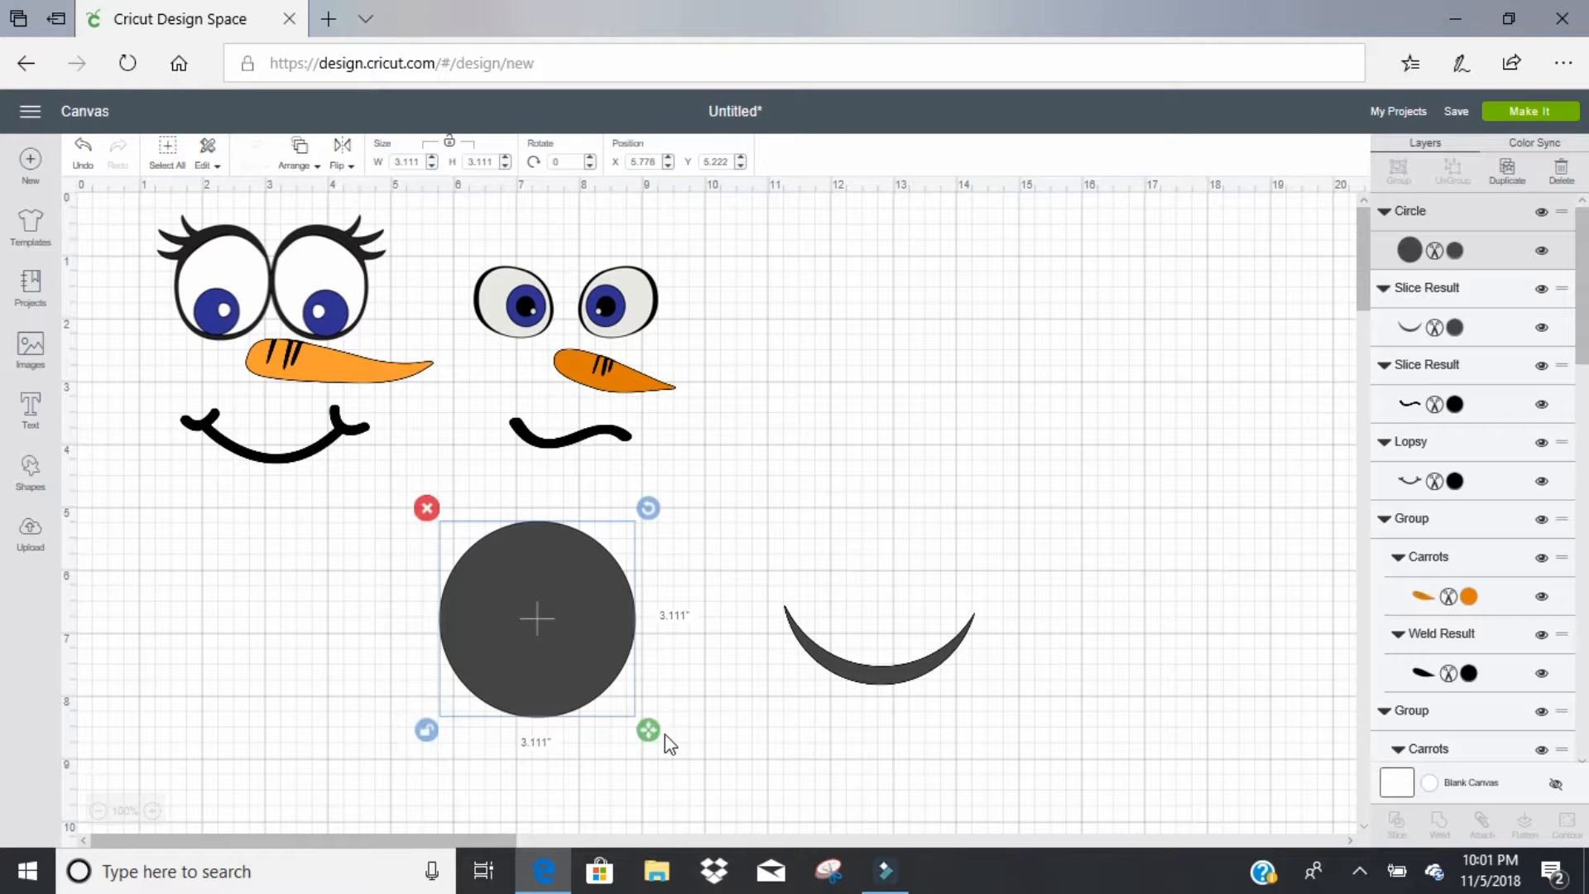
left_click_drag(651, 736, 806, 633)
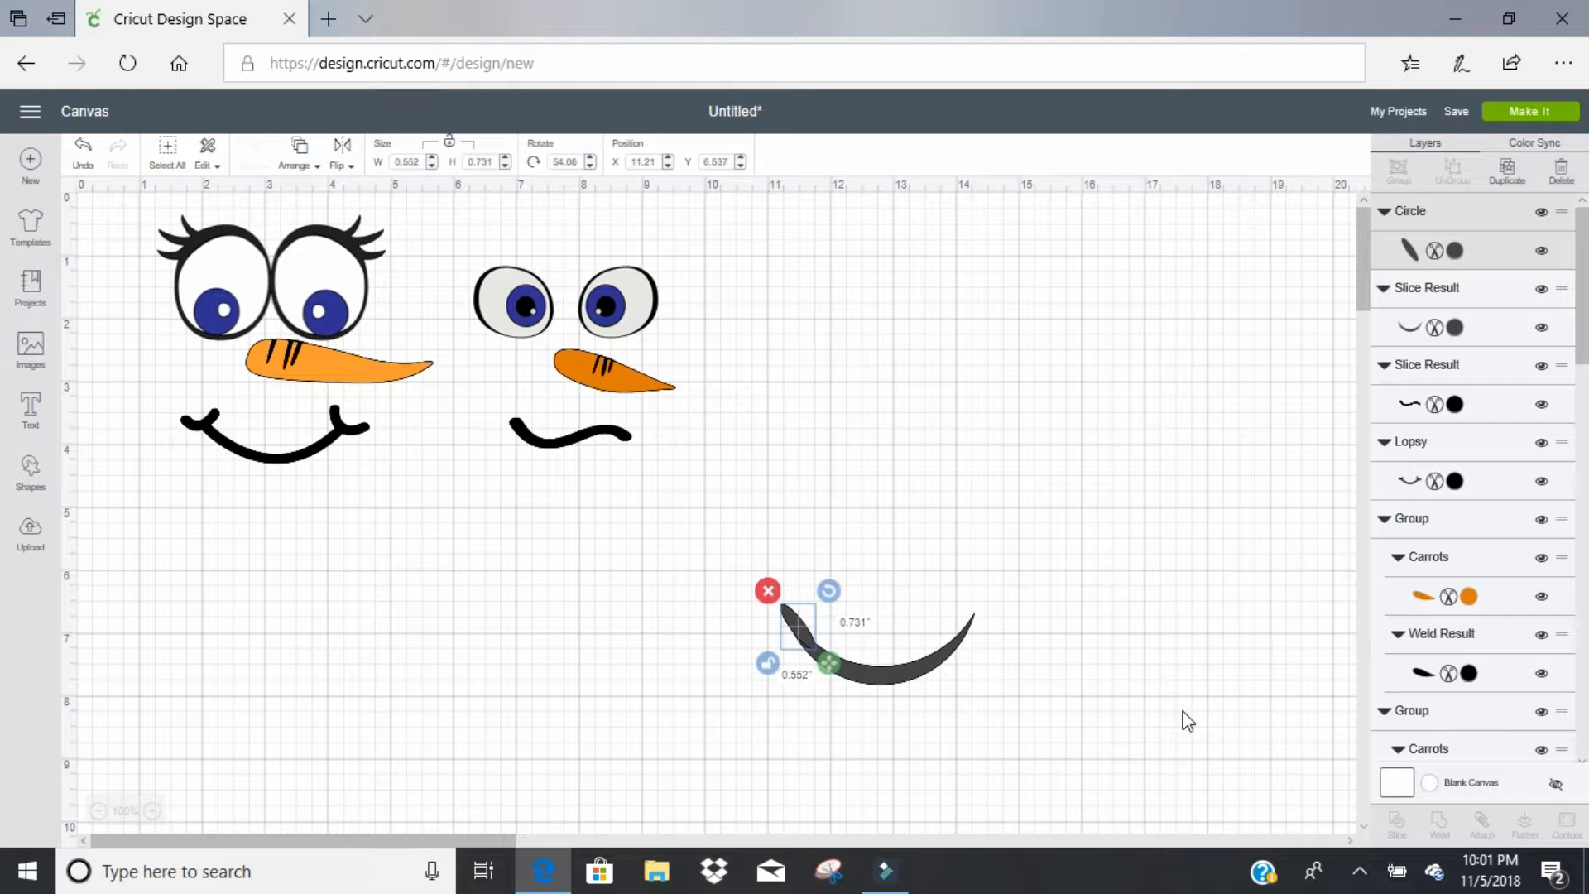
Step: Duplicate the narrow oval at the crescent's left tip
left_click(1507, 170)
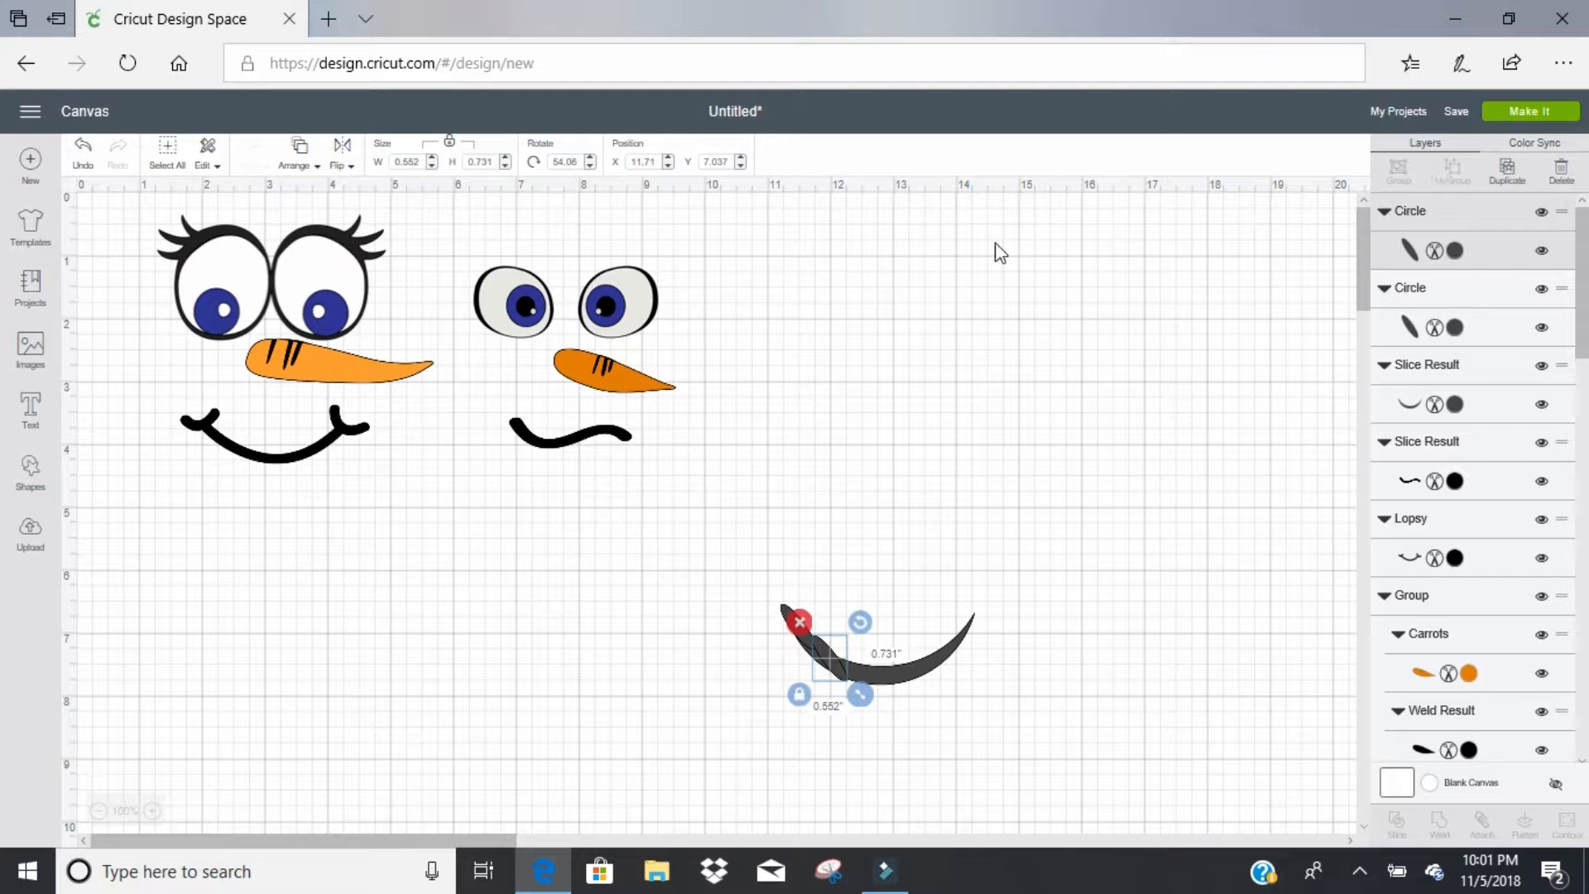
Step: Flip the selected narrow oval horizontally and place it on the right tip of the dark crescent smile
left_click(344, 165)
left_click(355, 202)
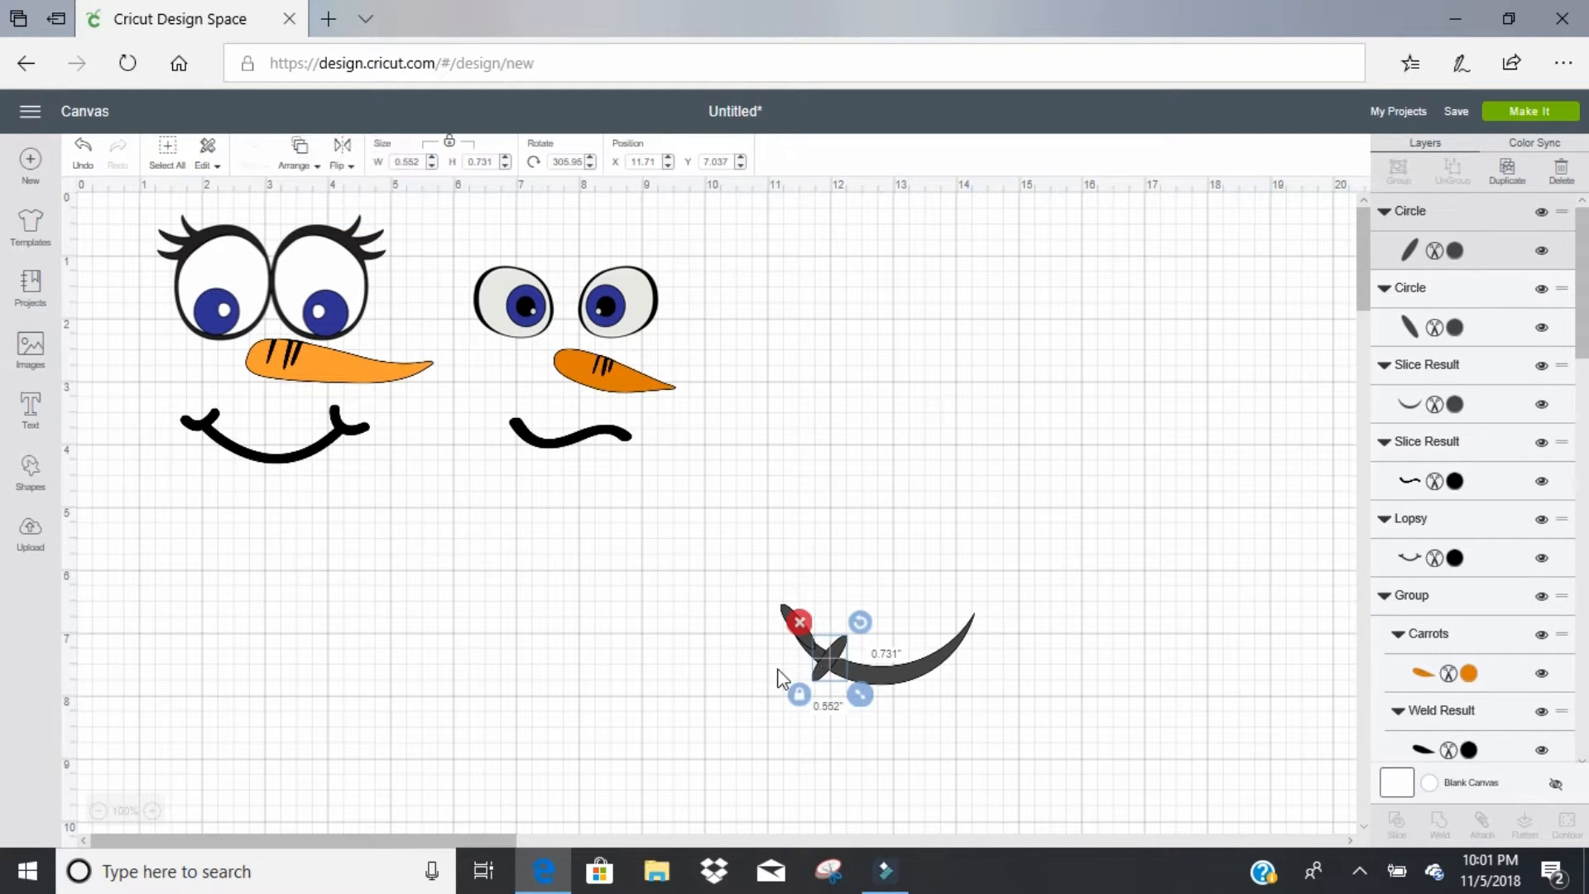
left_click_drag(833, 652, 967, 634)
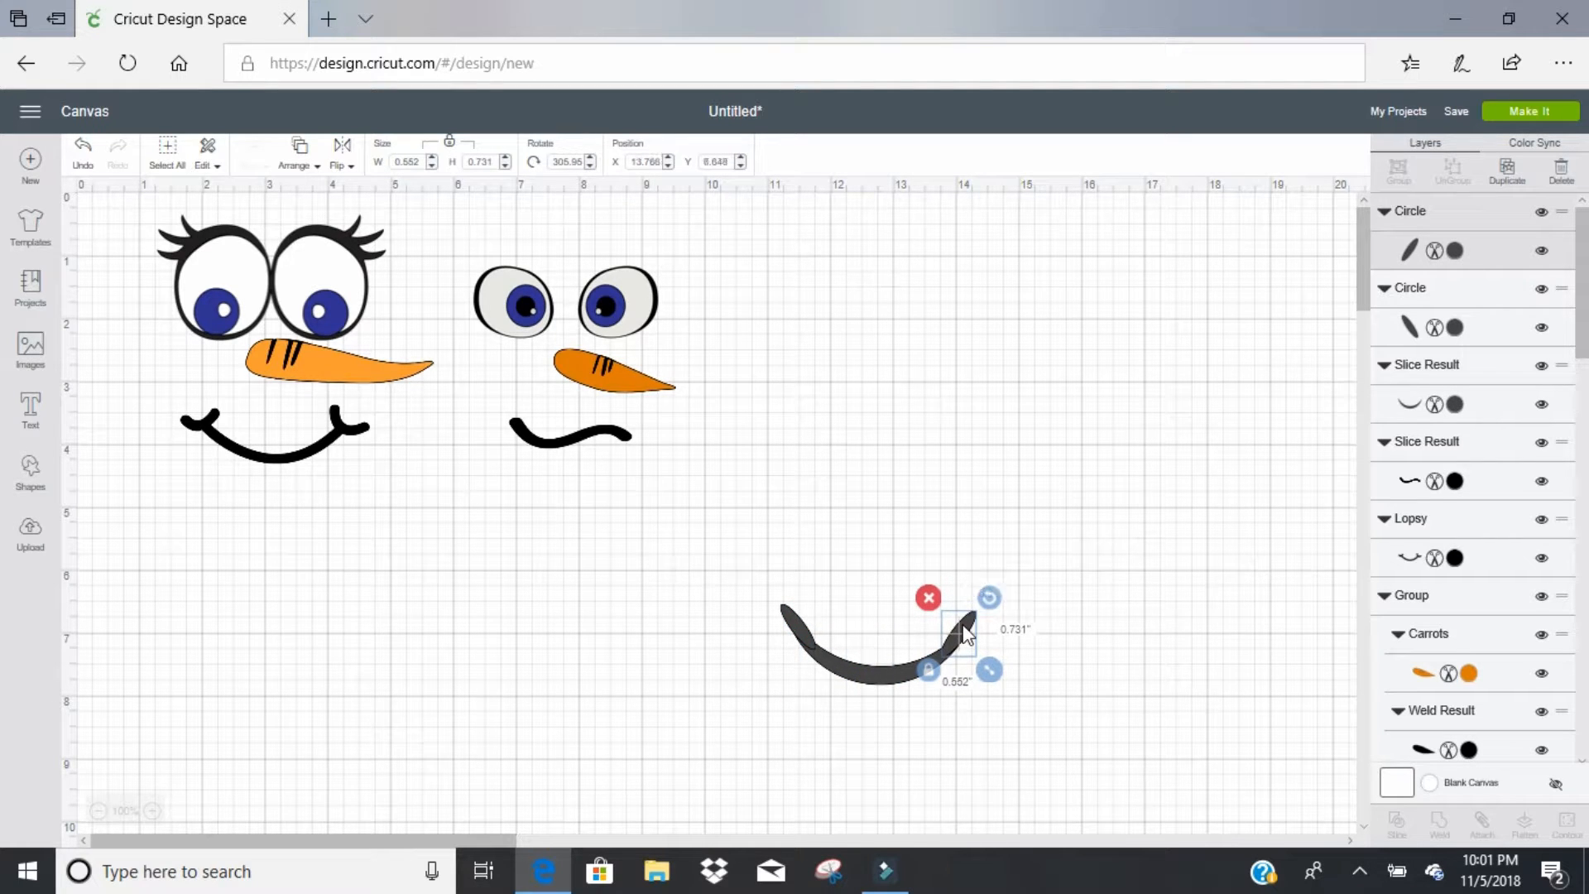
Step: Weld the crescent smile and its two oval end pieces into one shape
left_click(802, 499)
left_click_drag(748, 579, 1053, 690)
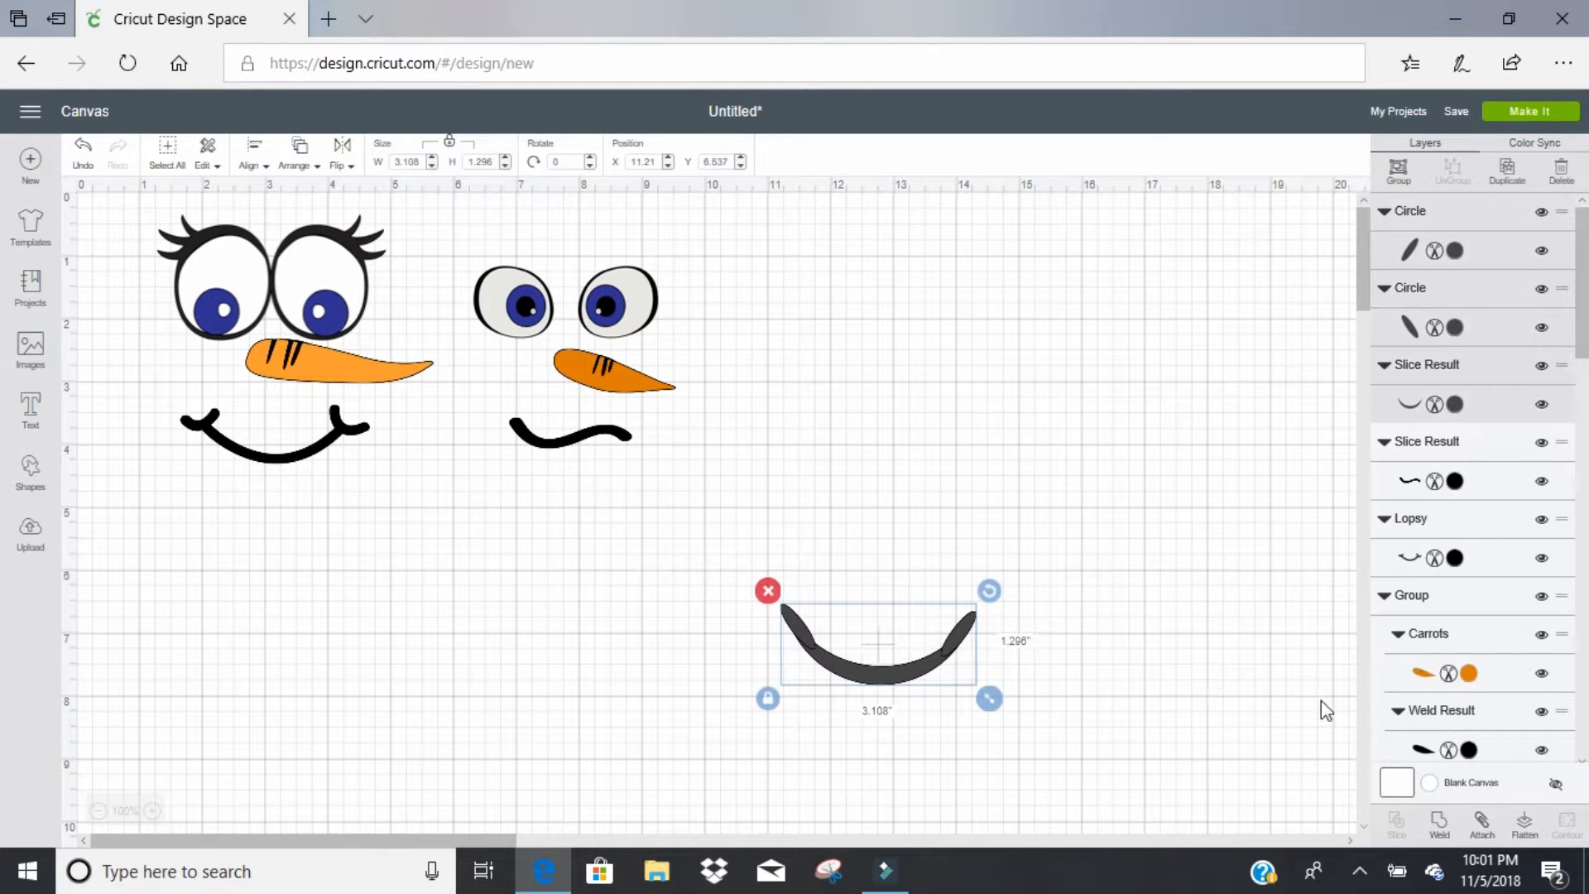
left_click(1435, 828)
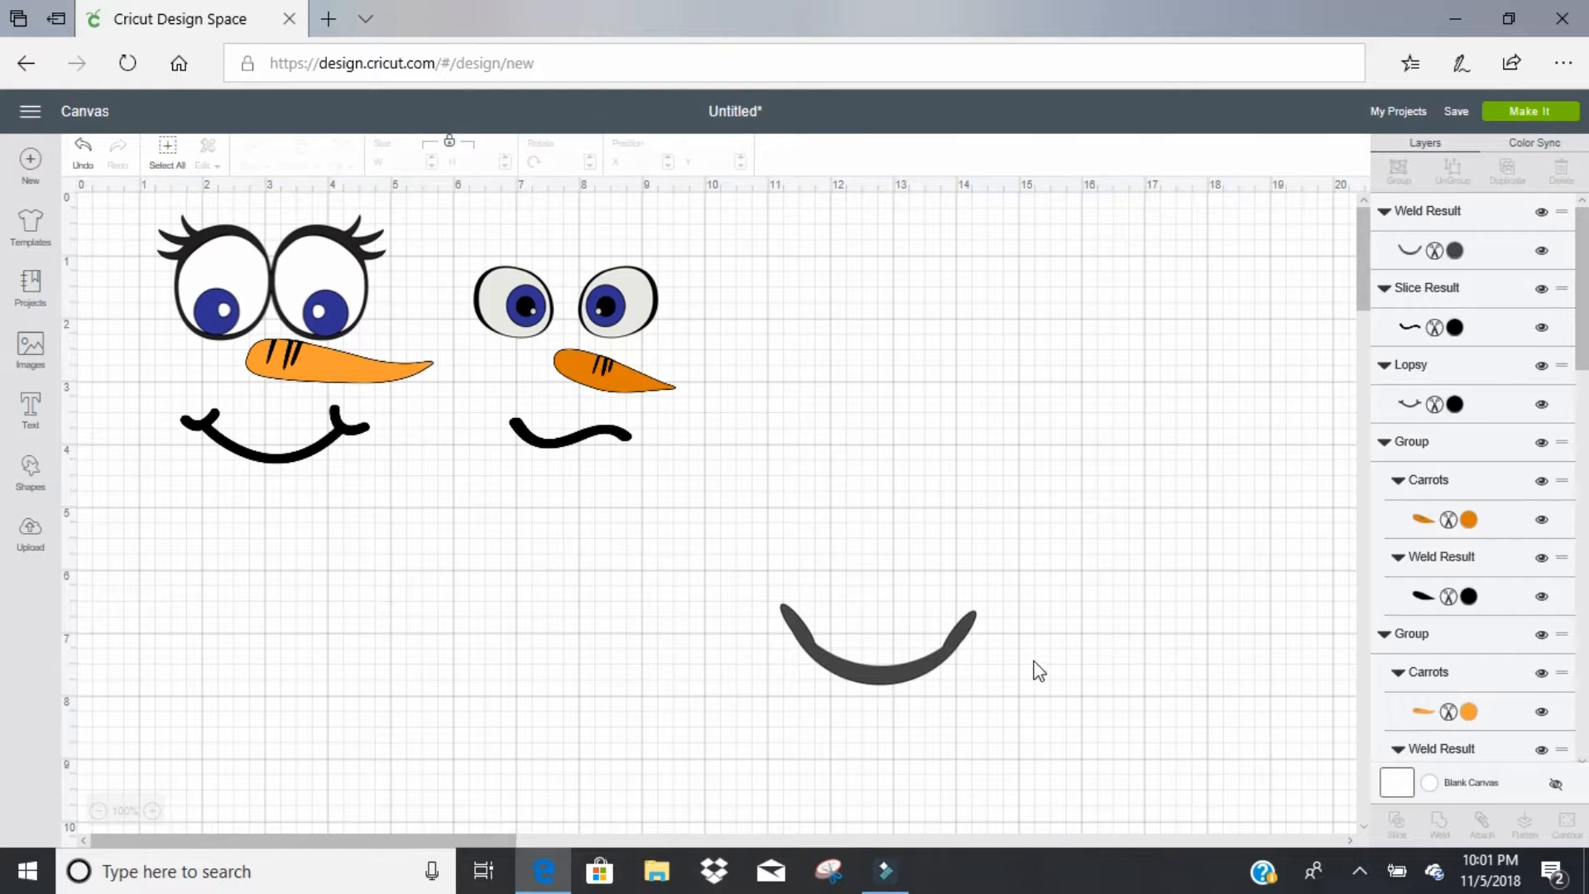
Step: Shrink the welded dark curve to about 0.18 × 0.41 in, rotate it about 42°, and place it at the wavy mouth's right end
left_click(941, 658)
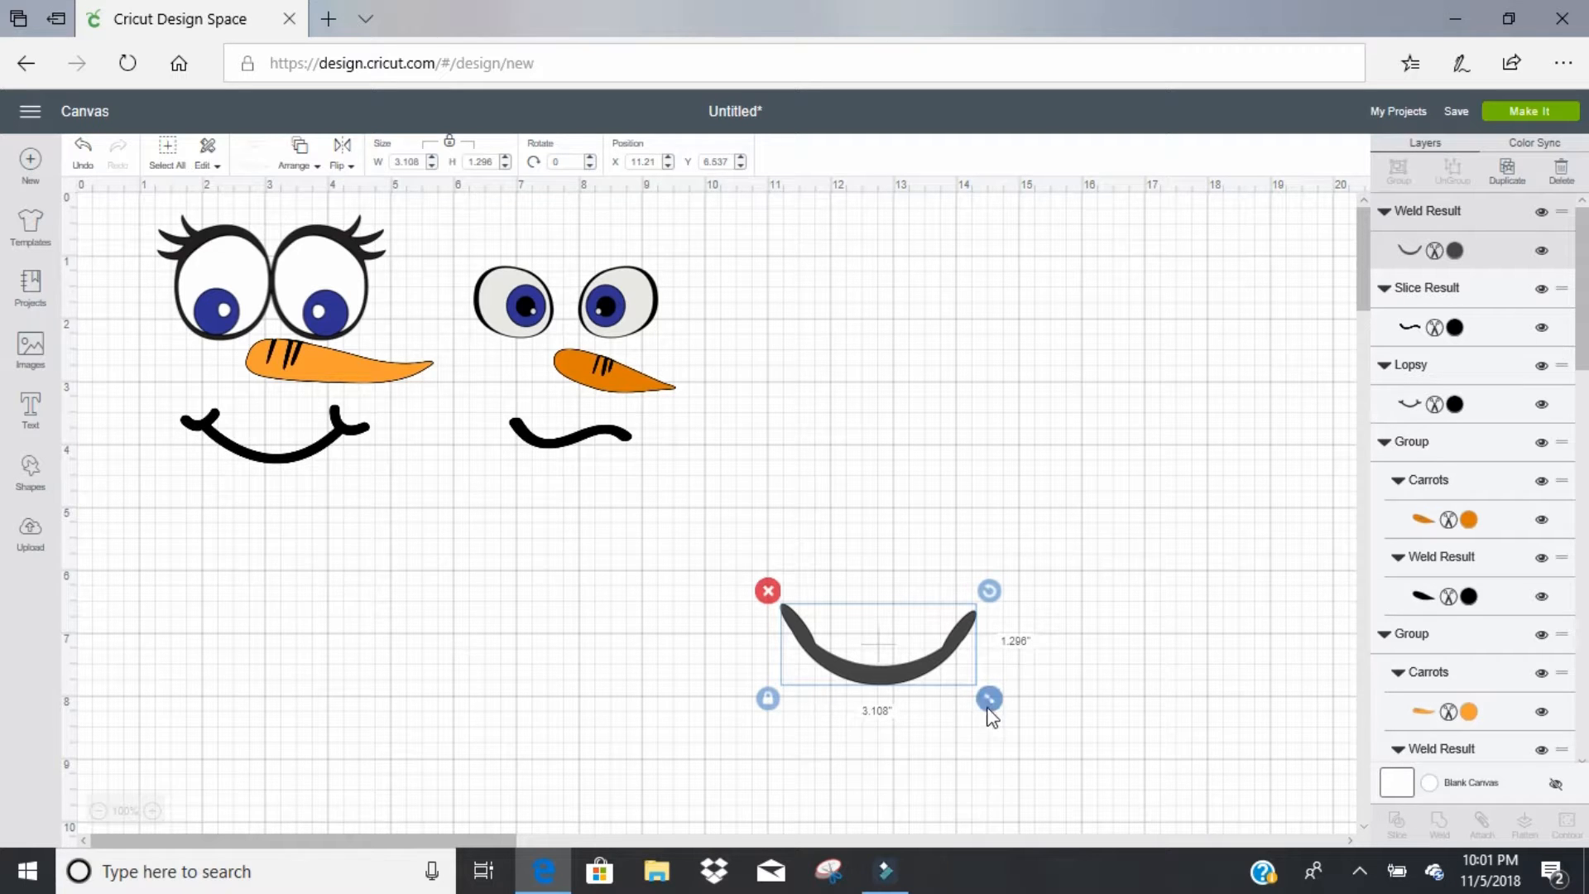
left_click_drag(988, 705, 844, 655)
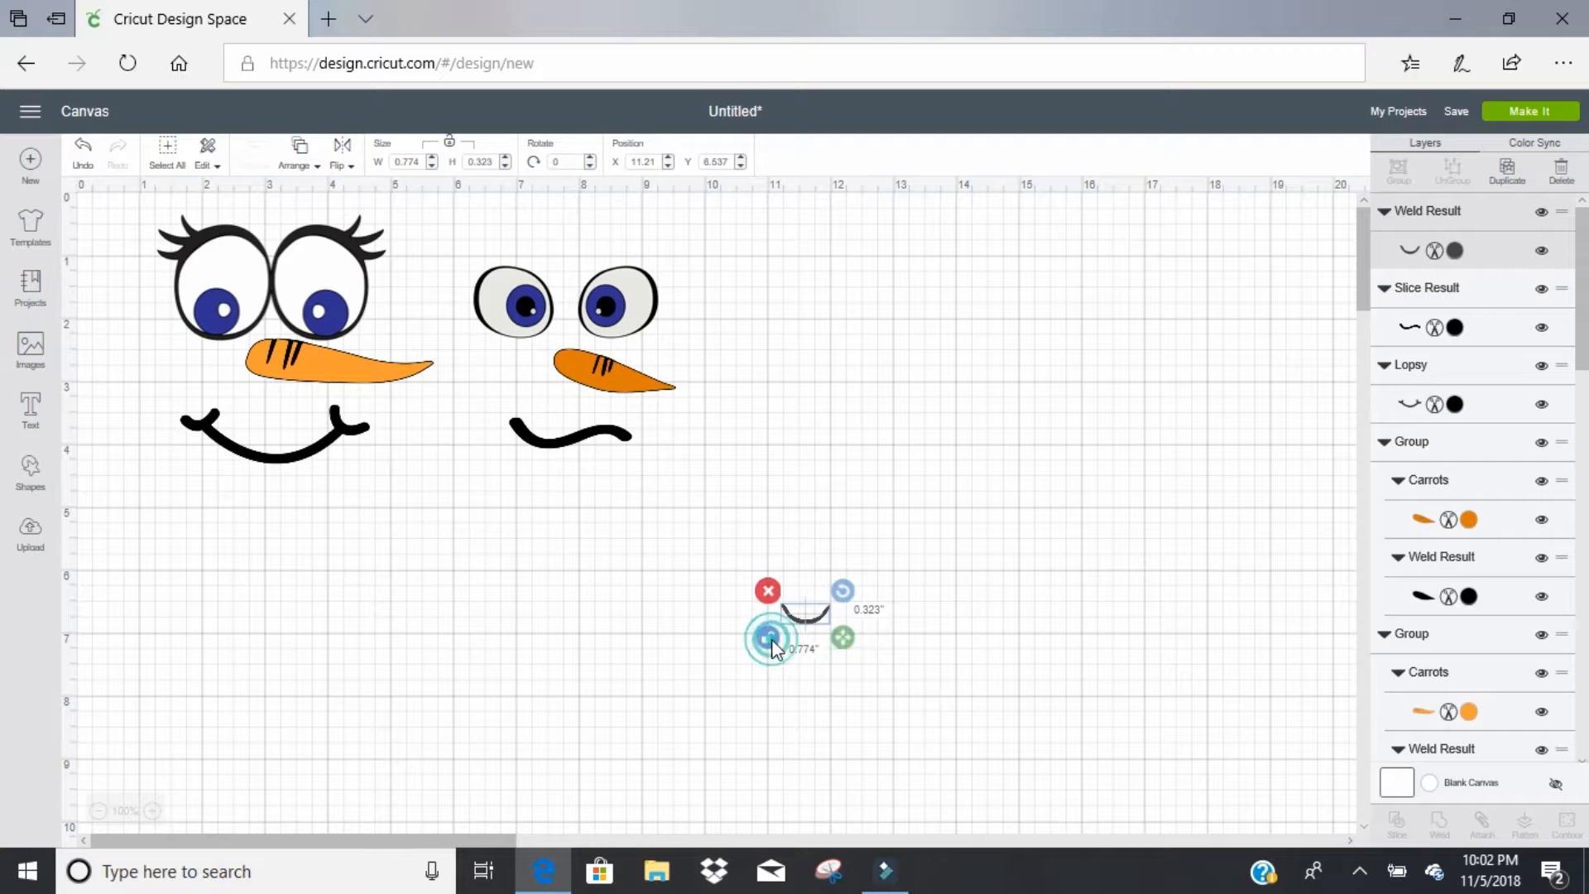
left_click_drag(842, 643, 636, 407)
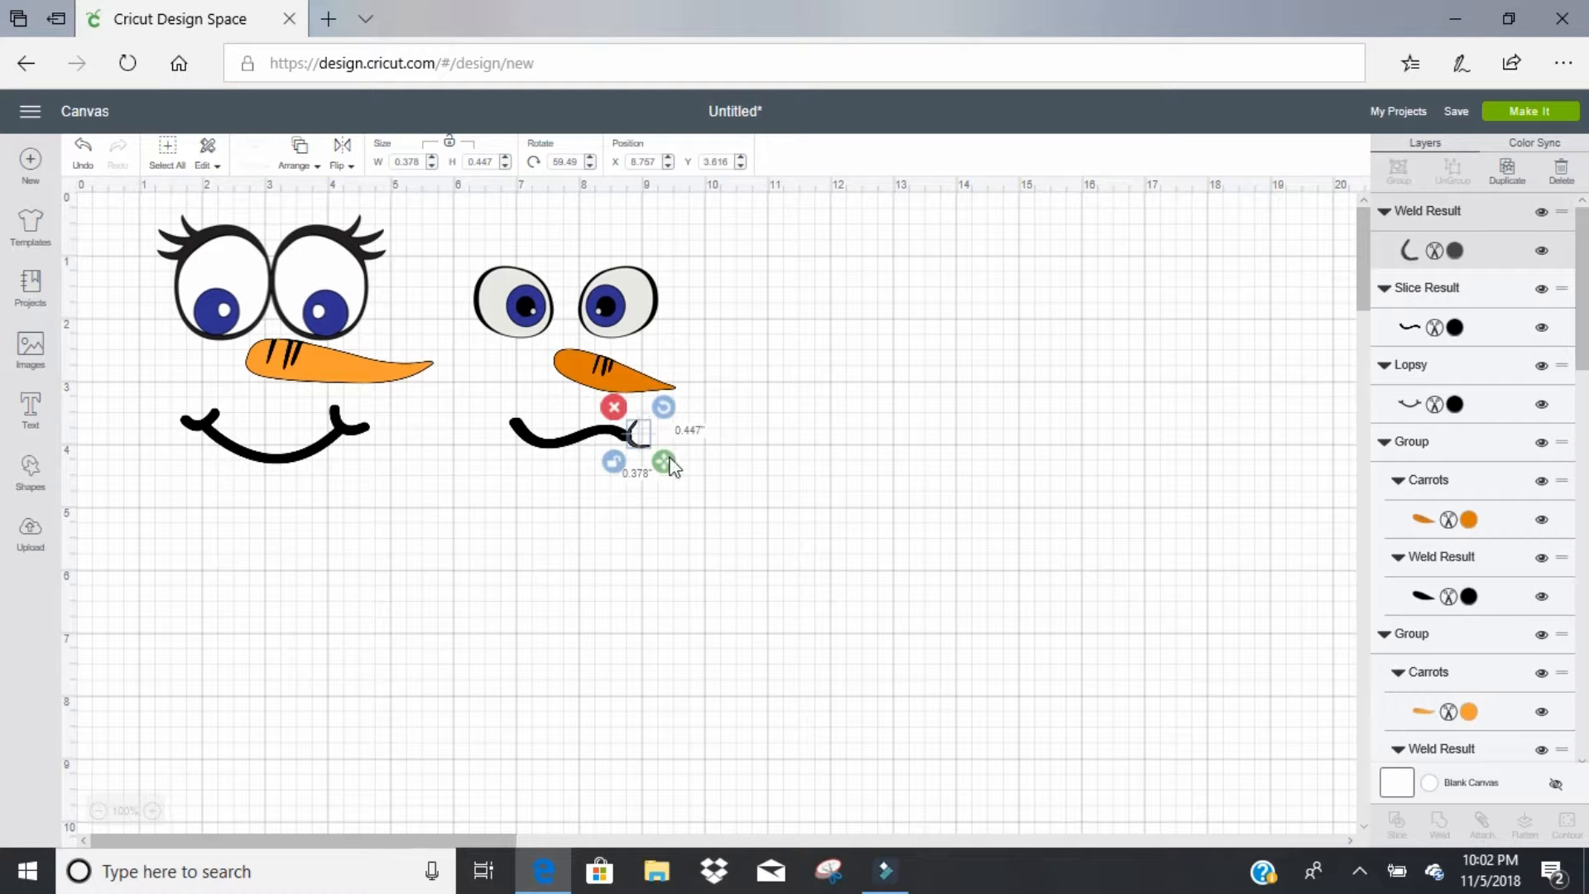
left_click_drag(670, 464, 663, 470)
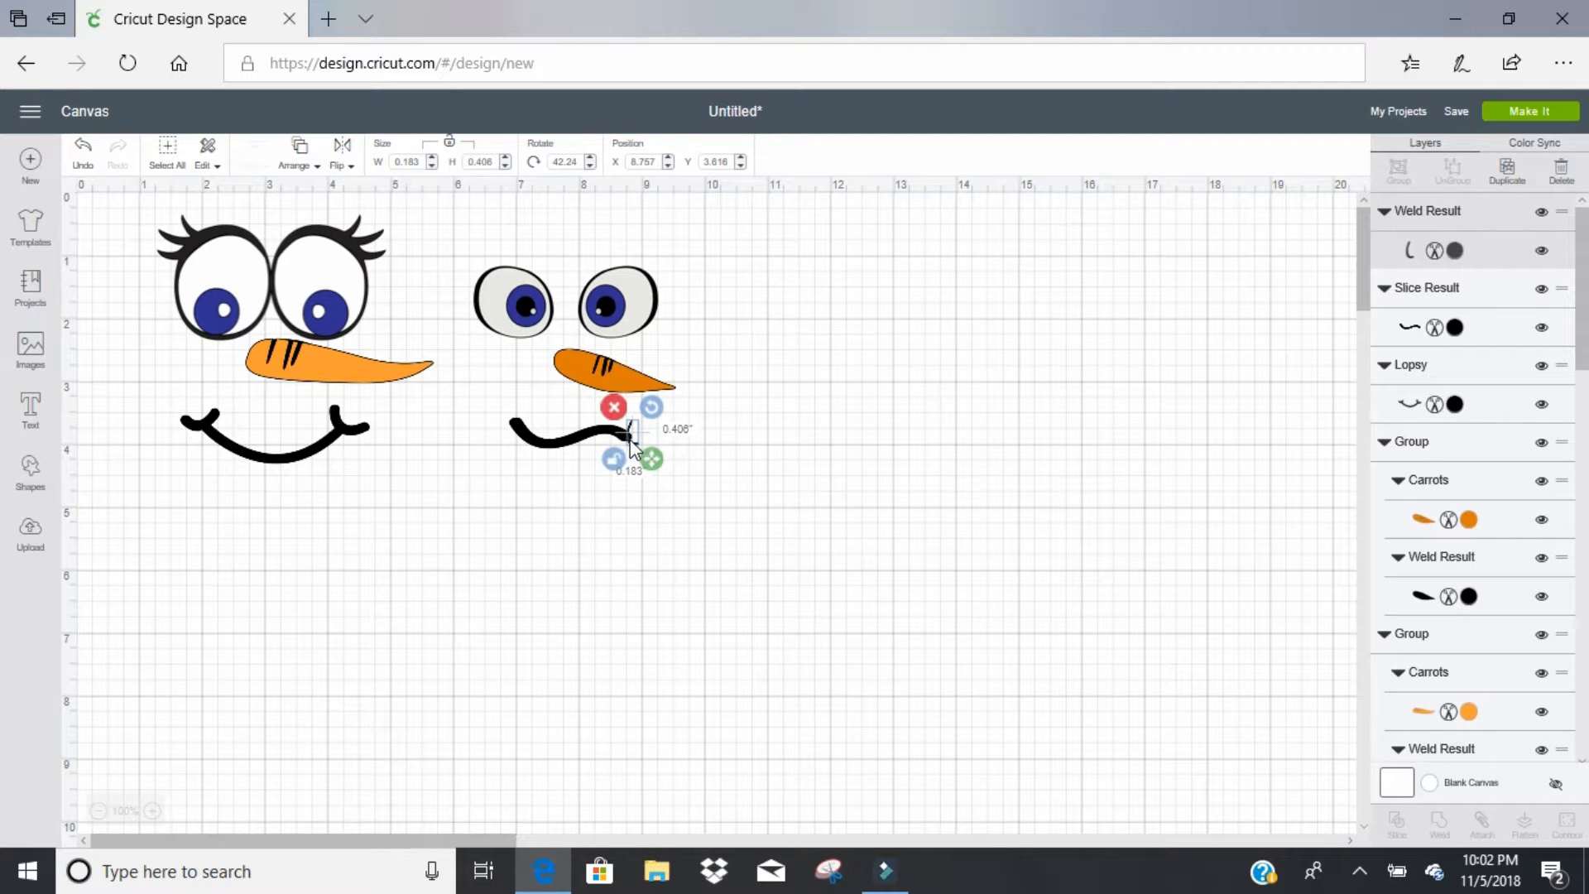
left_click_drag(633, 451, 636, 454)
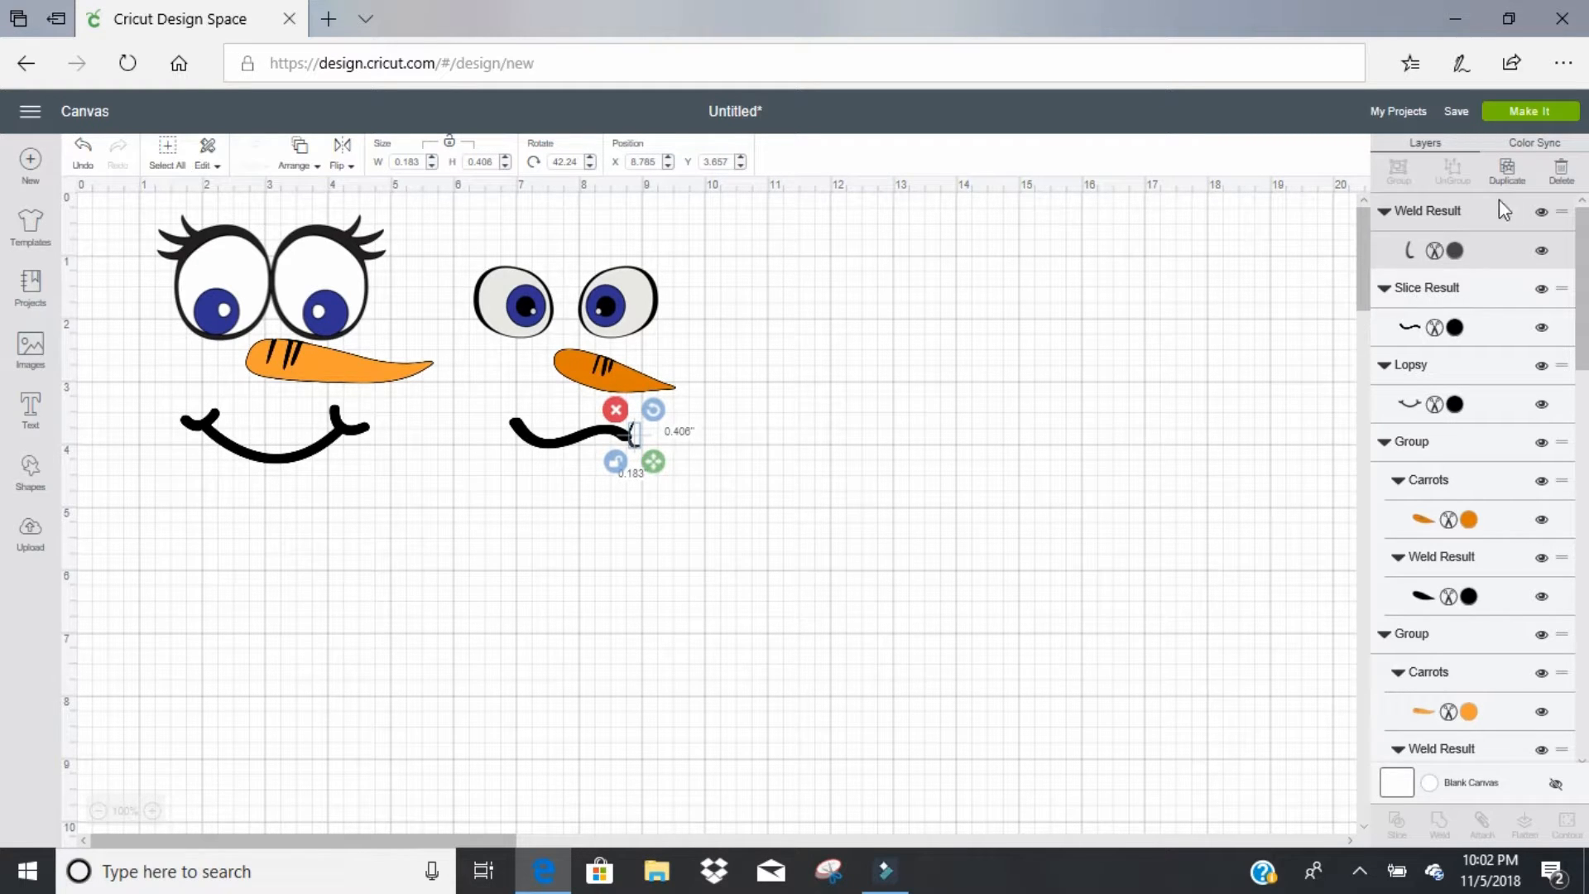
Step: Duplicate the small end curve, flip the copy horizontally, and place it at the wavy mouth's left end
left_click(1522, 183)
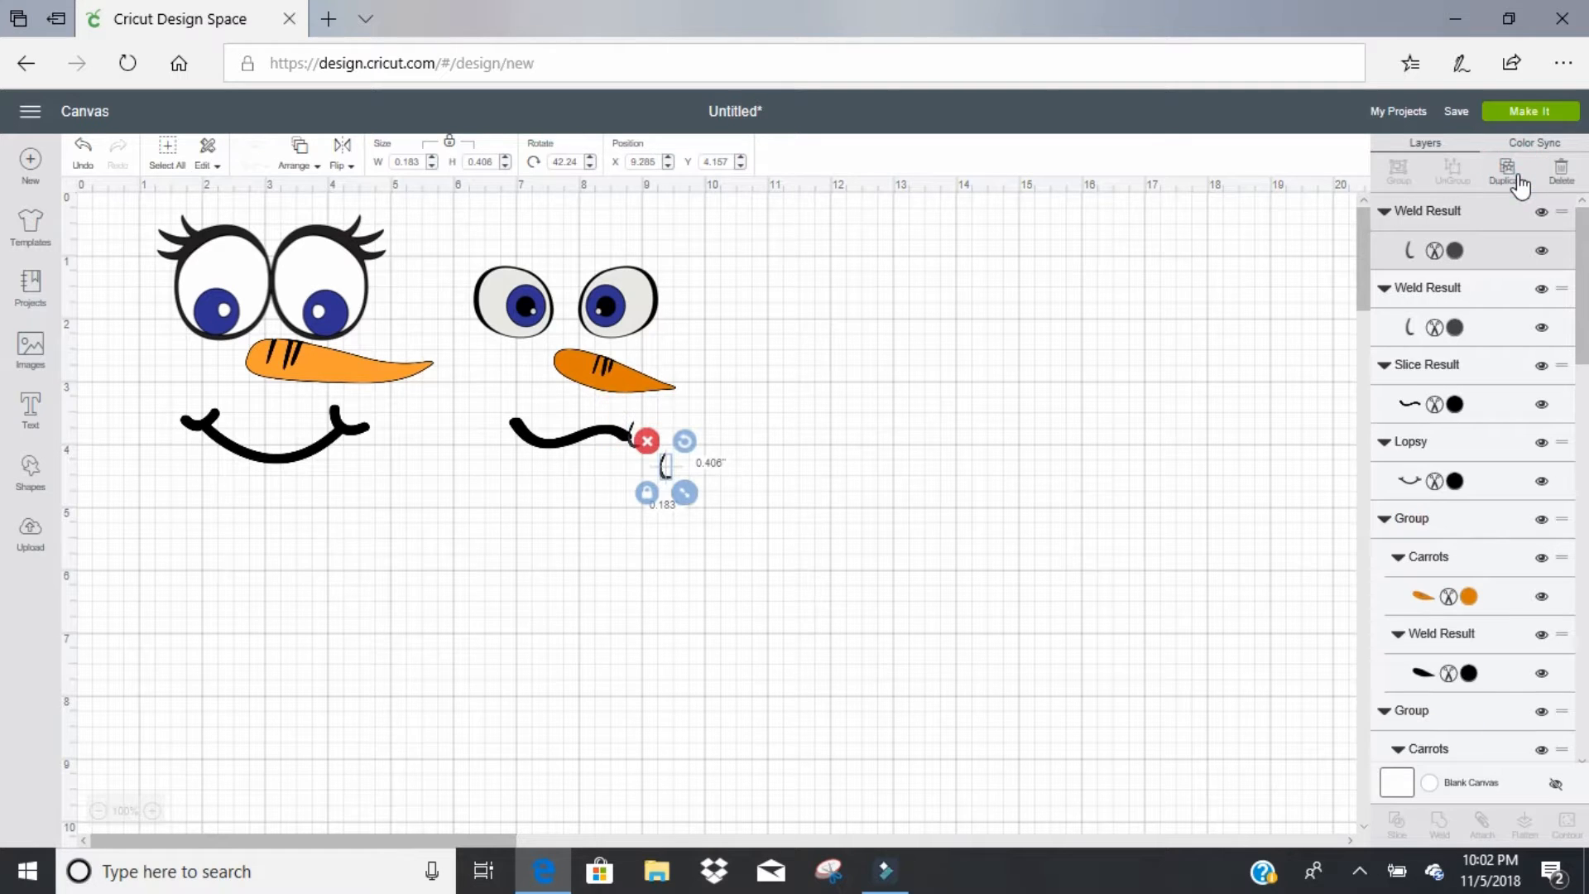
left_click(341, 157)
left_click(349, 197)
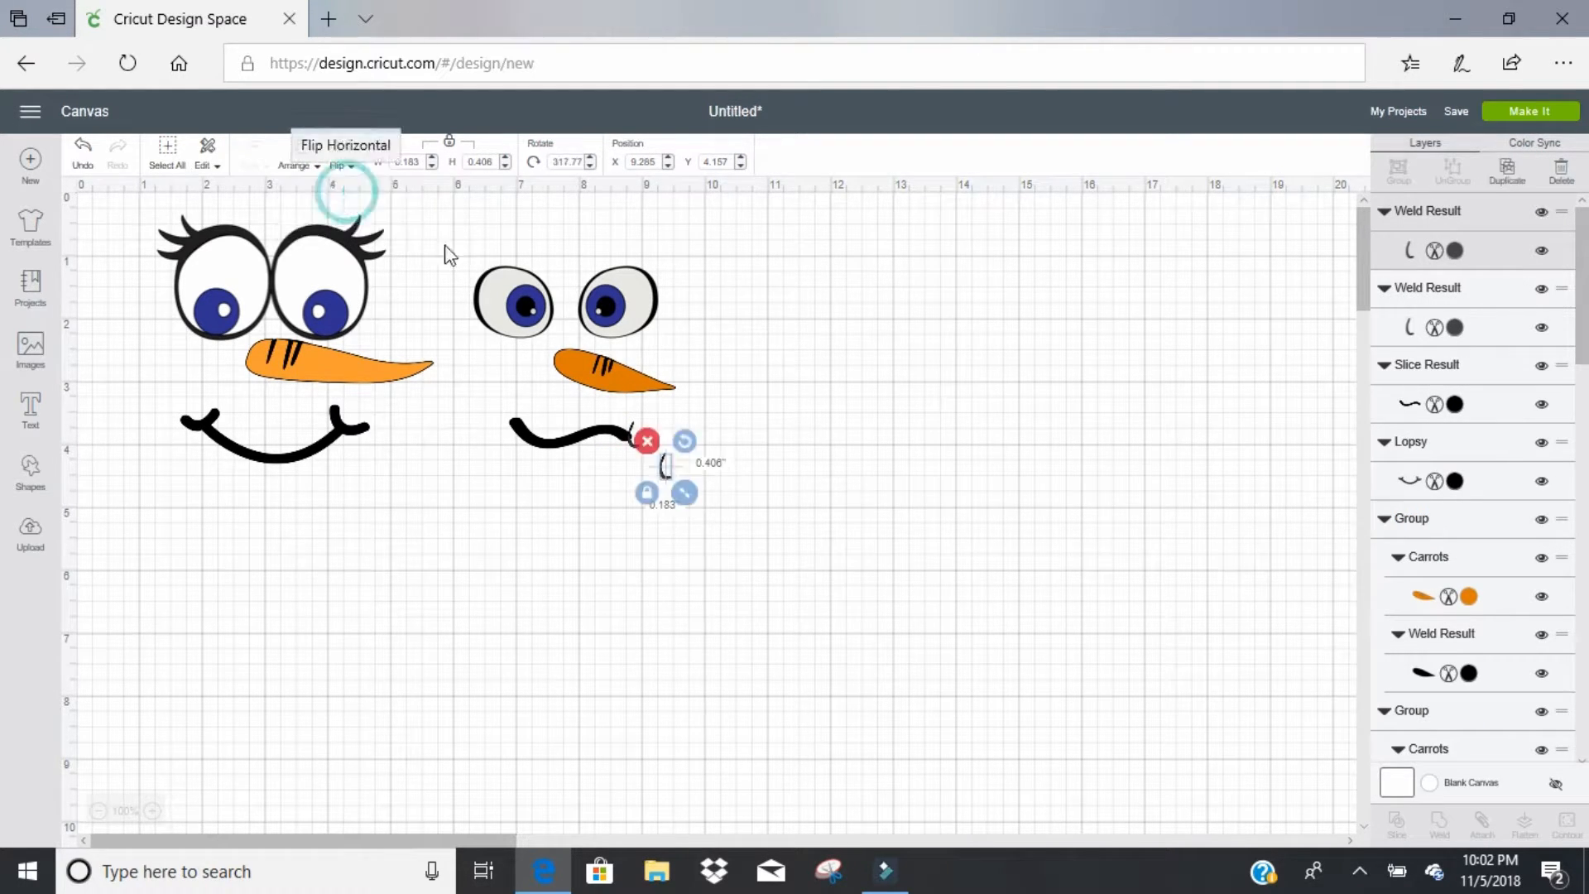
left_click_drag(673, 476, 514, 424)
left_click(625, 487)
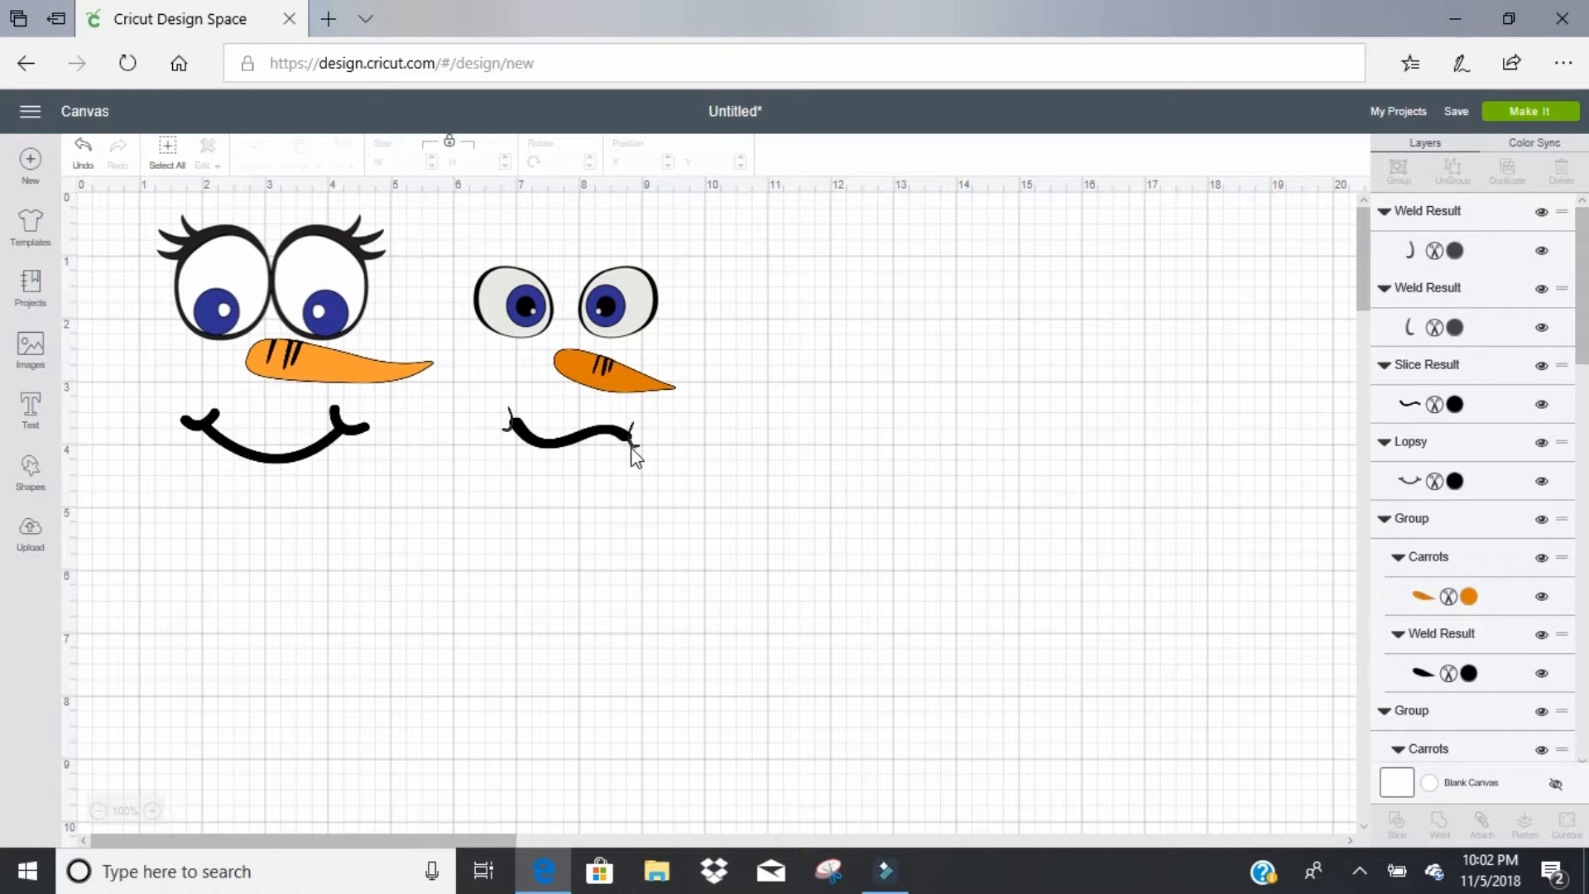
Step: Widen the wavy mouth's right end curve to about 0.25 in and resize the left one to about 0.27 × 0.43 in
left_click(633, 447)
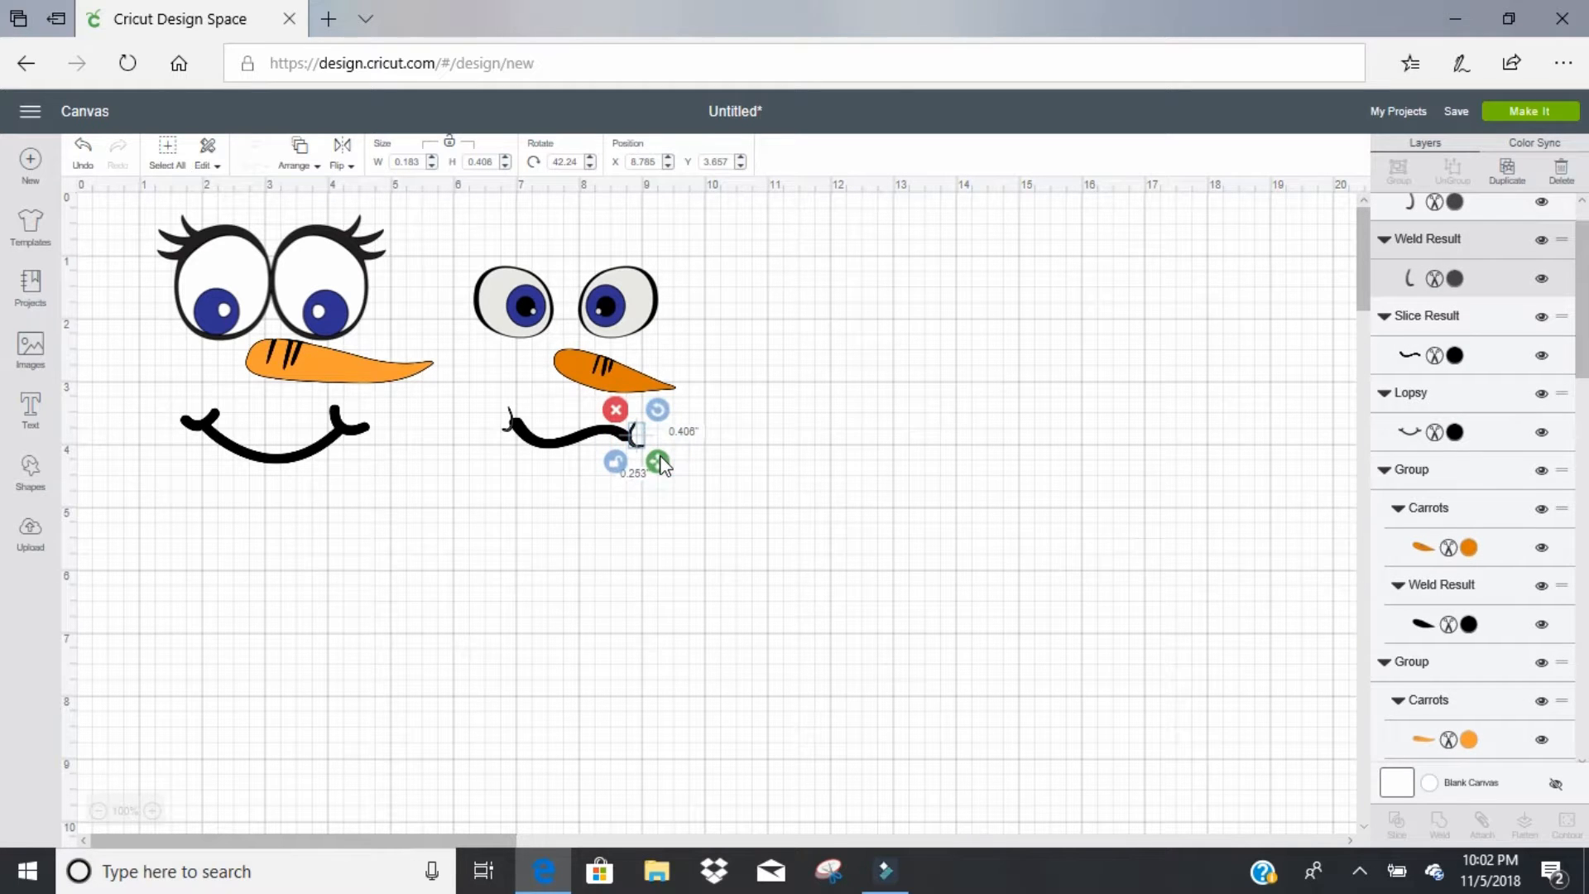
left_click(508, 429)
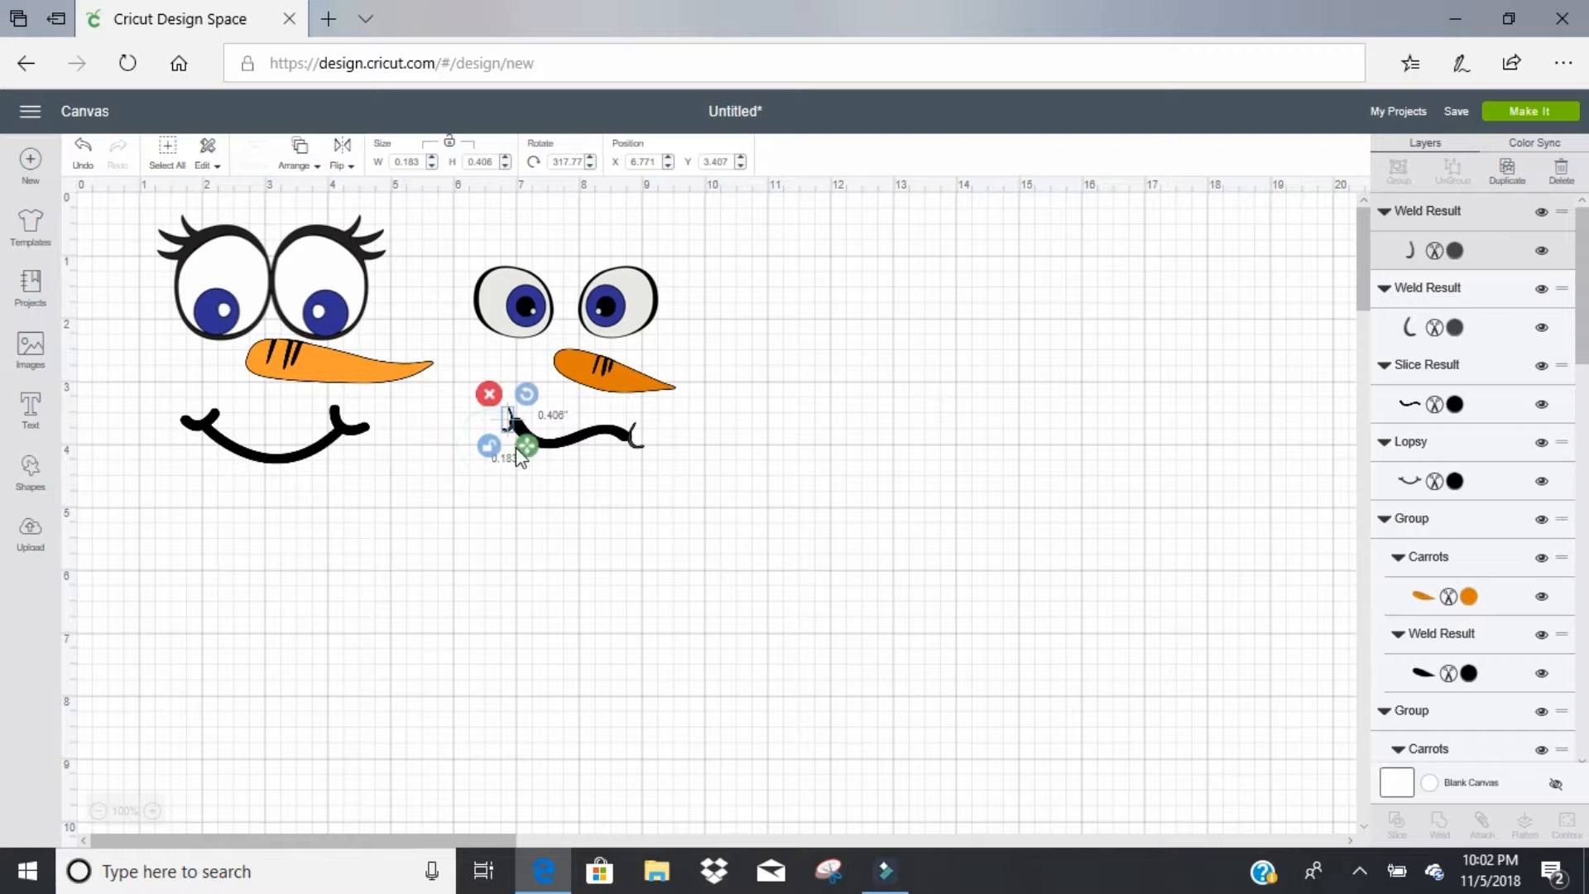
left_click_drag(527, 451, 508, 440)
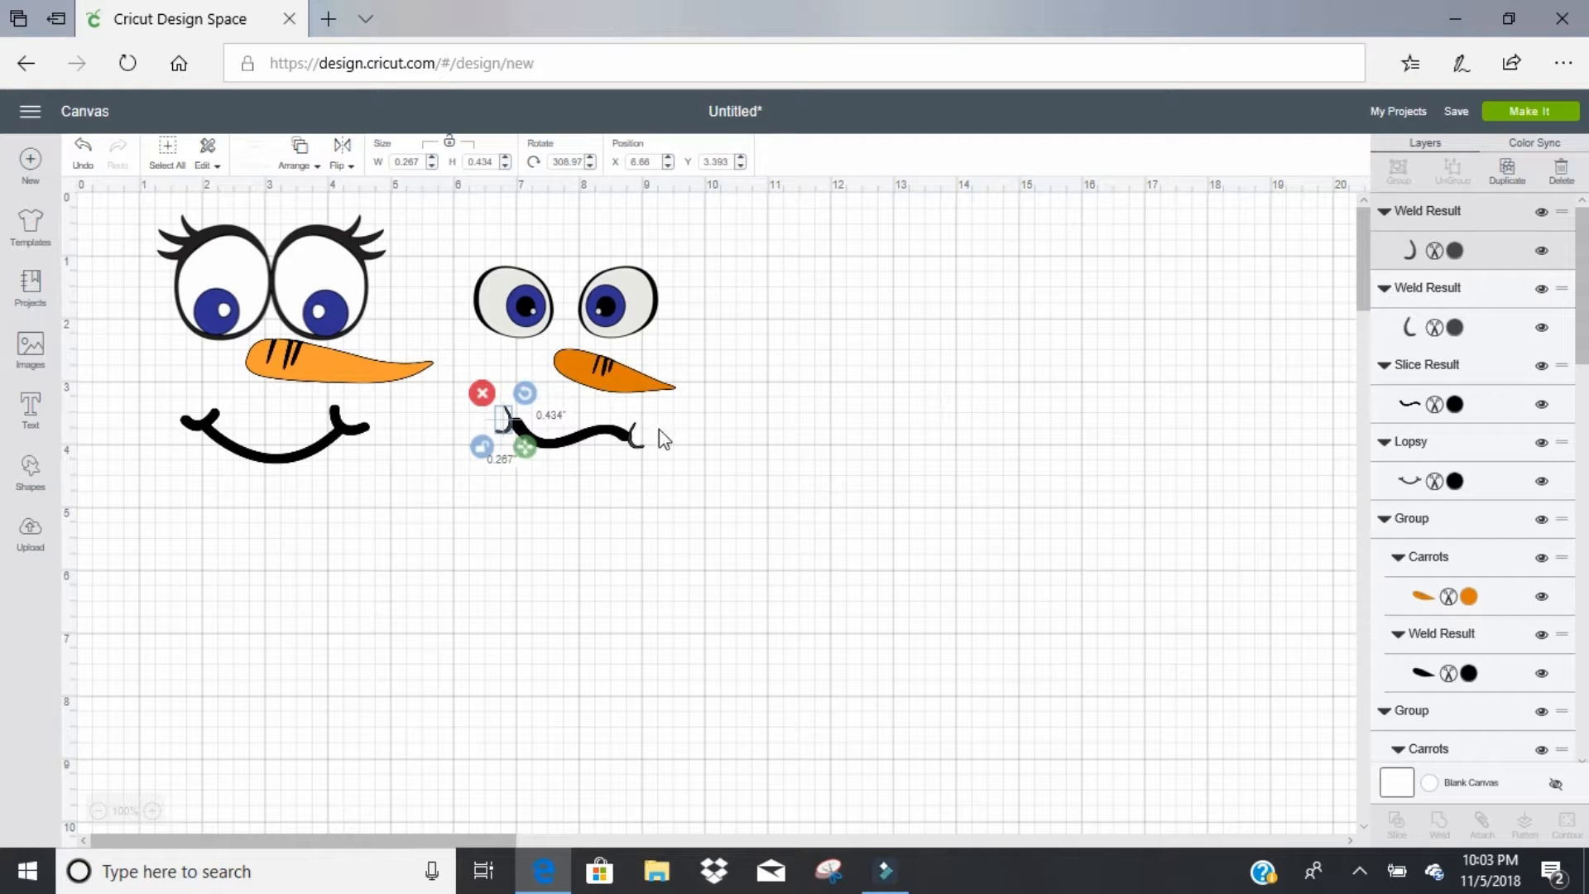
left_click(675, 435)
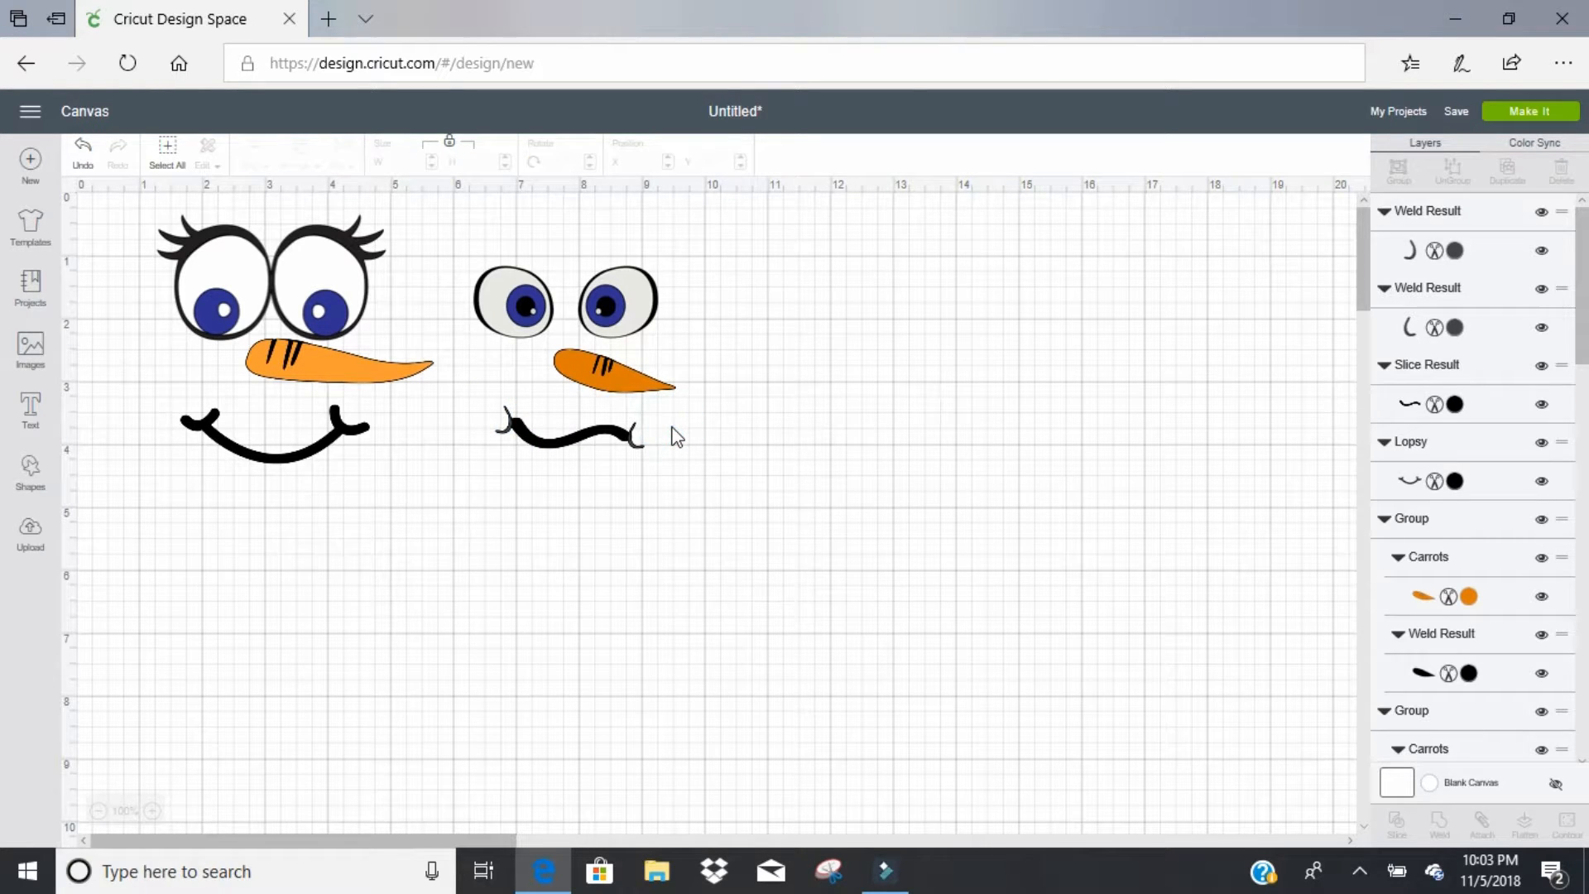
Step: Weld the wavy mouth and its two small end curves into one shape, leaving the carrot nose out
left_click_drag(471, 395, 645, 479)
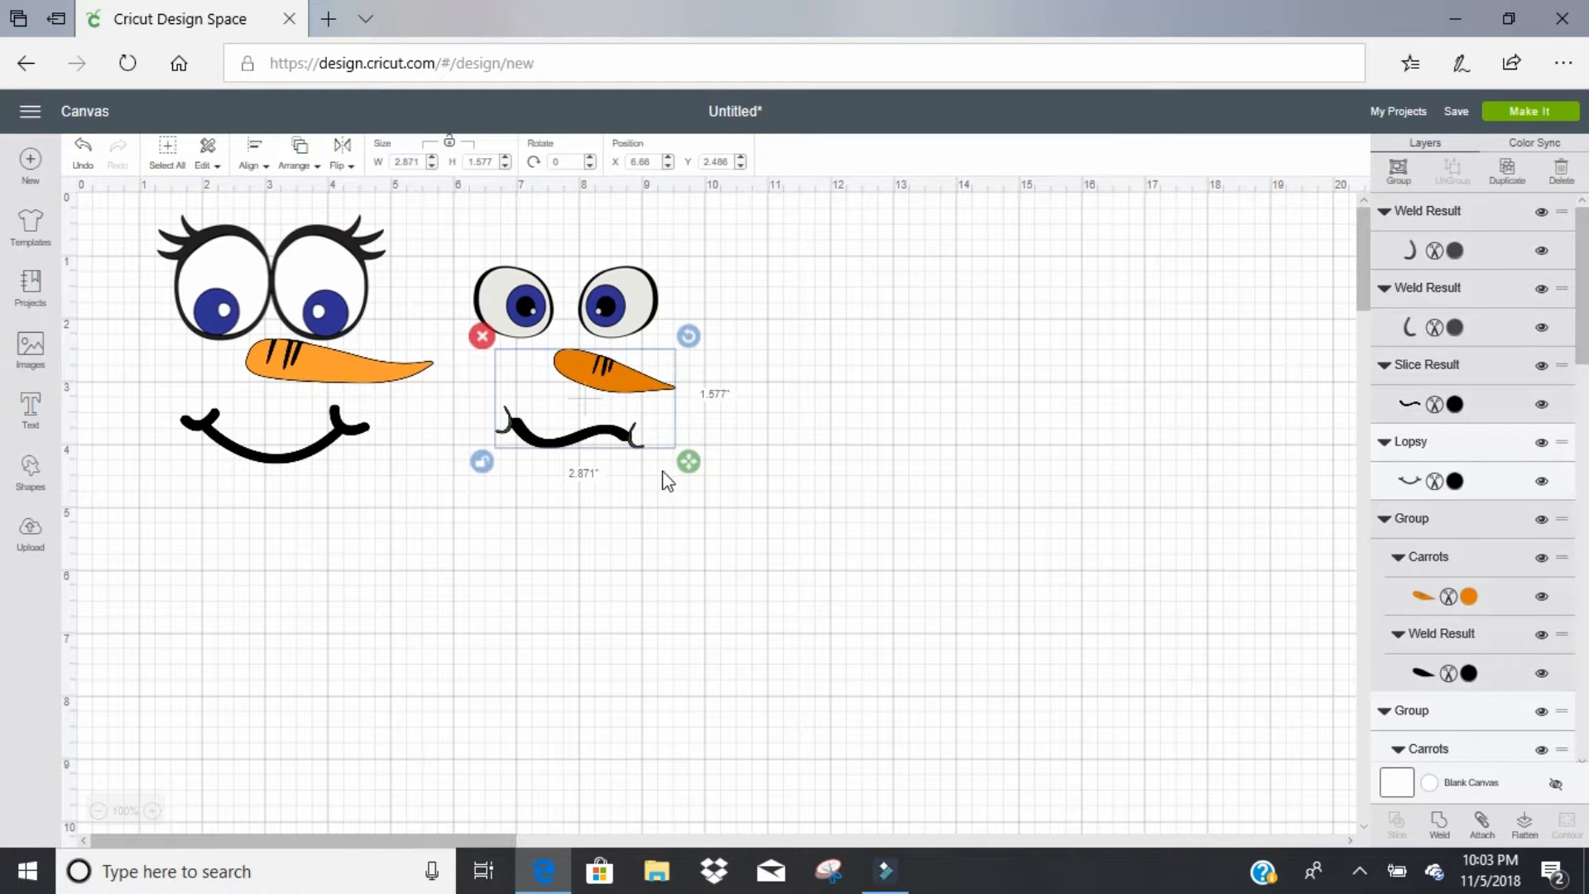
left_click(758, 414)
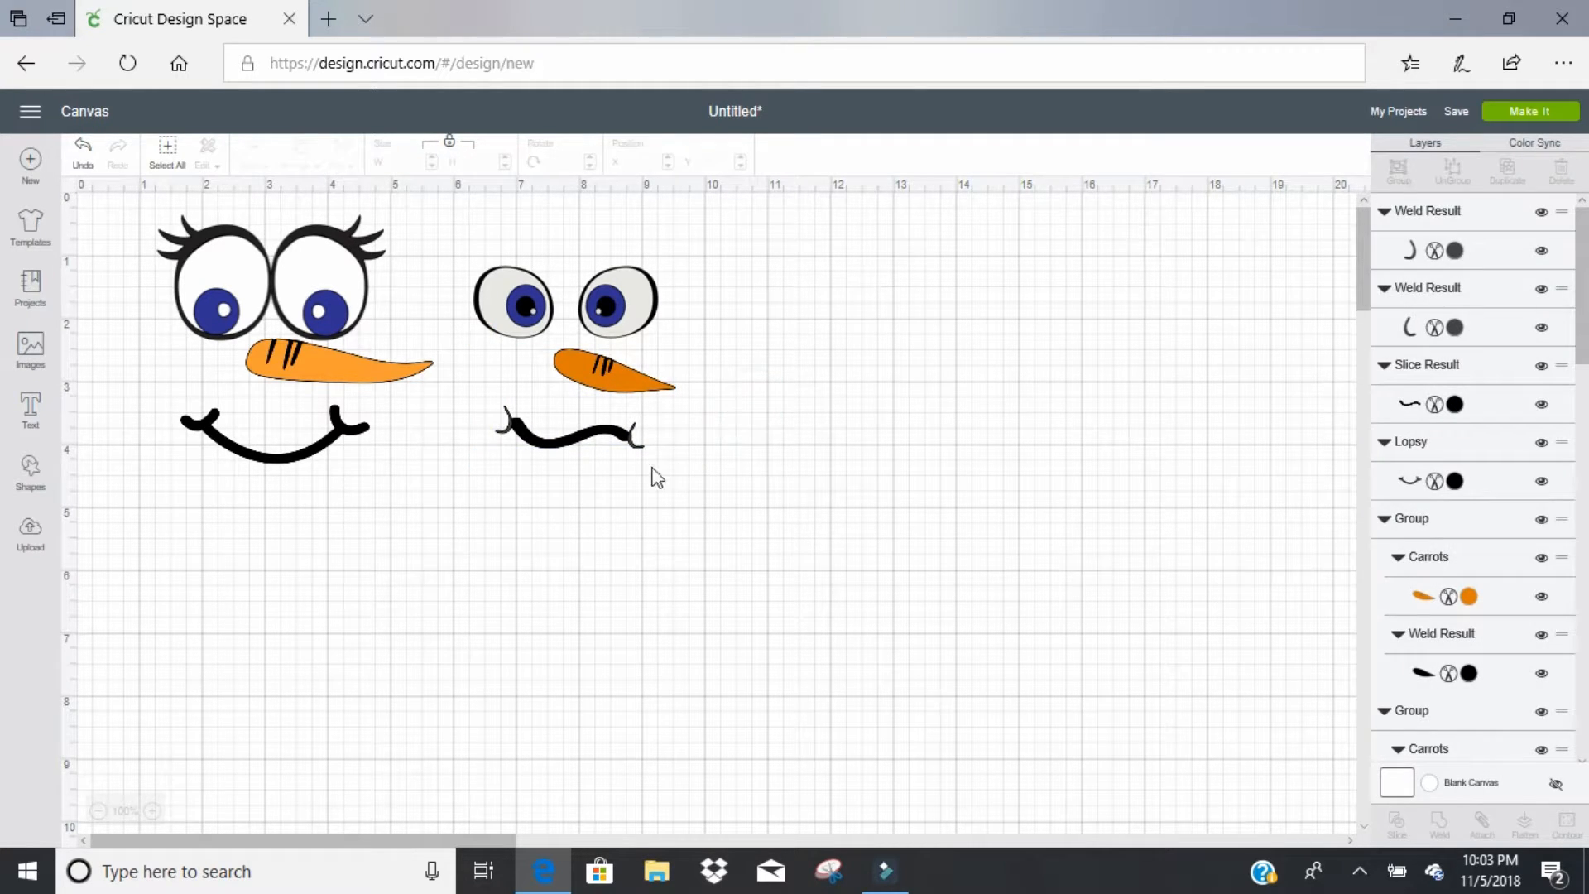
left_click_drag(664, 440, 481, 427)
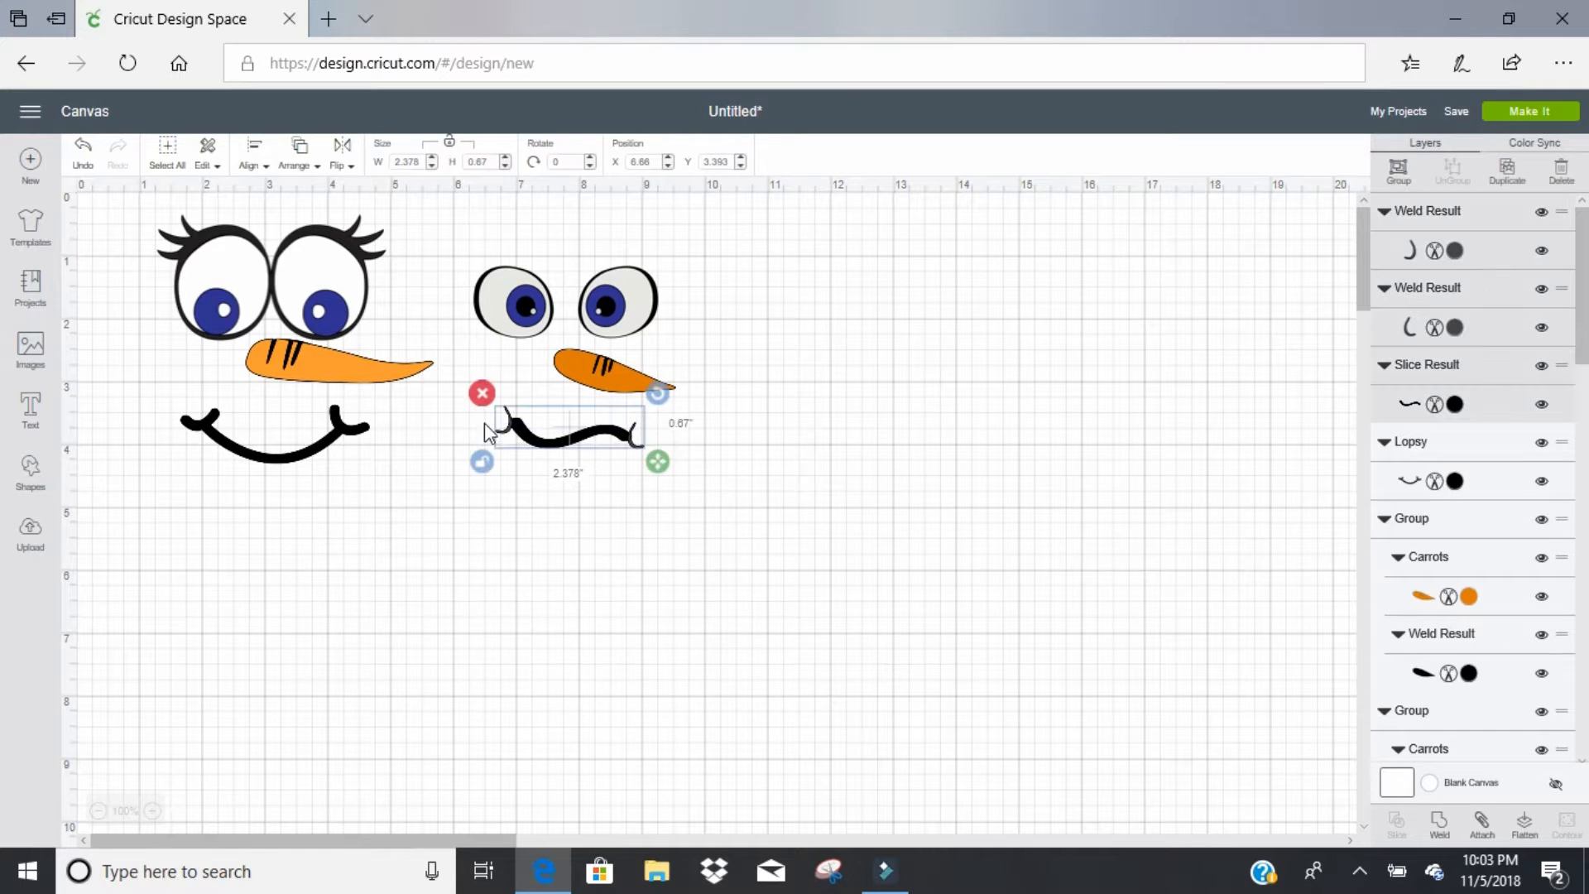
left_click(1442, 824)
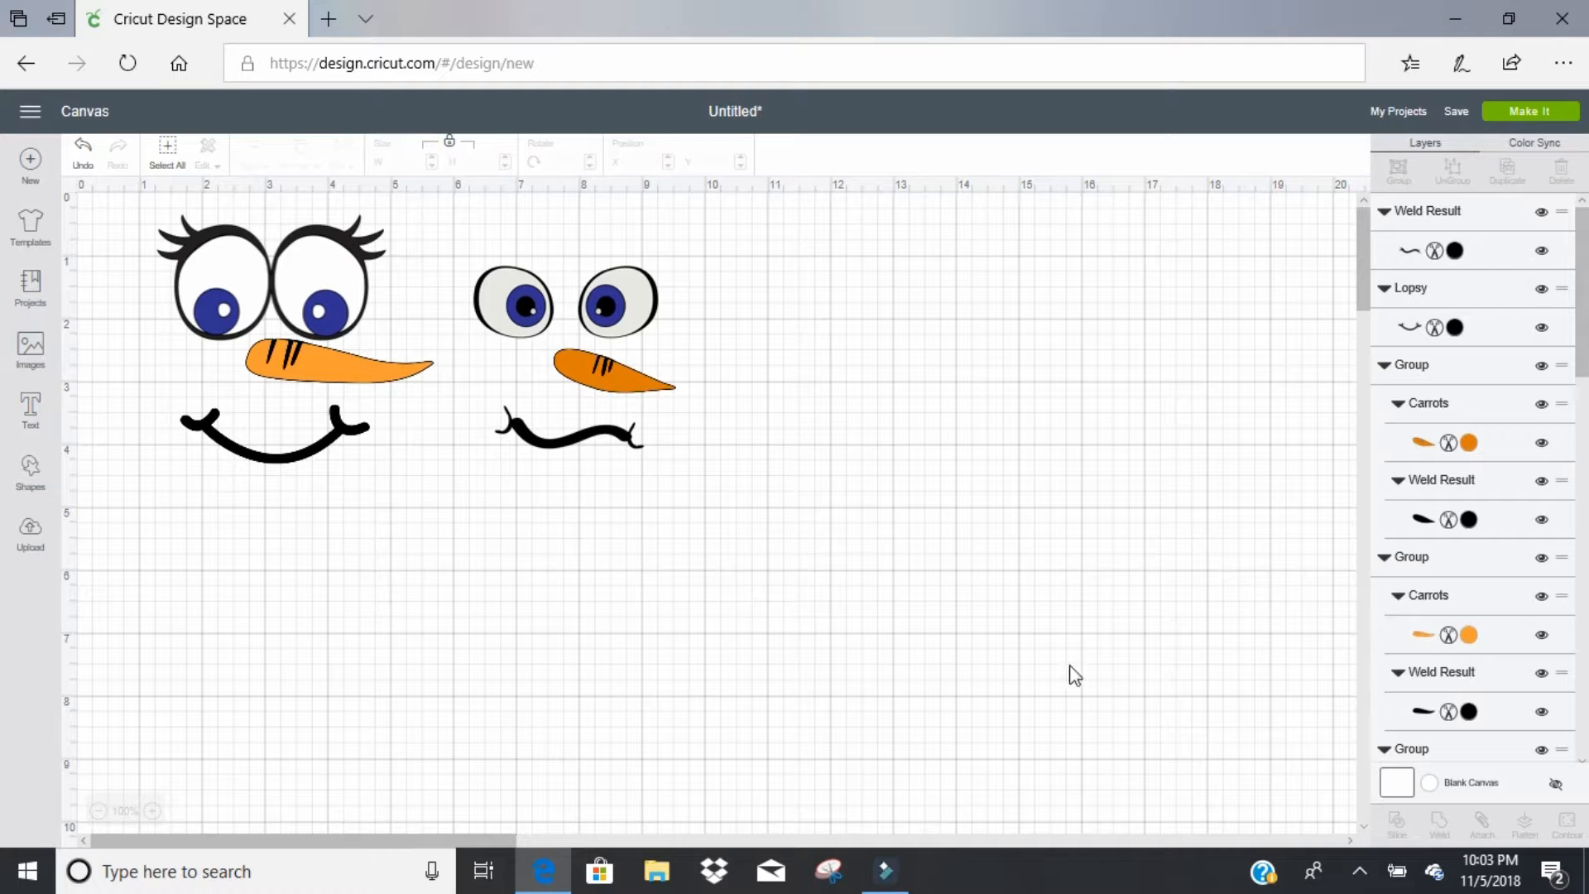
left_click(720, 431)
Step: Insert a circle in the empty area right of the snowman faces and duplicate it
left_click(30, 470)
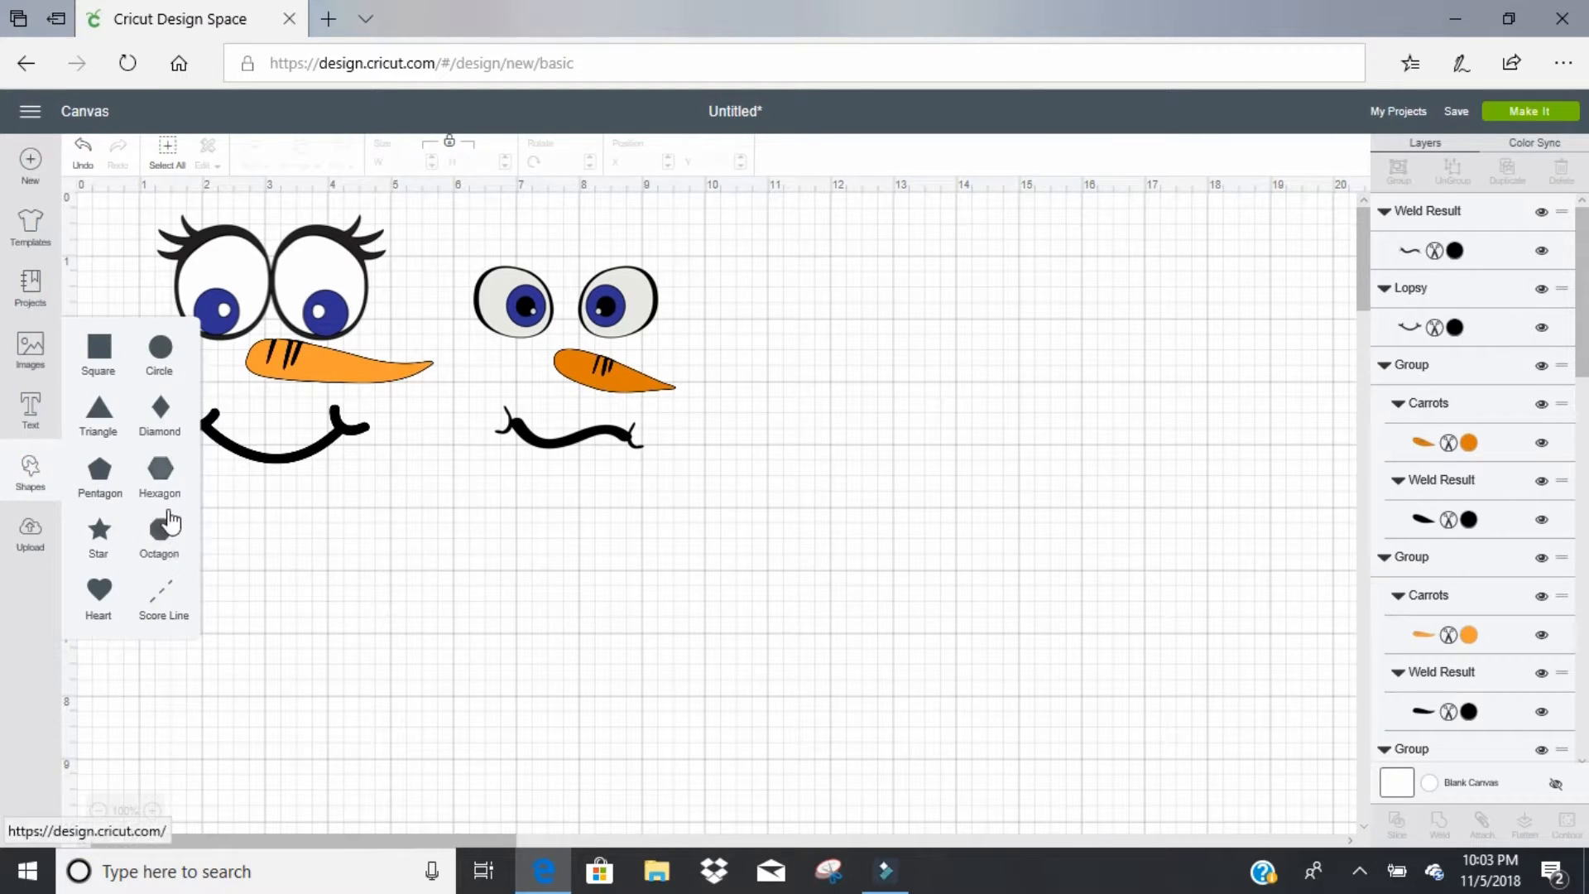
left_click(165, 354)
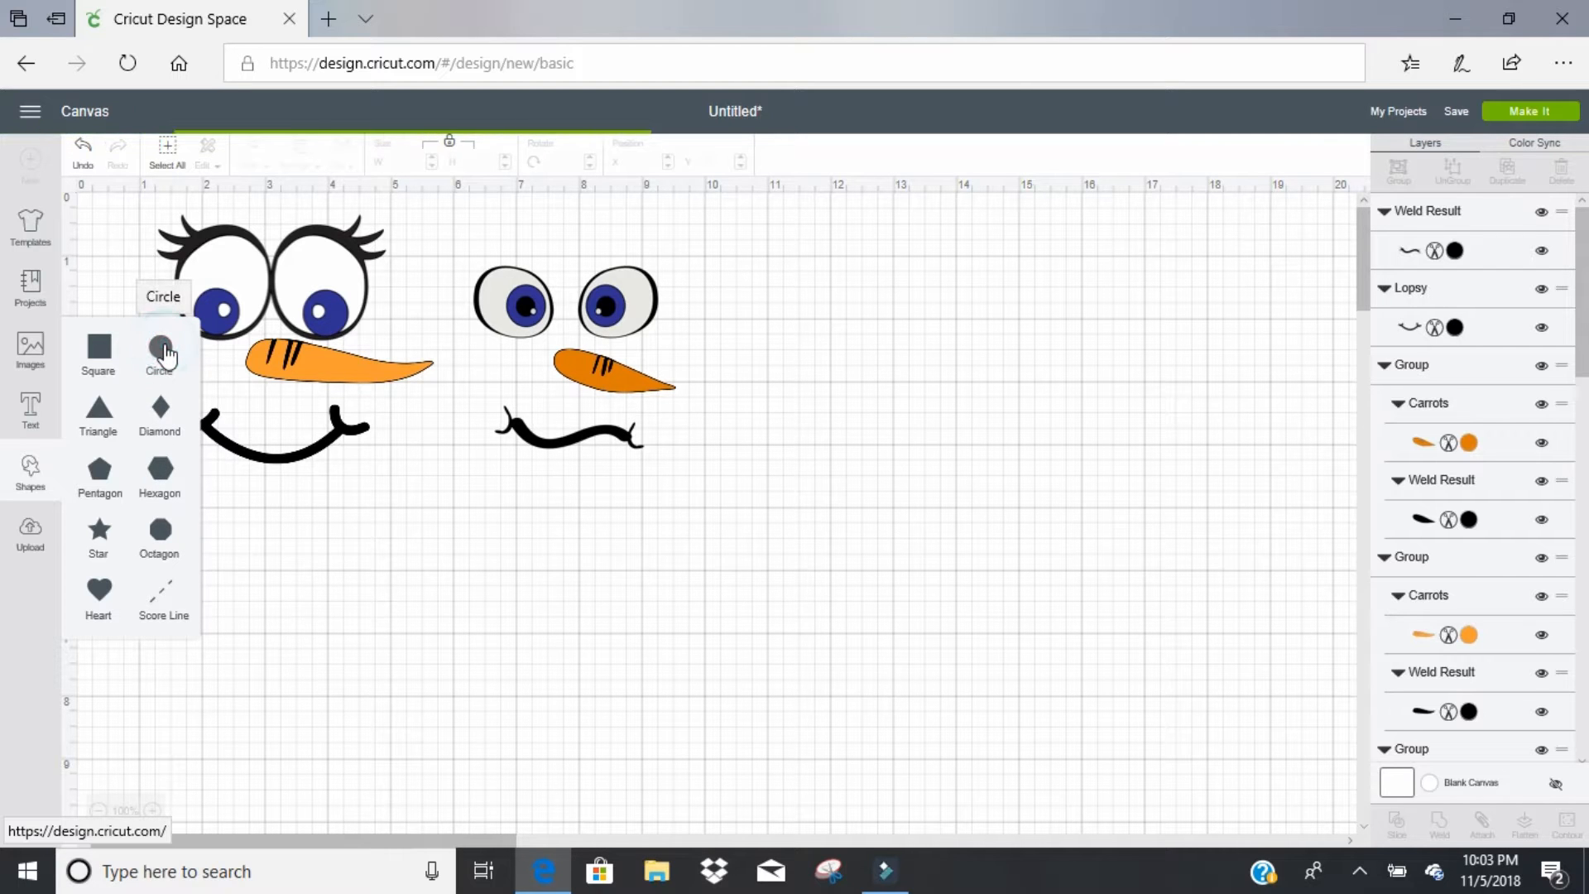
left_click_drag(330, 401, 1031, 352)
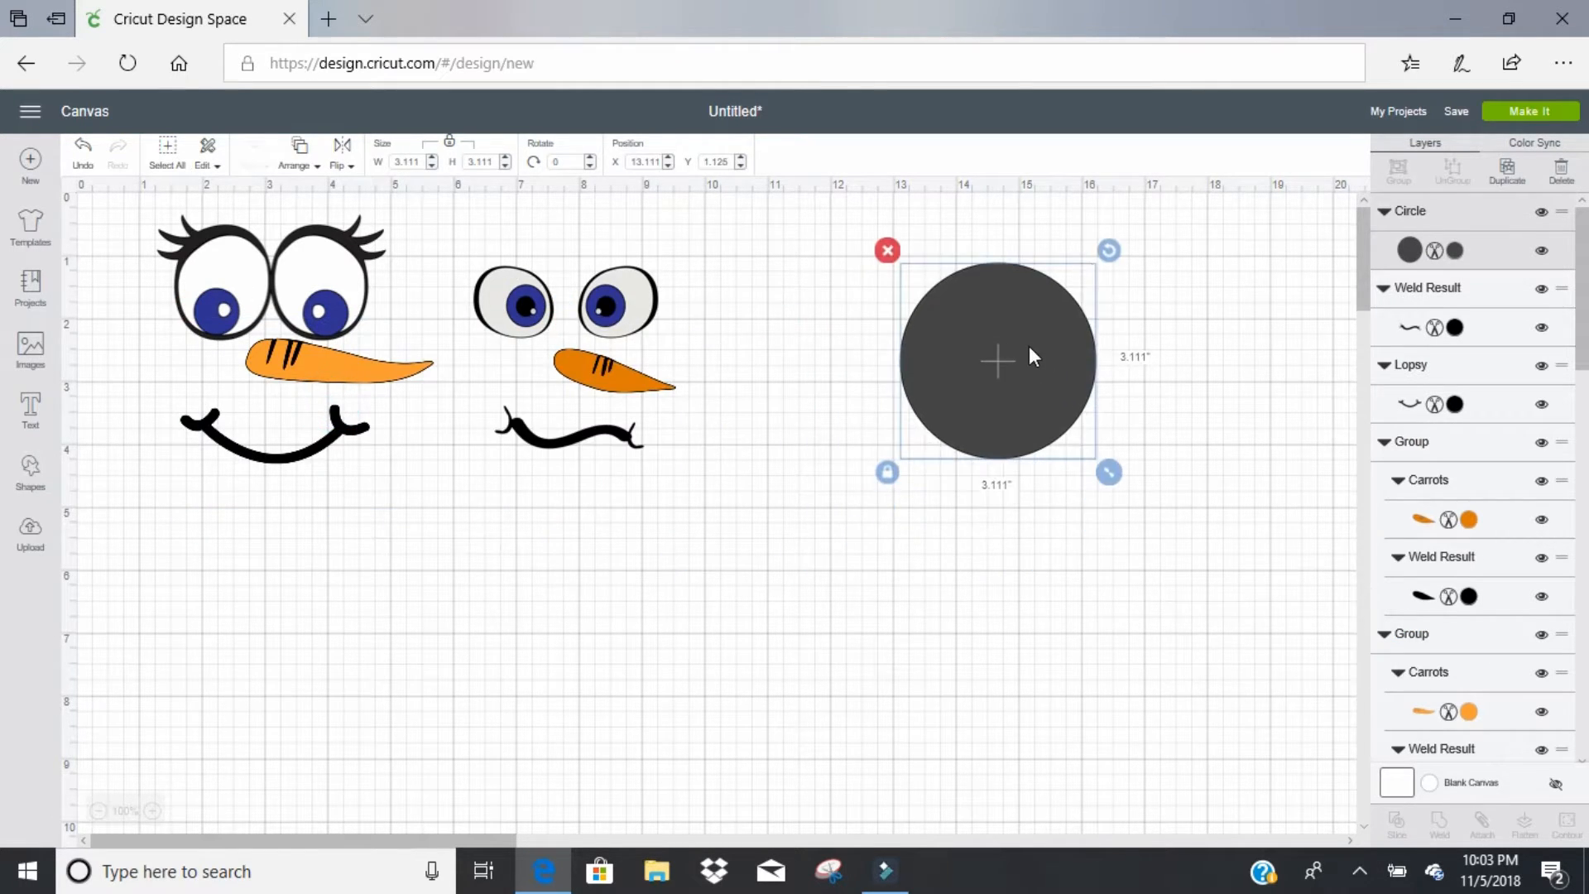
left_click(1509, 172)
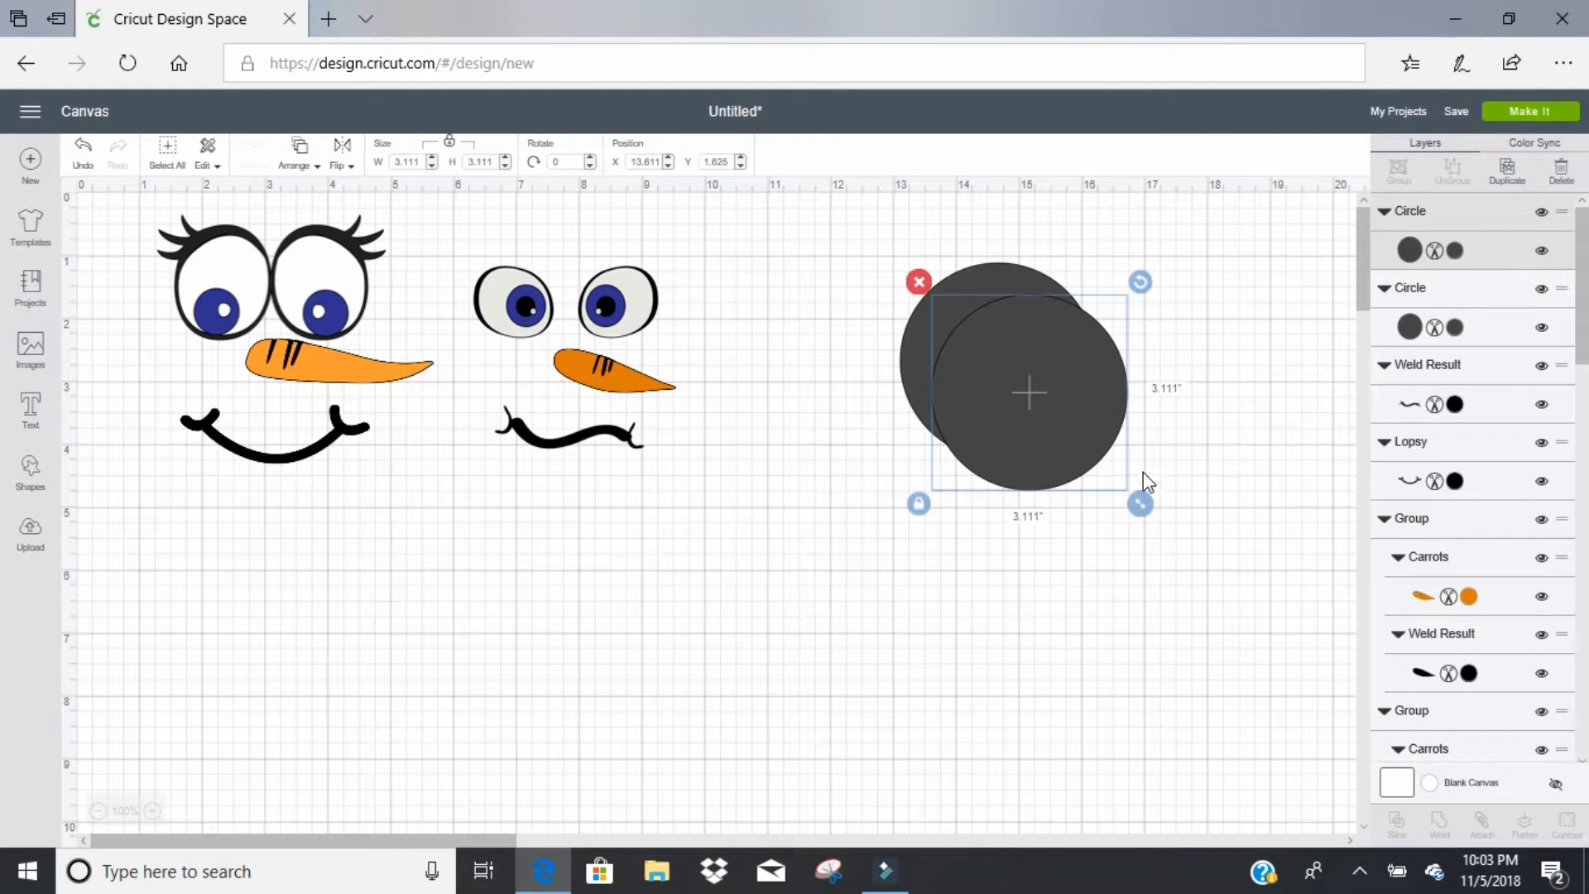
Step: Enlarge the duplicate circle to about 3.44 in and center it slightly lower over the original, exposing a thin crescent at the top
right_click(1144, 497)
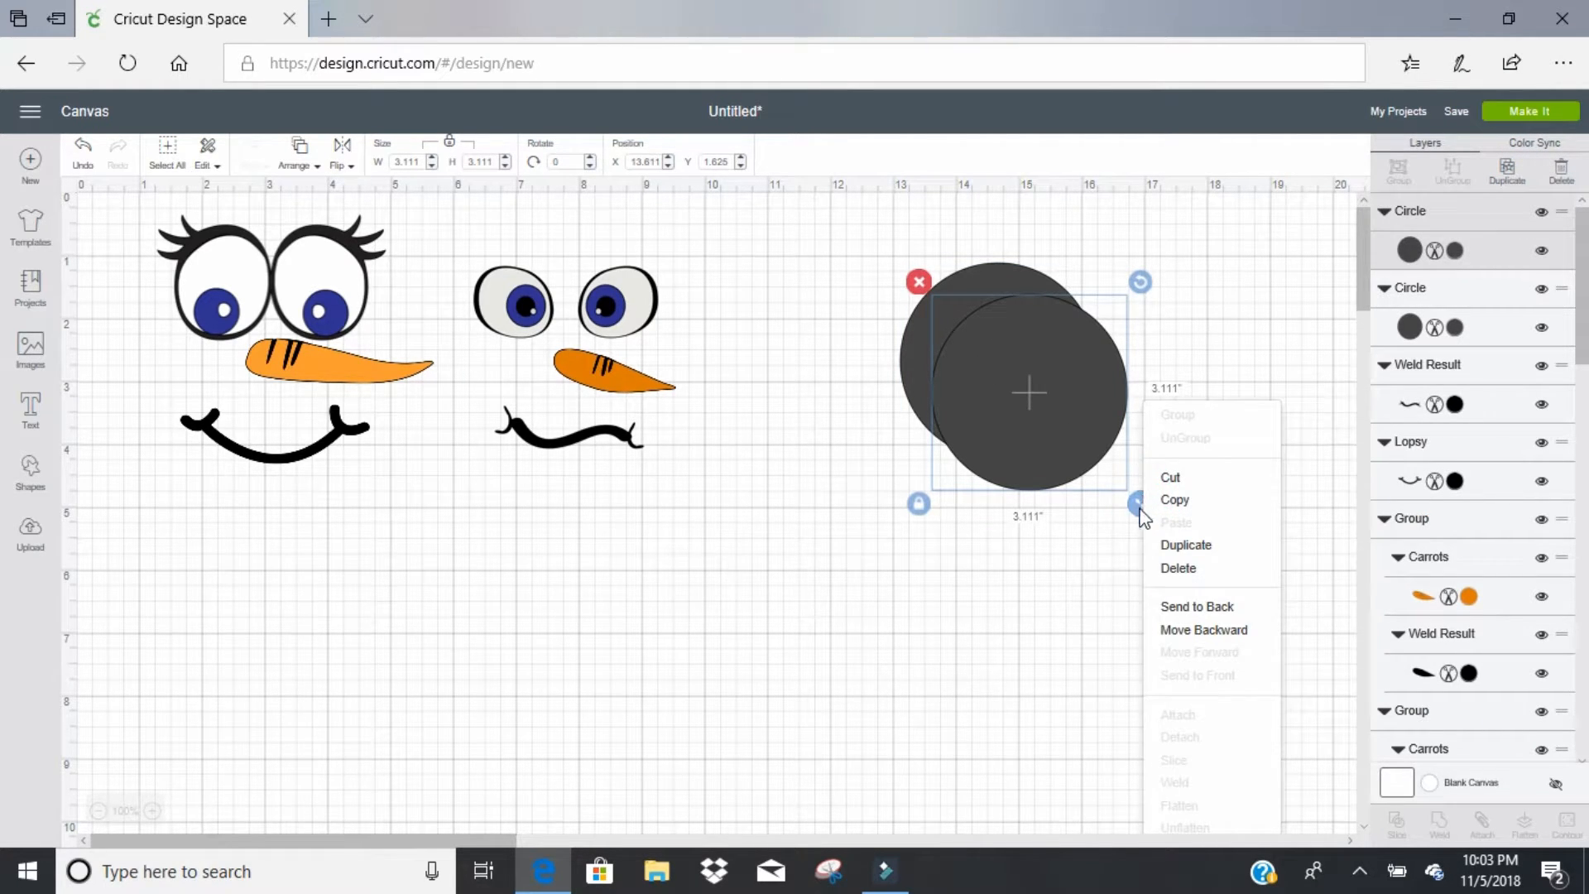
left_click(1105, 557)
left_click(1073, 439)
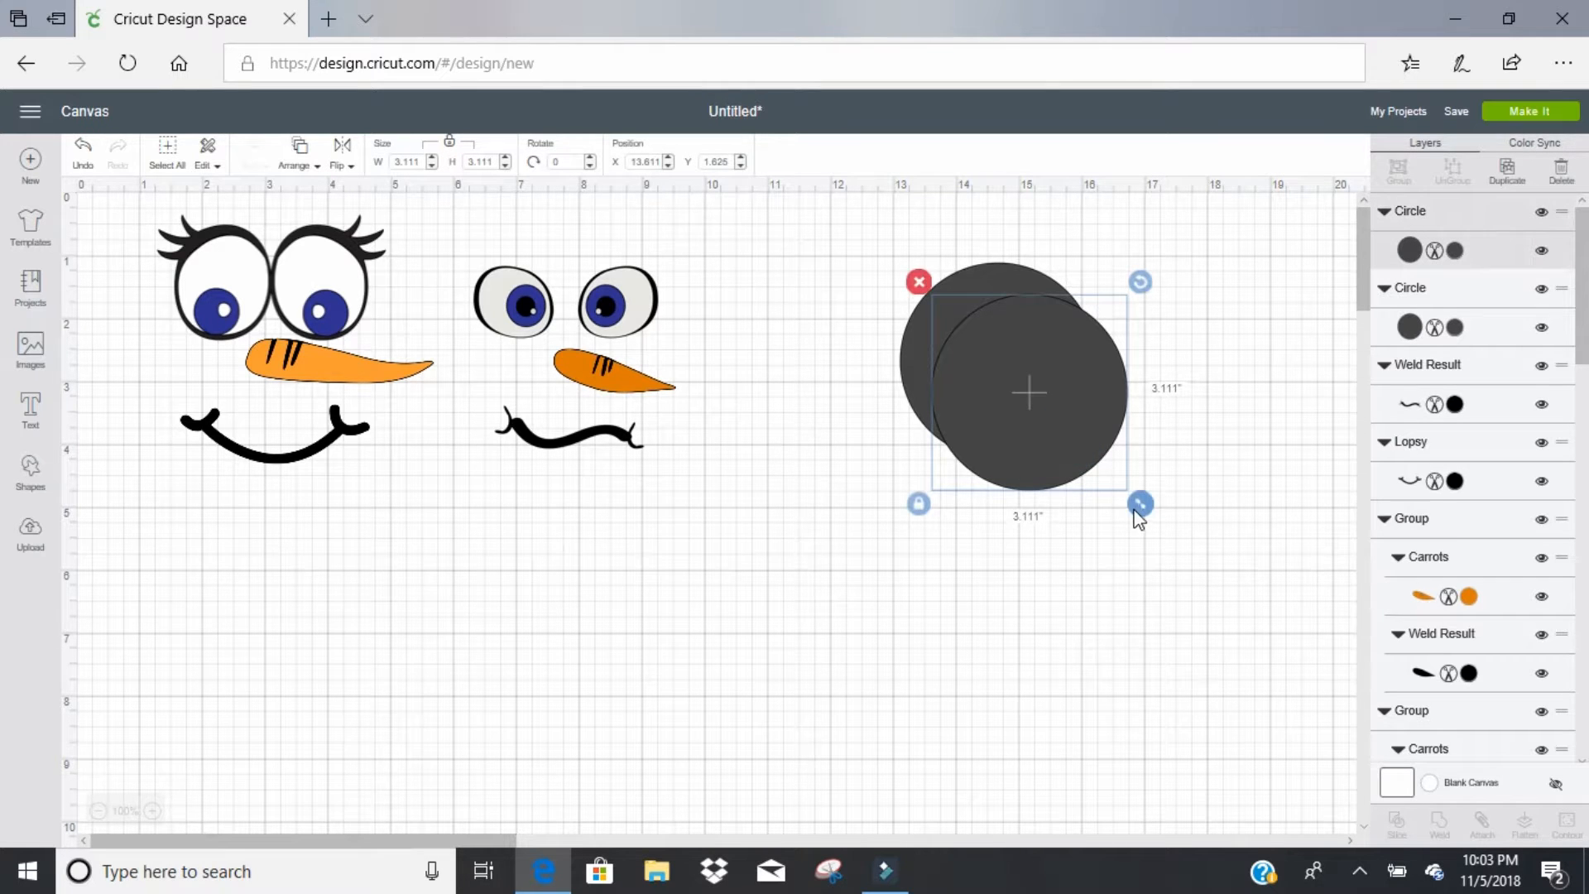
left_click_drag(1140, 507, 1161, 524)
left_click_drag(1070, 427, 1030, 404)
left_click(1121, 329)
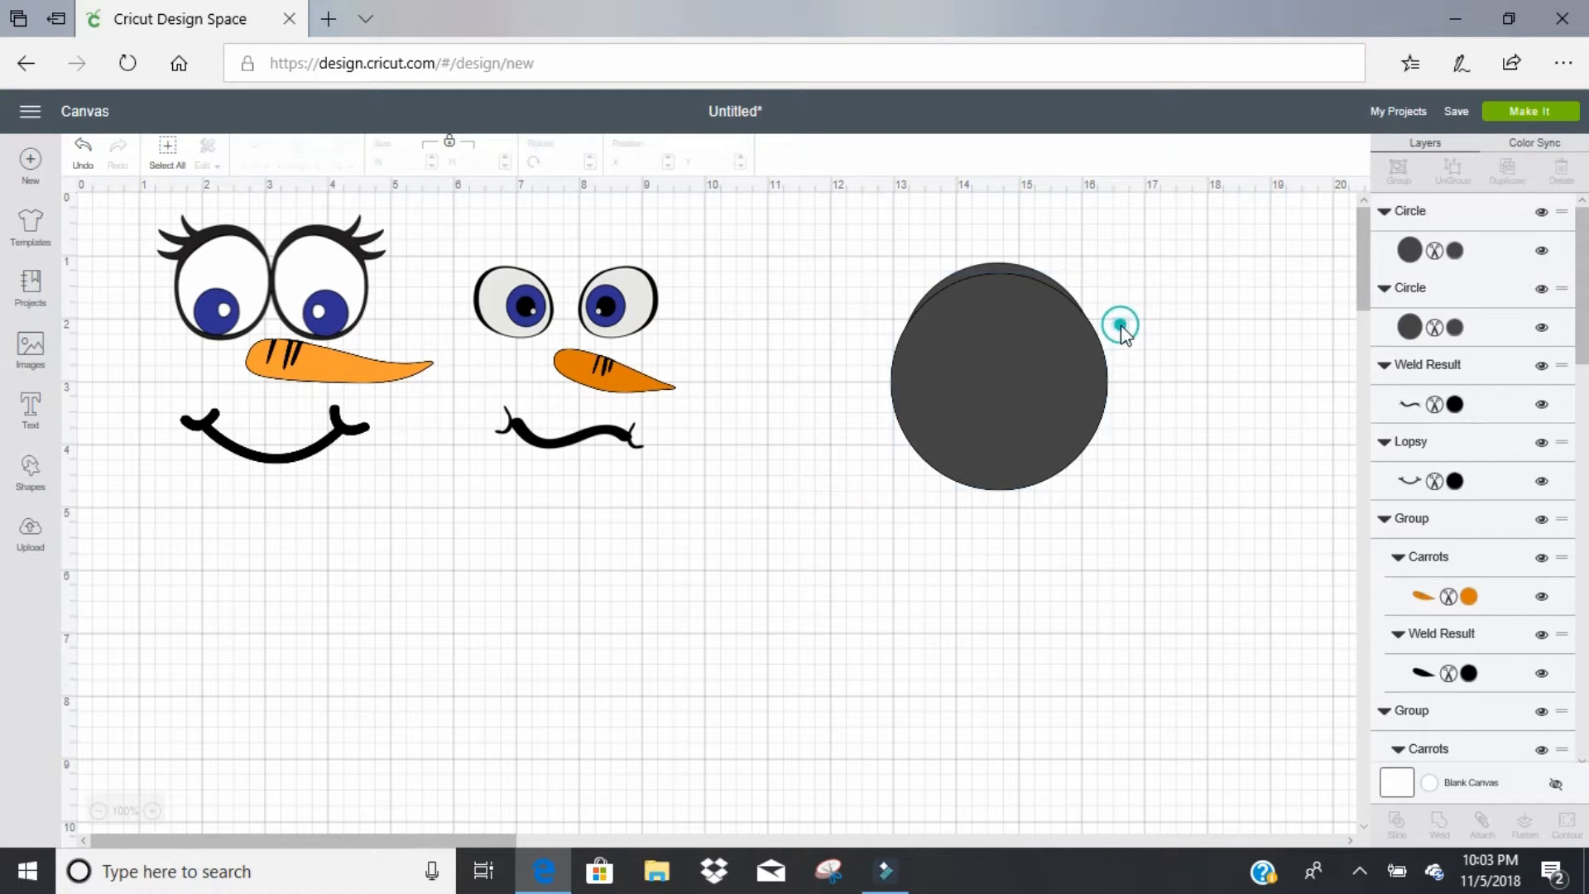
Step: Slice the two overlapping circles and delete every resulting piece except the thin top crescent
left_click(997, 390)
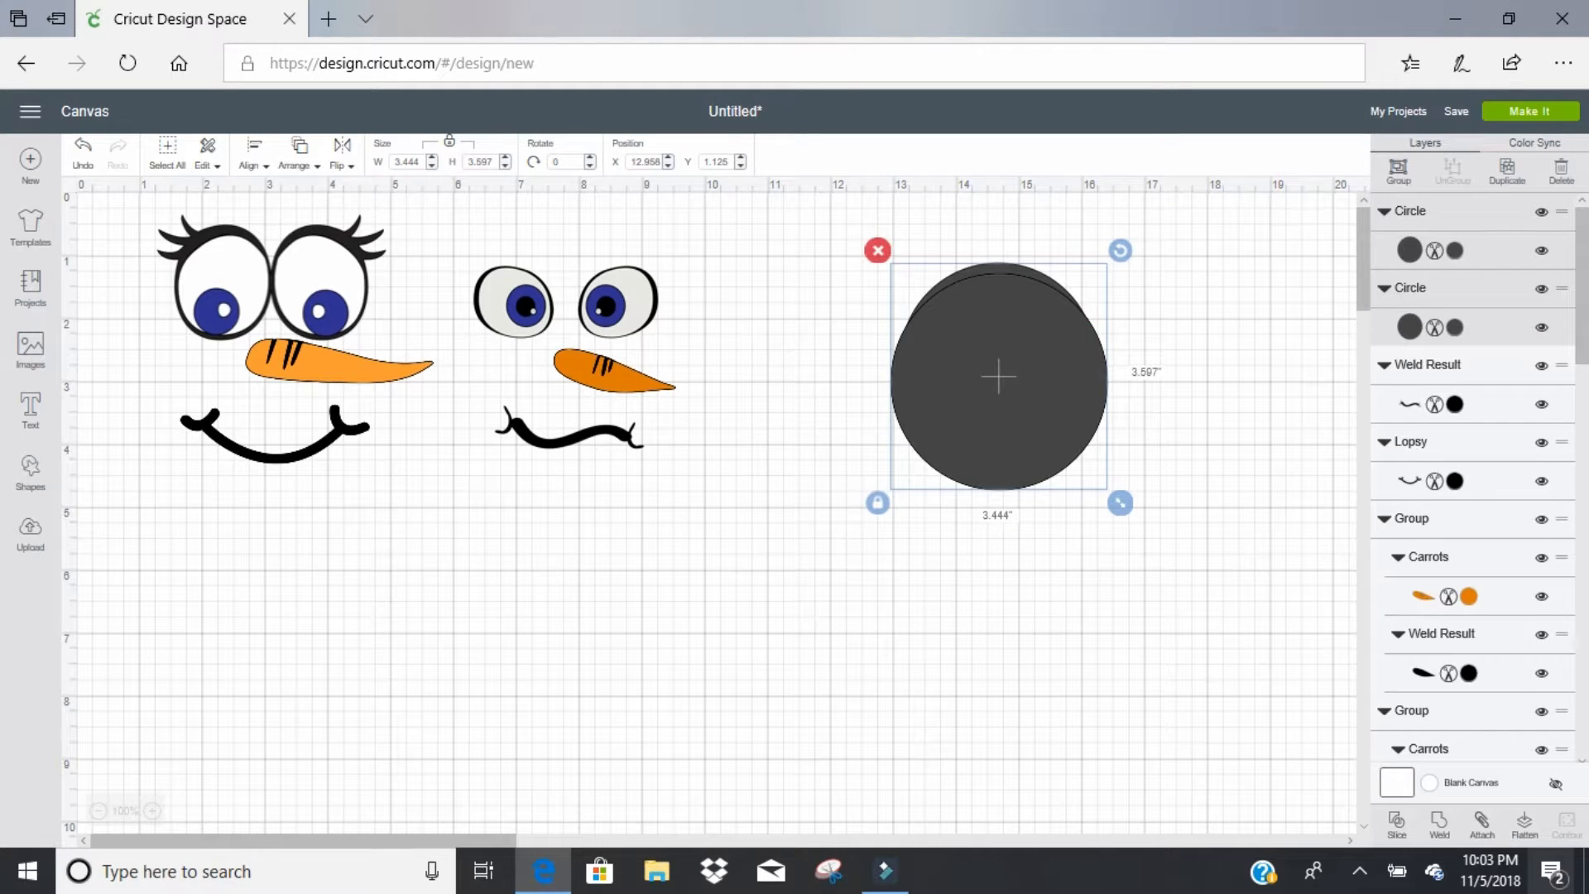
left_click(1394, 825)
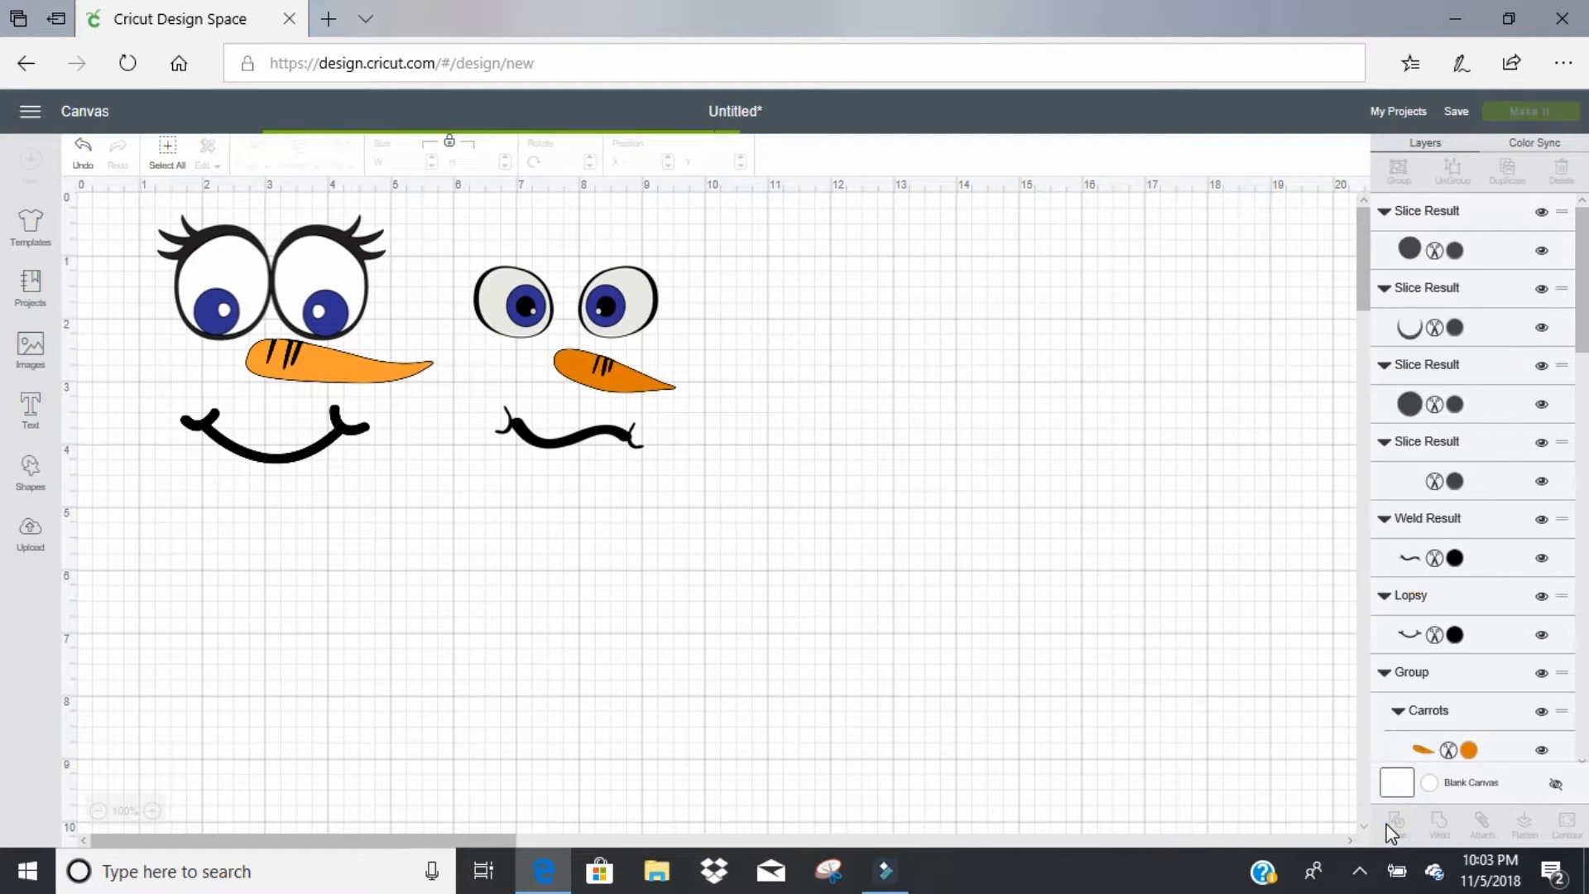
left_click(1012, 371)
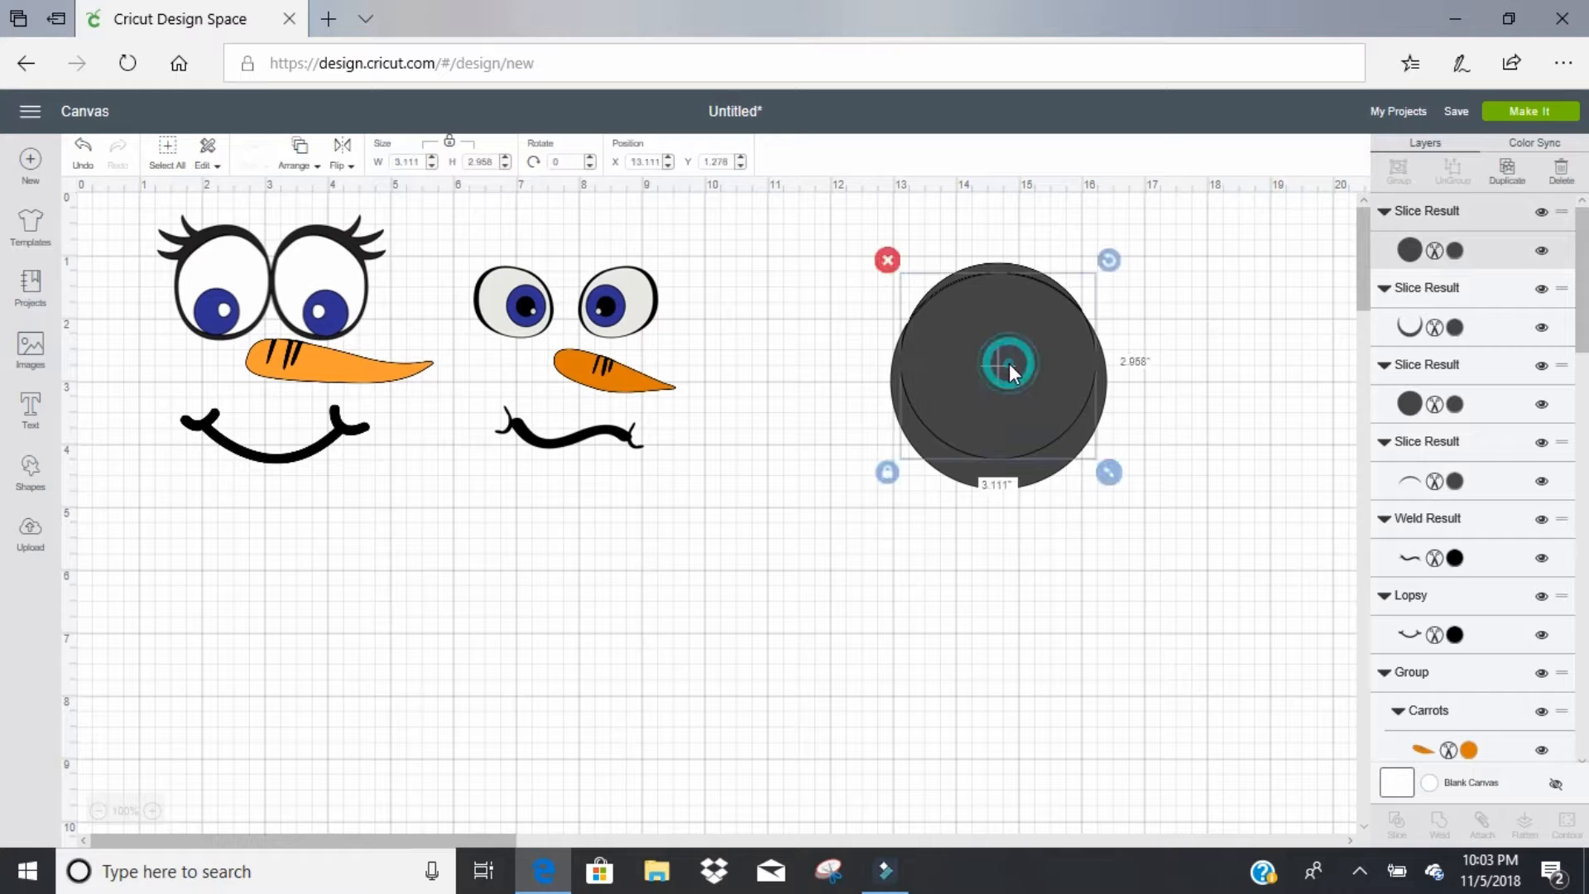
key("Delete")
left_click(1010, 366)
key("Delete")
left_click(1010, 366)
key("Delete")
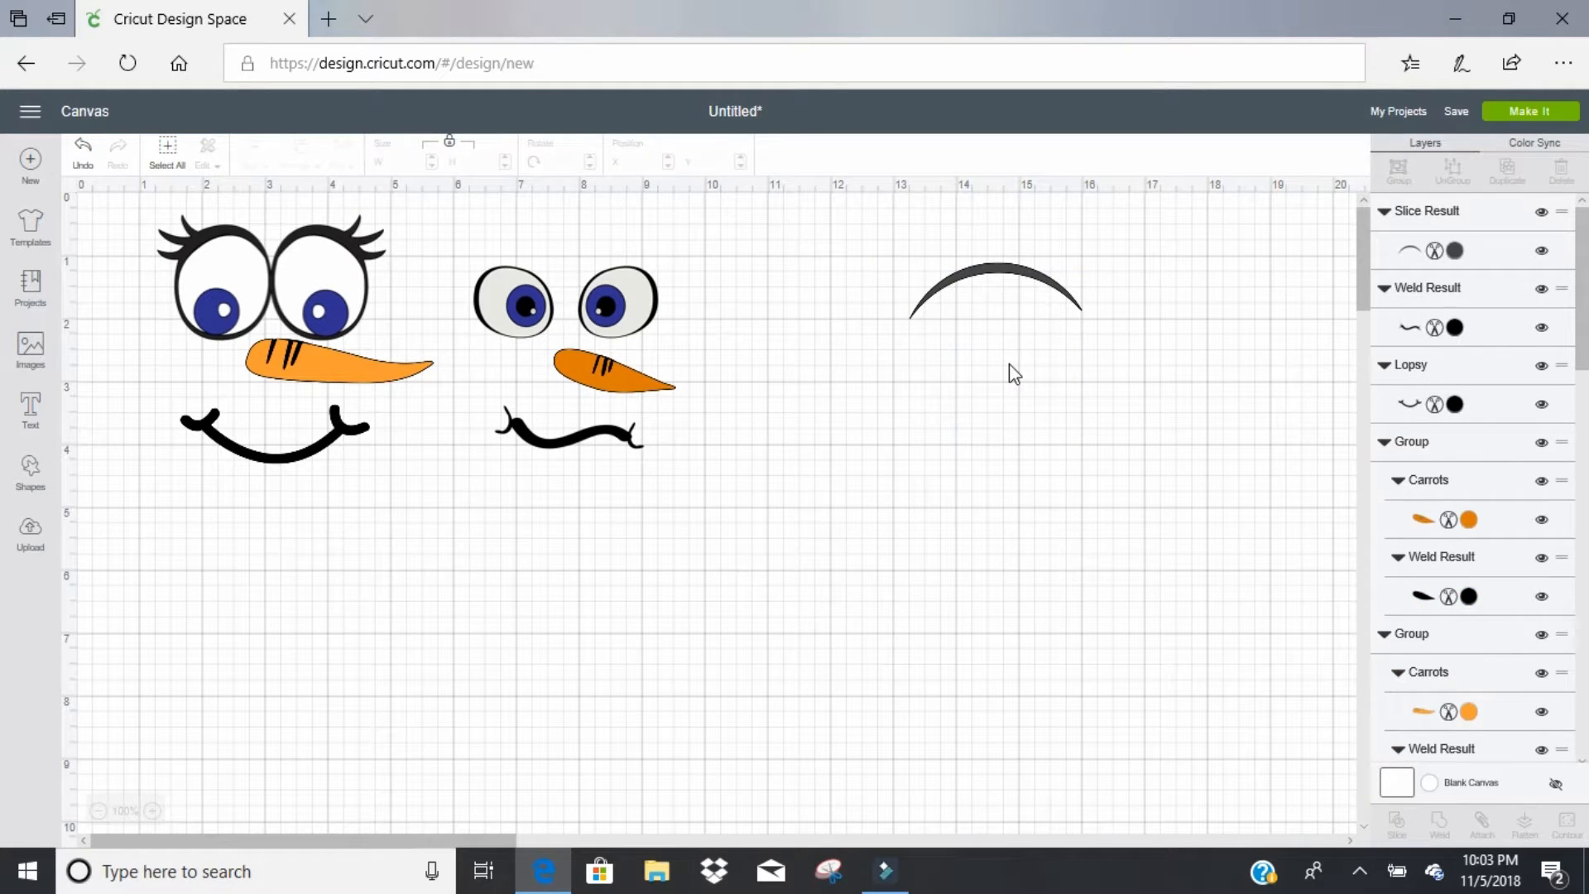
Step: Shrink and rotate the thin crescent to about 0.56 × 0.84 in at 302°, and place it just left of the wavy mouth
left_click(980, 282)
mouse_move(1096, 248)
left_mouse_down()
mouse_move(1025, 222)
mouse_move(1086, 282)
mouse_move(1080, 266)
left_mouse_up()
left_click_drag(1099, 331, 641, 352)
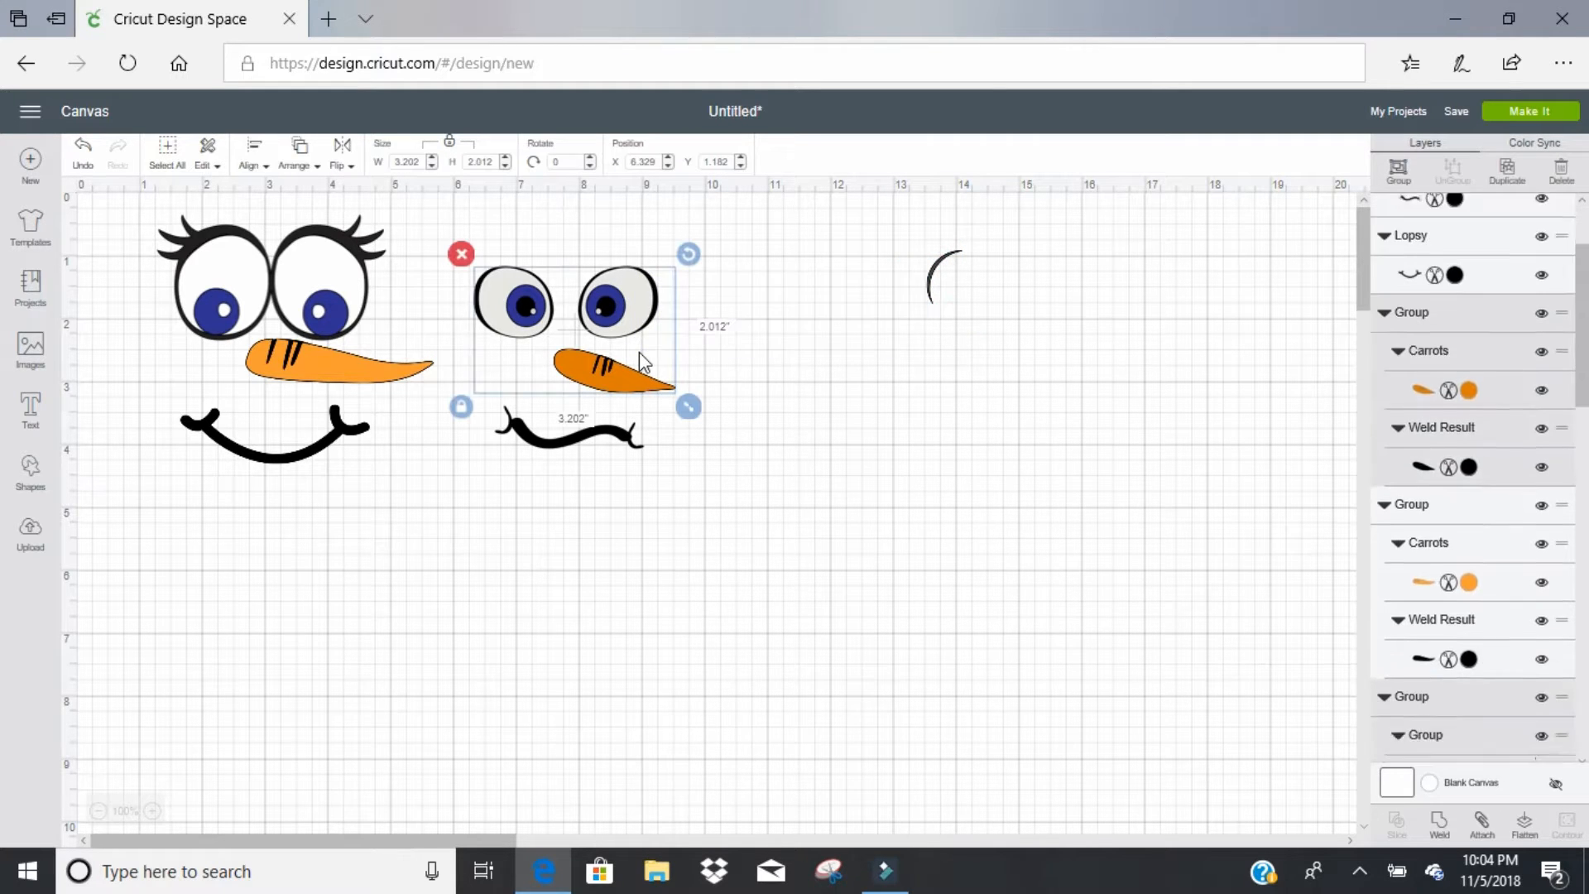
left_click(944, 261)
left_click_drag(944, 261, 461, 388)
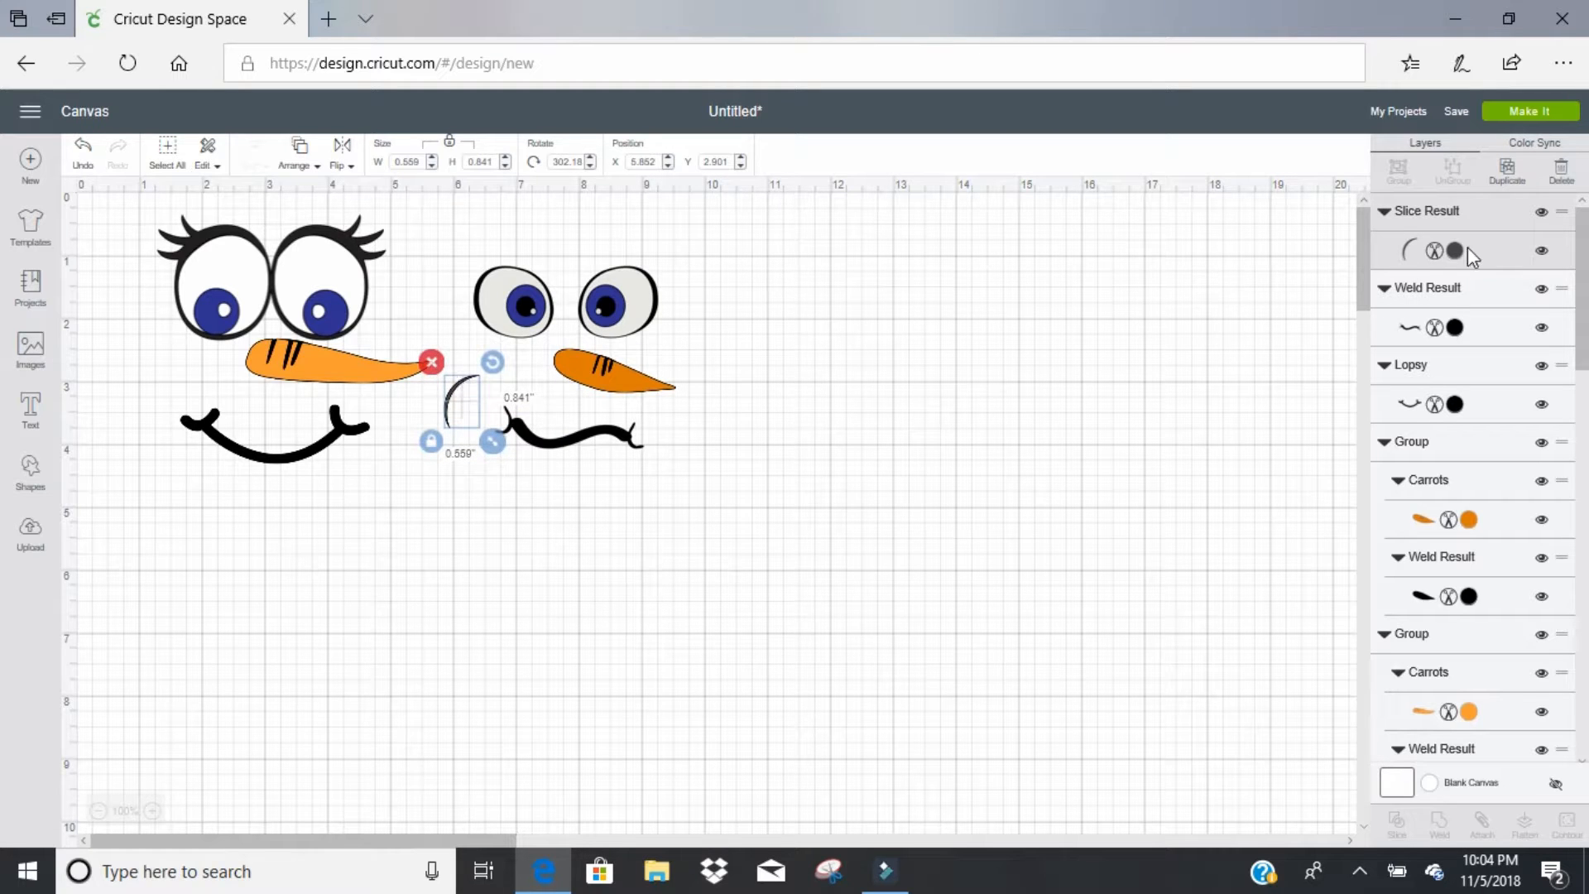
Step: Duplicate the thin arc beside the wavy mouth and flip the copy horizontally
left_click(1512, 170)
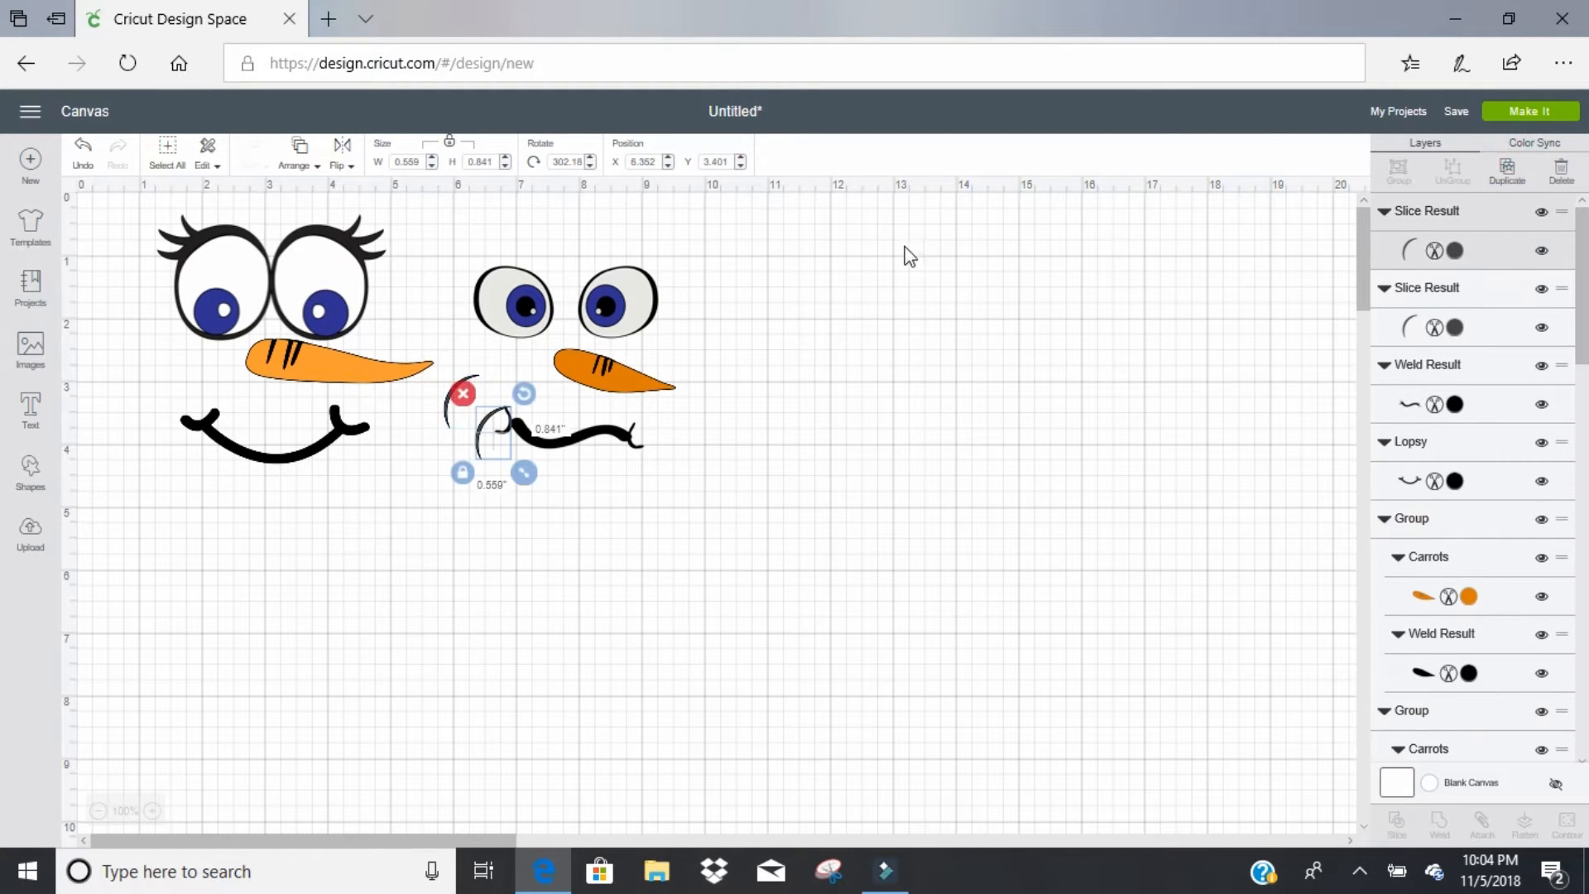
left_click(340, 169)
left_click(355, 199)
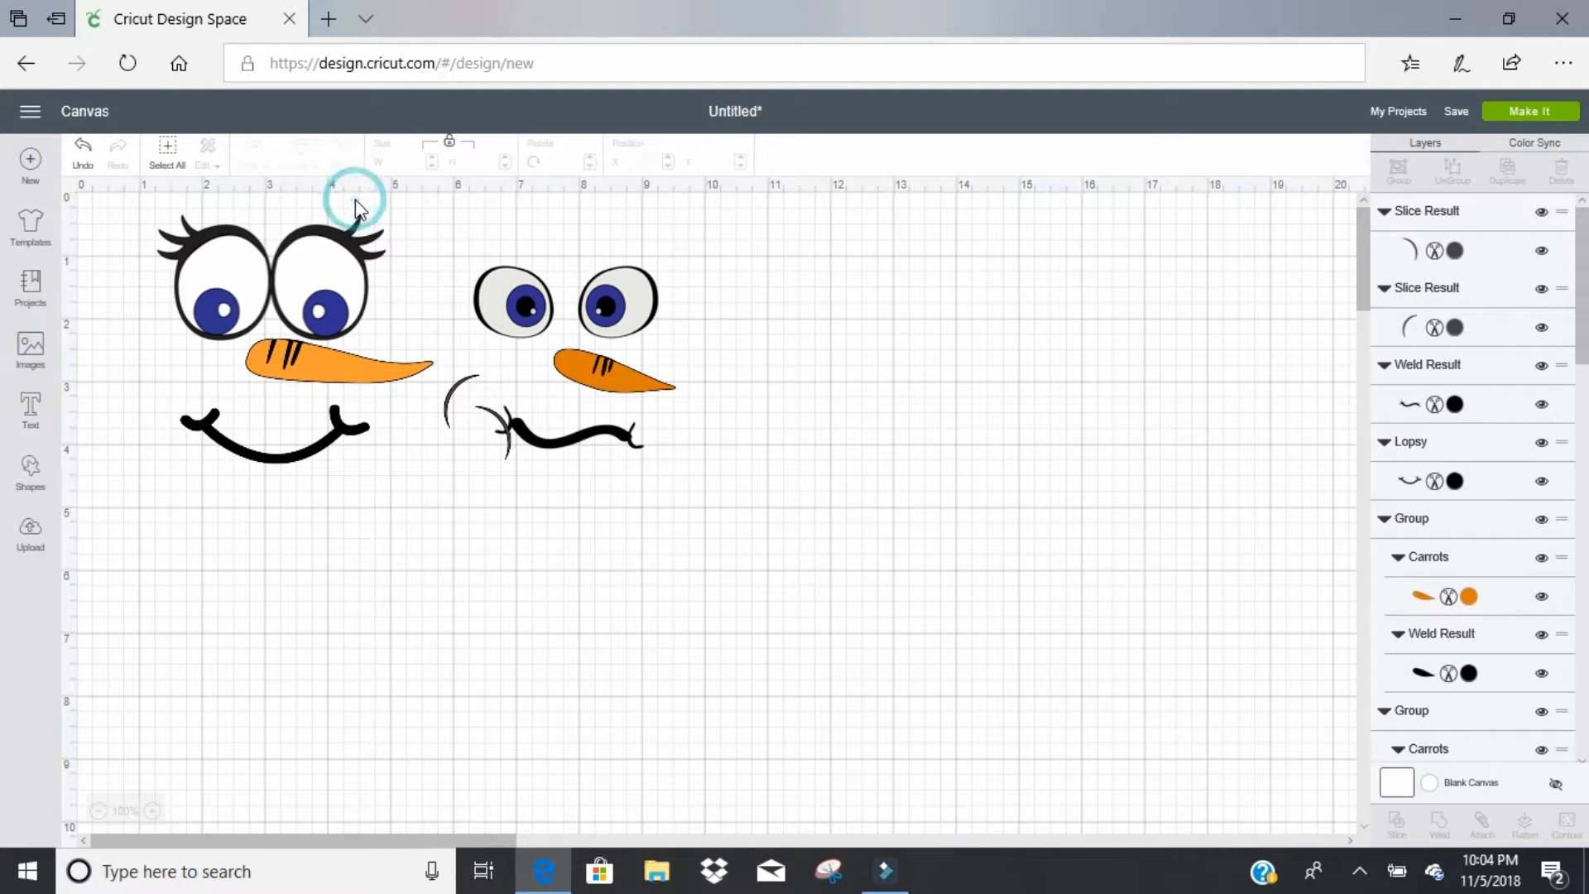
Step: Place the flipped thin arc just right of the wavy mouth, at about X 9.35, Y 3.4 in
left_click_drag(511, 451, 698, 445)
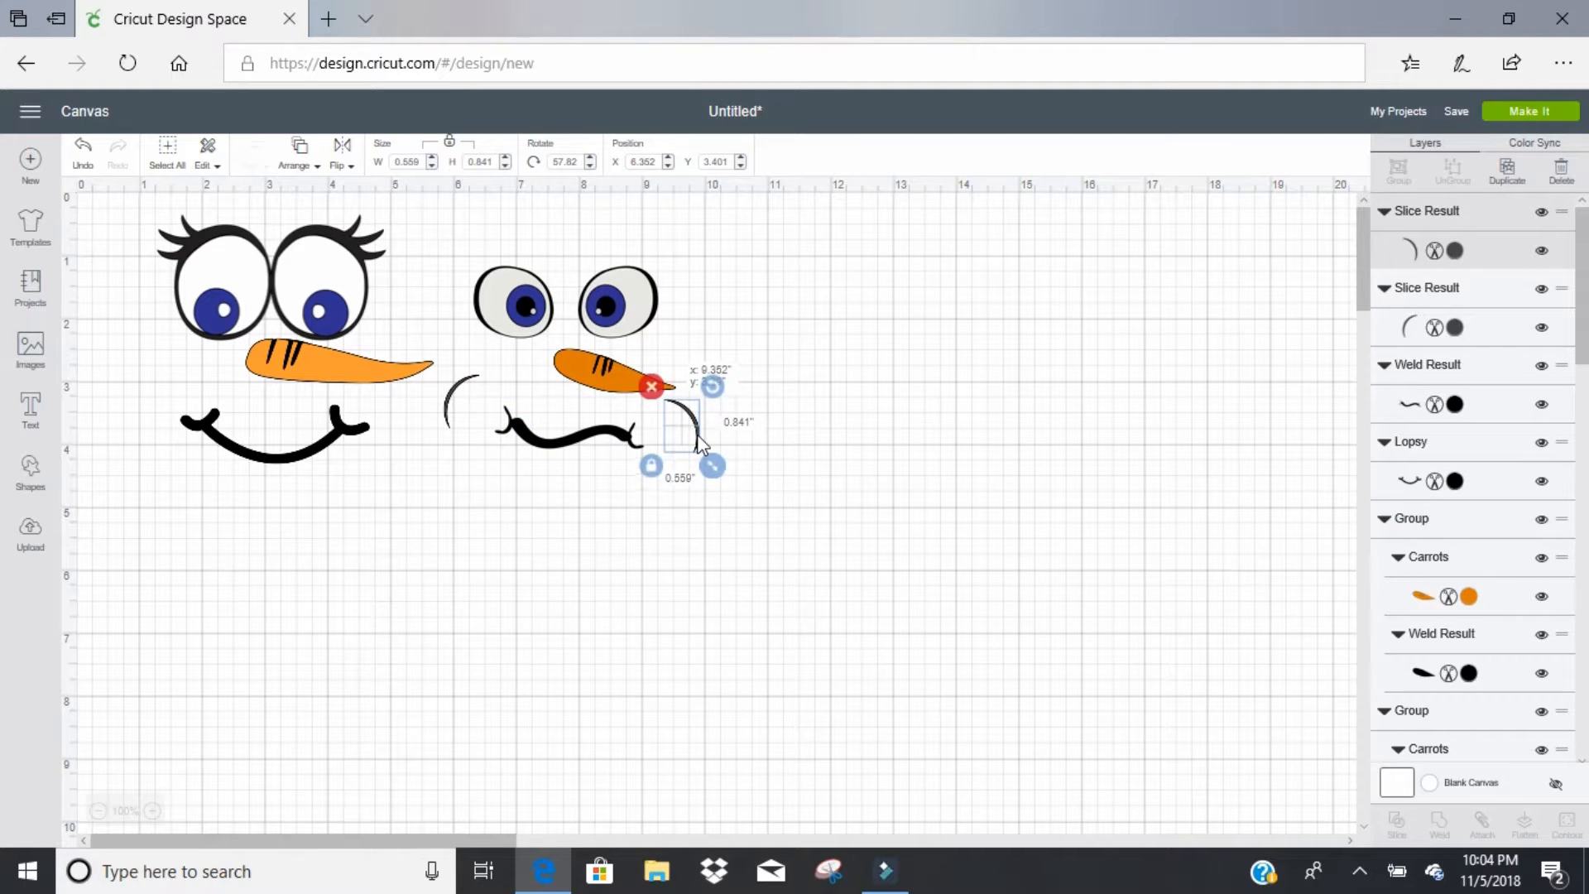
left_click(1075, 385)
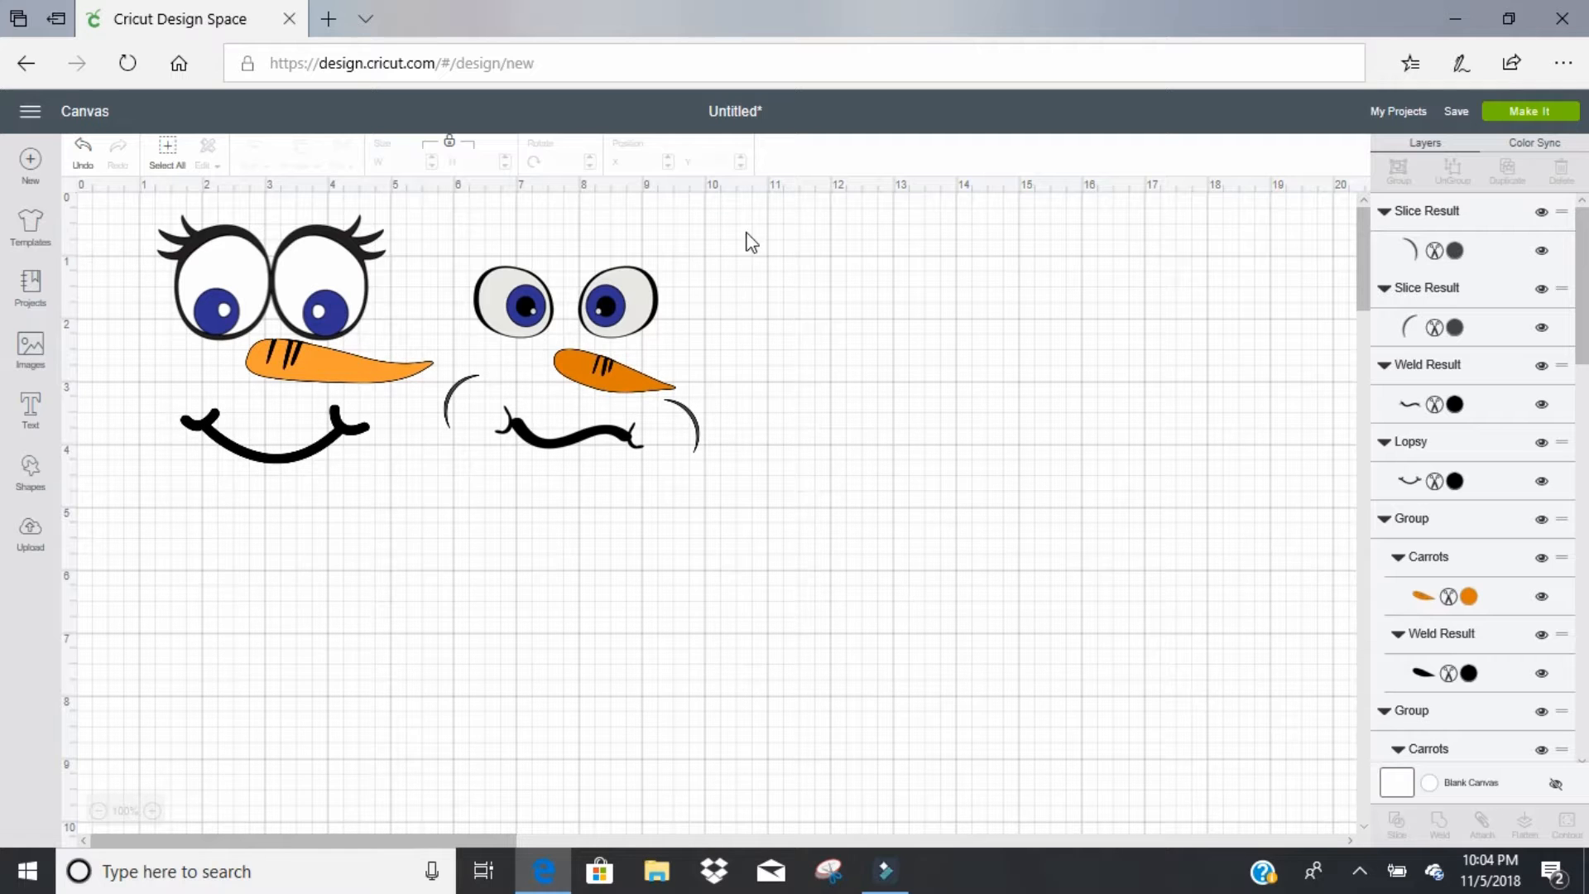
Step: Select both snowman faces together and delete them from the canvas
left_click_drag(737, 208, 126, 459)
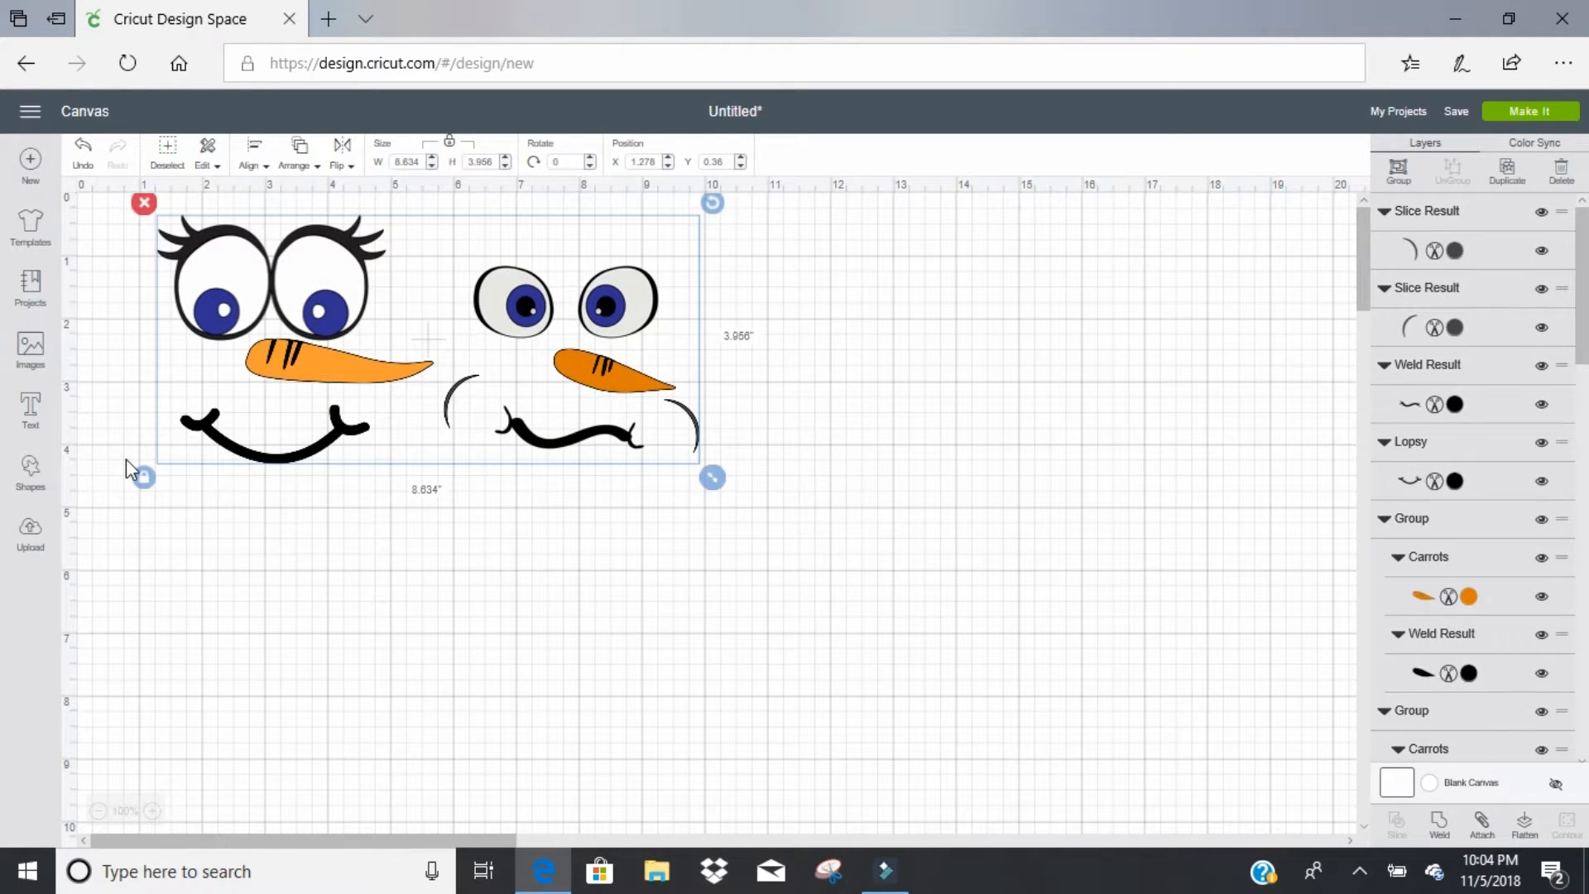
key("Delete")
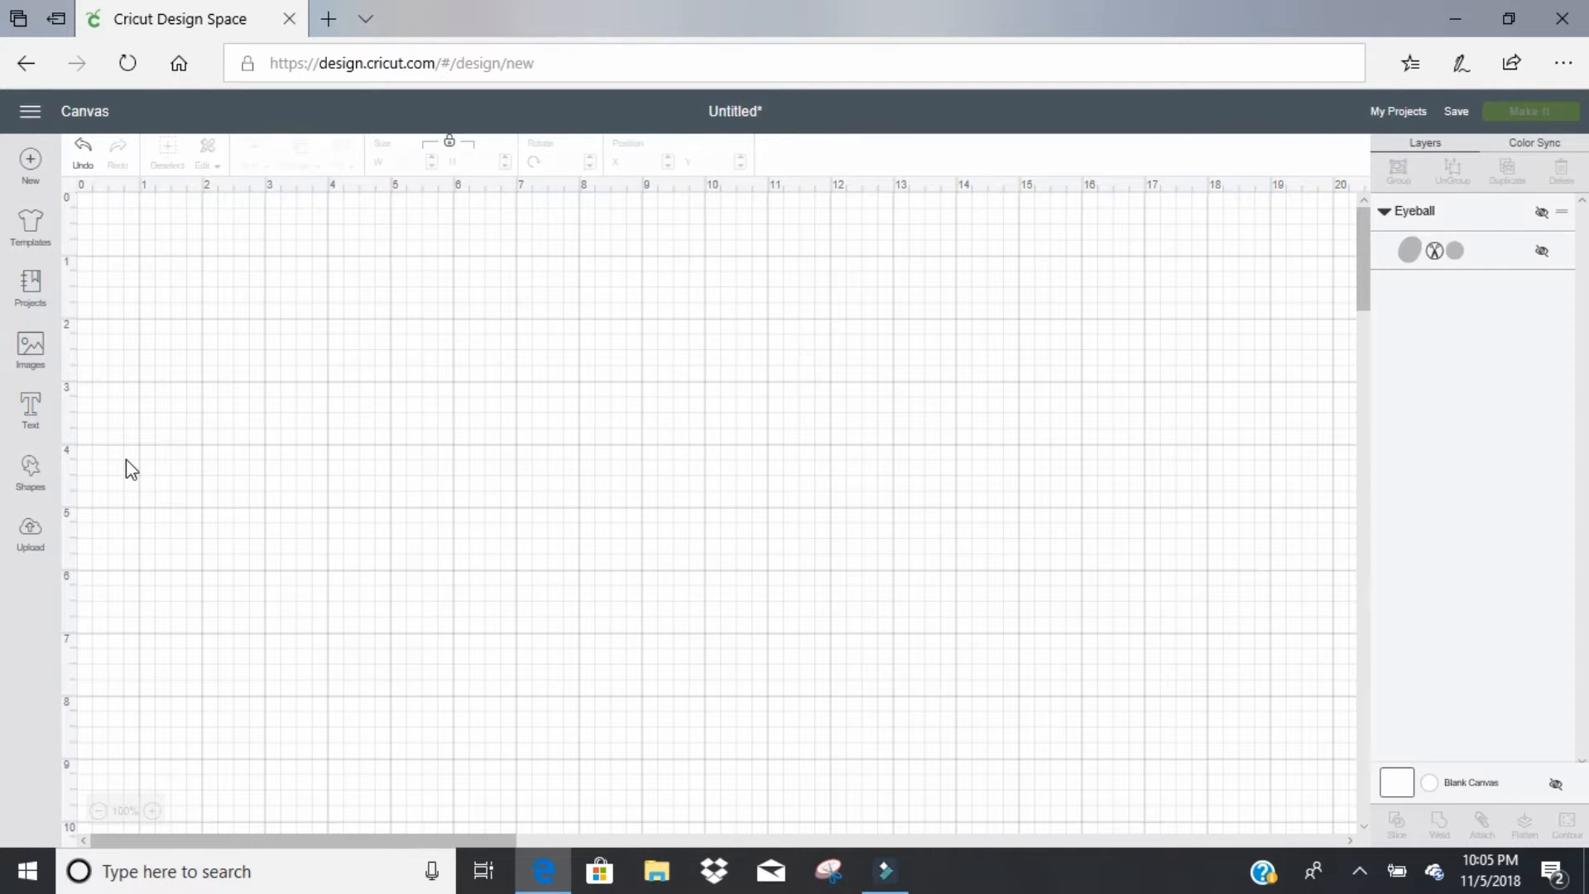
Step: Search the image library for "unicorn"
left_click(36, 356)
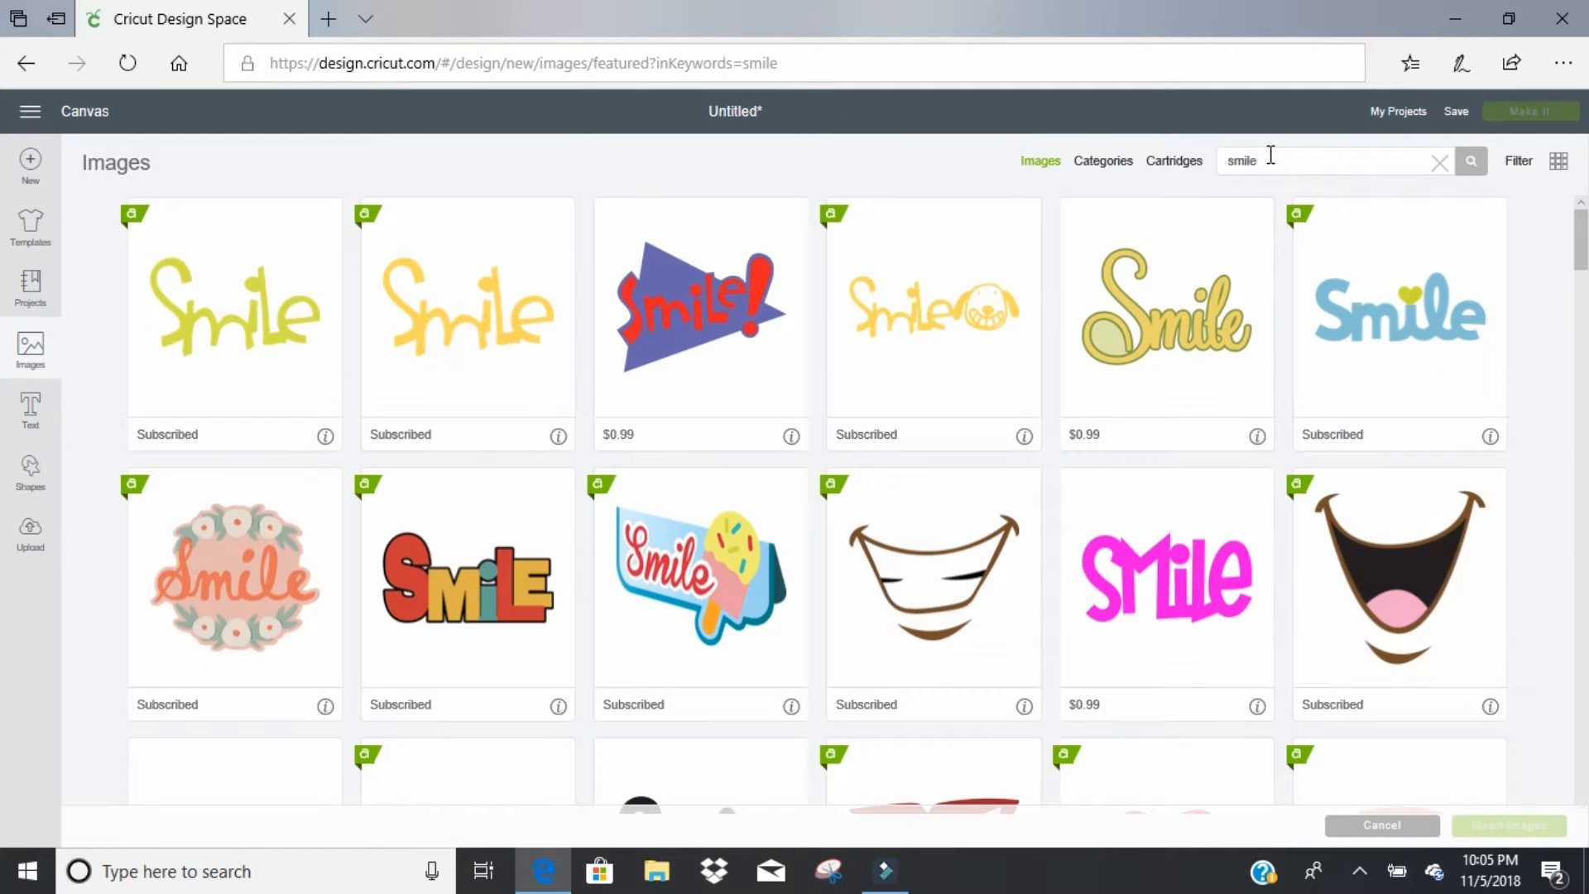
left_click(1271, 157)
type("unicorn")
left_click(1473, 167)
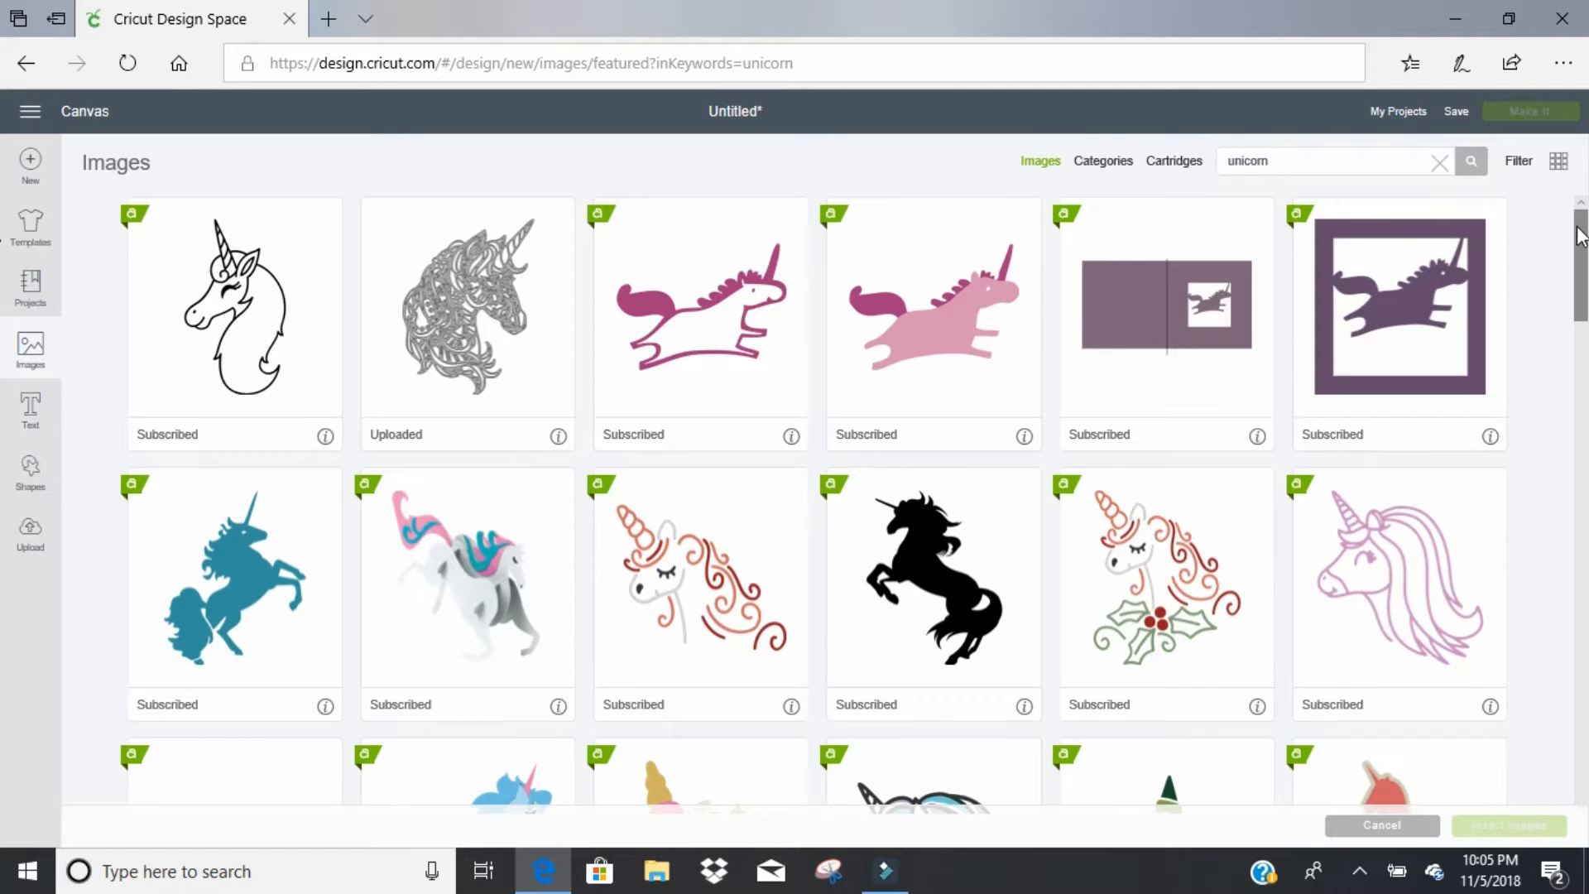
Step: Pick the gold Unicorn Horn, the winged pink "unicorn" word and the green shamrock unicorn face for insertion
left_click_drag(1581, 236, 1583, 196)
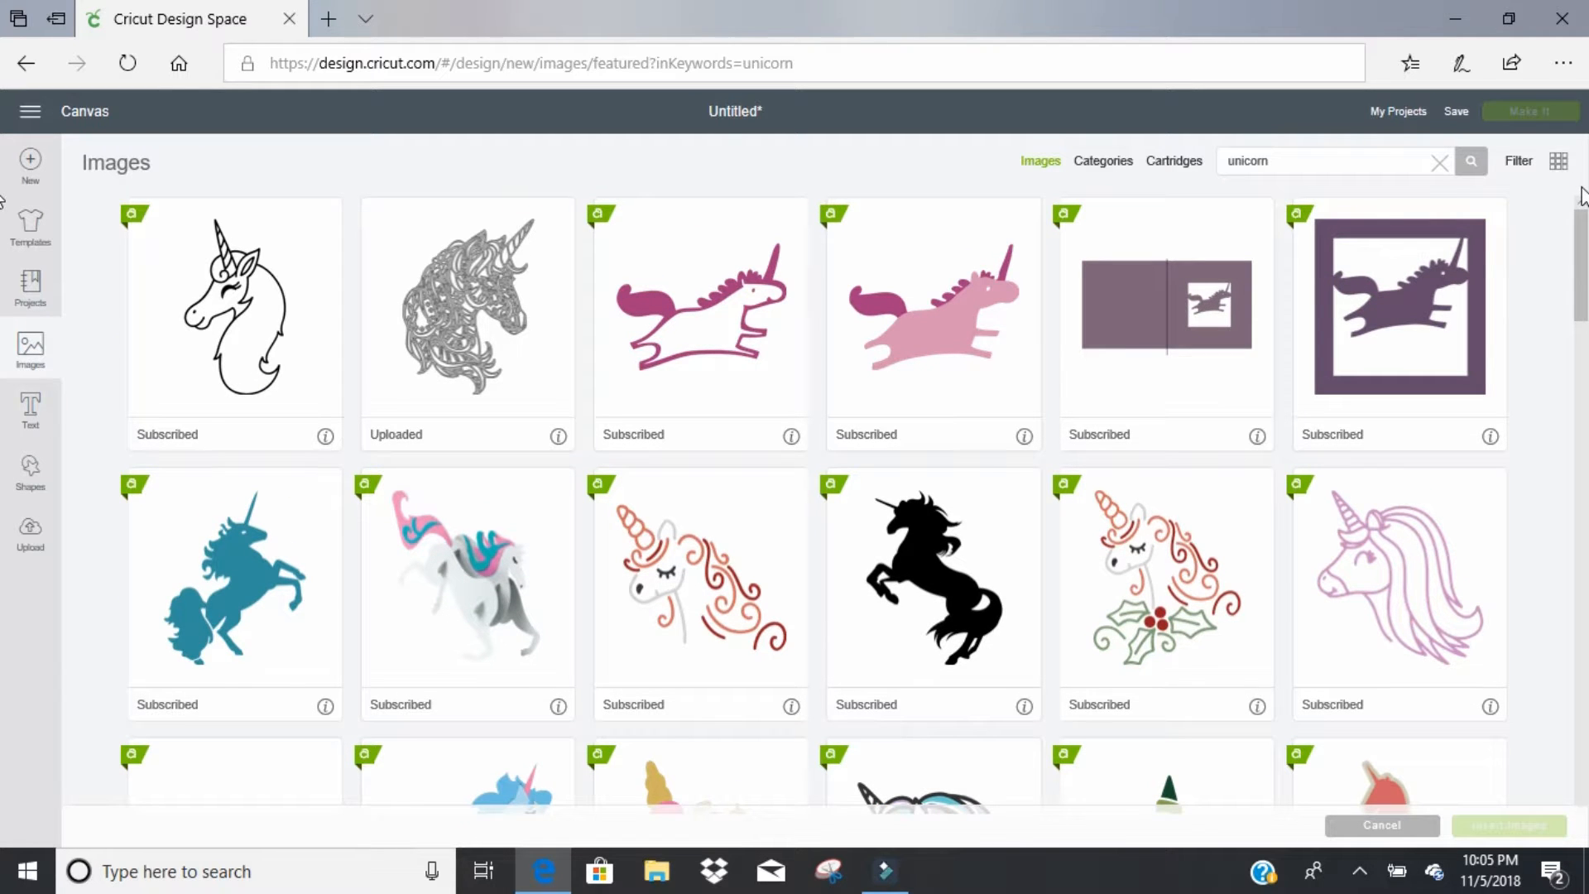
left_click_drag(1585, 236, 1584, 468)
scroll(1295, 374, "up", 9)
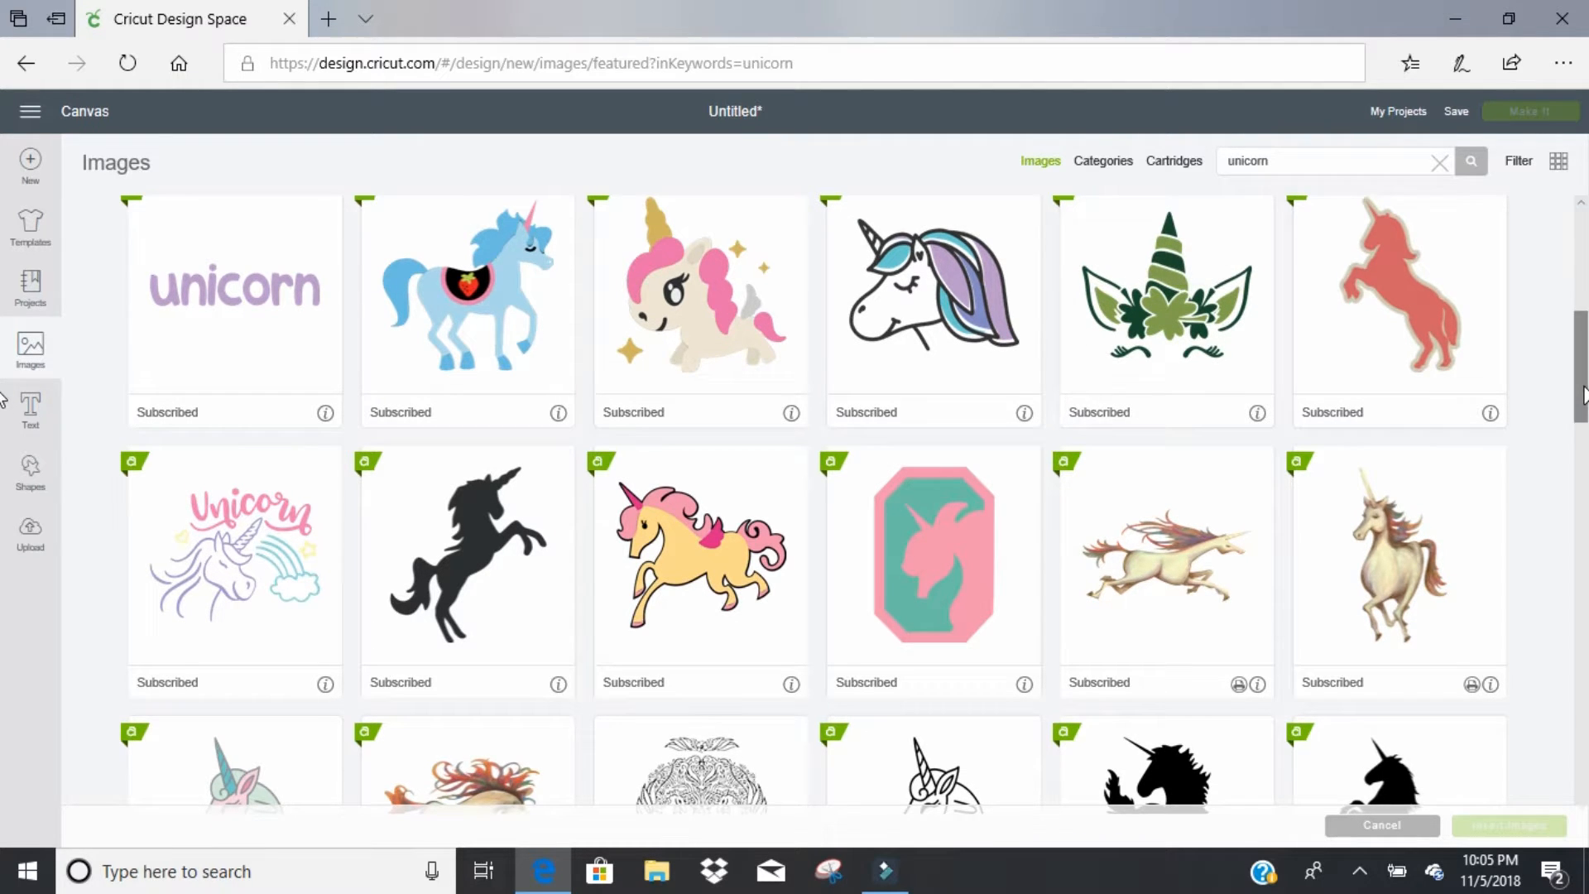
left_click_drag(1584, 399, 1584, 528)
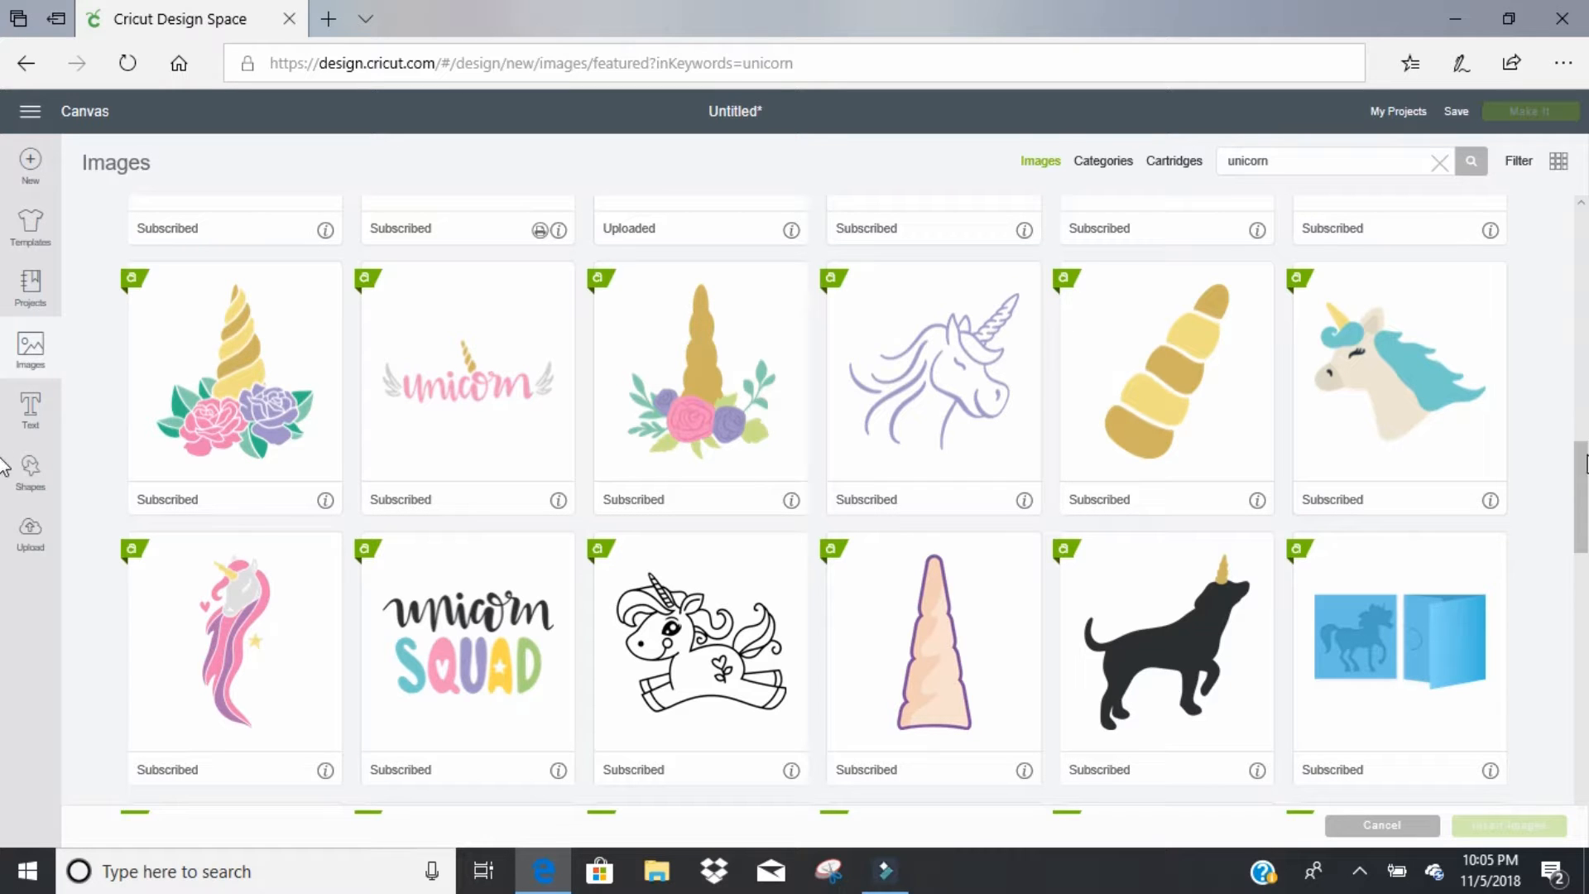
left_click_drag(1584, 476, 1585, 755)
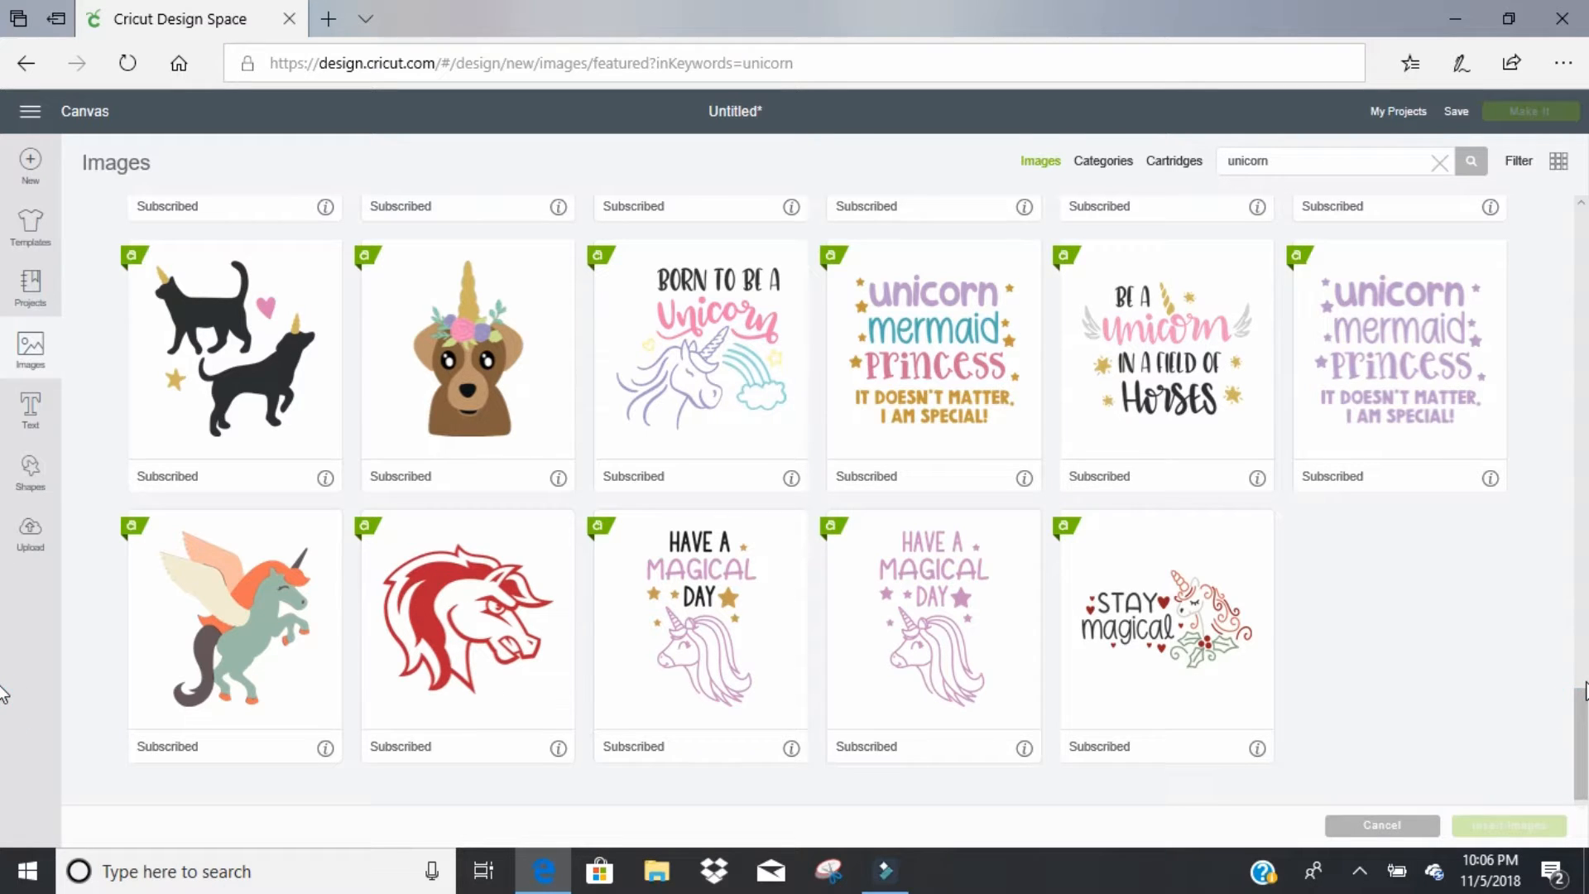
left_click_drag(1583, 729, 1582, 450)
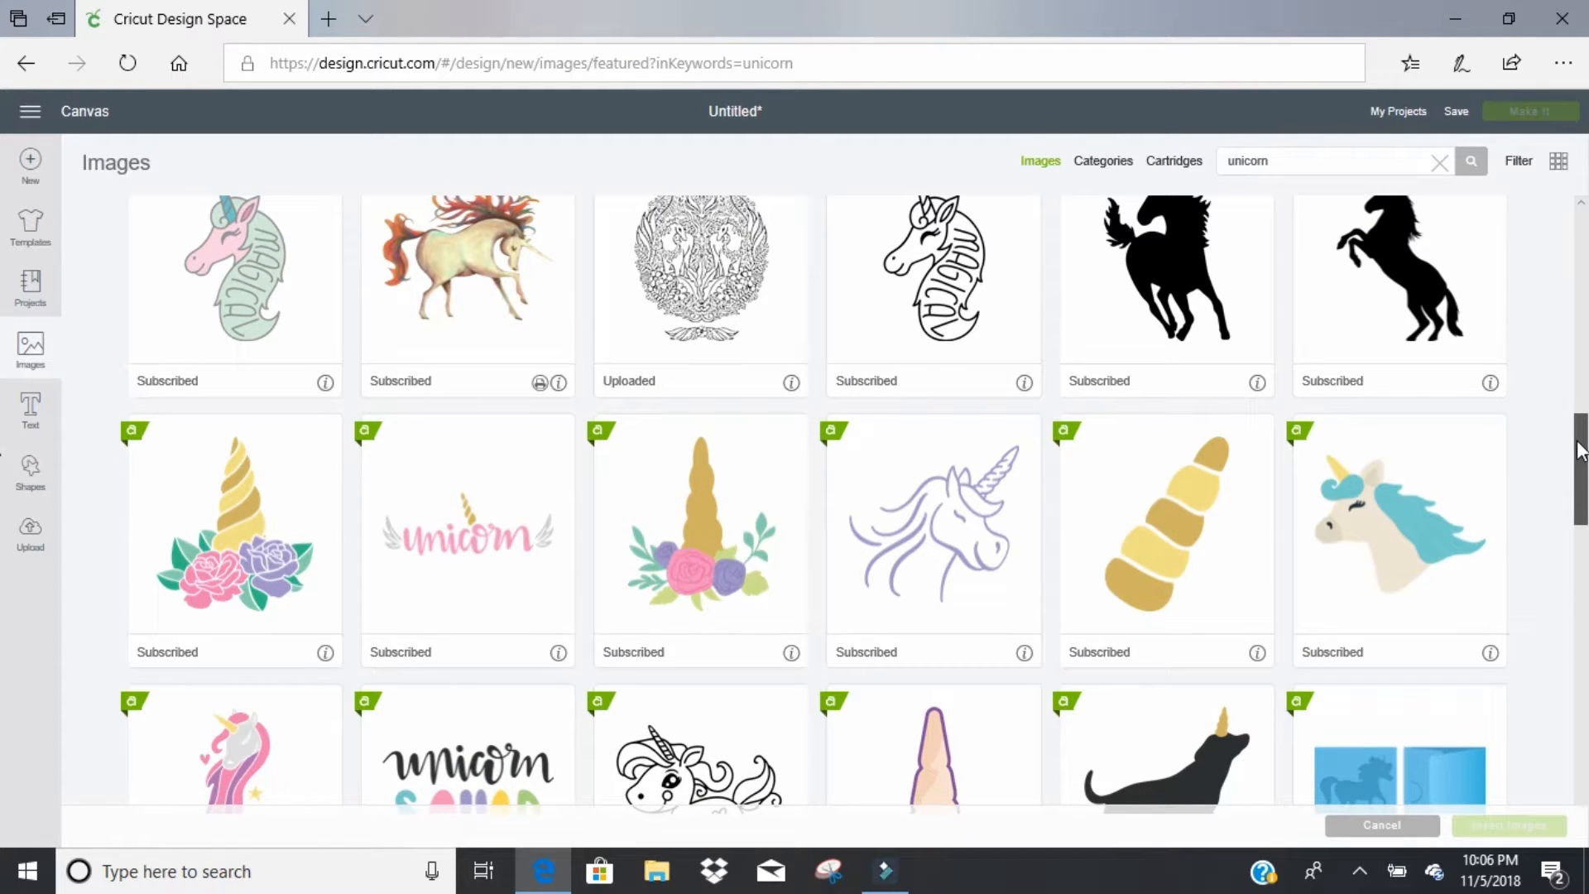
mouse_move(1581, 450)
left_mouse_down()
mouse_move(1581, 381)
mouse_move(1581, 452)
left_mouse_up()
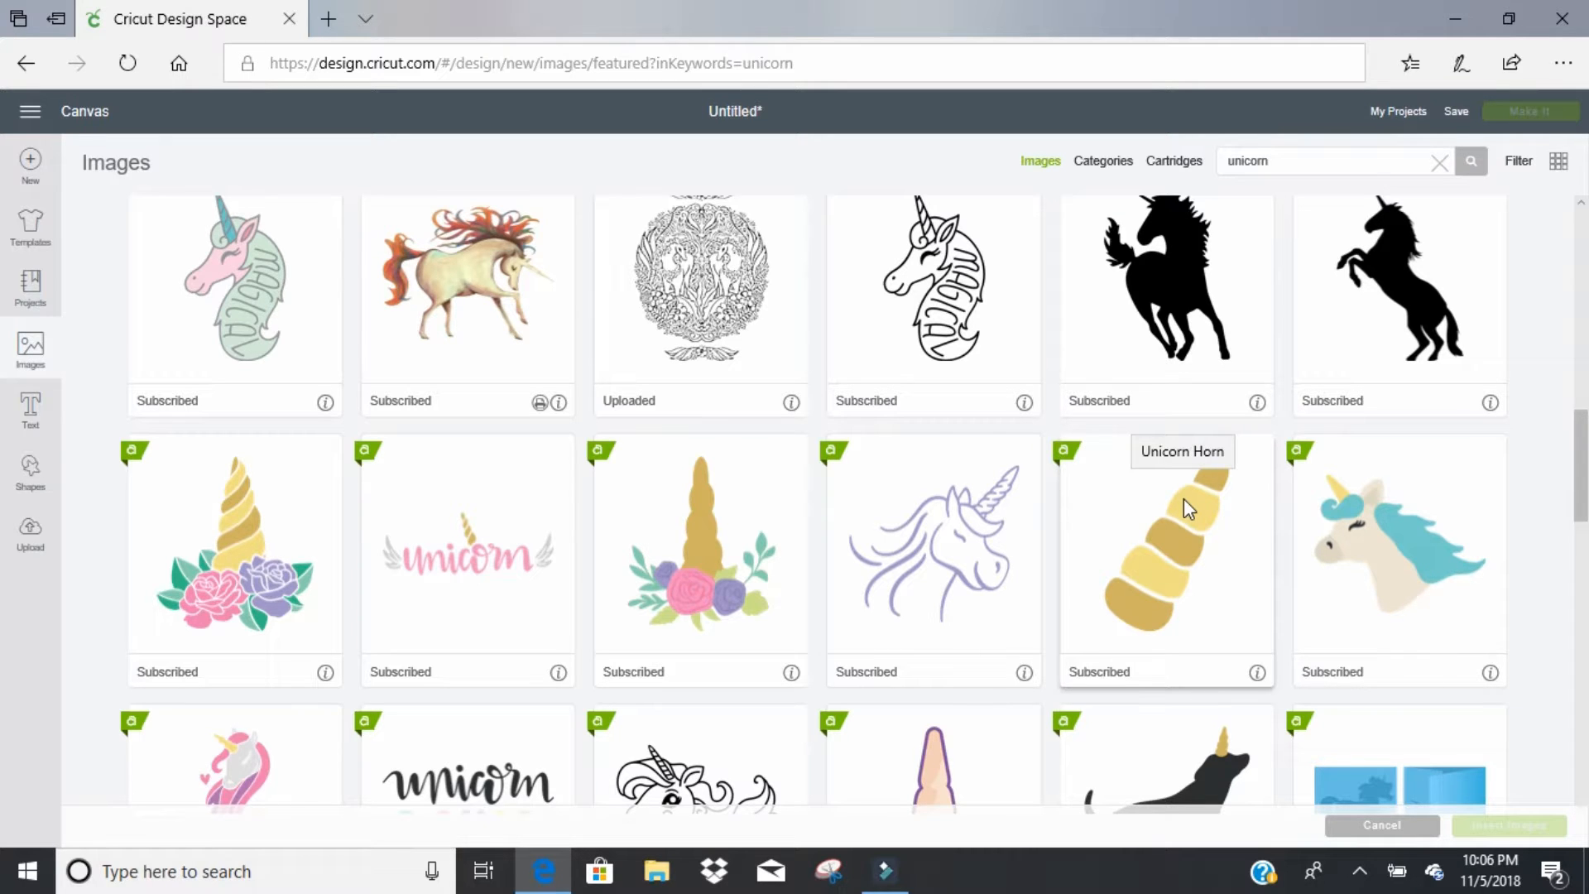
left_click(1124, 538)
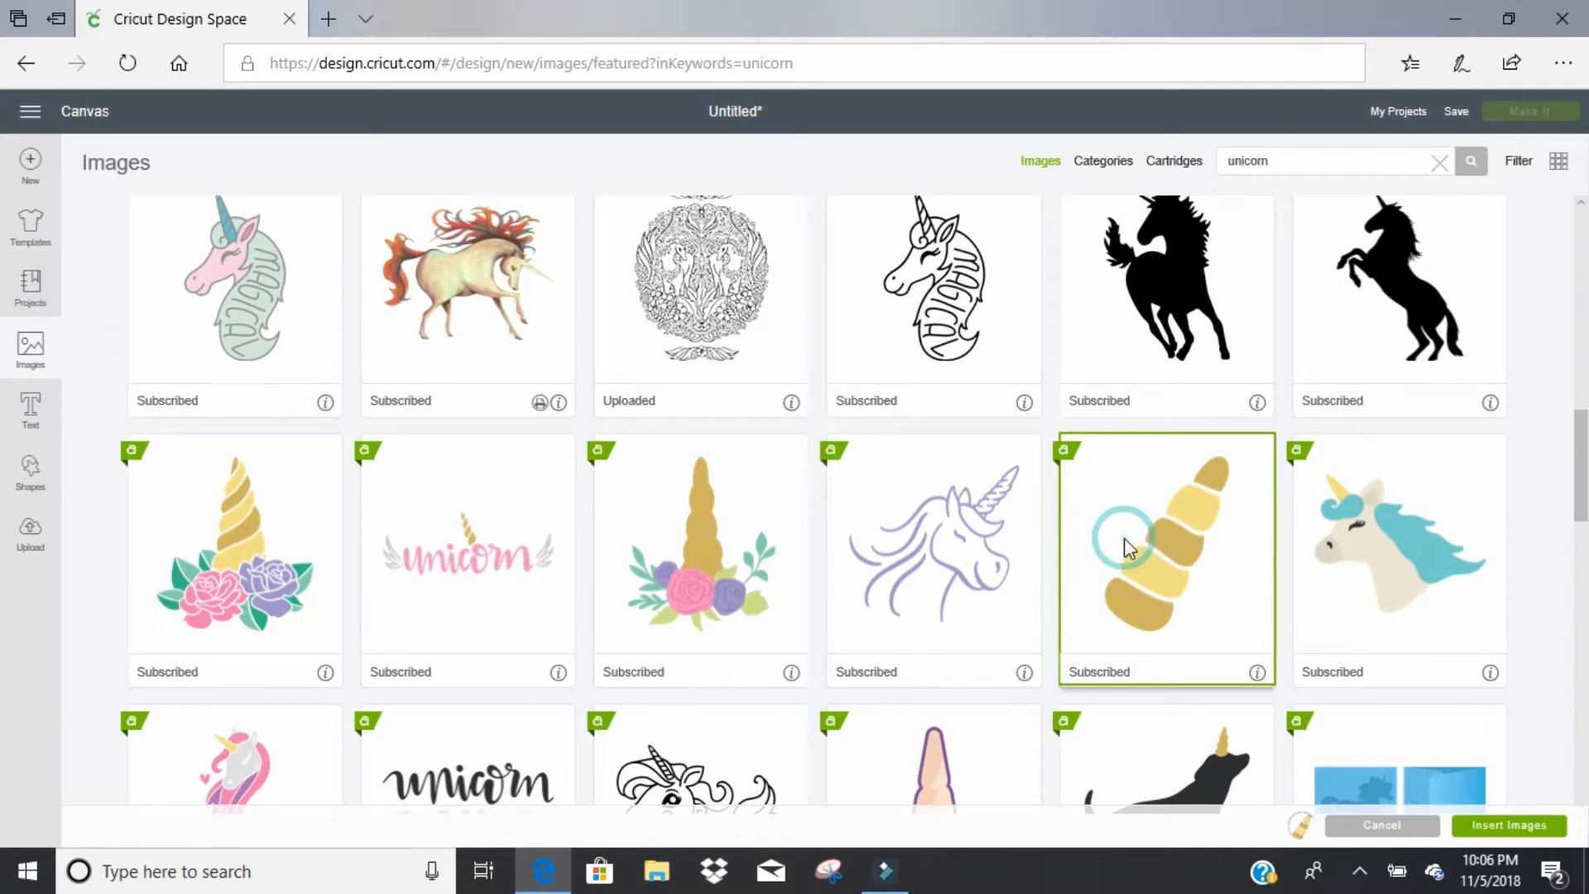
left_click(427, 546)
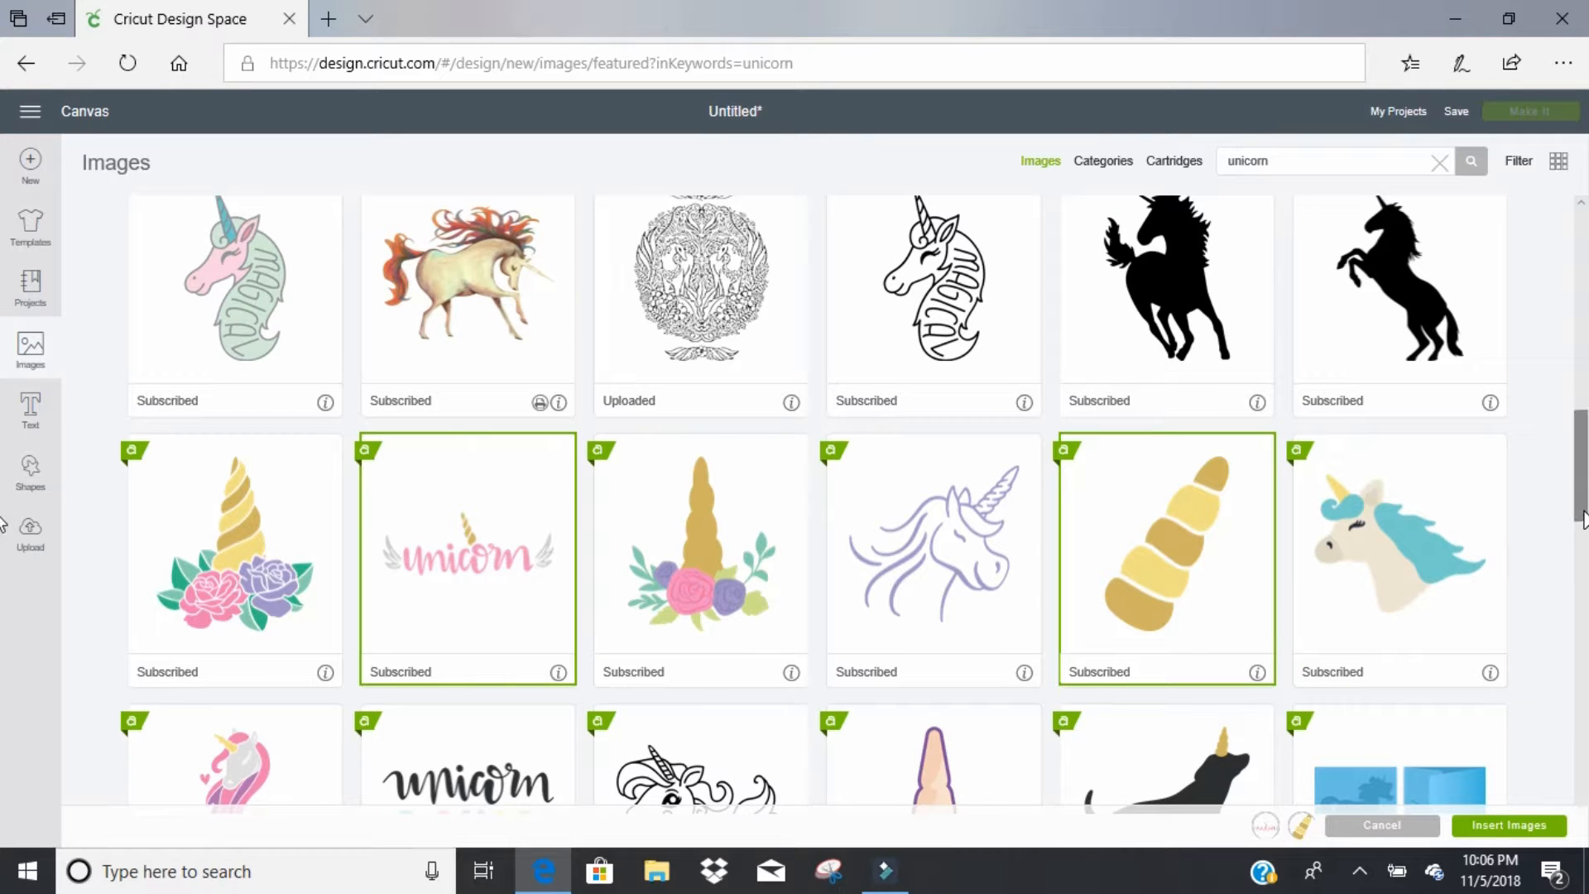
left_click_drag(1582, 521, 1571, 378)
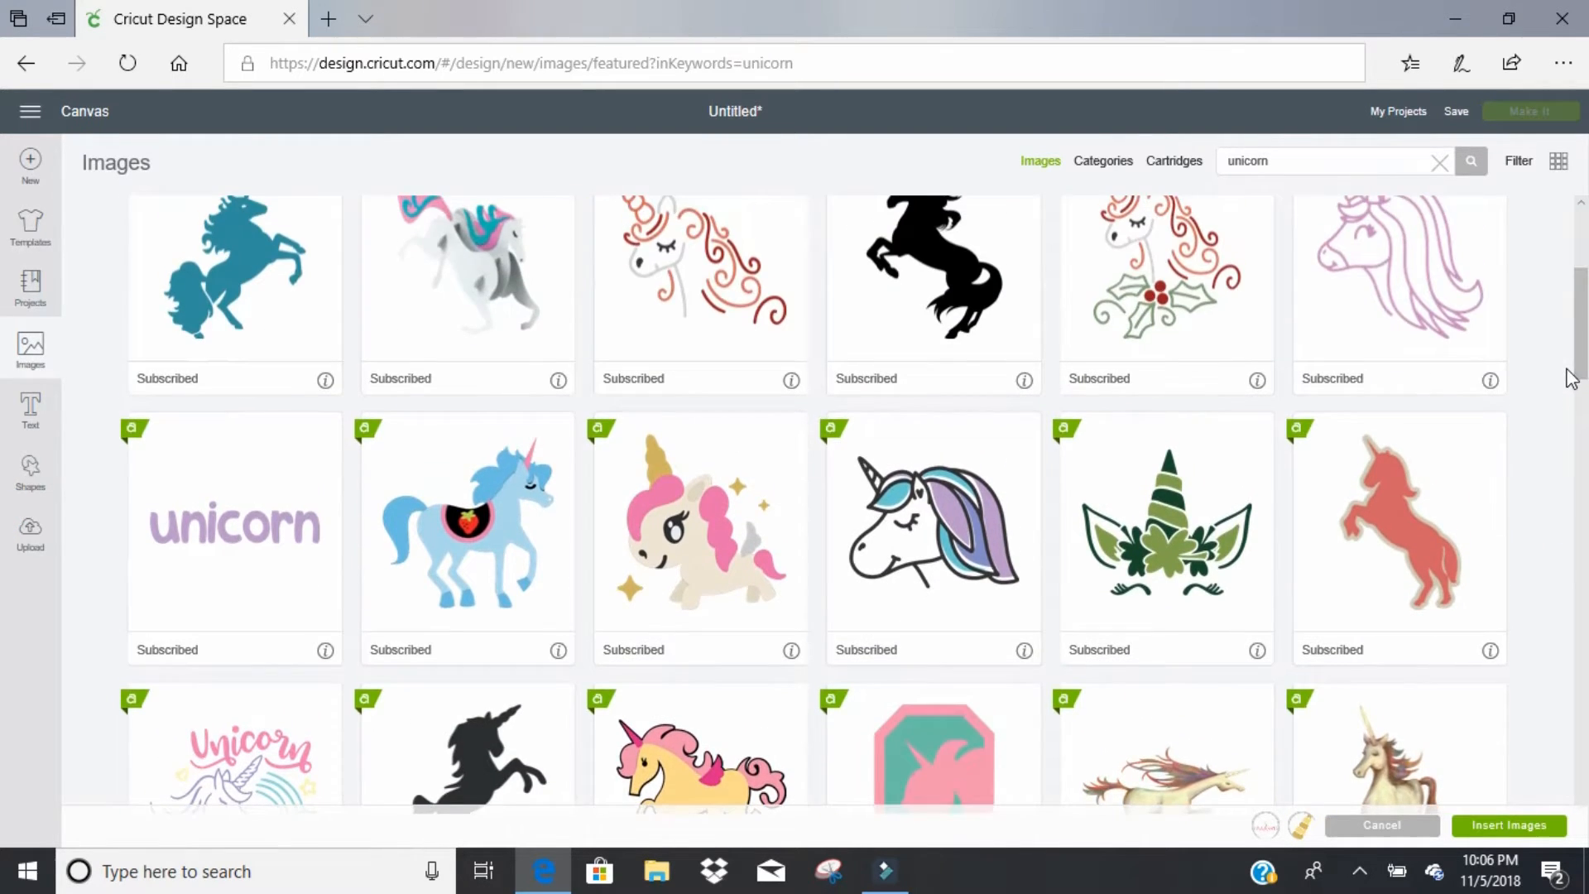
left_click(1184, 539)
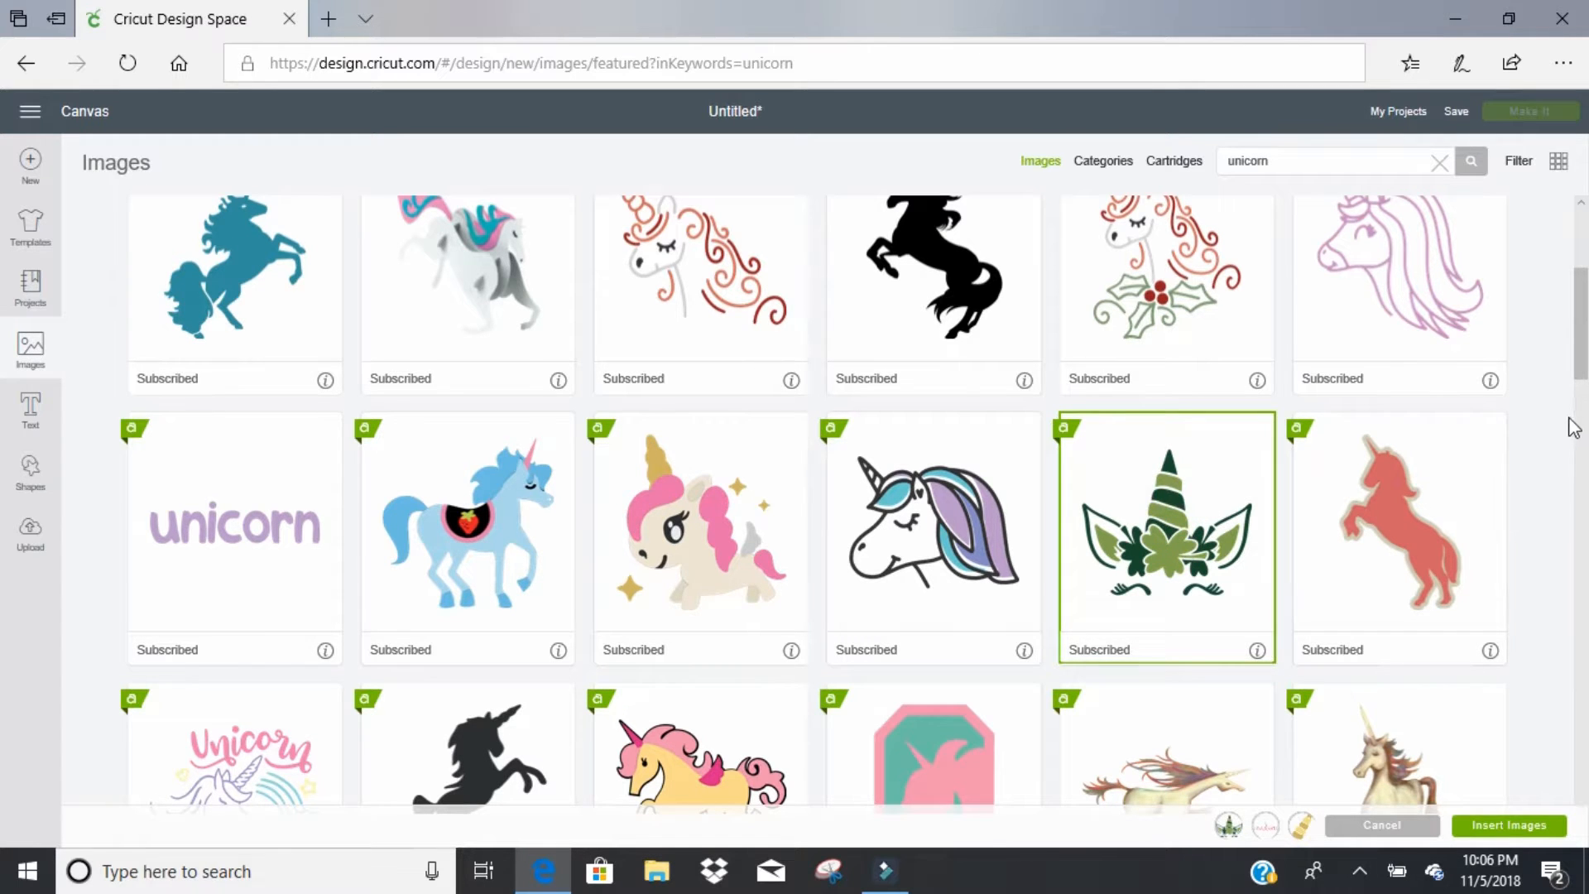
left_click_drag(1582, 381, 1583, 319)
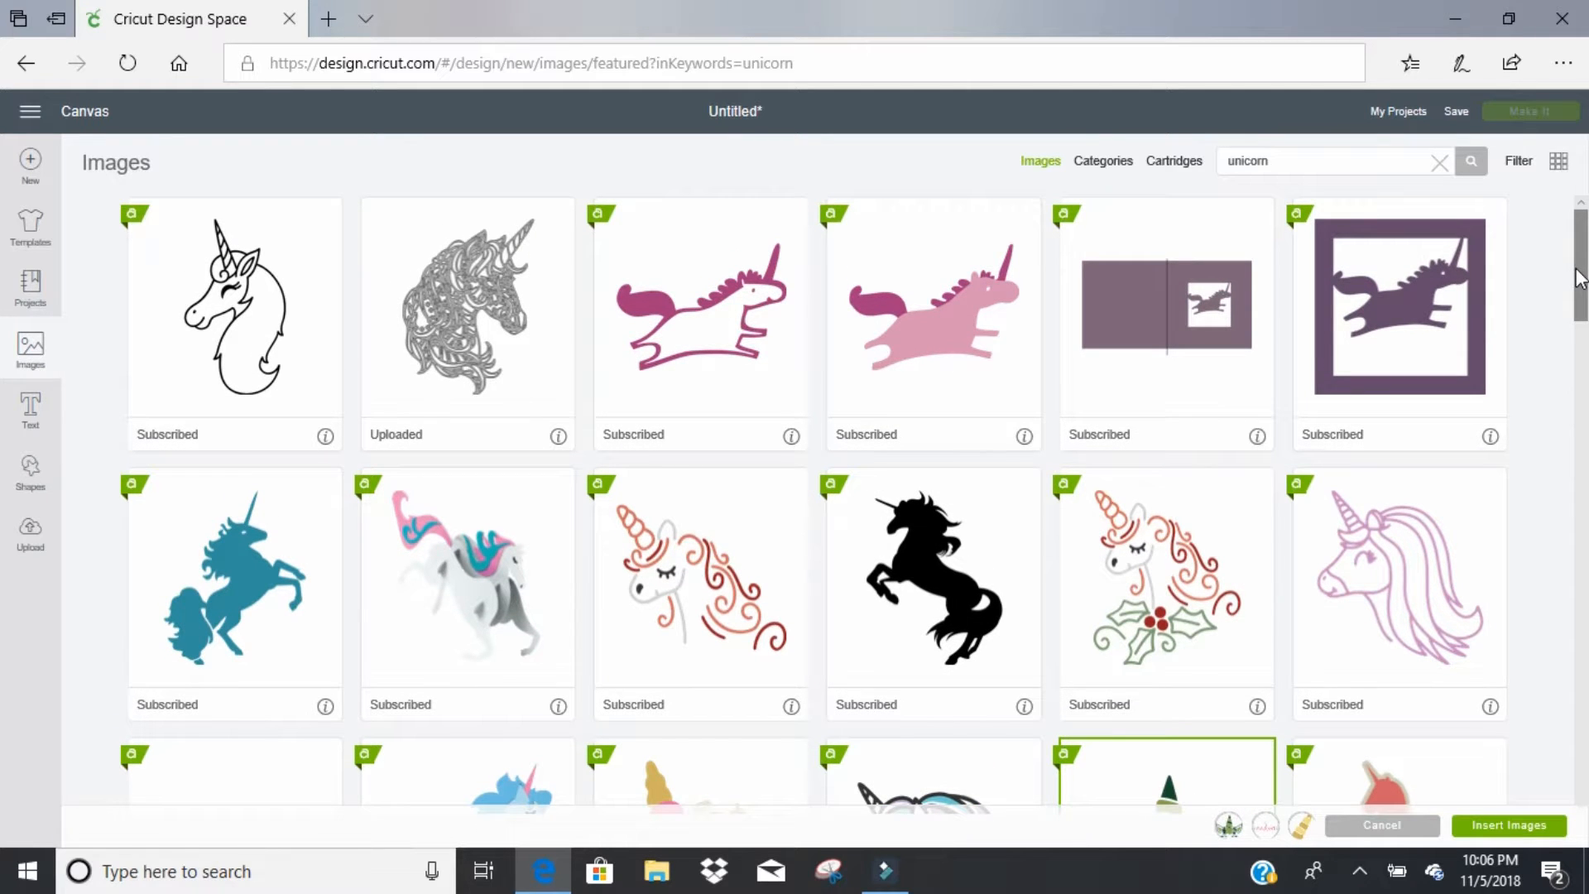
left_click_drag(1578, 271, 1587, 366)
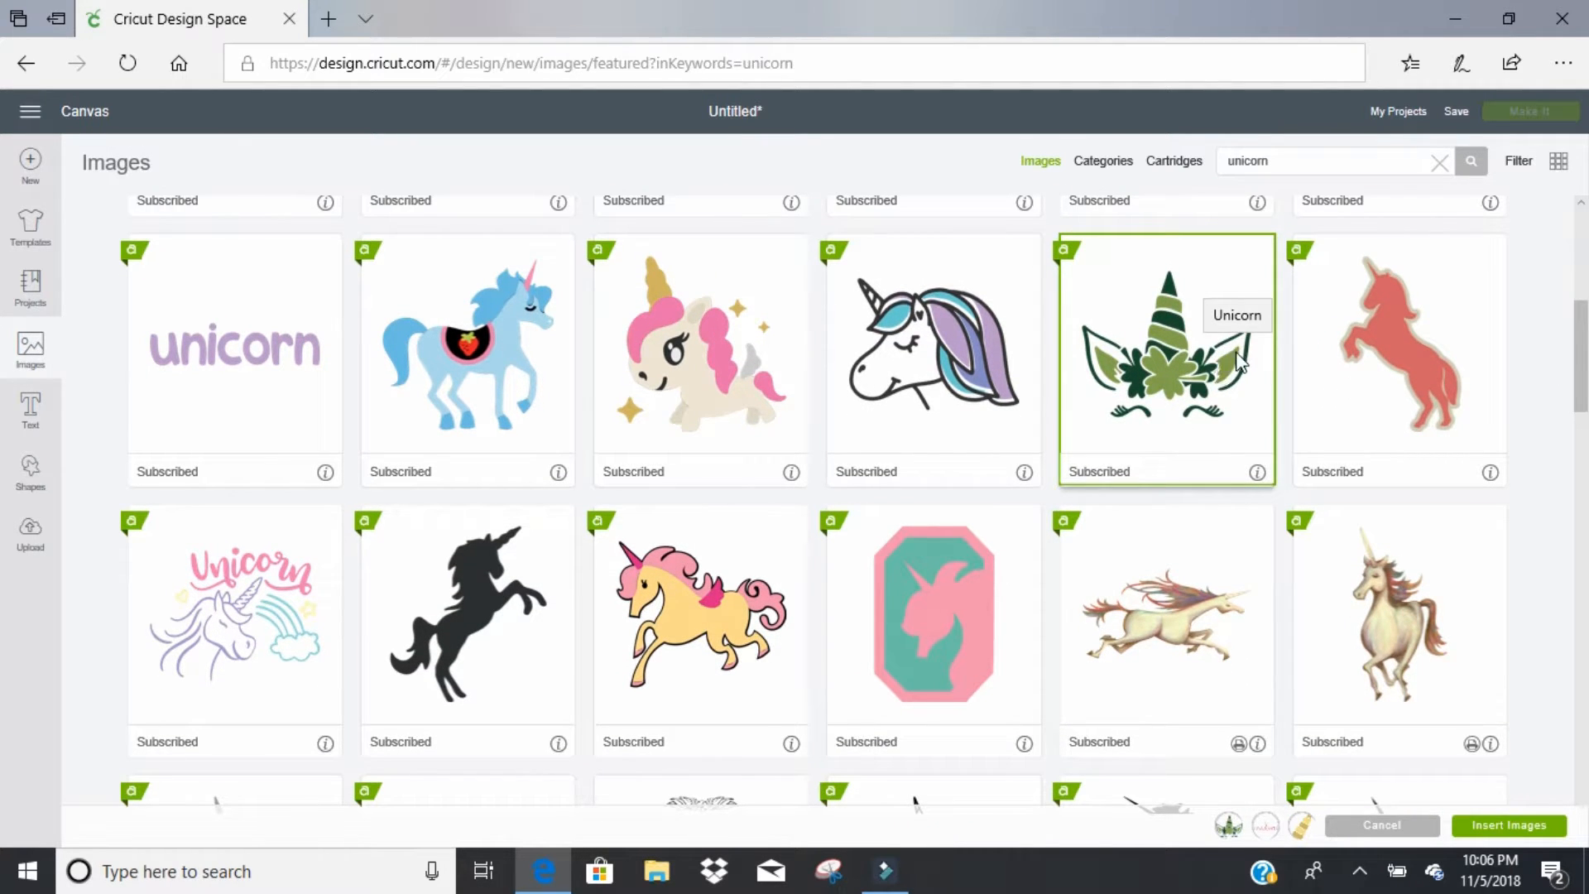
left_click_drag(1586, 364, 1585, 463)
scroll(1571, 297, "up", 10)
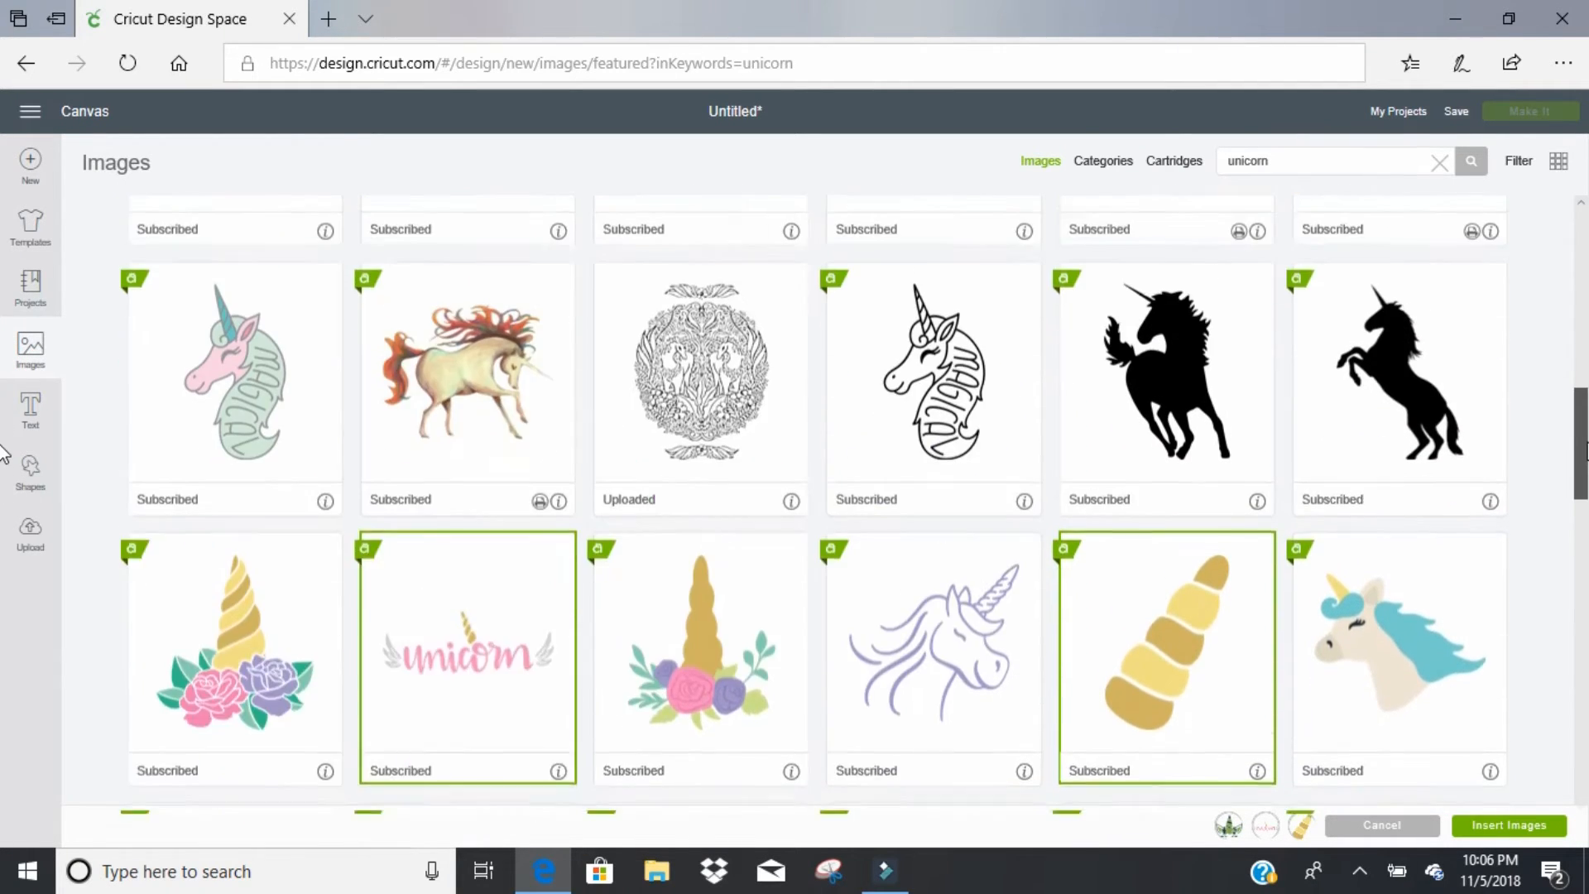
scroll(1570, 296, "up", 2)
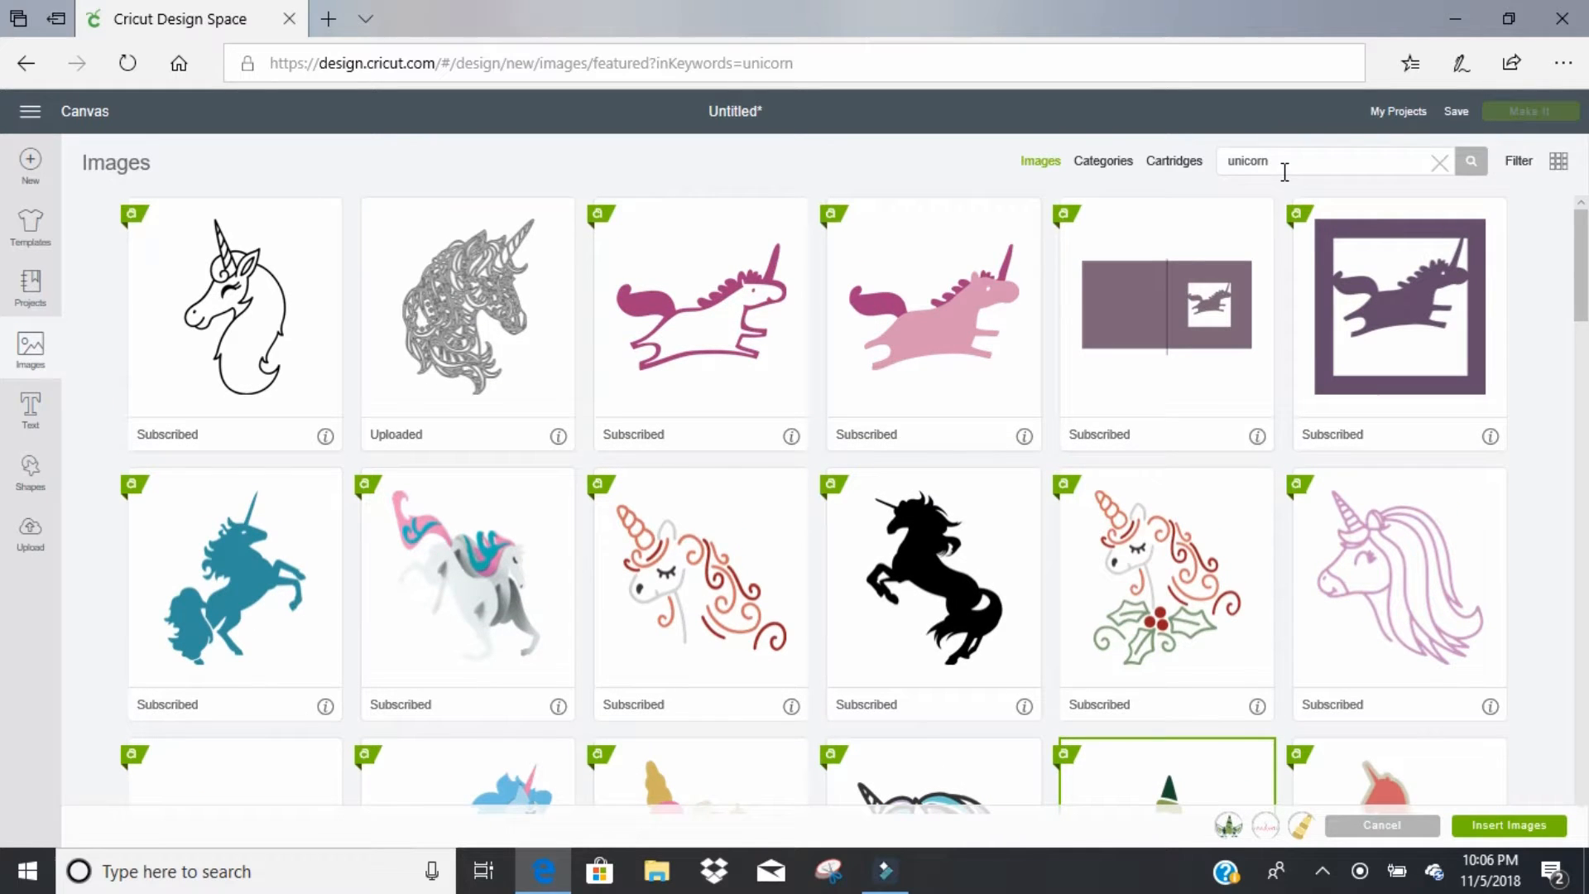
Step: Search the image library for "flower"
left_click_drag(1282, 162, 1144, 189)
type("flower")
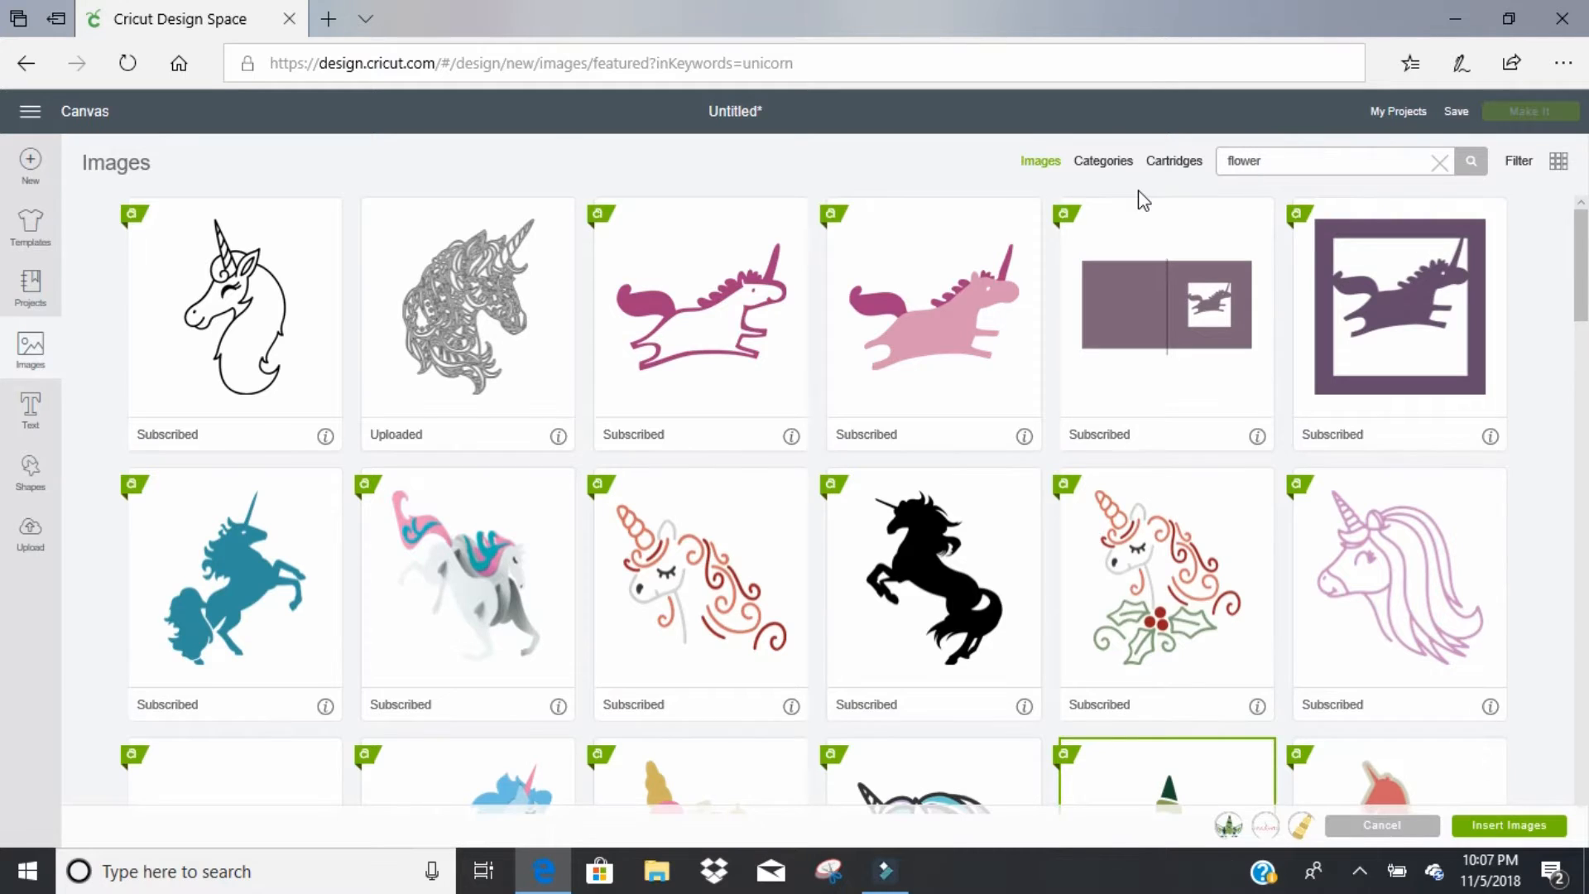
key("Return")
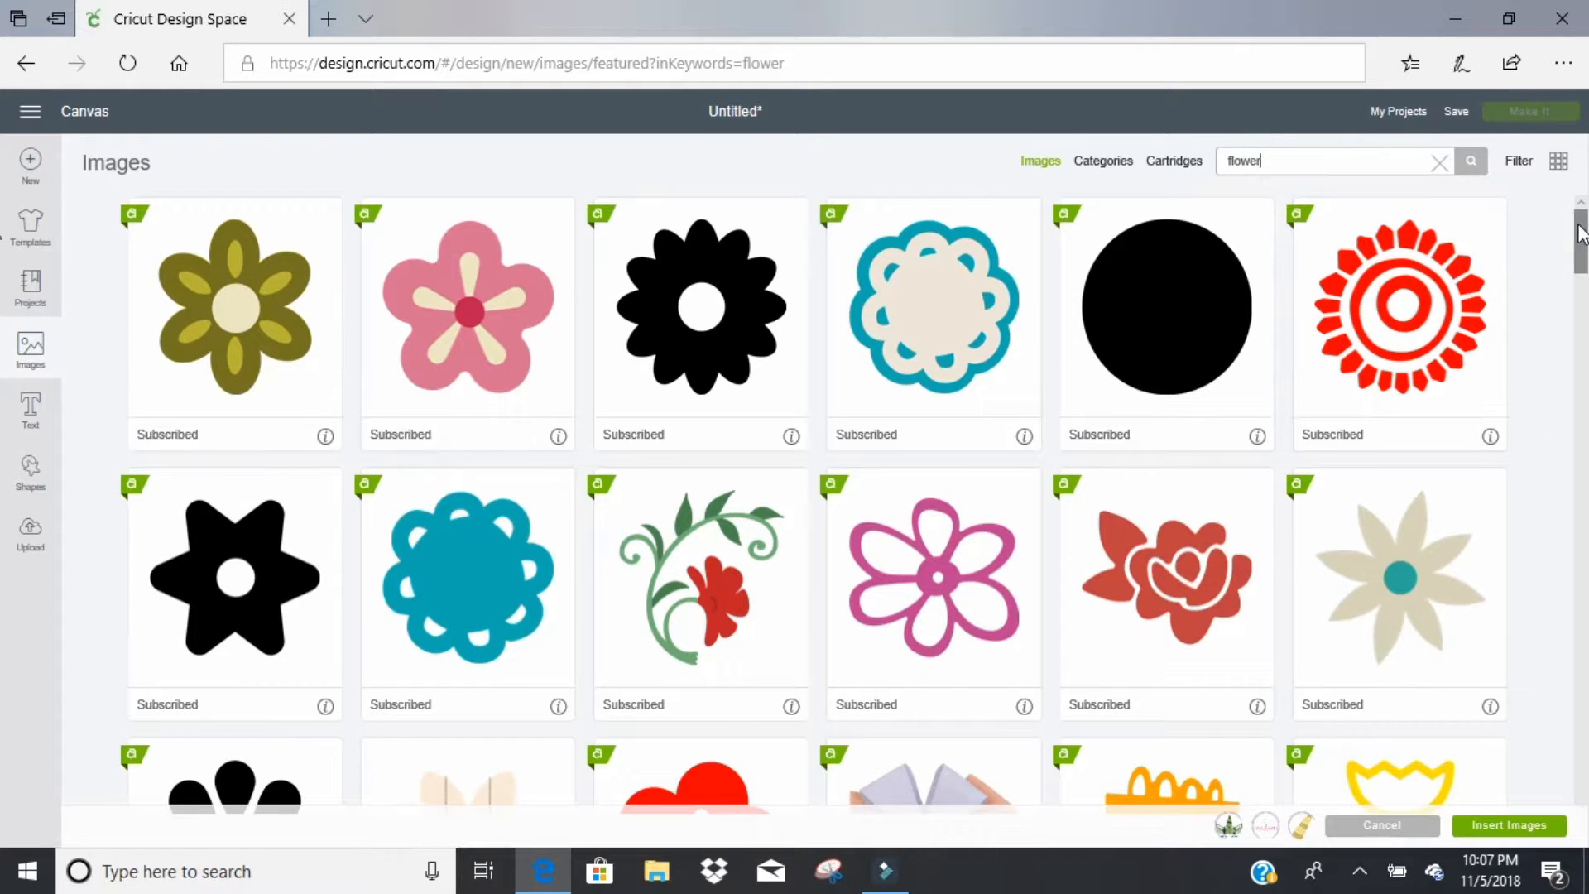
Step: Search the image library for "poinsettia" and add the twin red flowers with green leaves and curled vines to the selection
double_click(1283, 161)
type("poinsettia")
key("Return")
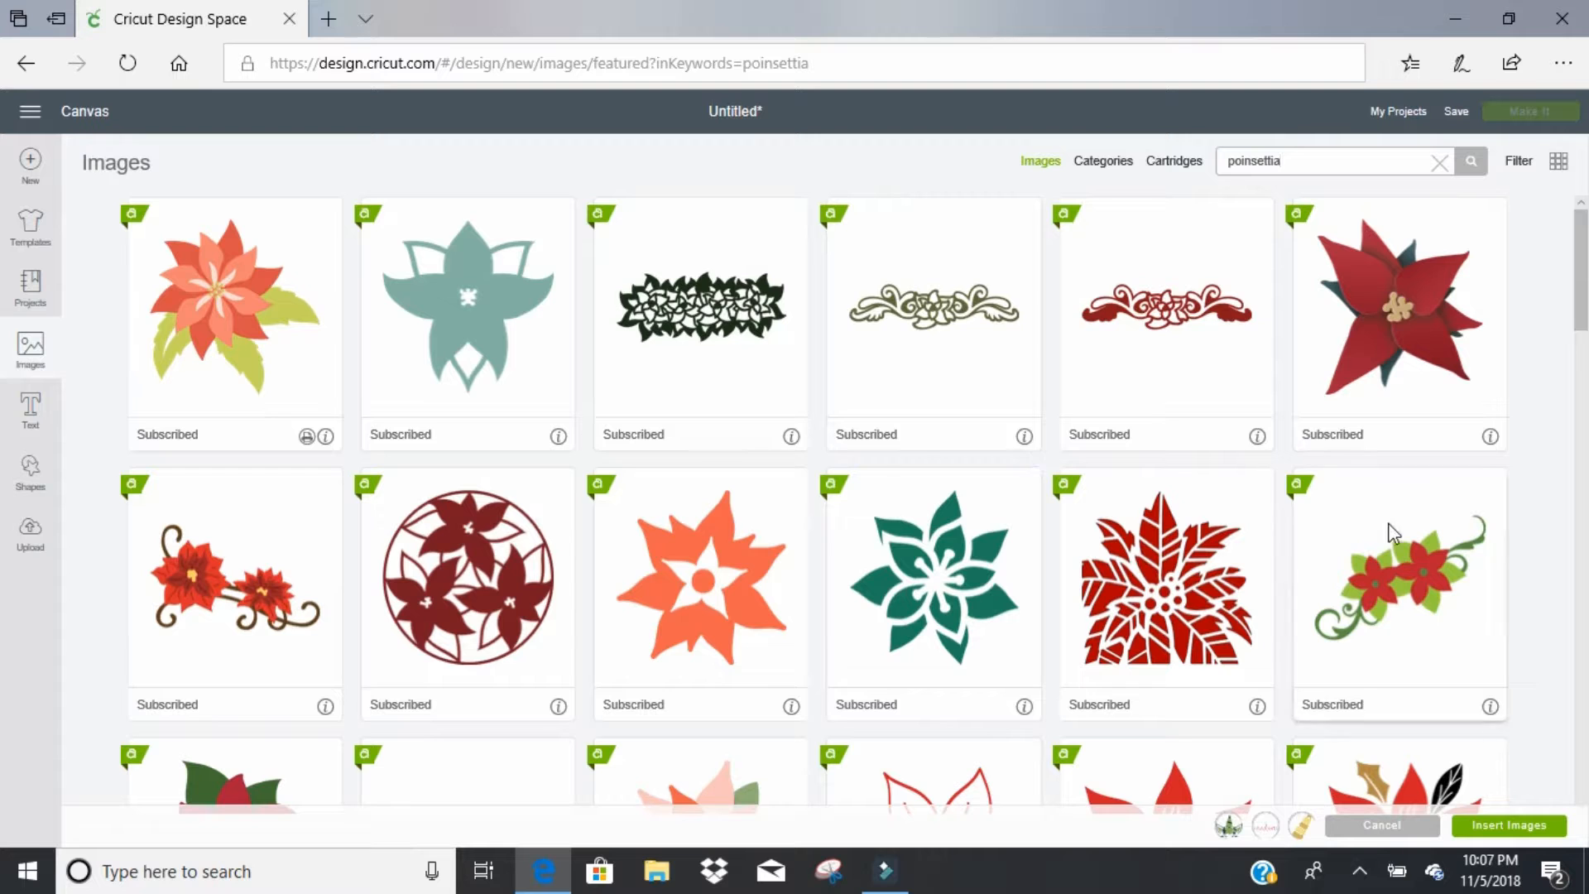
left_click(1439, 527)
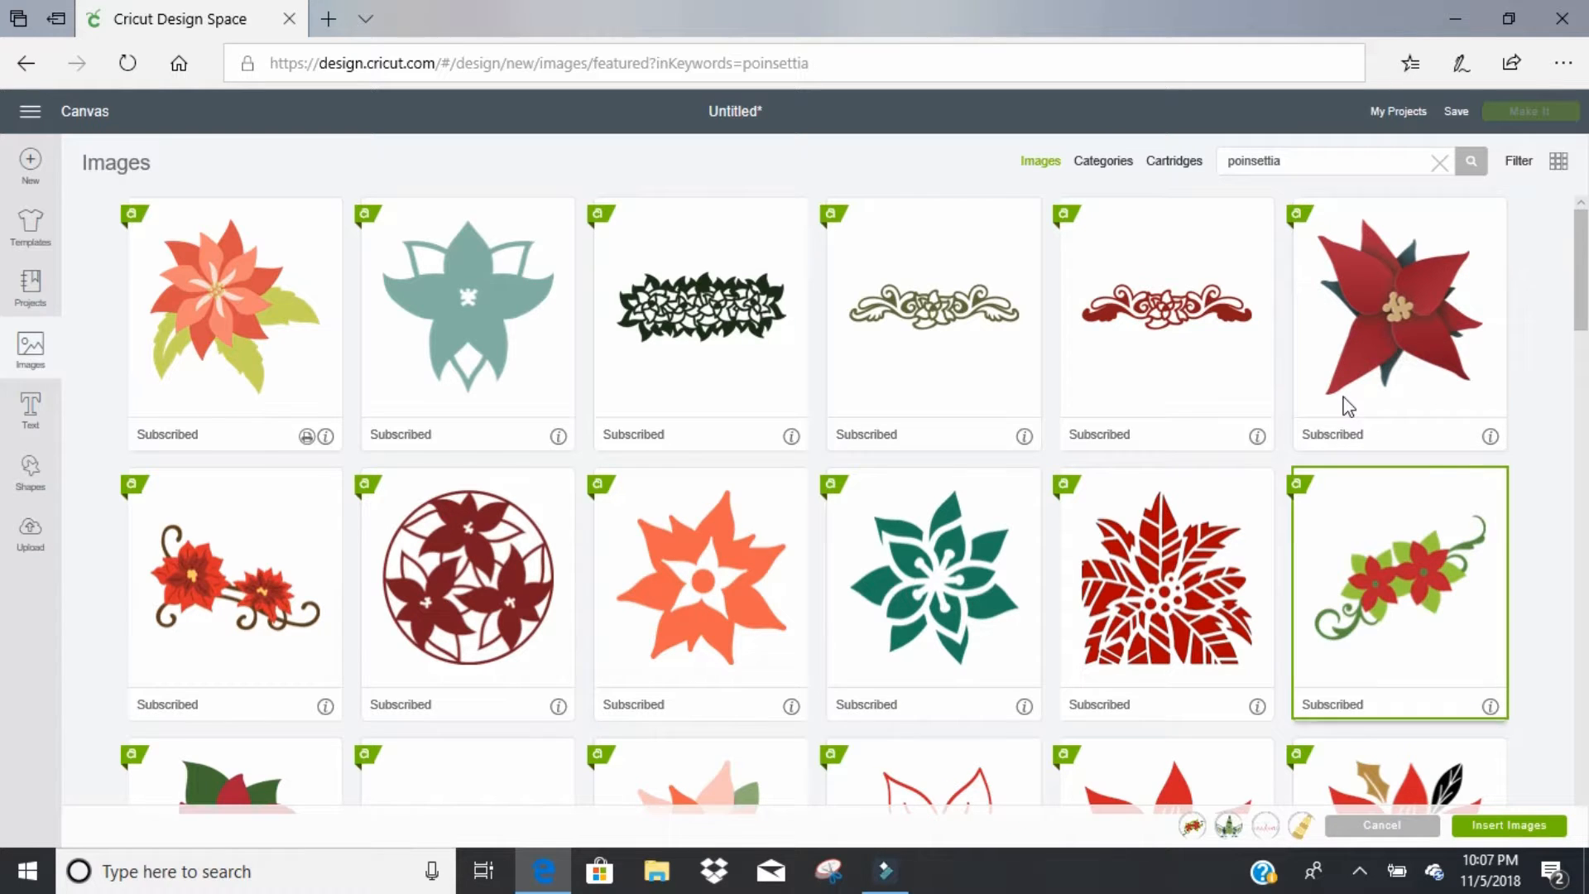
Step: Add the closed-eyes llama face from a "llama" search to the selection and insert all the chosen images onto the canvas
left_click_drag(1309, 161, 1160, 182)
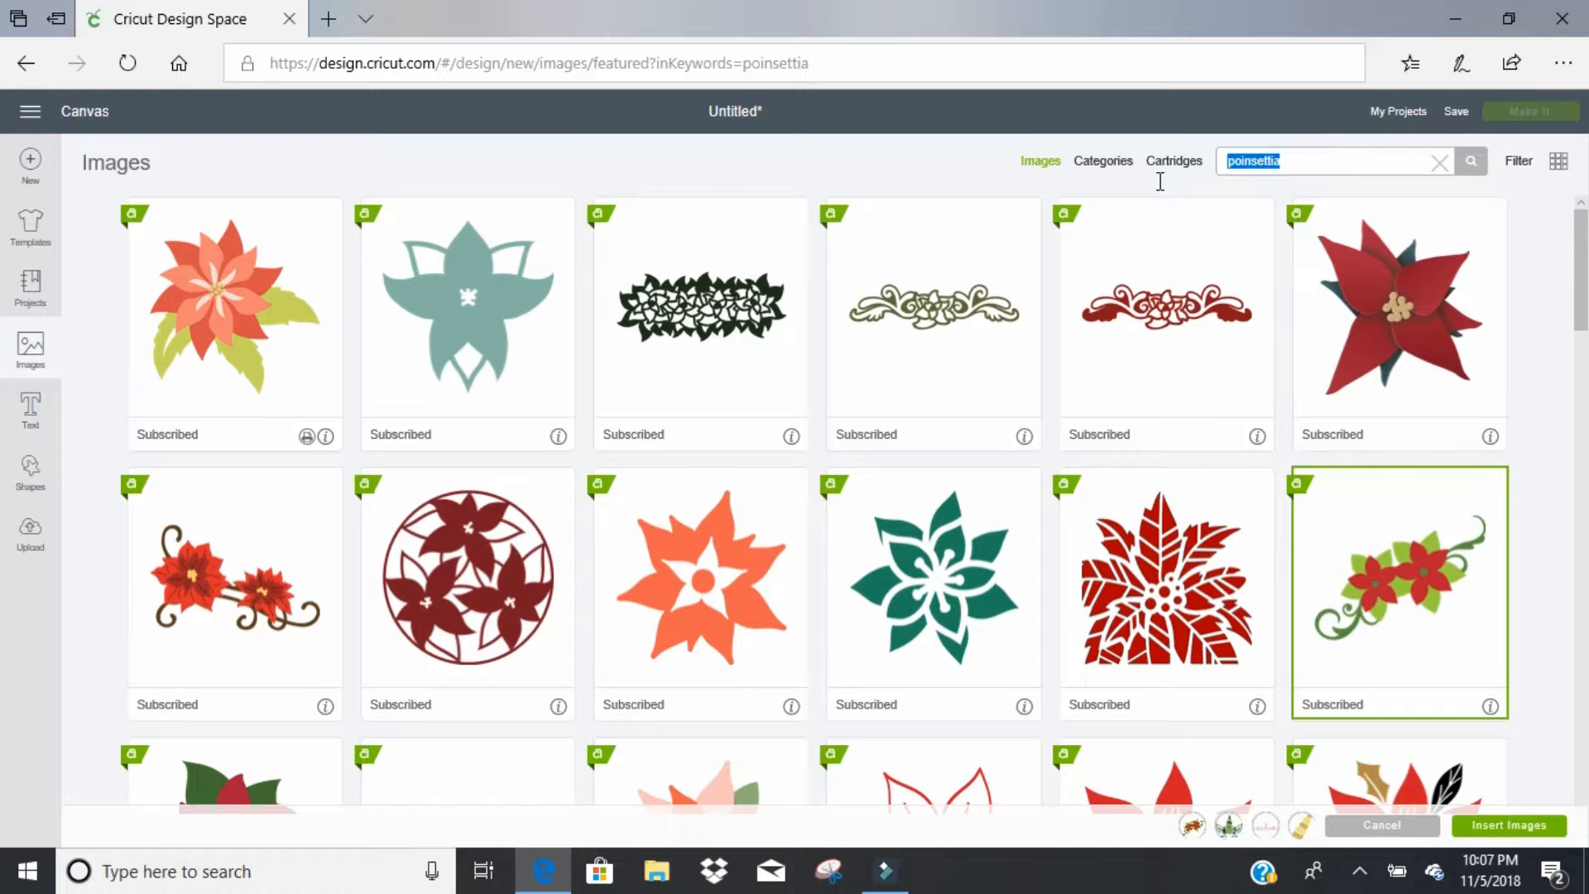
type("llama")
key("Return")
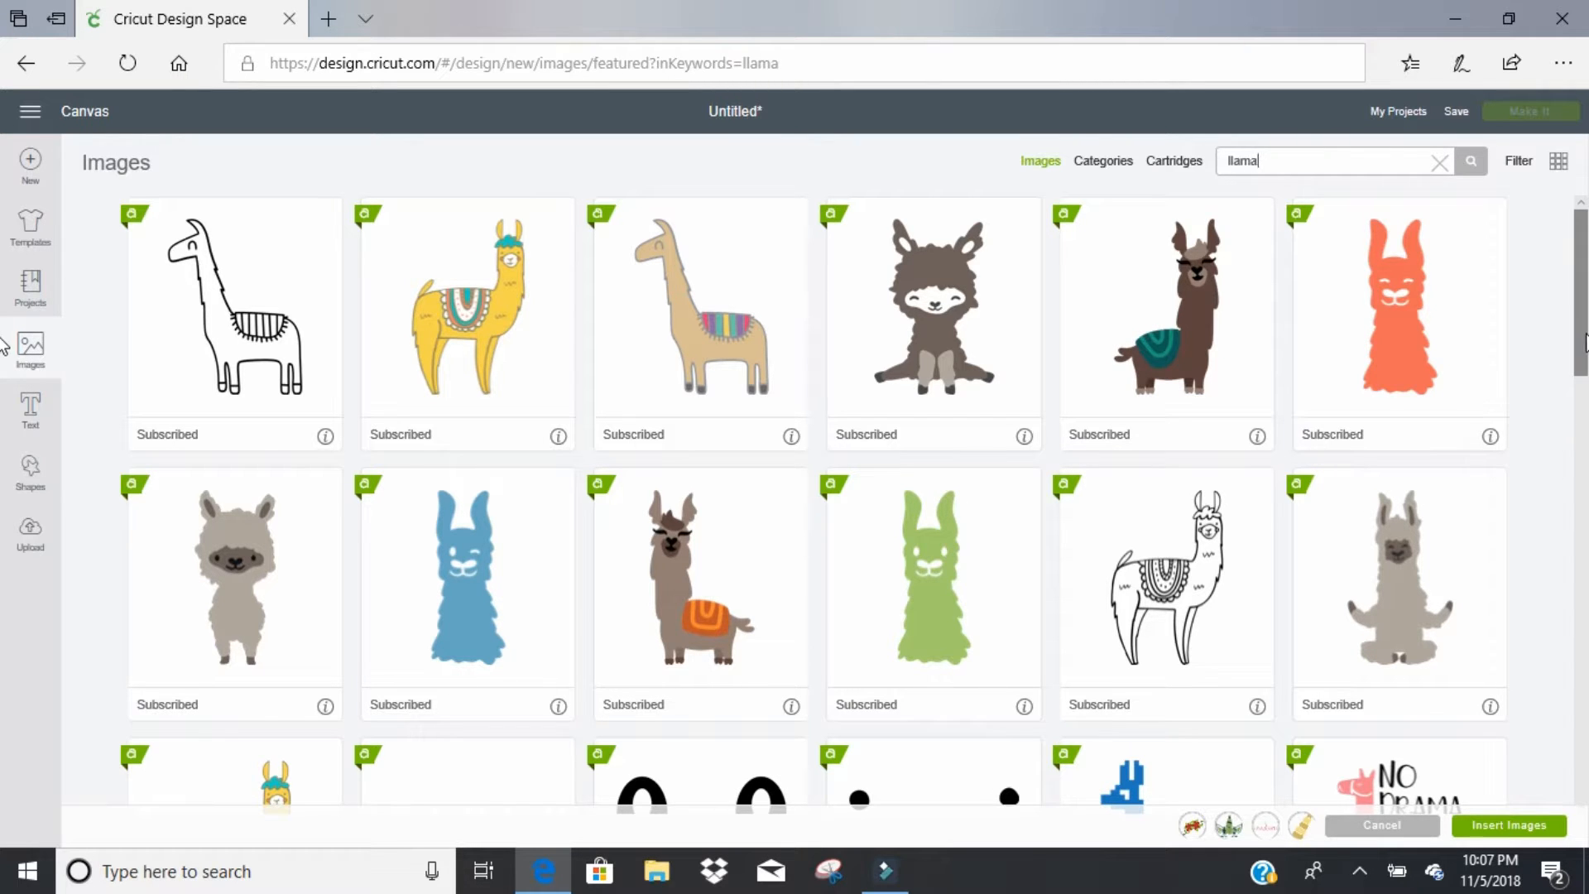
left_click_drag(1579, 367, 1581, 640)
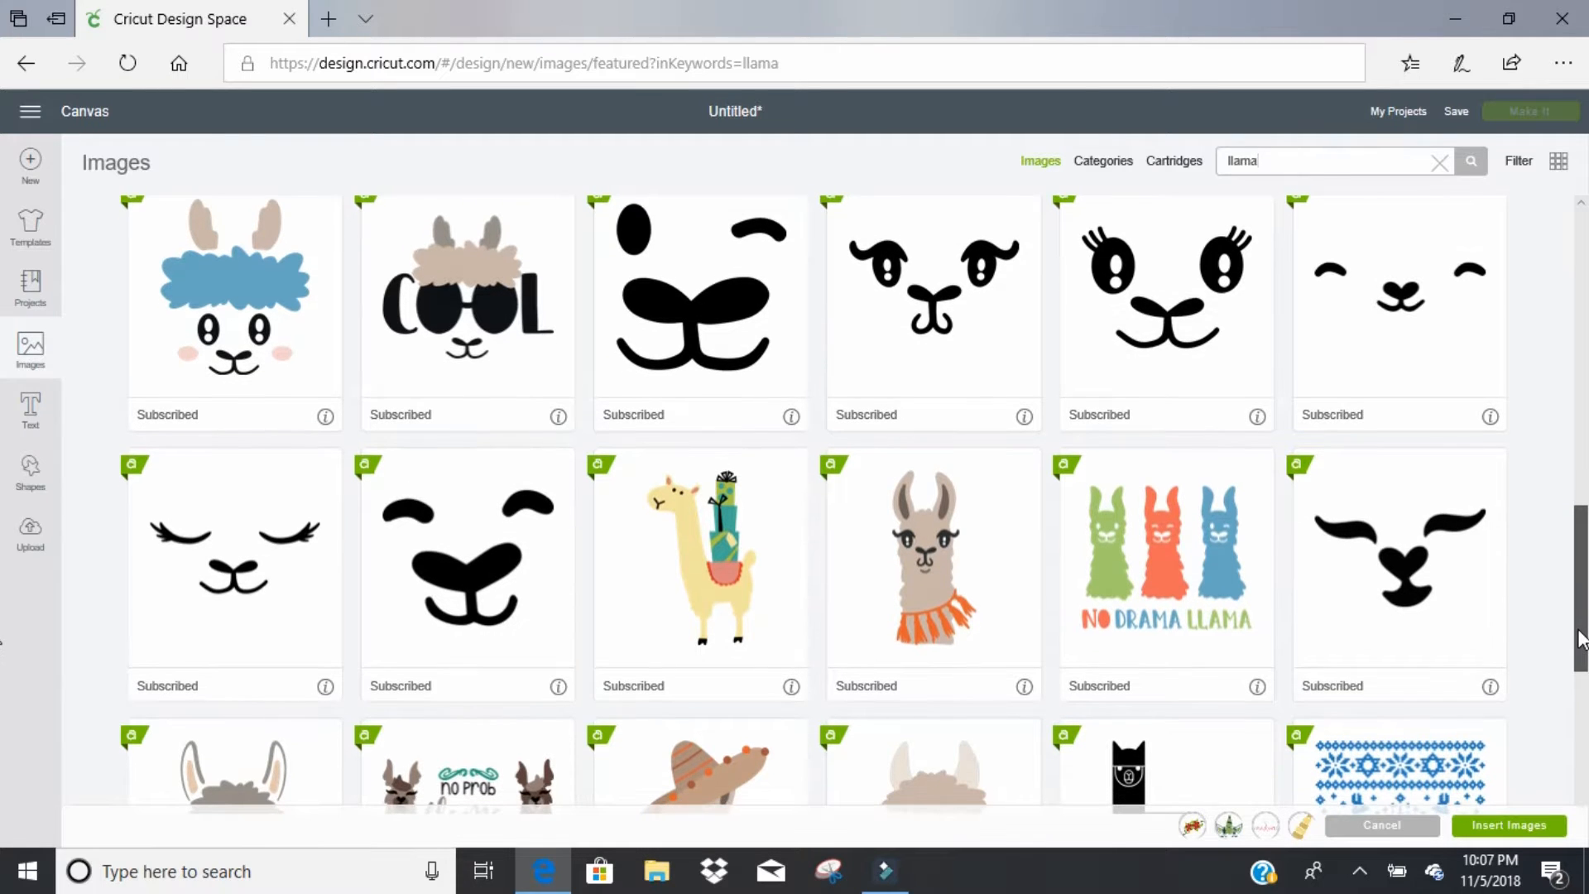
left_click(203, 565)
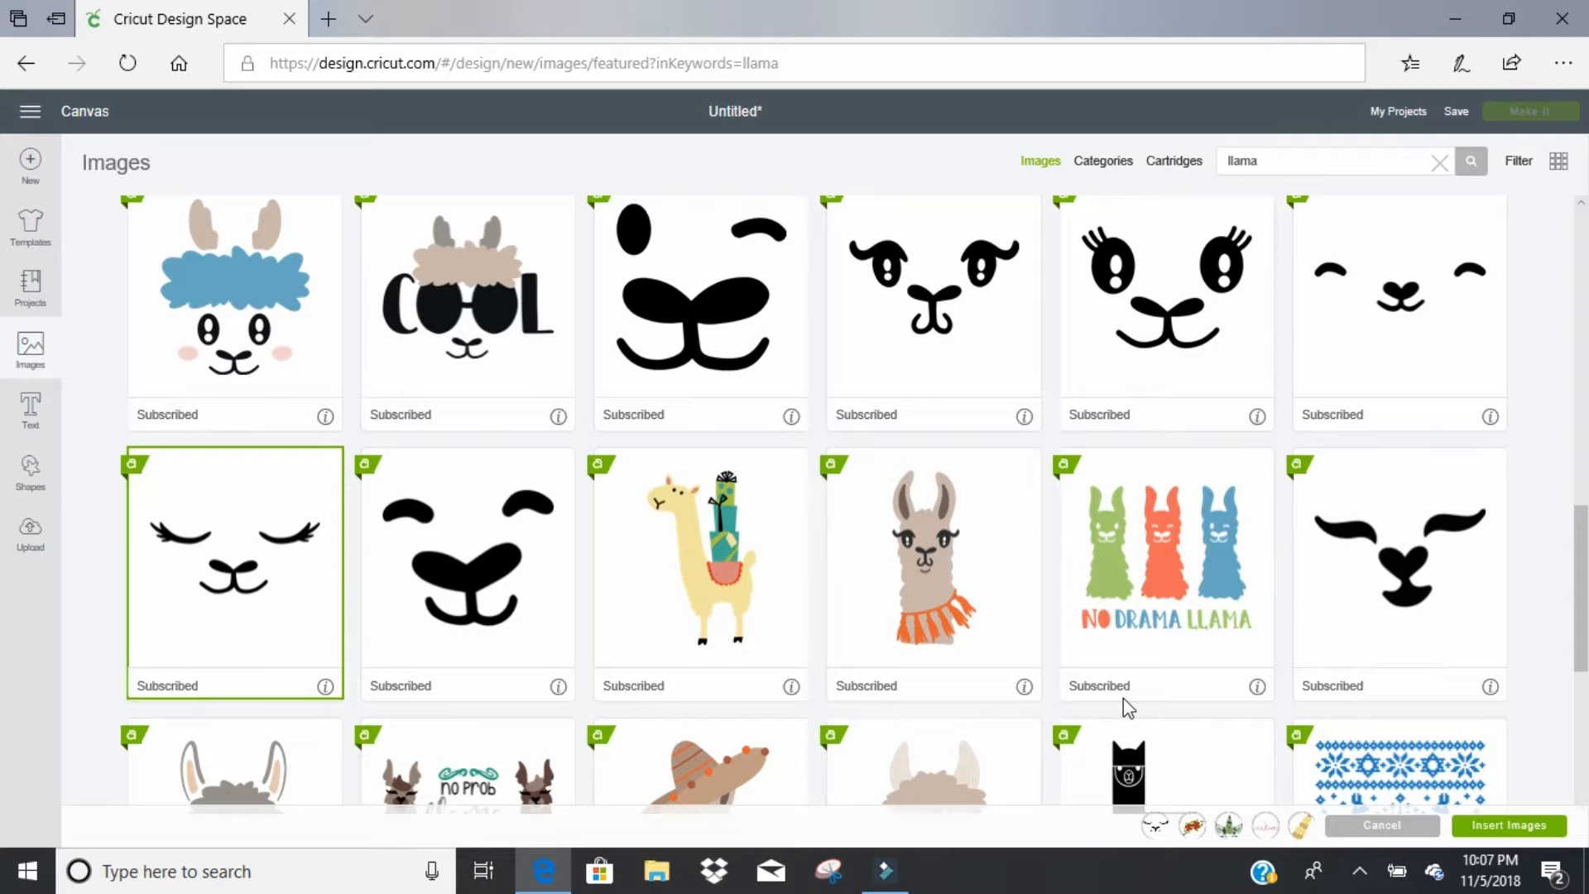
left_click(1503, 834)
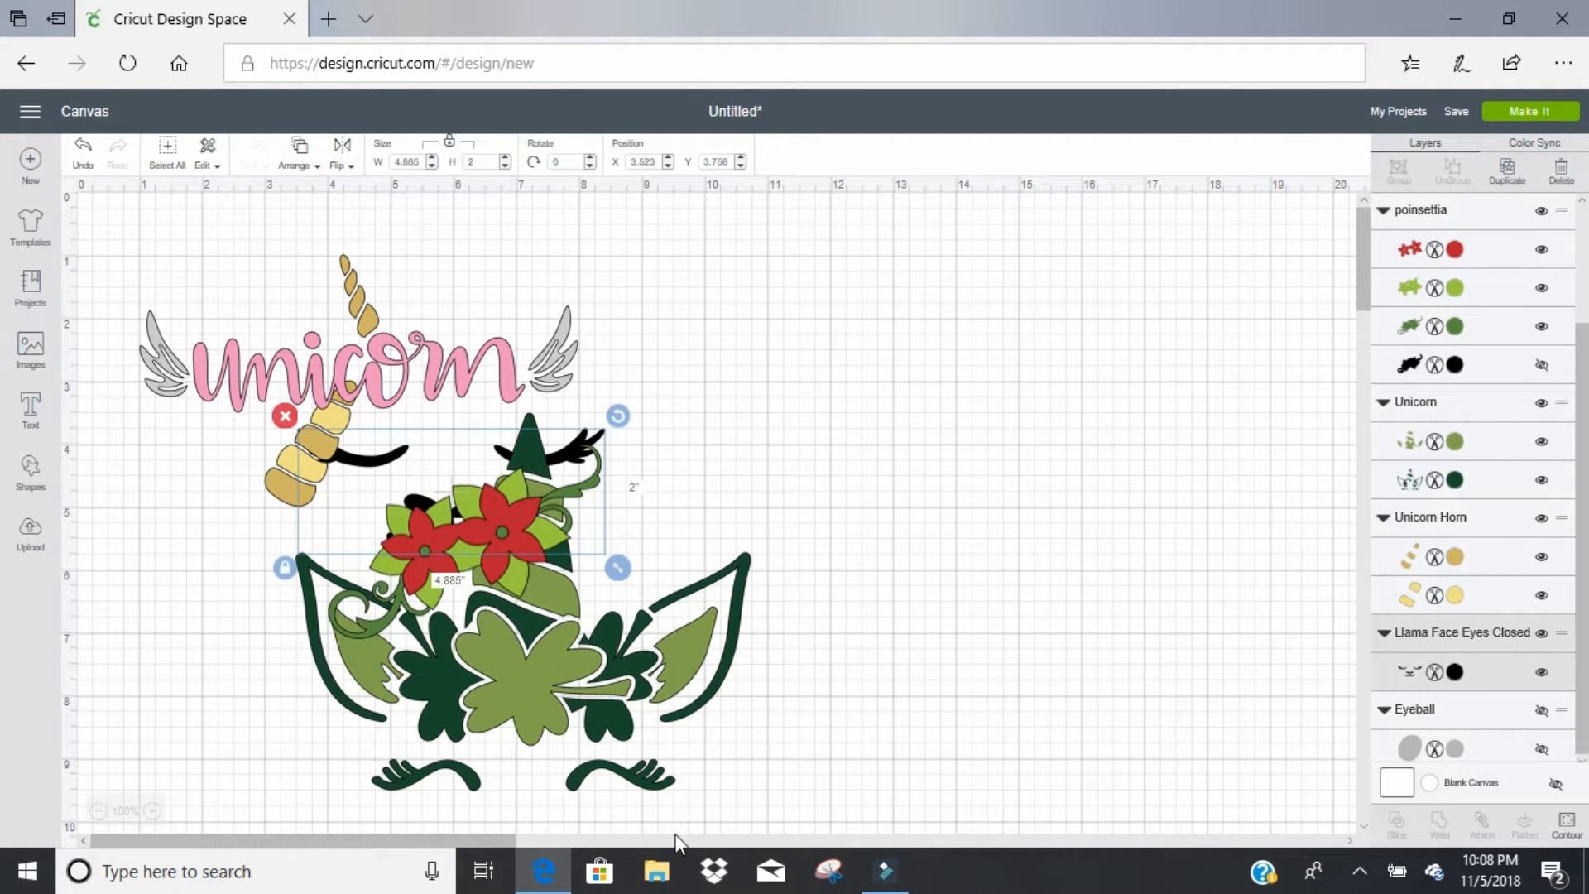
Step: Move the poinsettia image and the winged "unicorn" word away from the overlapping images to the empty lower part of the canvas
left_click_drag(509, 568, 1204, 782)
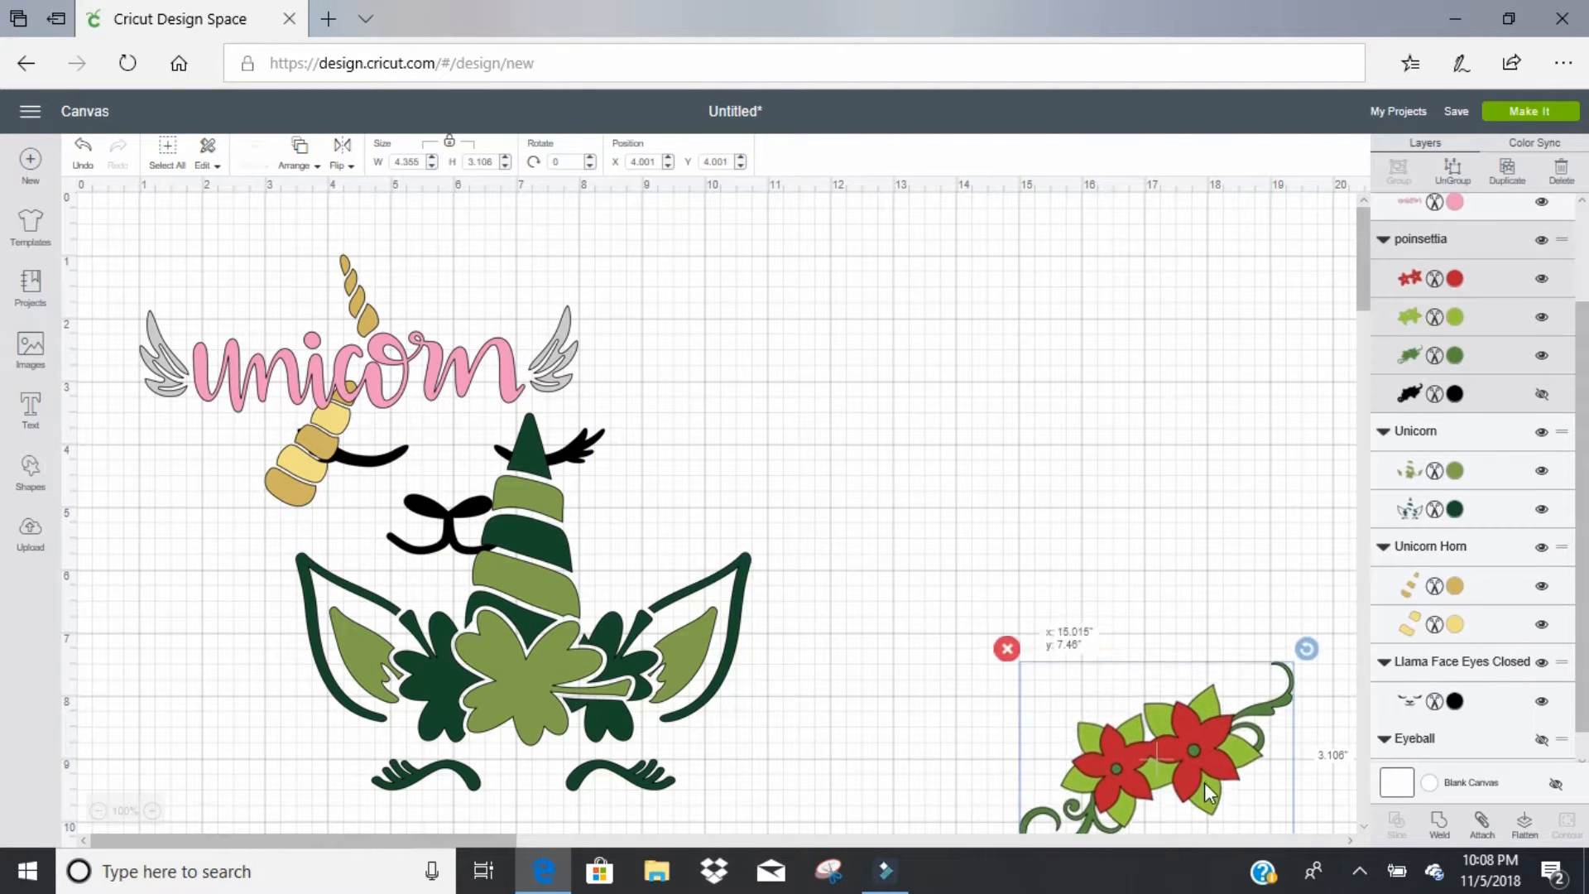
left_click_drag(1198, 722, 1232, 785)
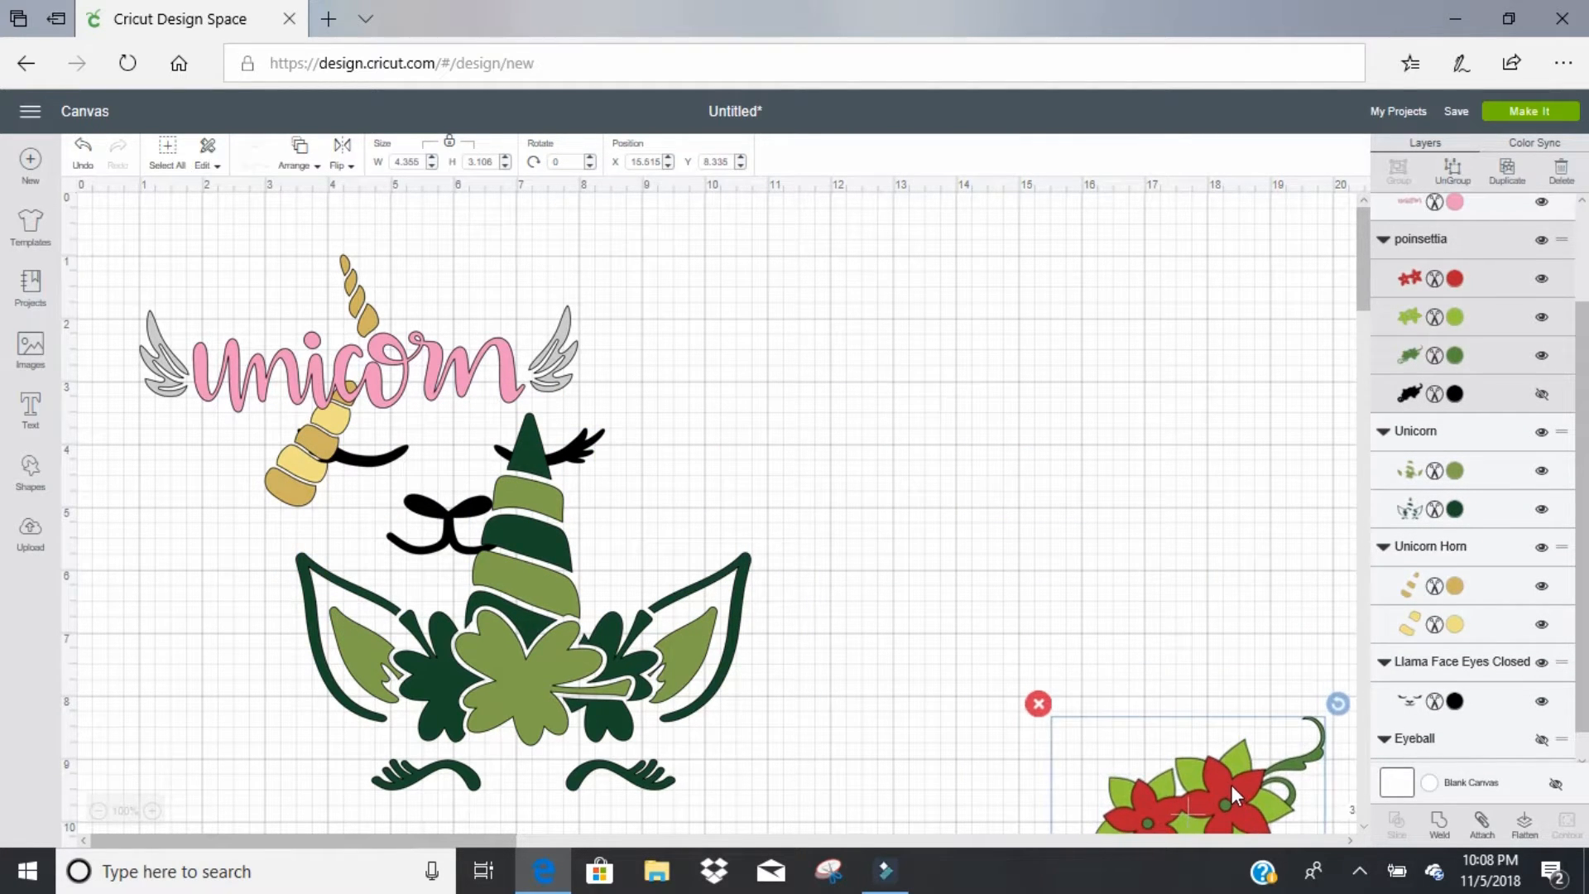
left_click_drag(337, 389, 1035, 783)
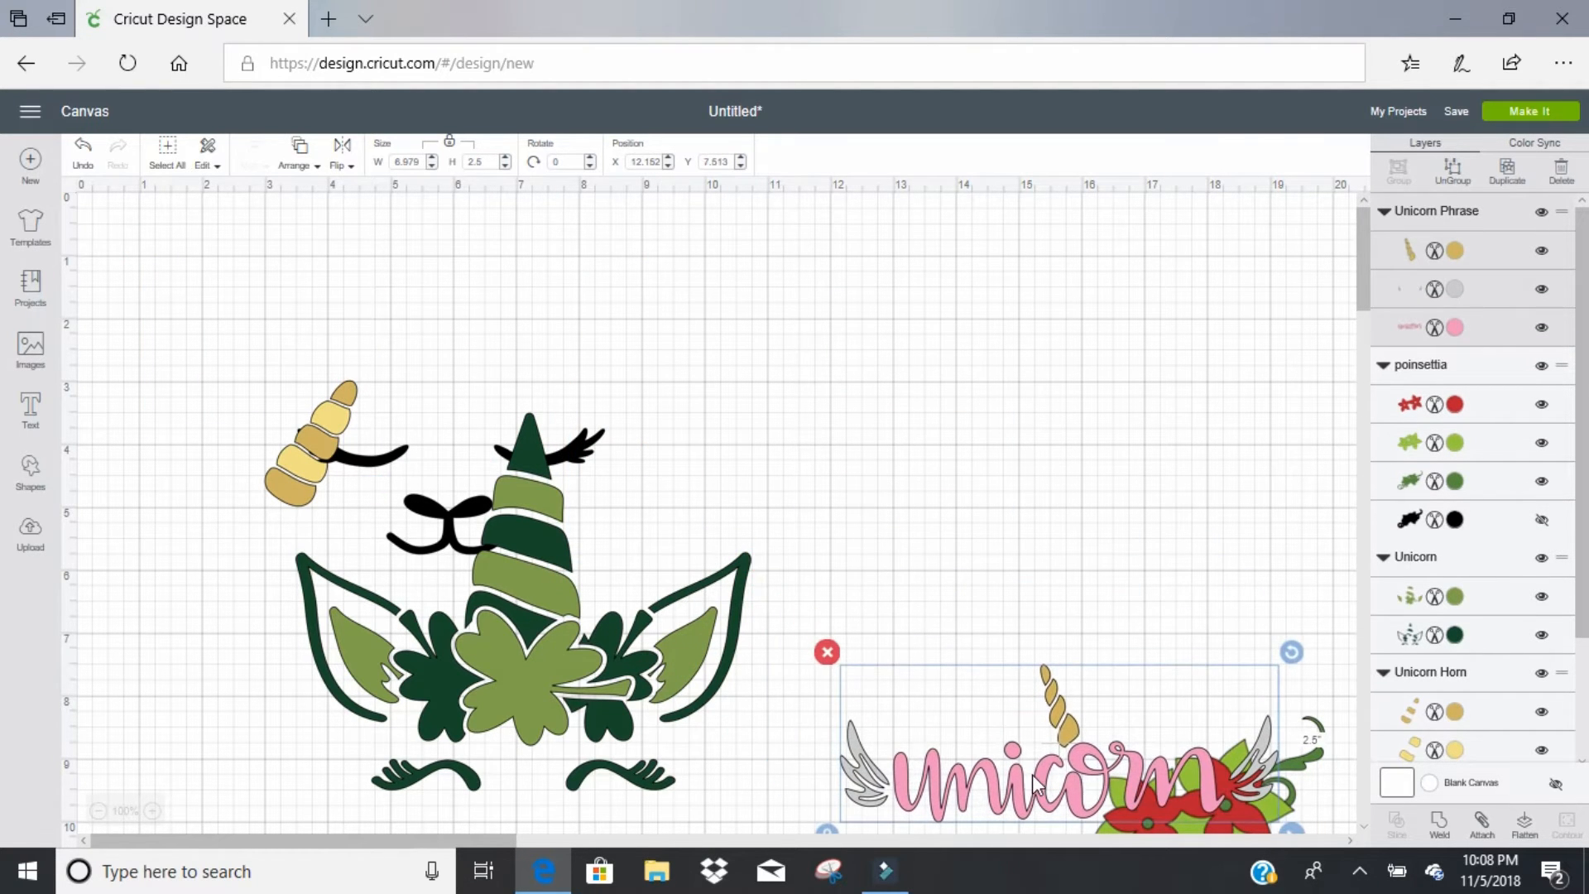
left_click_drag(1066, 725, 1057, 842)
Step: Set the gold horn and llama face aside beside the poinsettias, and place the green unicorn alone at about X 2.33, Y 1 in
left_click_drag(401, 505, 518, 350)
left_click_drag(309, 434, 1228, 807)
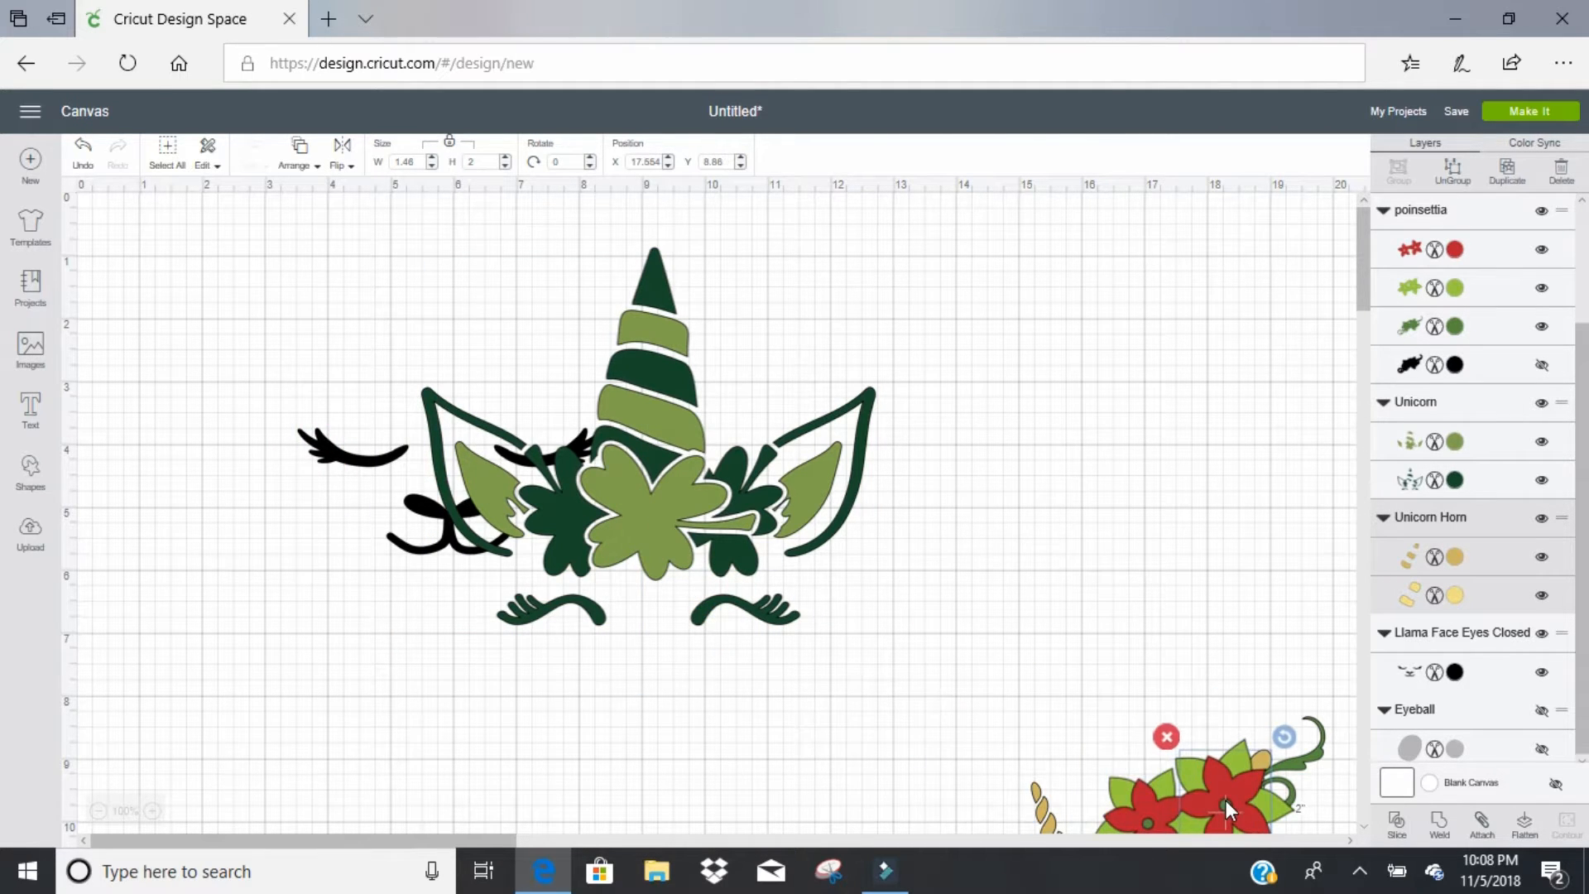
left_click_drag(355, 468, 1091, 815)
left_click_drag(631, 489, 434, 497)
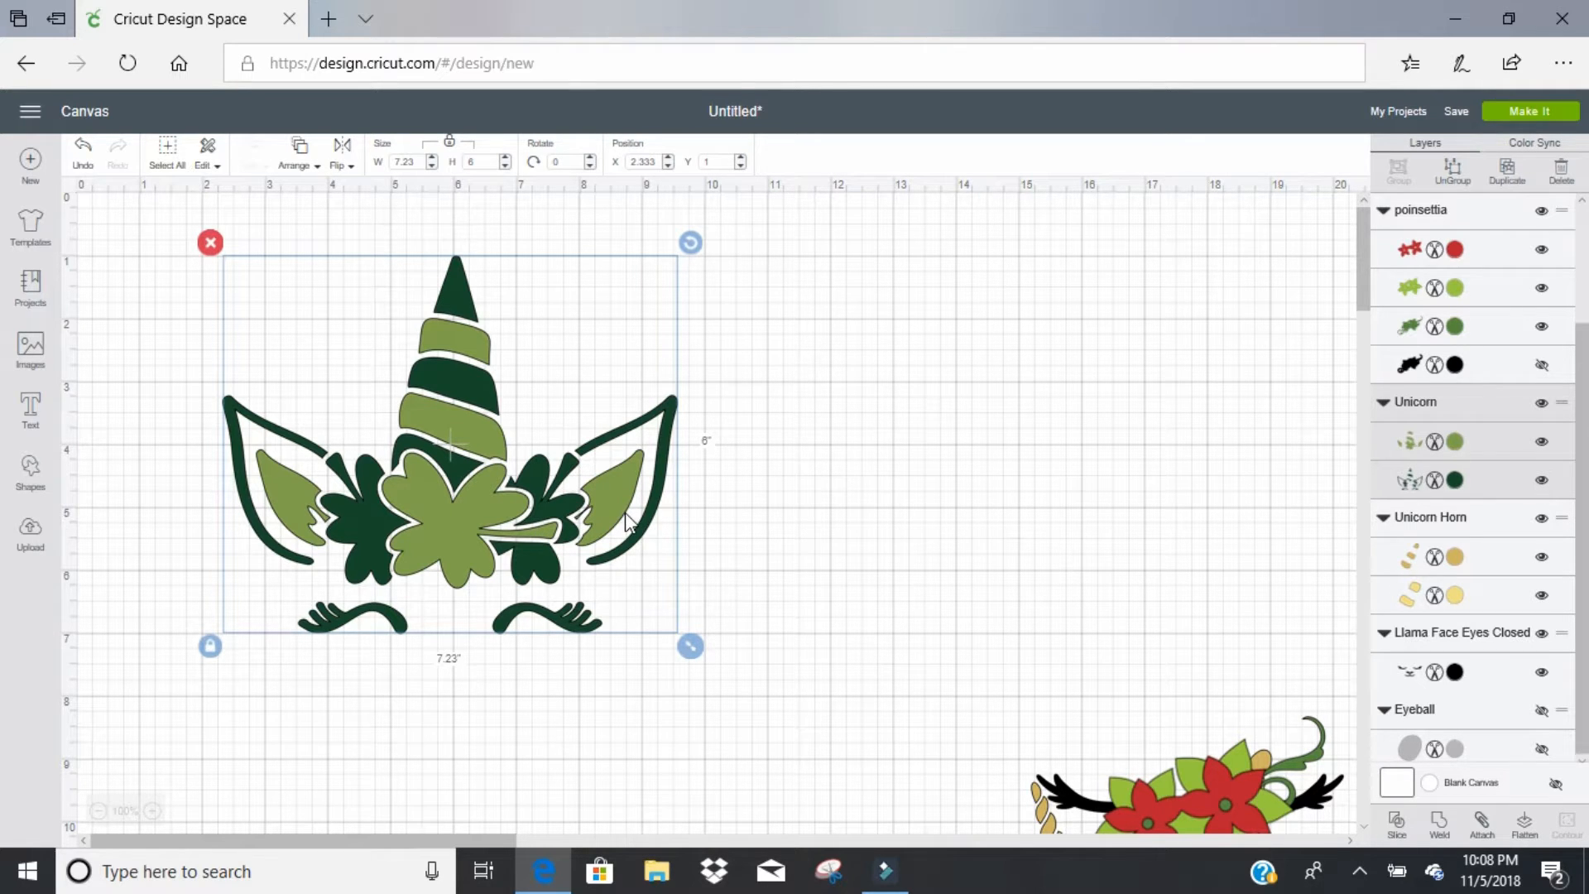
Step: Hide the clover and the two horn band contours in the unicorn's light green layer, keeping only the inner ears
left_click(1488, 453)
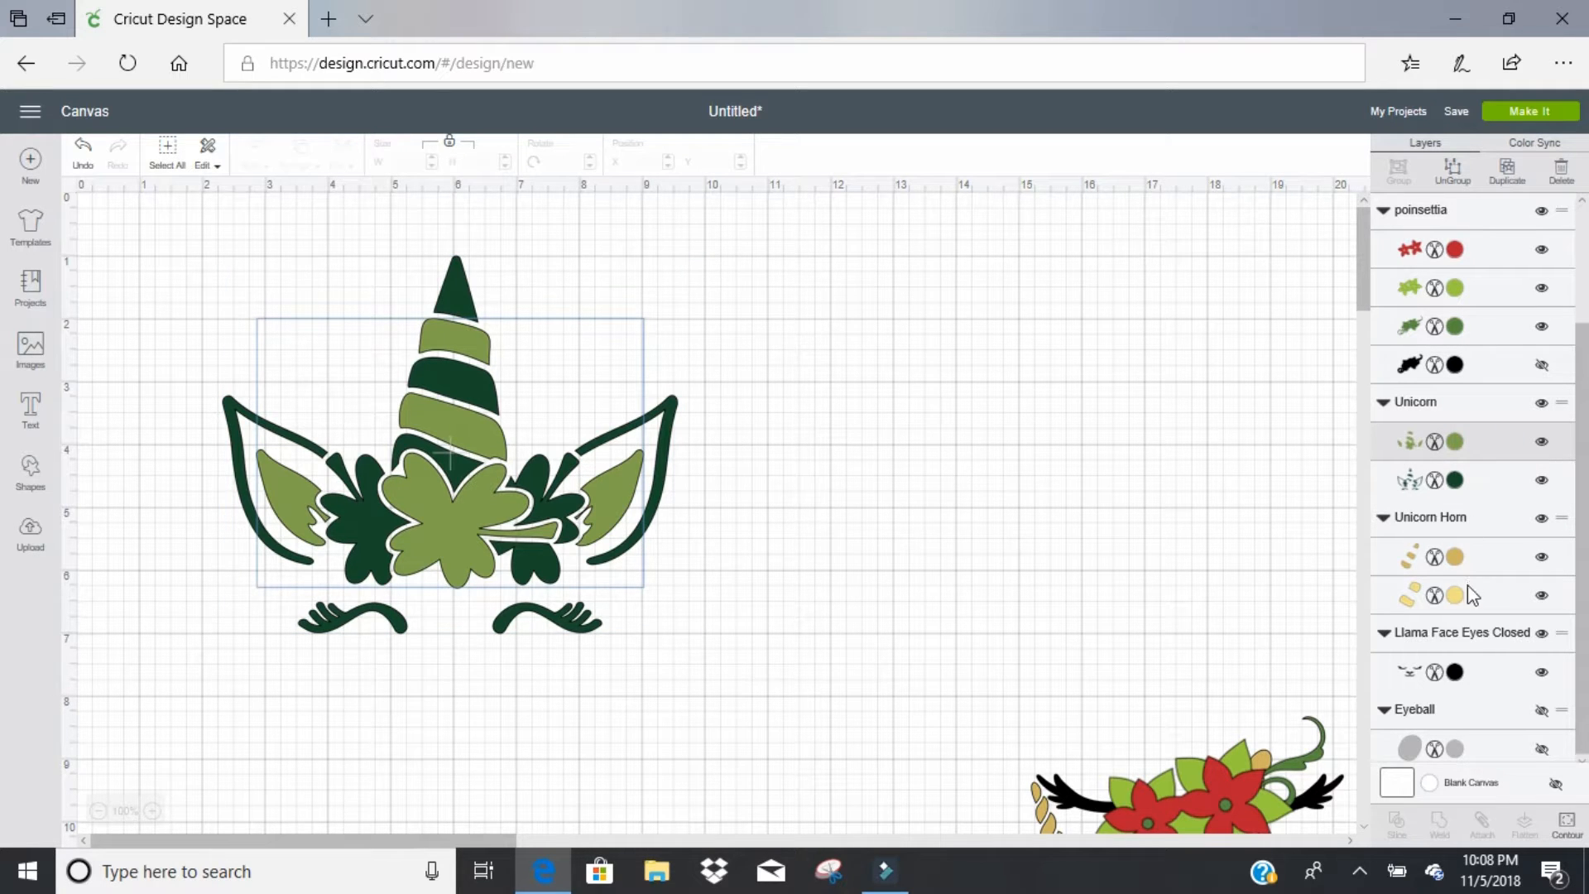
left_click(1564, 832)
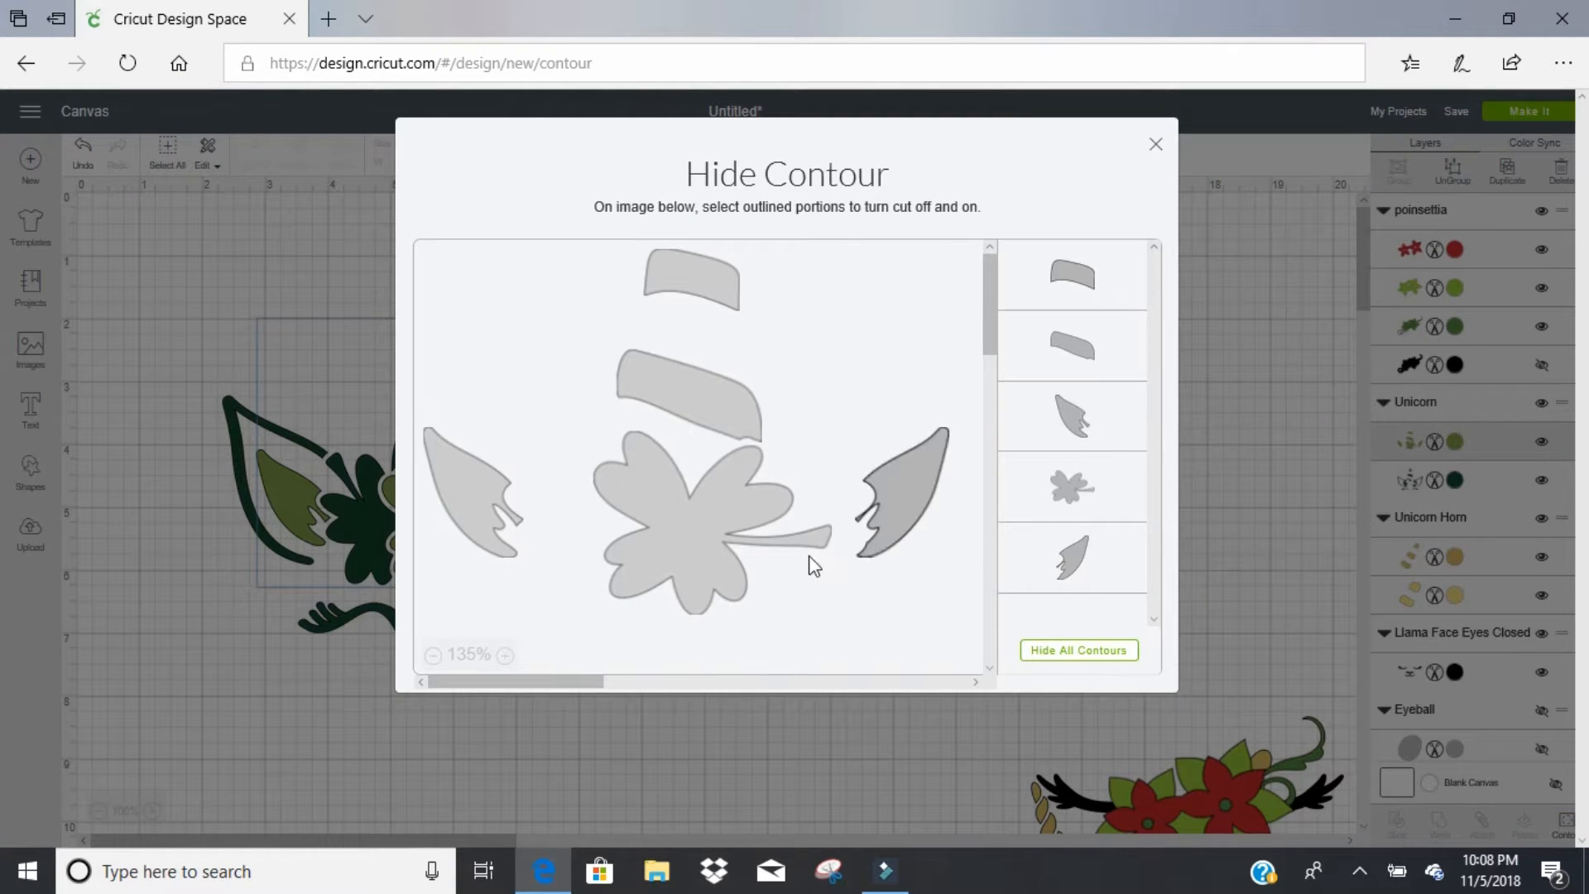
left_click(714, 573)
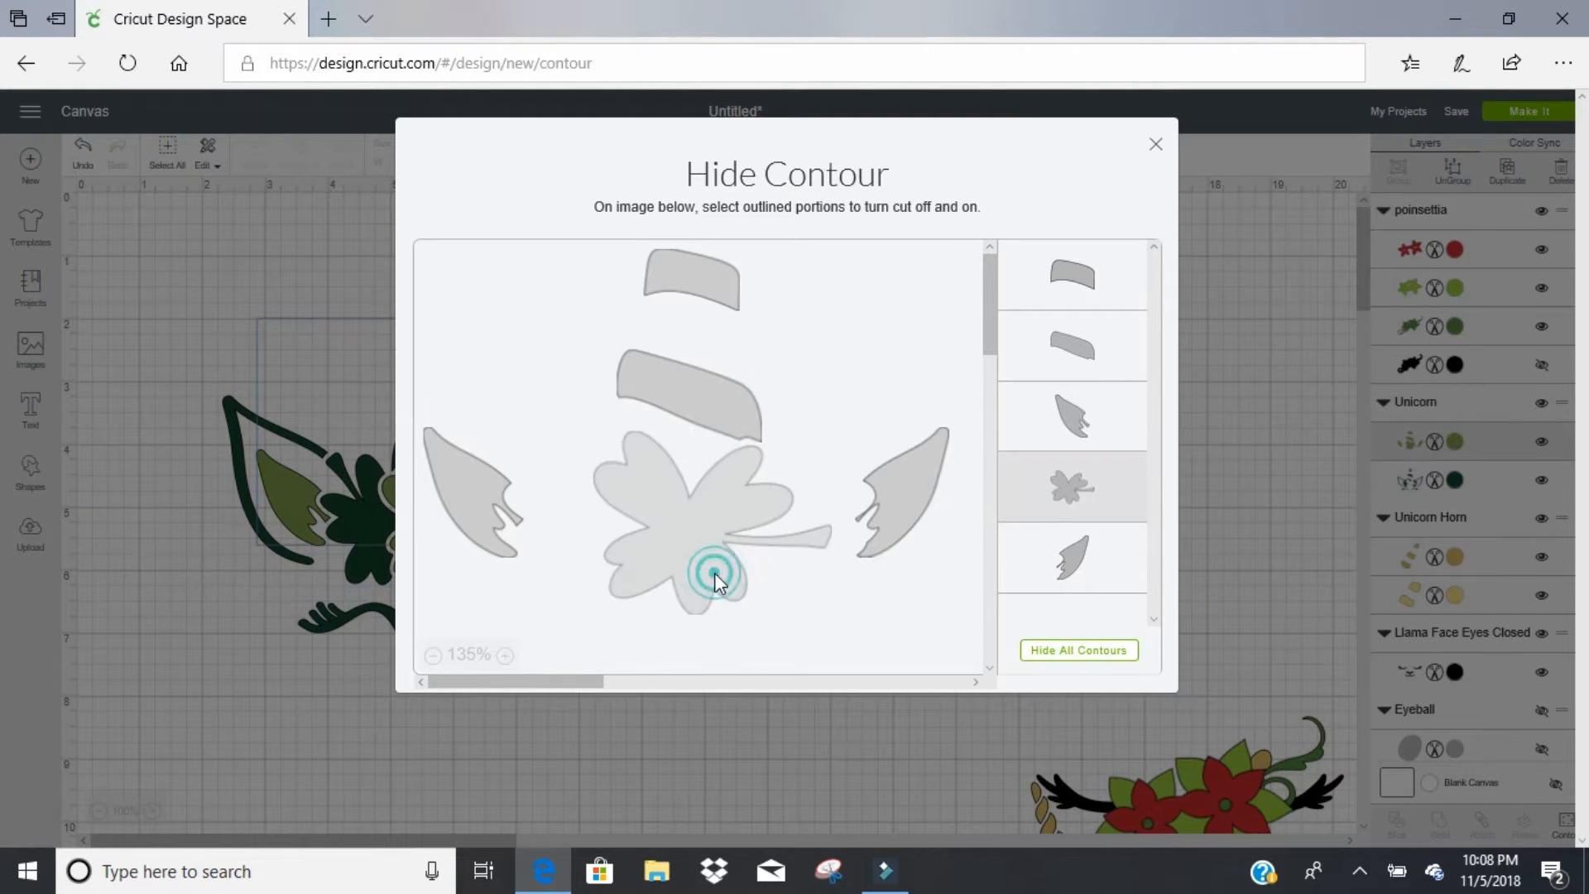
left_click(713, 404)
left_click(717, 276)
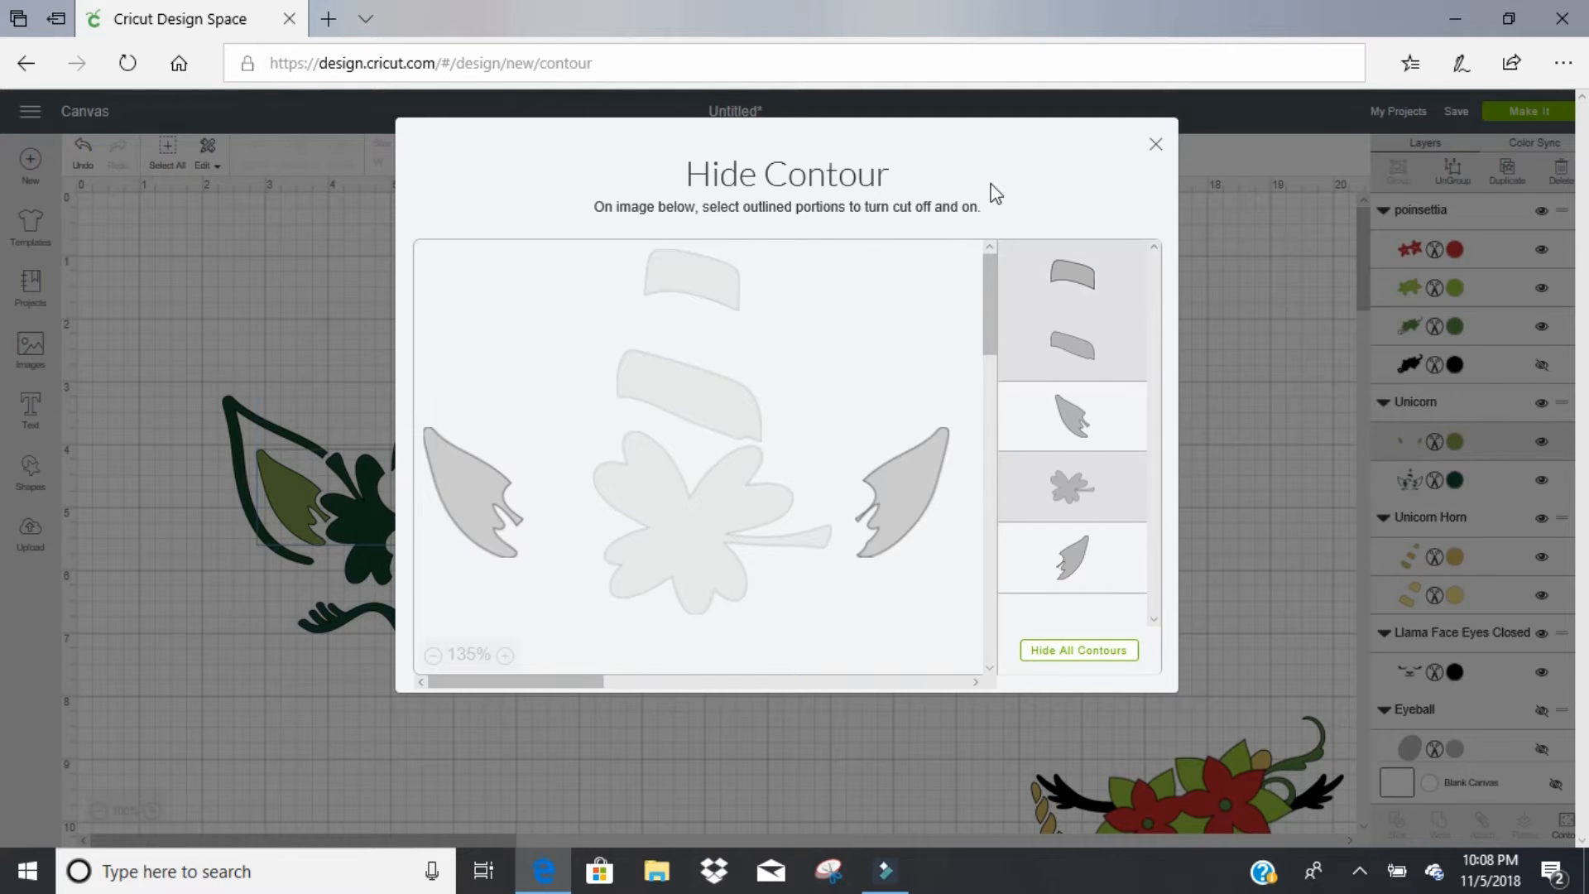
left_click(1156, 144)
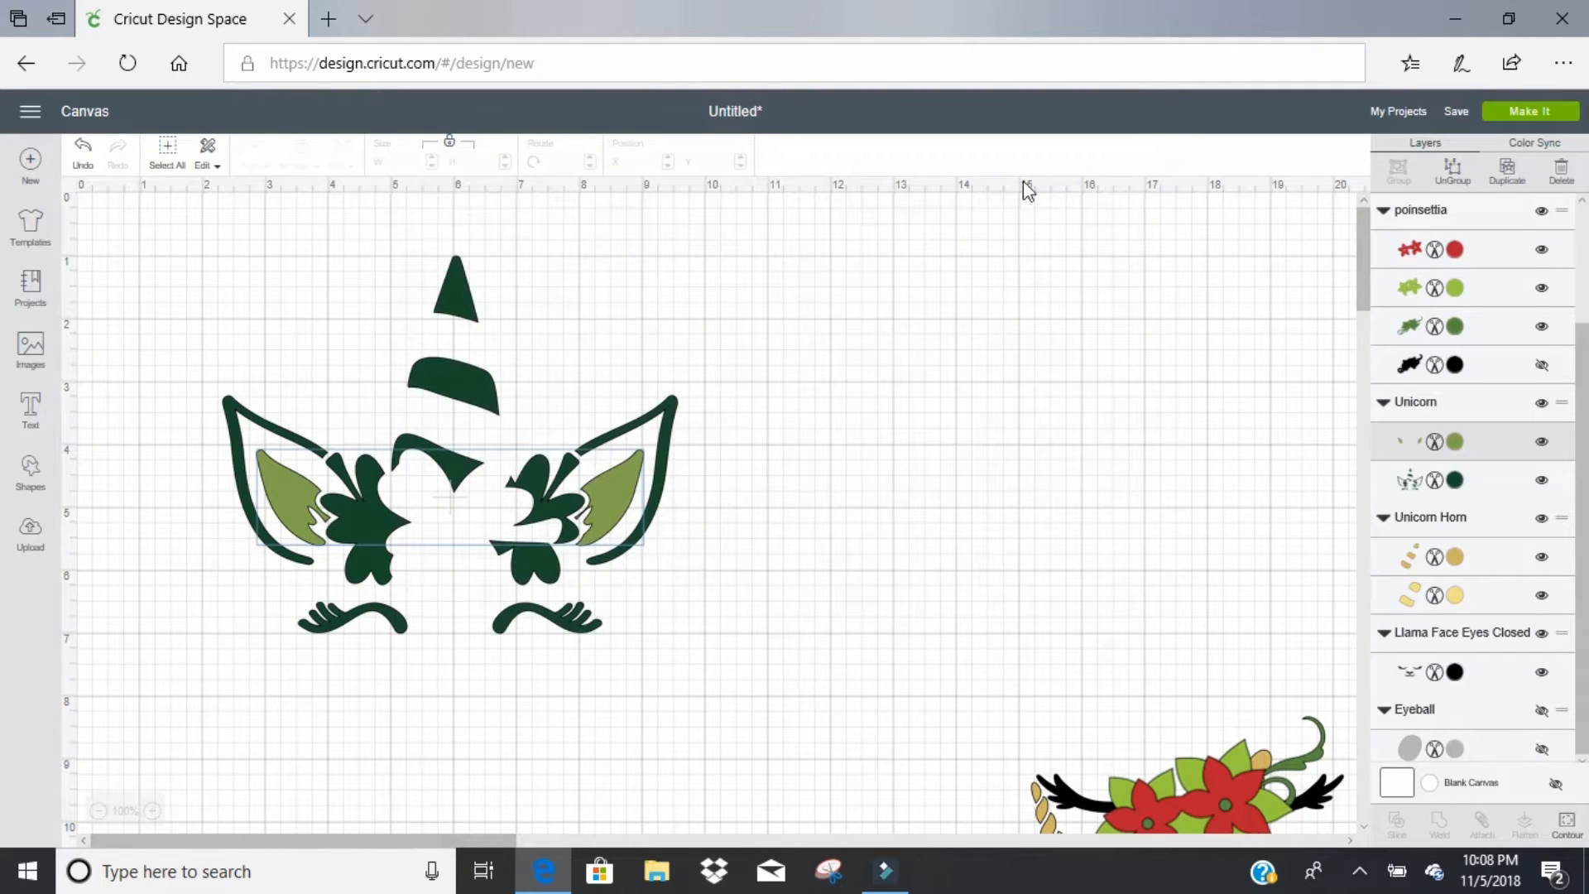
Step: Hide the eyelash and clover contours in the unicorn's dark green layer
left_click(456, 275)
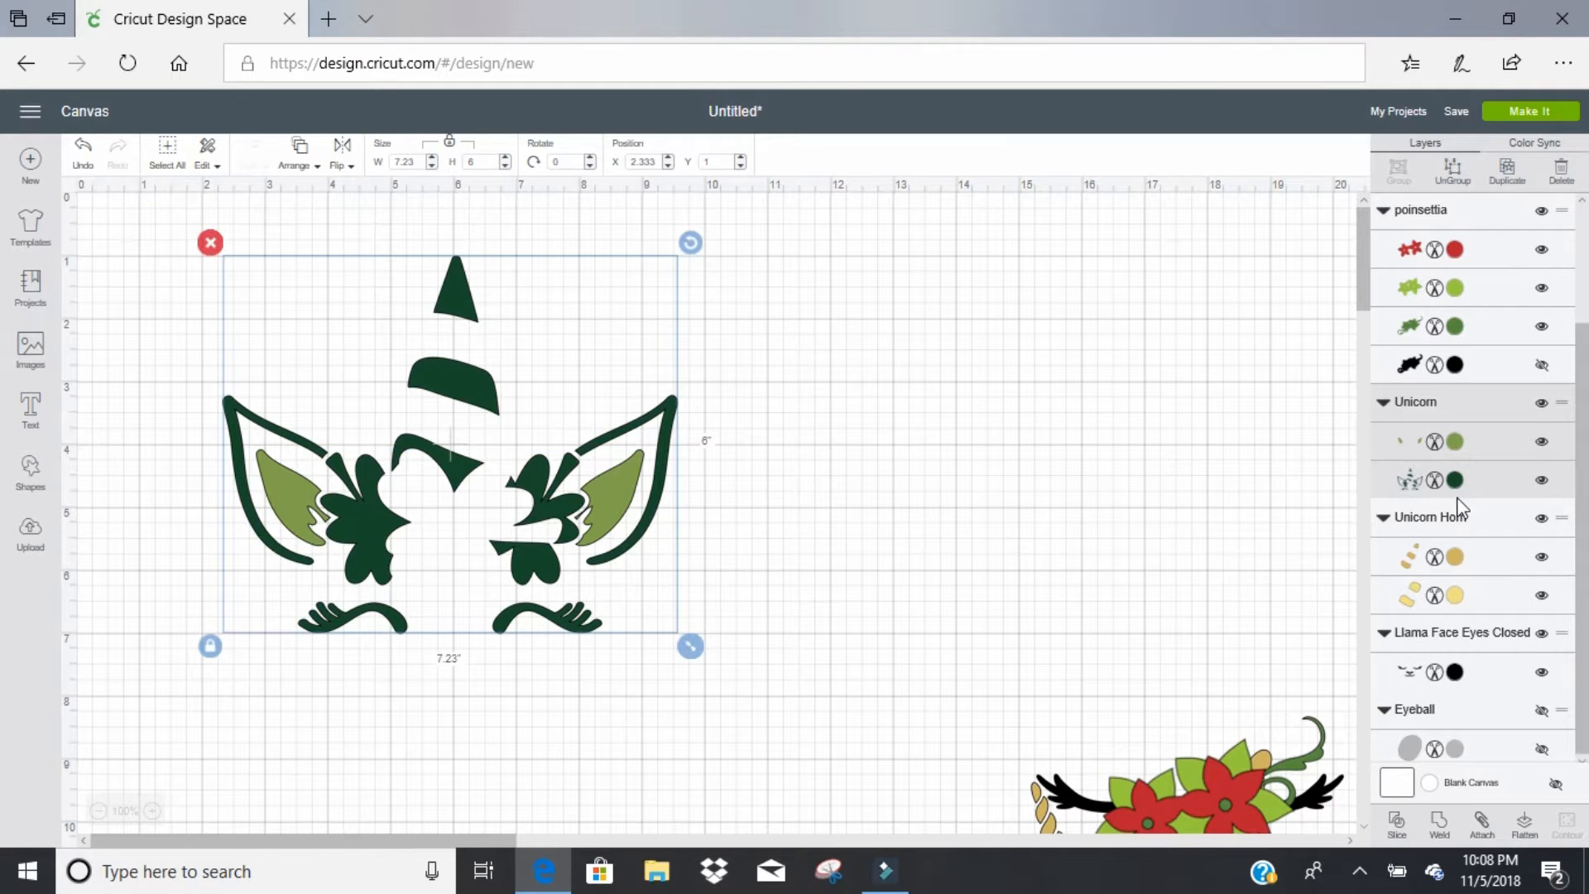
left_click(1484, 476)
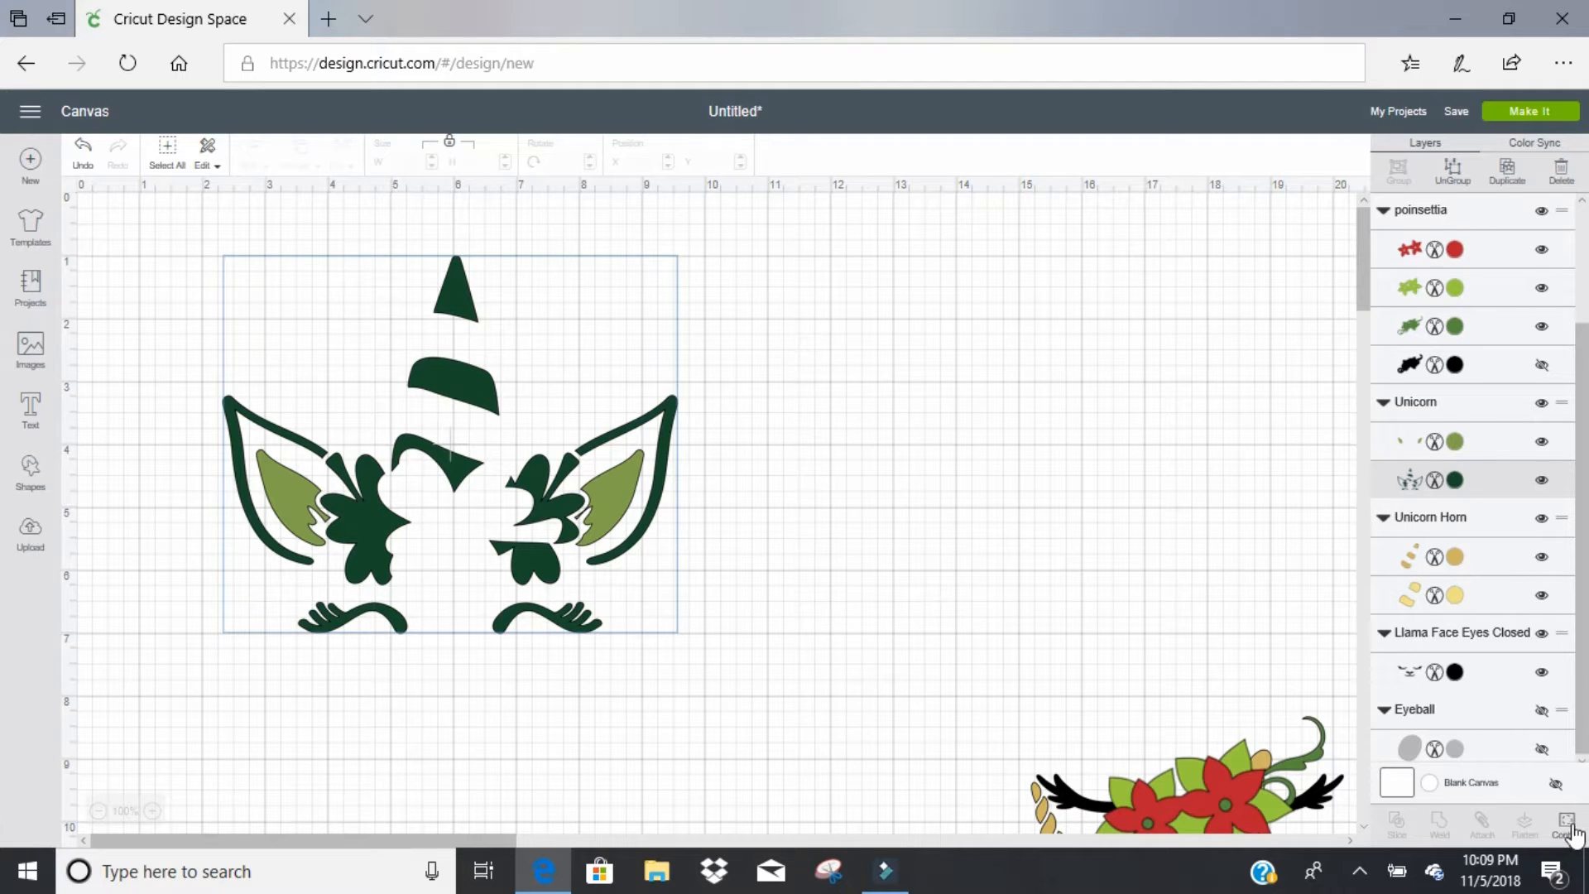
left_click(790, 447)
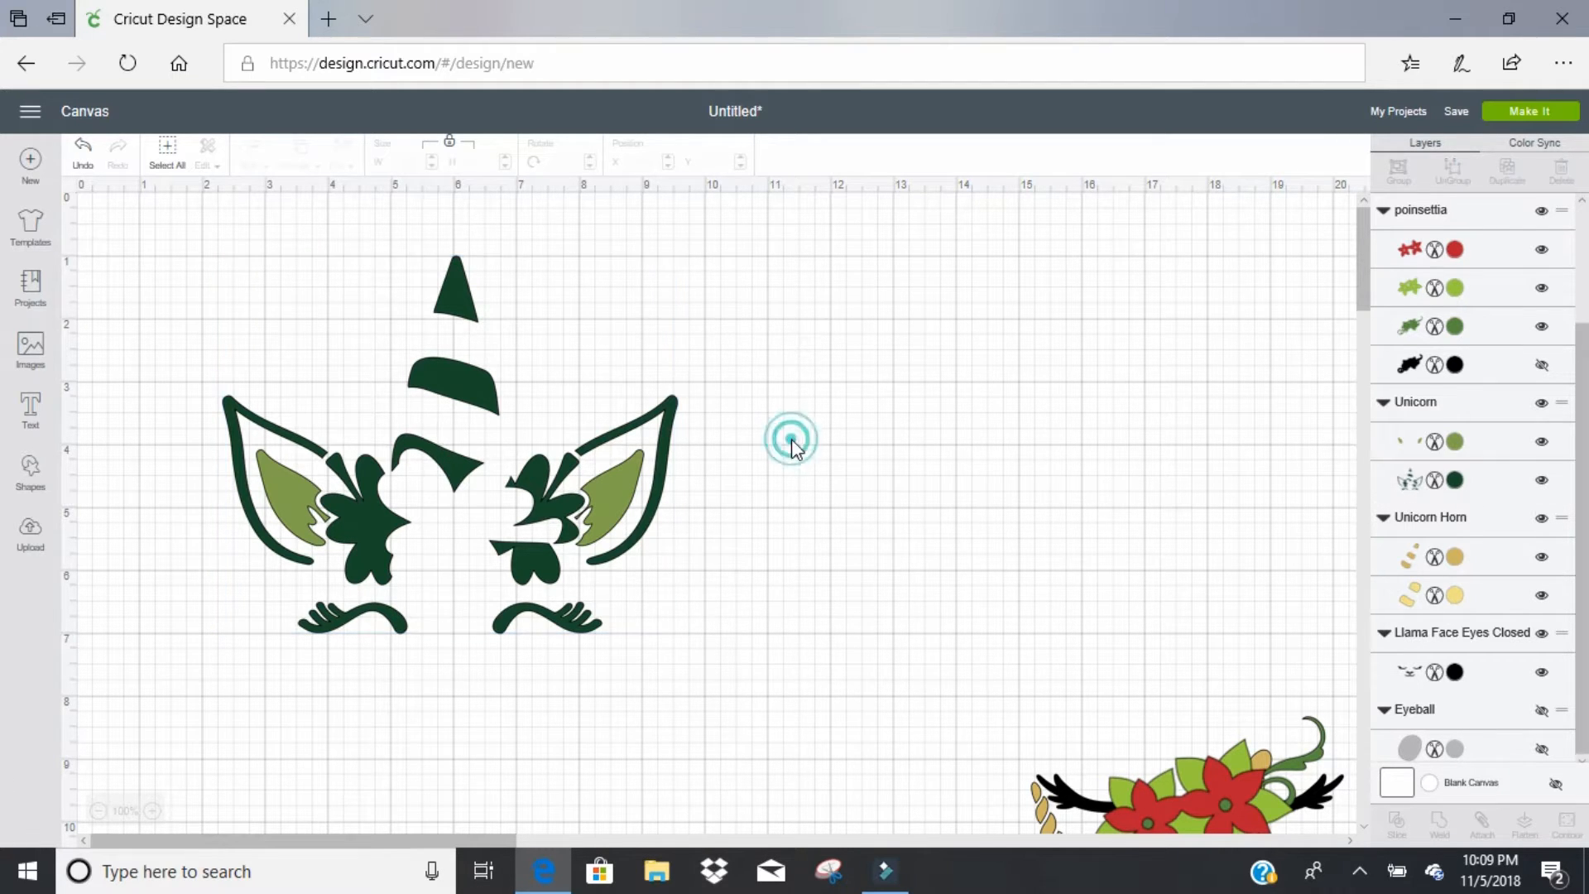
left_click(522, 472)
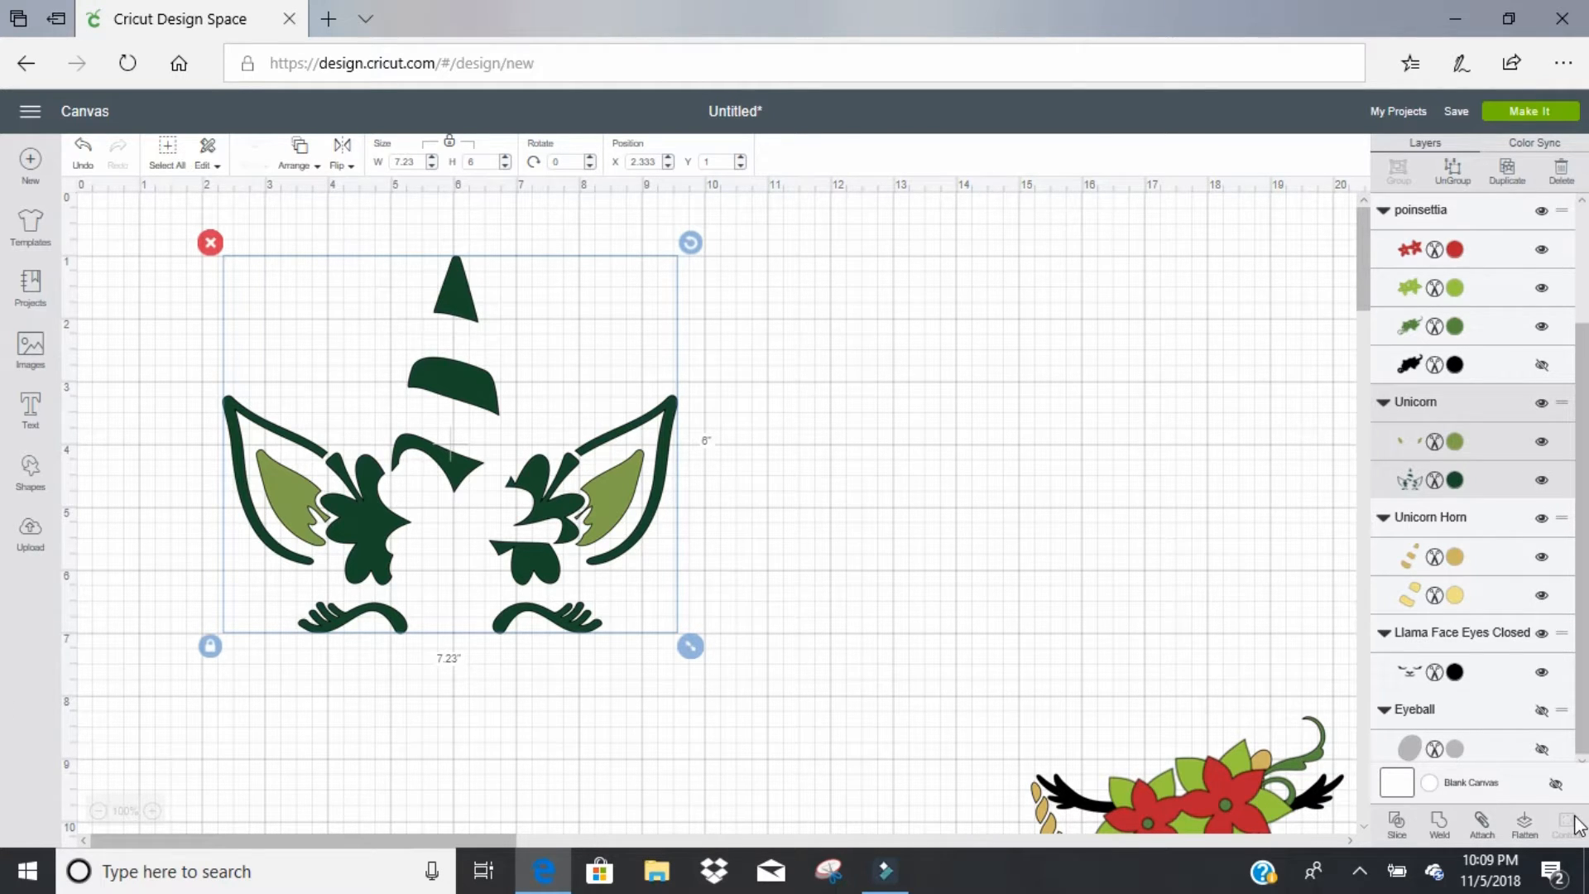
left_click(1498, 495)
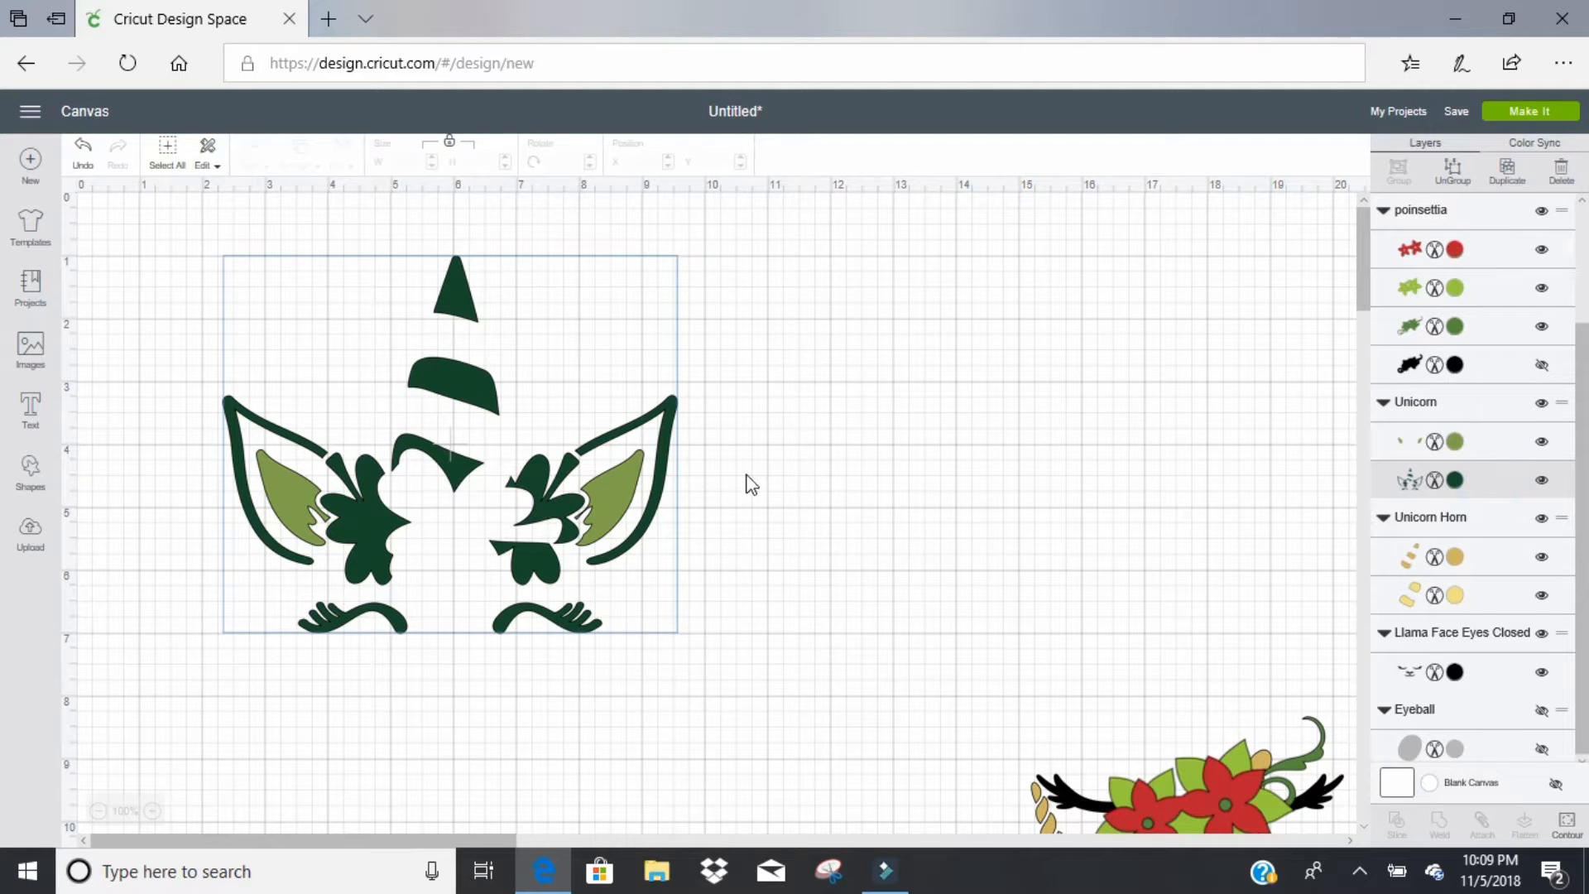
left_click(1567, 824)
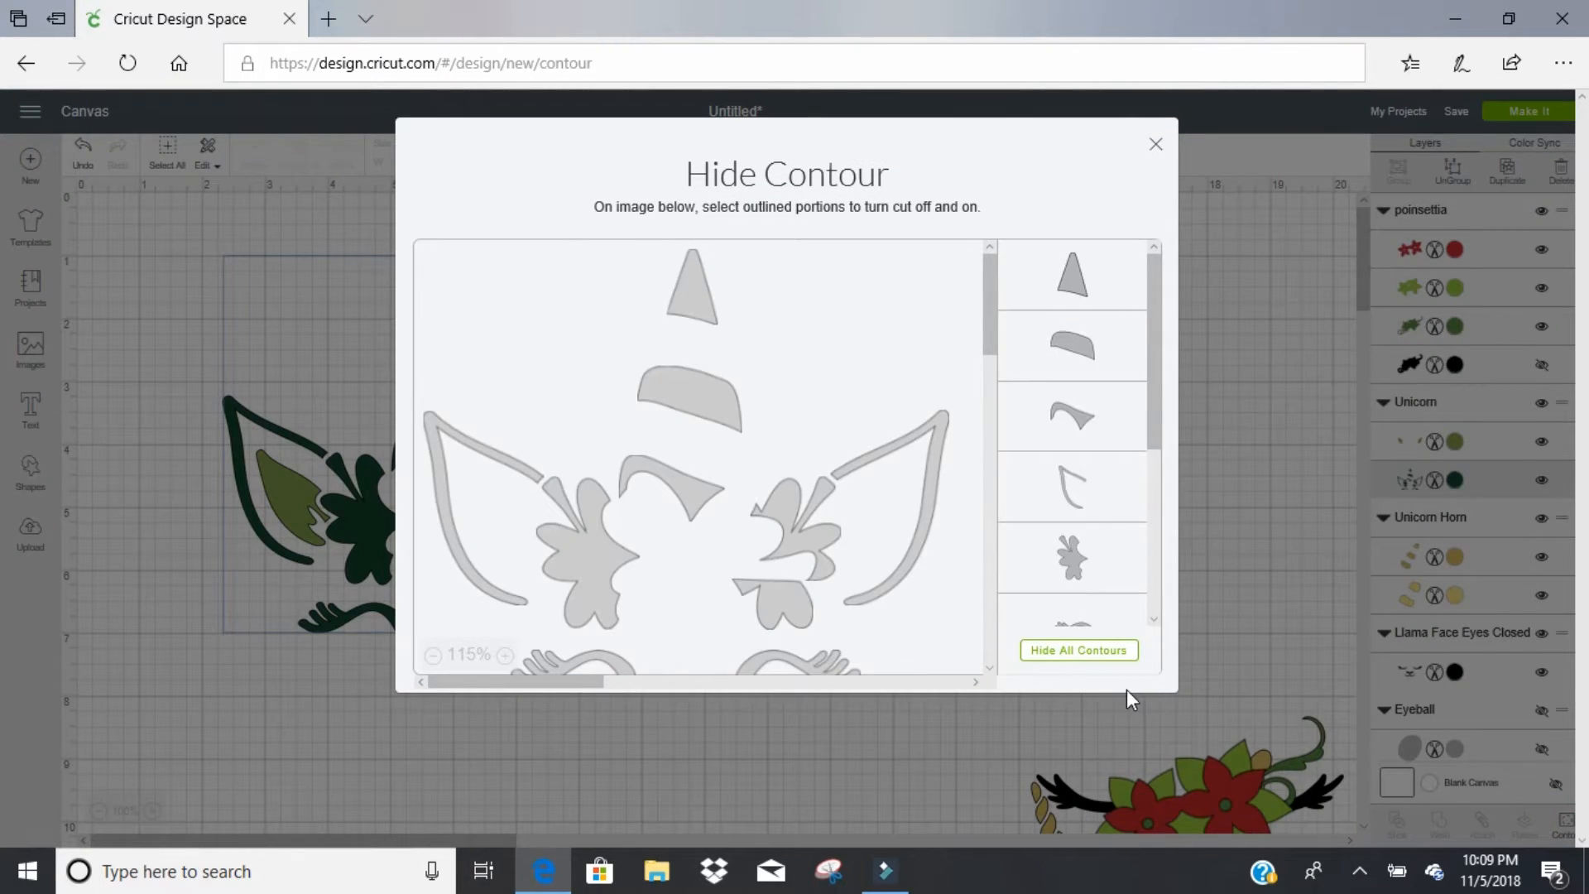
left_click(828, 655)
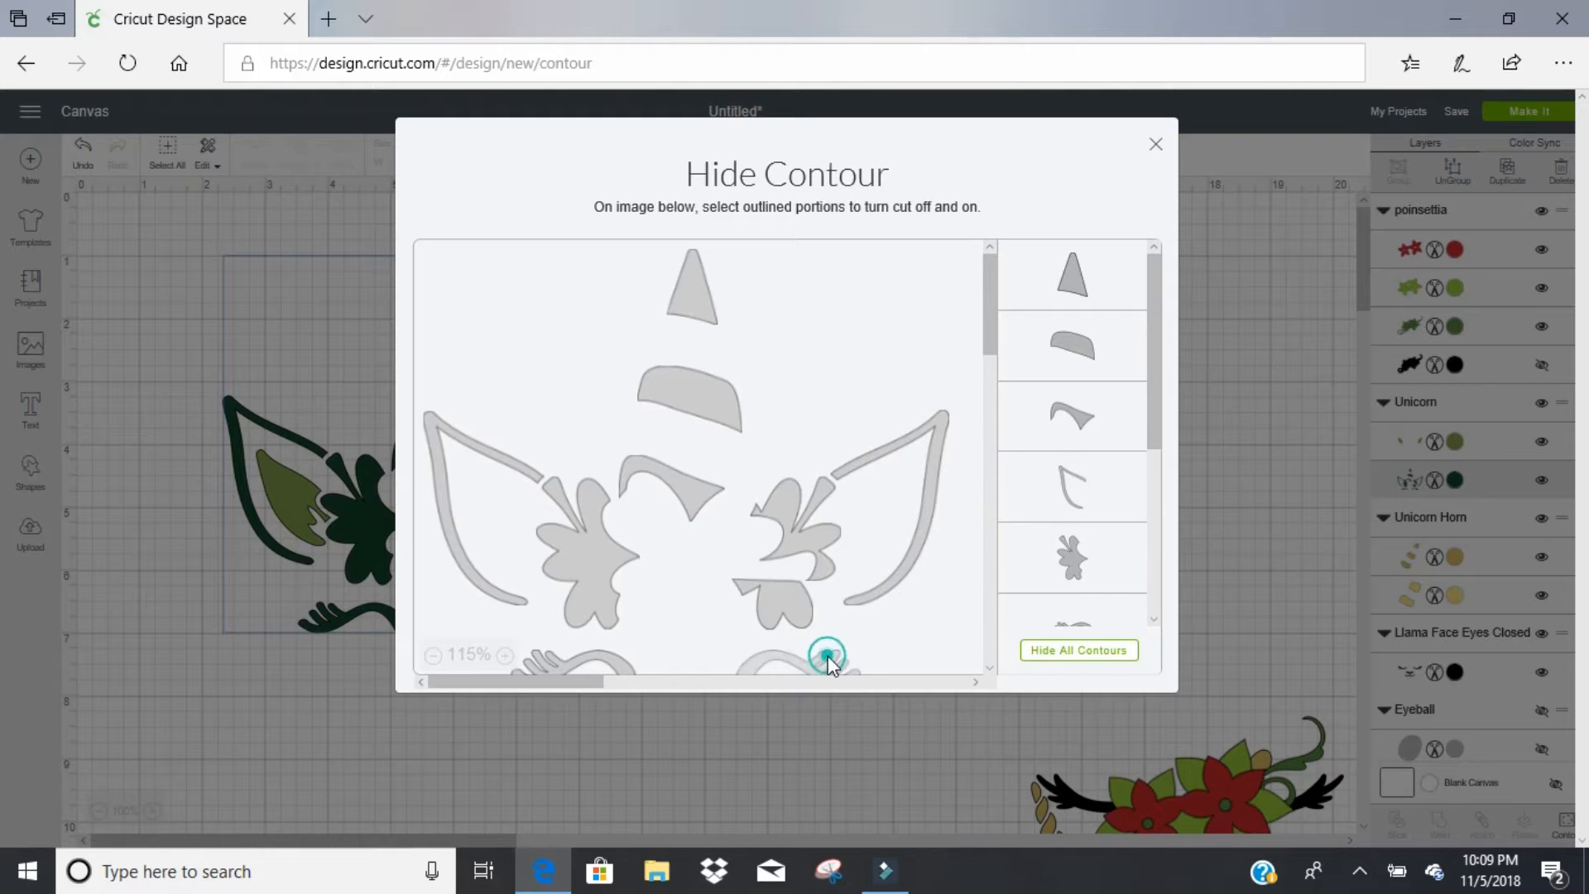
left_click(619, 656)
left_click(589, 569)
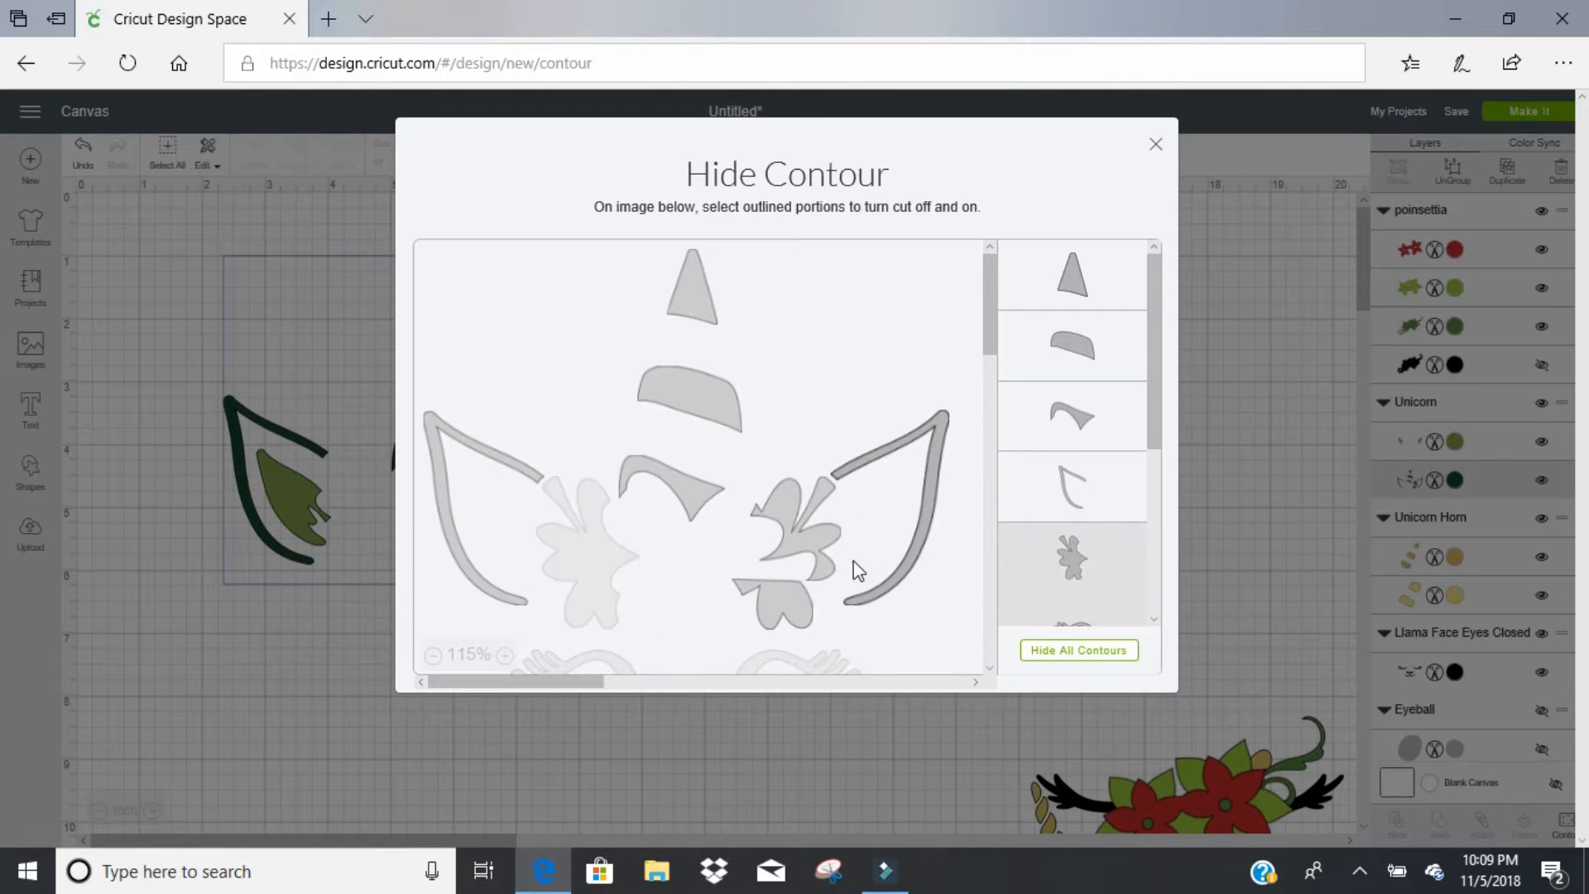
left_click(798, 528)
left_click(800, 604)
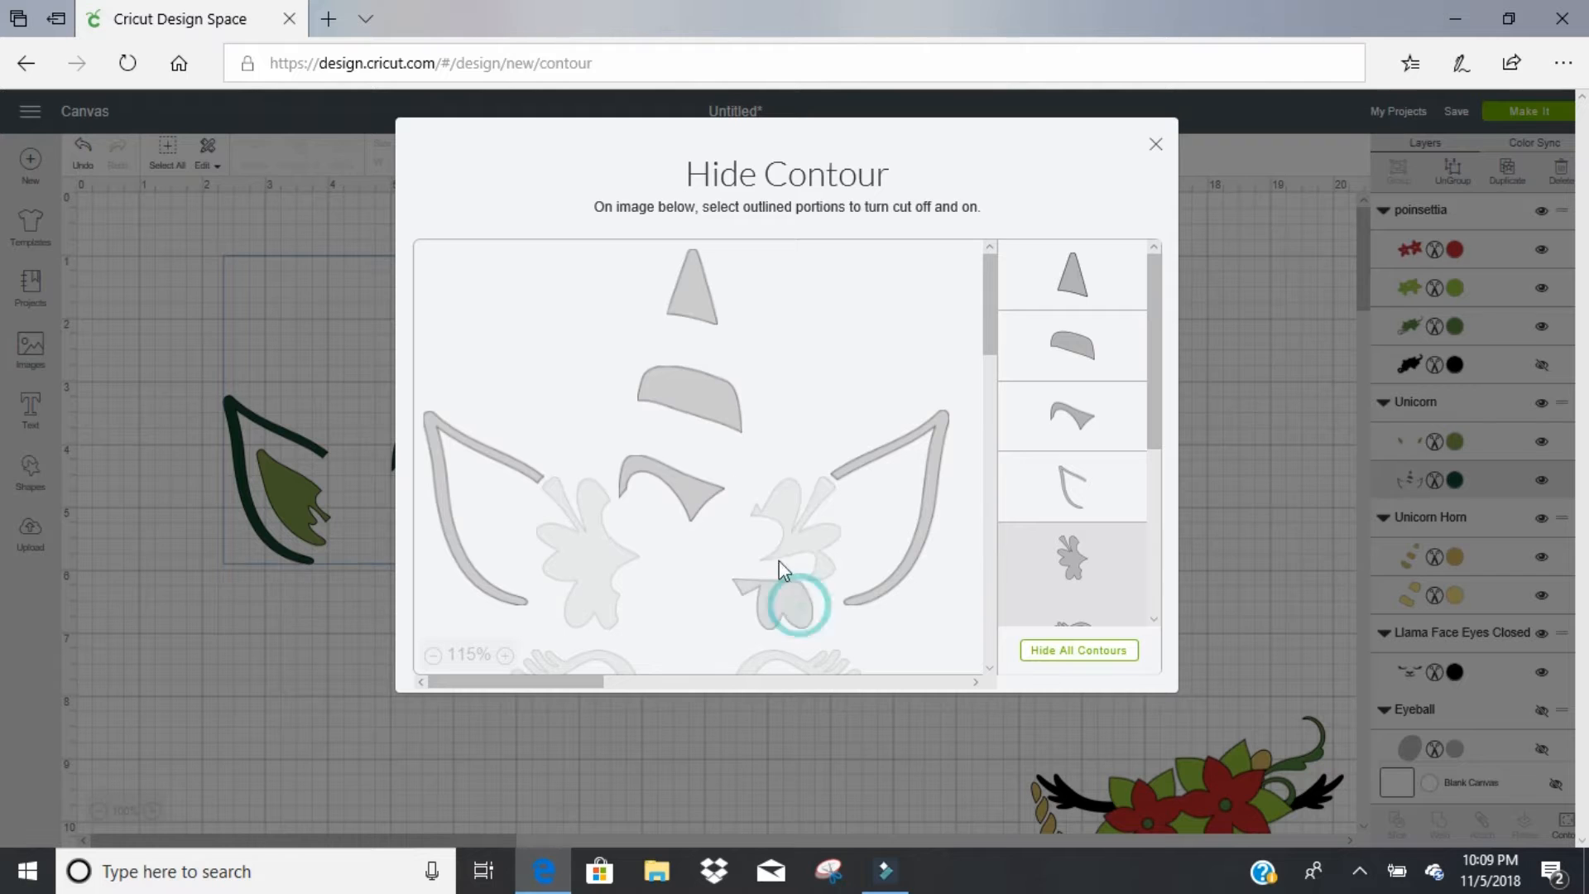
Step: Hide the three remaining horn contours in the dark green layer, keeping only the ear outlines
left_click(684, 481)
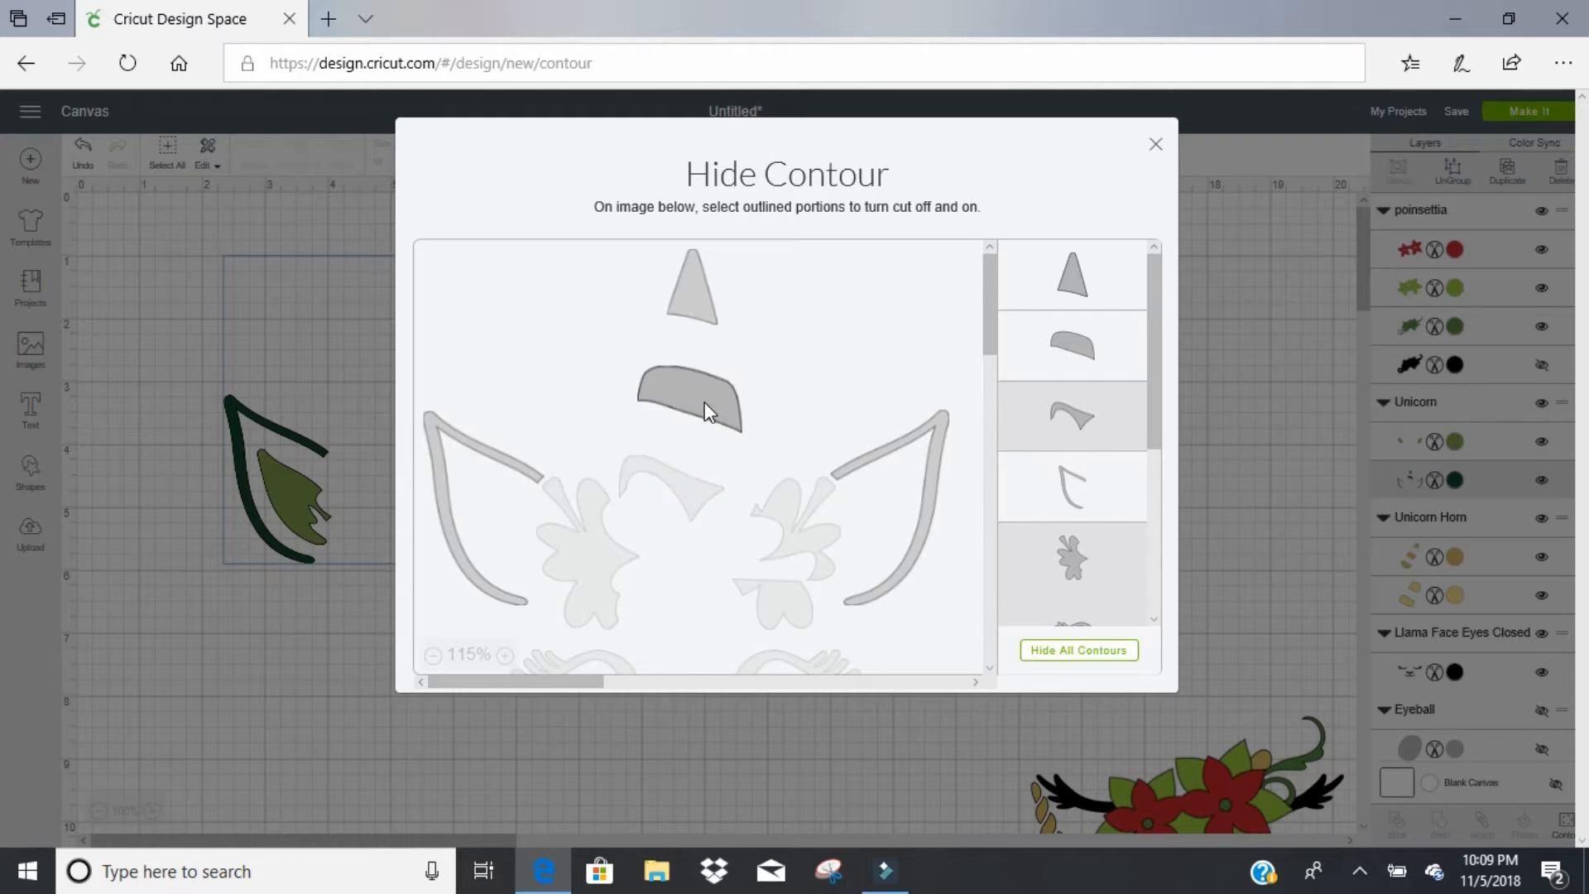
left_click(705, 408)
left_click(697, 271)
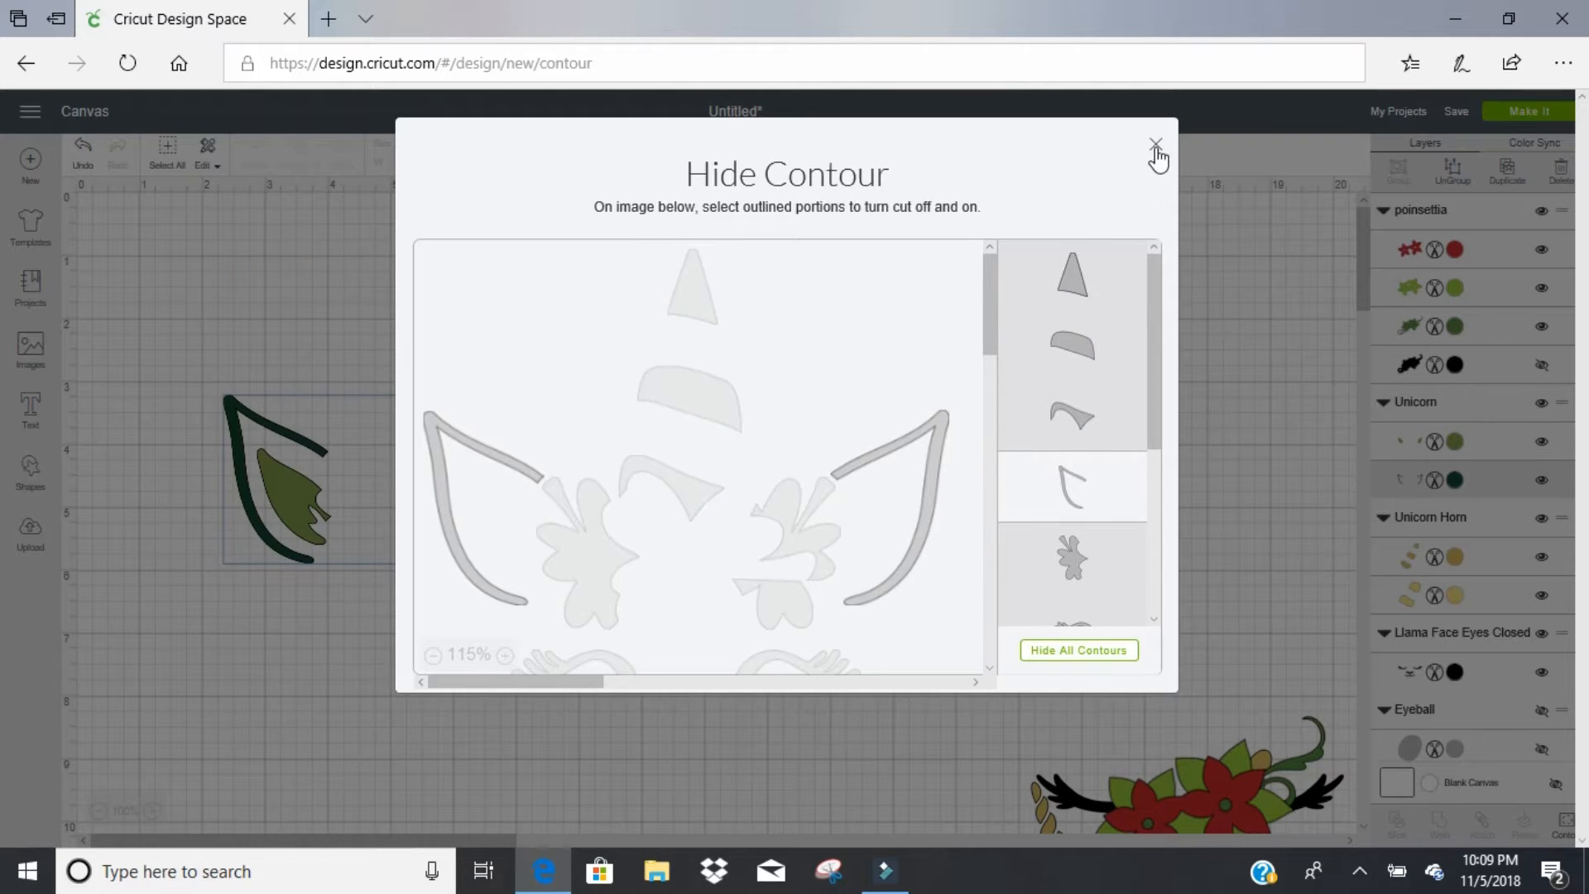
left_click(1157, 148)
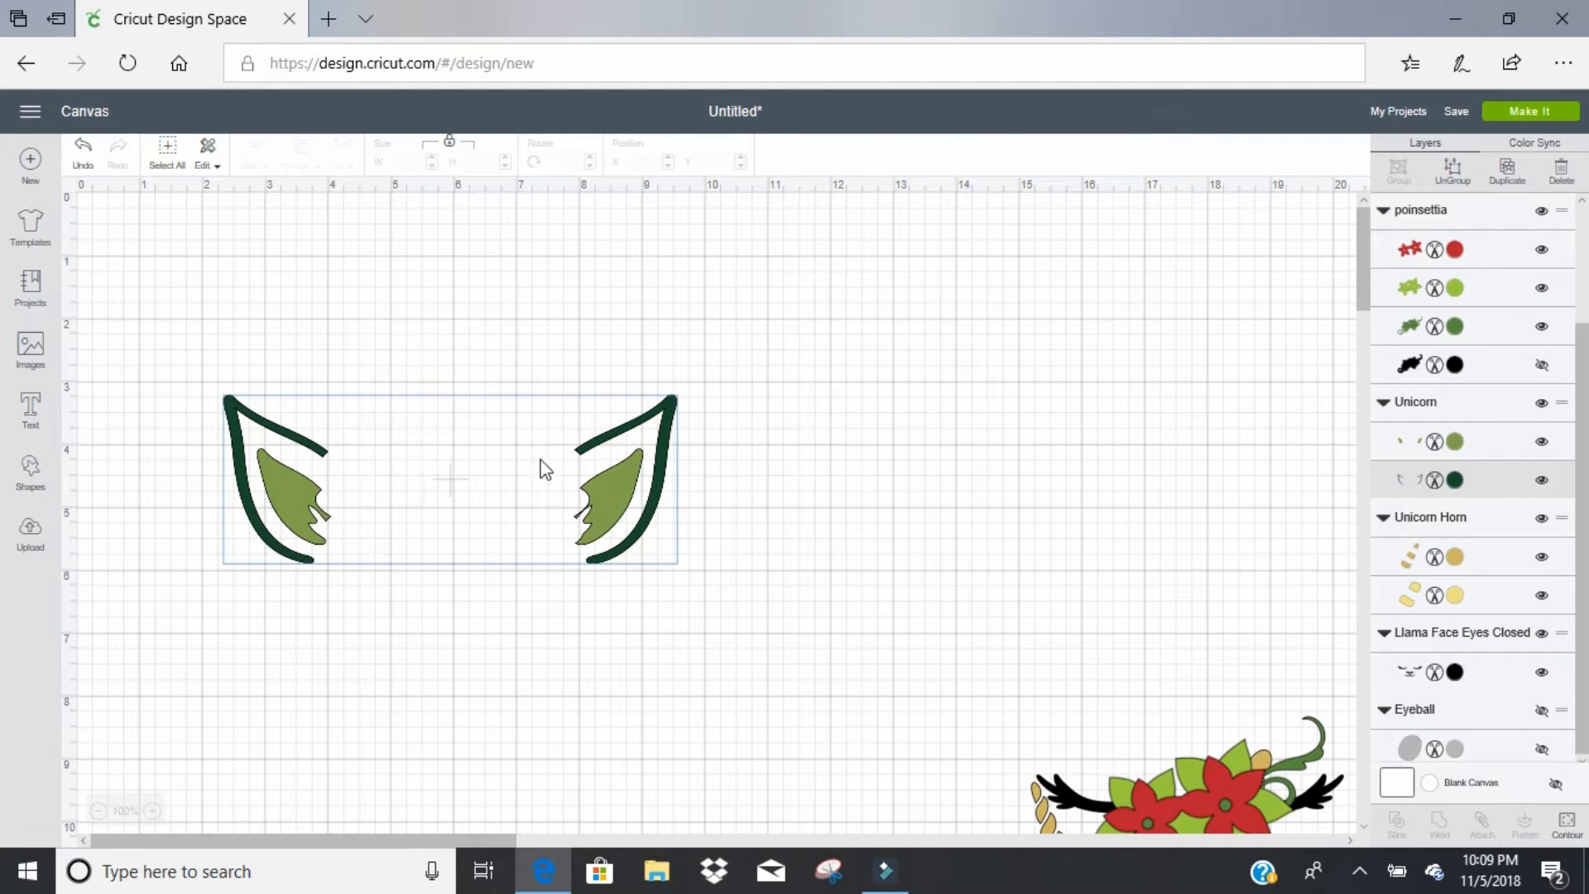
Step: Move the ears and poinsettias into open space, and place the llama face beneath the ears at about X 5.5, Y 7.2 in
left_click_drag(662, 489, 783, 534)
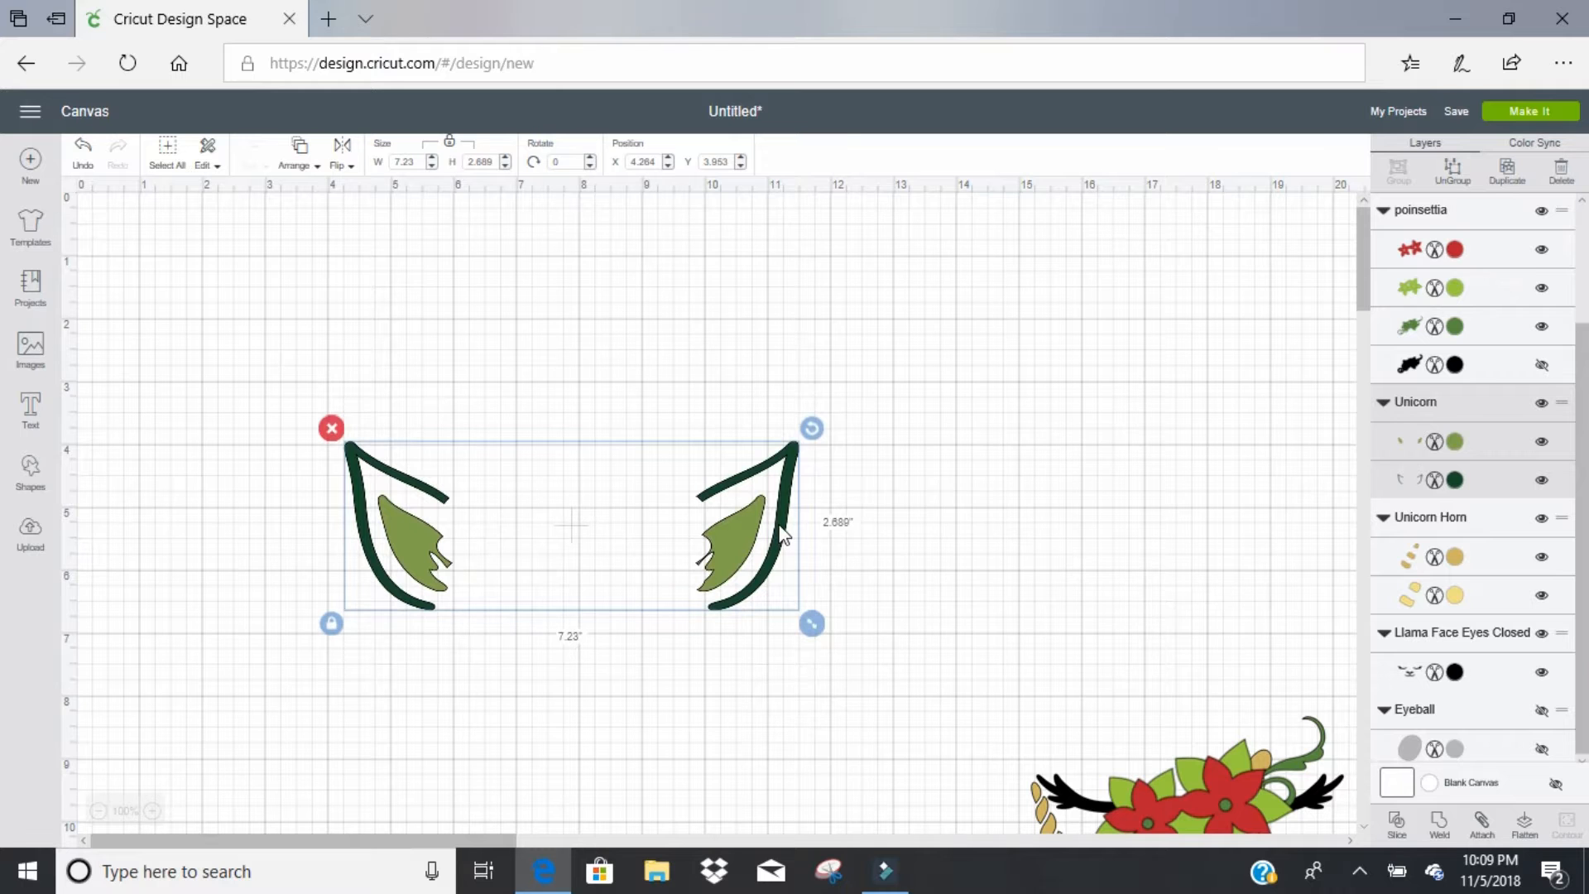
left_click_drag(1085, 811, 1121, 483)
left_click_drag(1078, 810, 462, 676)
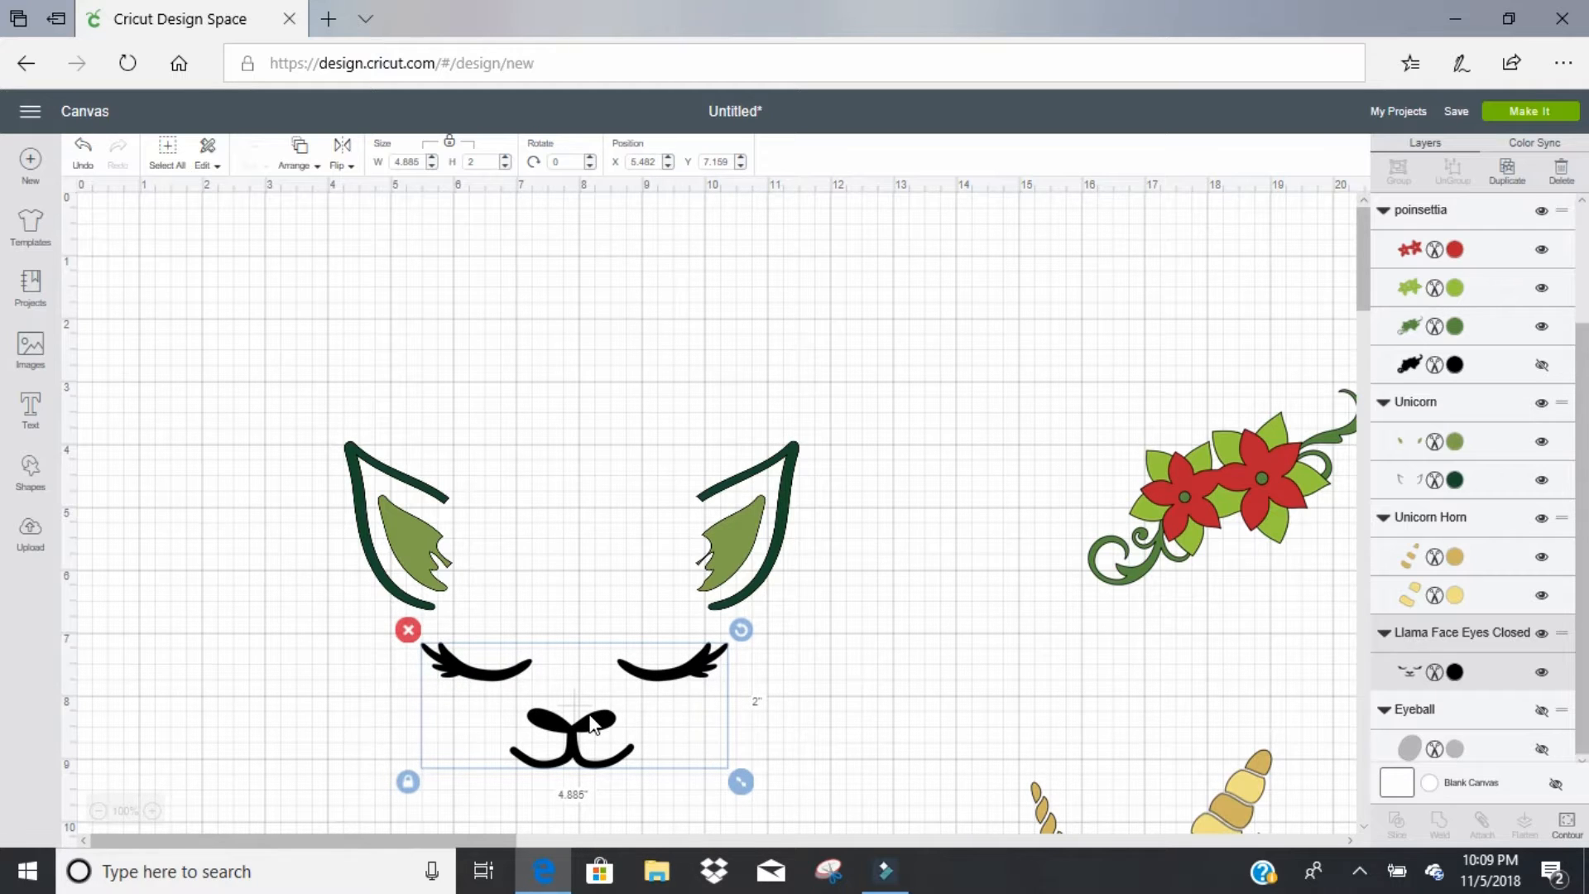
left_click_drag(592, 725, 593, 720)
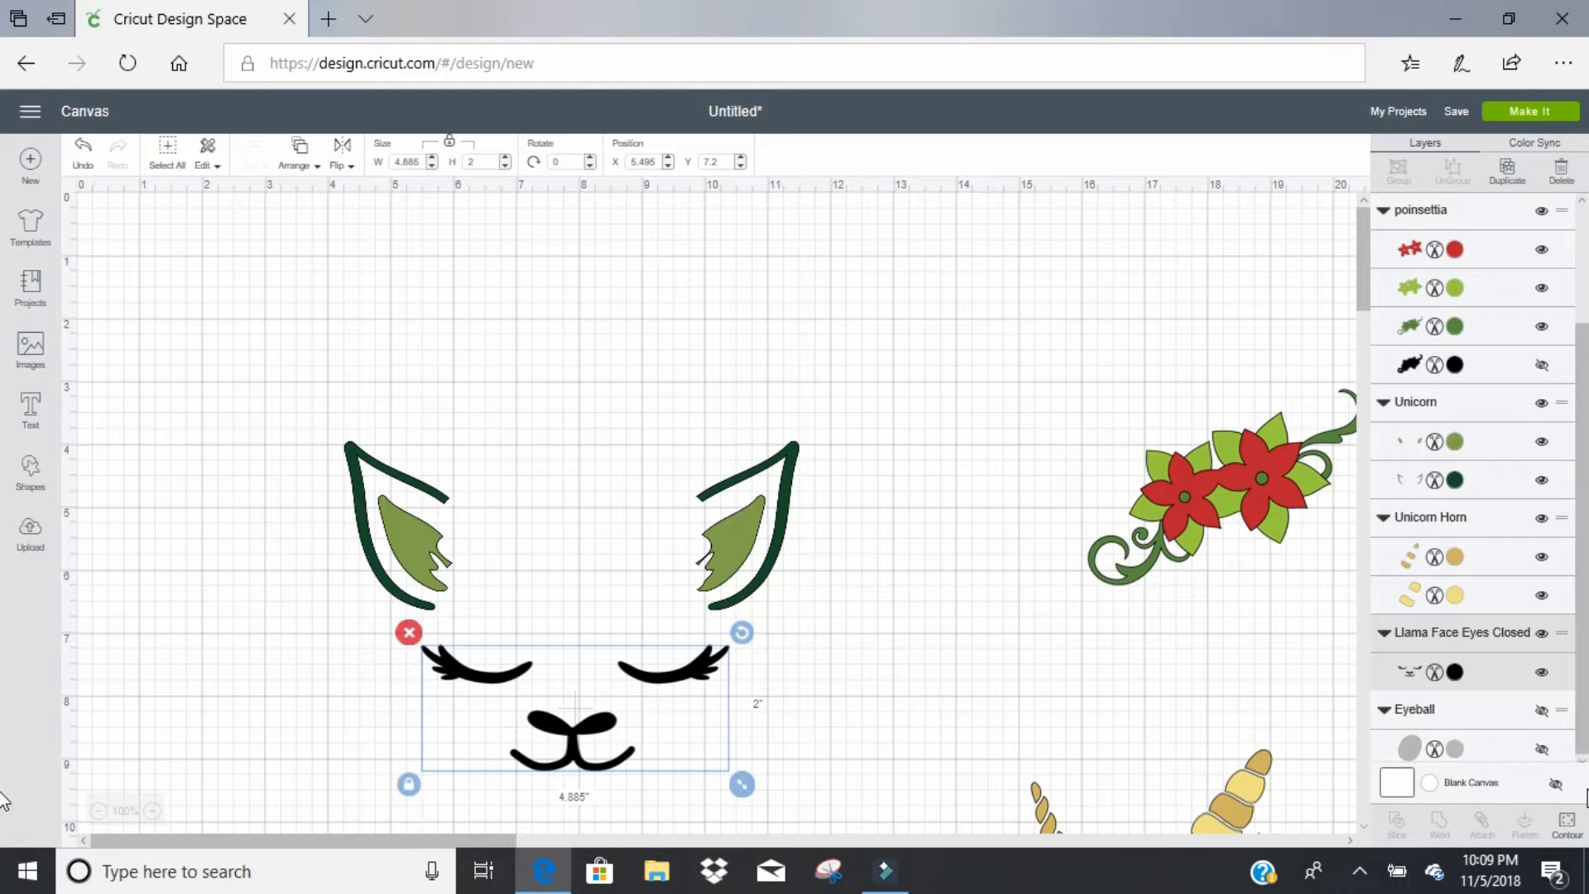
Step: Hide the llama's nose and mouth contour, and nudge the closed eyes to about X 5.47, Y 7.21 in
left_click(1566, 823)
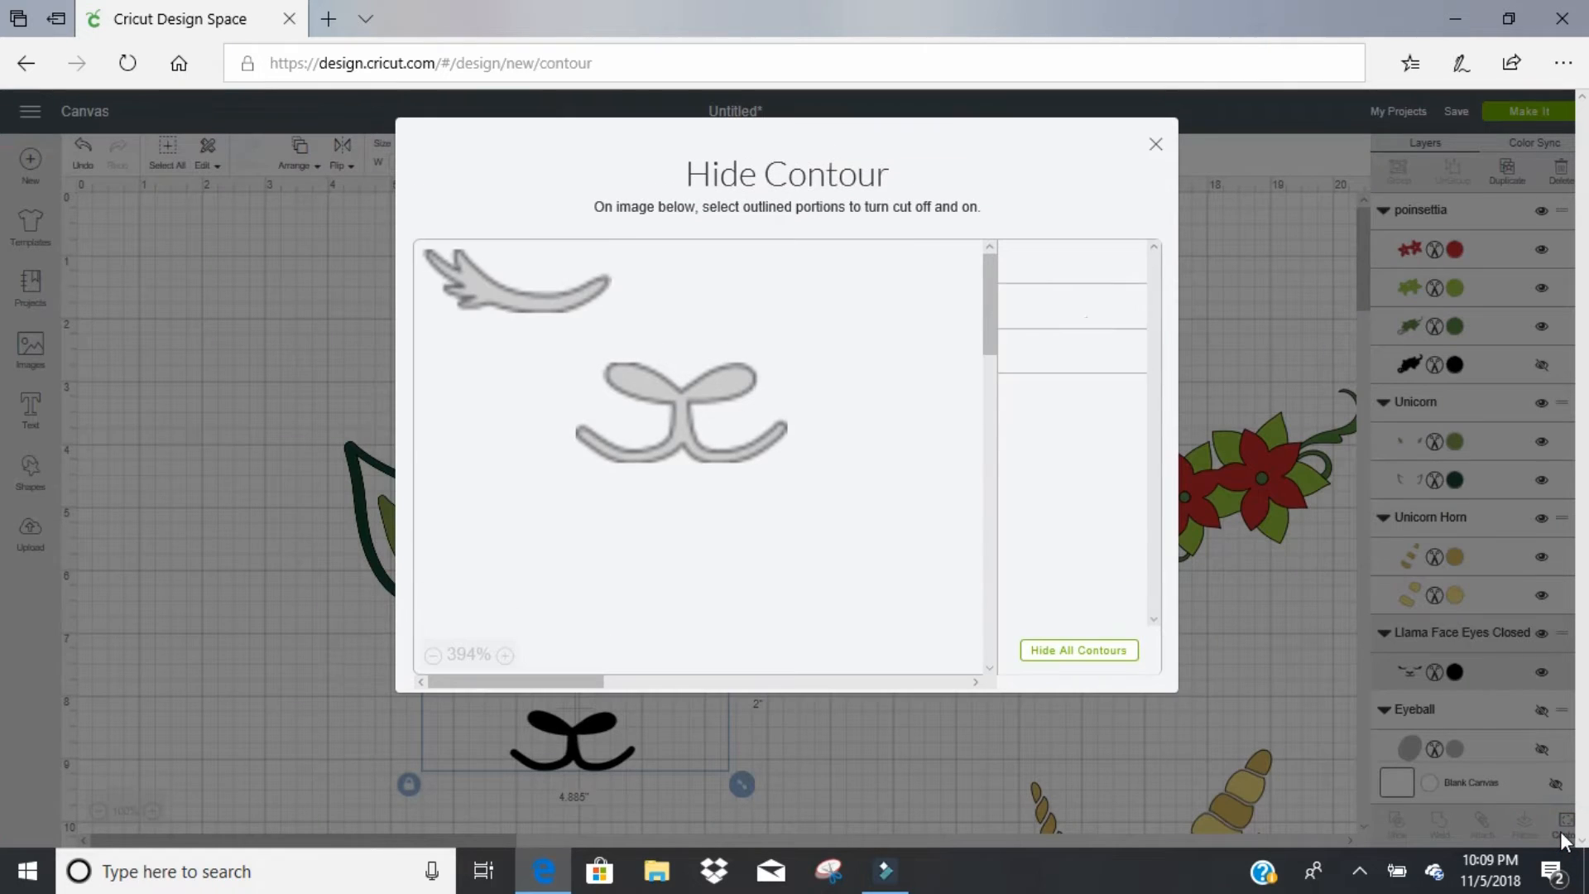
left_click(757, 446)
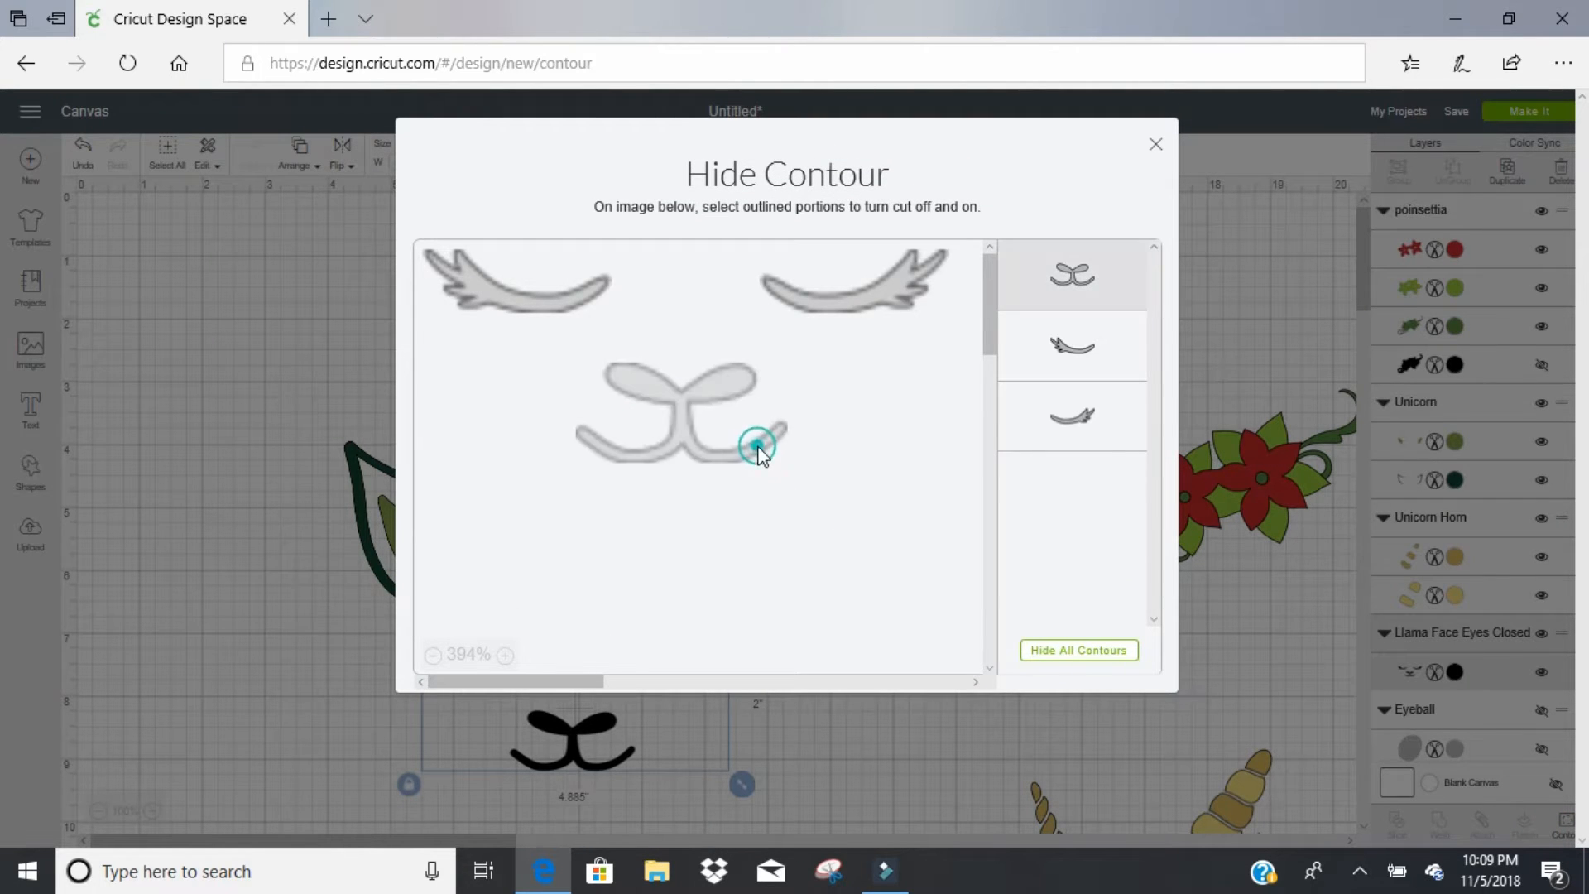
left_click(1155, 144)
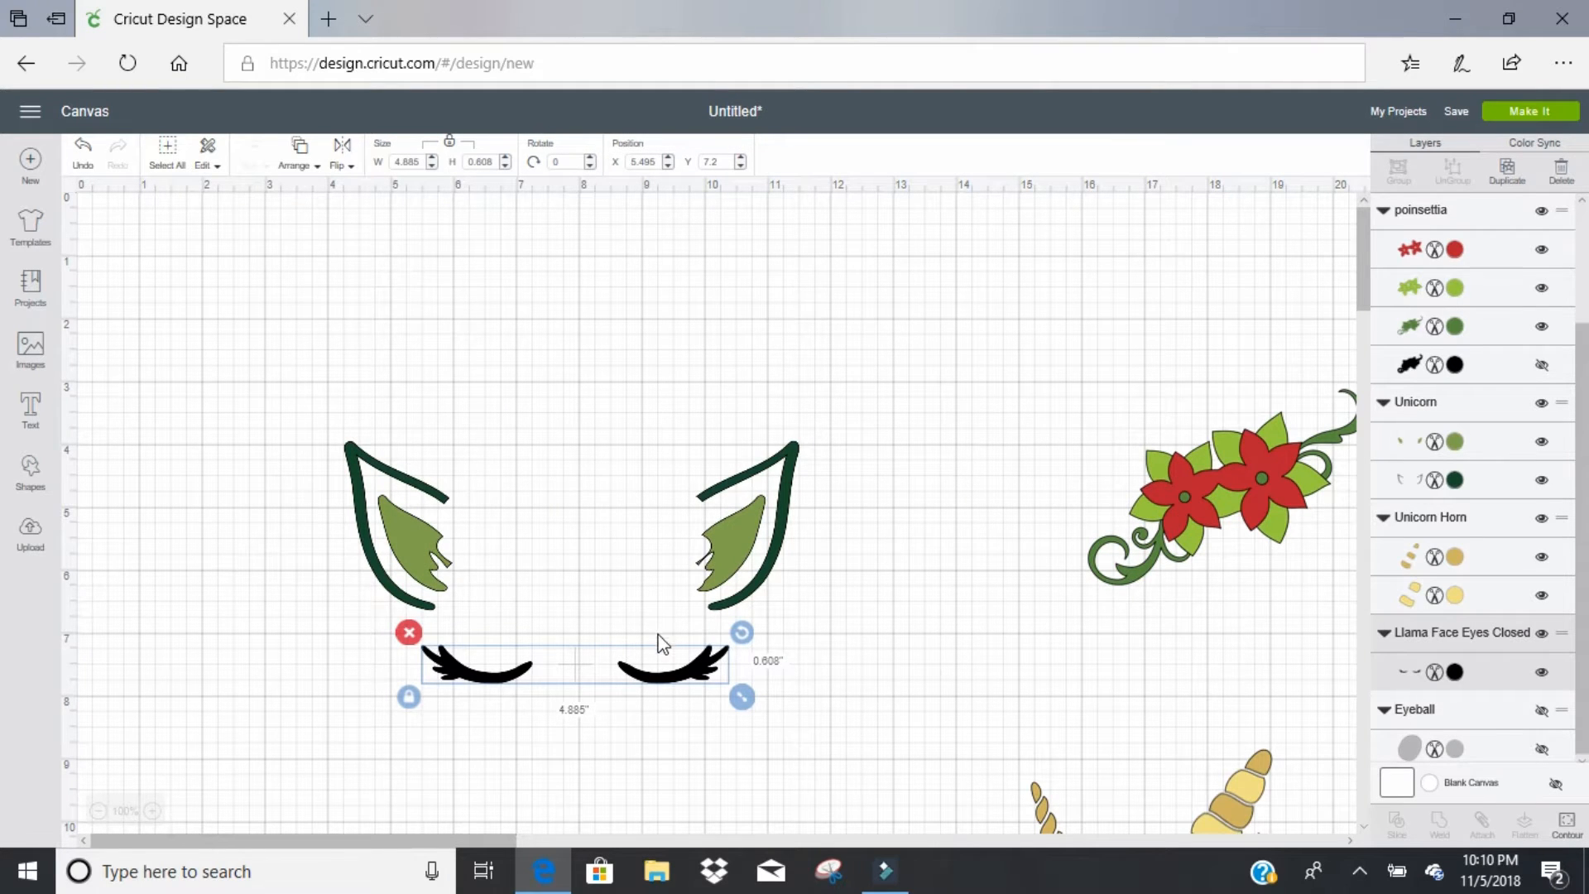
left_click_drag(654, 678, 653, 679)
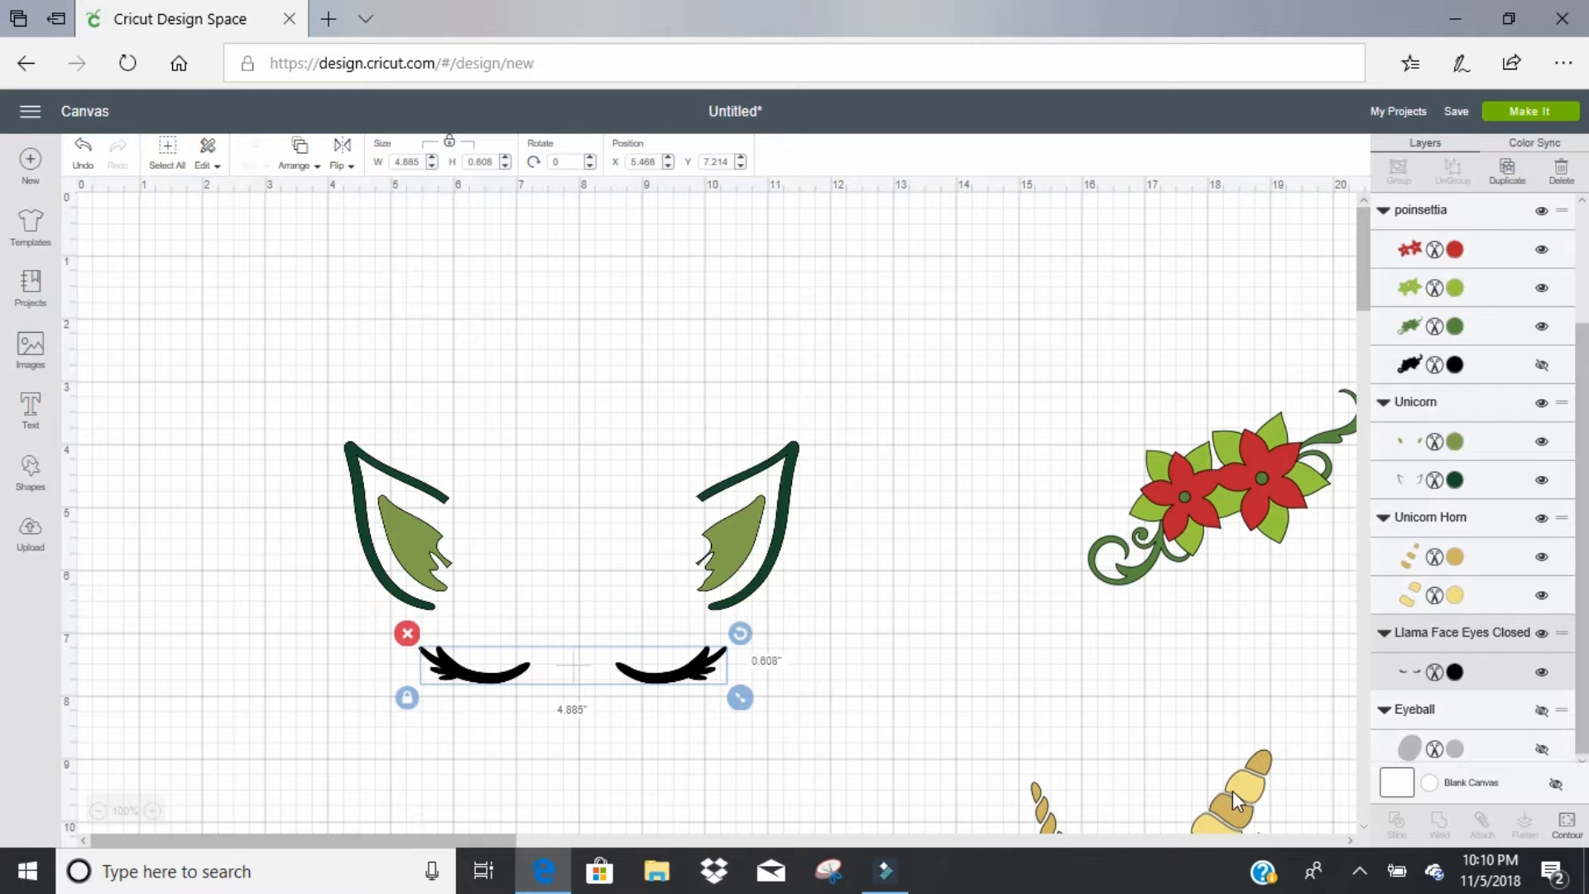
Step: Enlarge the gold horn to about 2.29 by 3.14 in, stand it upright centred above the ears, and lower the ears to about Y 4.4 in
left_click_drag(1233, 792, 935, 384)
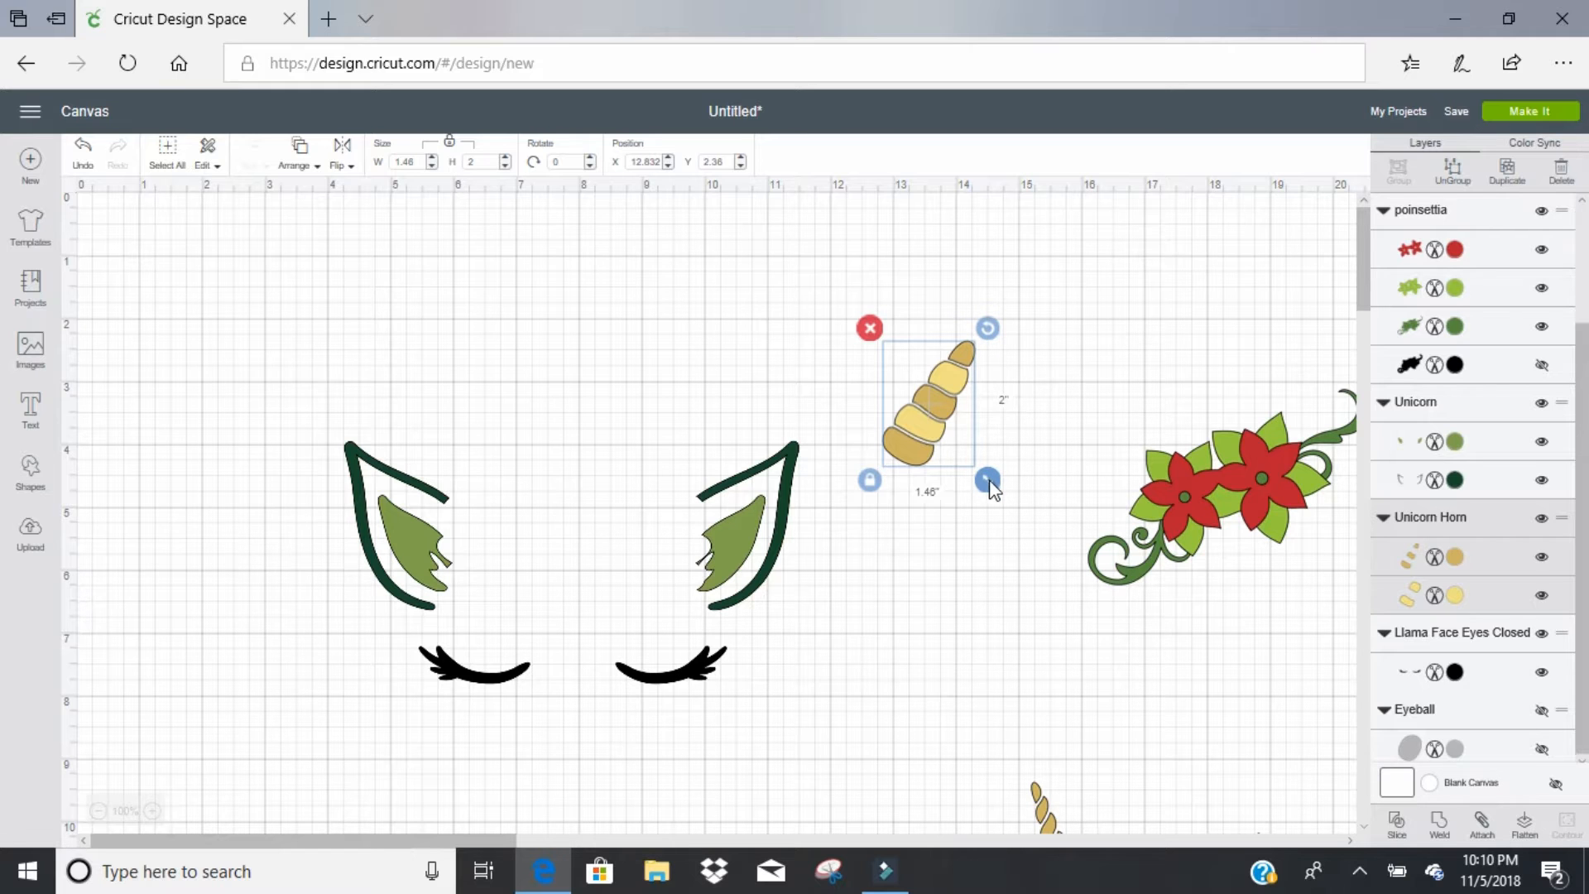
left_click_drag(998, 495, 1031, 530)
left_click_drag(1057, 550, 1062, 556)
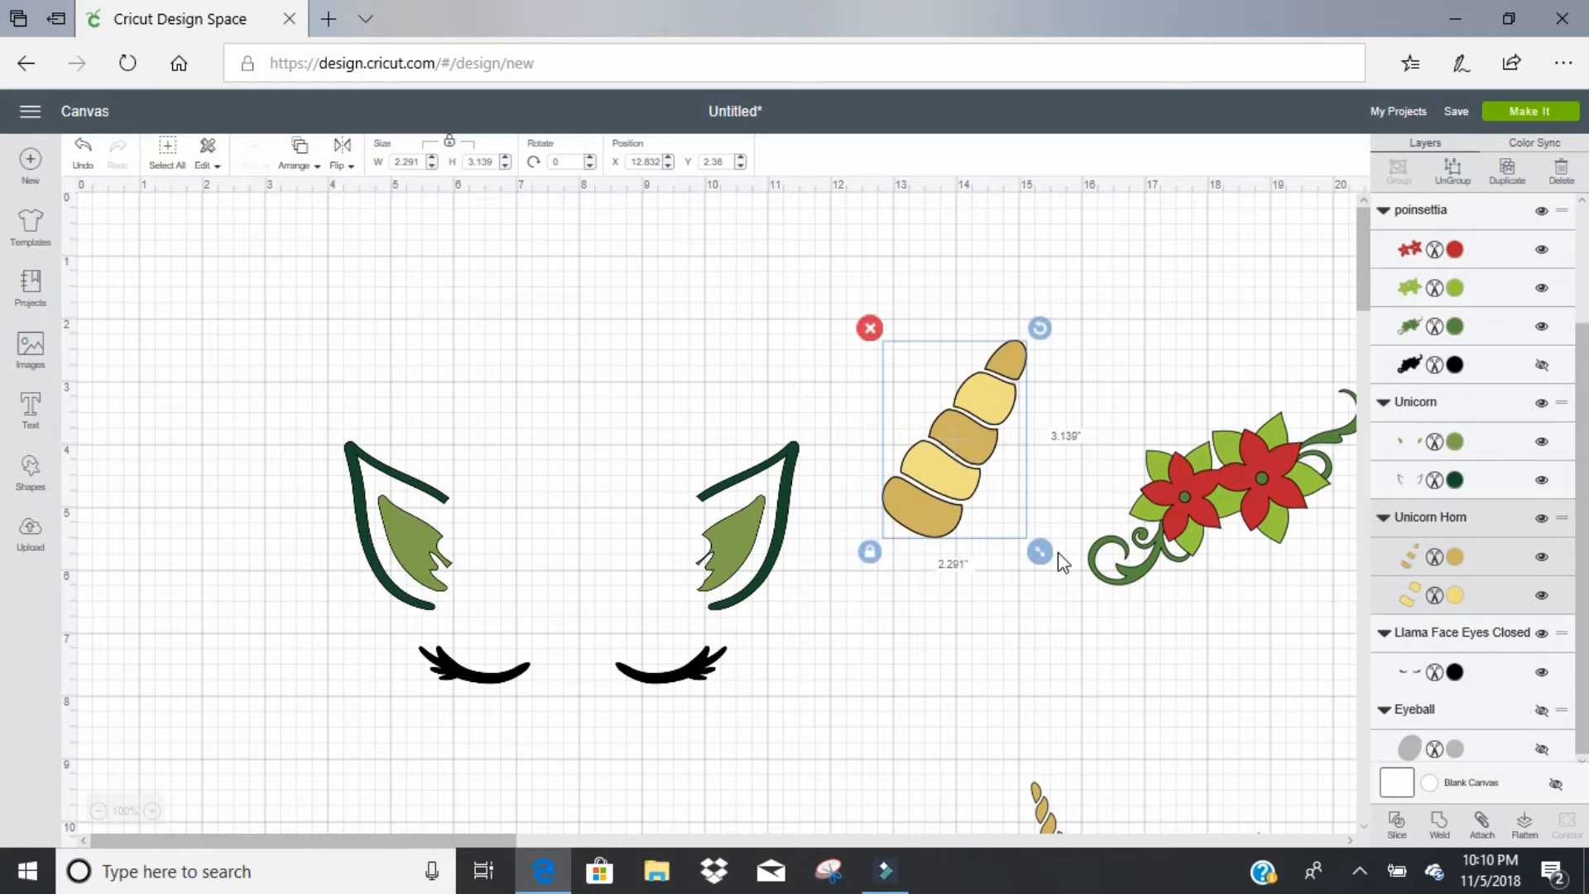
left_click_drag(1034, 326, 584, 247)
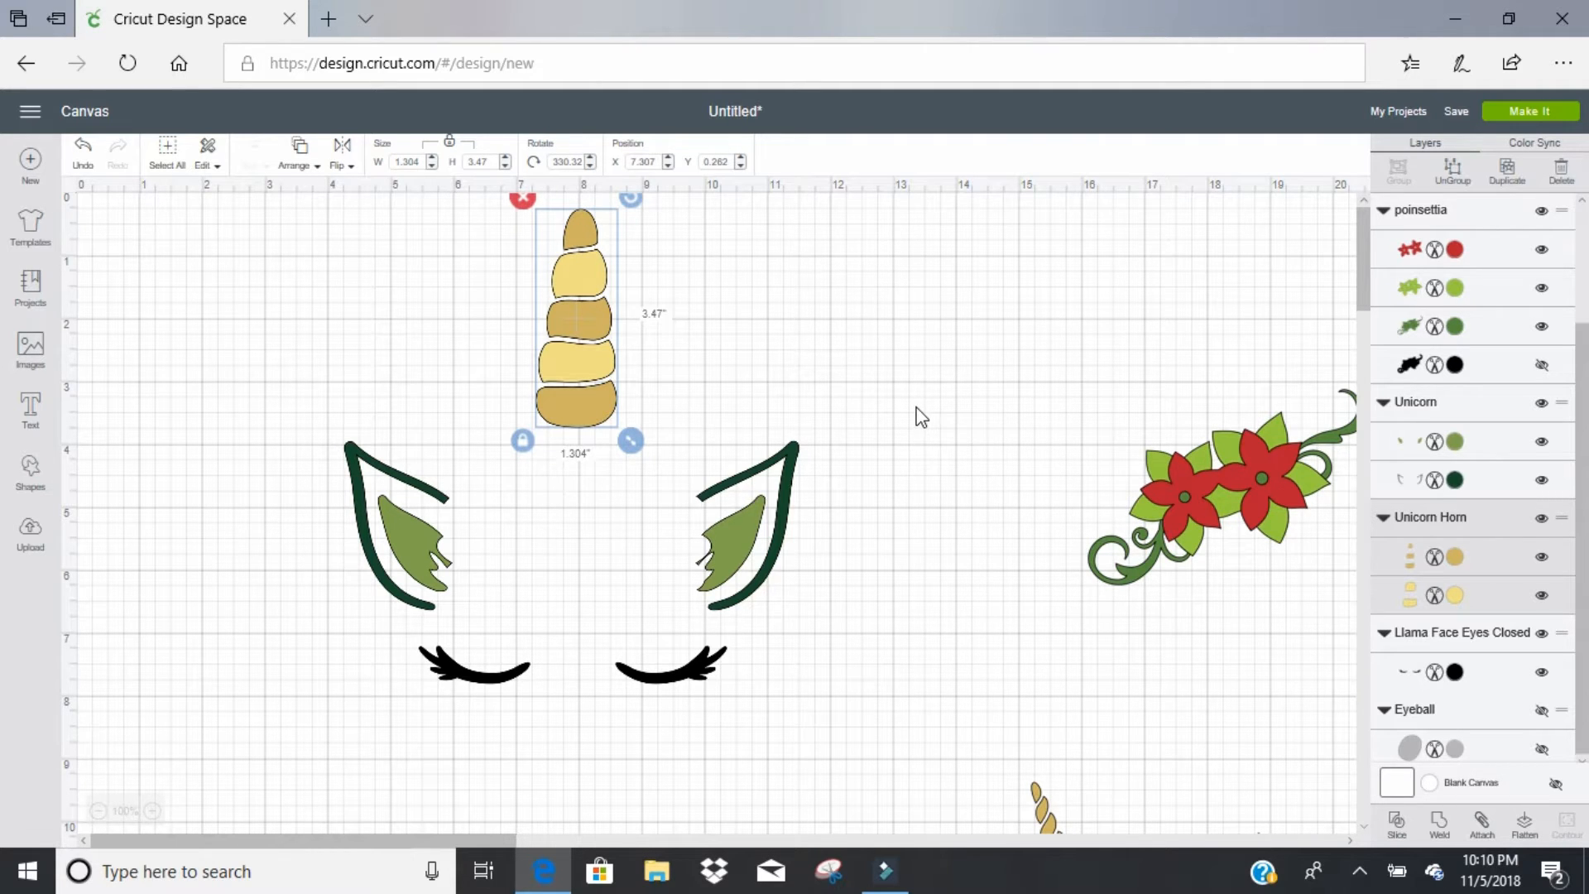
left_click_drag(771, 534, 771, 557)
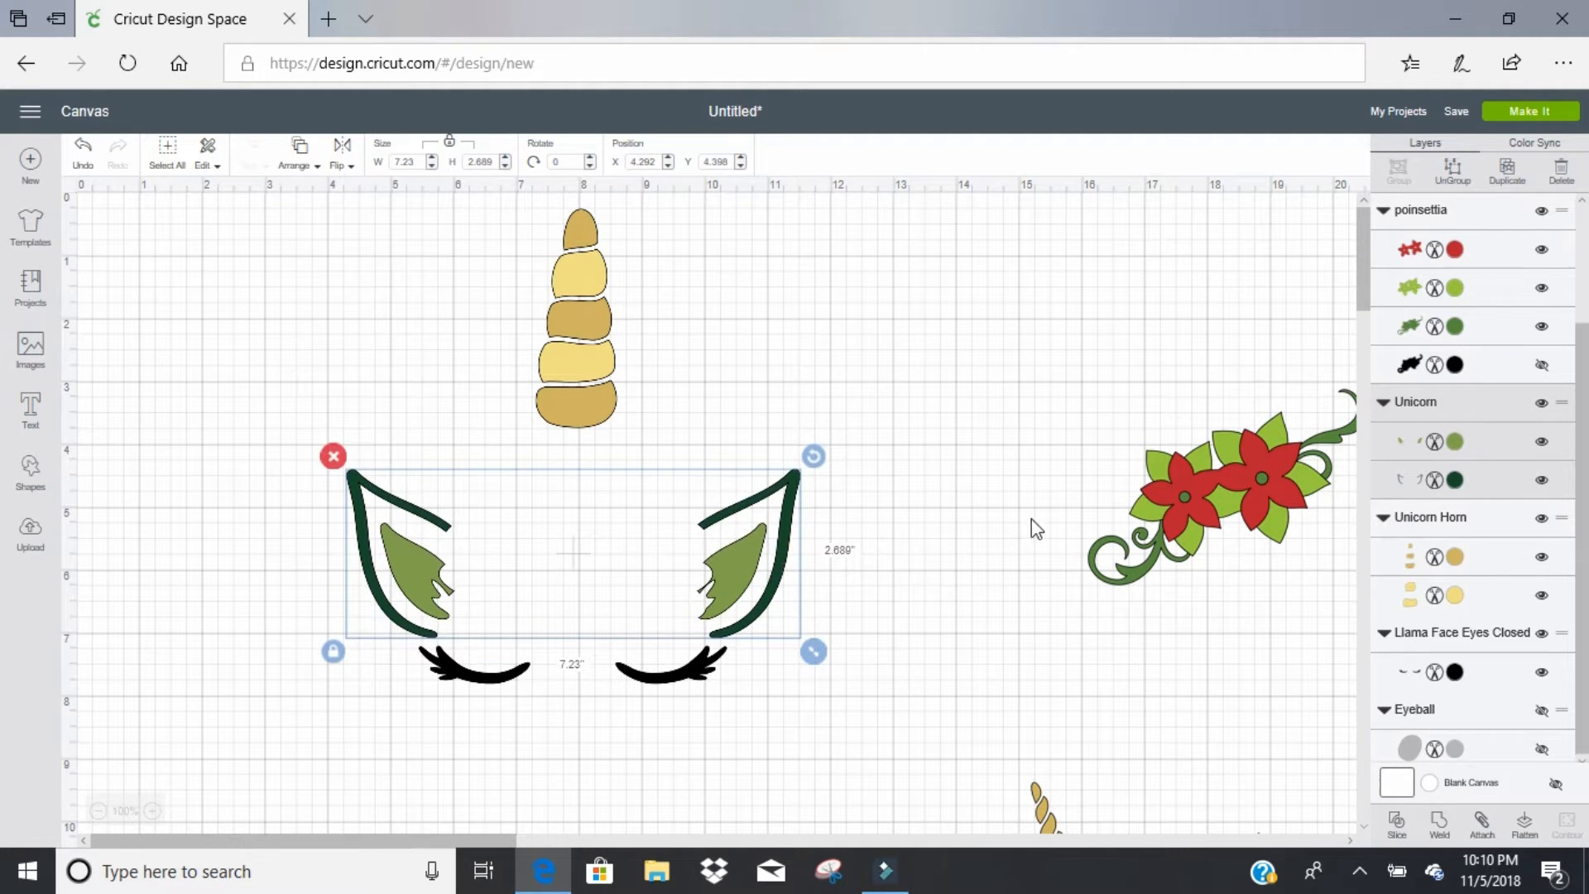
Step: Move the poinsettias closer to the ears at about X 13.03, Y 3.2 in, and delete their hidden black layer
left_click_drag(1189, 503, 995, 506)
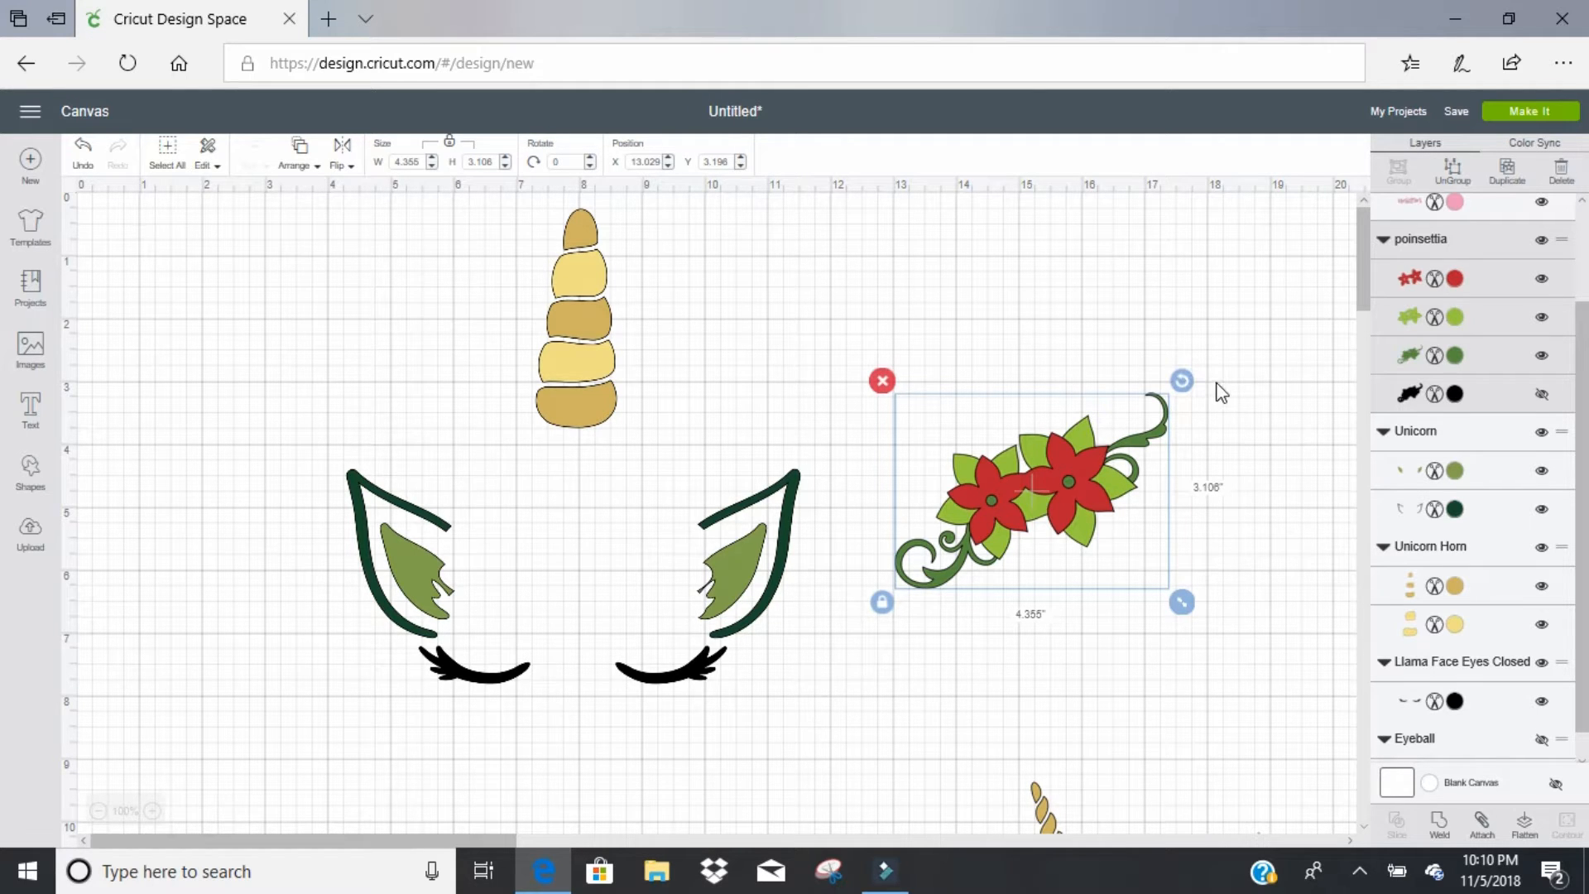
left_click(1483, 403)
key("Delete")
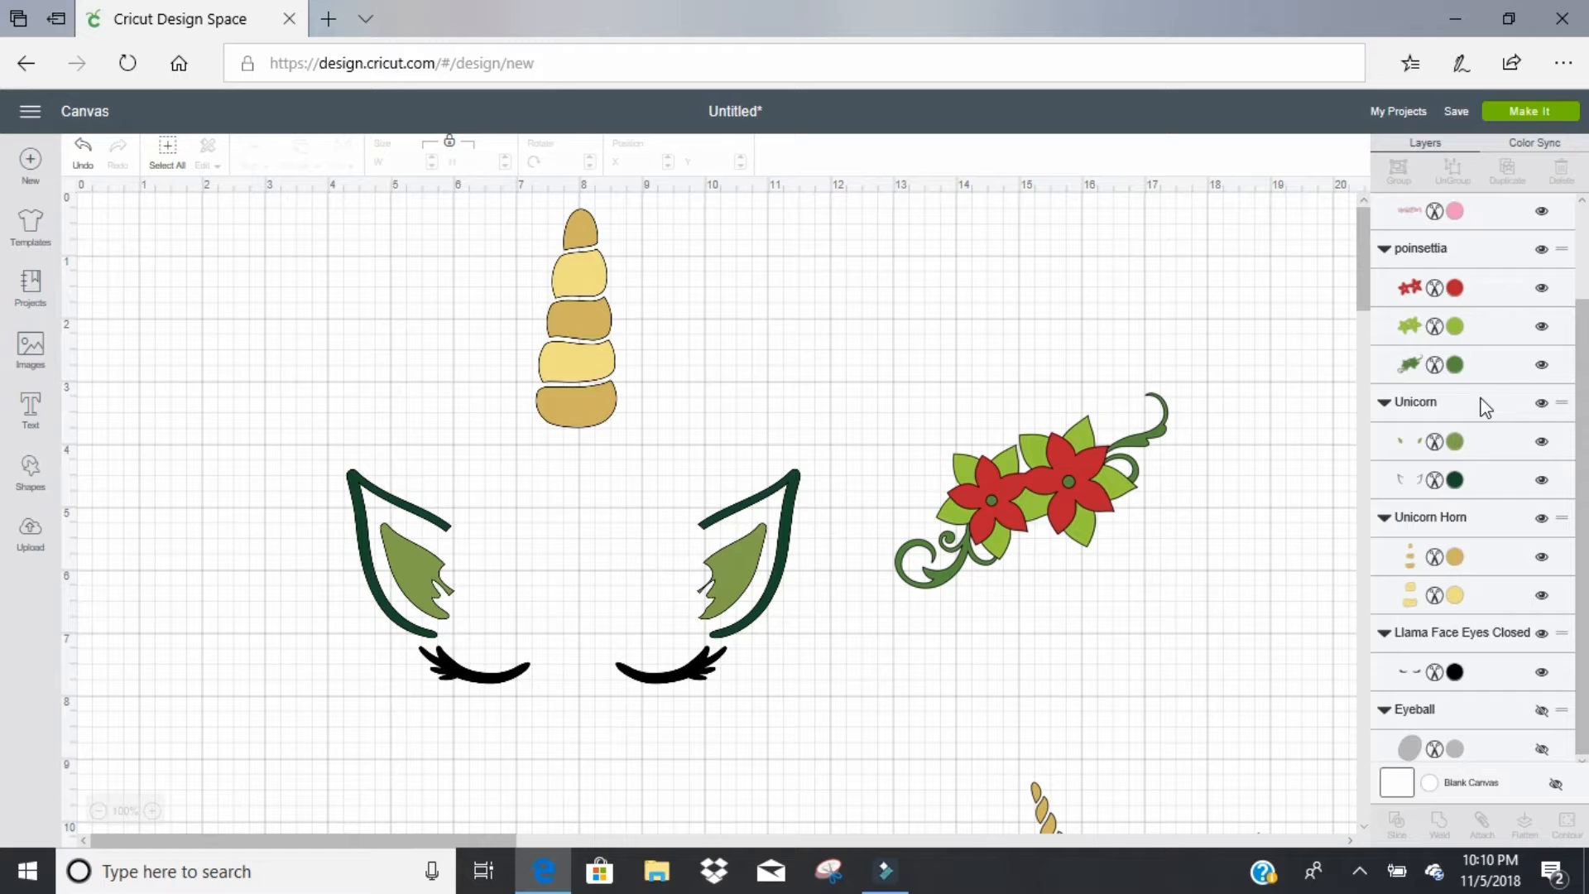
Step: Hide the two round centre contours in the poinsettia's red flower layer, and select the whole poinsettia image
left_click(1455, 288)
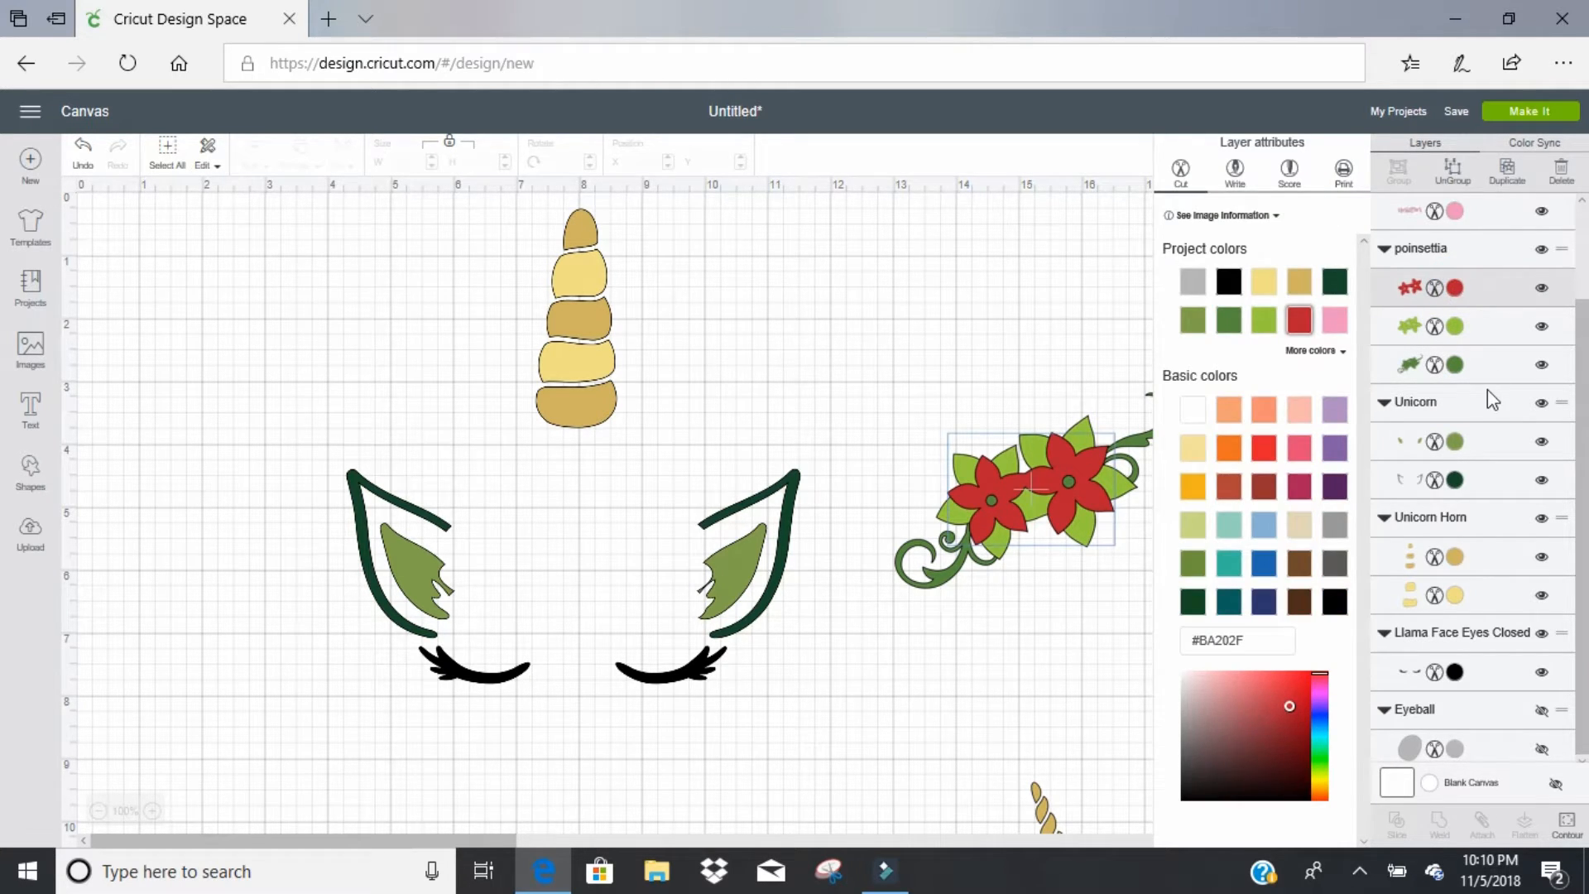
left_click(1513, 290)
left_click(1567, 823)
left_click(801, 399)
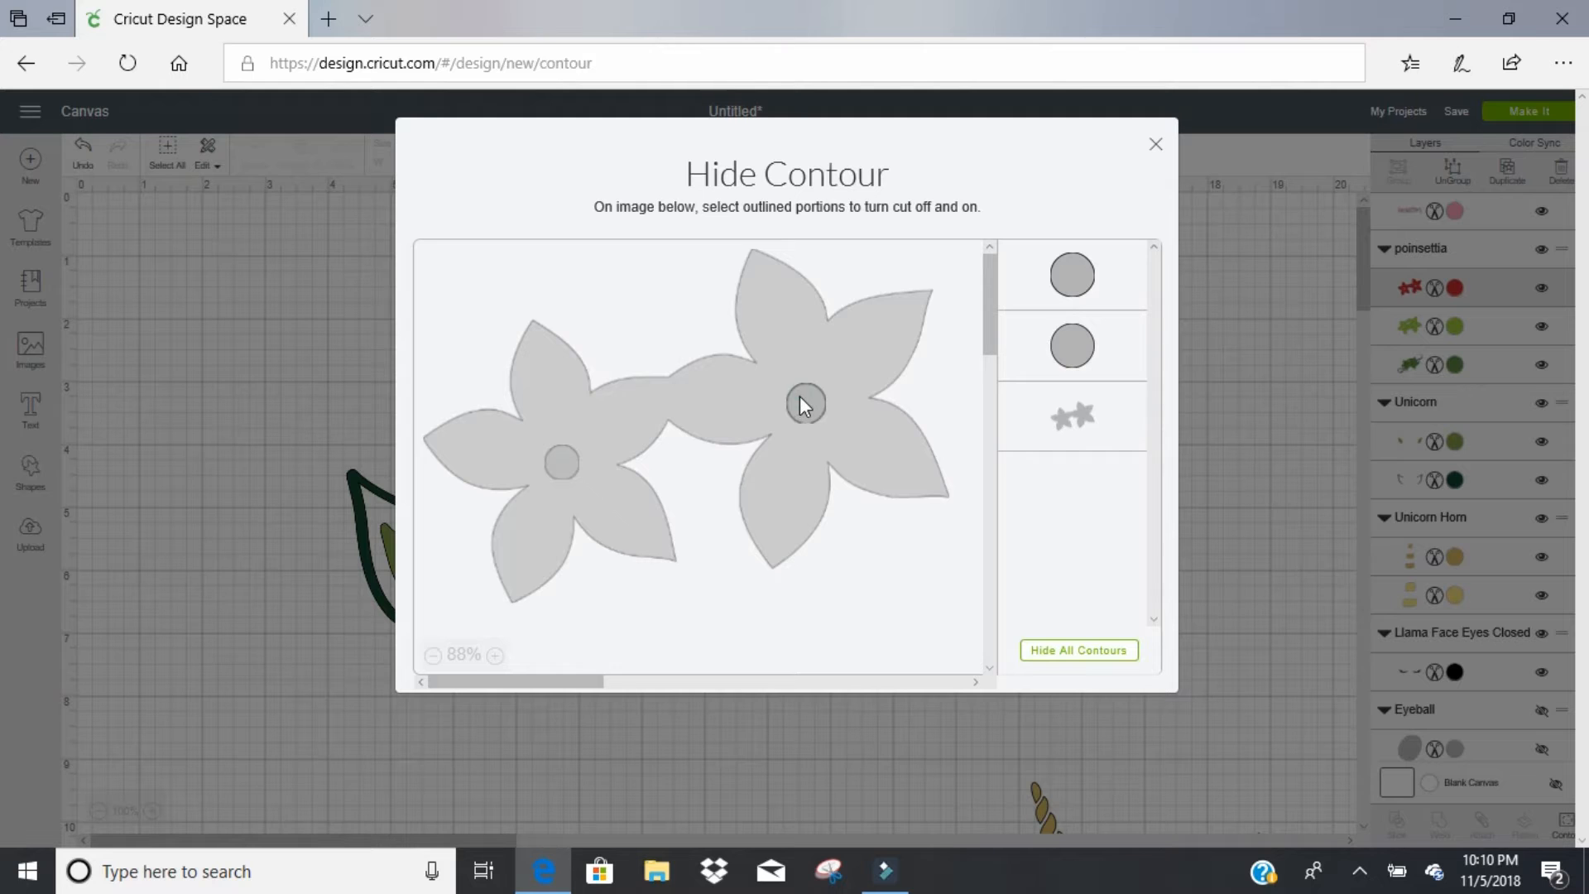
left_click(565, 459)
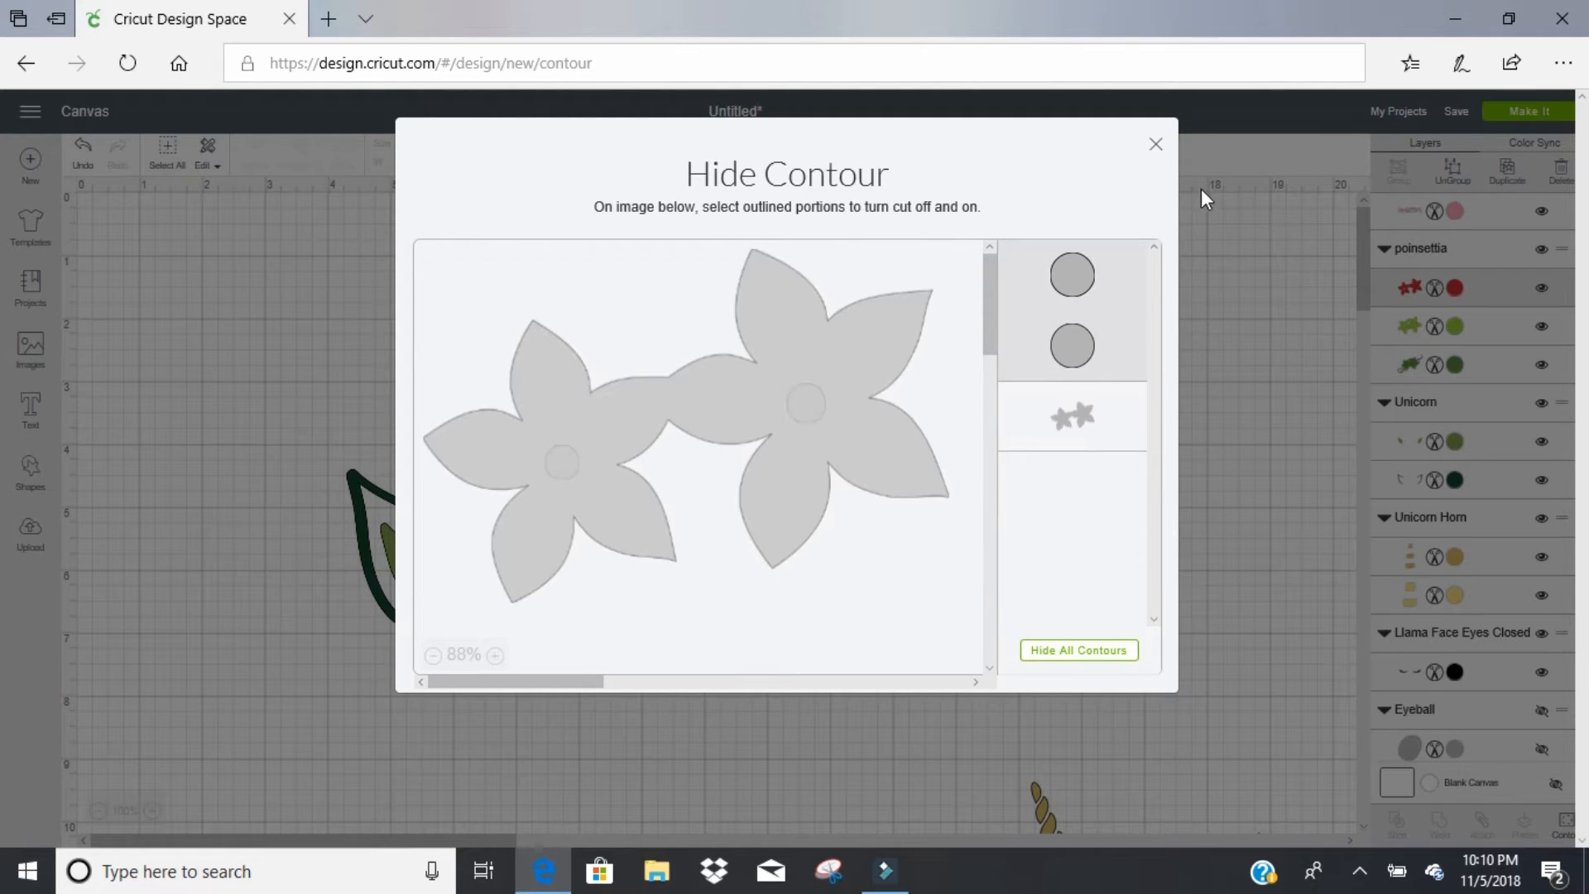
left_click(1156, 148)
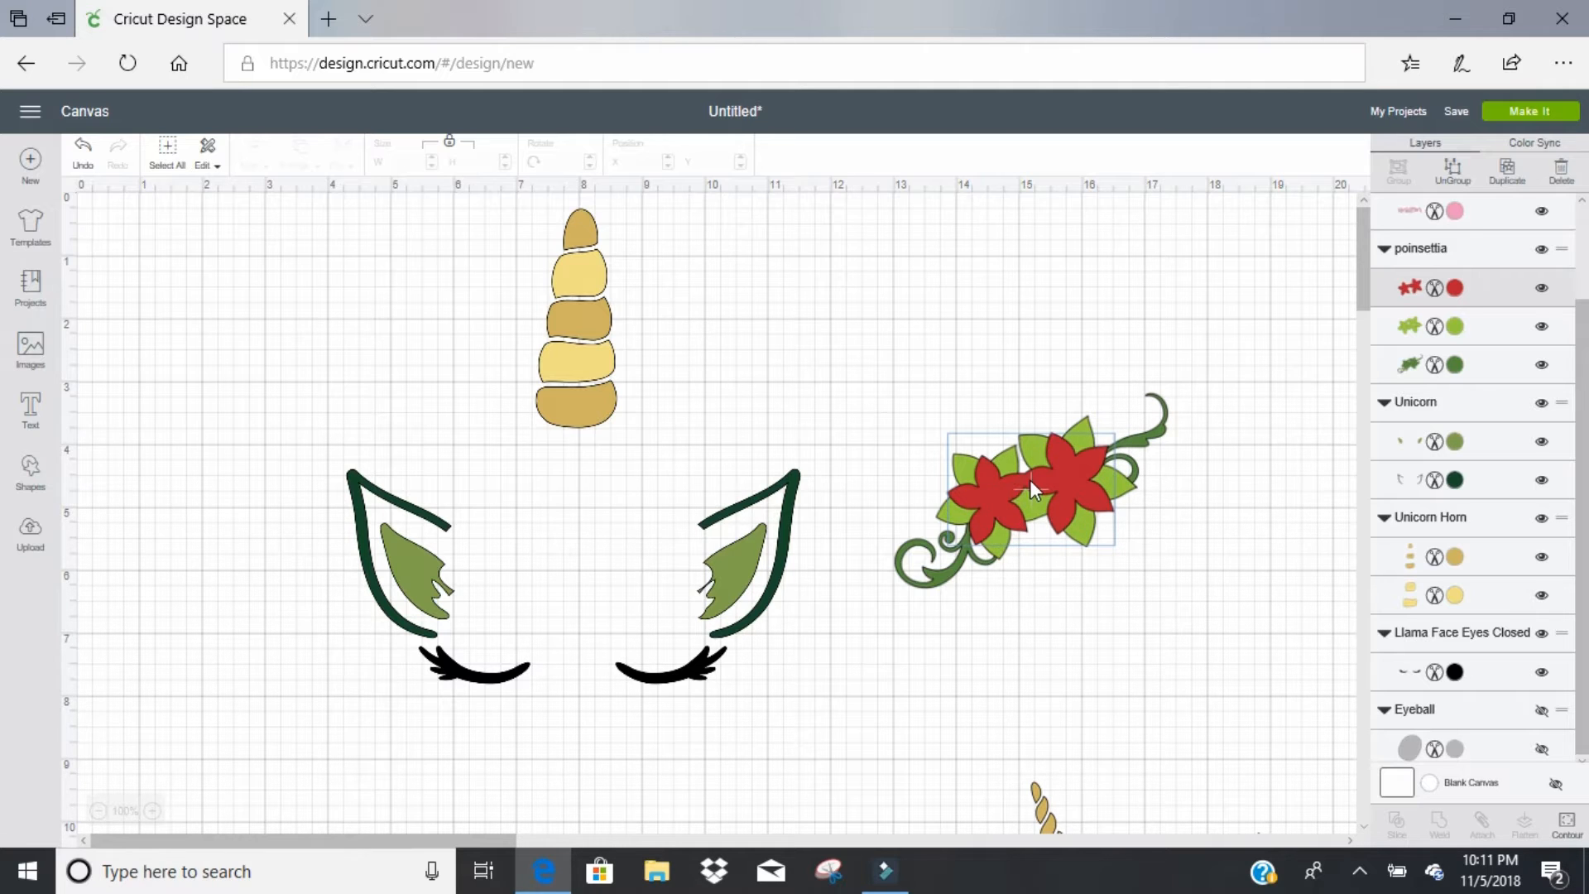
left_click(1126, 477)
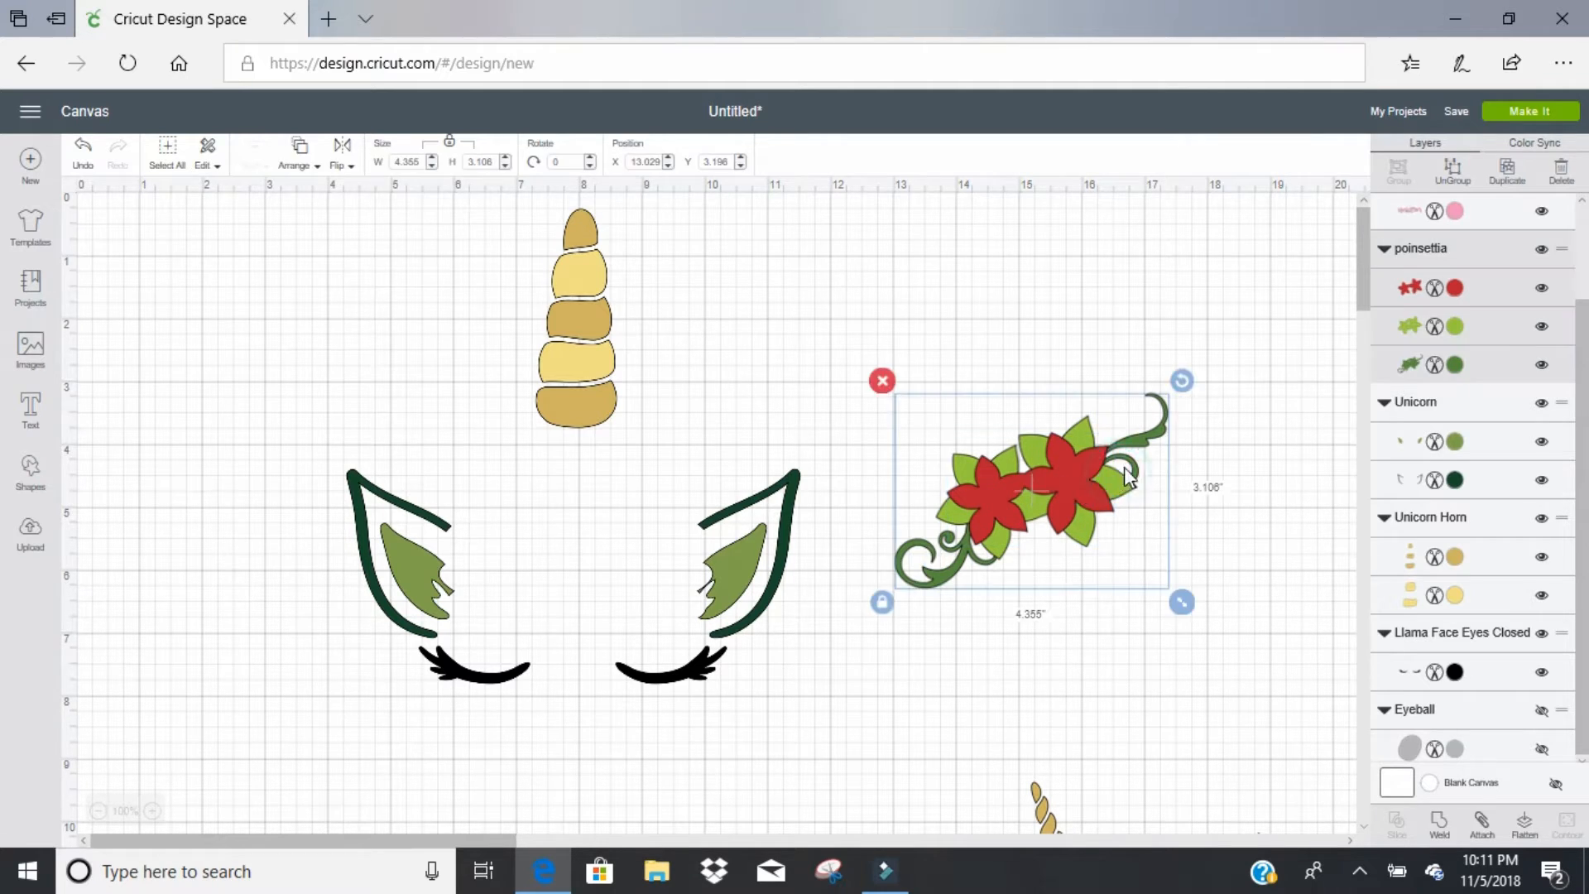
Step: Rotate the poinsettias to about 197°, enlarge them to about 5.58 by 2.33 in, and place them over the horn's base at about X 5.05, Y 2.94 in
left_click_drag(1182, 381, 966, 513)
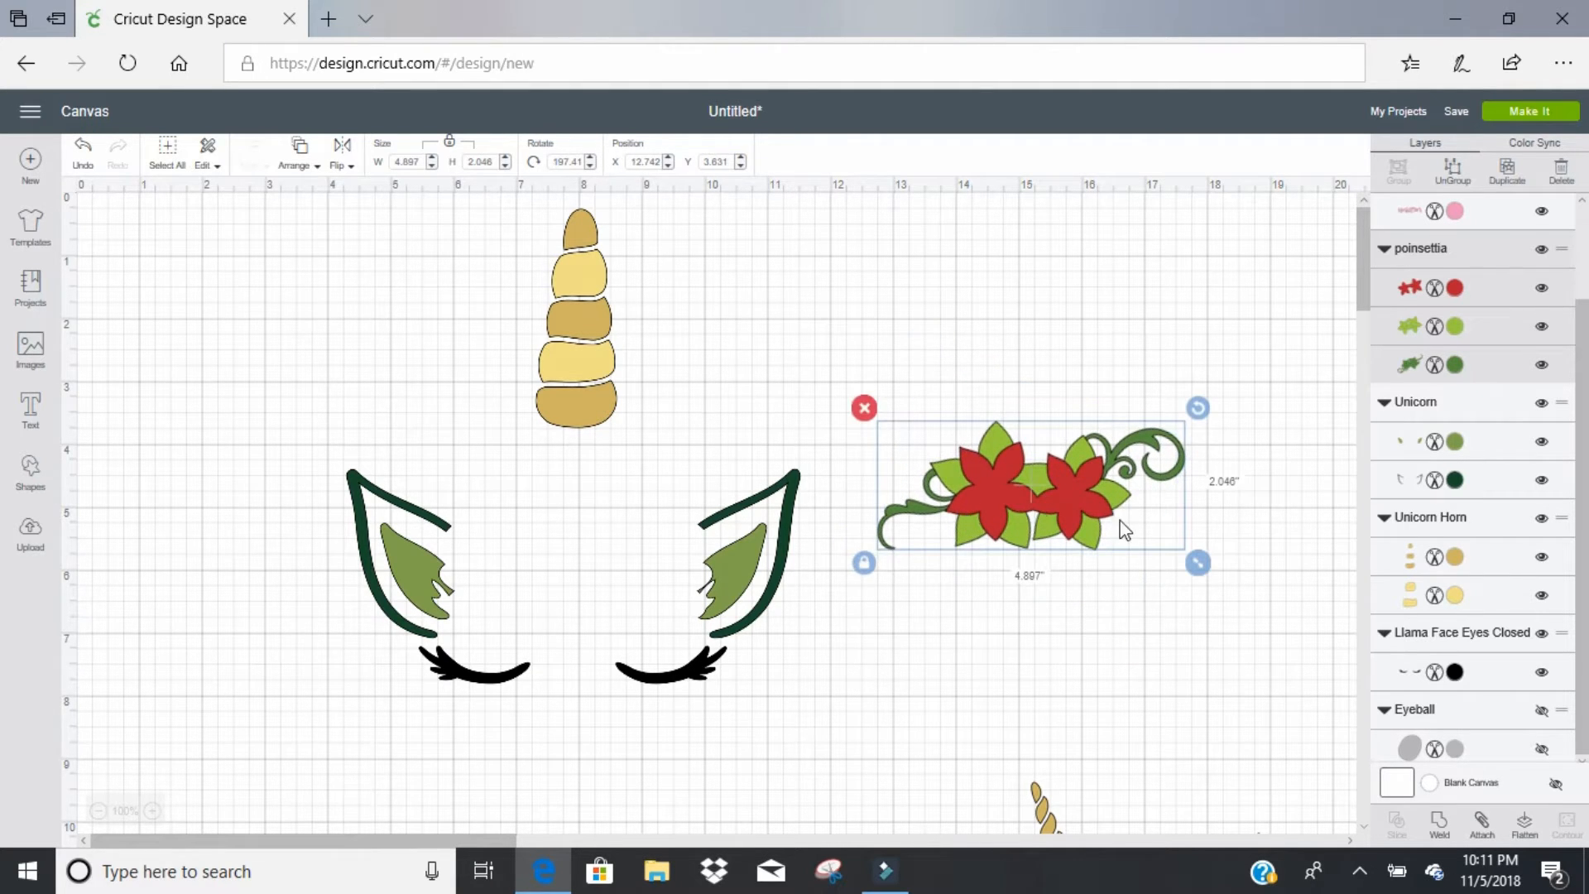
left_click_drag(1105, 517, 641, 472)
left_click_drag(738, 529, 774, 553)
left_click_drag(638, 464, 619, 464)
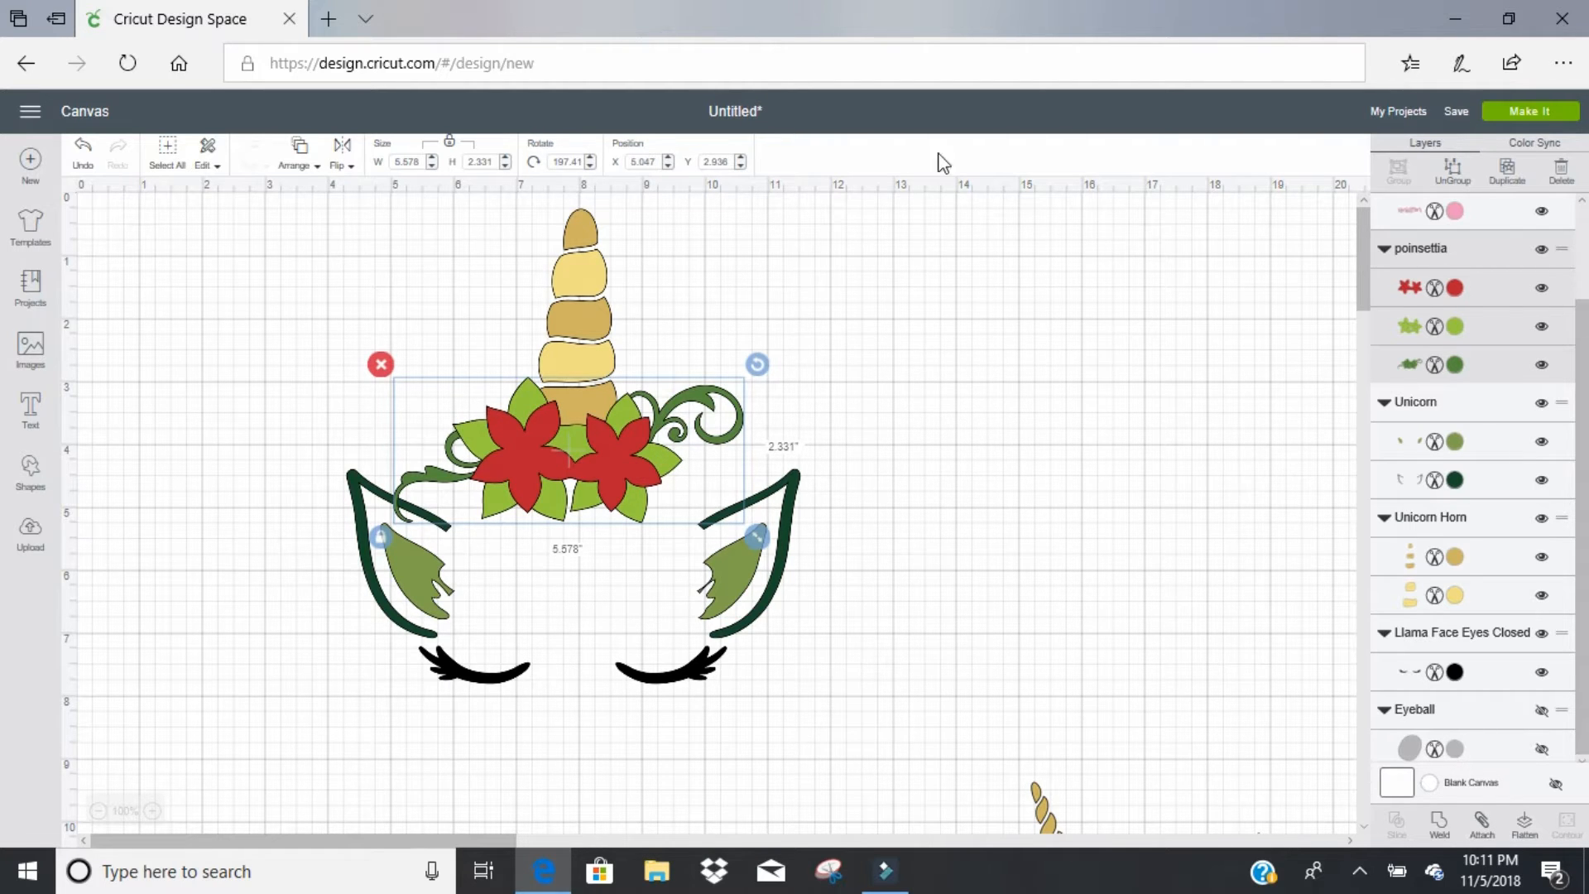
Step: Ungroup the poinsettias and the unicorn horn into separate layers, with the horn layers in front of the flowers
left_click(1448, 172)
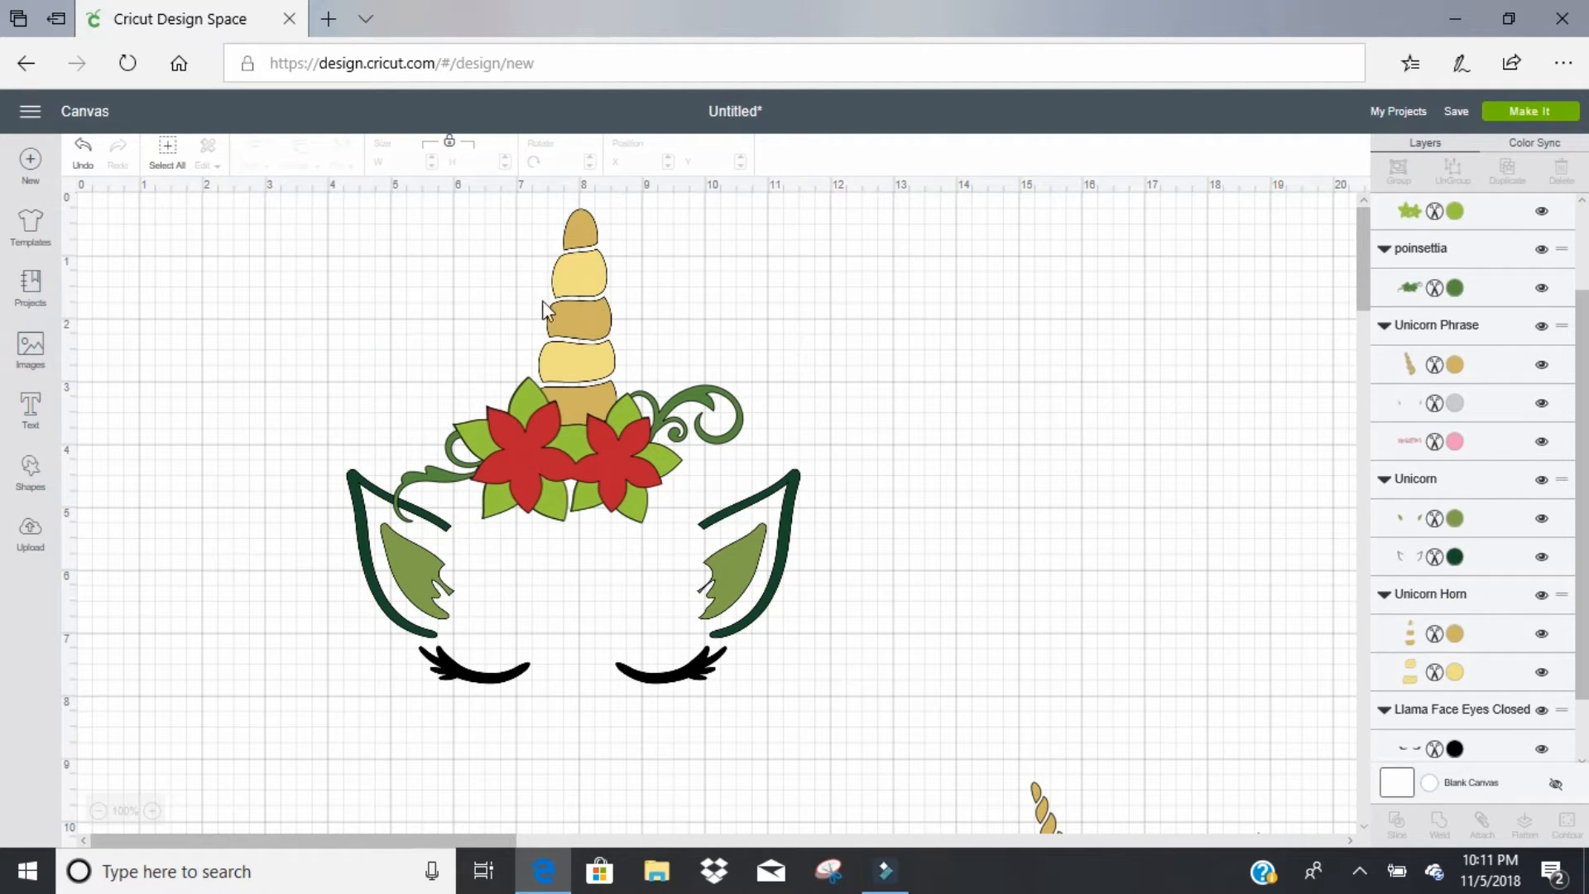
left_click(577, 311)
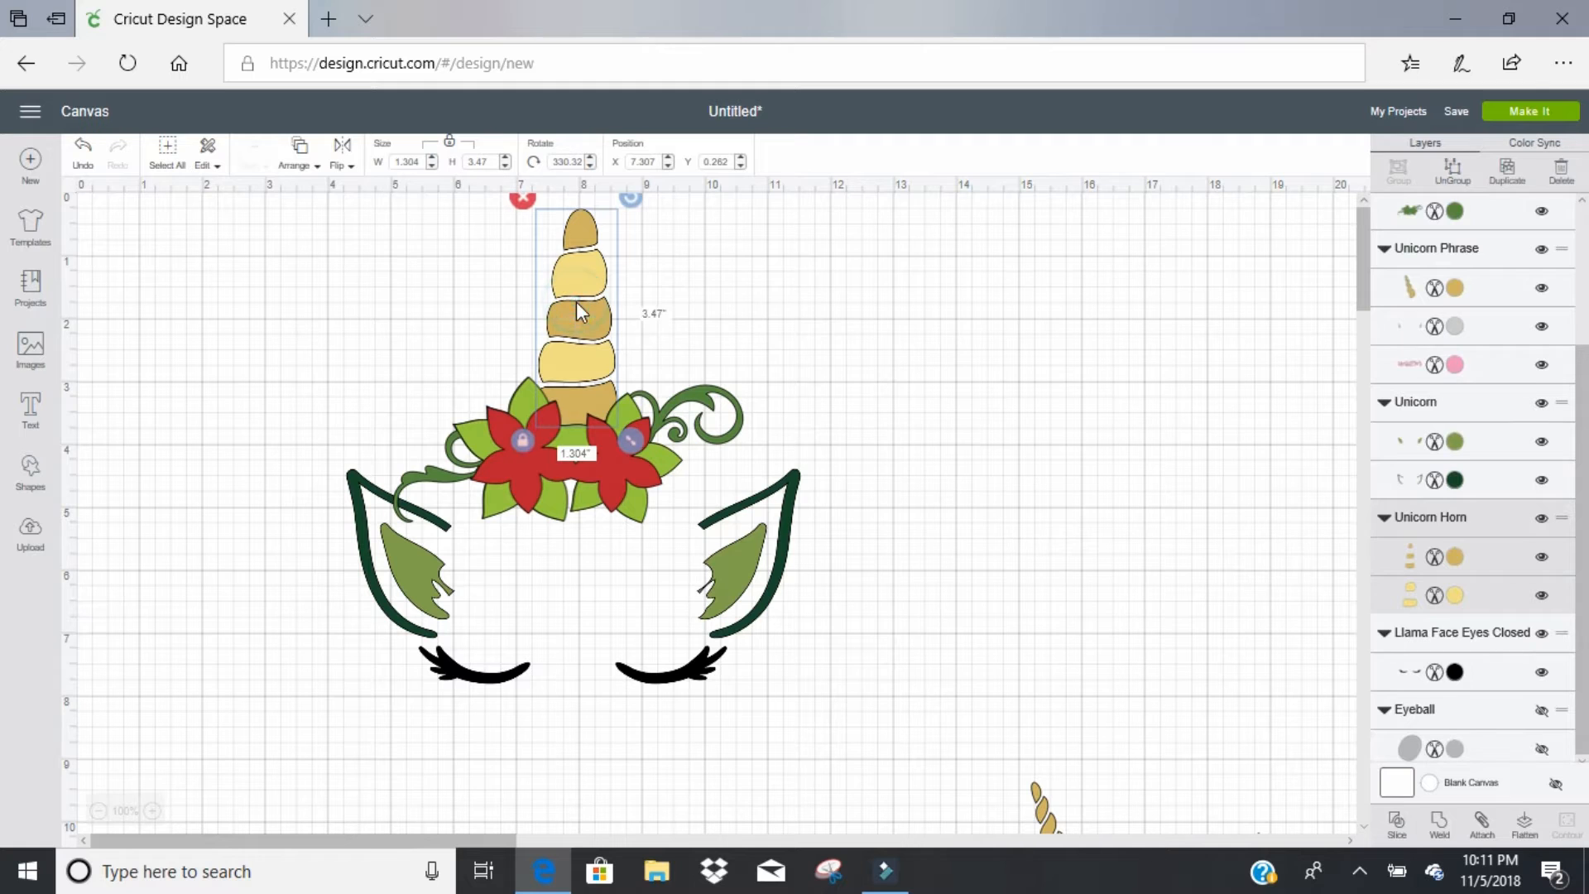
left_click(1452, 172)
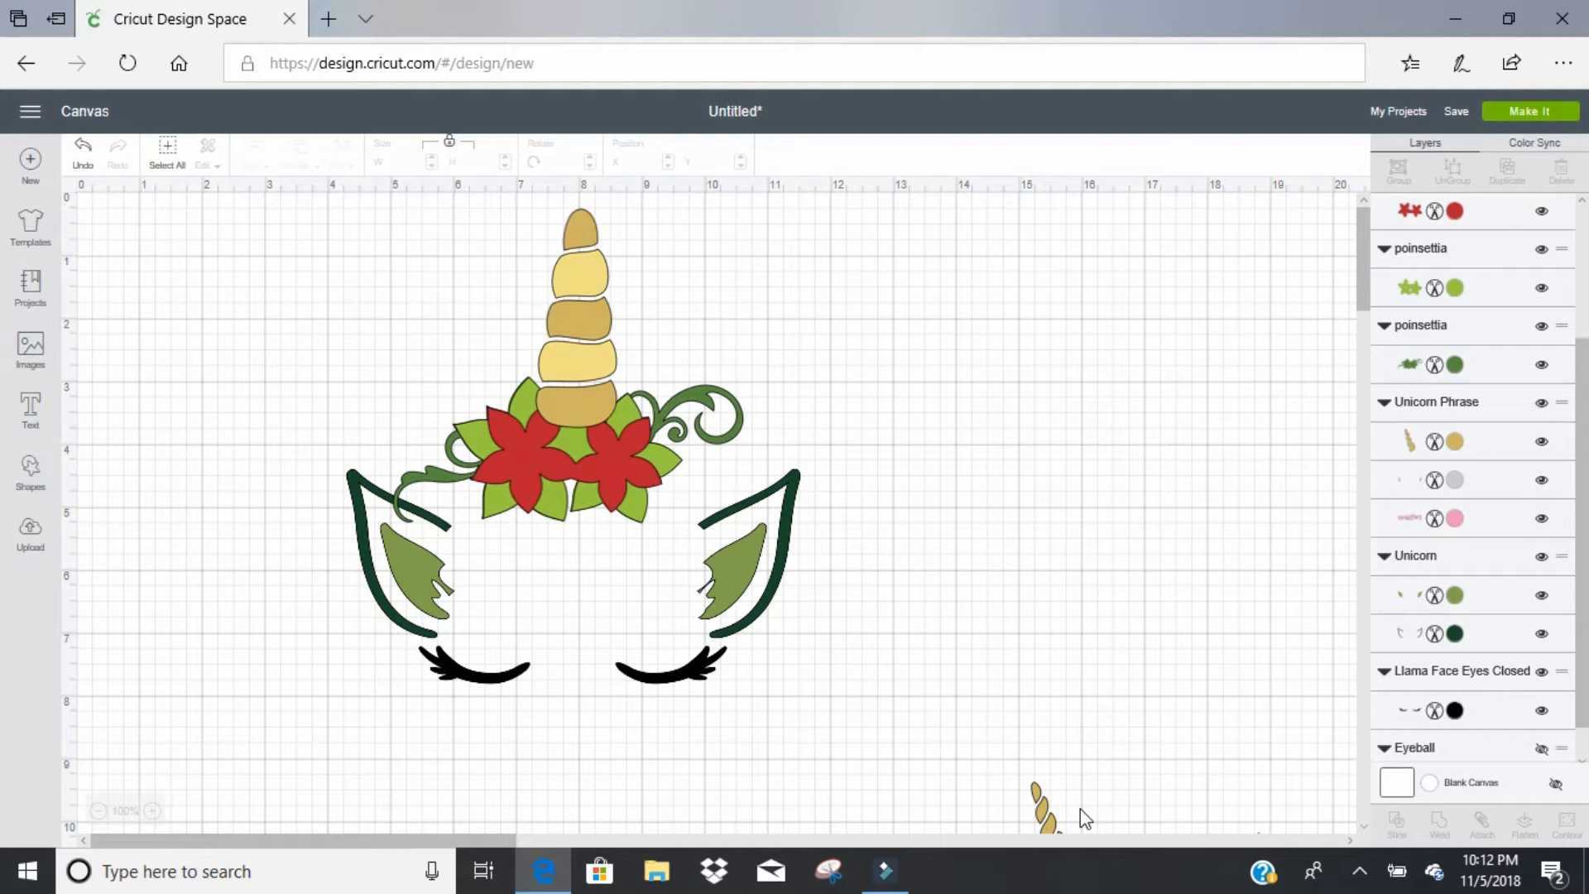
Step: Shift both horn layers together to about X 7.35, Y 0.29 in
left_click(575, 401)
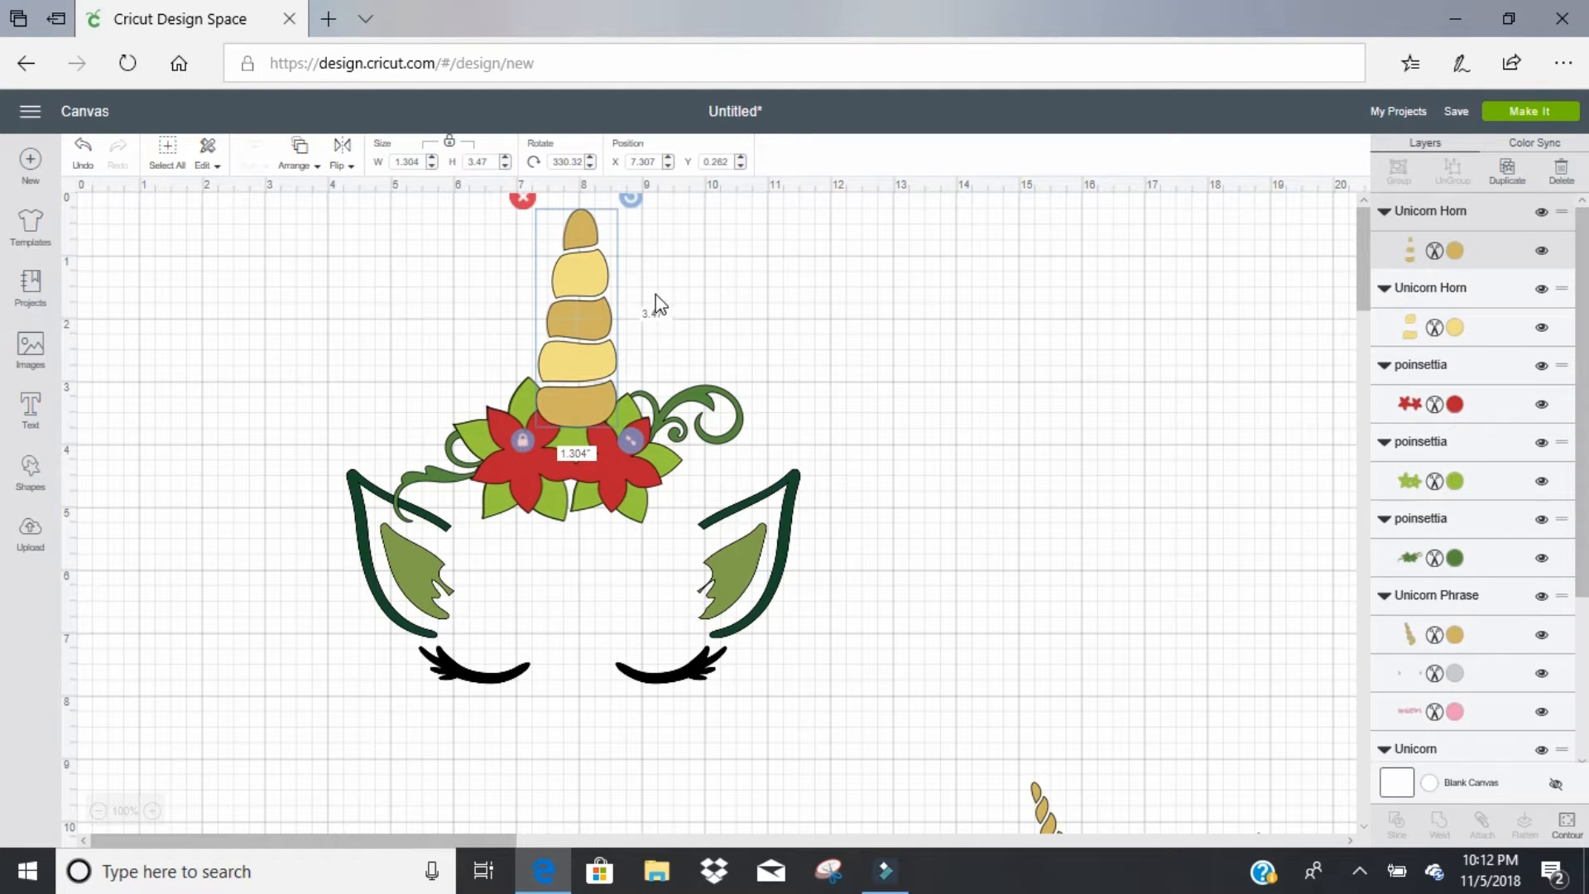
left_click_drag(664, 266, 569, 320)
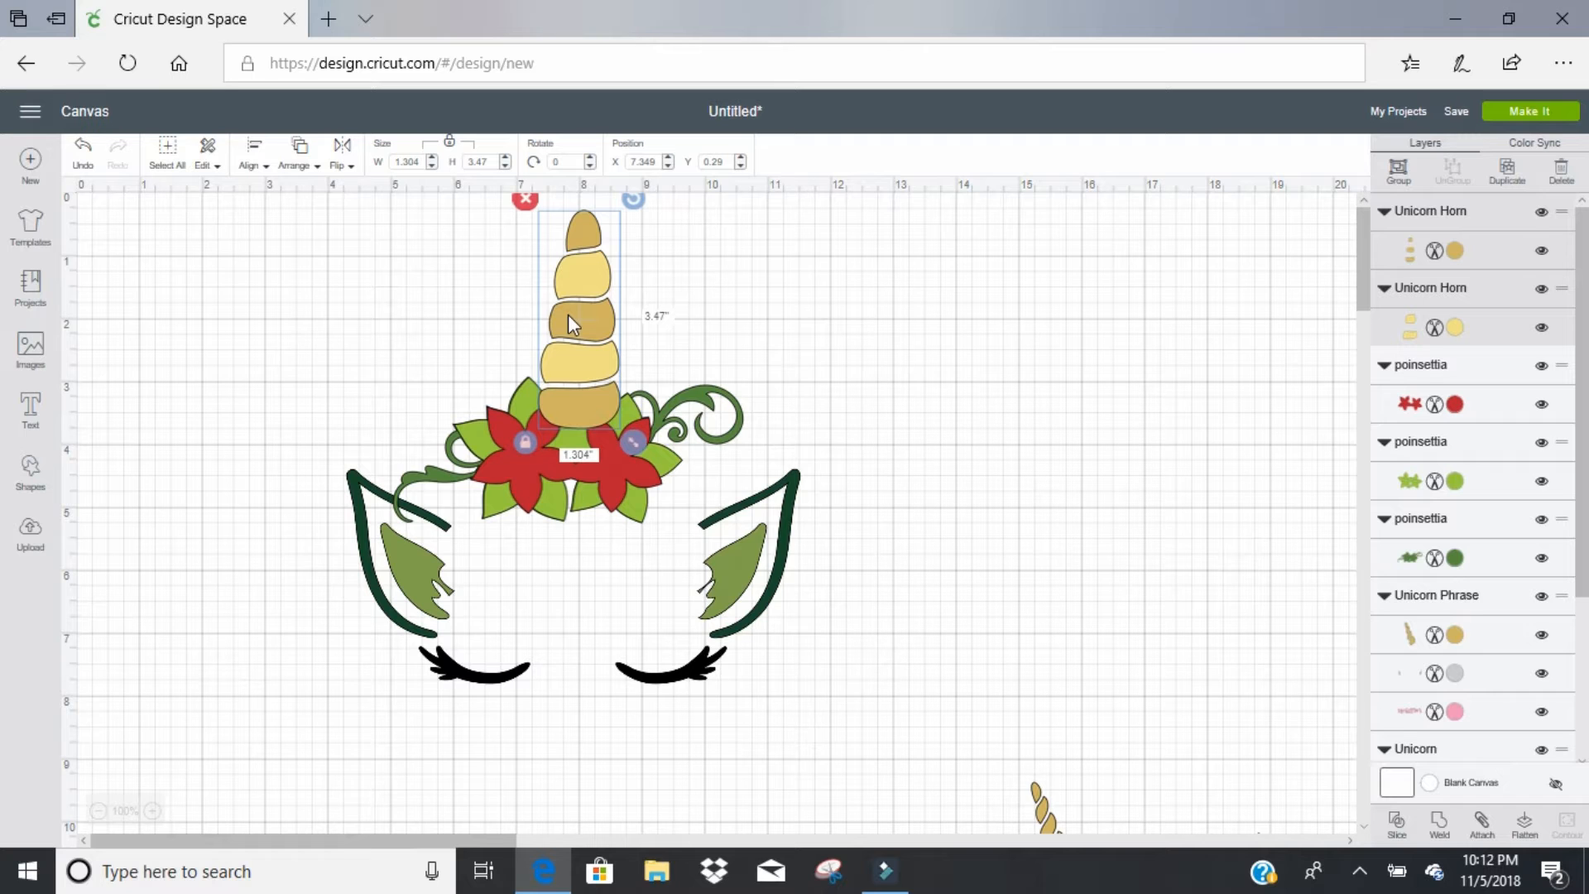
left_click(773, 337)
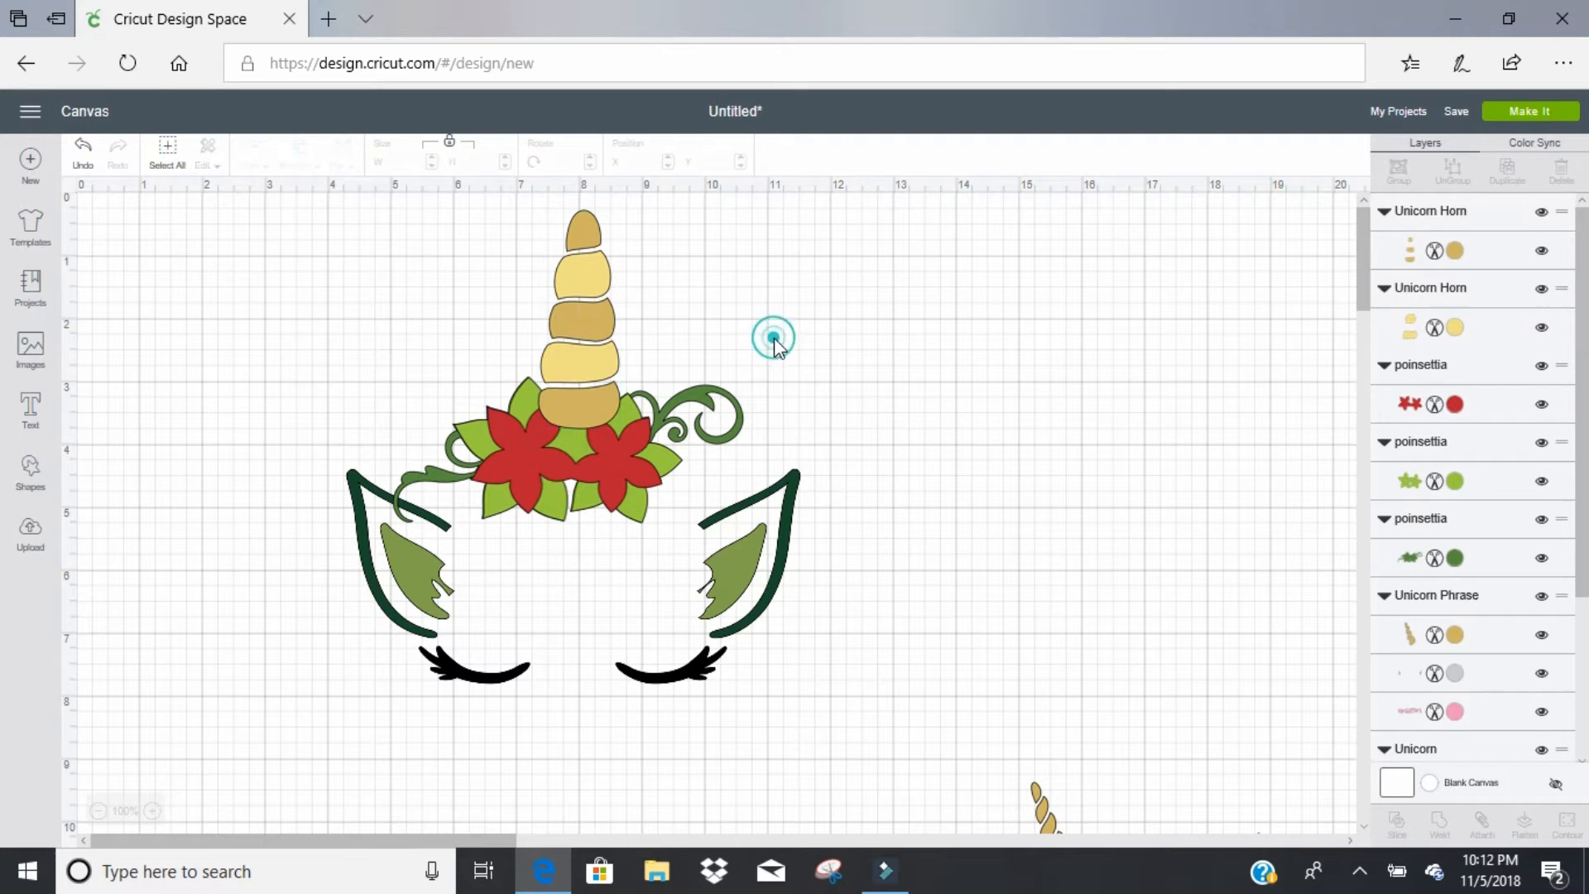
Step: Slice the horn's darker gold layer with the red flower layer, and delete the overlapping gold pieces
left_click(588, 410)
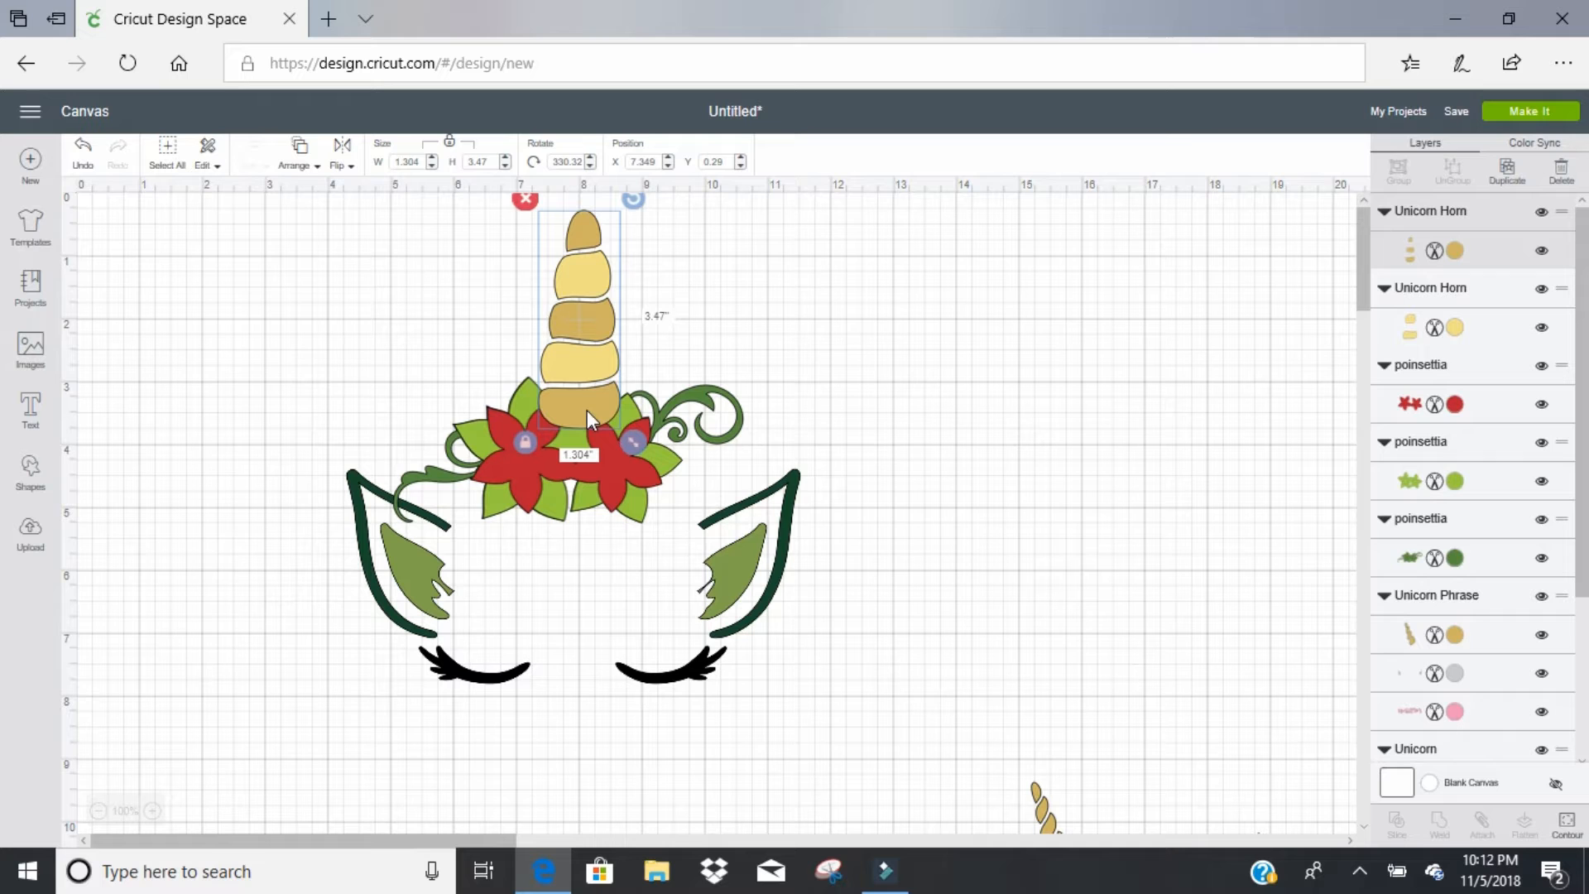
left_click(544, 465, "shift")
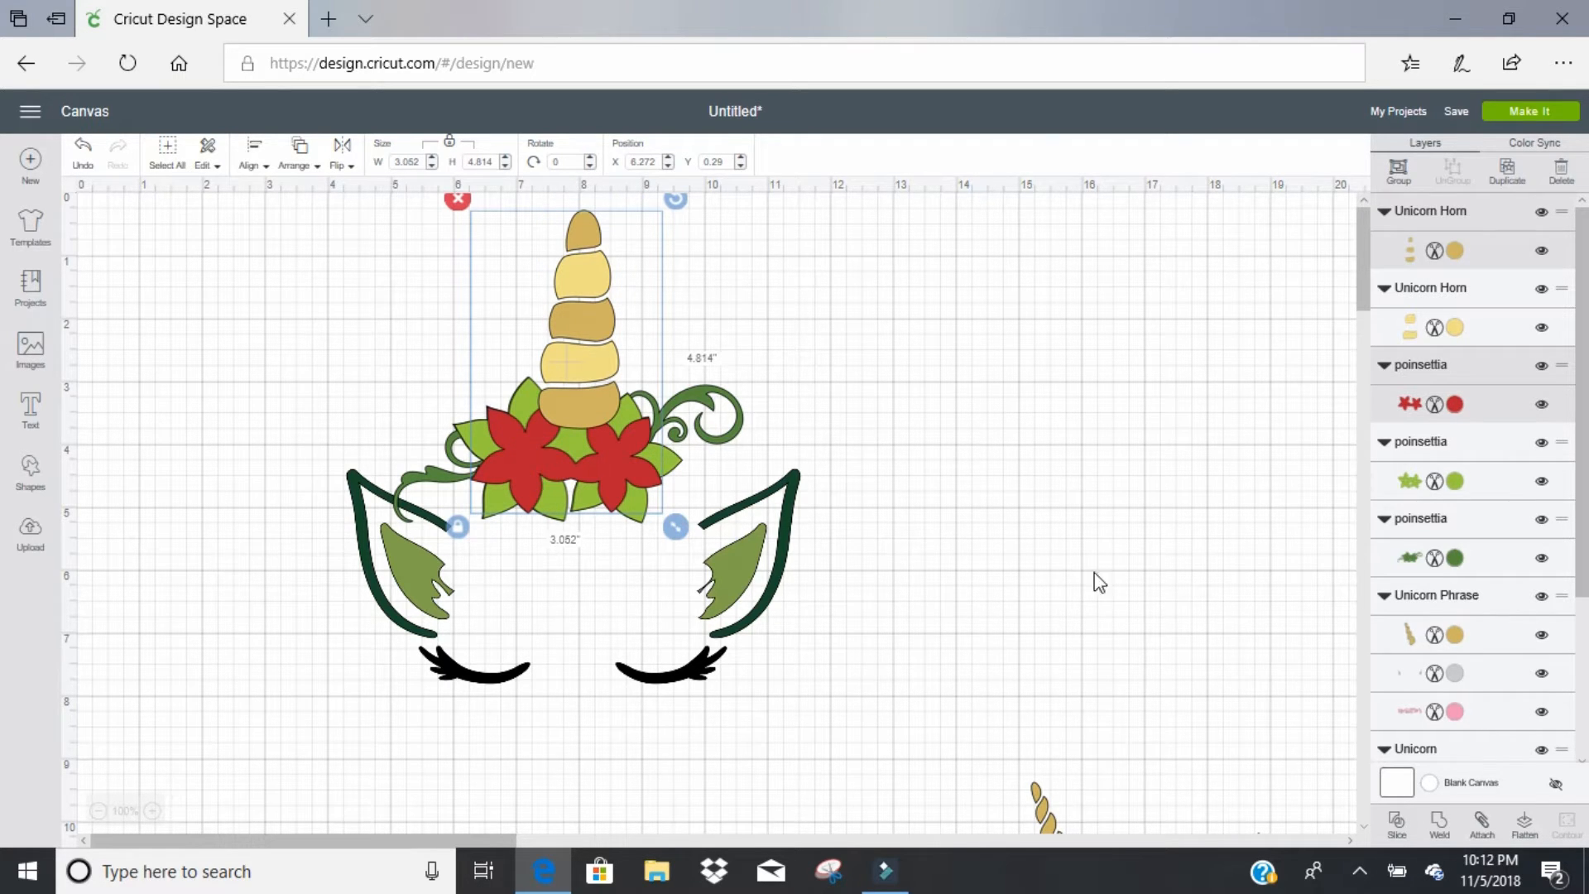
left_click(1397, 822)
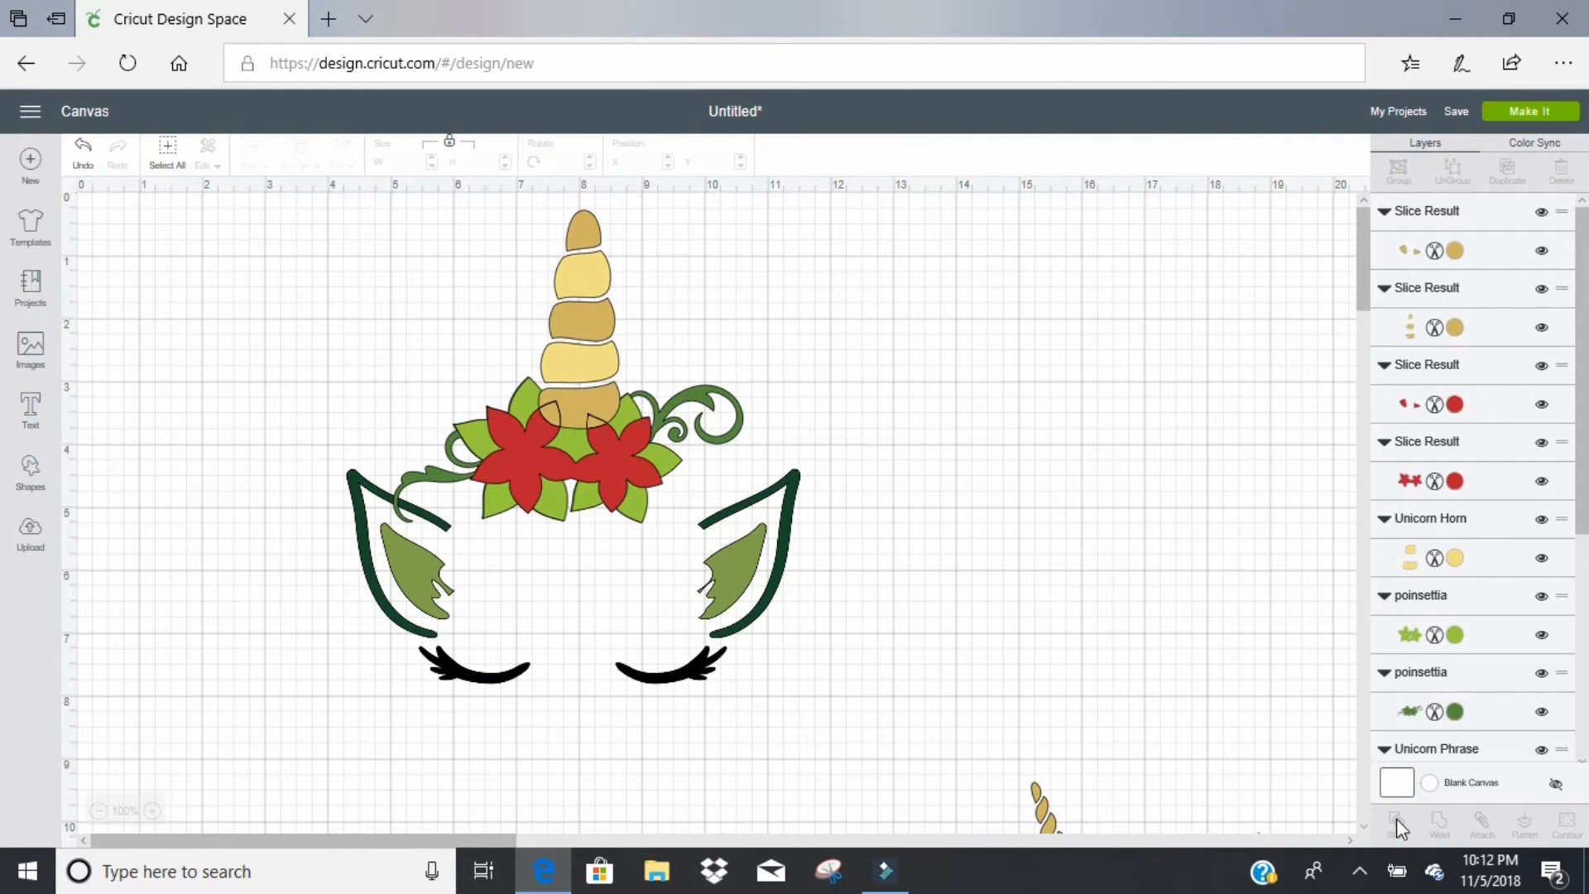
left_click(552, 408)
left_click_drag(553, 409, 768, 346)
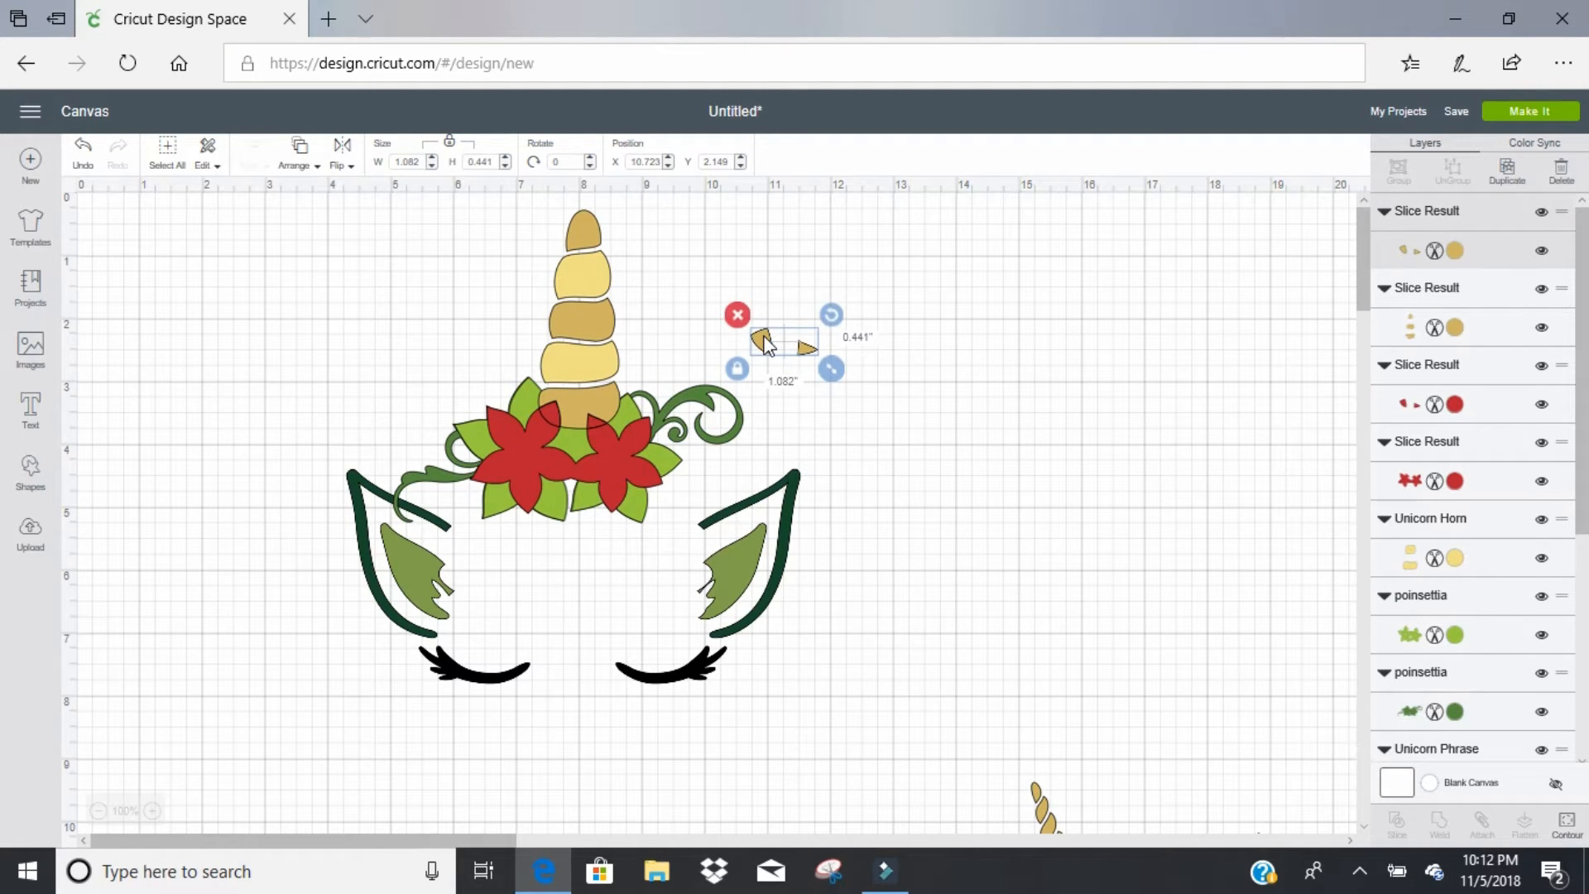
key("Delete")
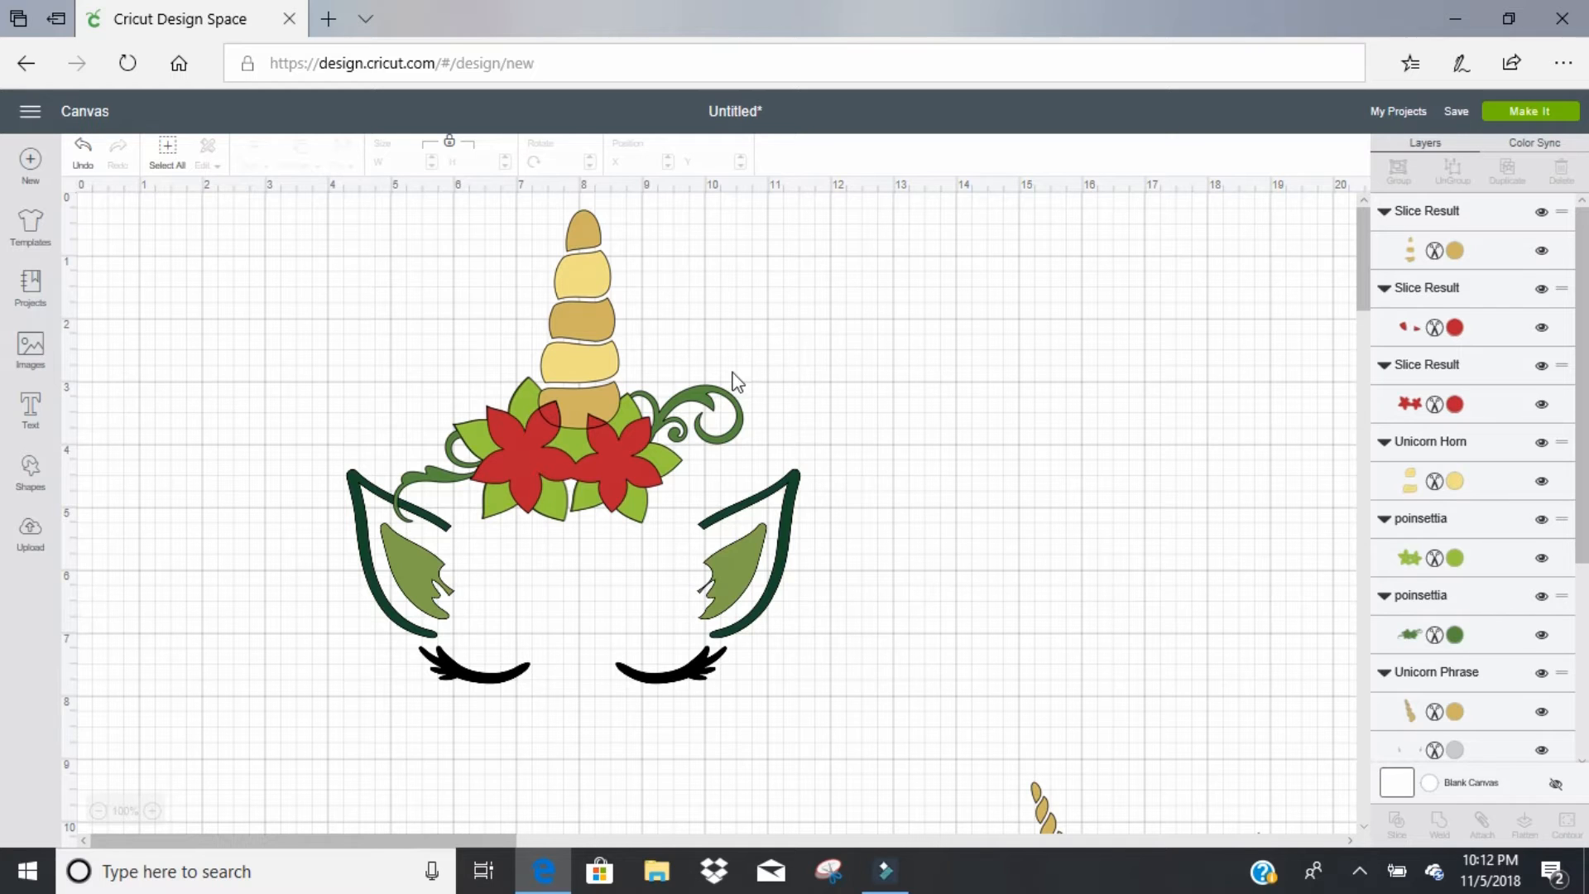
left_click(550, 408)
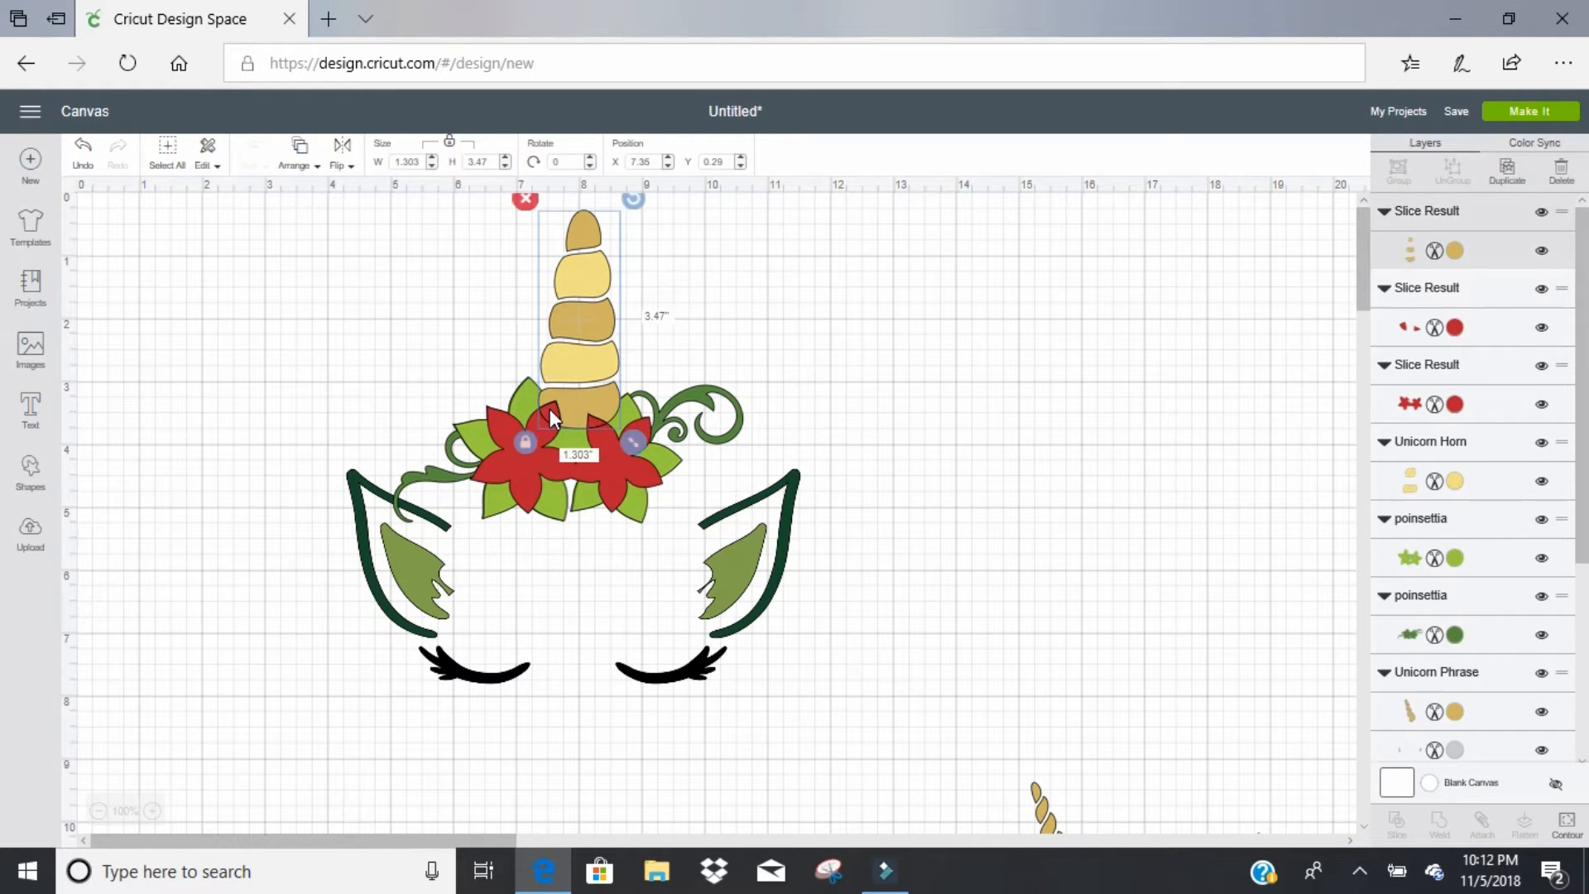
left_click(650, 271)
left_click_drag(650, 272, 458, 385)
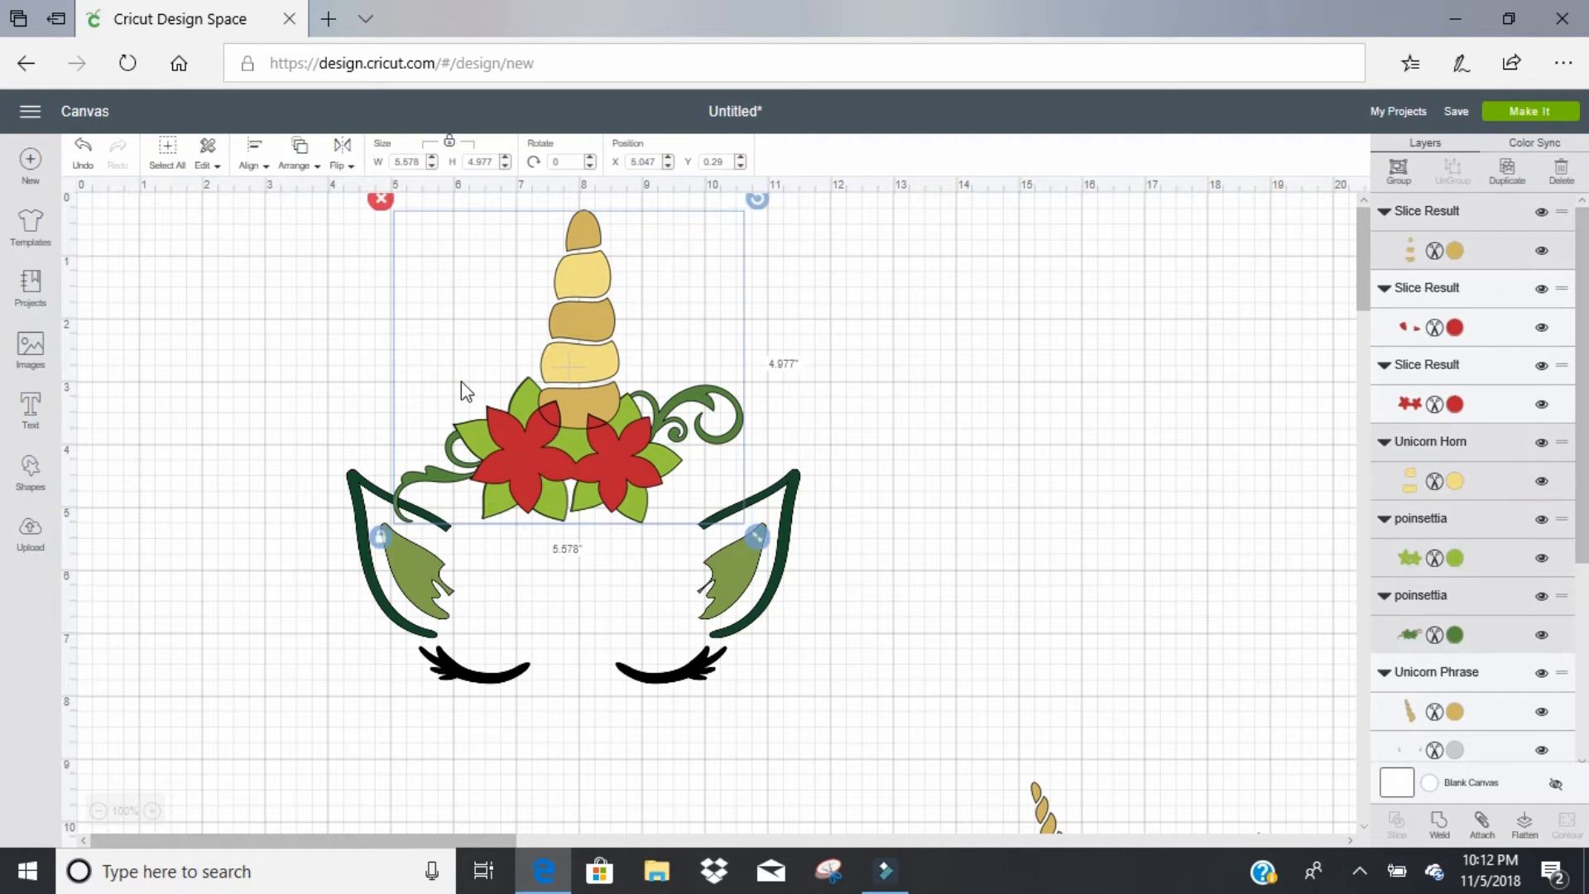
left_click(828, 339)
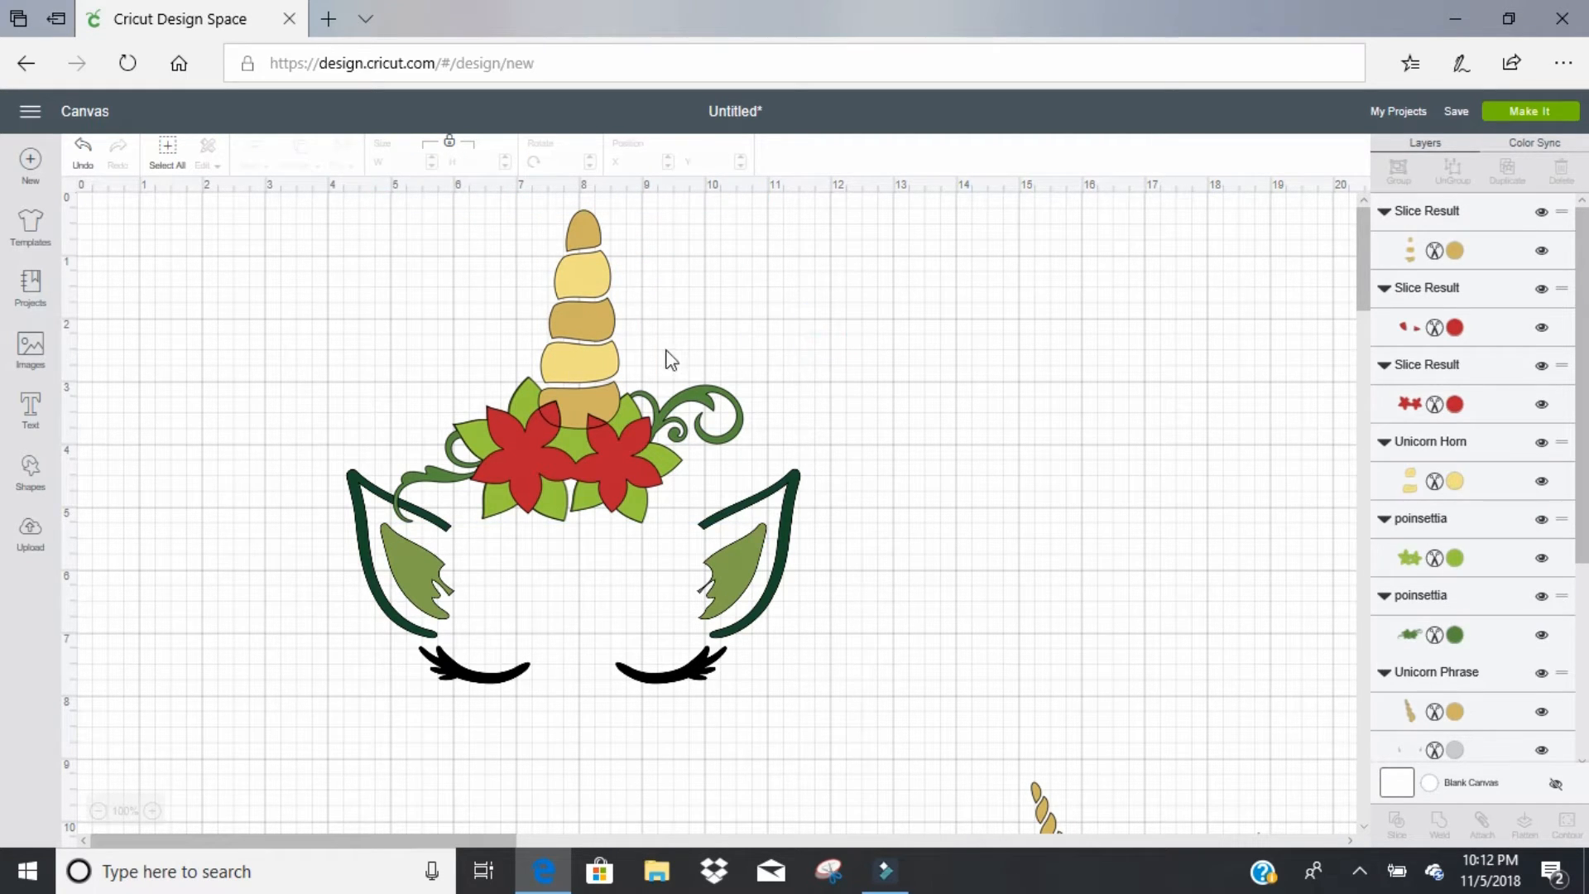
Step: Weld the small red slice pieces back onto the red flower layer
left_click(1409, 328)
left_click(1429, 290)
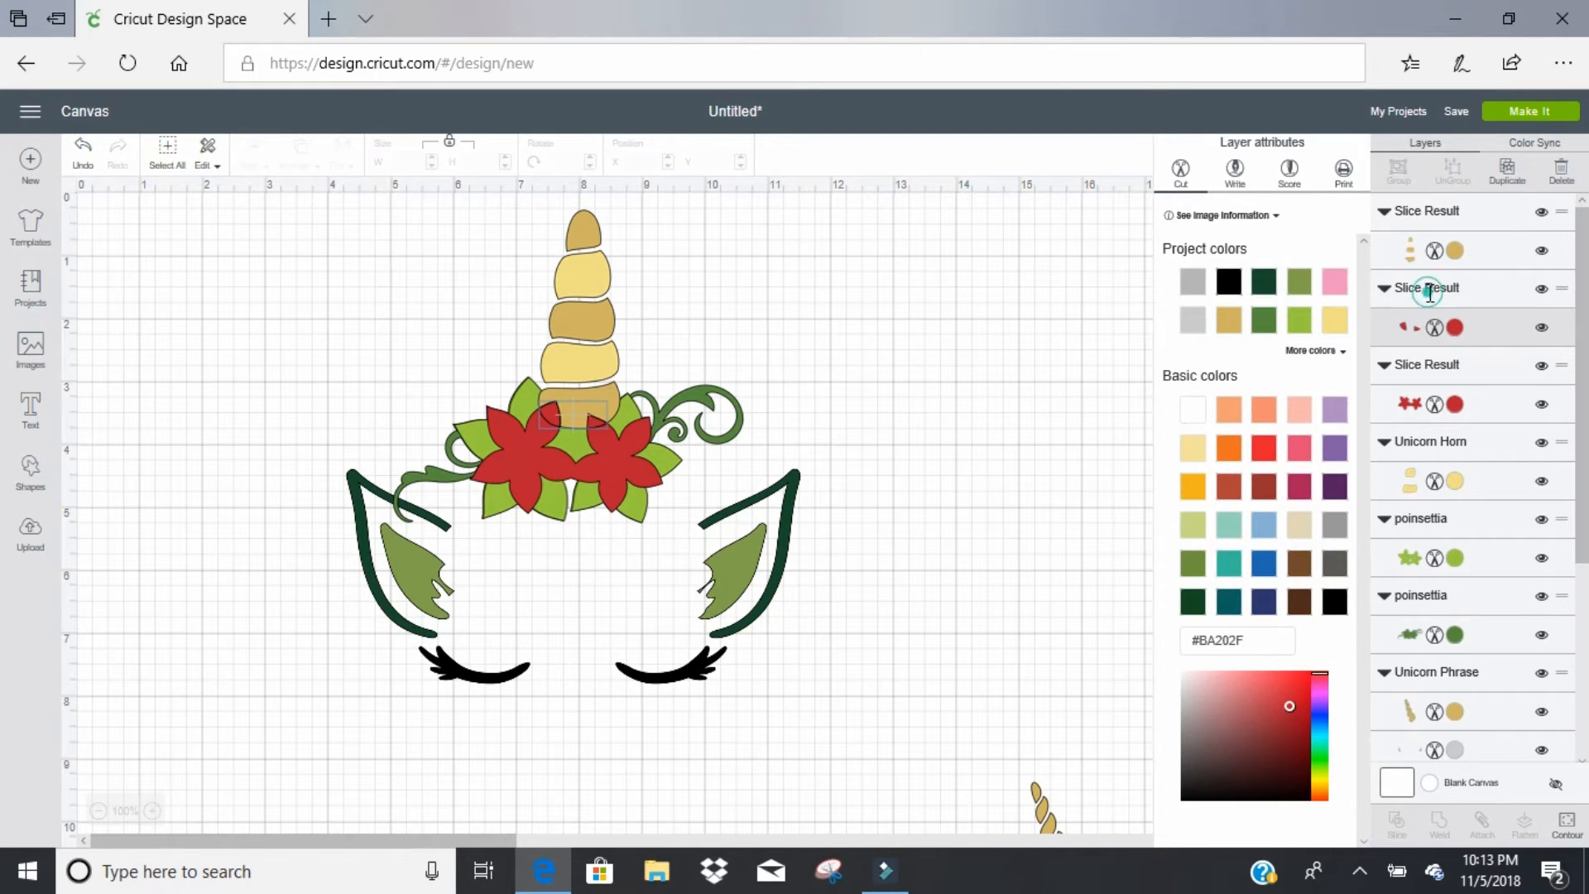
left_click(1422, 368, "shift")
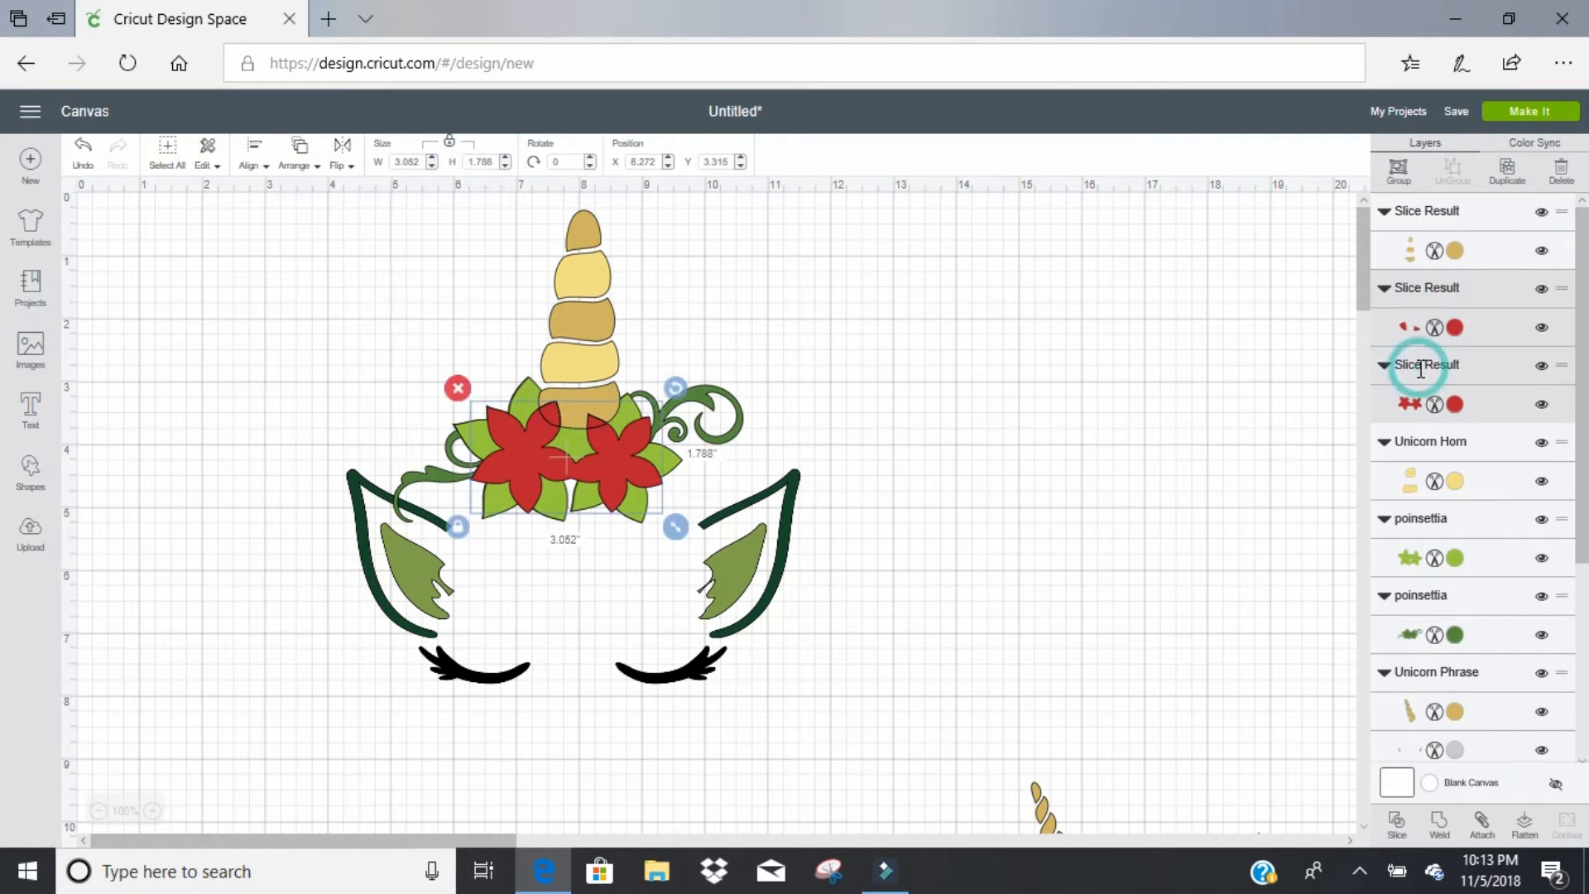
left_click(1439, 824)
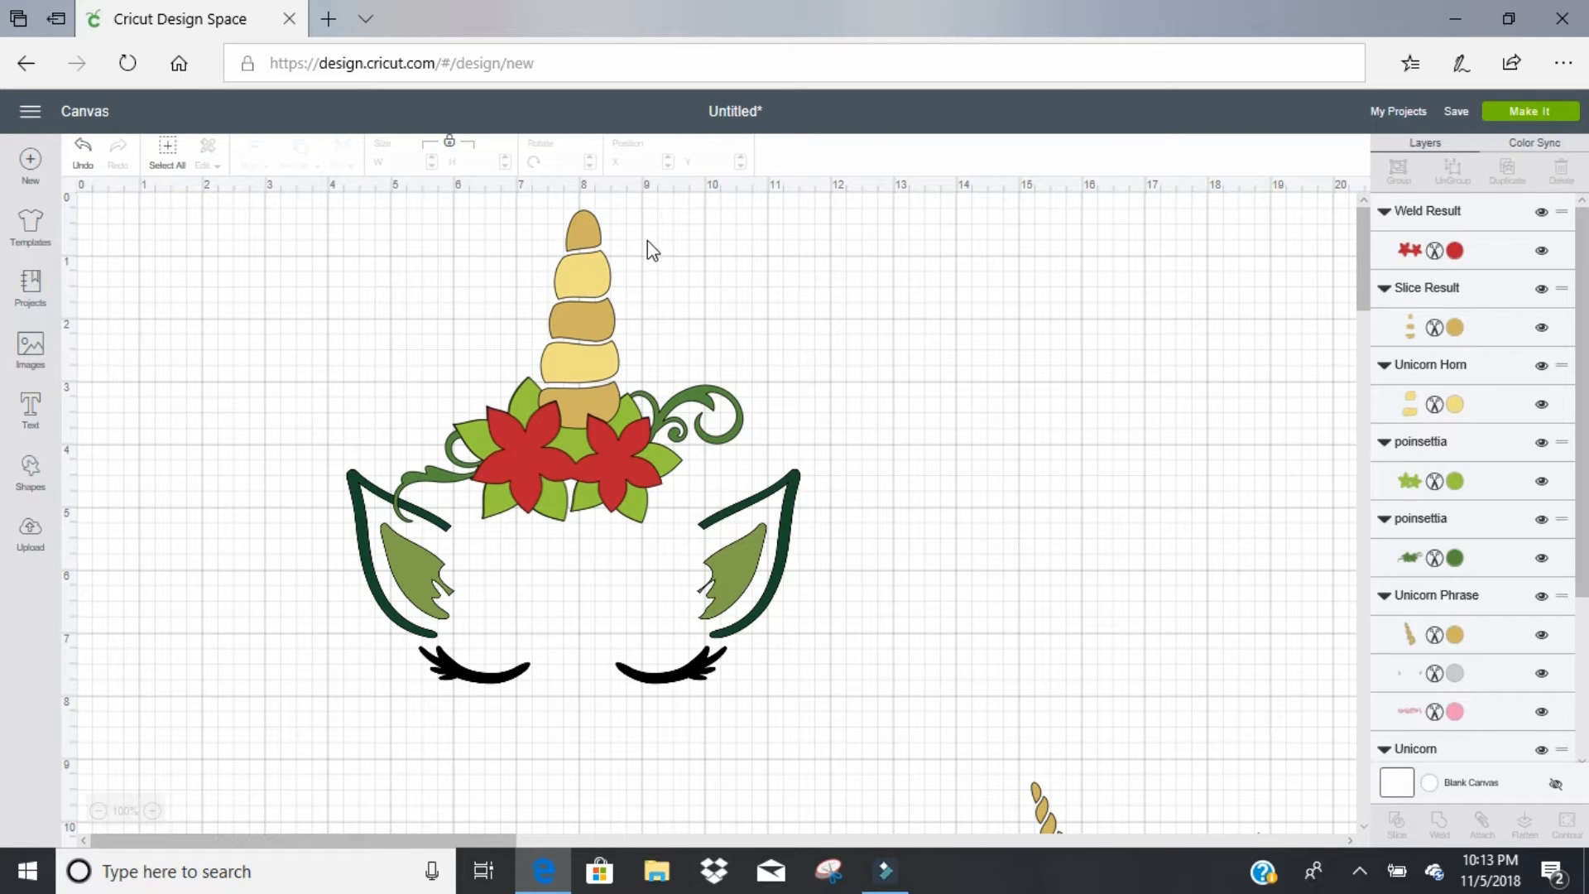
Step: Group the horn's dark and light gold layers, and nudge the grouped horn slightly over the flowers
left_click_drag(648, 240, 505, 310)
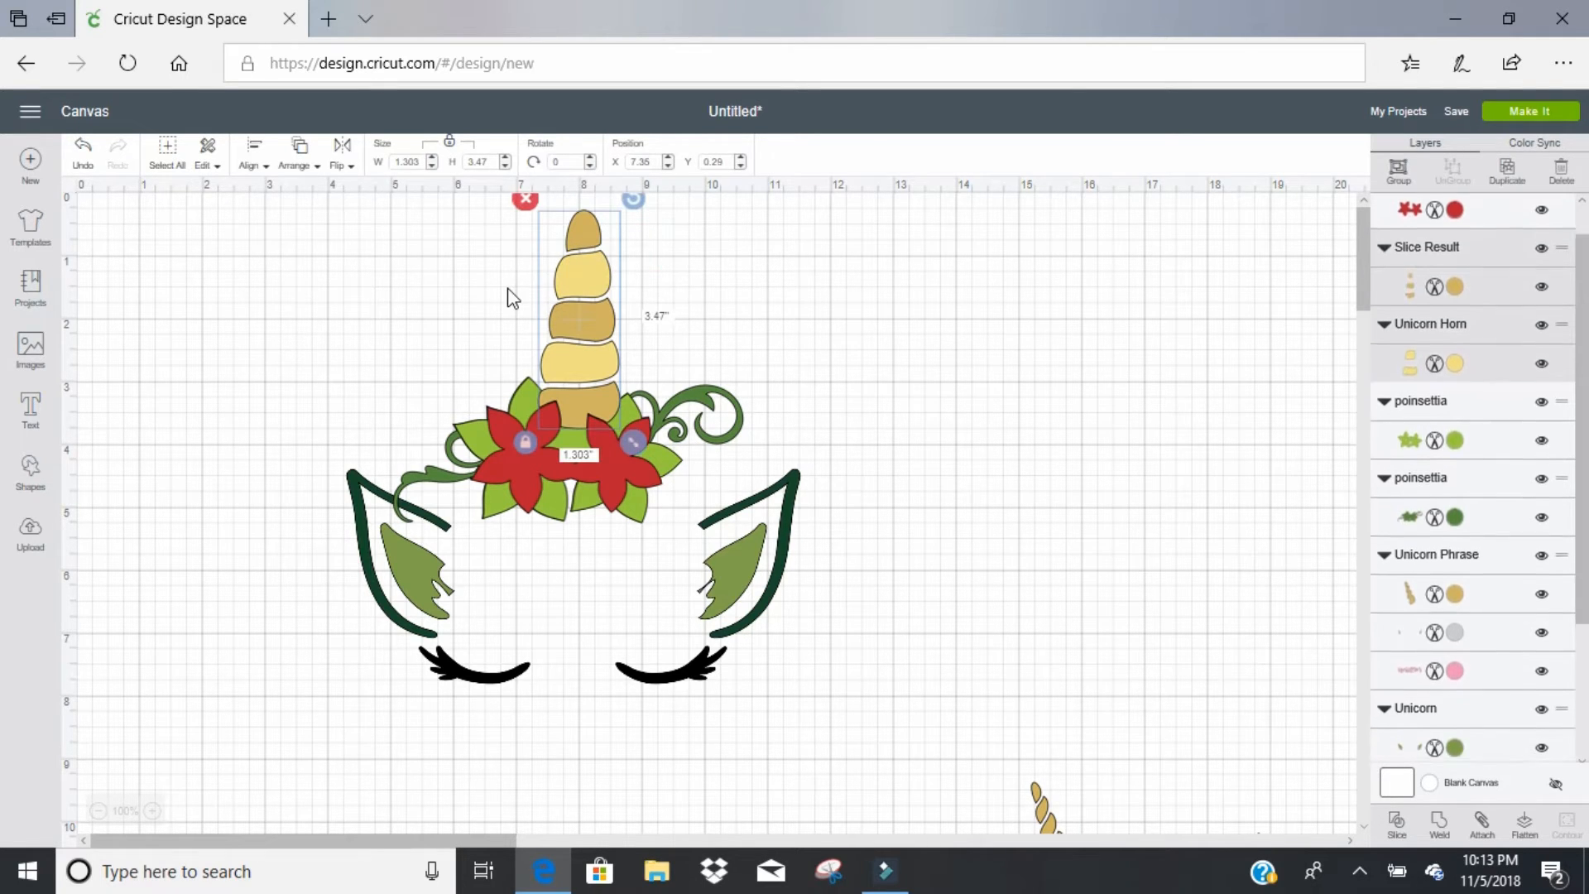
left_click(1397, 170)
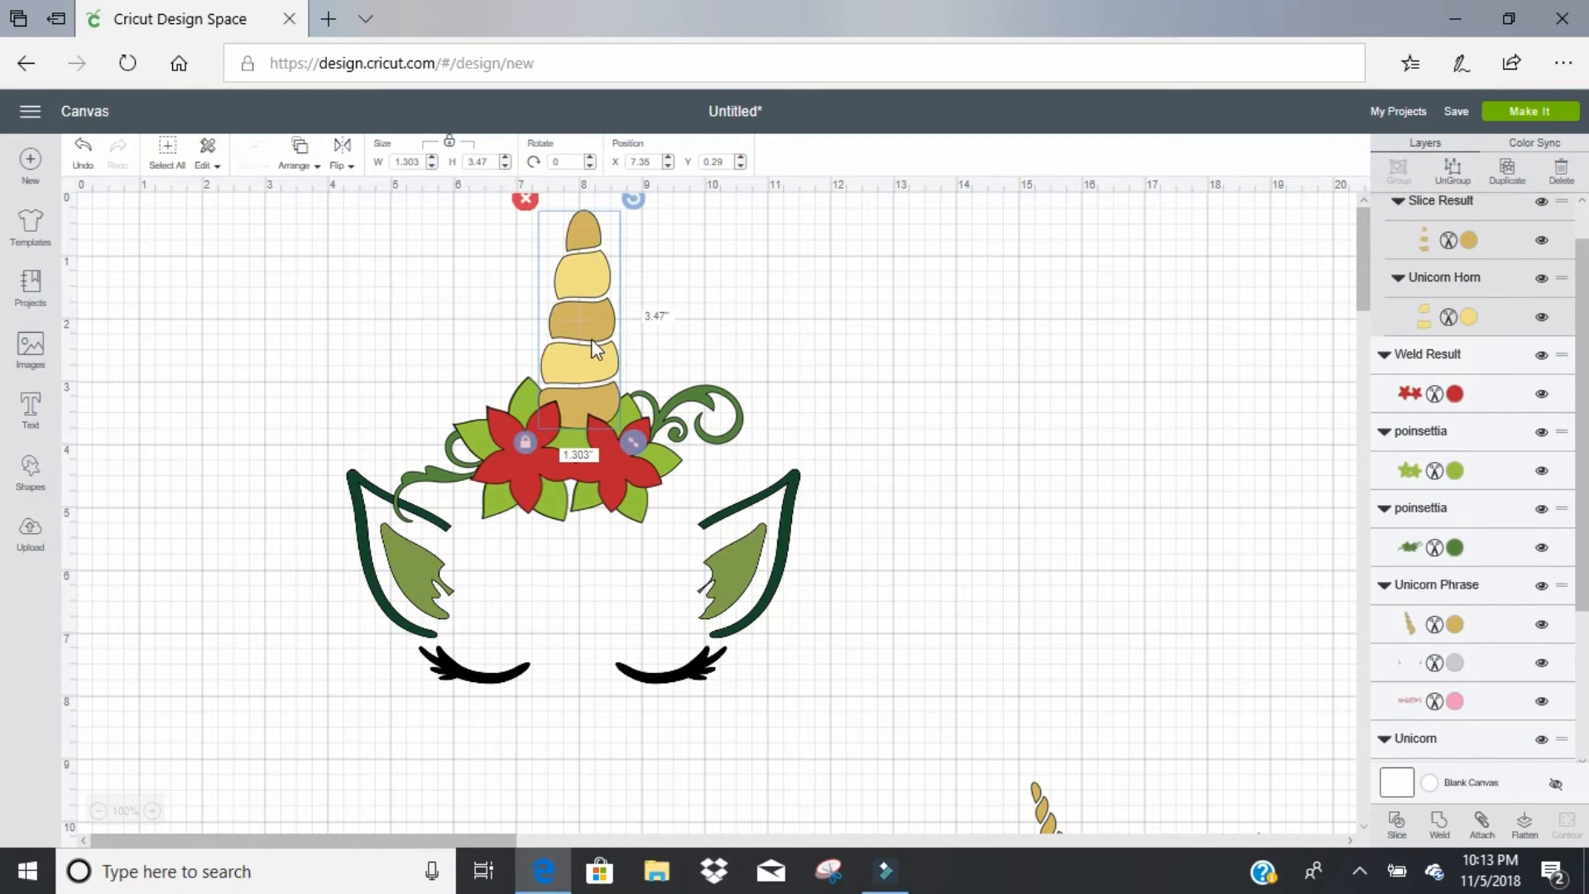
mouse_move(591, 340)
left_mouse_down()
mouse_move(587, 313)
mouse_move(591, 342)
left_mouse_up()
left_click(970, 296)
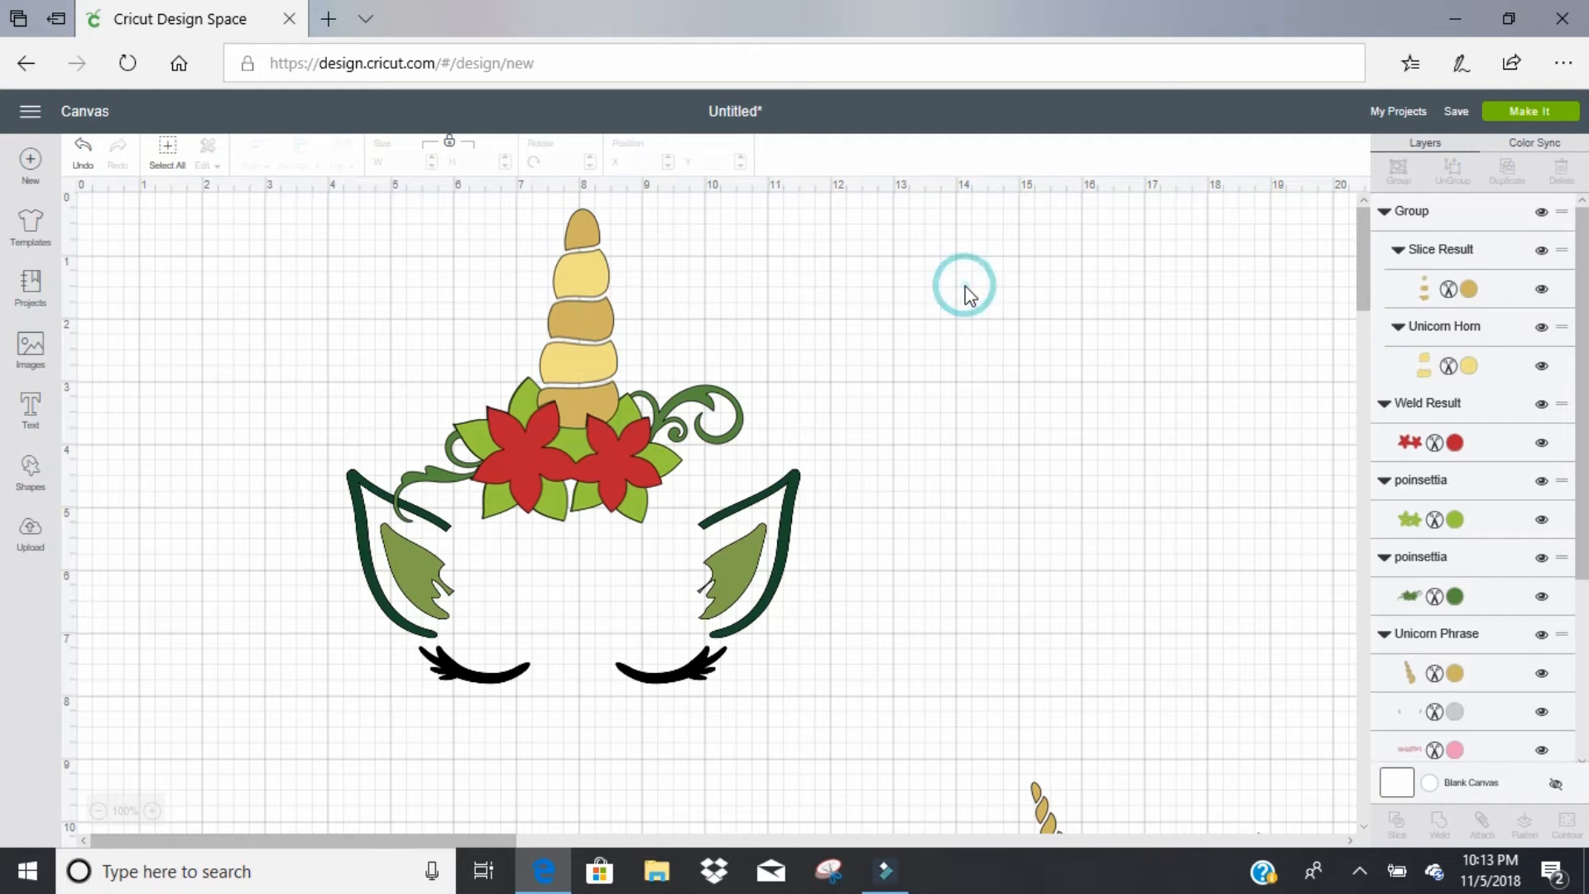
Step: Move the ears down clear of the flowers, and group the red, light green and dark green poinsettia layers
left_click_drag(627, 543, 628, 722)
left_click_drag(679, 520, 639, 490)
left_click(84, 154)
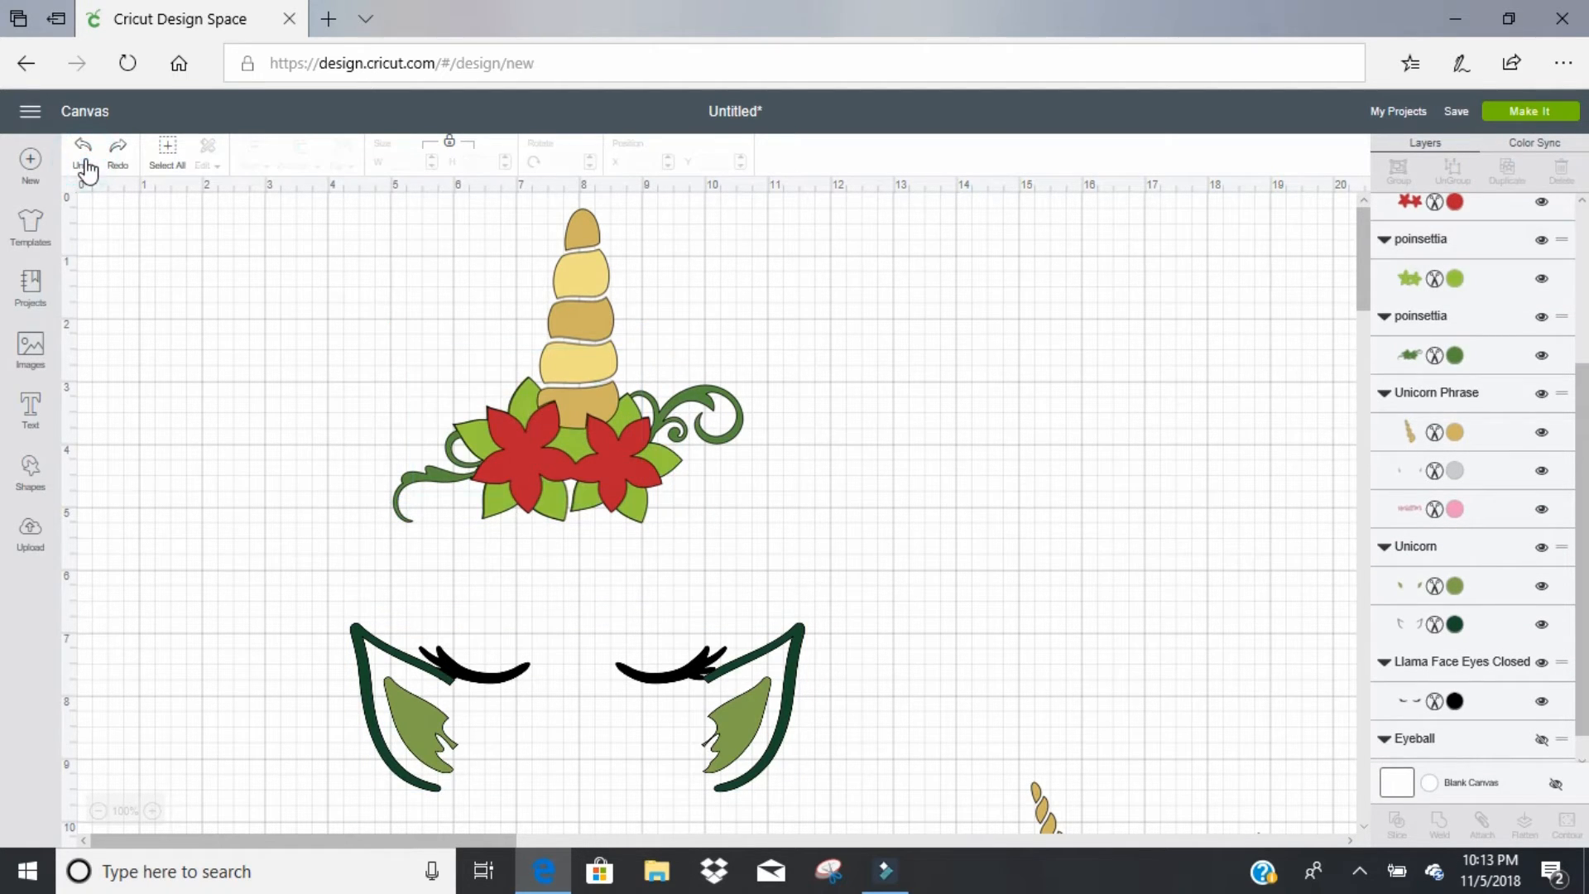
left_click_drag(722, 469, 559, 487)
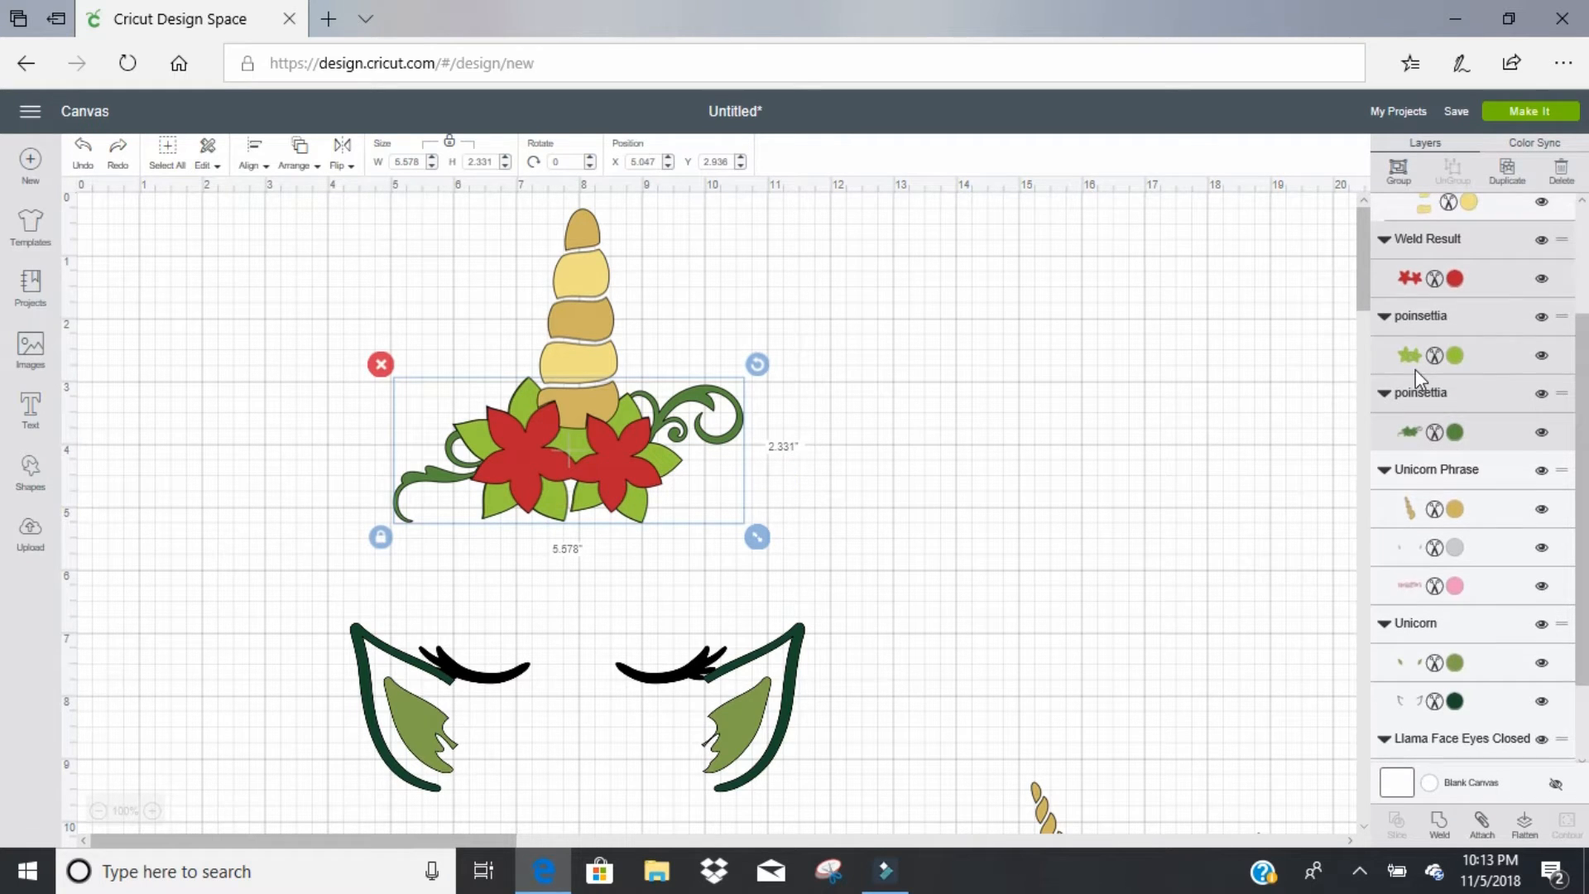
left_click(1399, 171)
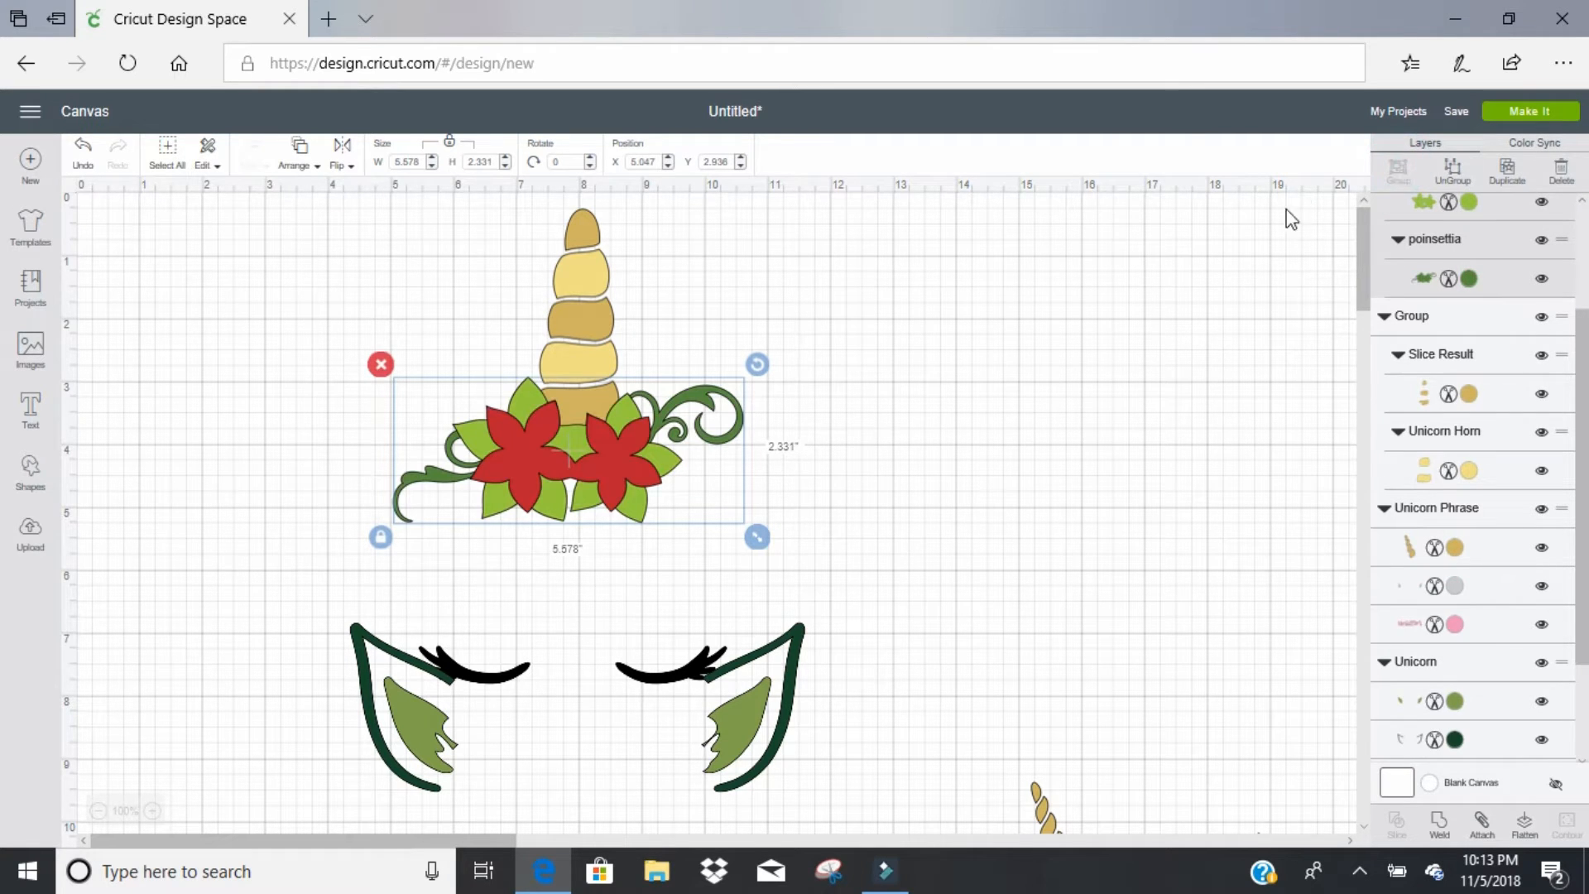
left_click(1070, 398)
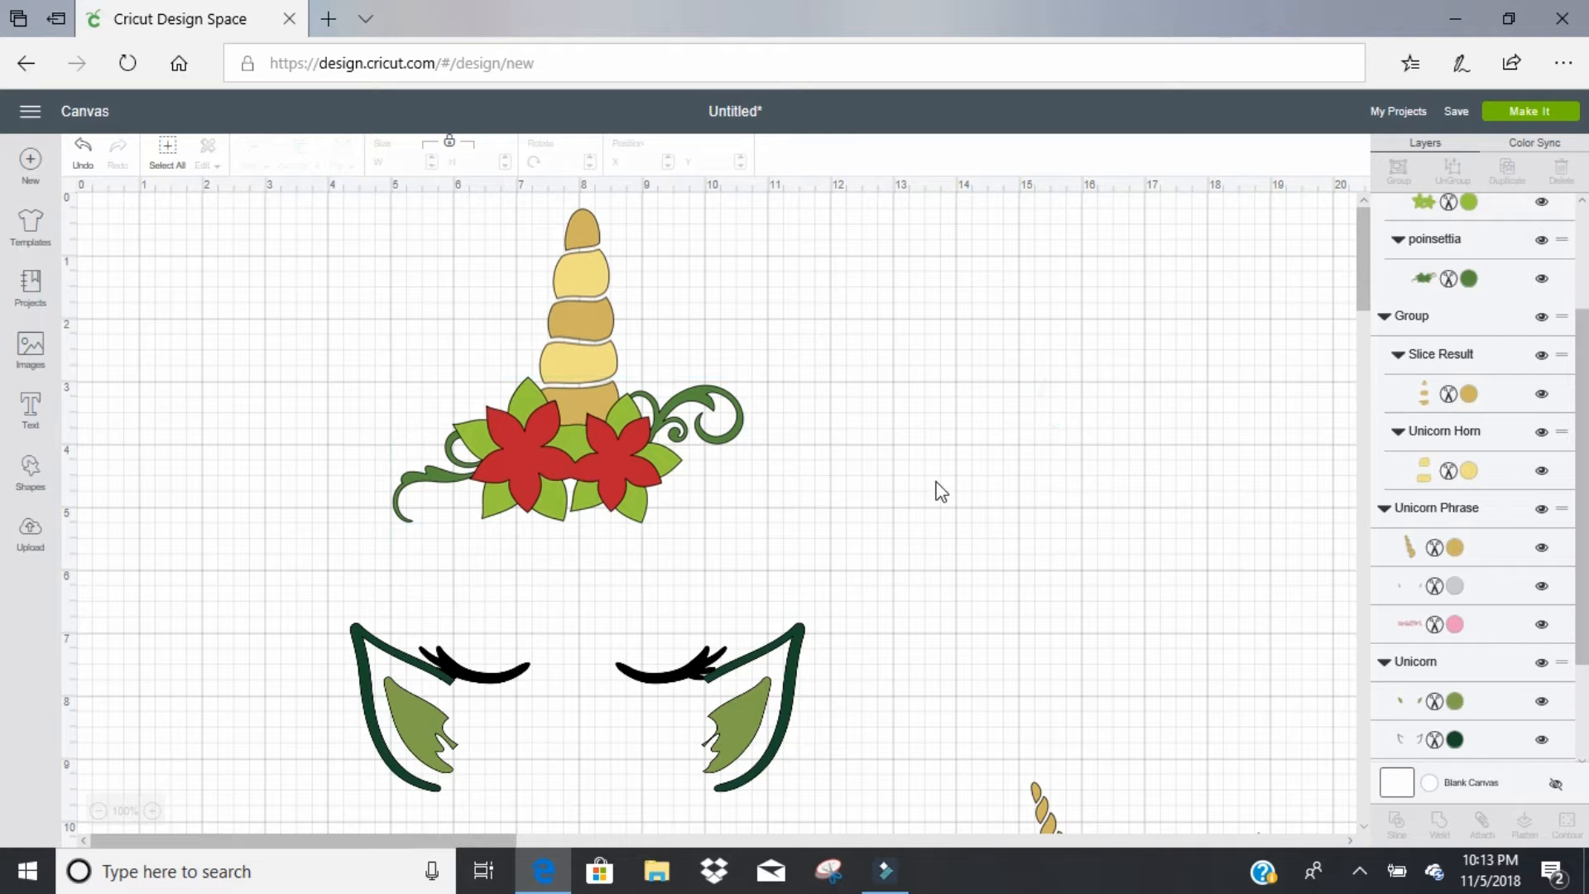
Step: Raise the ears above the eyes, shift the closed eyes to about X 5.34, Y 7.10 in, and lower the poinsettias between the ears at about X 4.99, Y 4.08 in
left_click_drag(763, 730, 746, 556)
left_click_drag(672, 686, 664, 676)
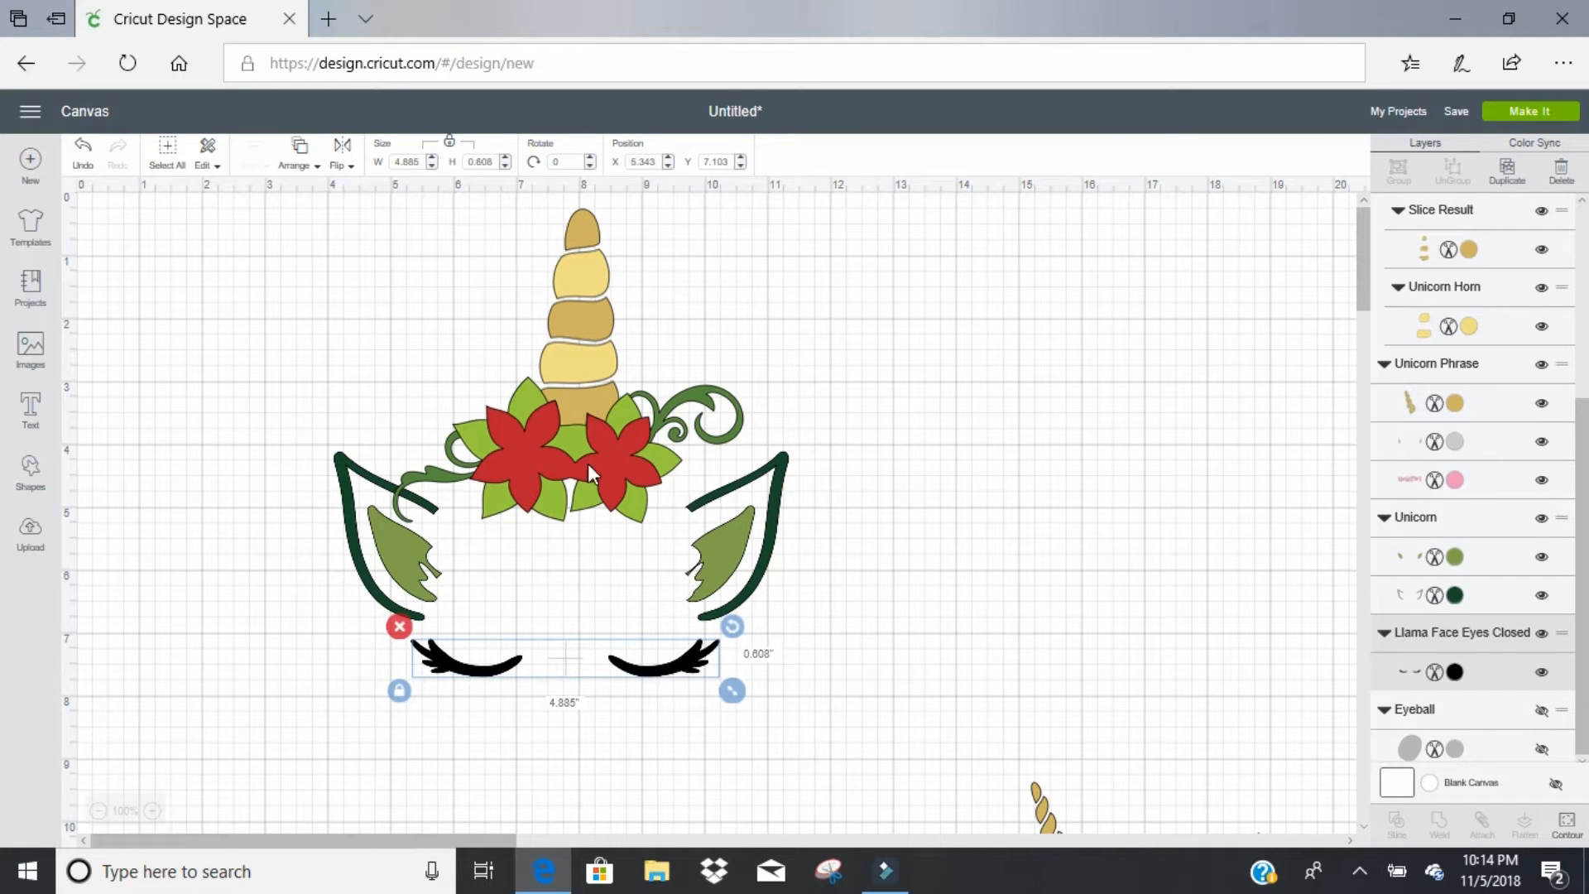
left_click_drag(594, 460, 591, 533)
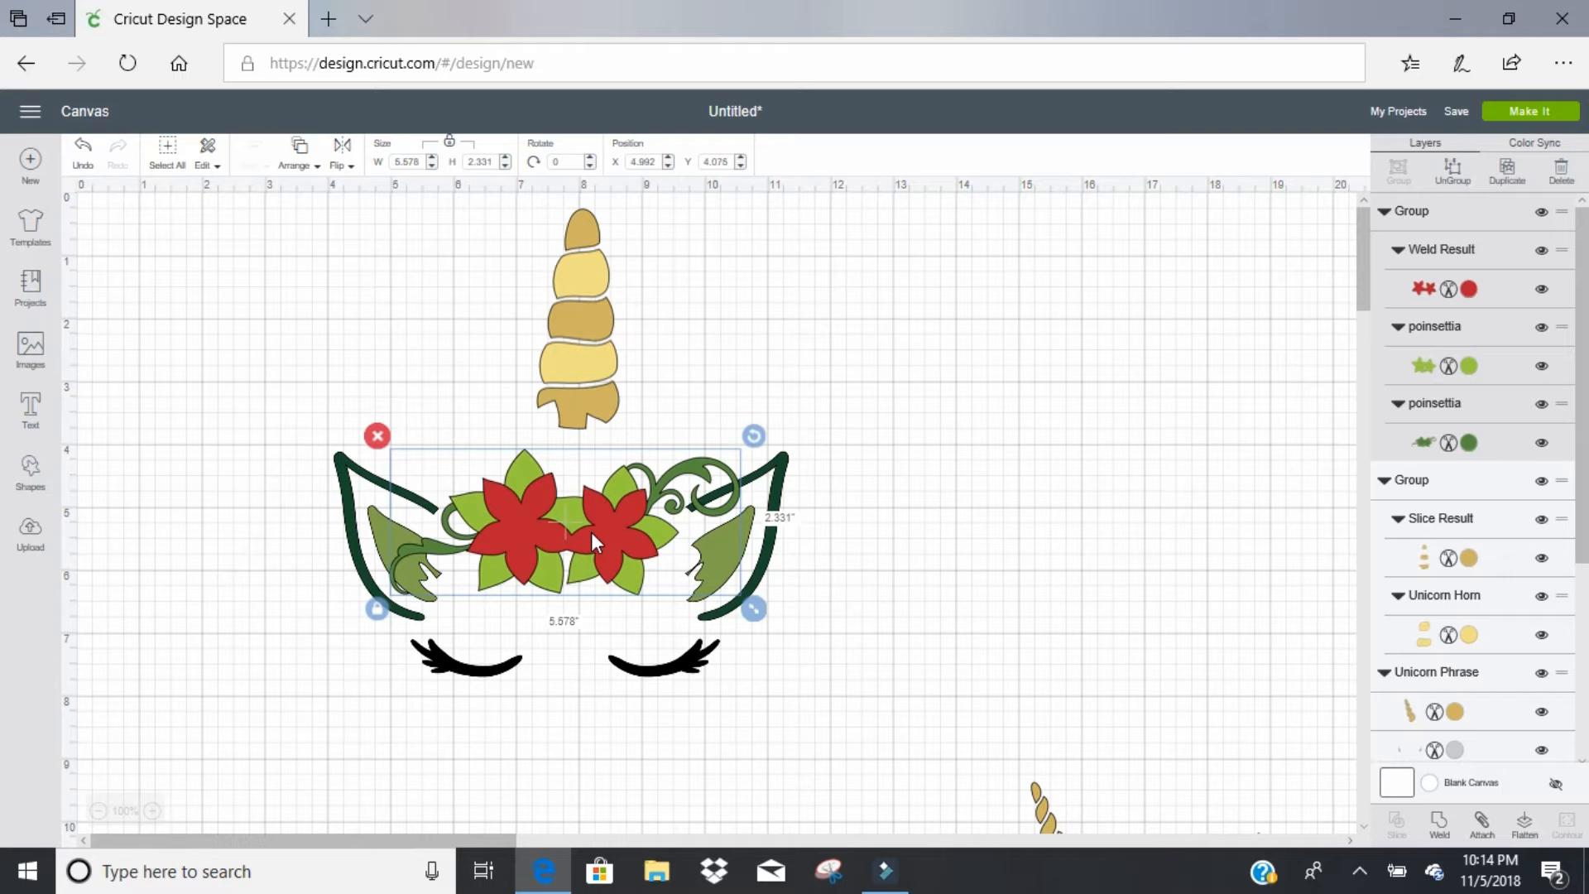
Step: Hide the poinsettias' dark green swirl layer, and lower the horn onto the flowers at about X 7.29, Y 1.44 in
left_click(1542, 445)
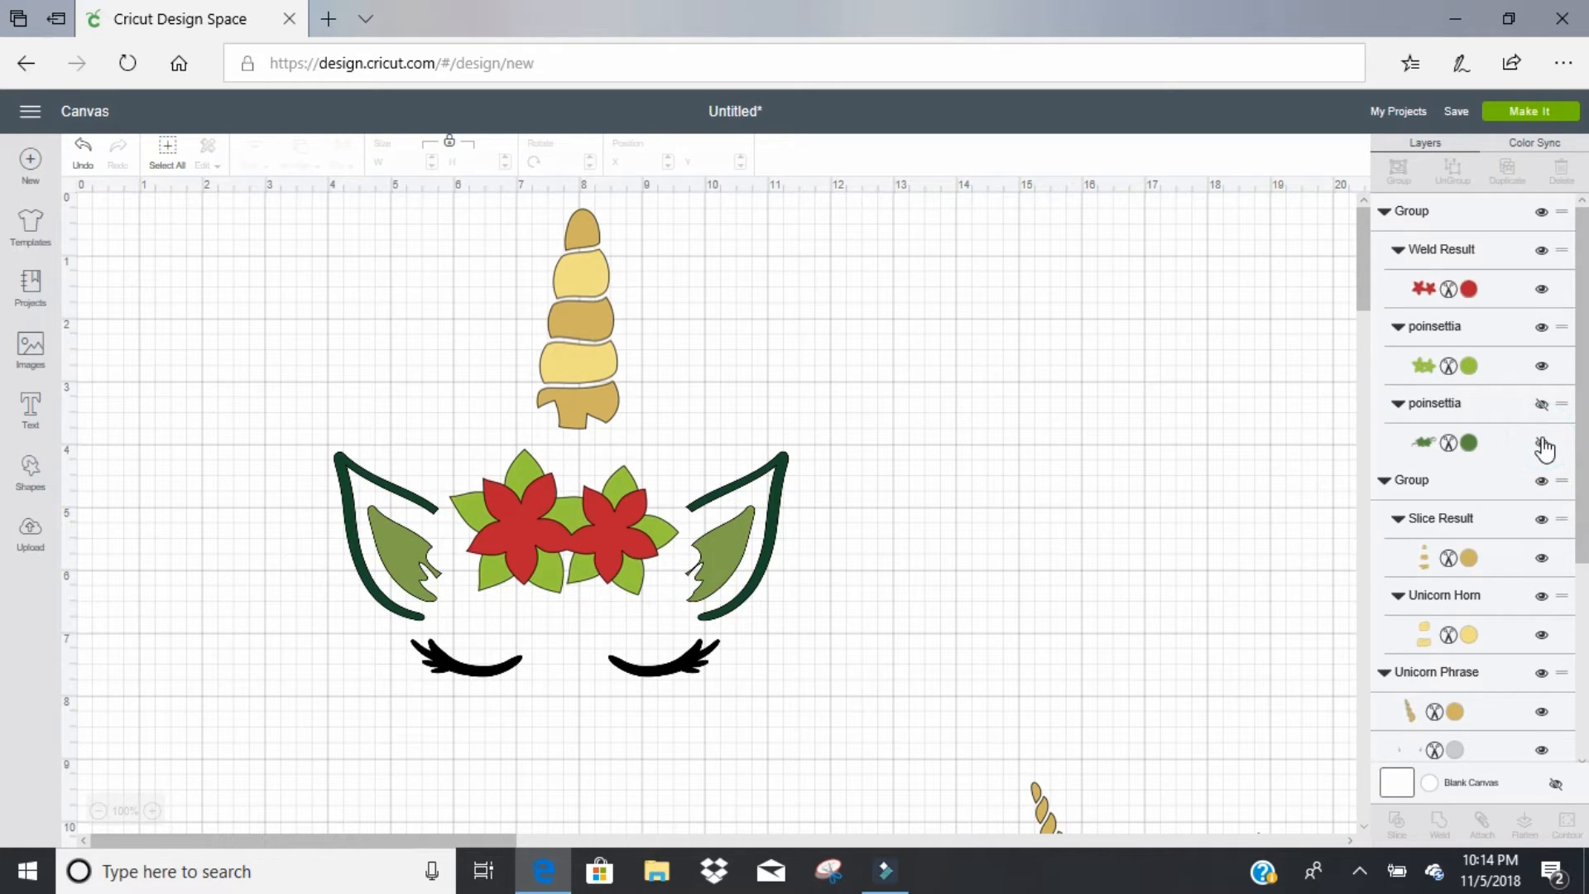
left_click_drag(583, 377, 581, 440)
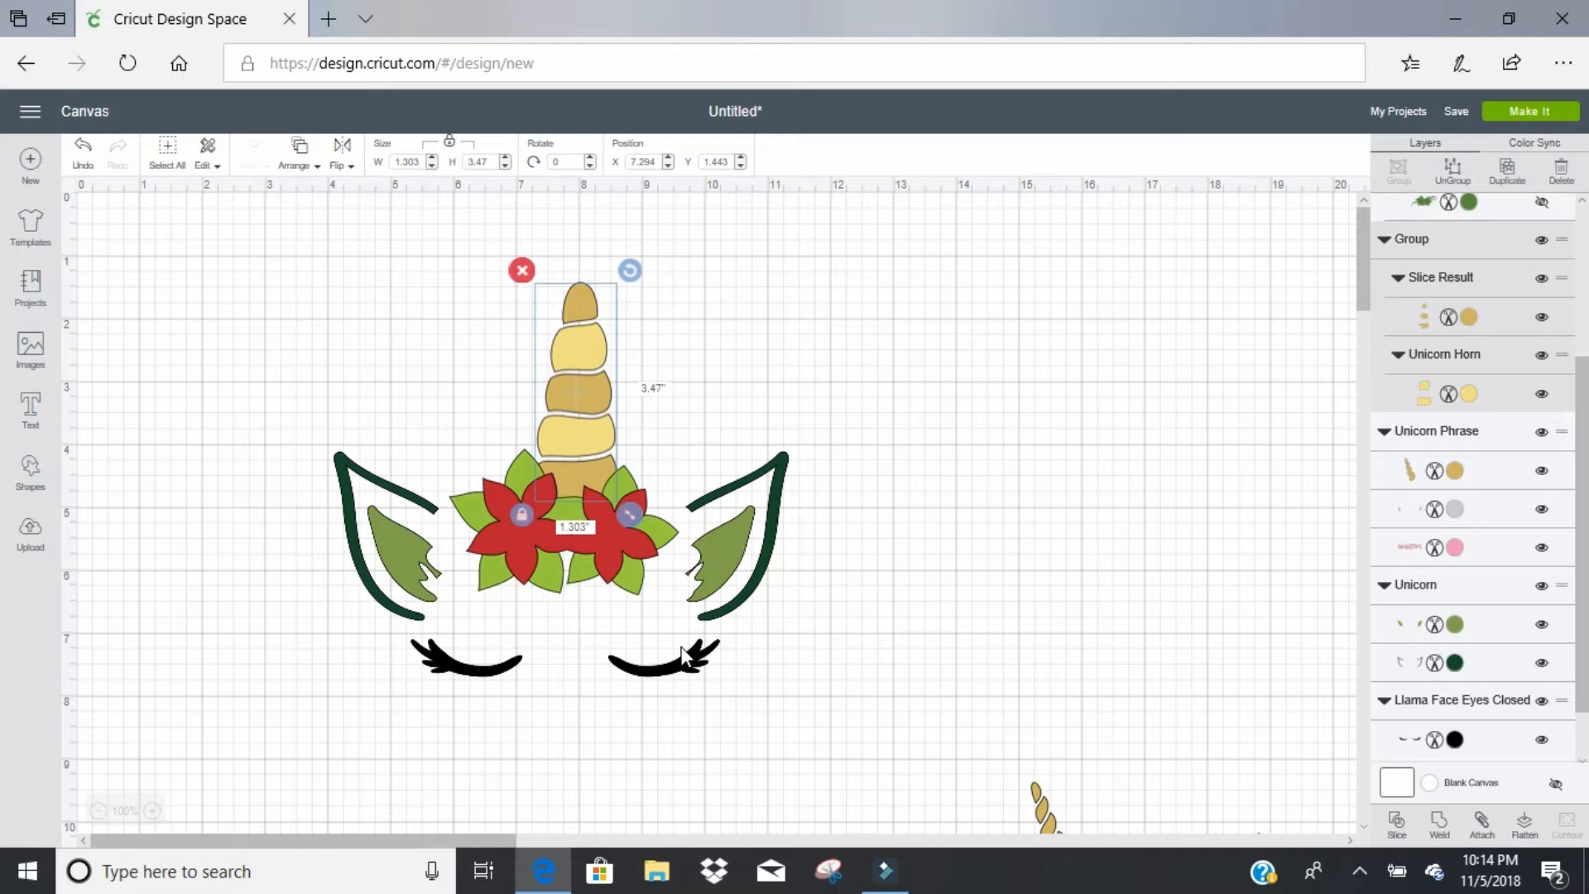
left_click(880, 422)
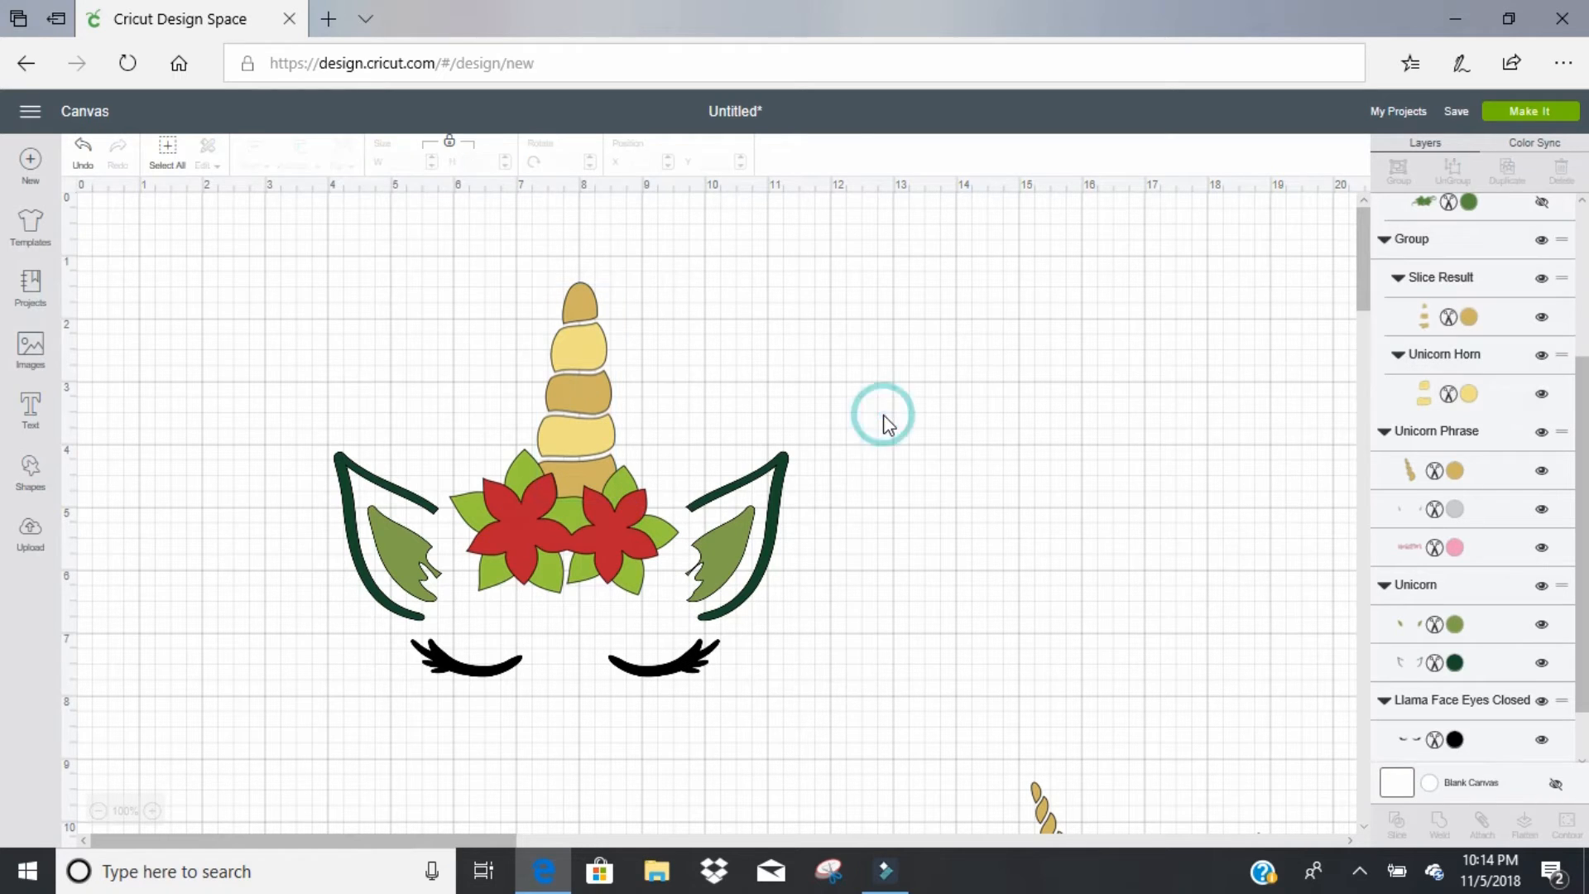
Step: Recolour the horn's dark gold segments dark green, #144923
left_click(583, 315)
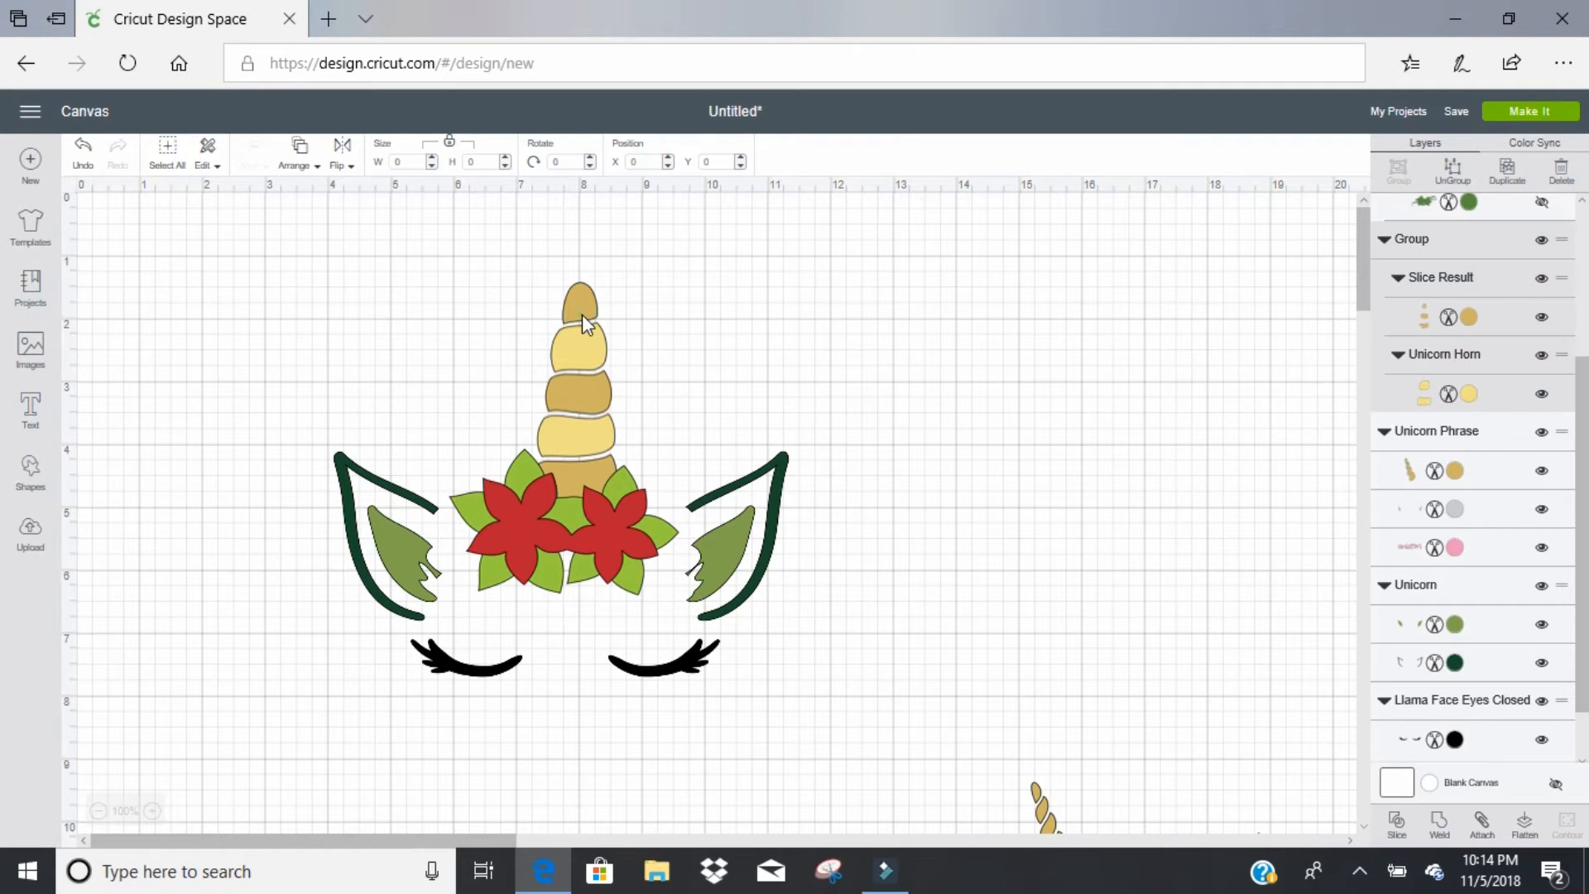
left_click(1471, 317)
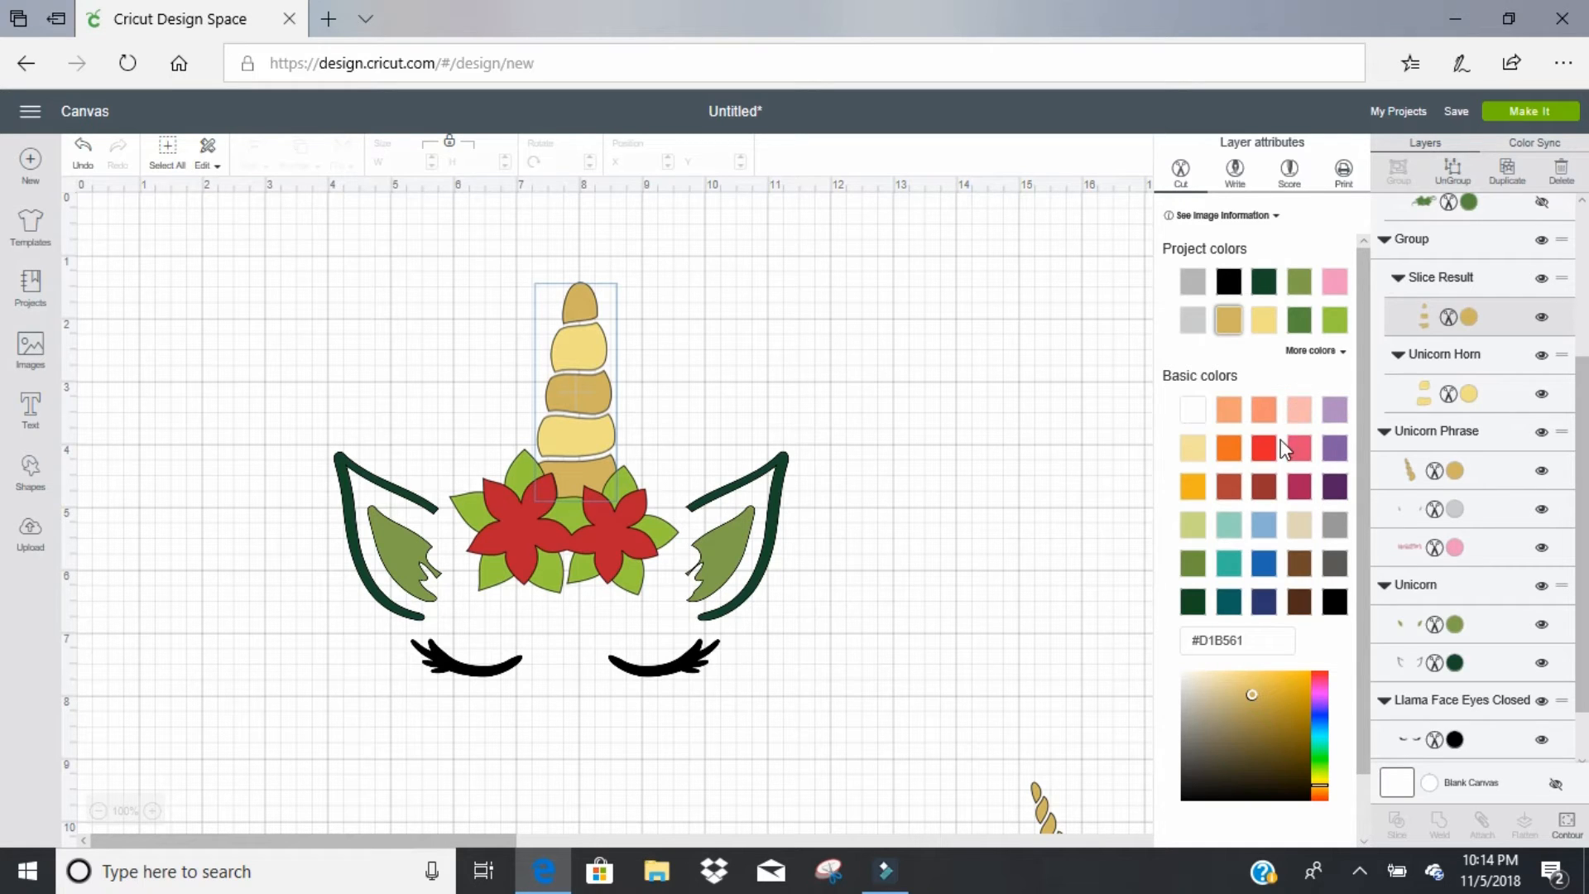
left_click(1195, 605)
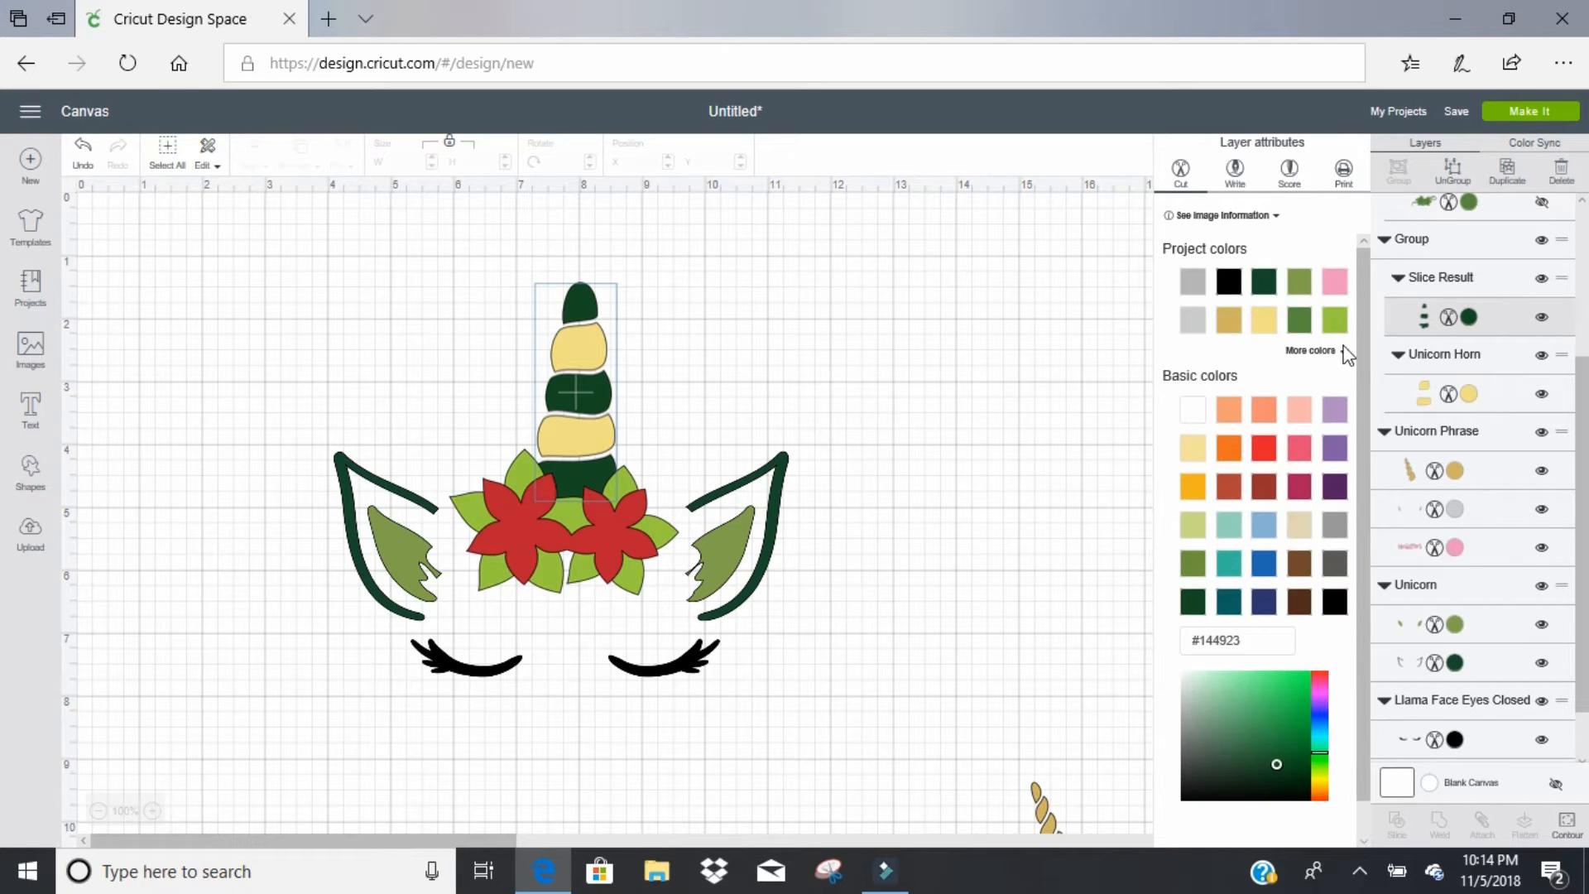
Step: Try Gray and Cream on the horn's light gold segments, and settle on Candycorn, #F2B31B
left_click(1470, 389)
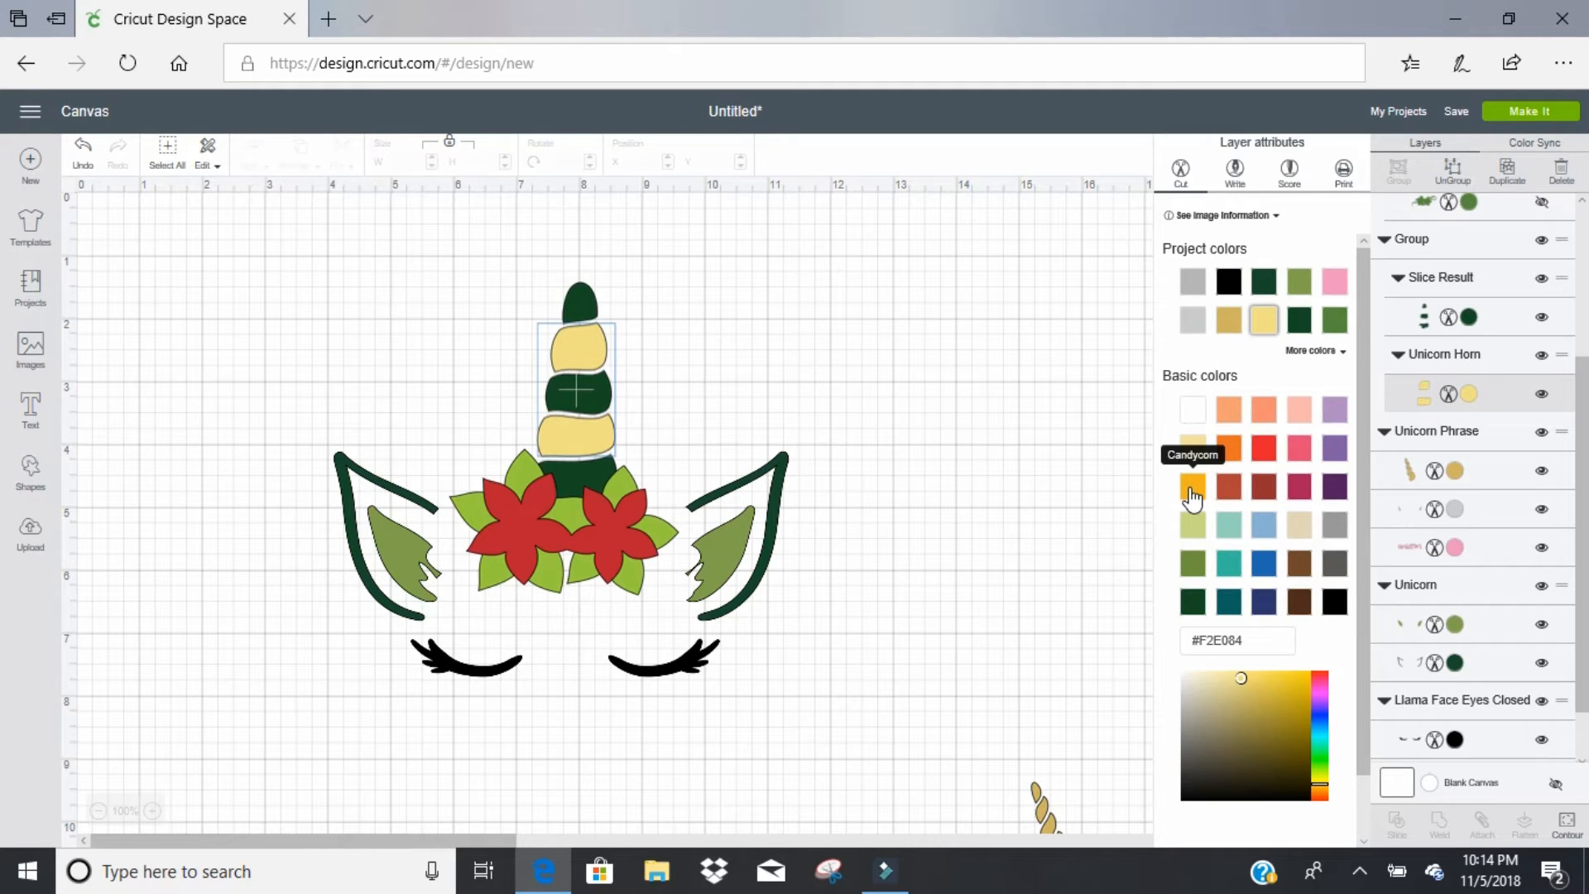
left_click(1192, 486)
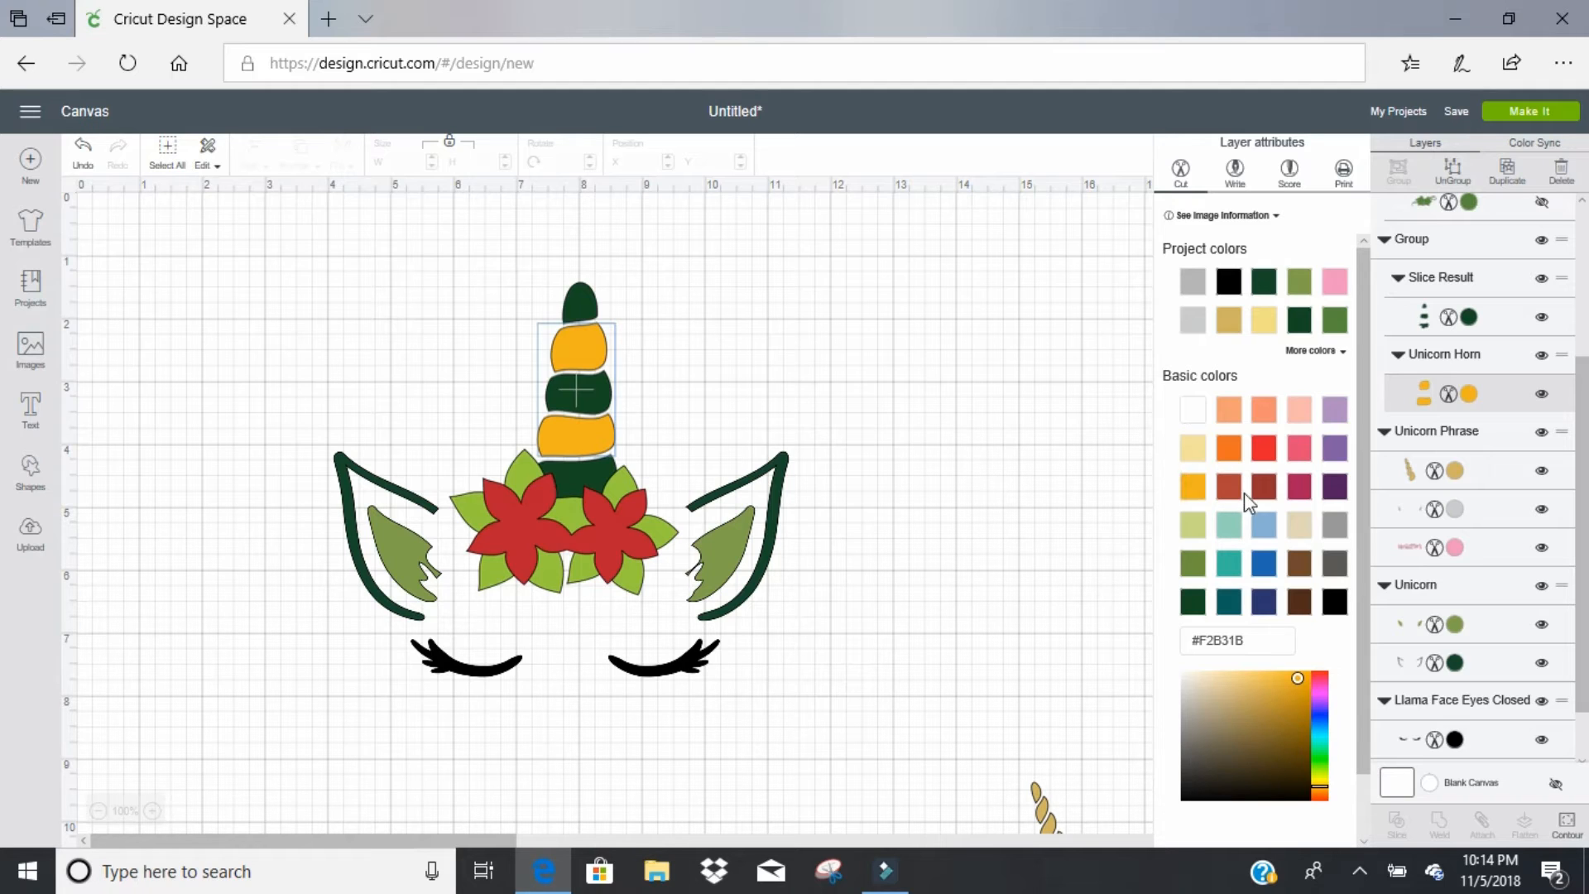
left_click(1343, 531)
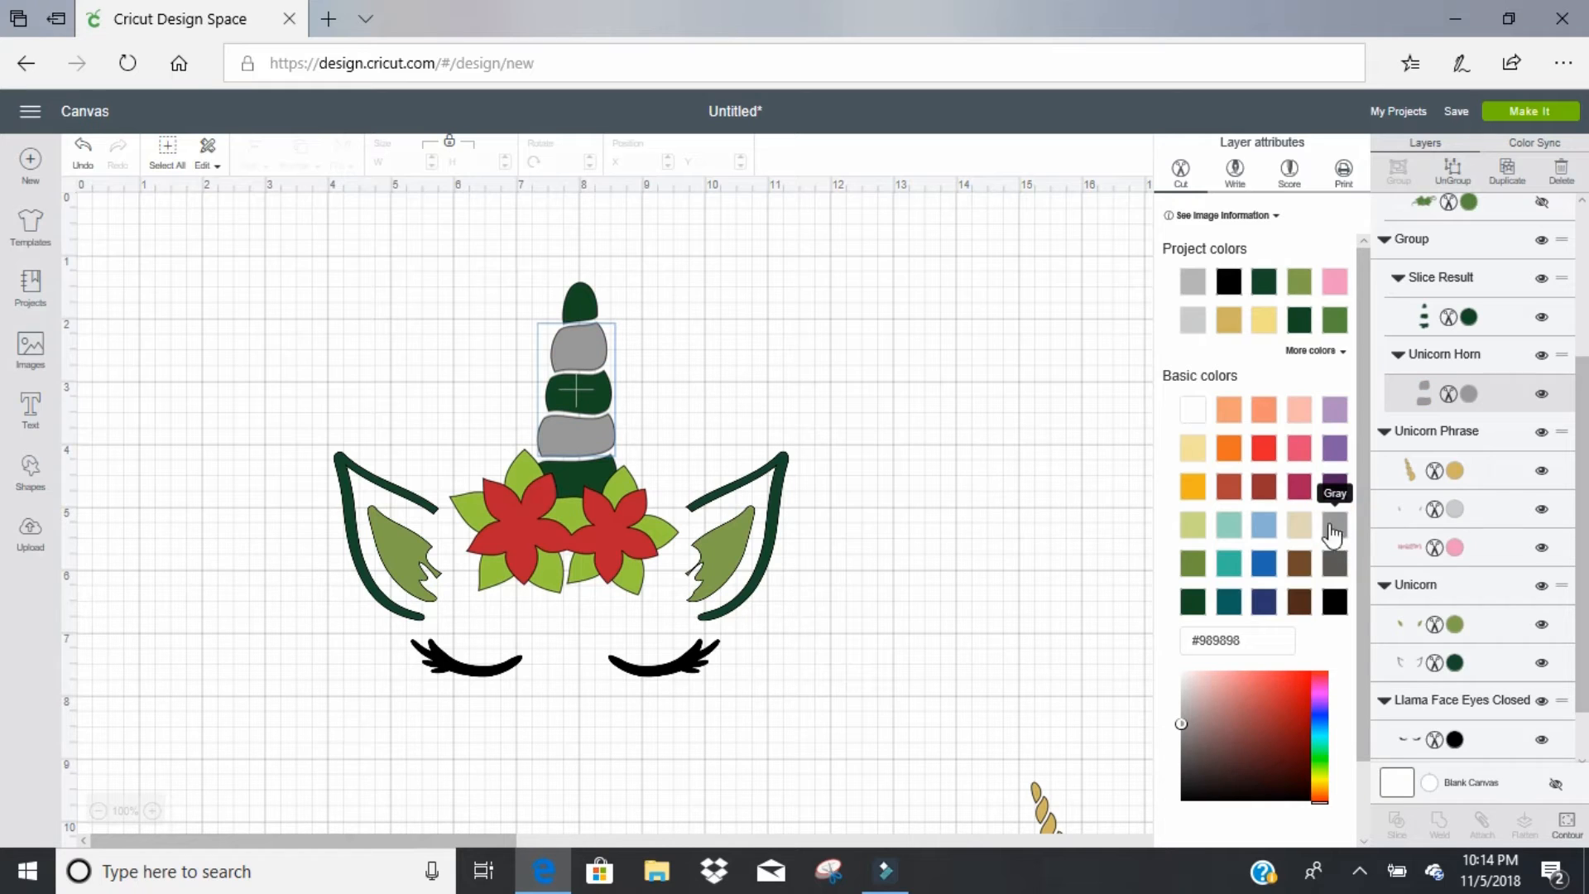
left_click(1303, 528)
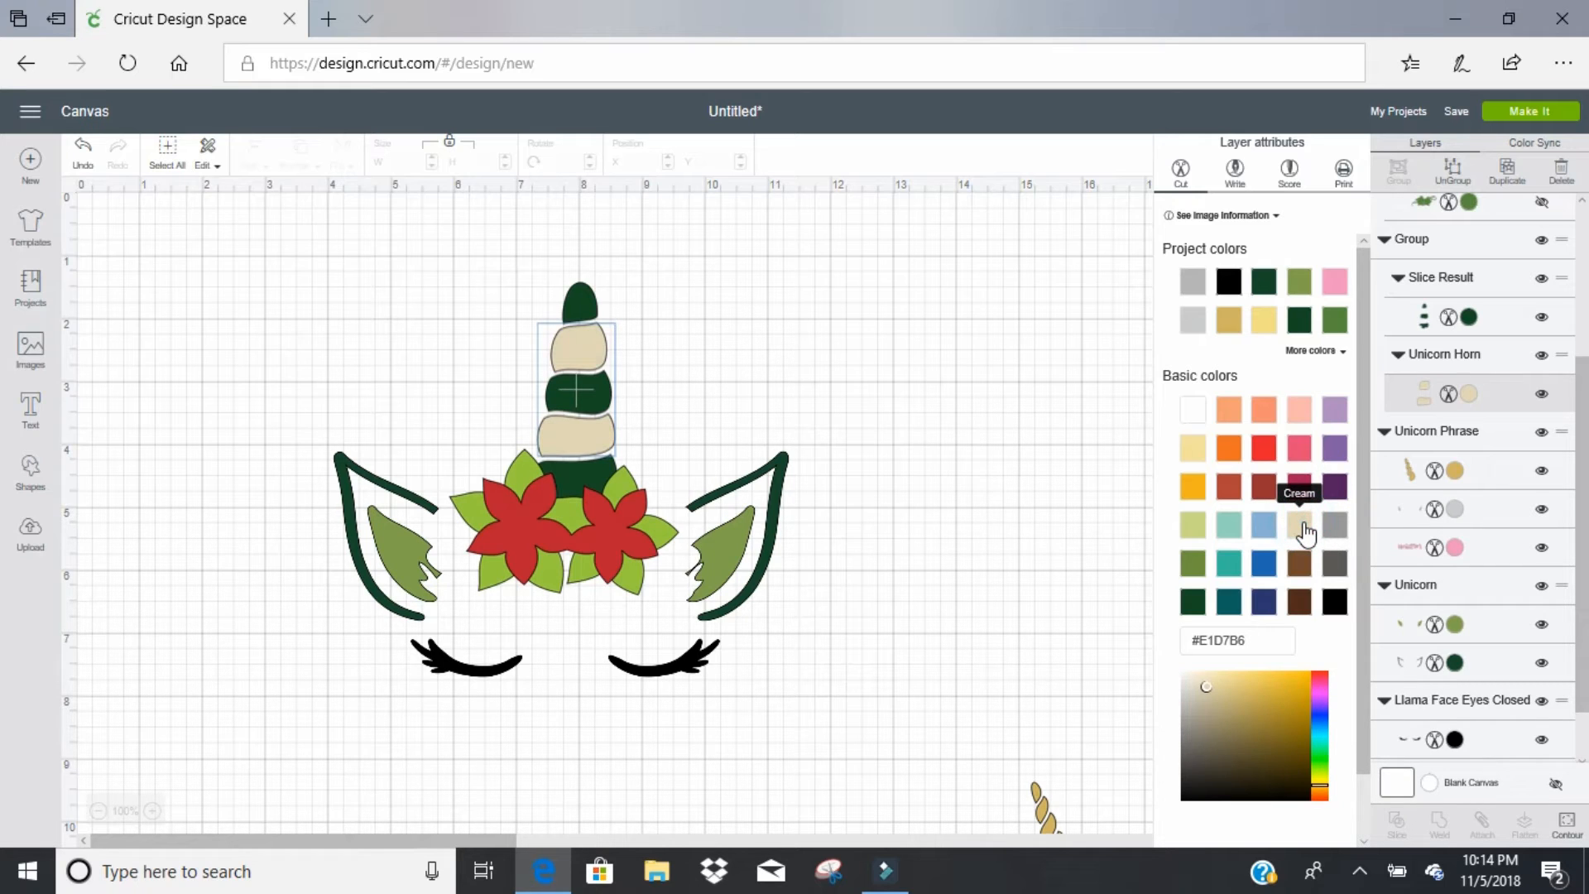
left_click(1193, 486)
left_click(1088, 399)
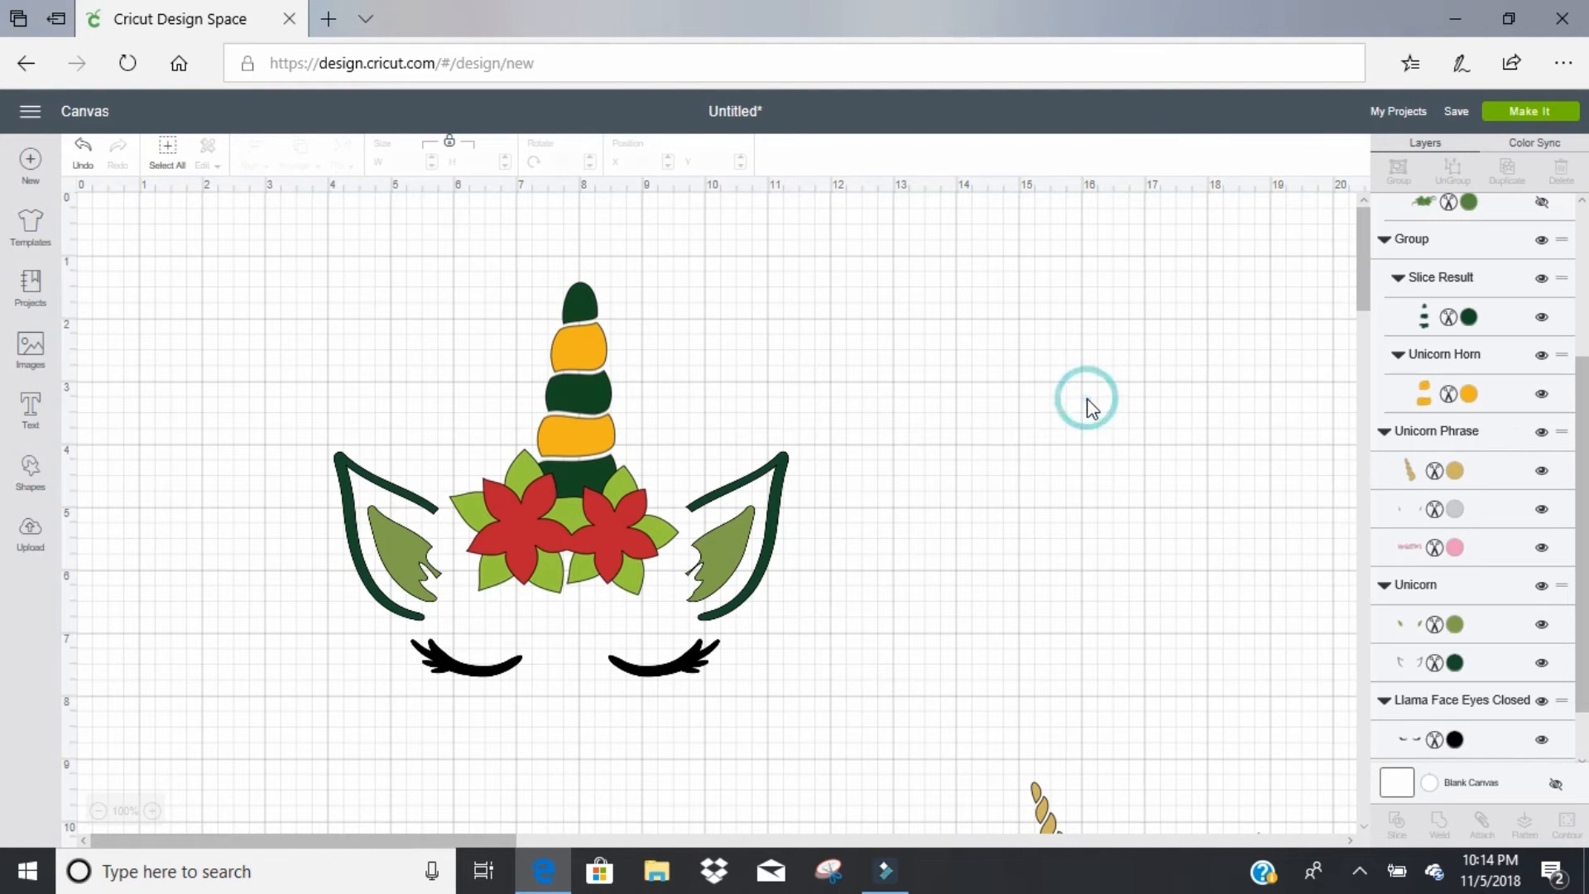
Step: Recolour the inner ears' green layer Candycorn, #F2B31B
left_click(732, 553)
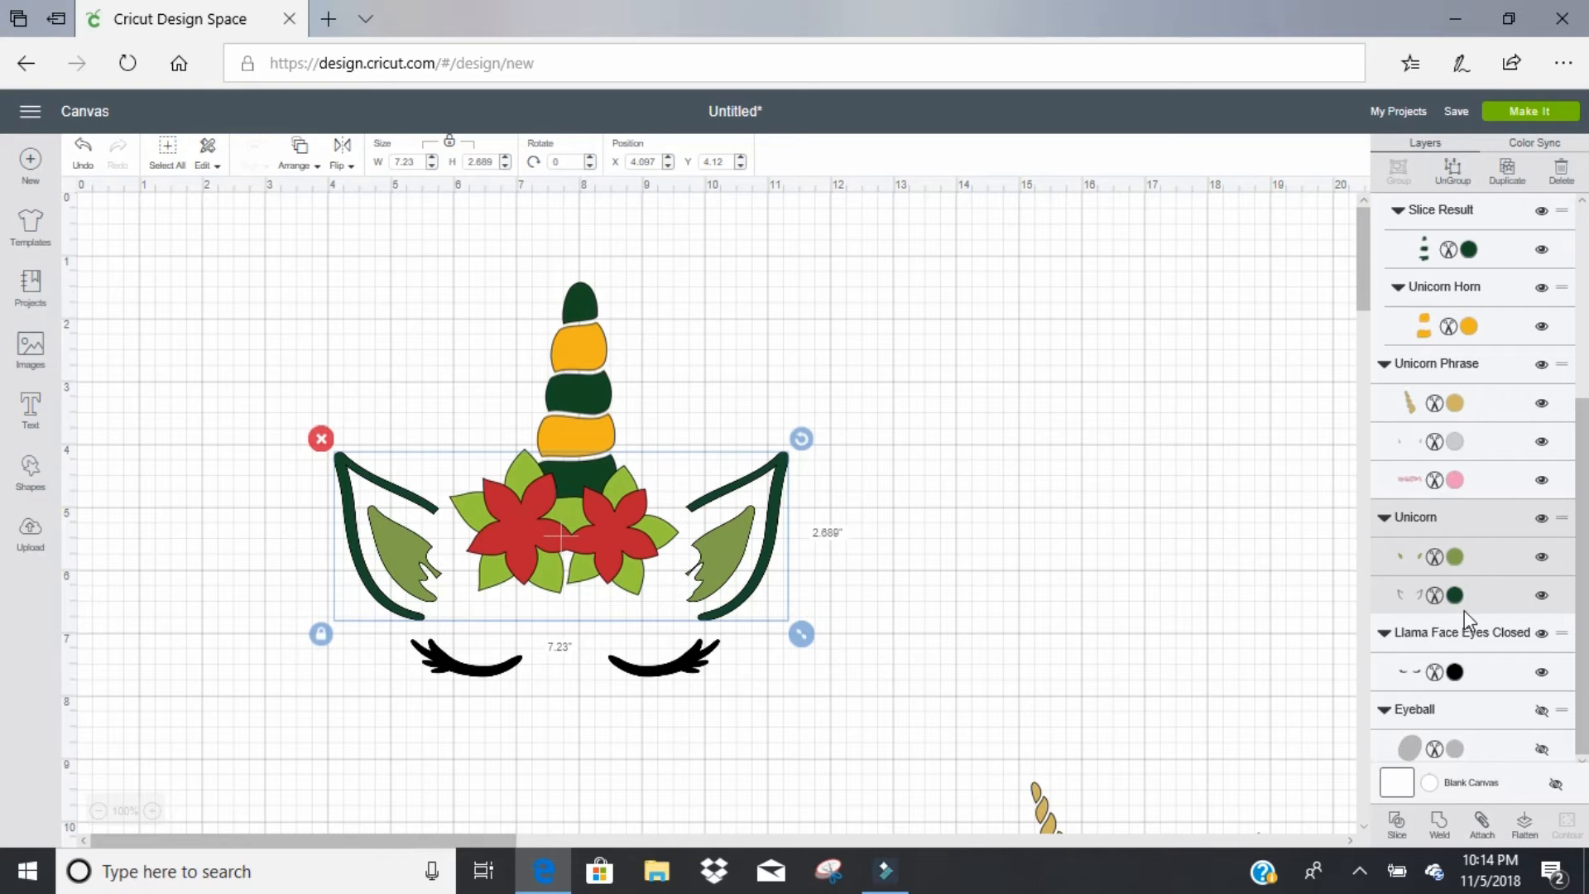
left_click(1454, 558)
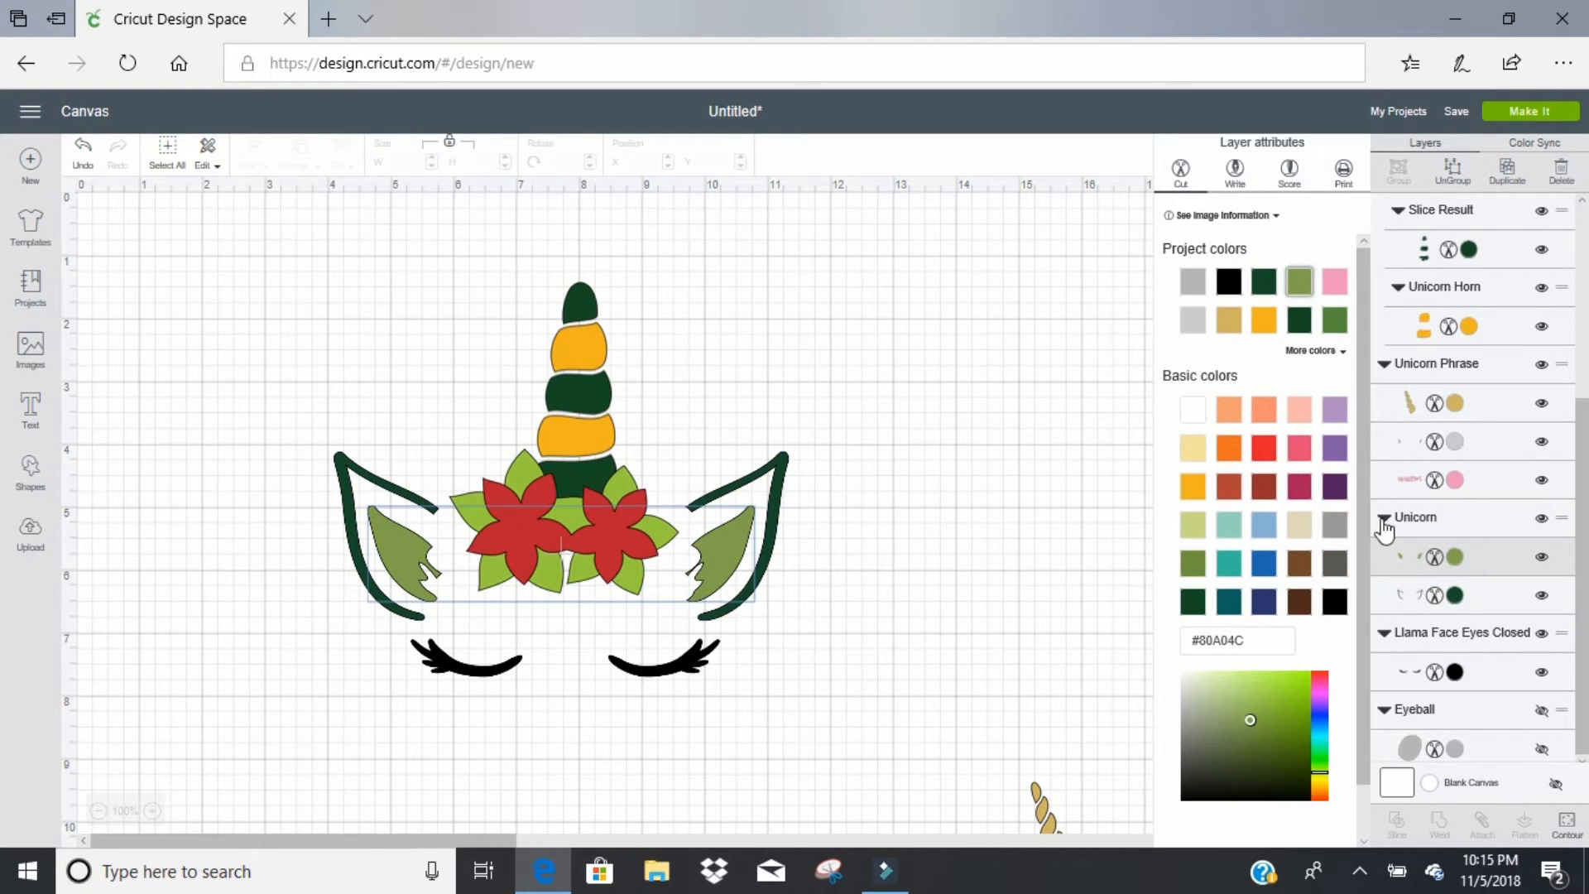
left_click(1194, 488)
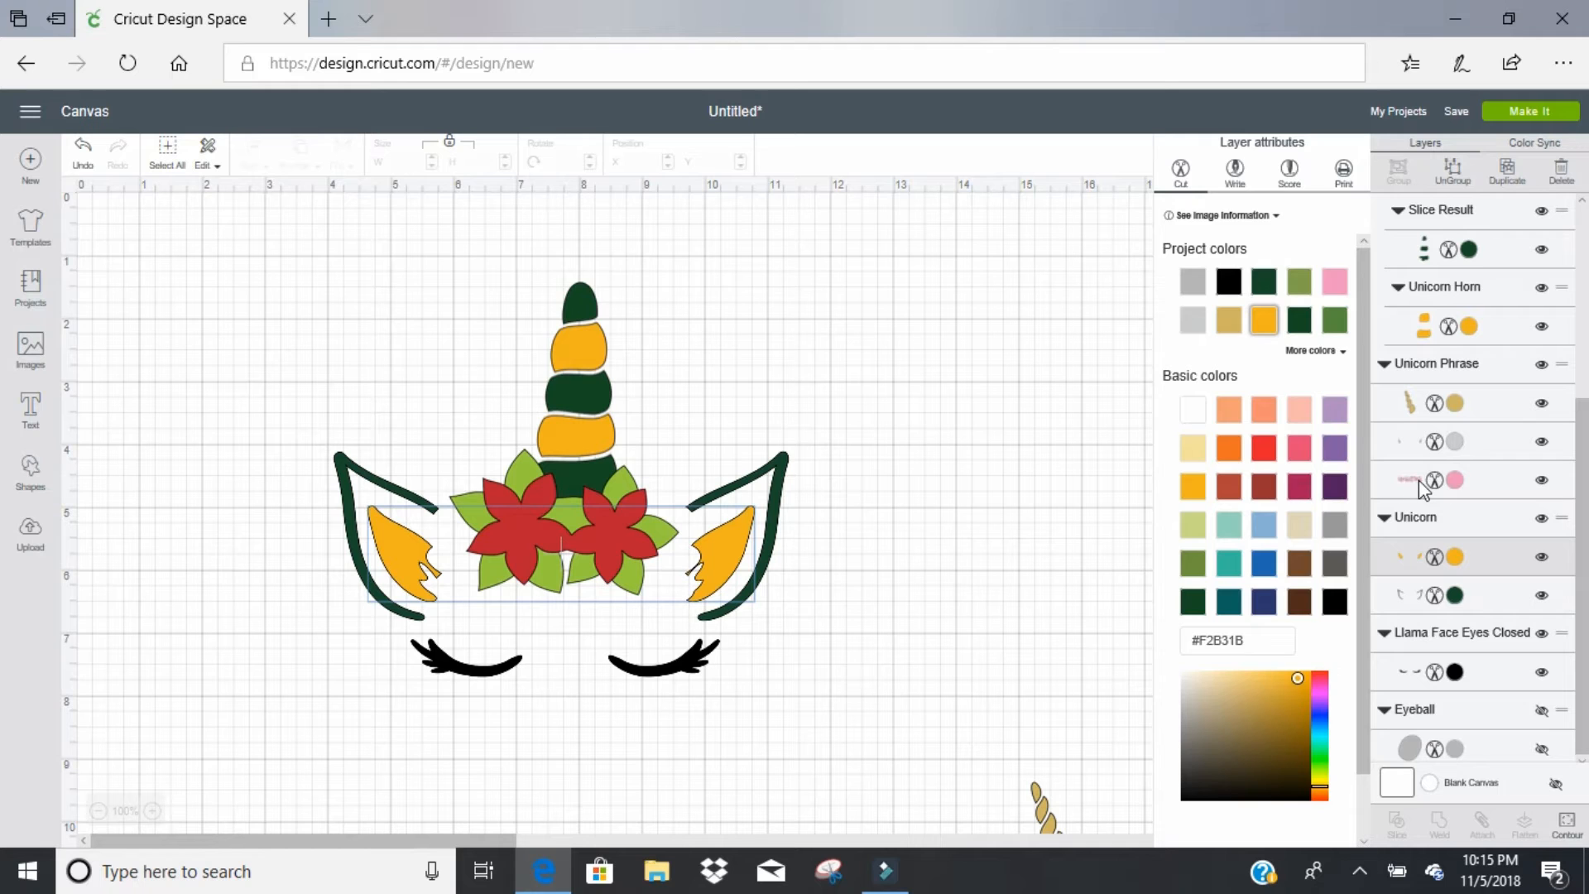
left_click(1082, 591)
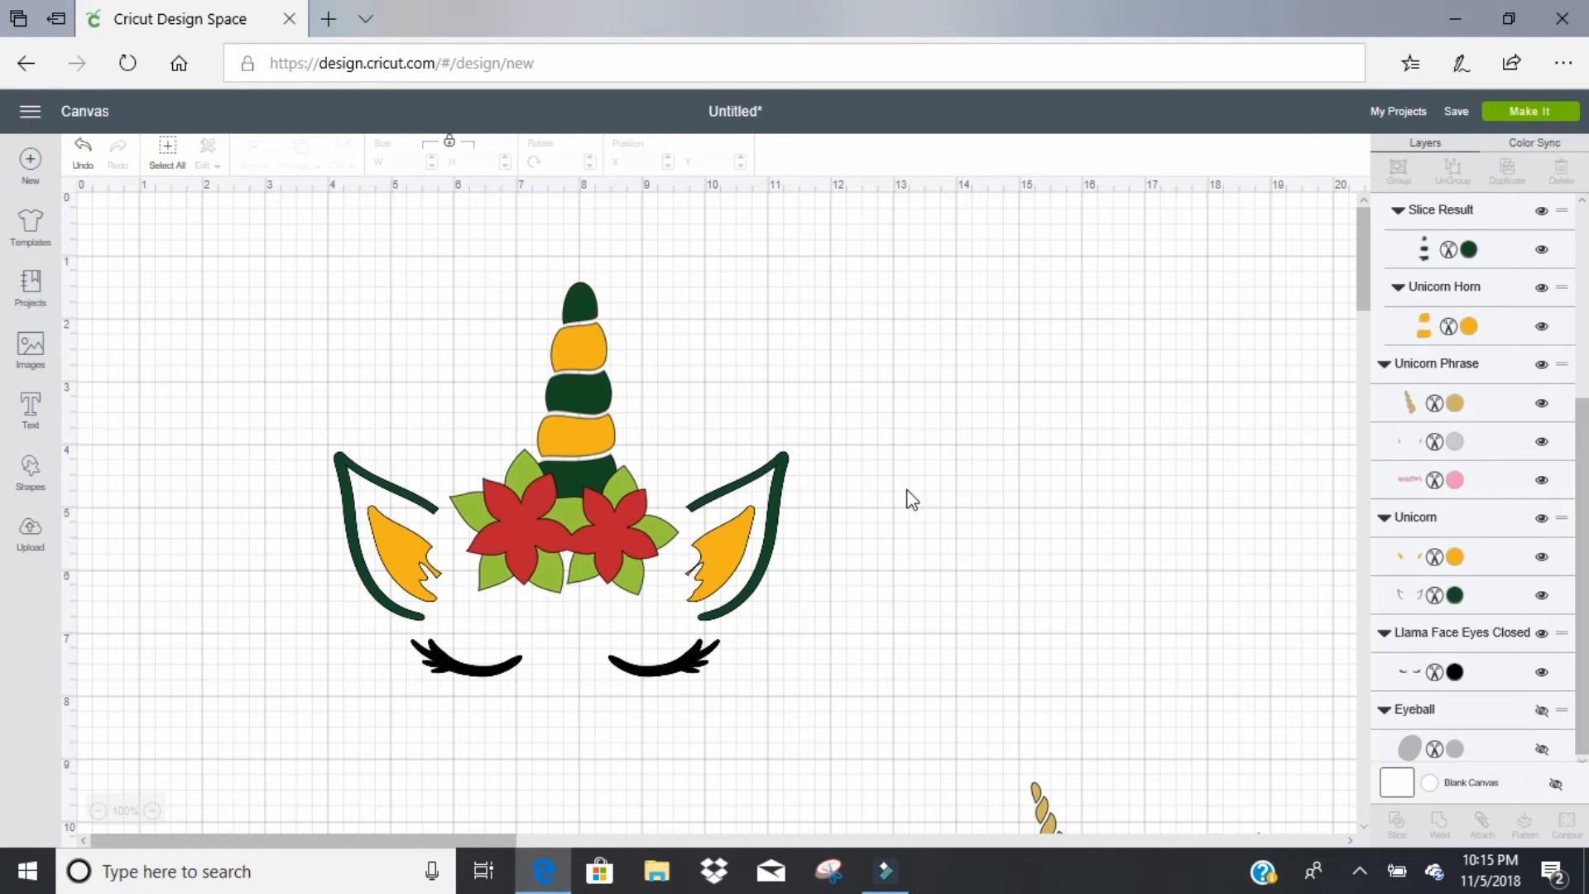
Step: Try dark green #144923 on the poinsettias' light green leaves, and restore them to #97C93D
left_click(624, 539)
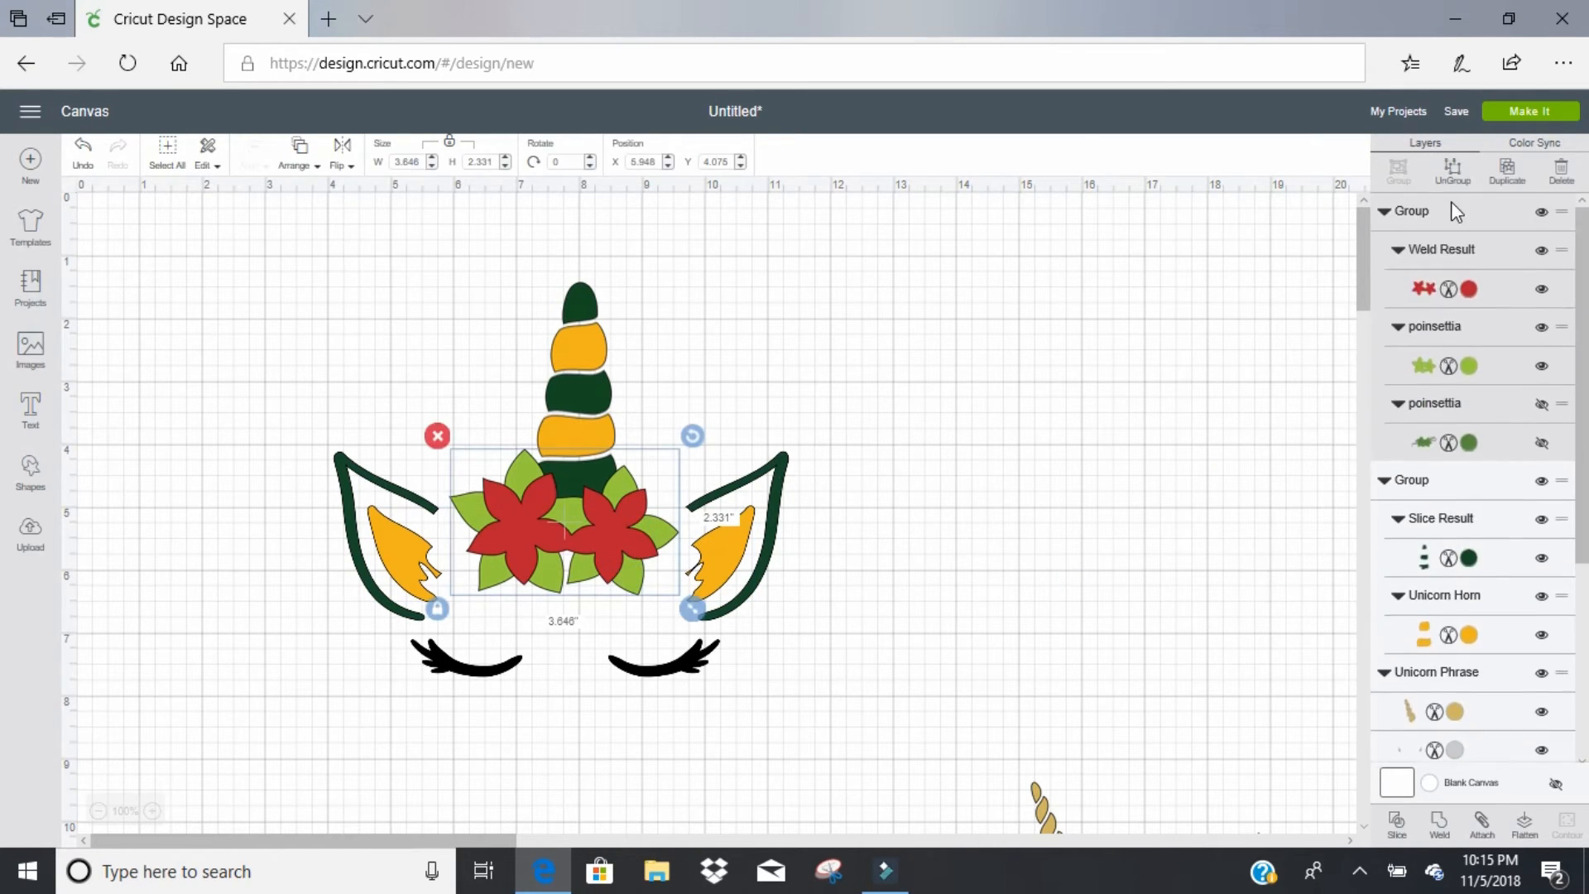
left_click(1471, 366)
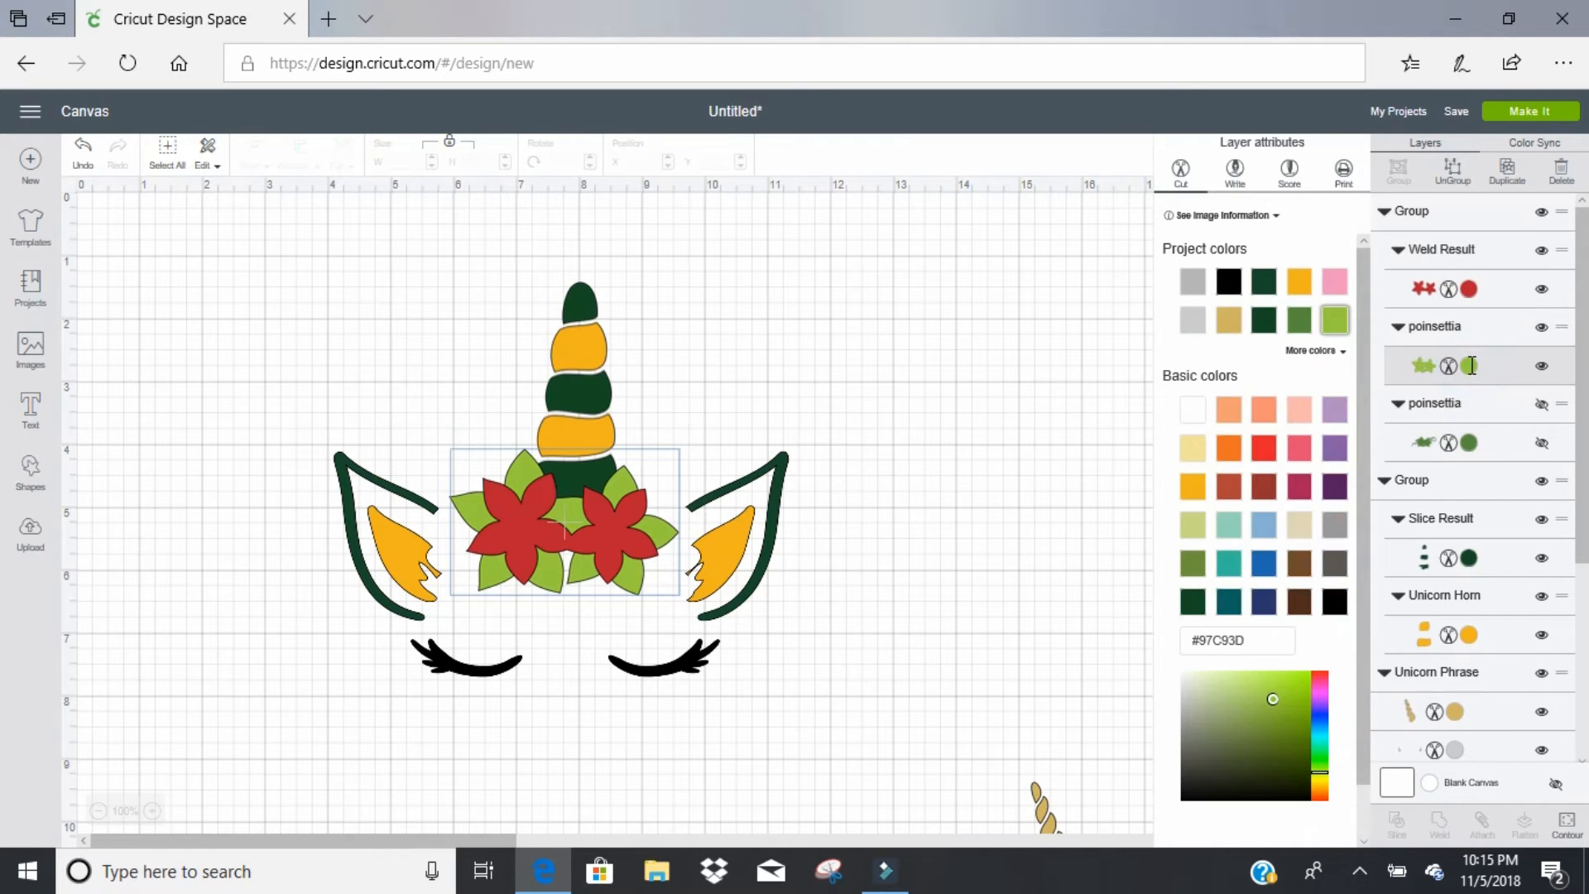
left_click(1263, 331)
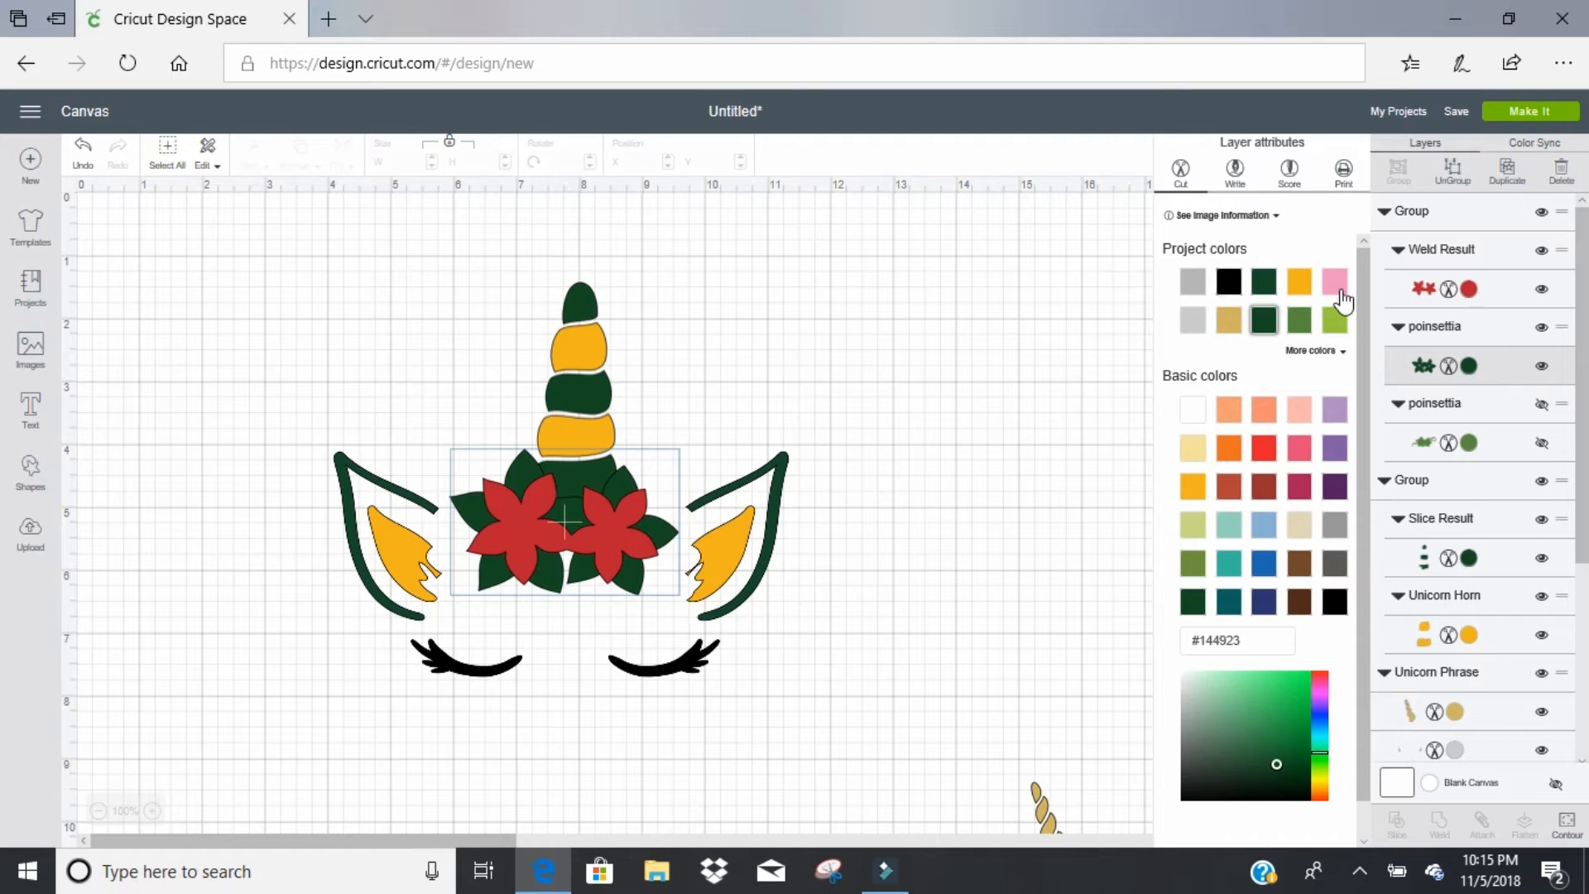
left_click(1338, 324)
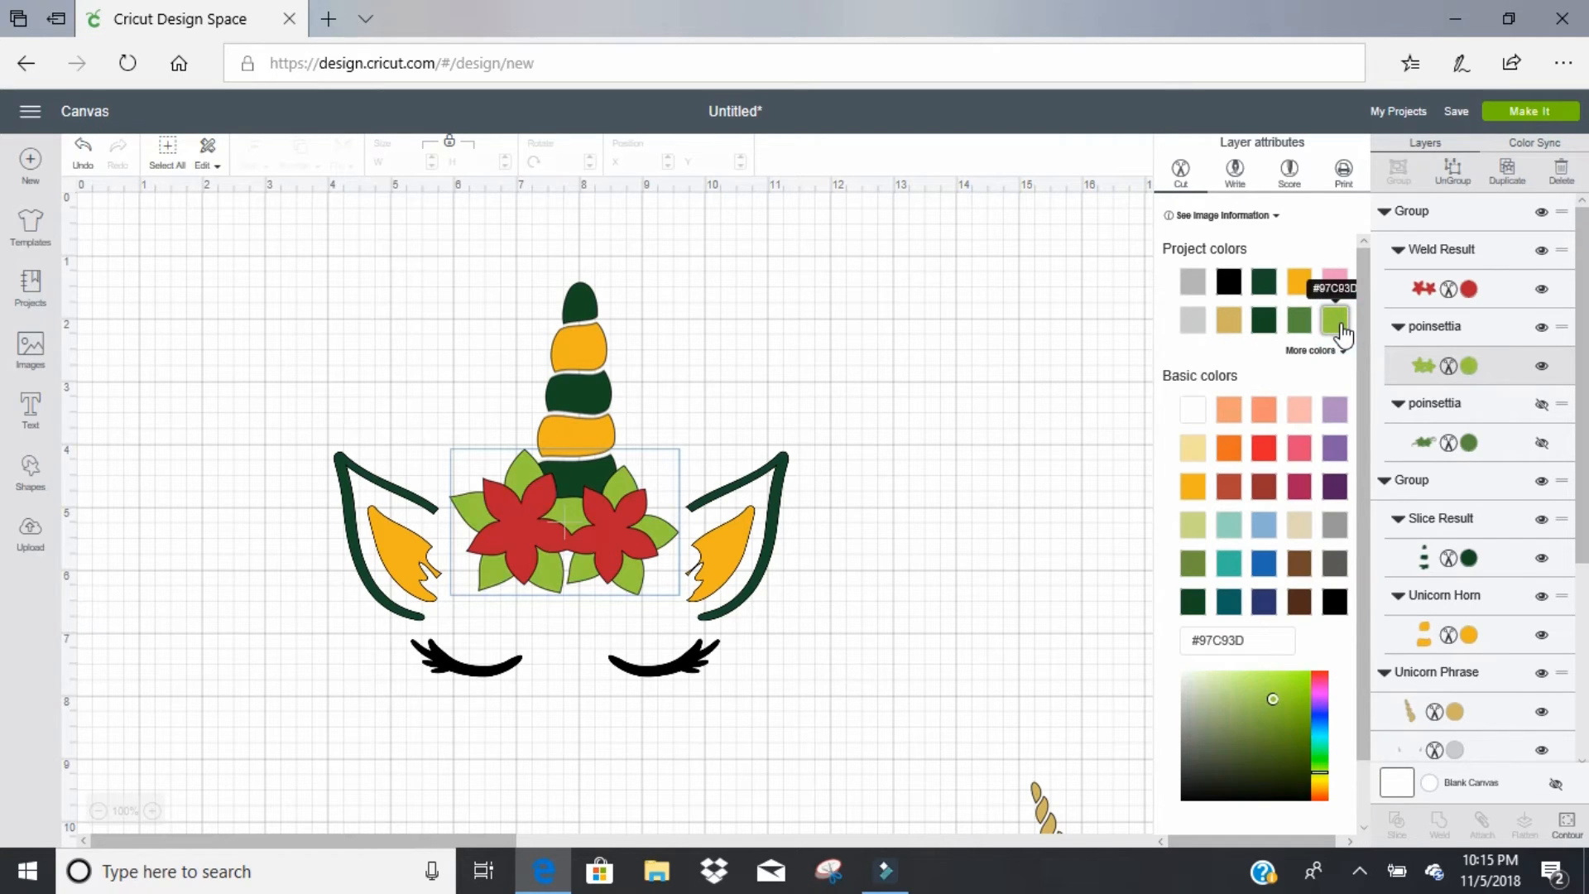
left_click(999, 281)
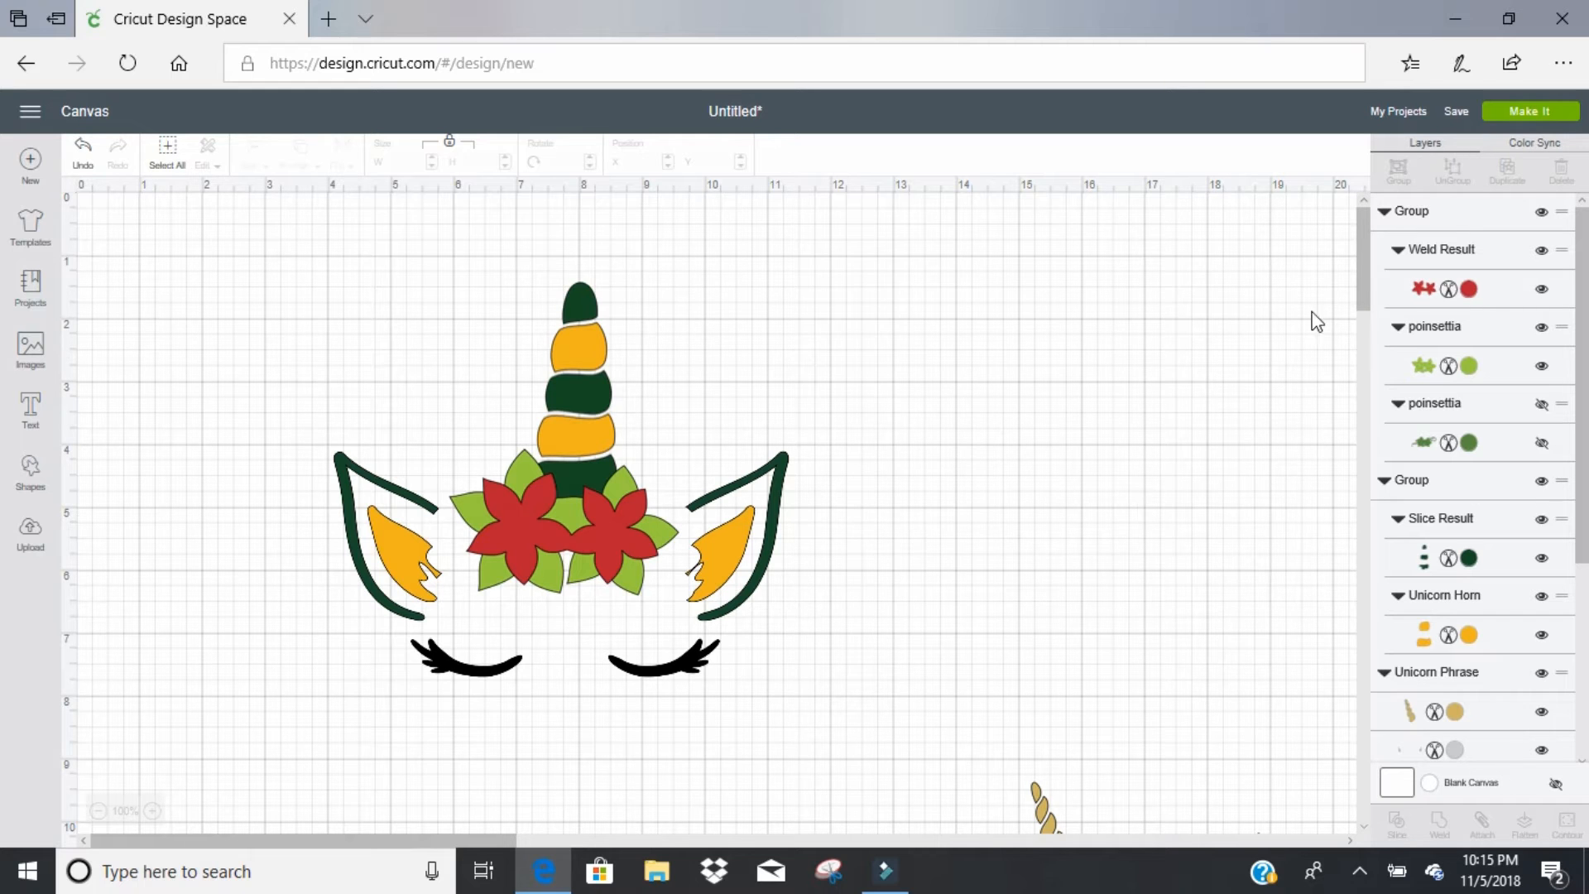
Step: Move the unicorn phrase below the closed eyes at about X 4.25, Y 8.37 in, and delete its small gold horn layer
left_click_drag(1359, 263, 1367, 307)
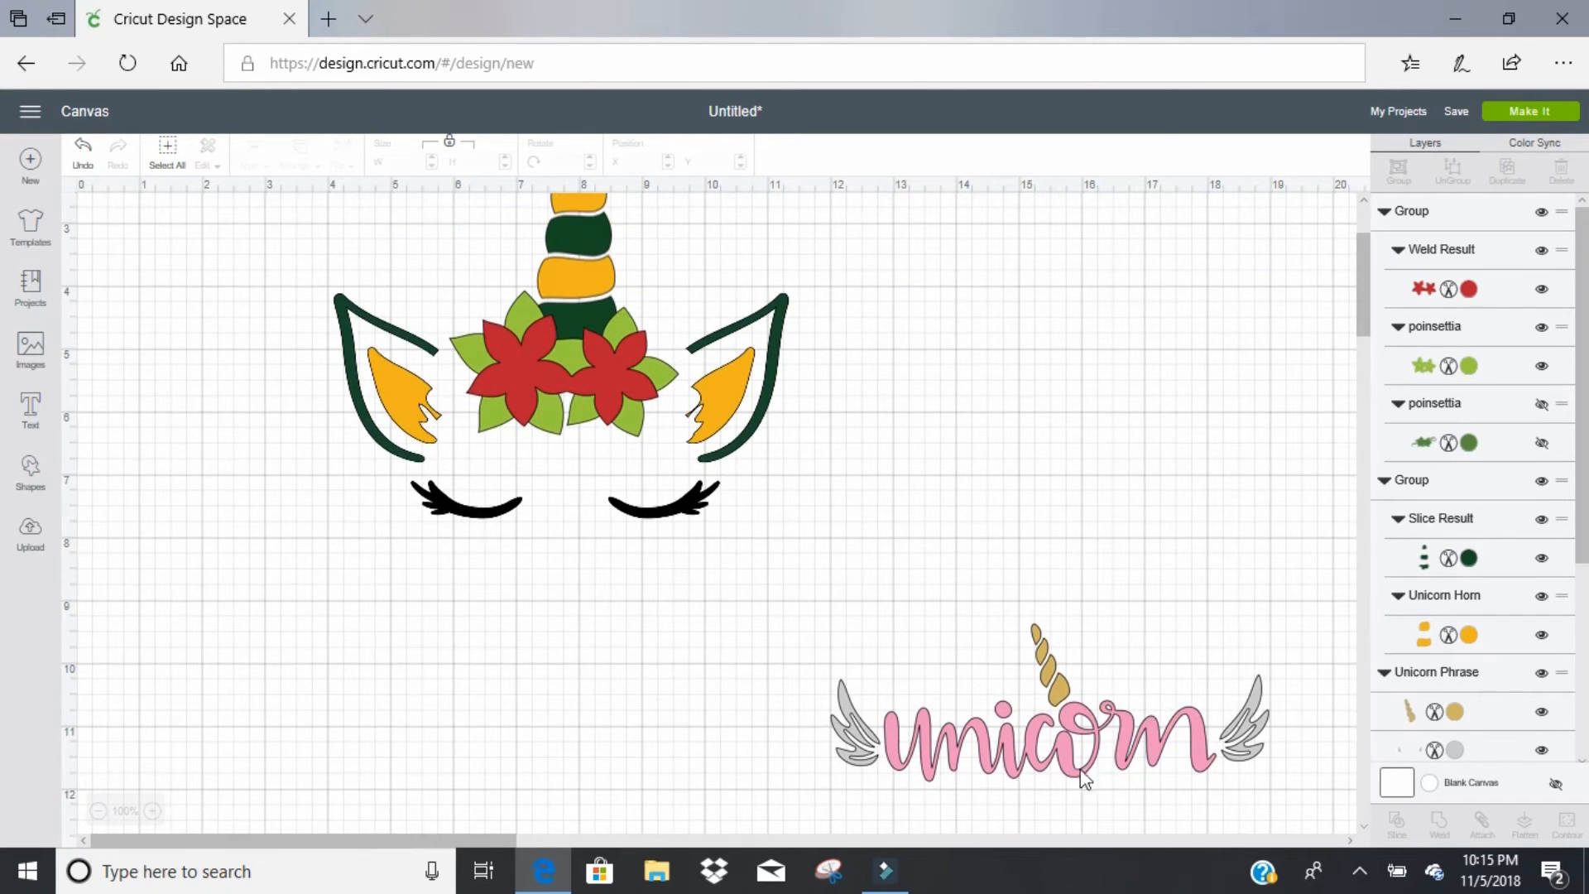
left_click_drag(1080, 770, 587, 709)
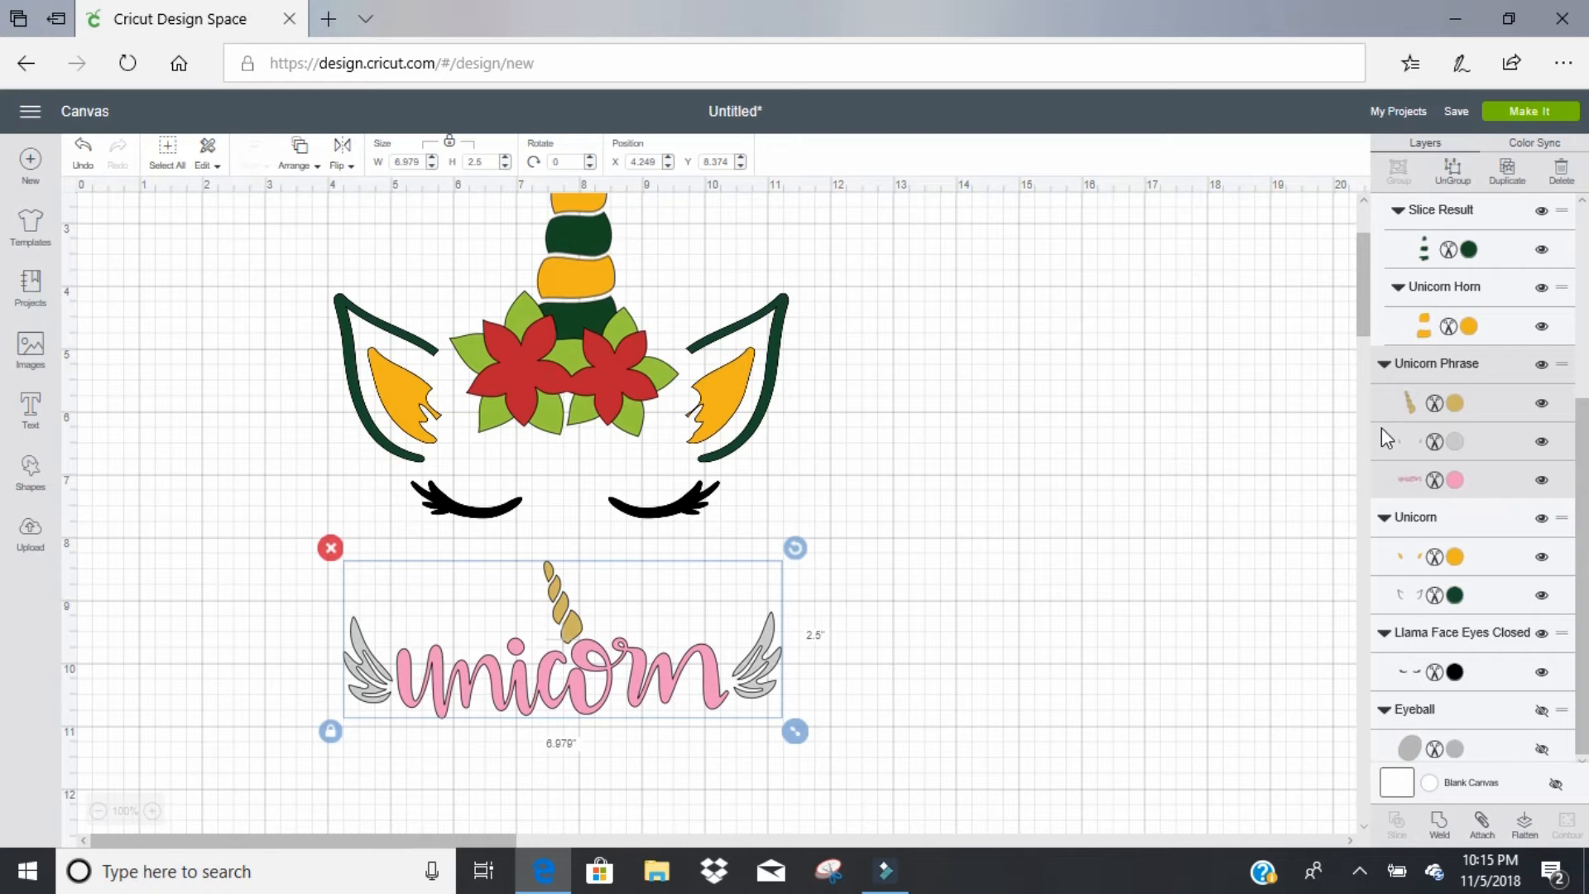
left_click(1473, 401)
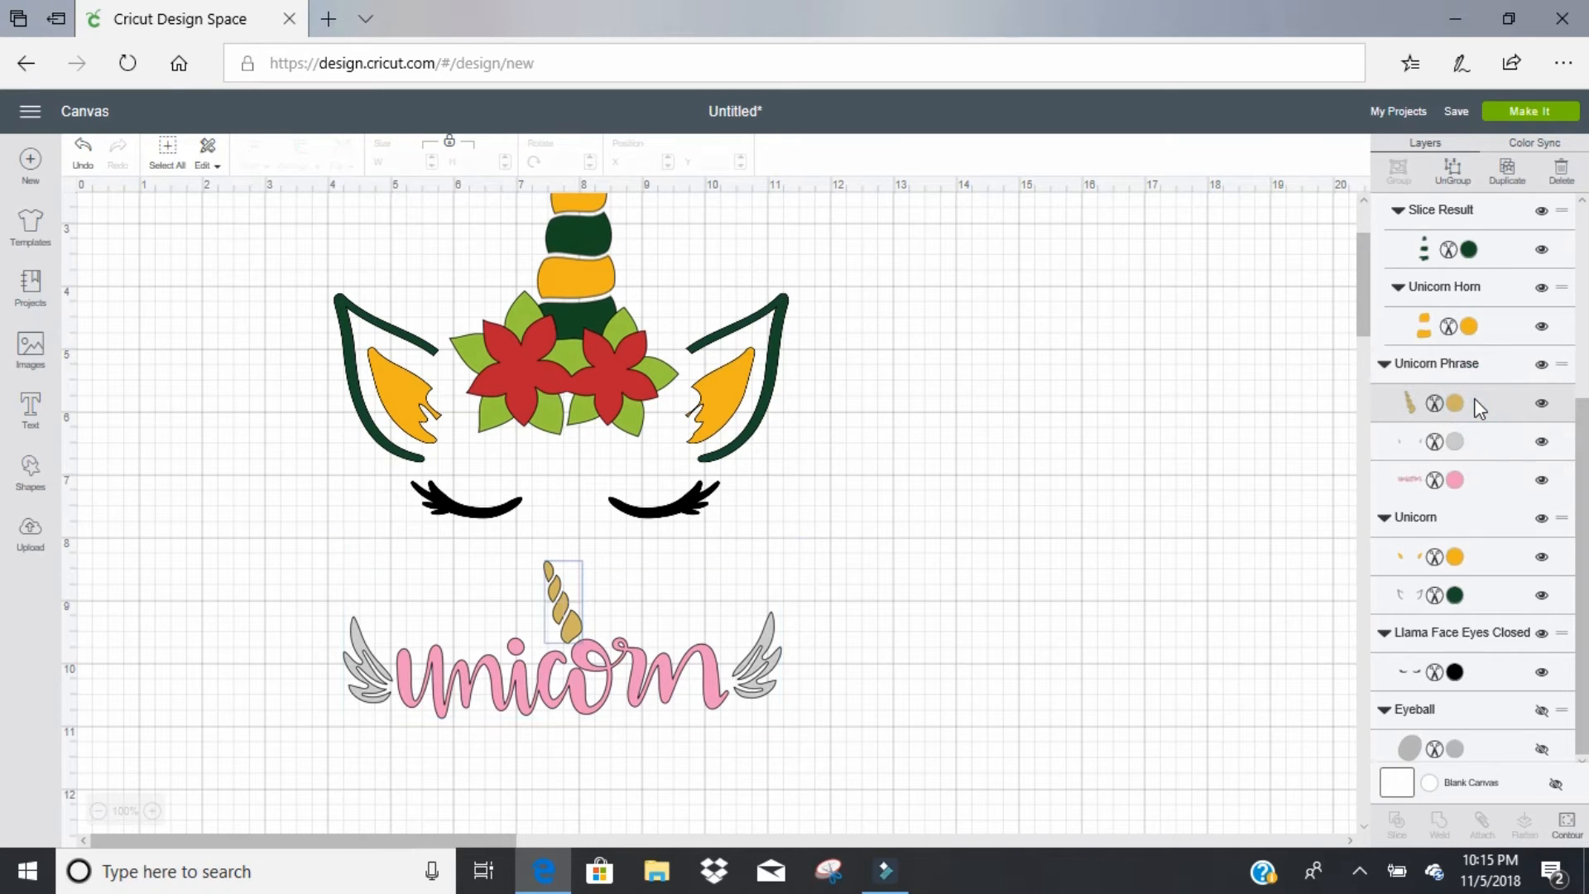
key("Delete")
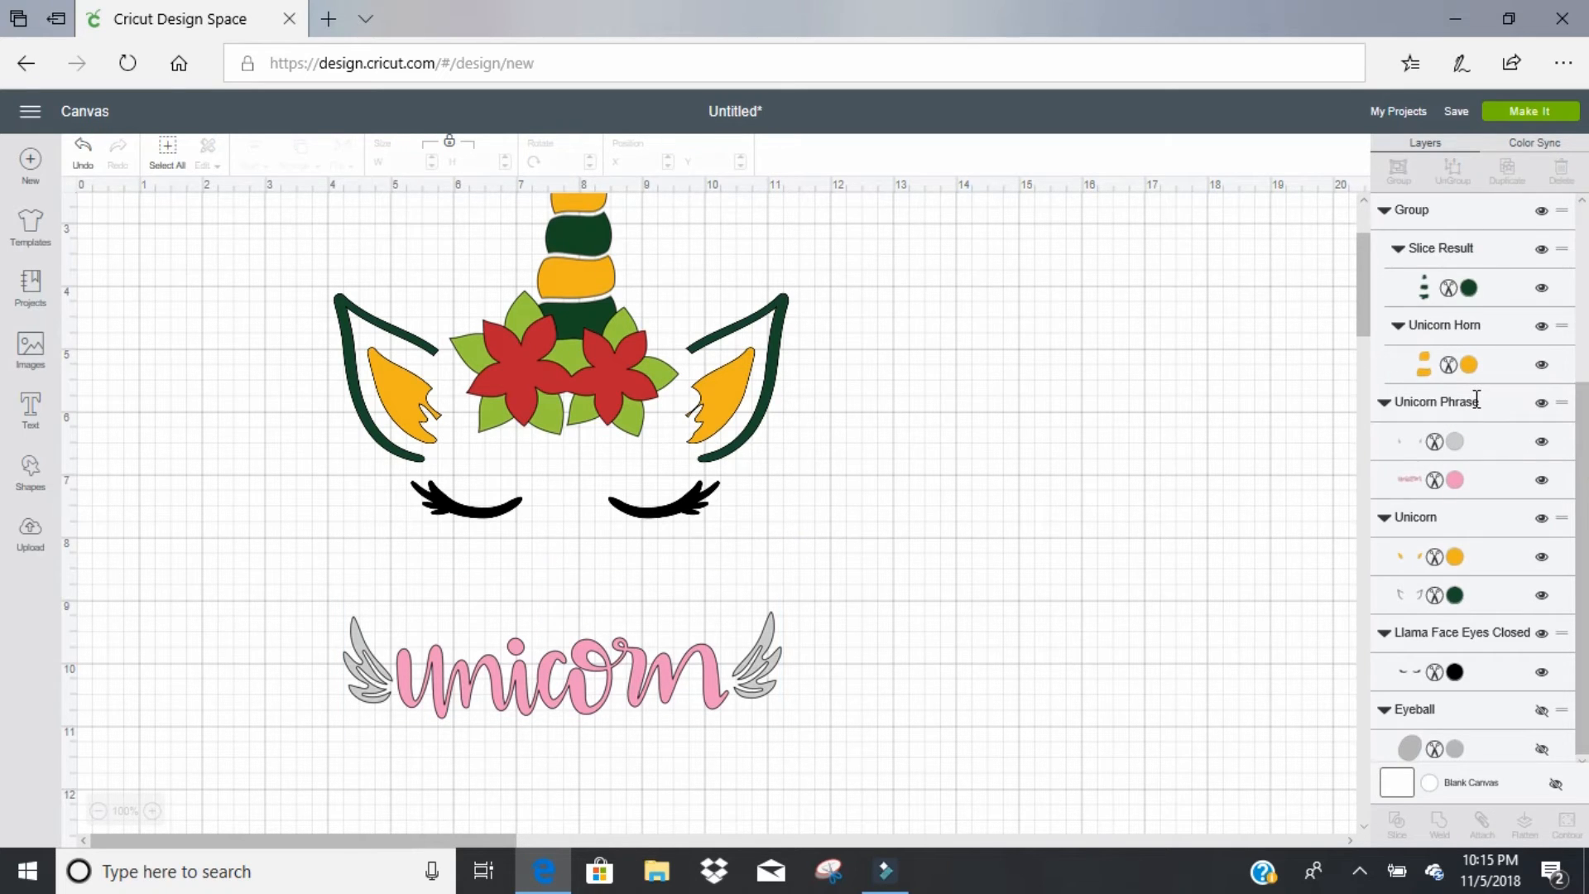
Step: View the image information for the pink unicorn lettering layer
left_click(1399, 480)
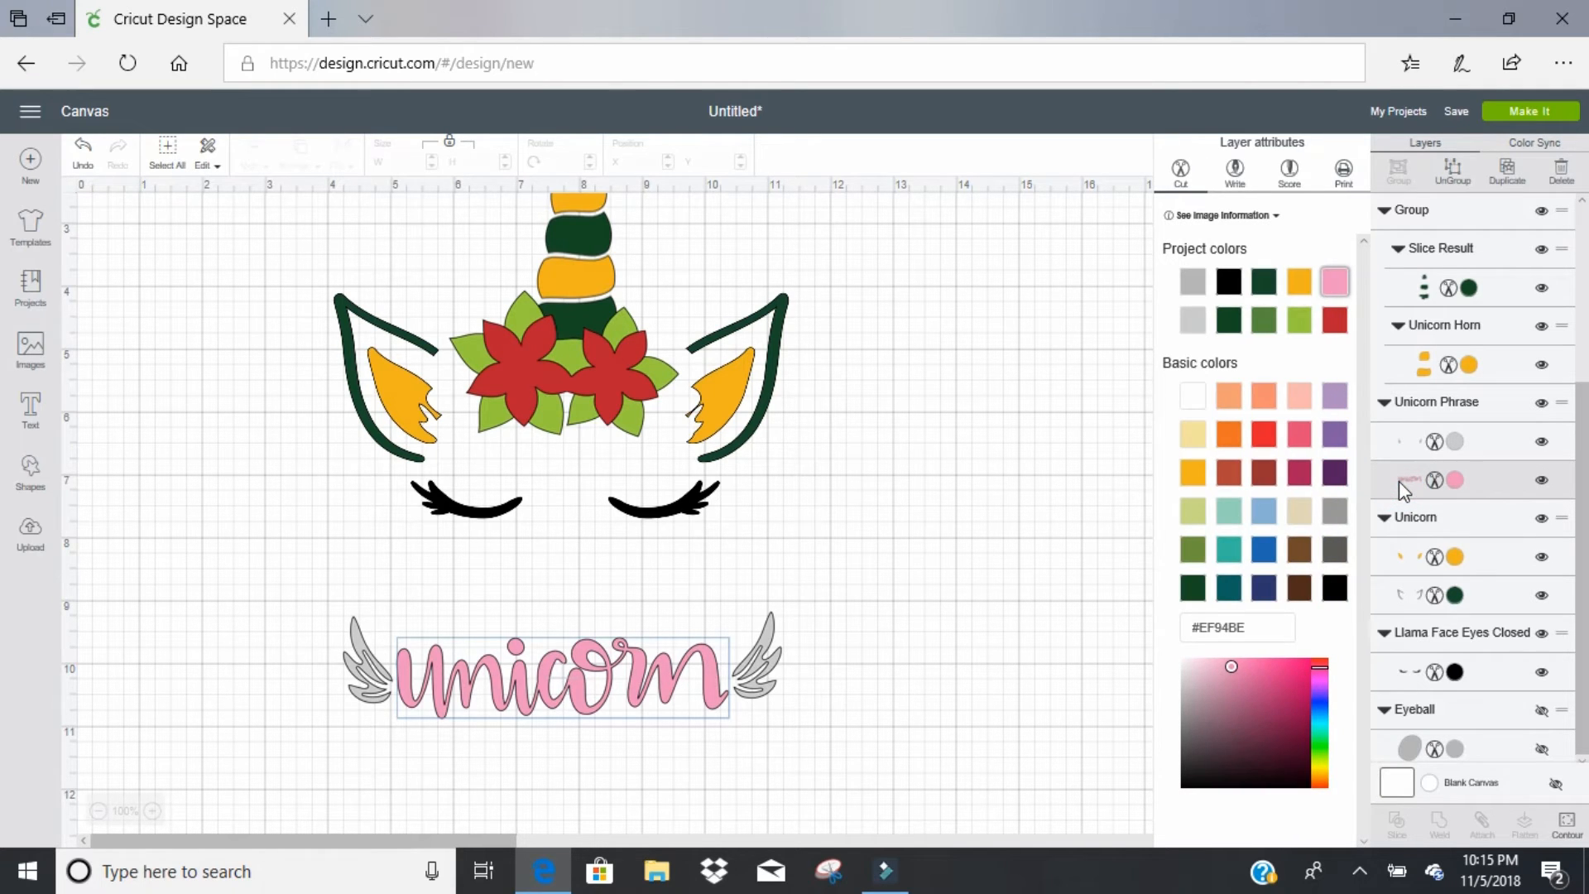
left_click(1253, 219)
left_click(1255, 220)
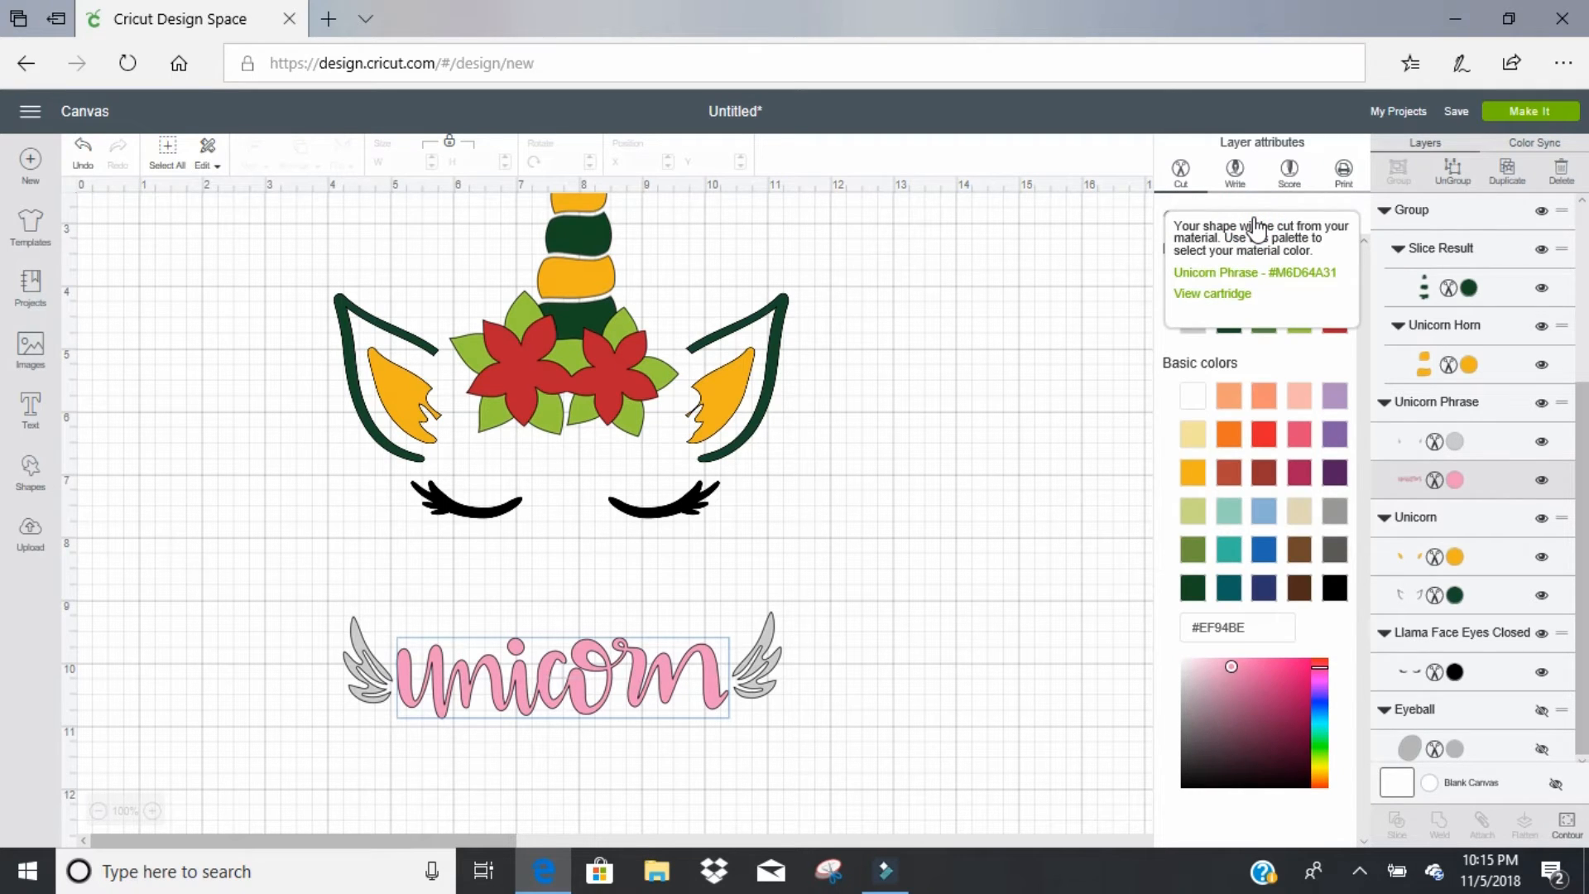
left_click(1006, 453)
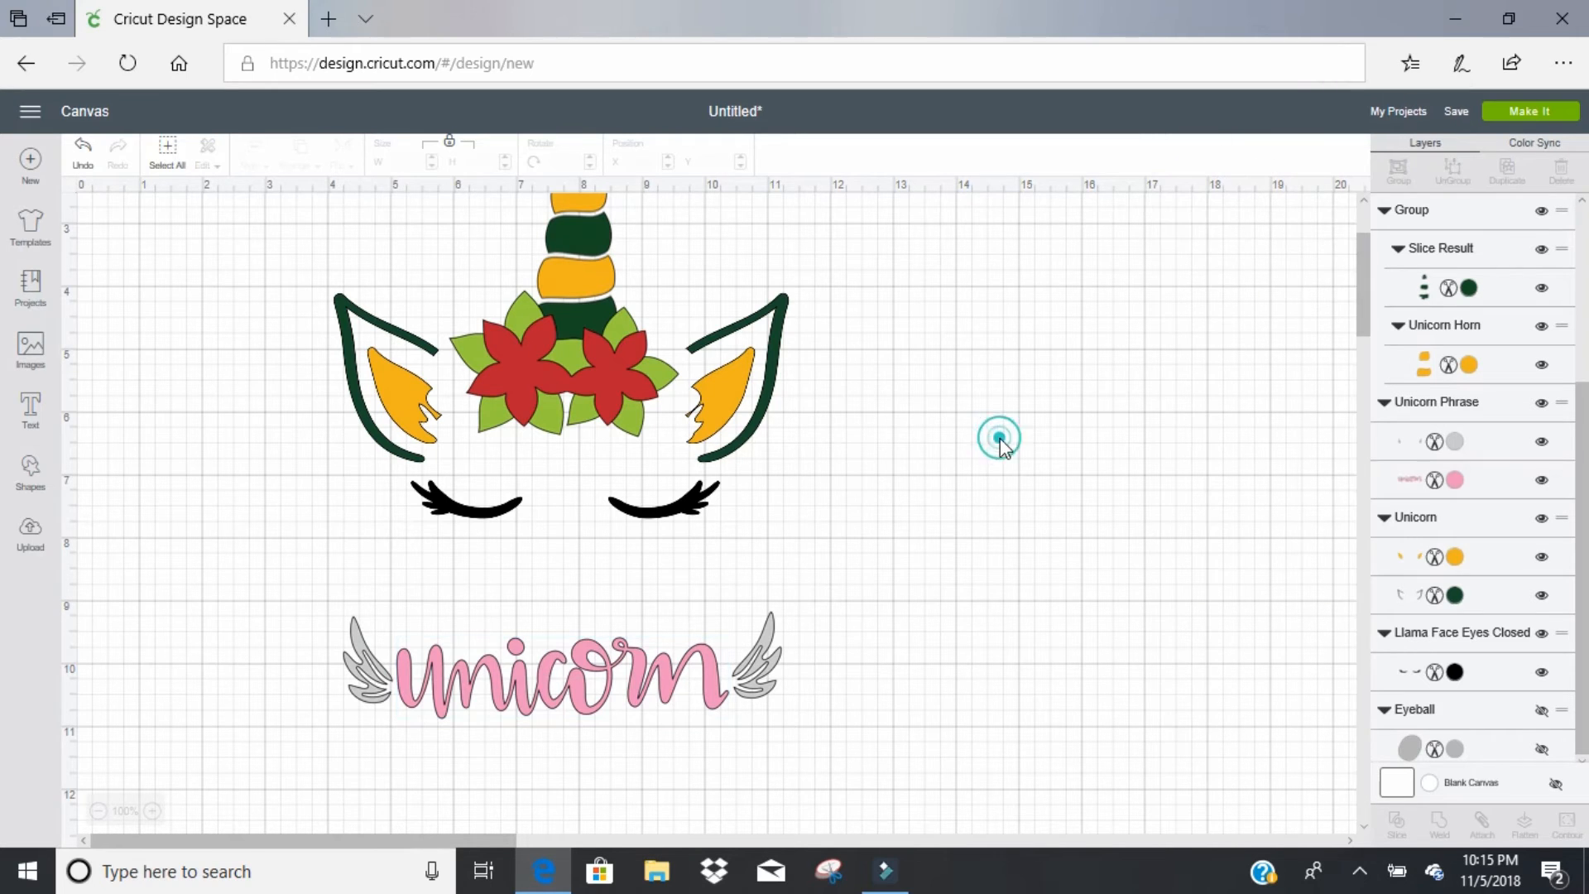
Step: Delete the pink lettering layer from the unicorn phrase, keeping only its wings
left_click(609, 690)
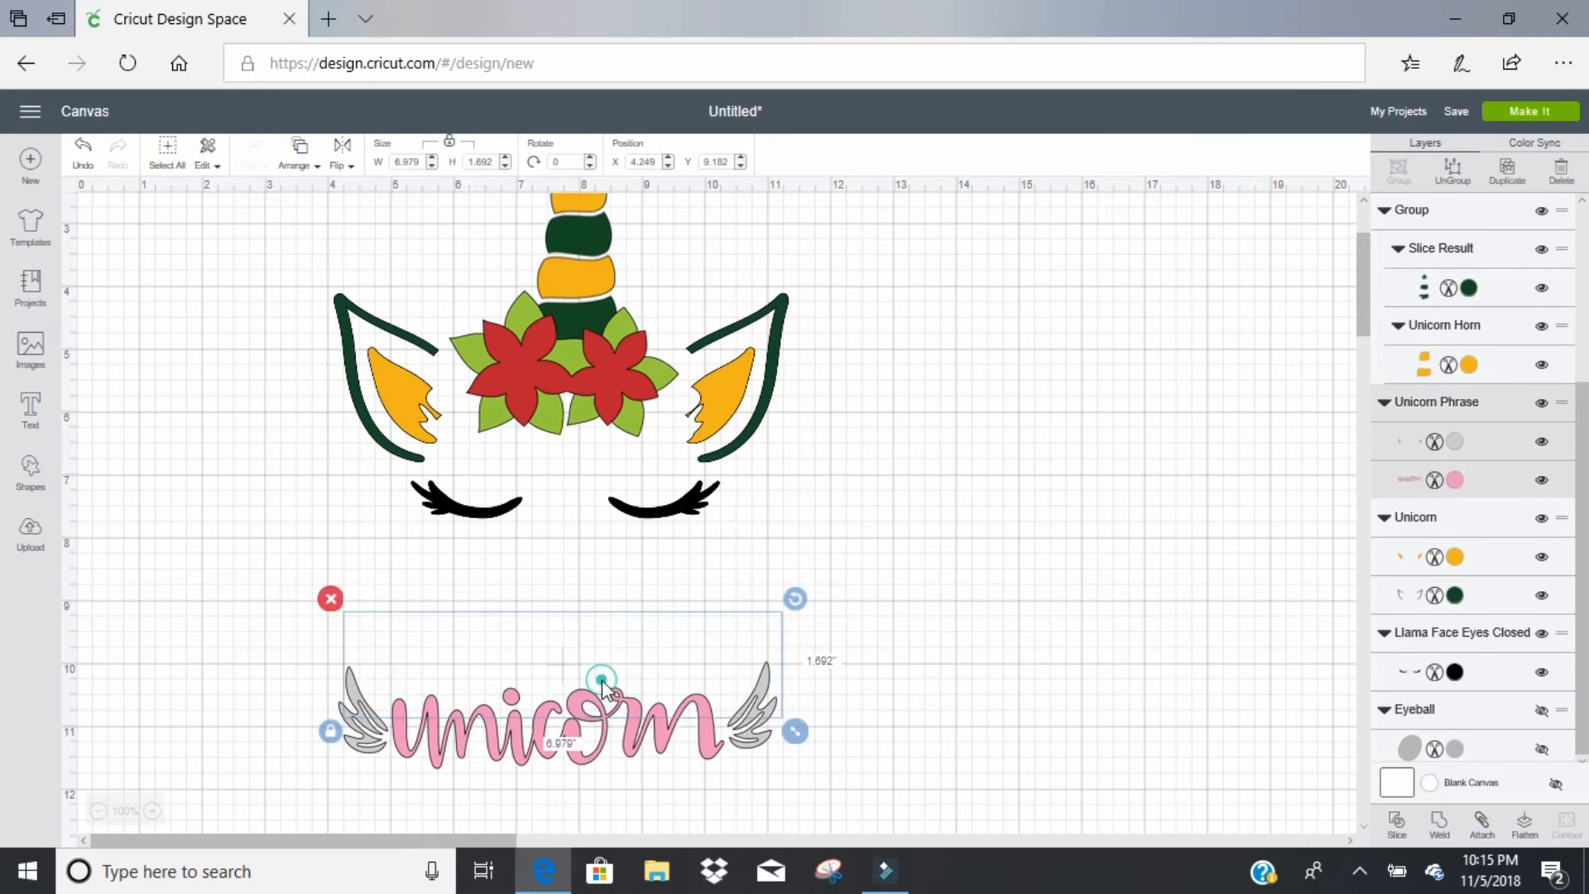
left_click(1502, 480)
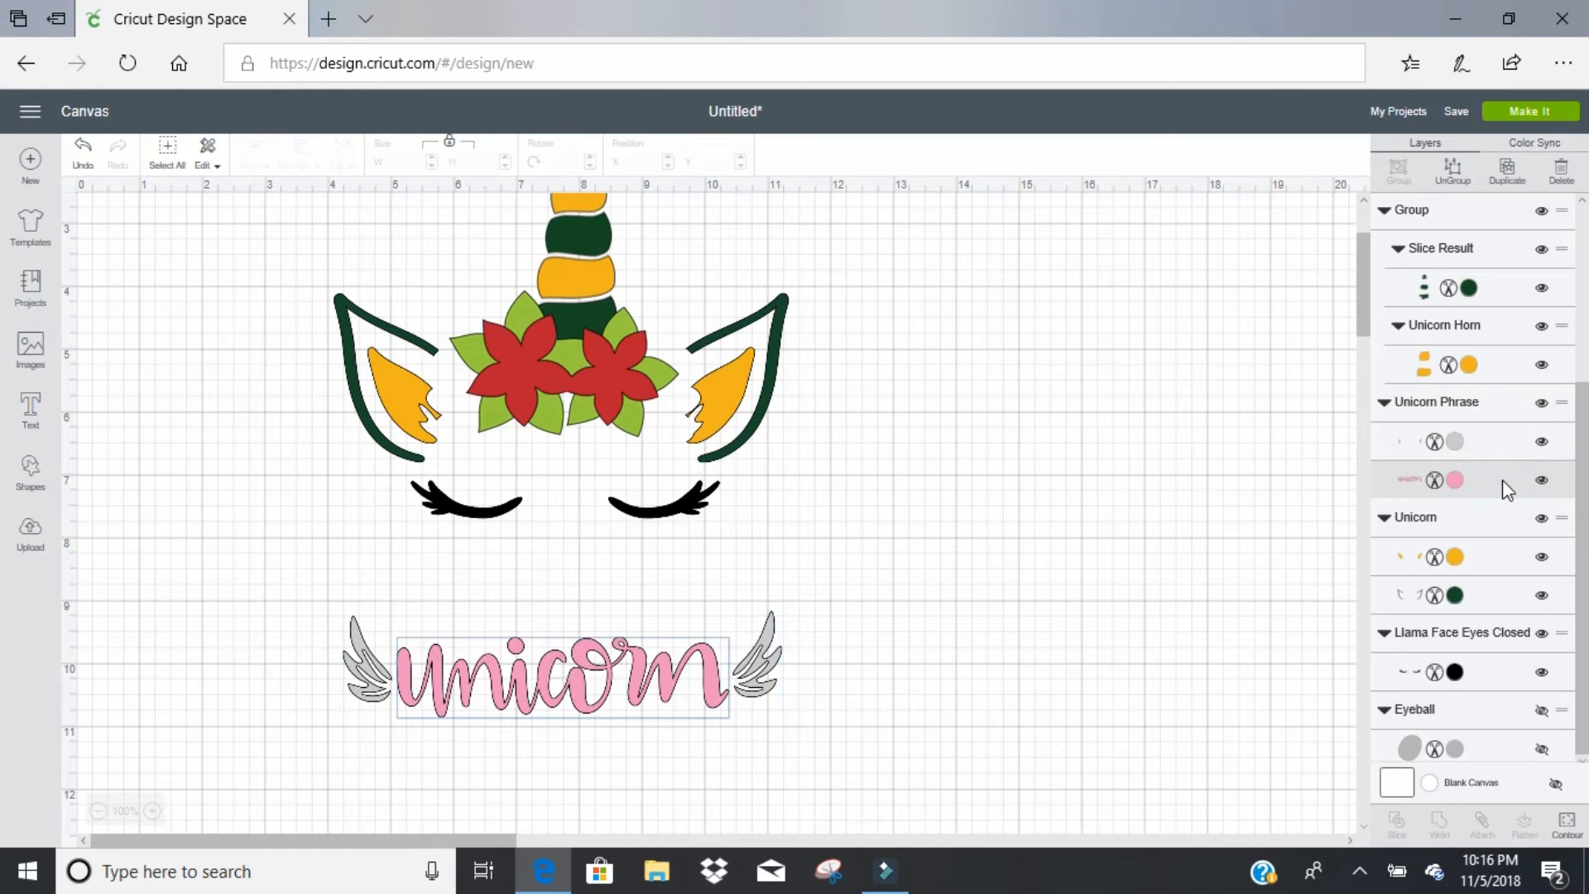
key("Delete")
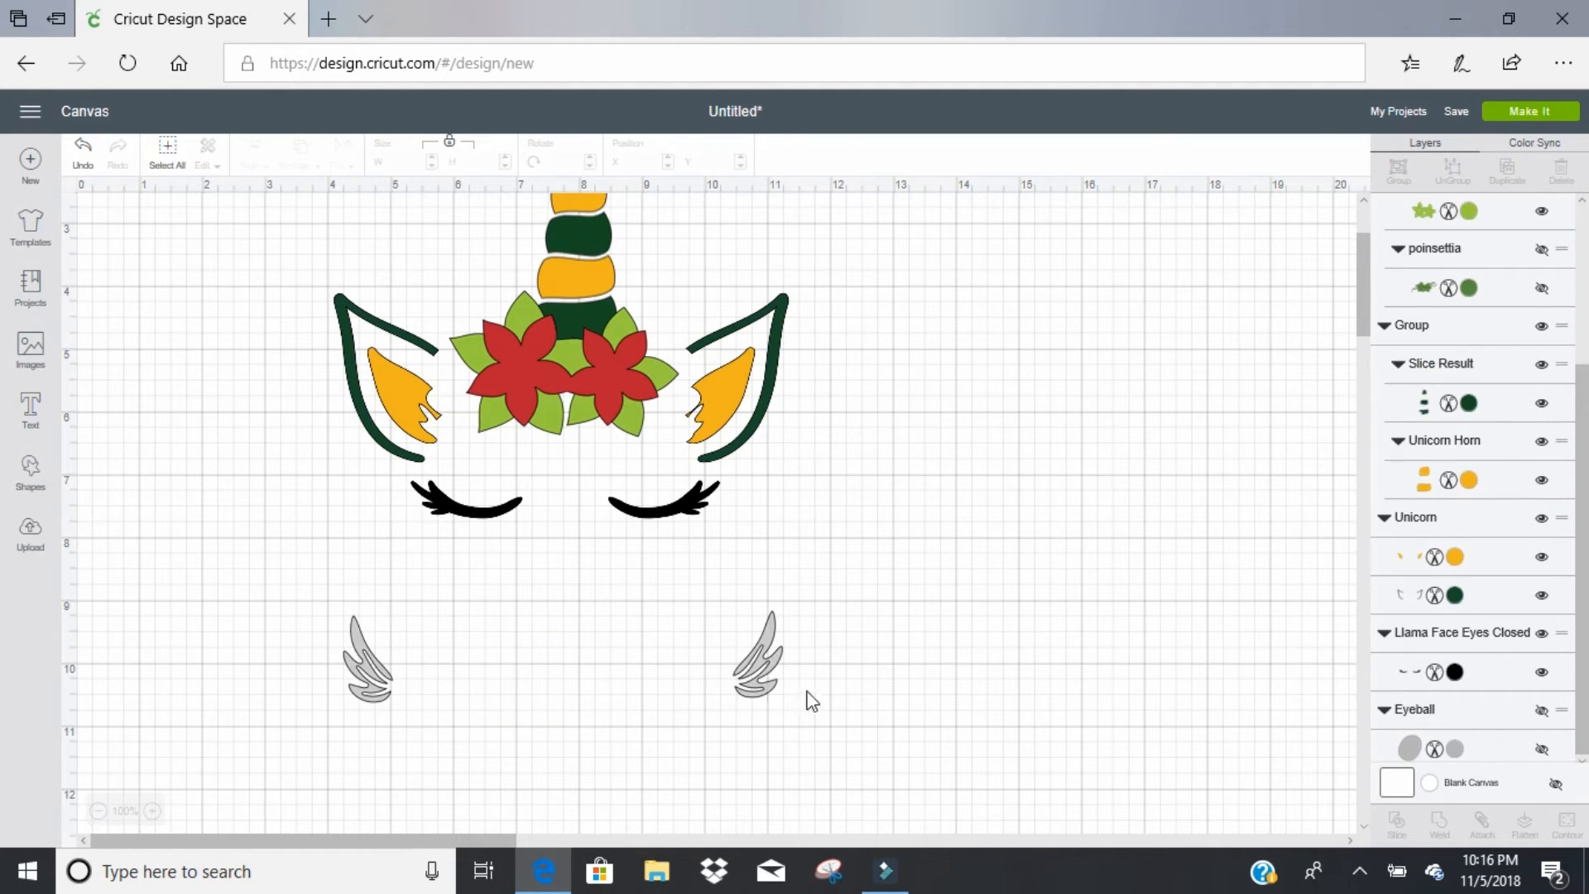
Step: Recolour the wings Candycorn, #F2B31B, and shift them to about X 4.17, Y 9.02 in
left_click(760, 687)
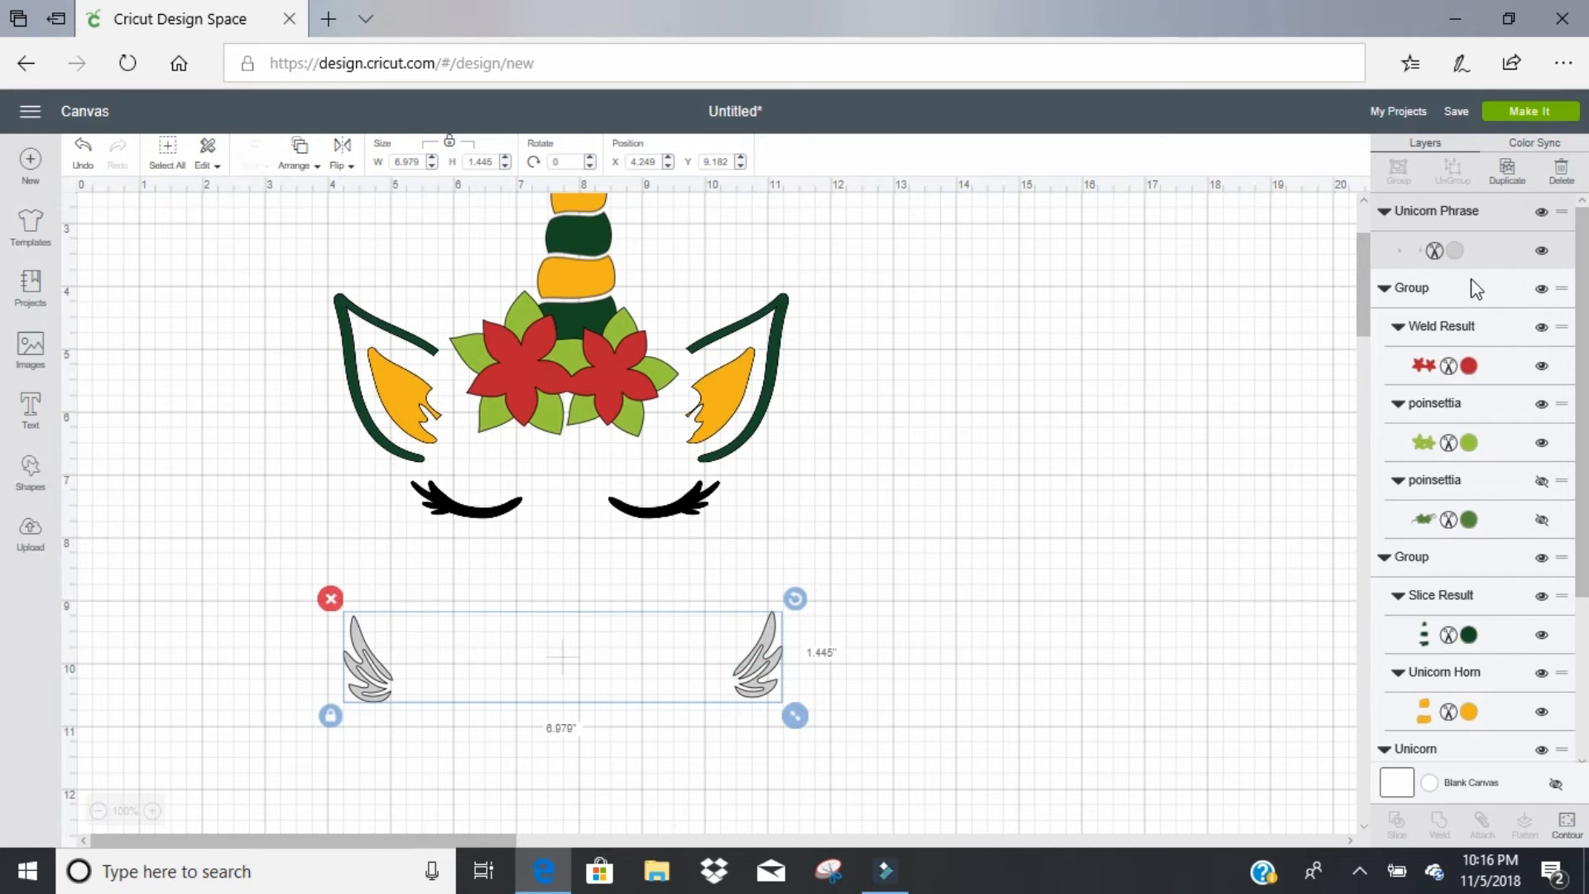
left_click(1455, 251)
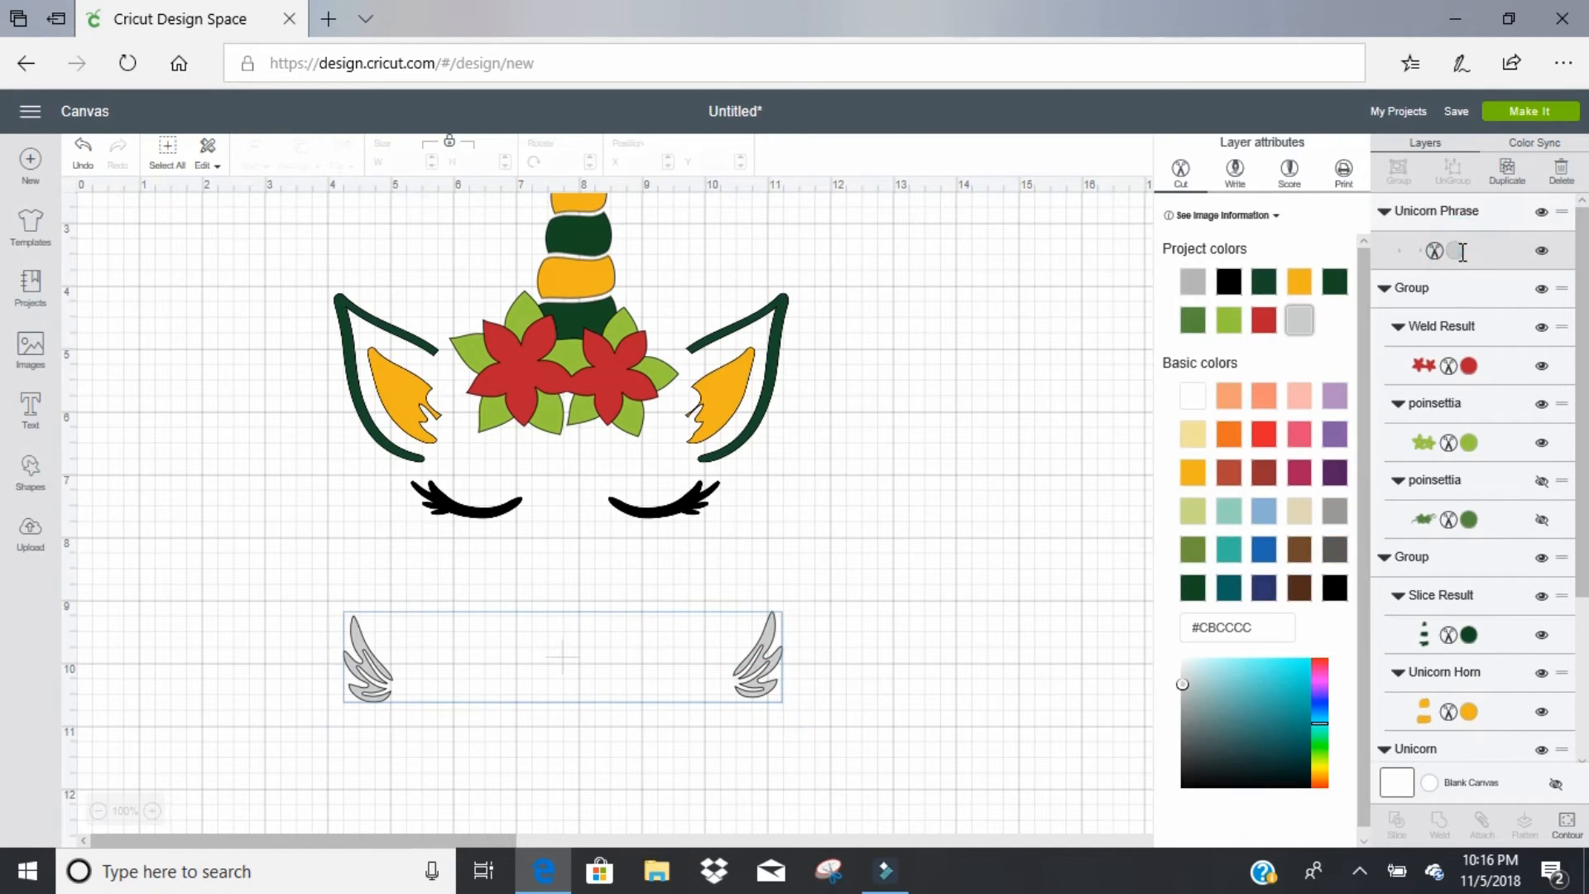
left_click(1191, 479)
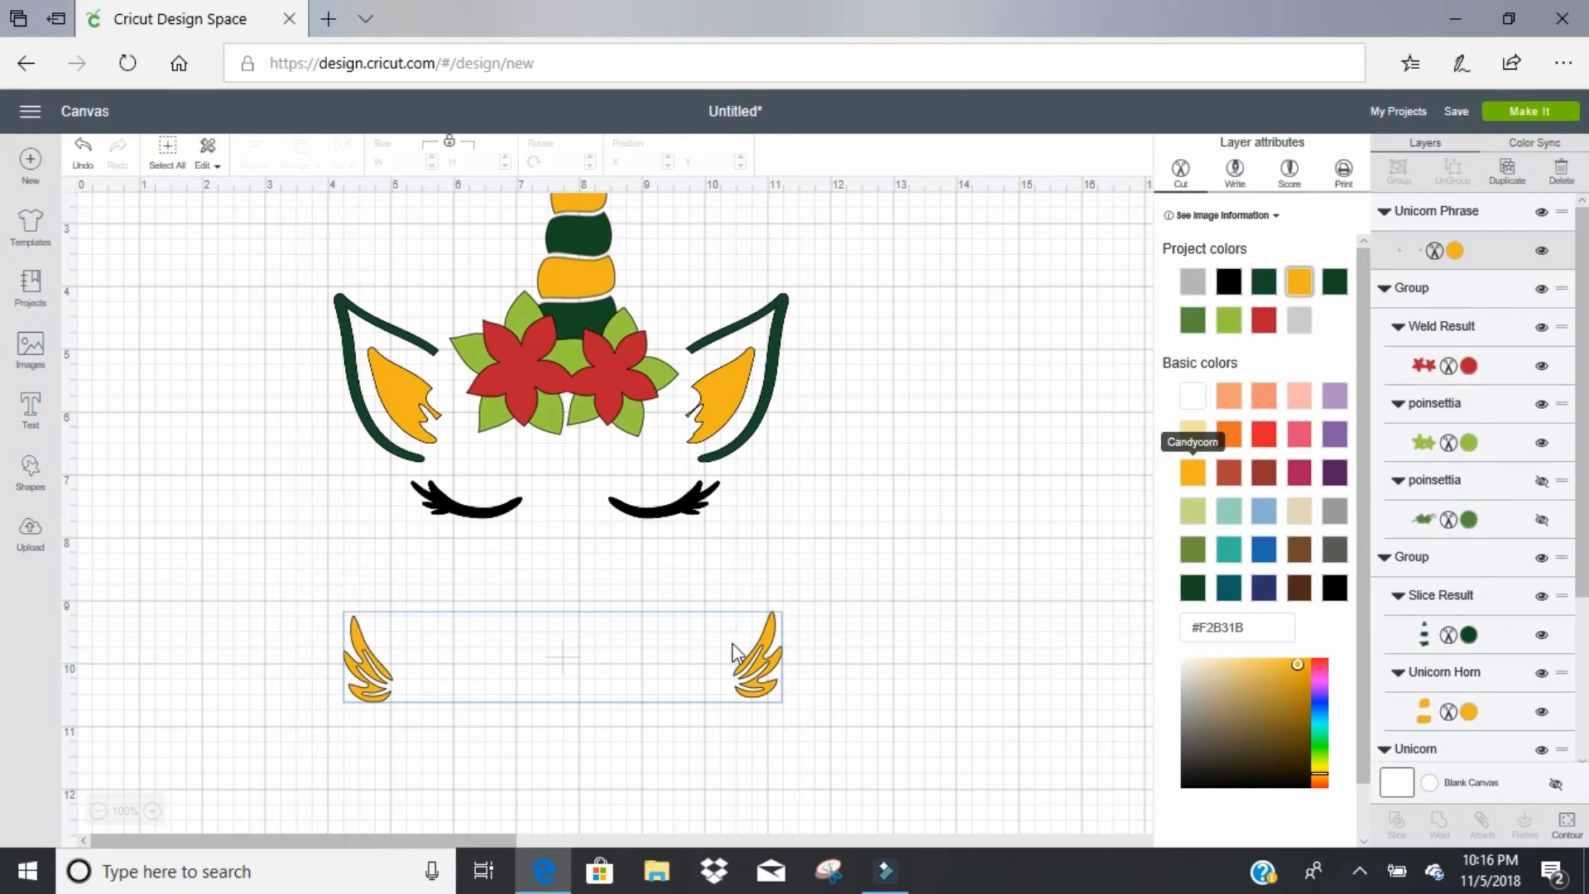
left_click_drag(755, 684, 750, 674)
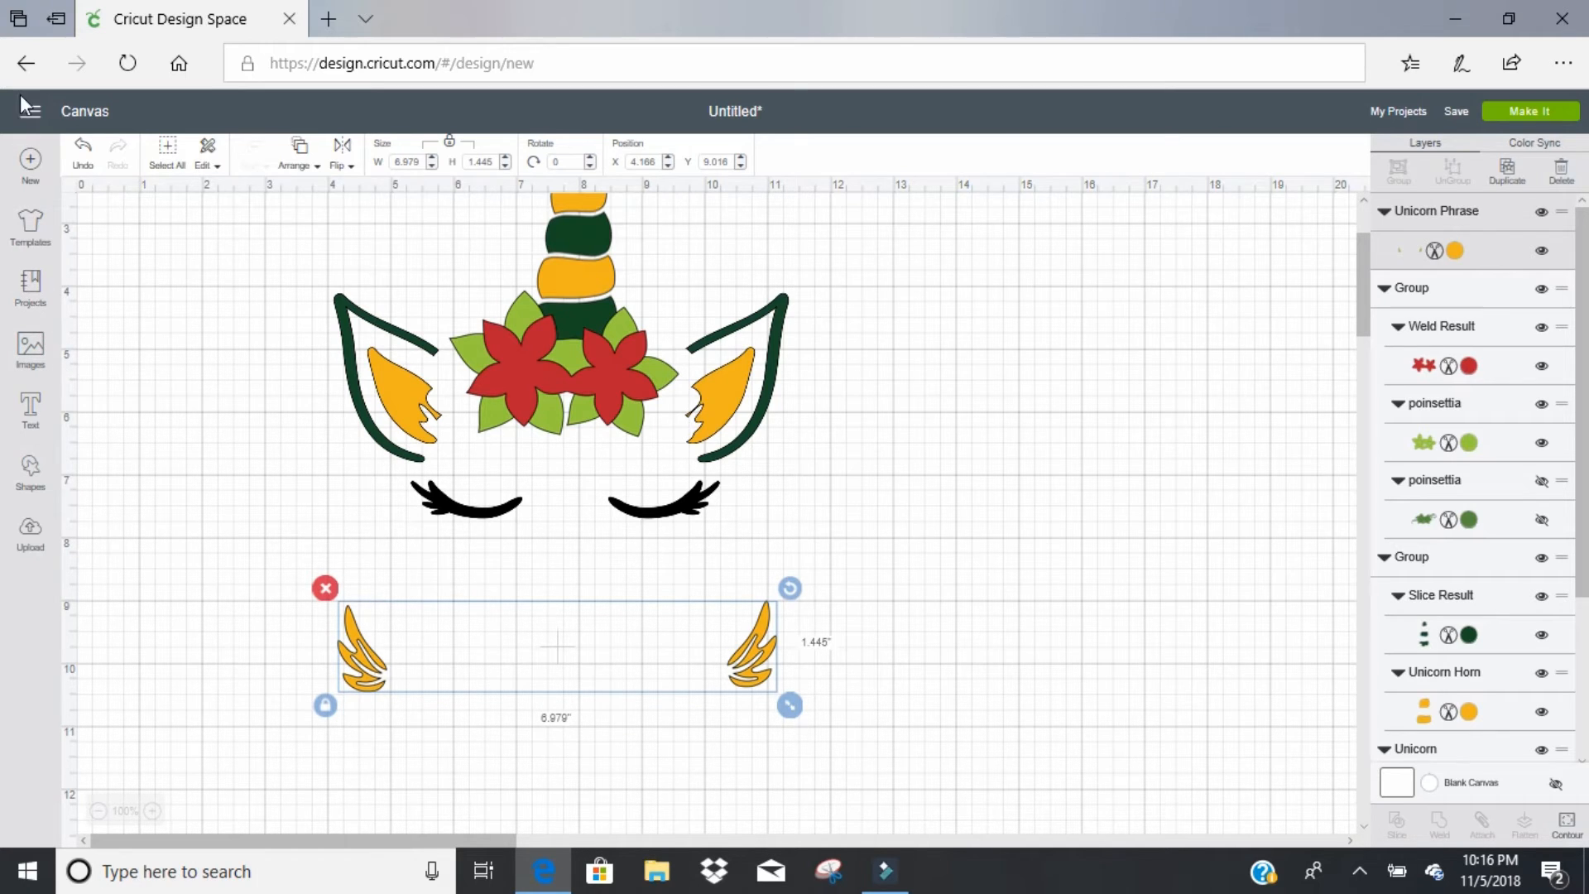
Step: Add a text box to the canvas, search the fonts for "am" and choose the Amarillo font
left_click(31, 414)
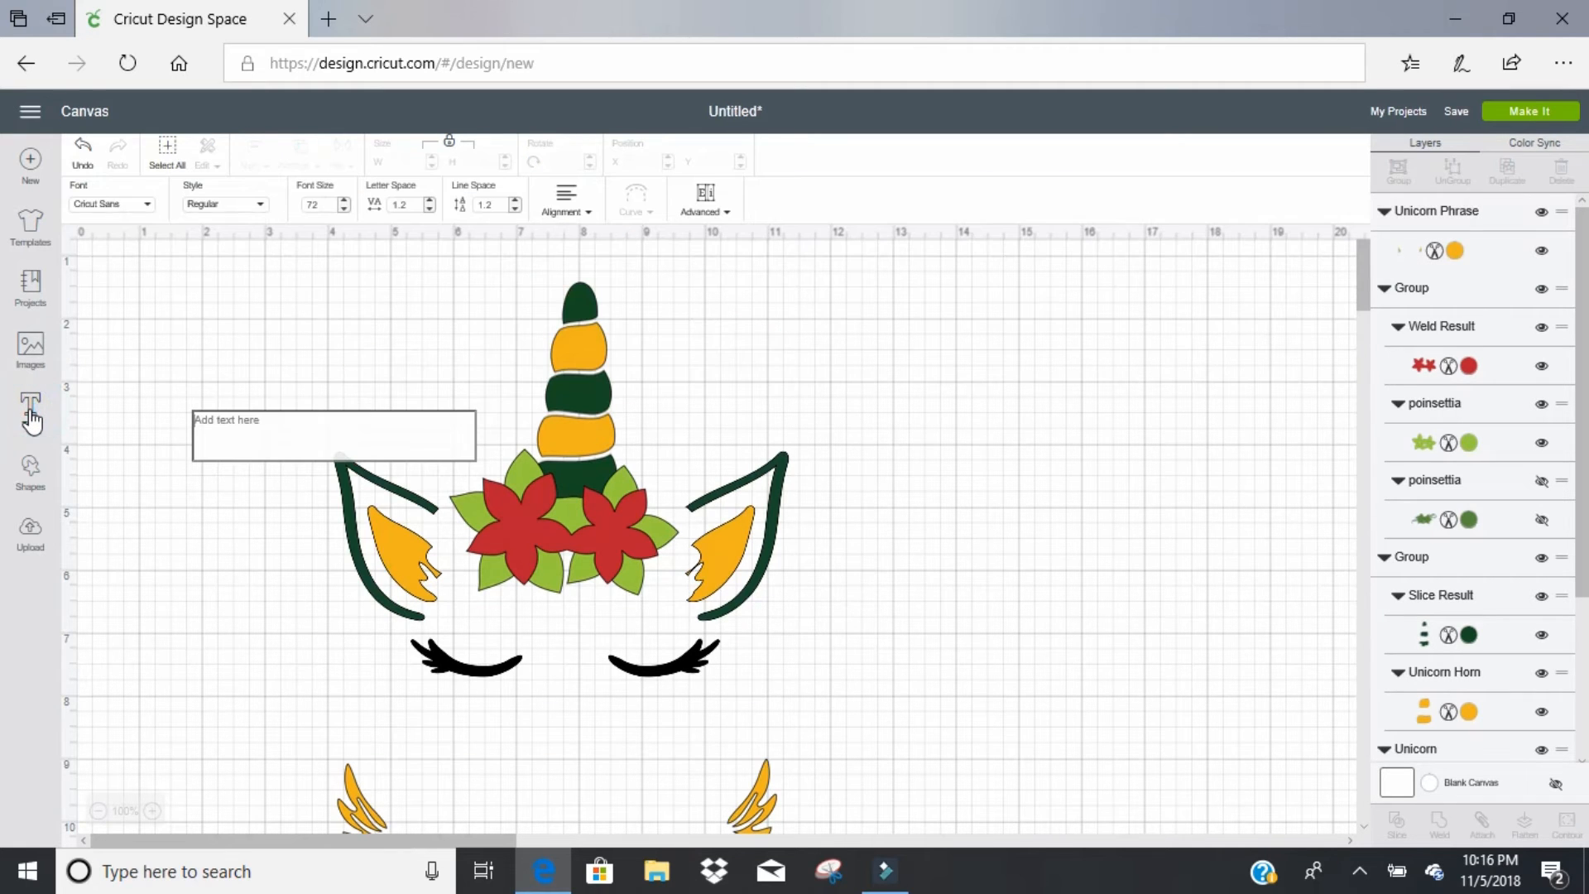
left_click(116, 204)
left_click(869, 165)
type("am")
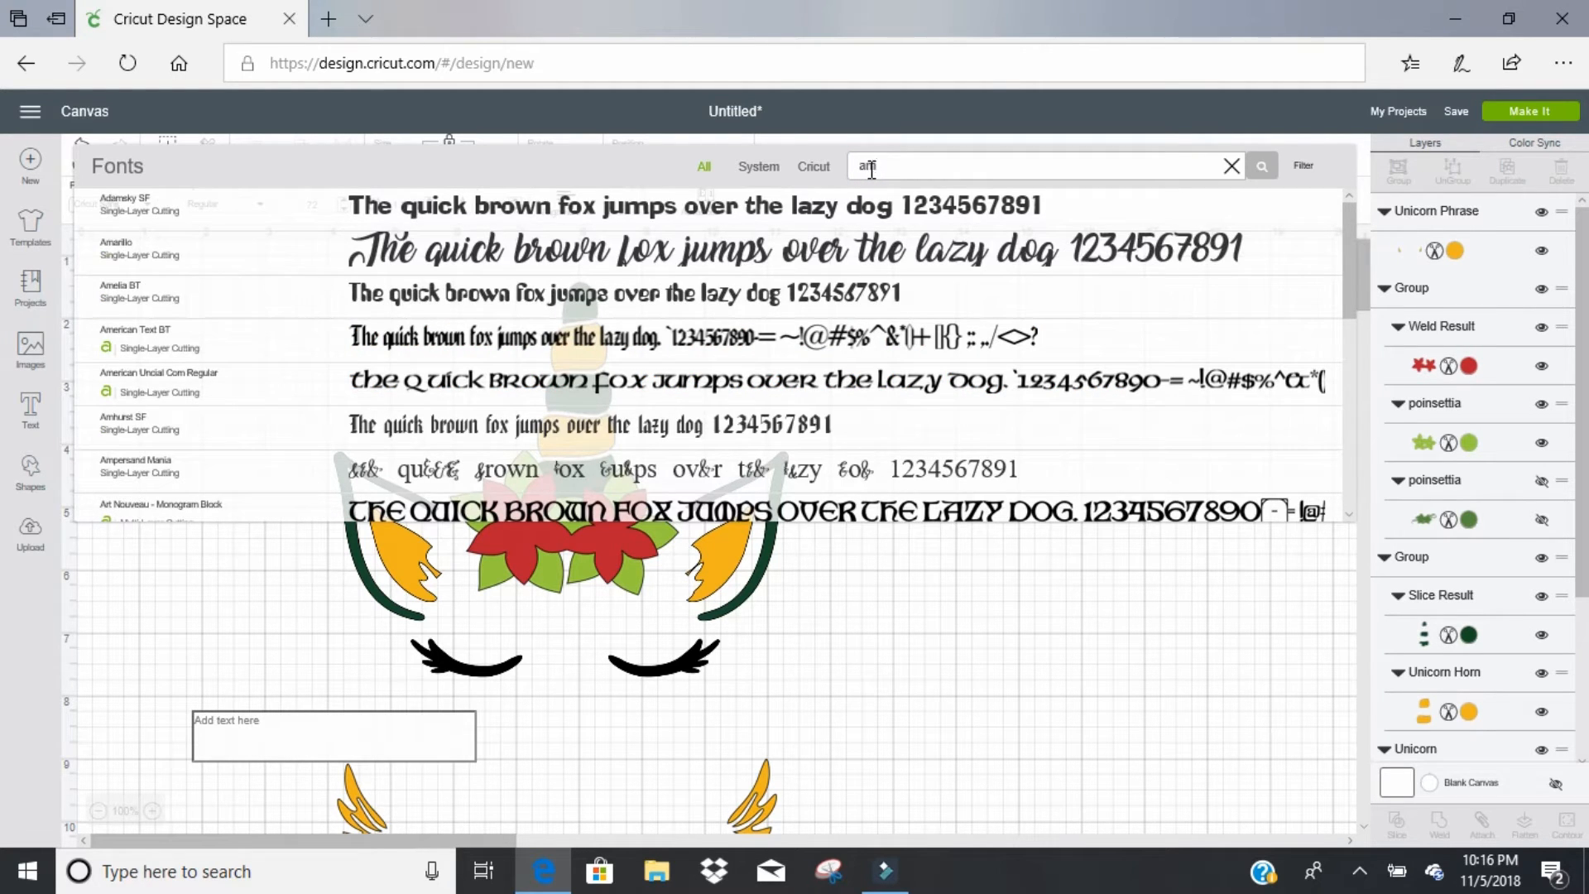
left_click(798, 248)
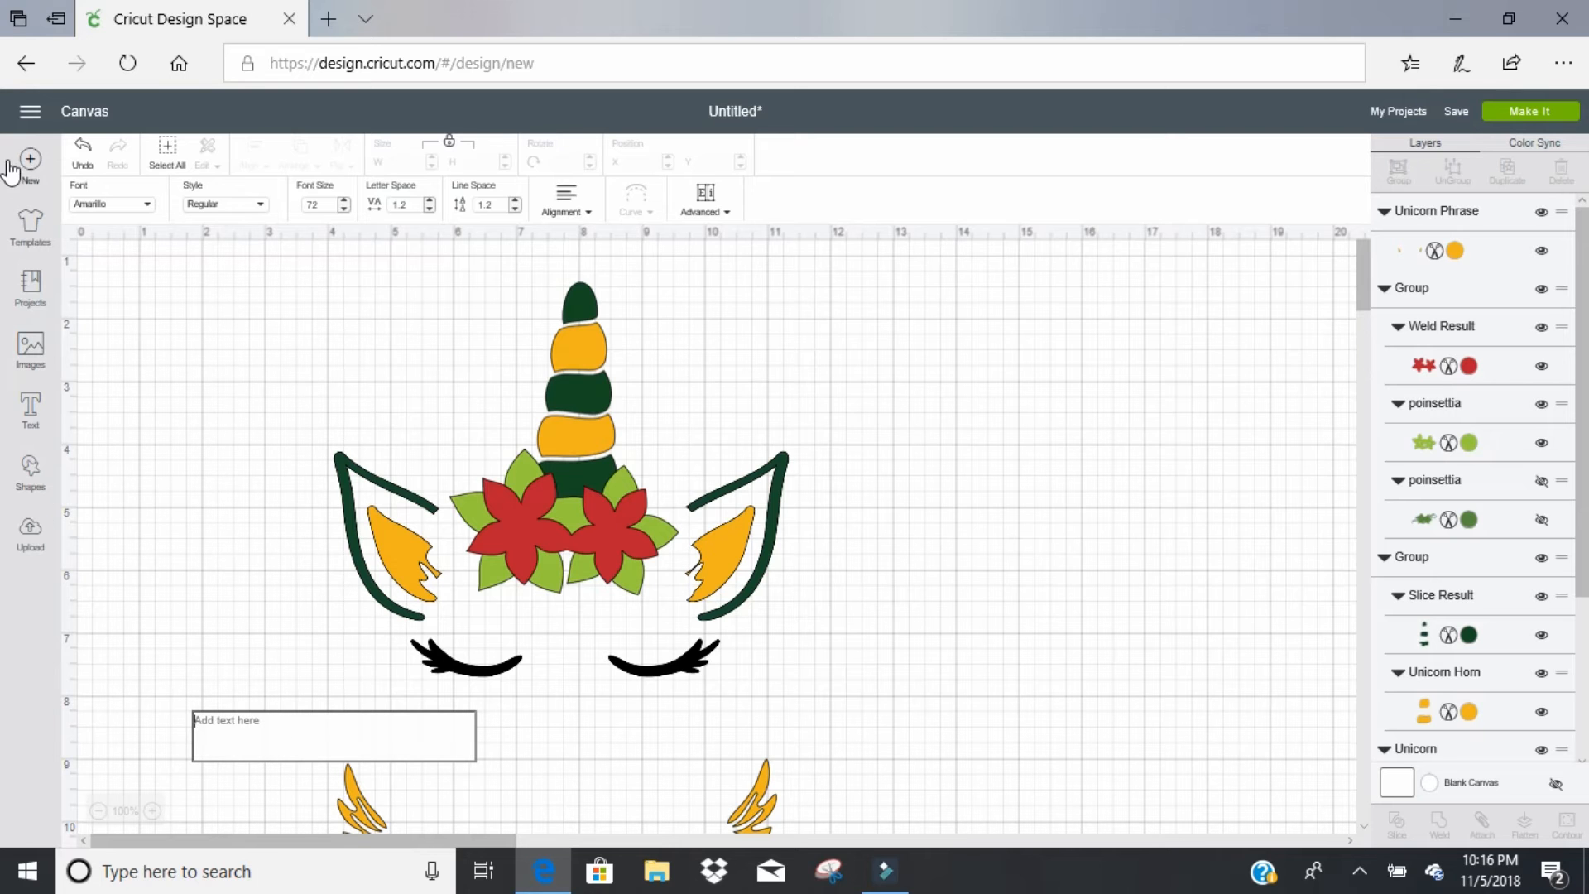
Step: Search the fonts for "bab" and change the empty text box's font to Babette
left_click(126, 208)
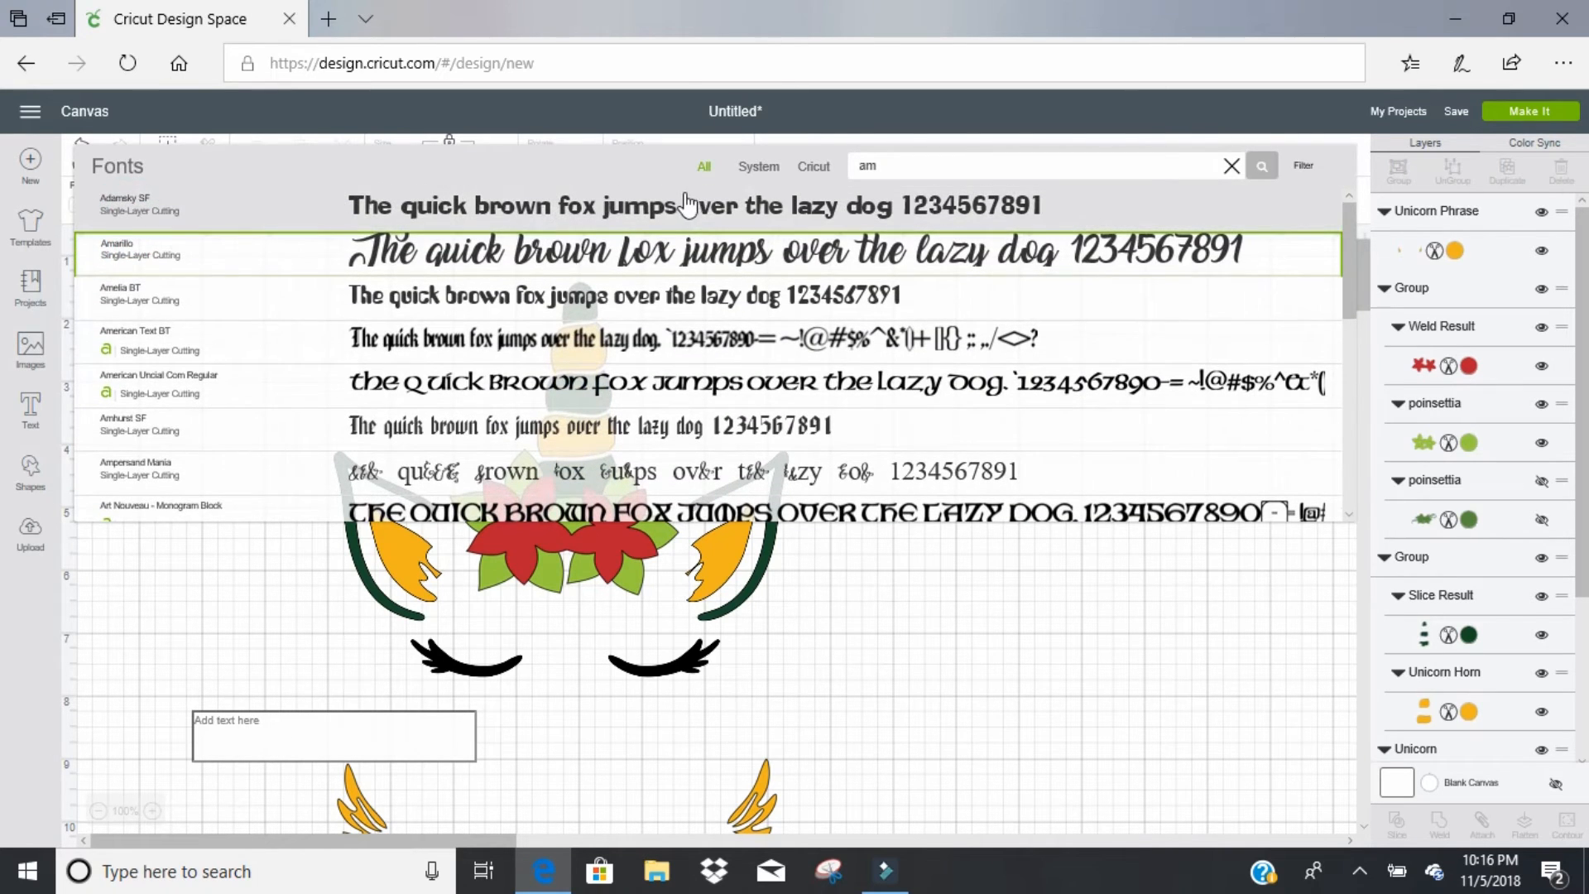
left_click(893, 162)
left_click_drag(893, 161, 750, 162)
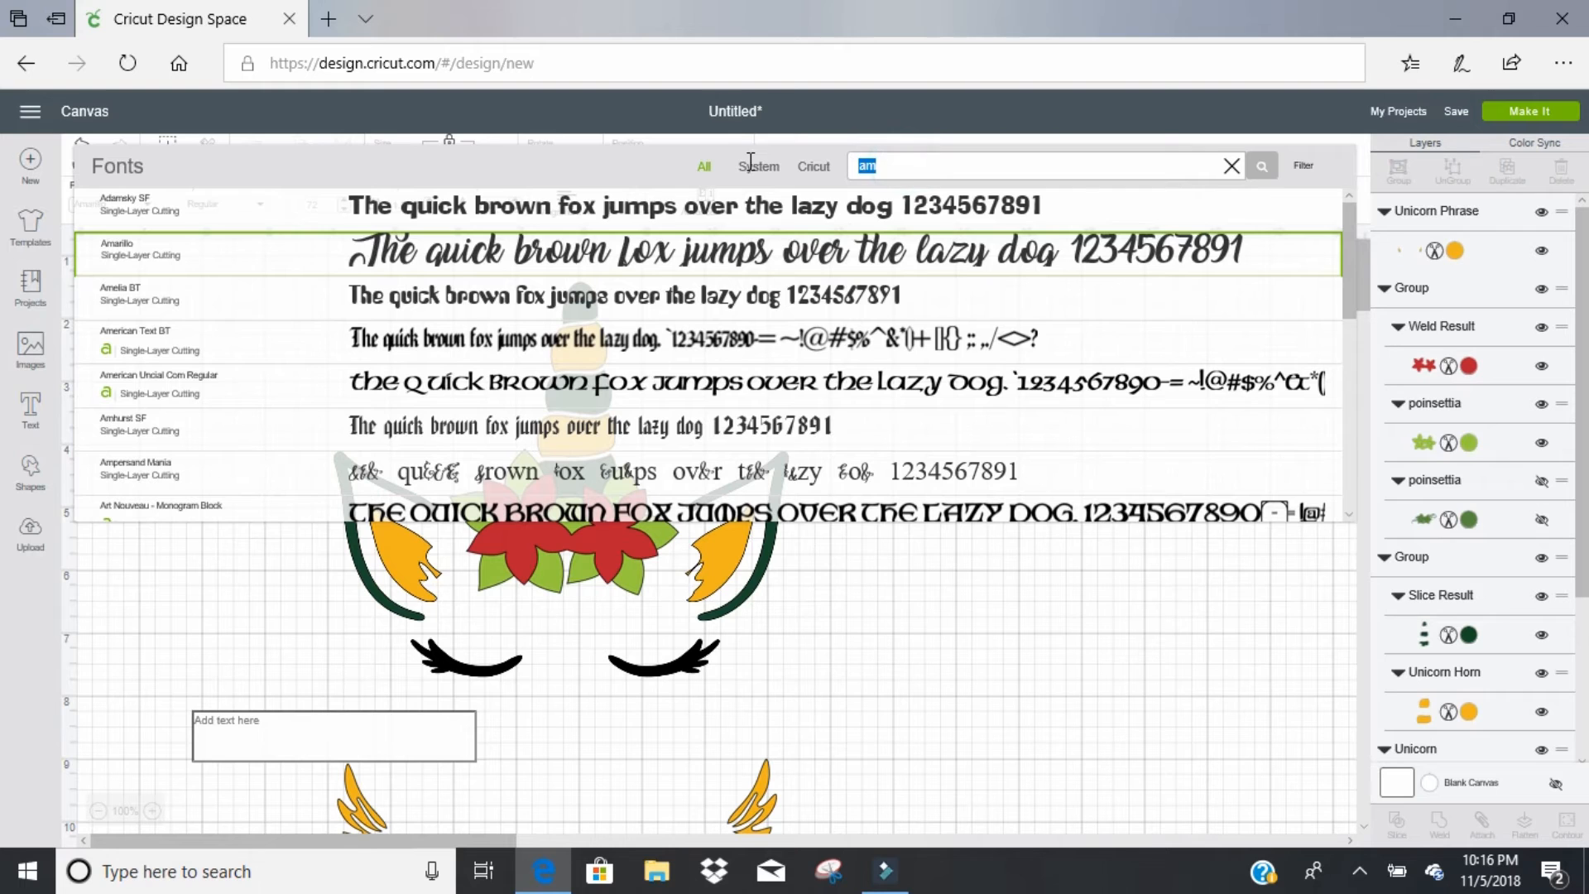
type("bab")
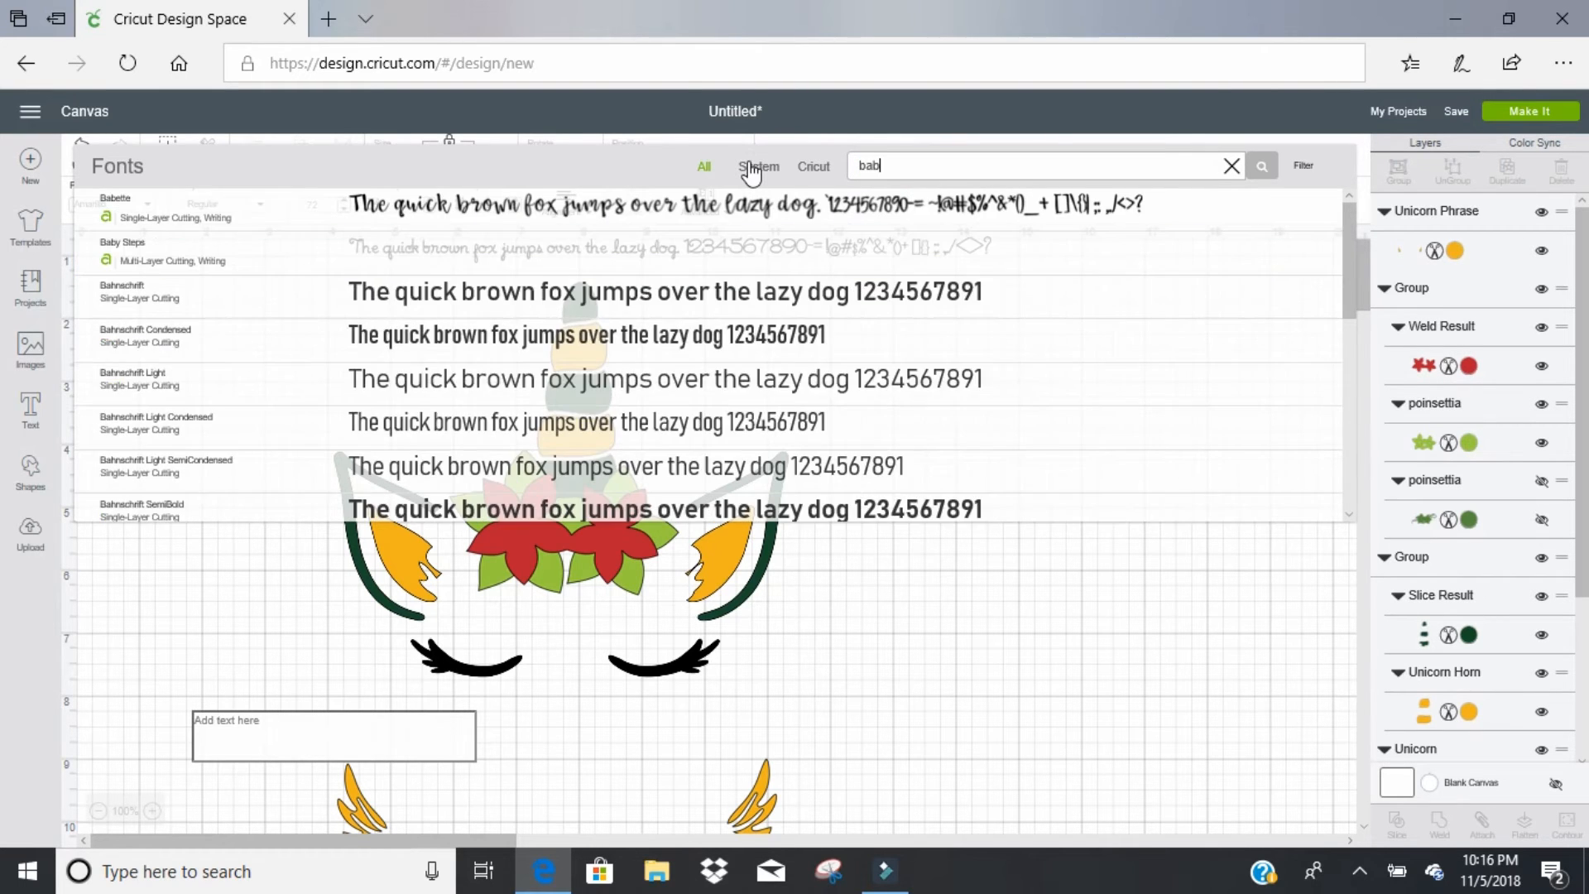
left_click(677, 219)
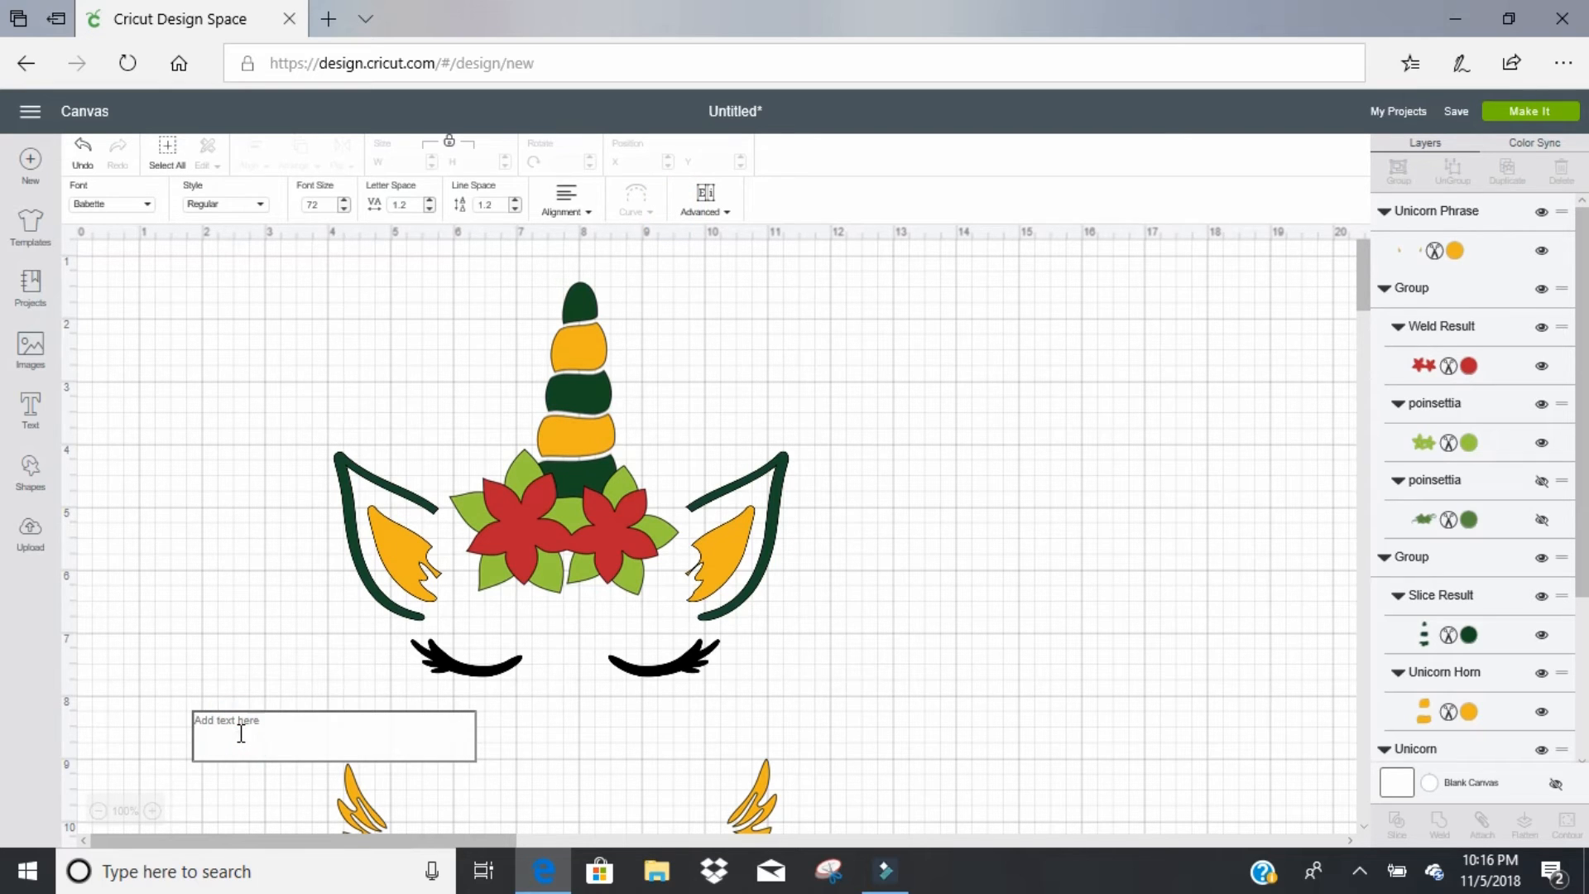
left_click(126, 206)
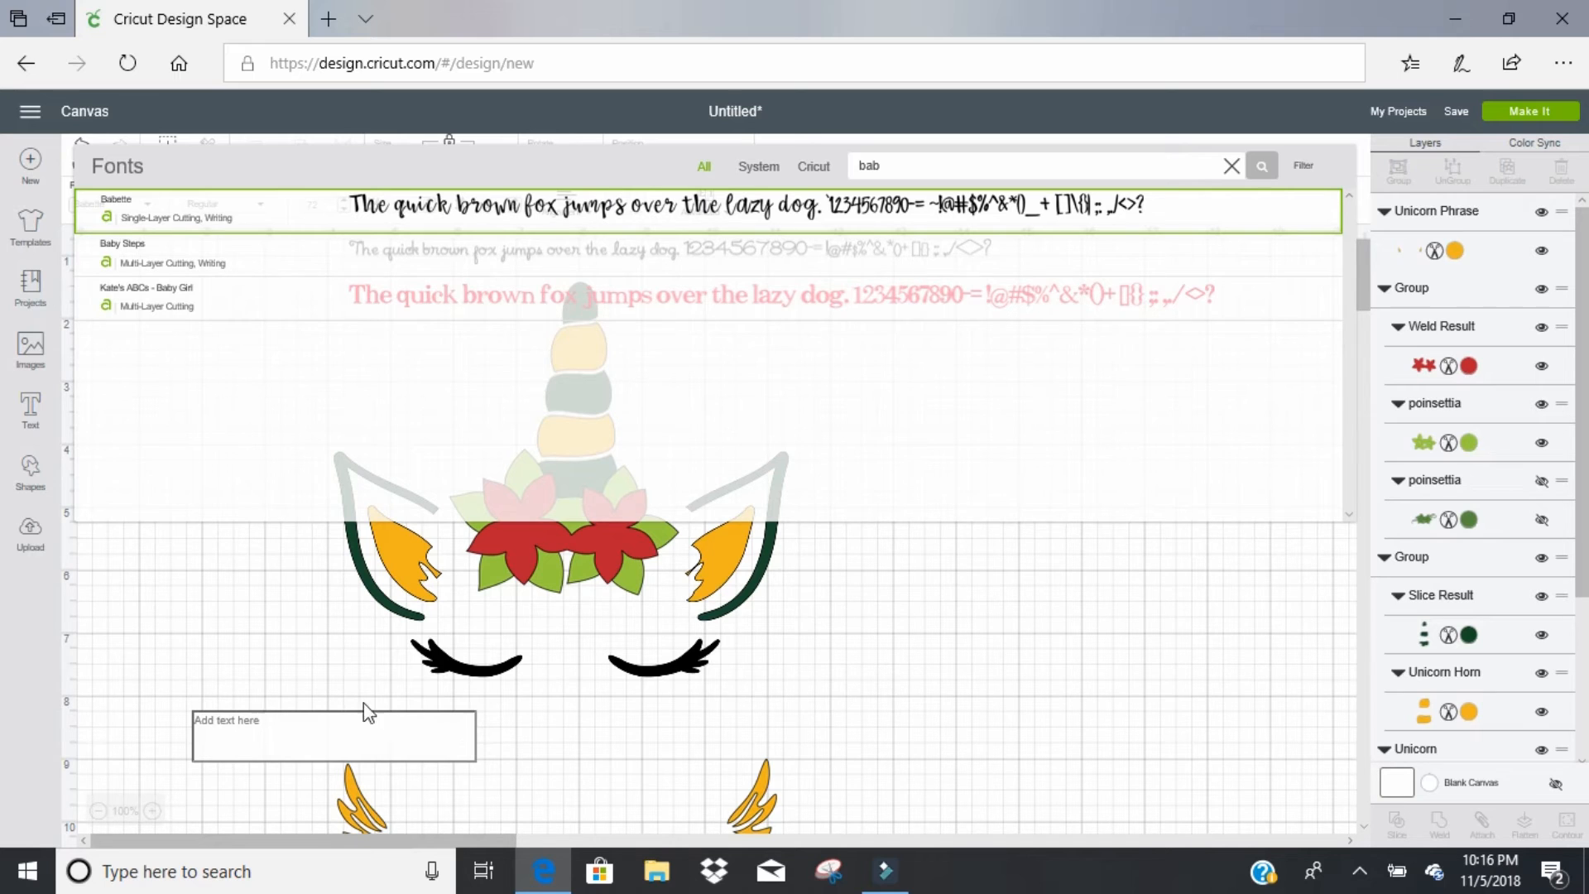
Step: Try the word "Joyful" in the text box, then erase it back to its first two letters
left_click(221, 736)
type("J")
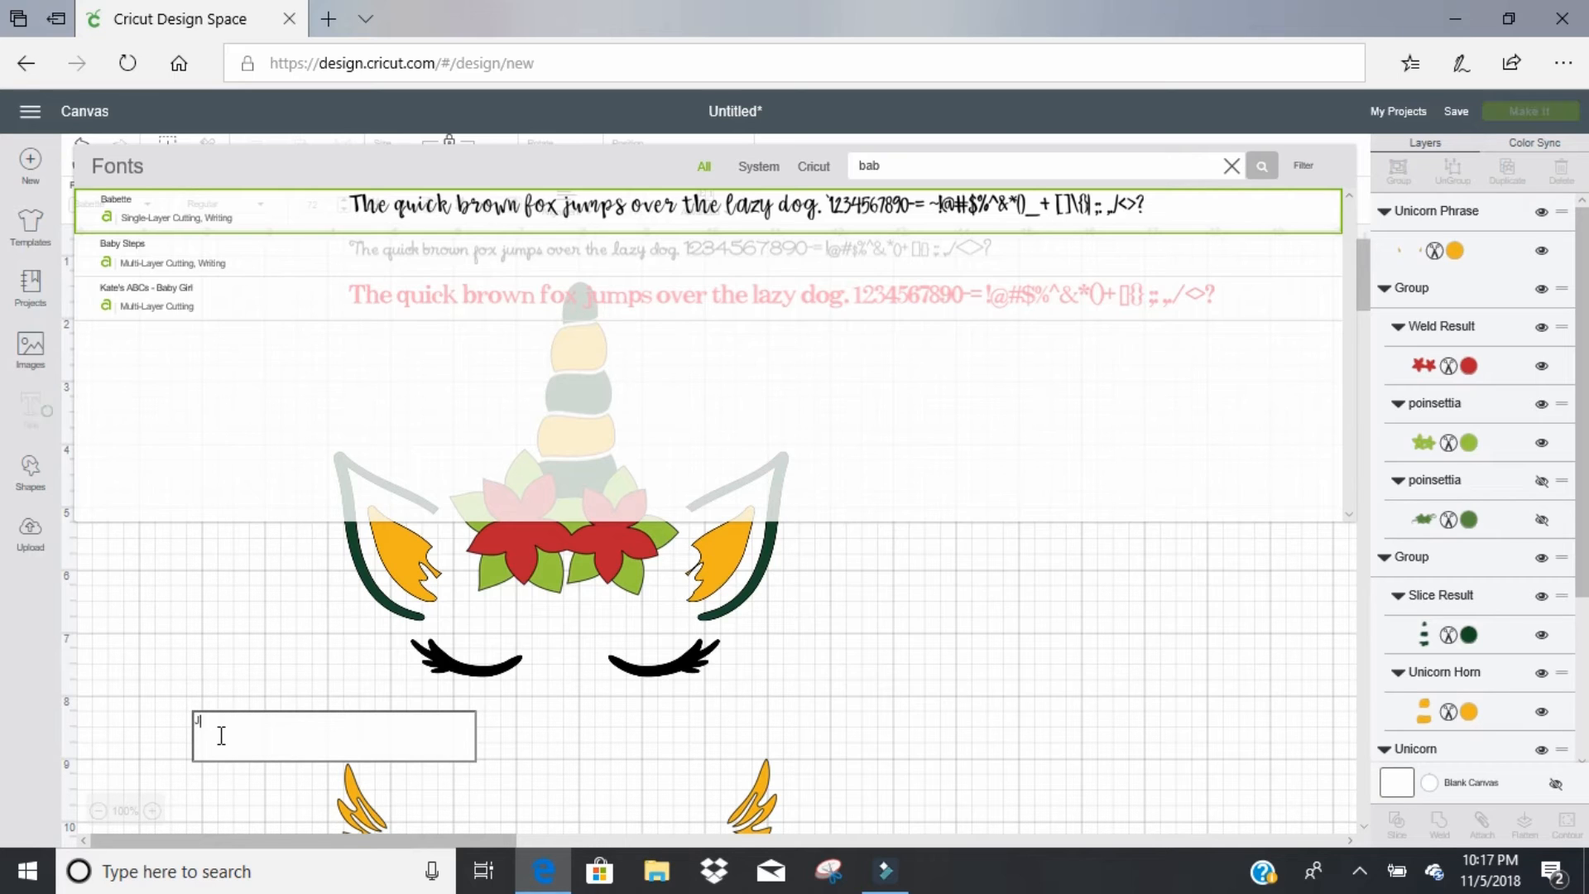
type("o")
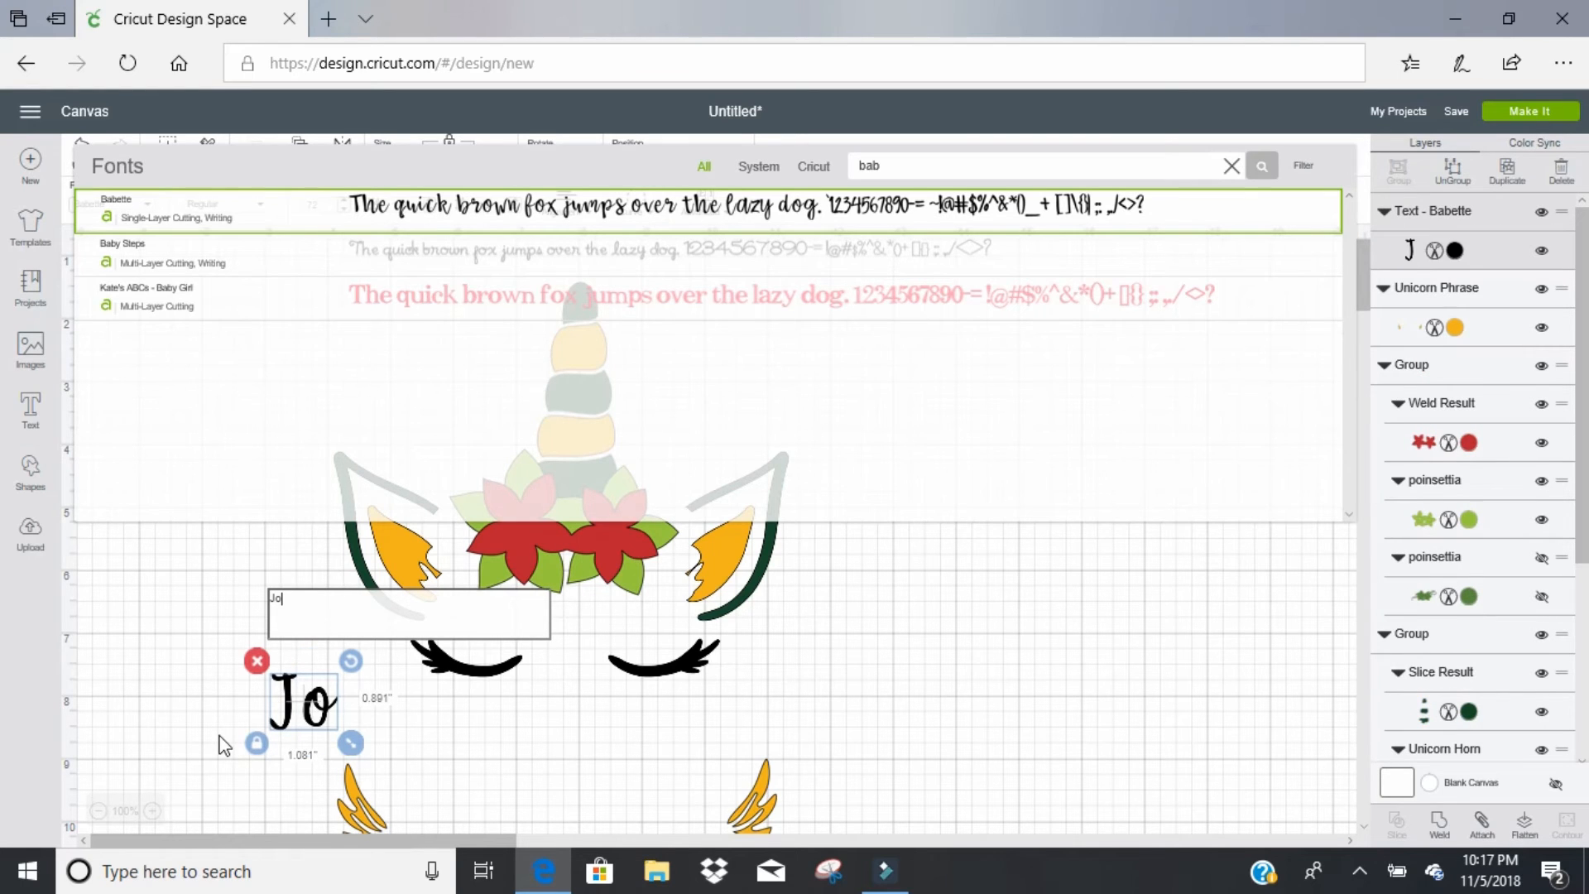
type("yful")
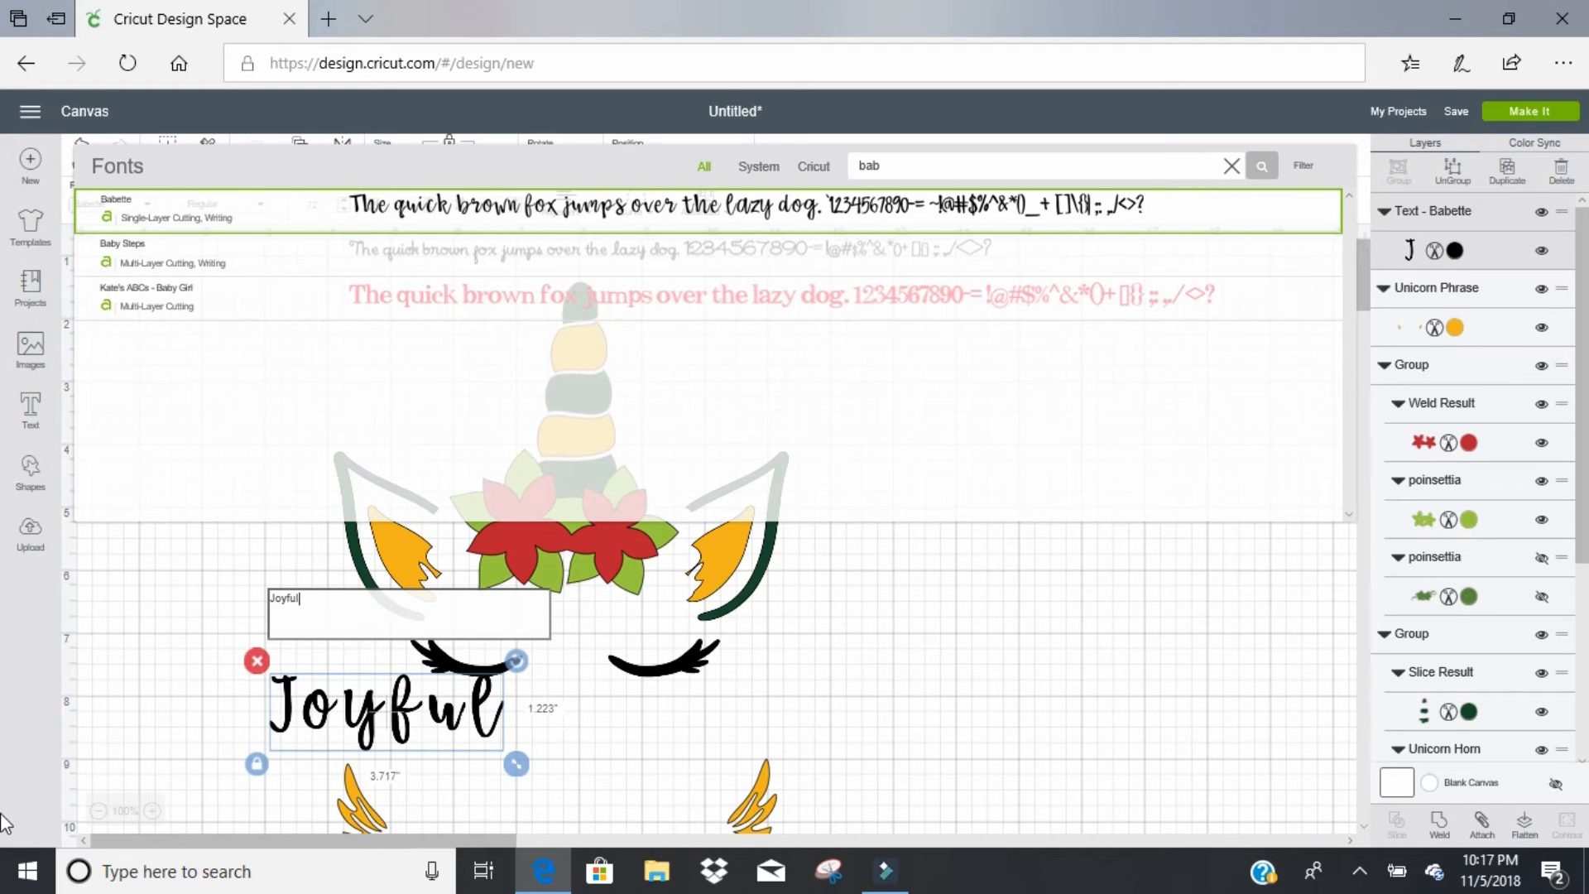
key("BackSpace")
key("BackSpace")
key("BackSpace")
key("BackSpace")
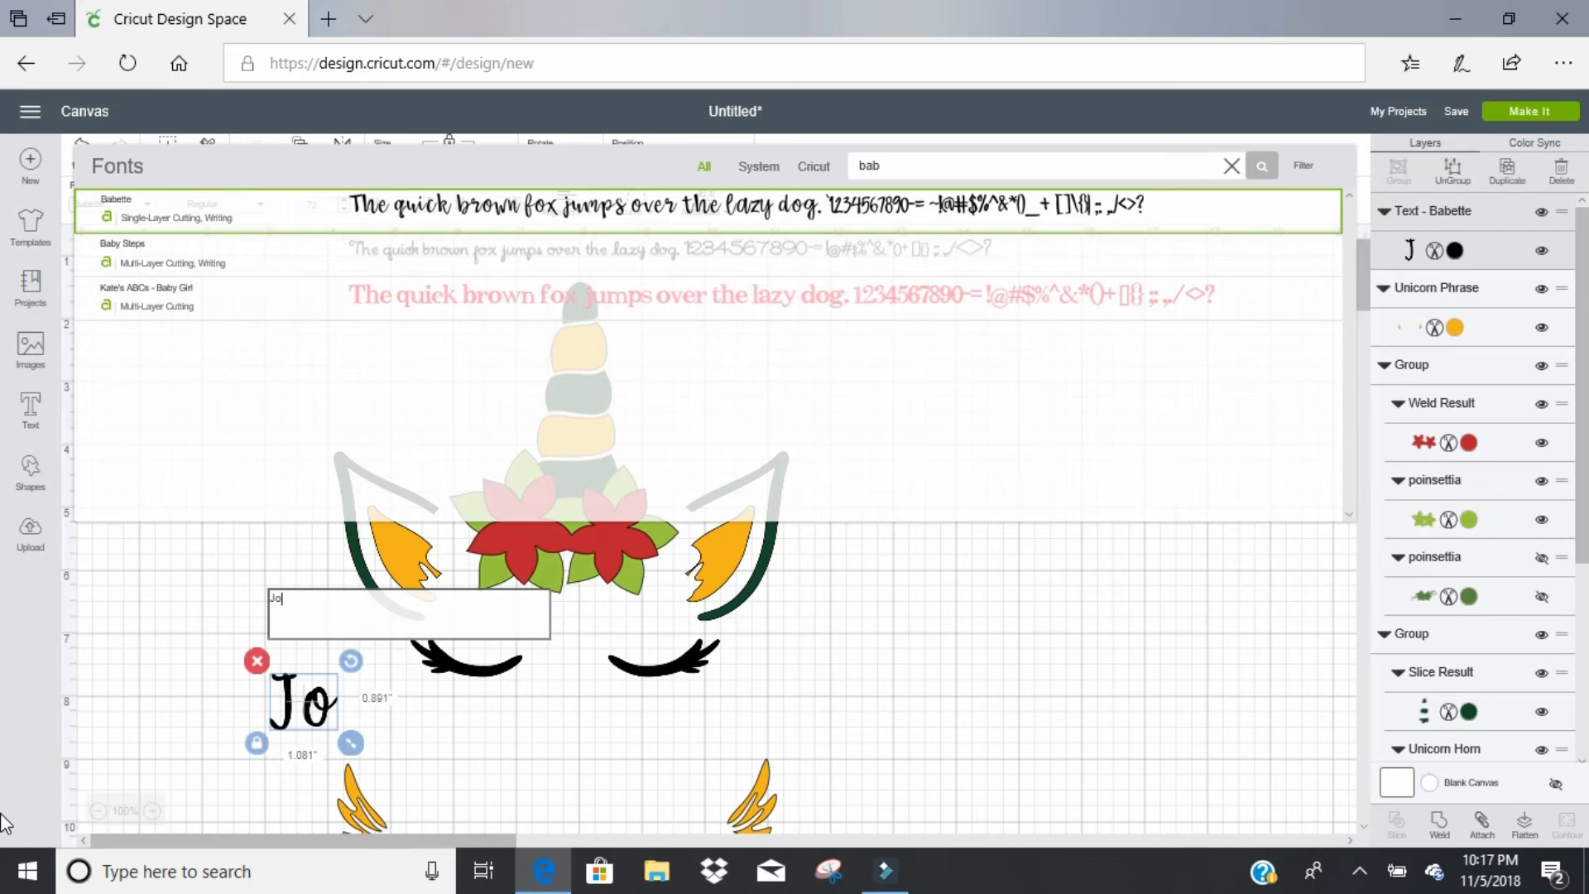
Step: Try the word "Jolly" in the text box, then clear it
type("olly")
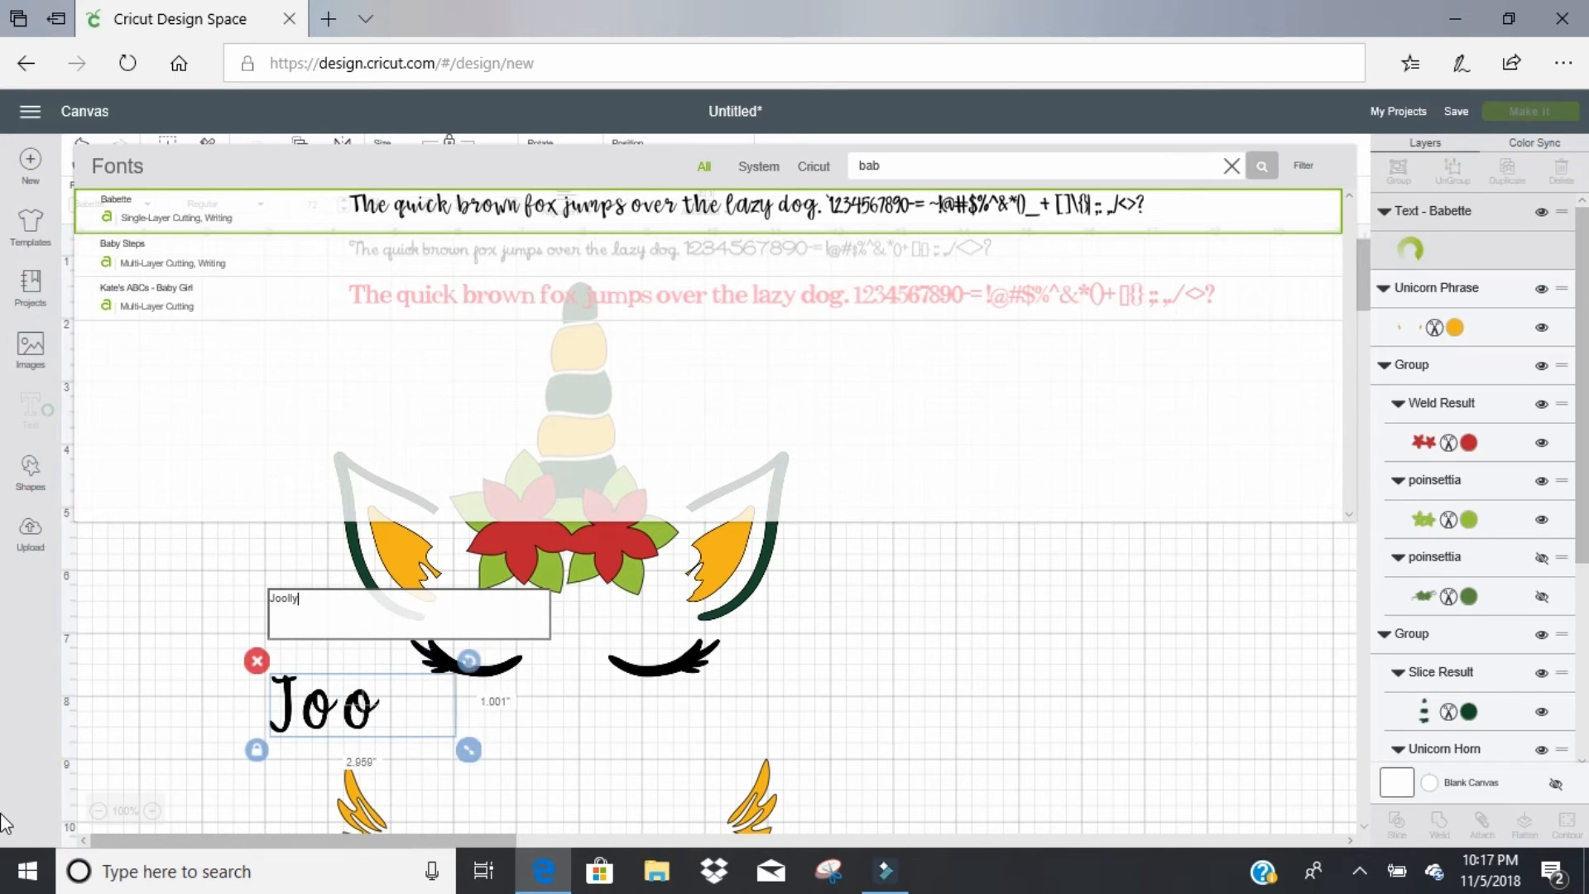
key("BackSpace")
key("BackSpace")
key("BackSpace")
key("BackSpace")
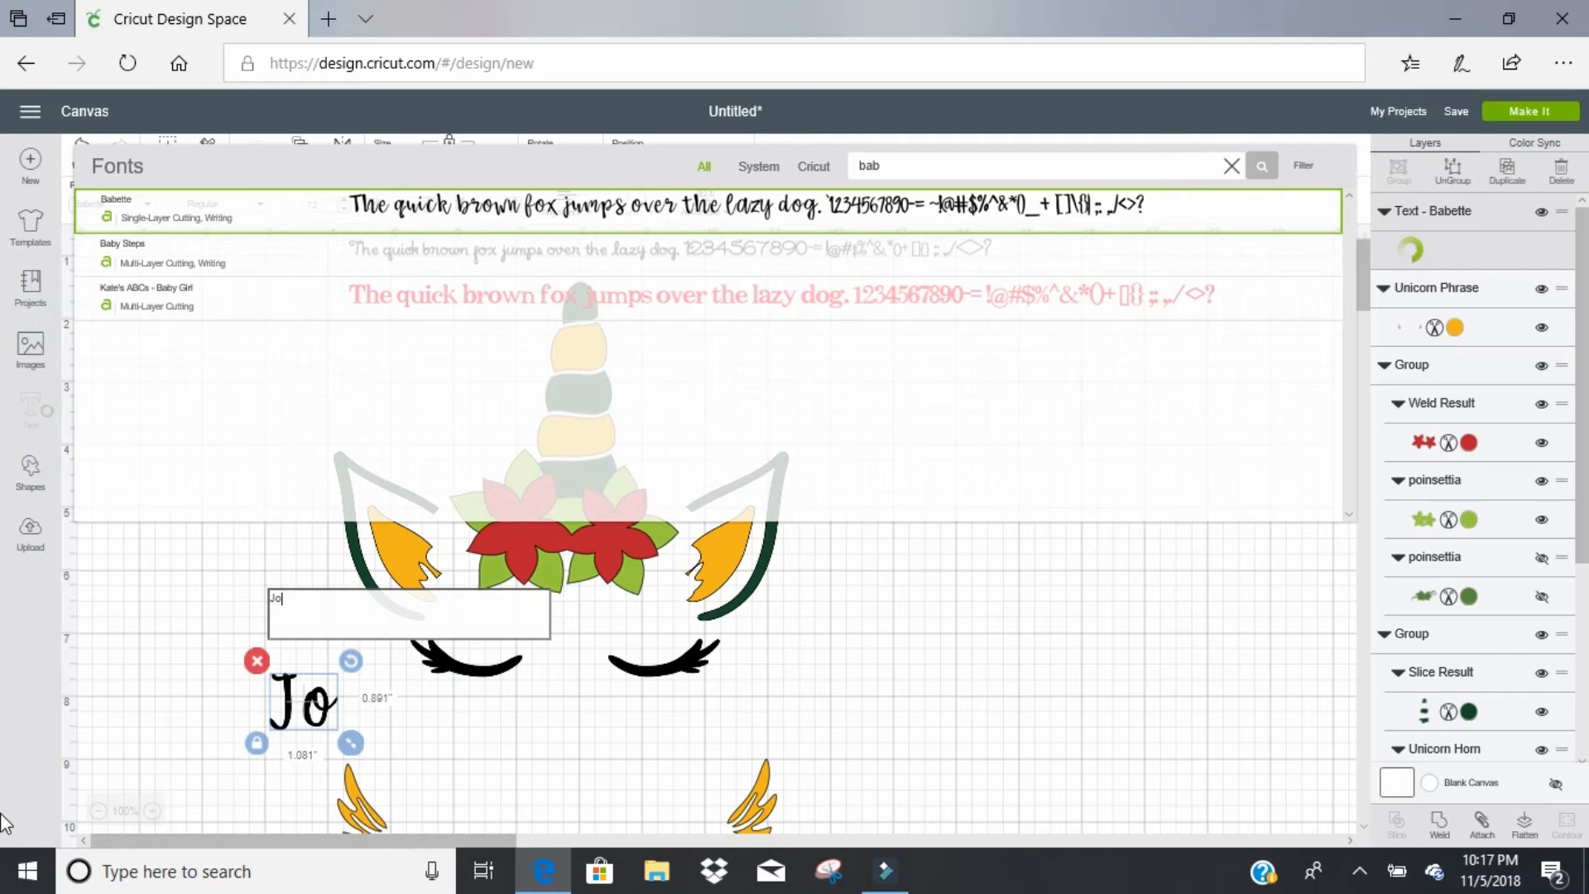
type("lly")
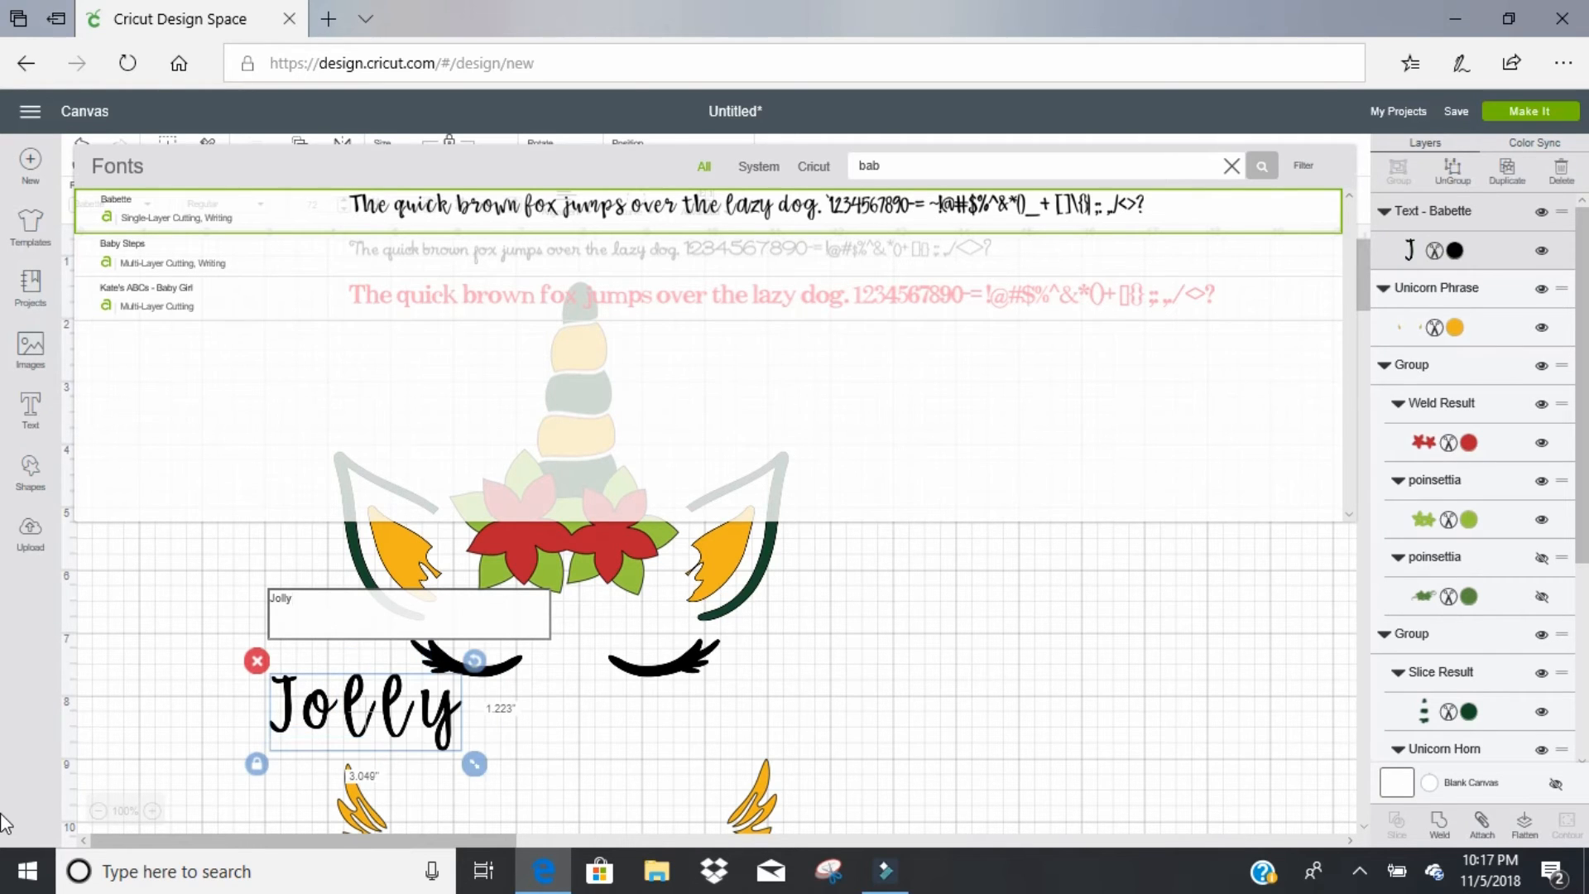
key("BackSpace")
key("BackSpace")
key("BackSpace")
key("BackSpace")
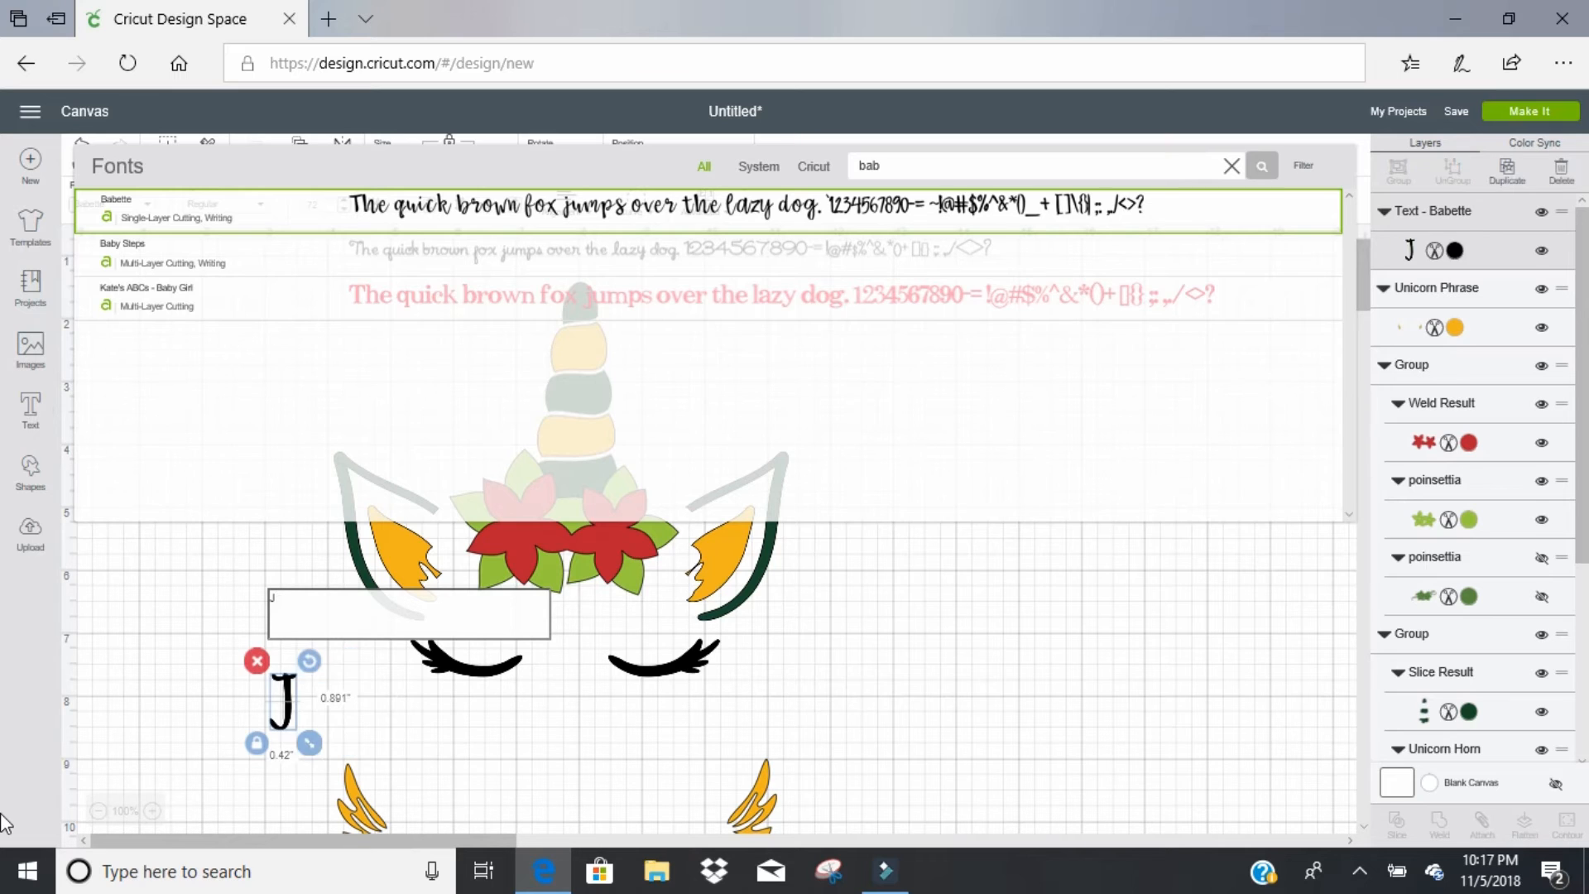
key("BackSpace")
Step: Try the word "Blessed" in the text box, then clear it
type("Bless")
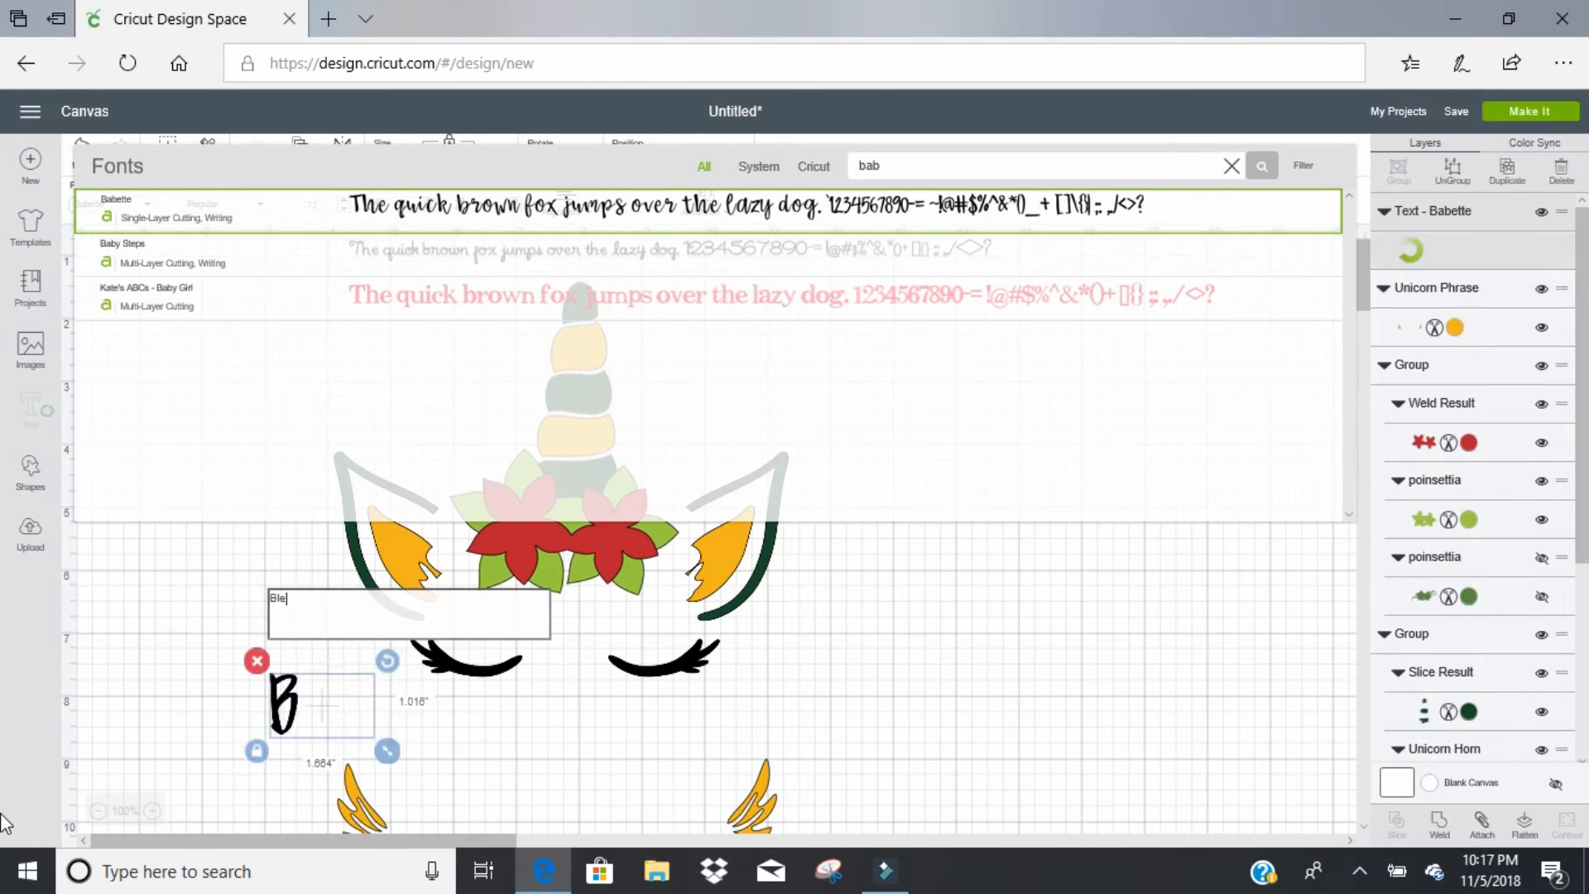
type("ed")
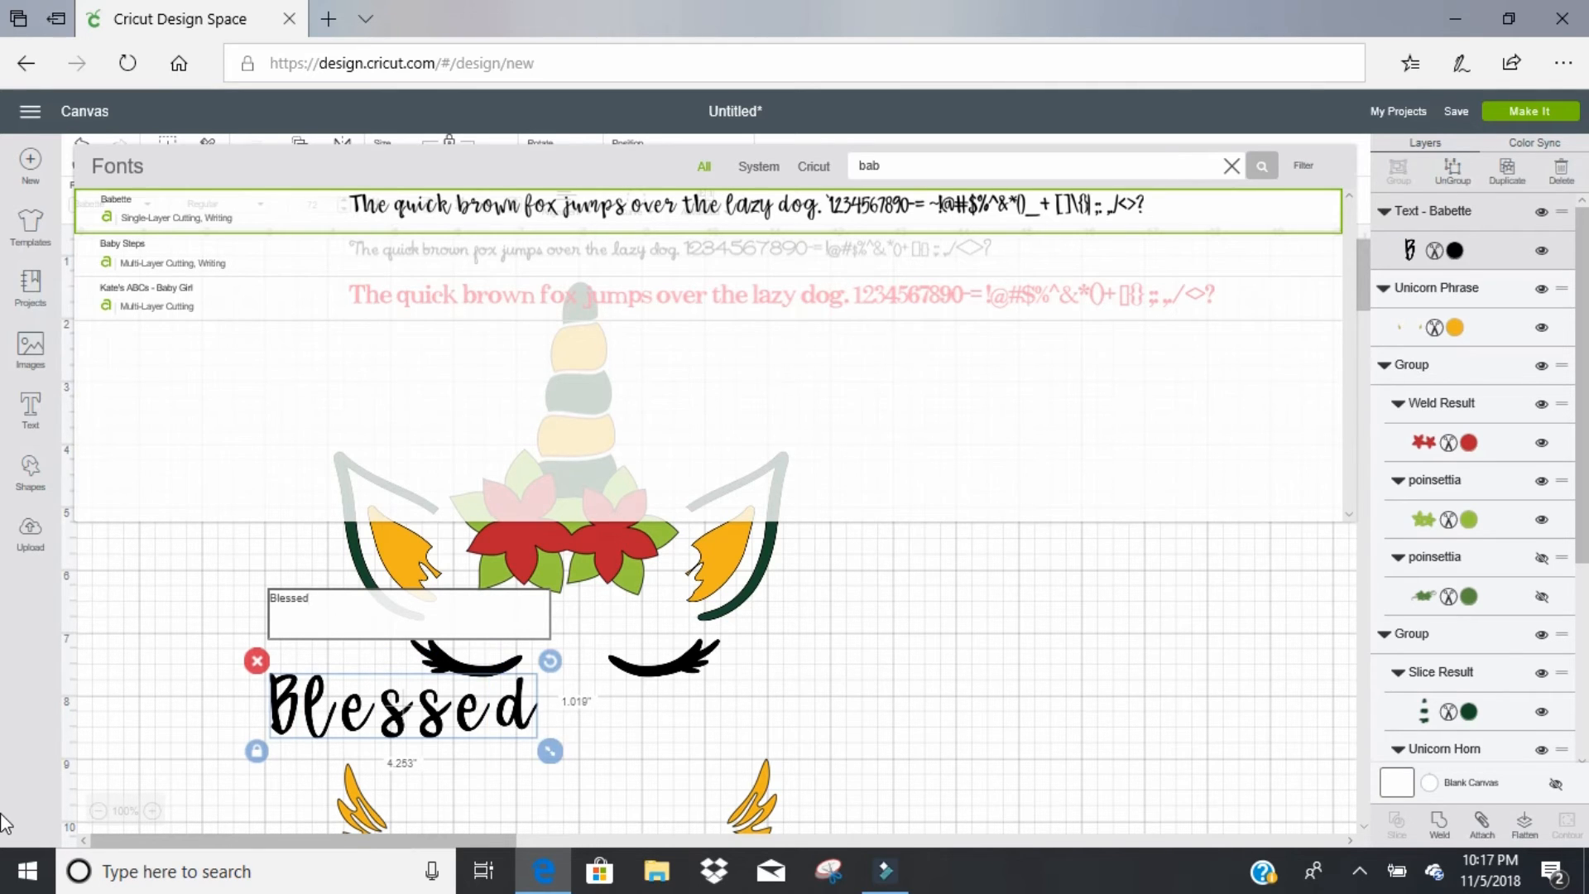
key("BackSpace")
key("BackSpace")
key("BackSpace")
key("BackSpace")
key("BackSpace")
key("BackSpace")
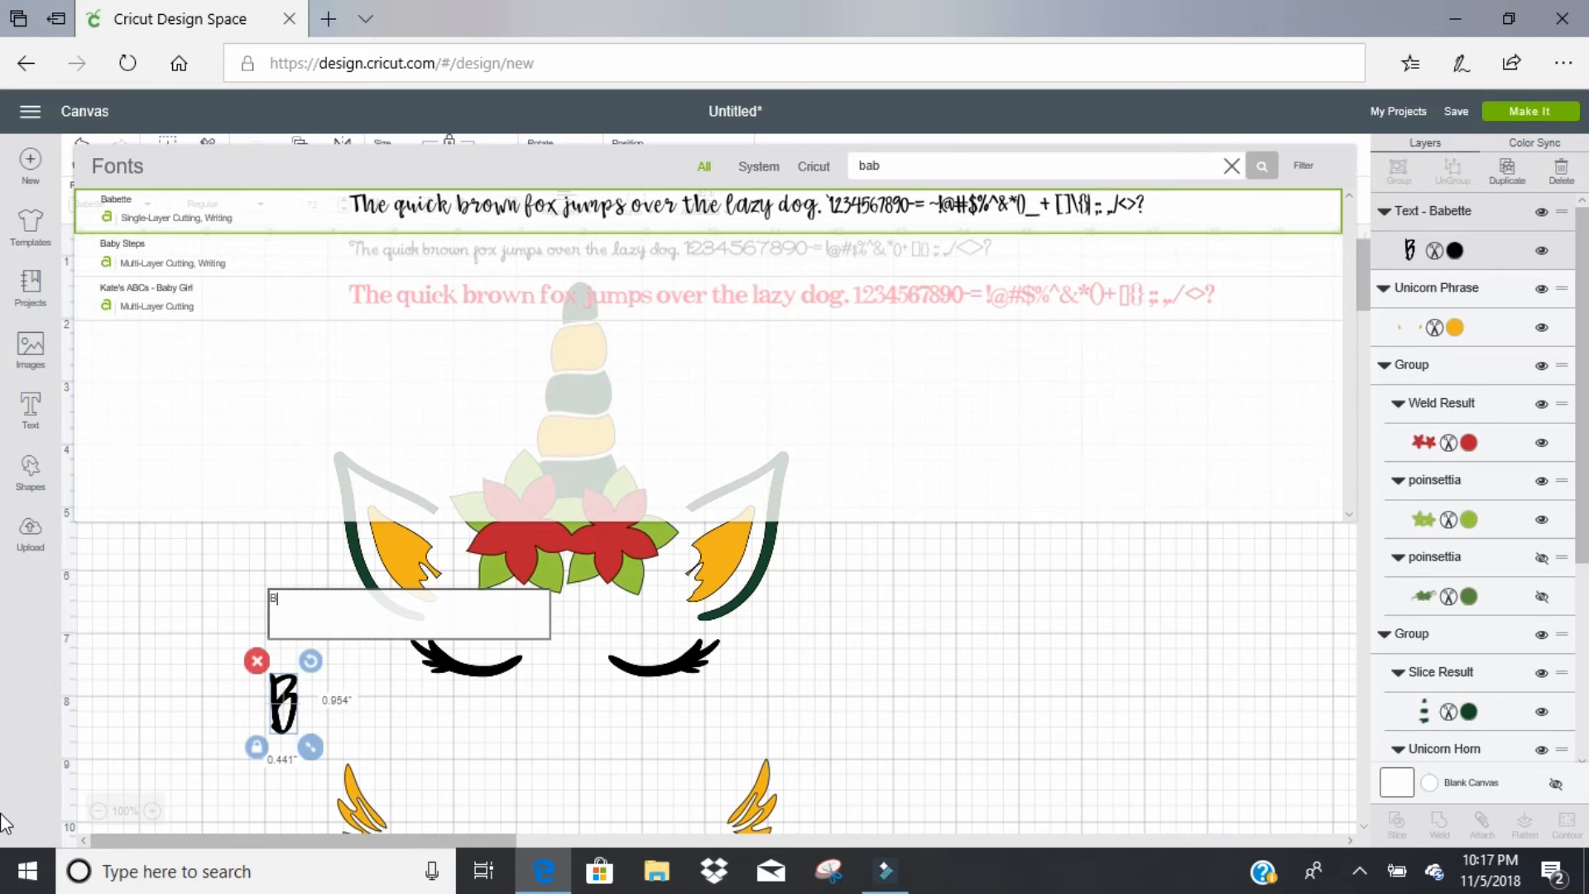
key("BackSpace")
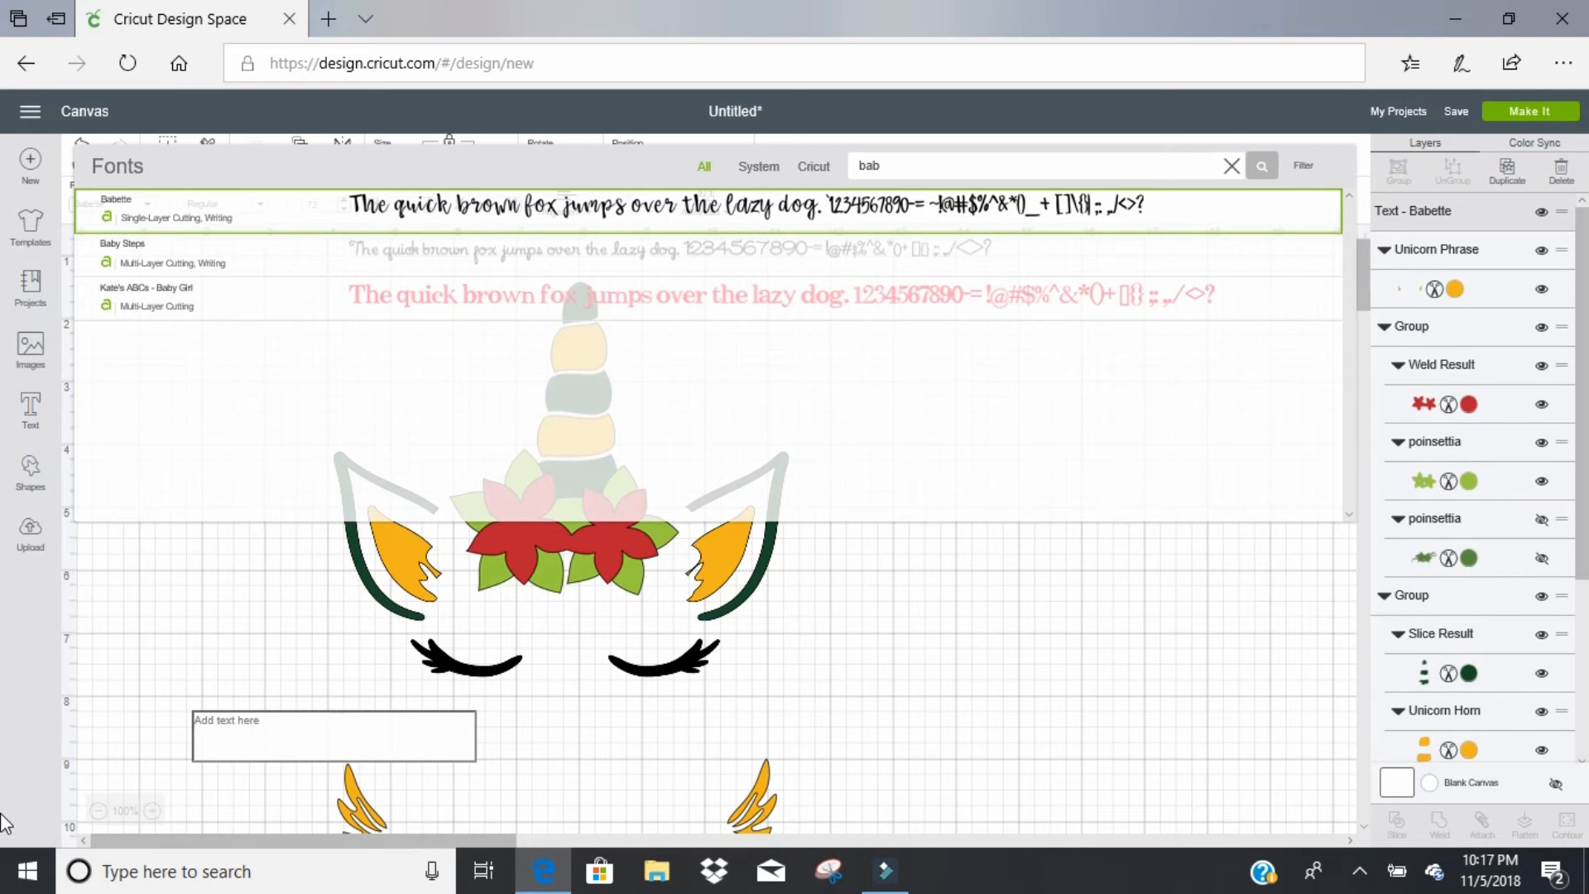
Step: Enter "Joyful" in the text box and recolour the lettering red, #BA202F, from the project colours
type("Joyful")
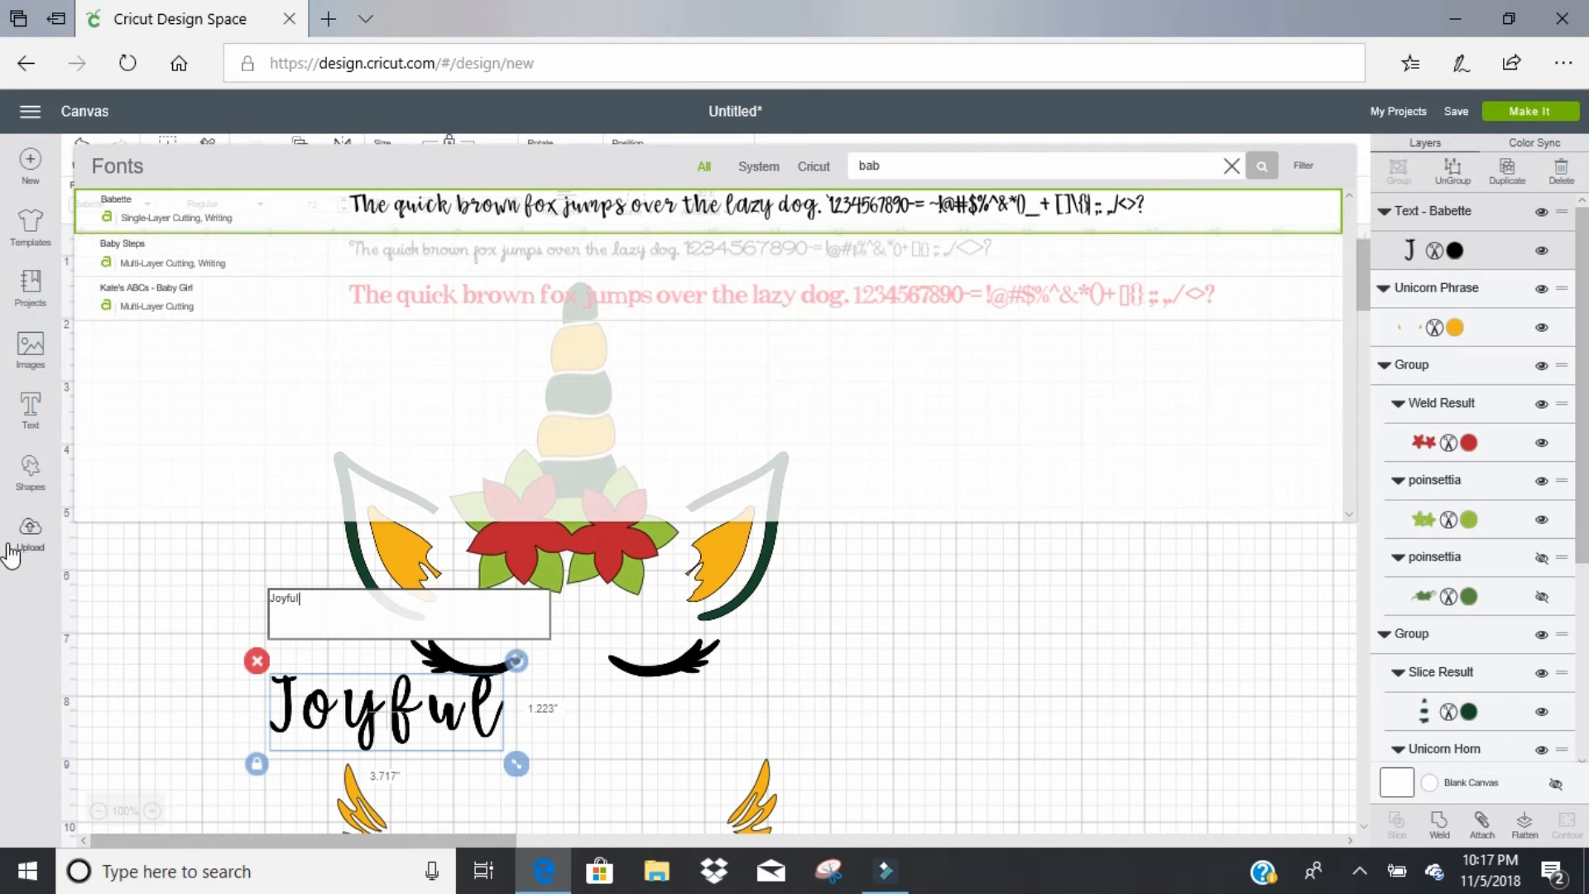
left_click(859, 682)
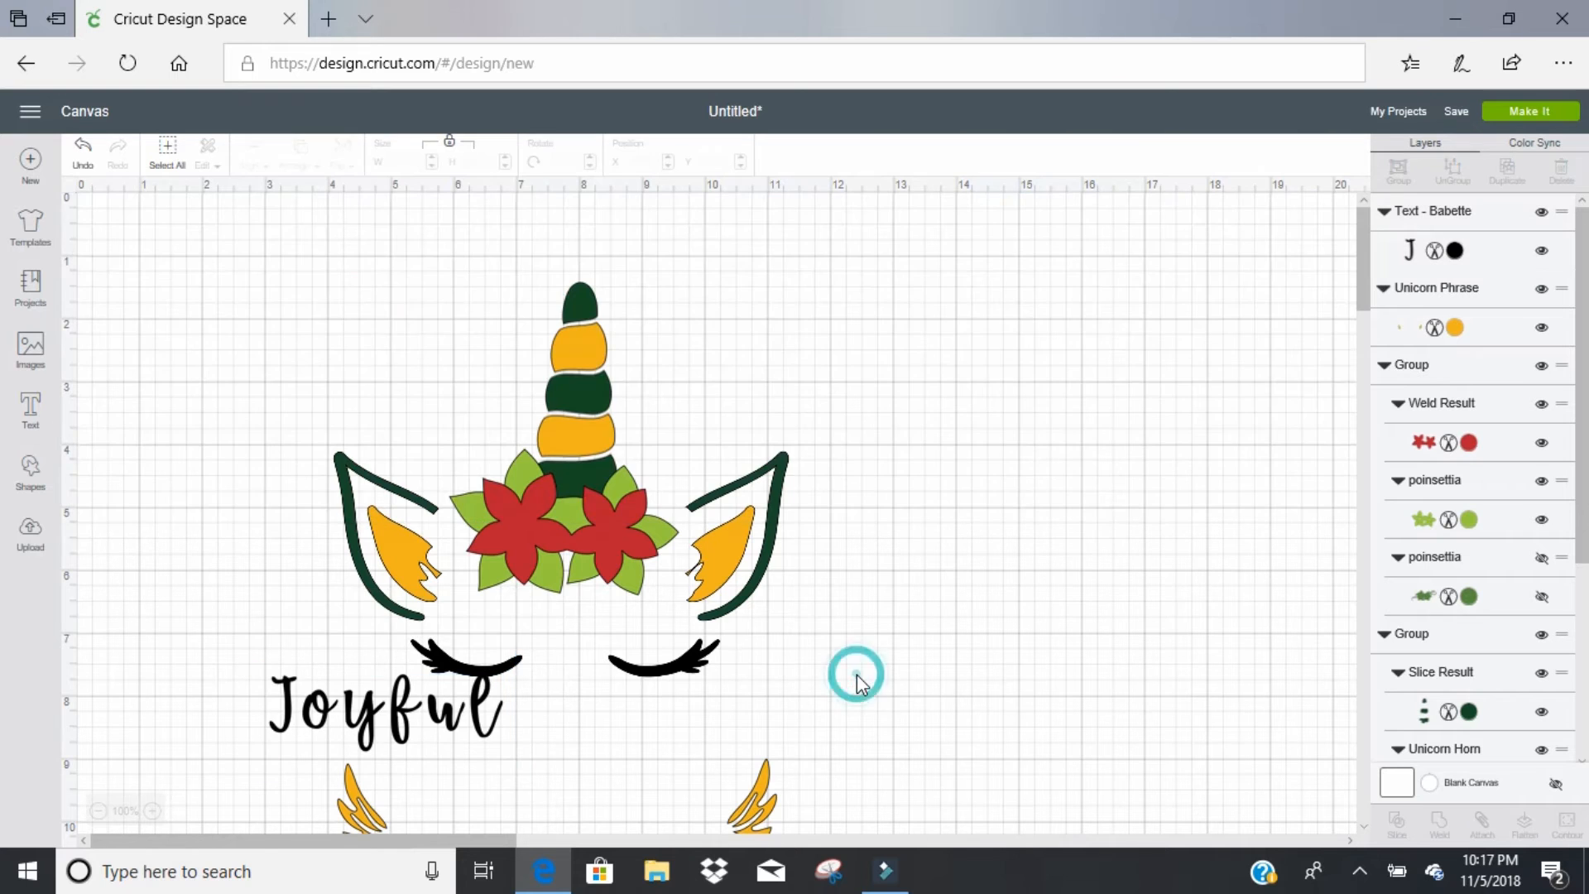
left_click(328, 709)
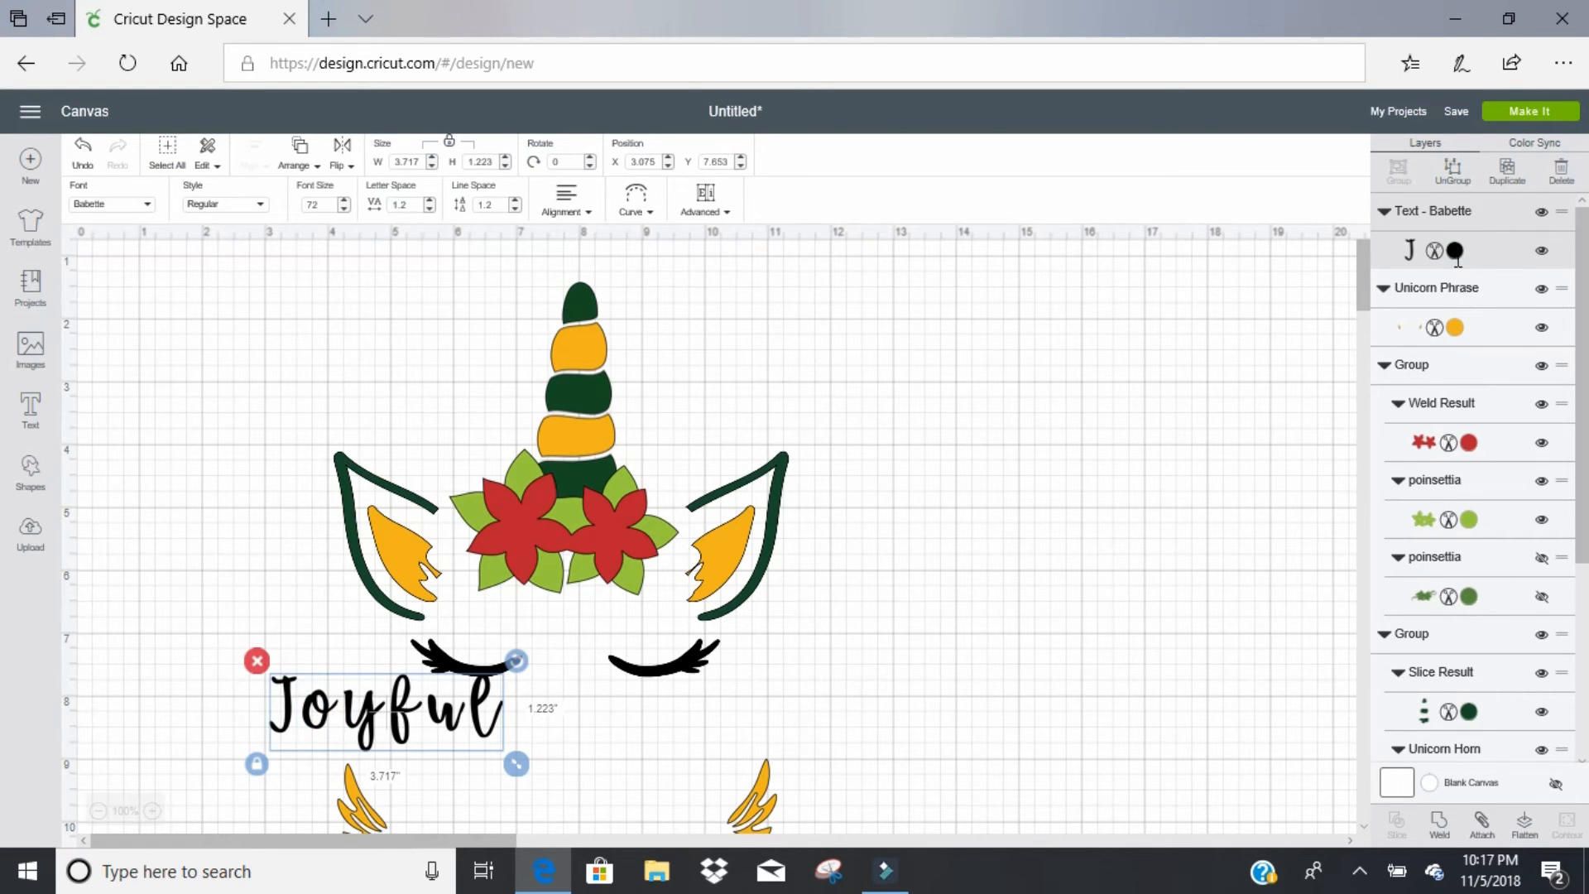
left_click(1455, 252)
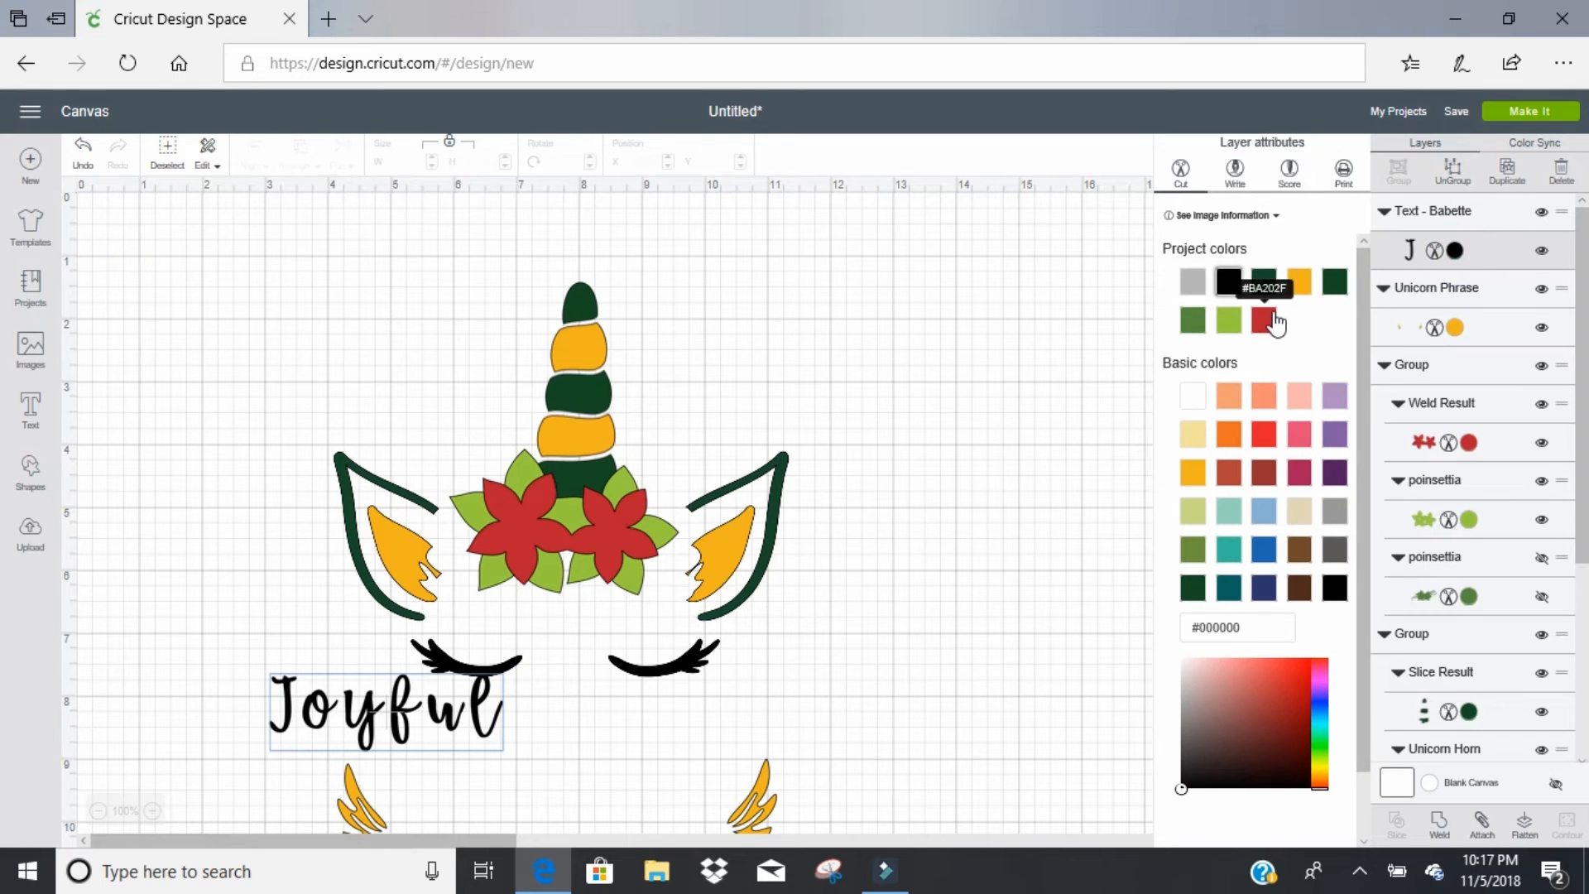
left_click(1271, 320)
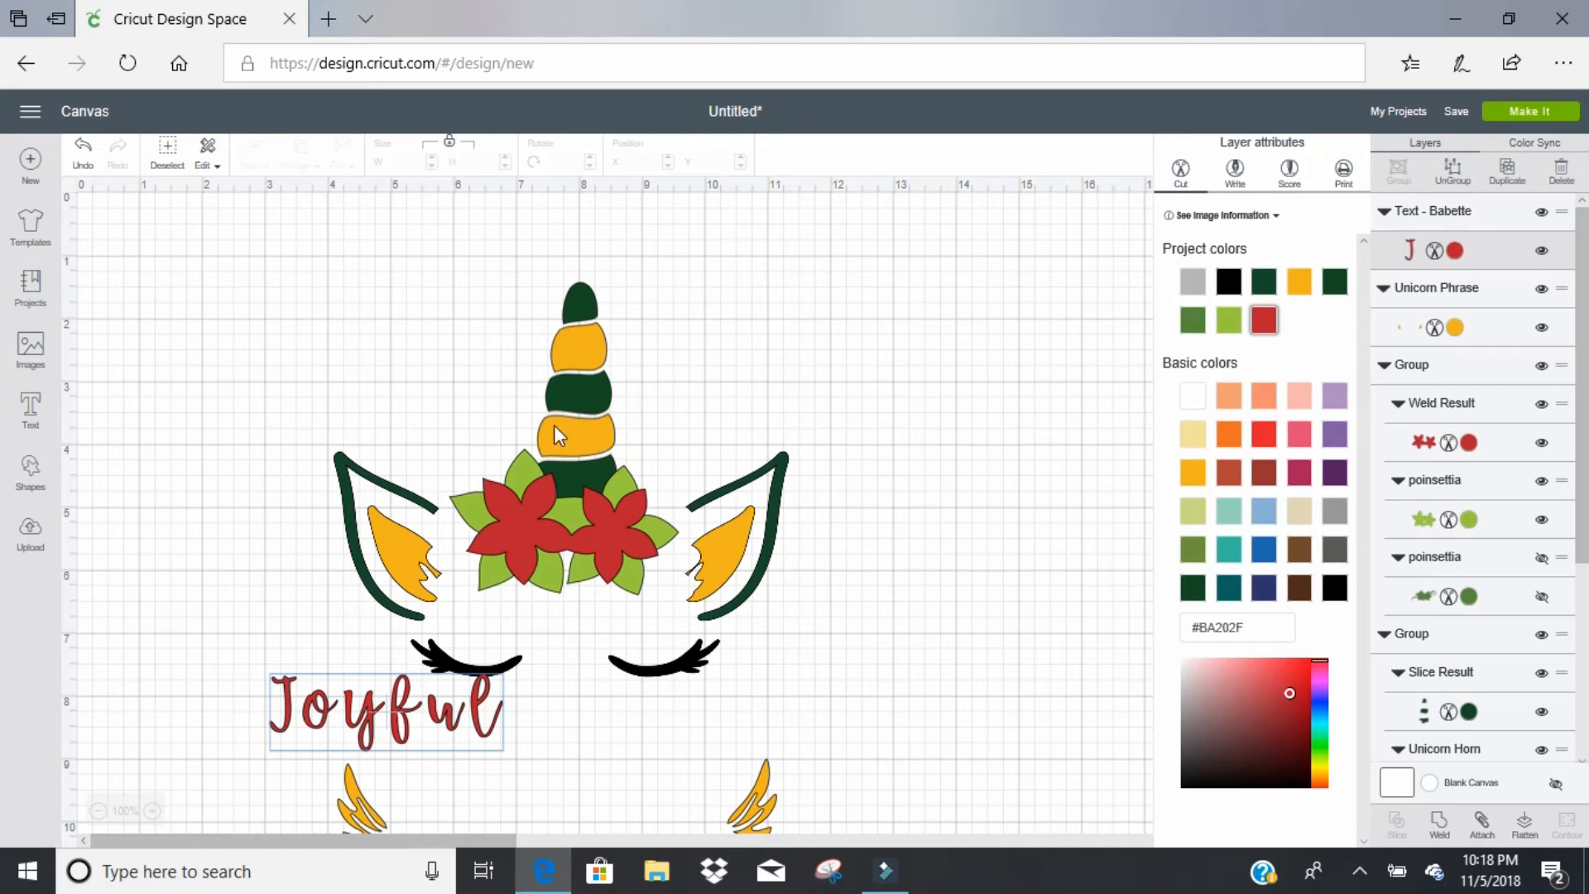
Step: Reduce the letter spacing of the "Joyful" text to -0.3 so the script letters join
left_click(296, 716)
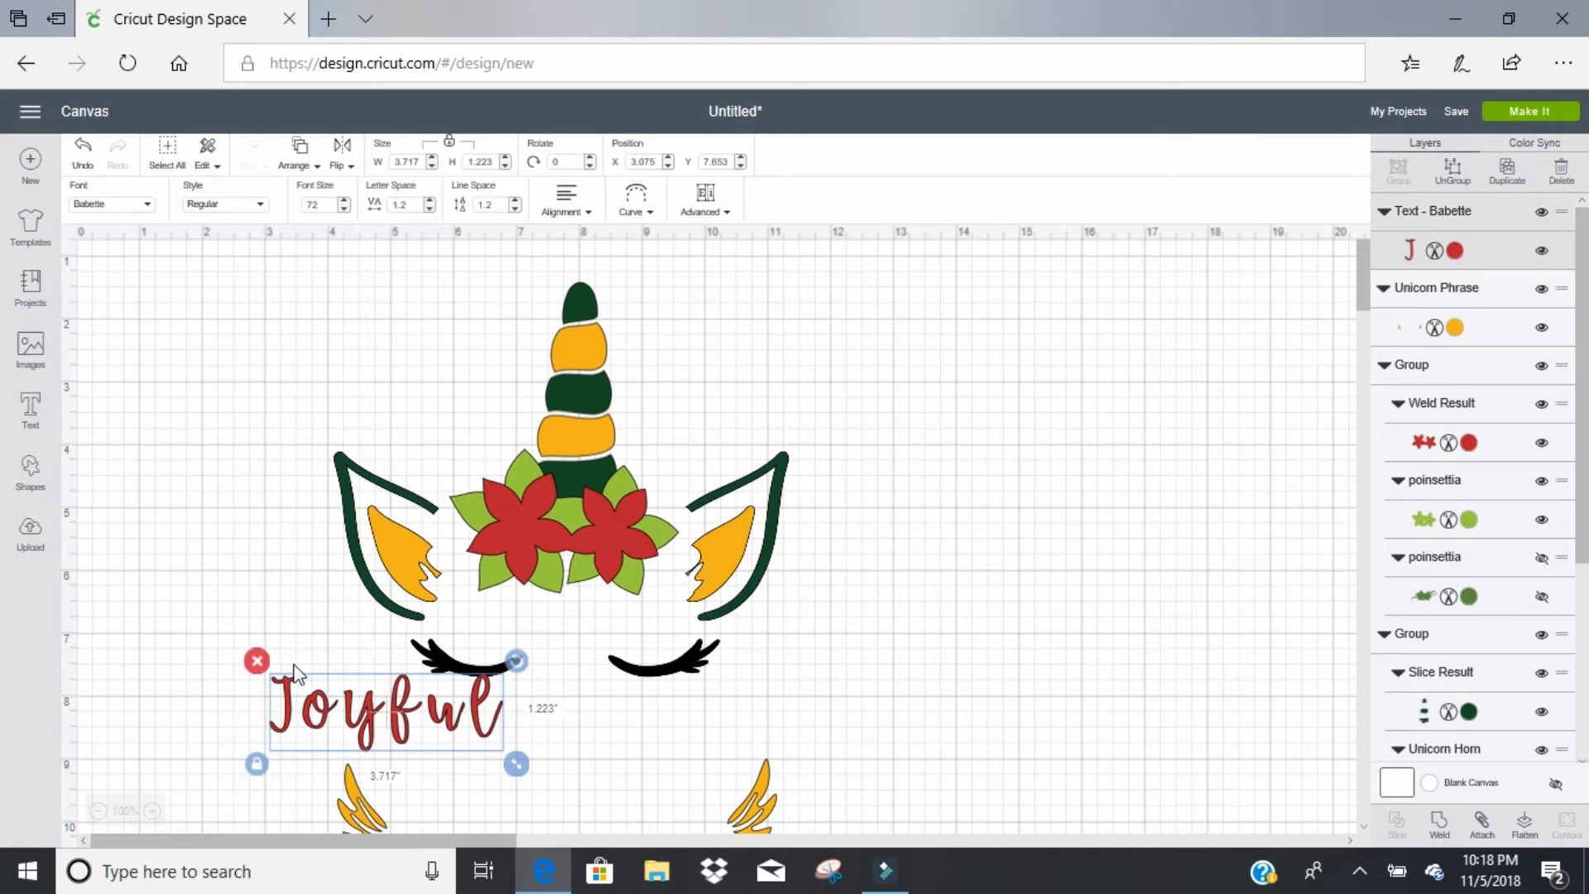
left_click(258, 207)
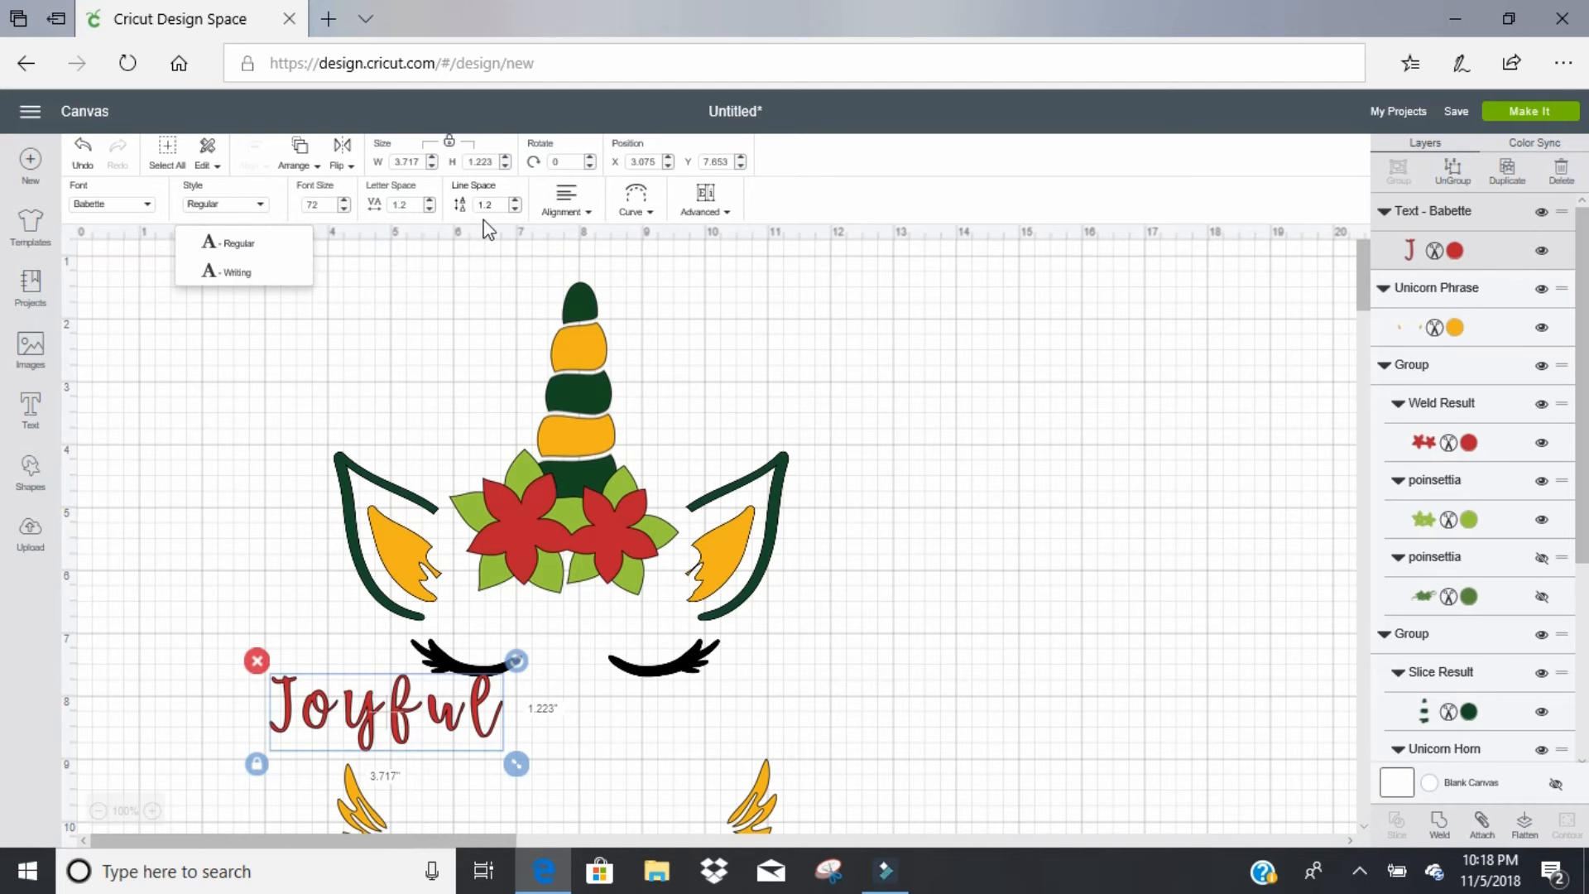
left_click(429, 209)
left_click(430, 209)
left_click(430, 210)
left_click(430, 209)
left_click(429, 210)
left_click(430, 209)
left_click(429, 209)
left_click(430, 209)
left_click(430, 210)
left_click(430, 210)
left_click(429, 209)
left_click(430, 209)
left_click(430, 209)
left_click(430, 210)
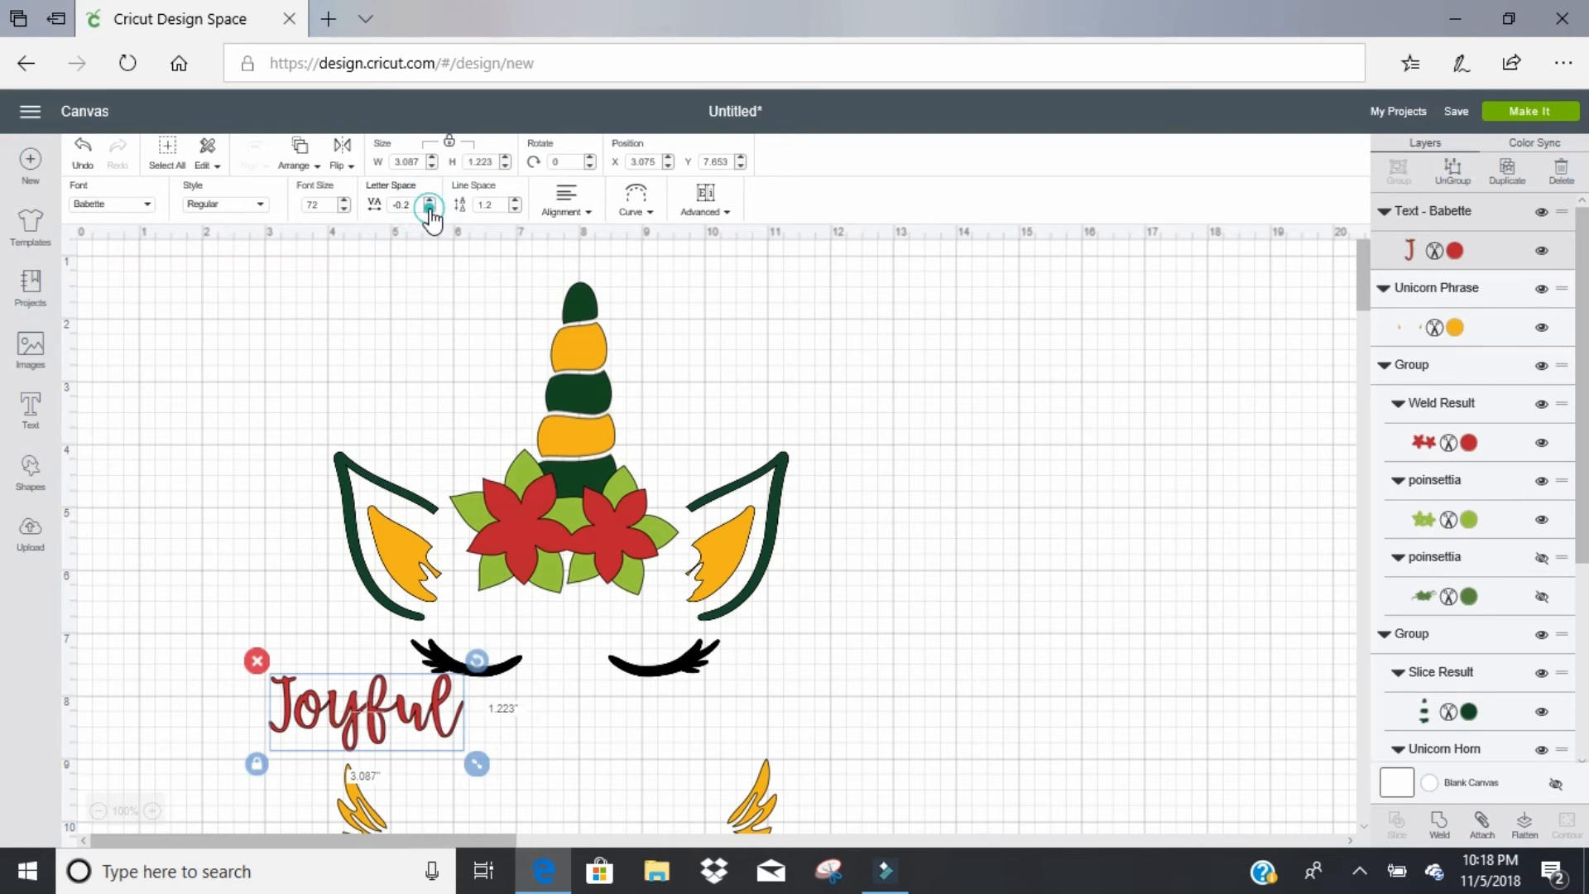
left_click(430, 210)
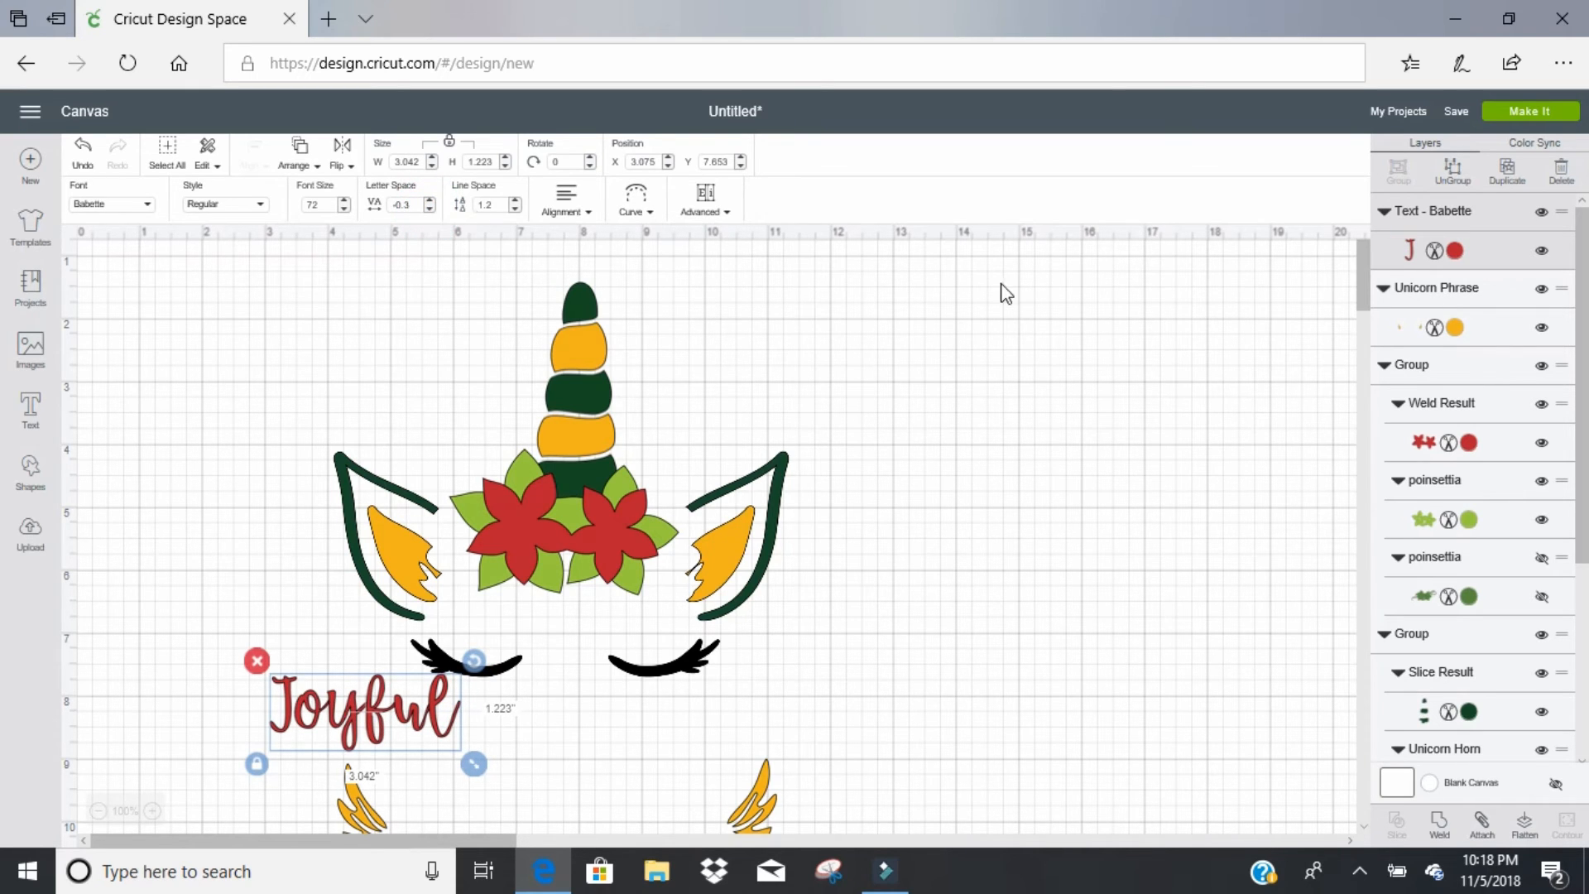
Step: Place "Joyful" between the wings at about X 5.10, Y 9.11 in and, with proportions unlocked, resize it to about 5.24 by 1.92 in
left_click_drag(1368, 262, 1373, 301)
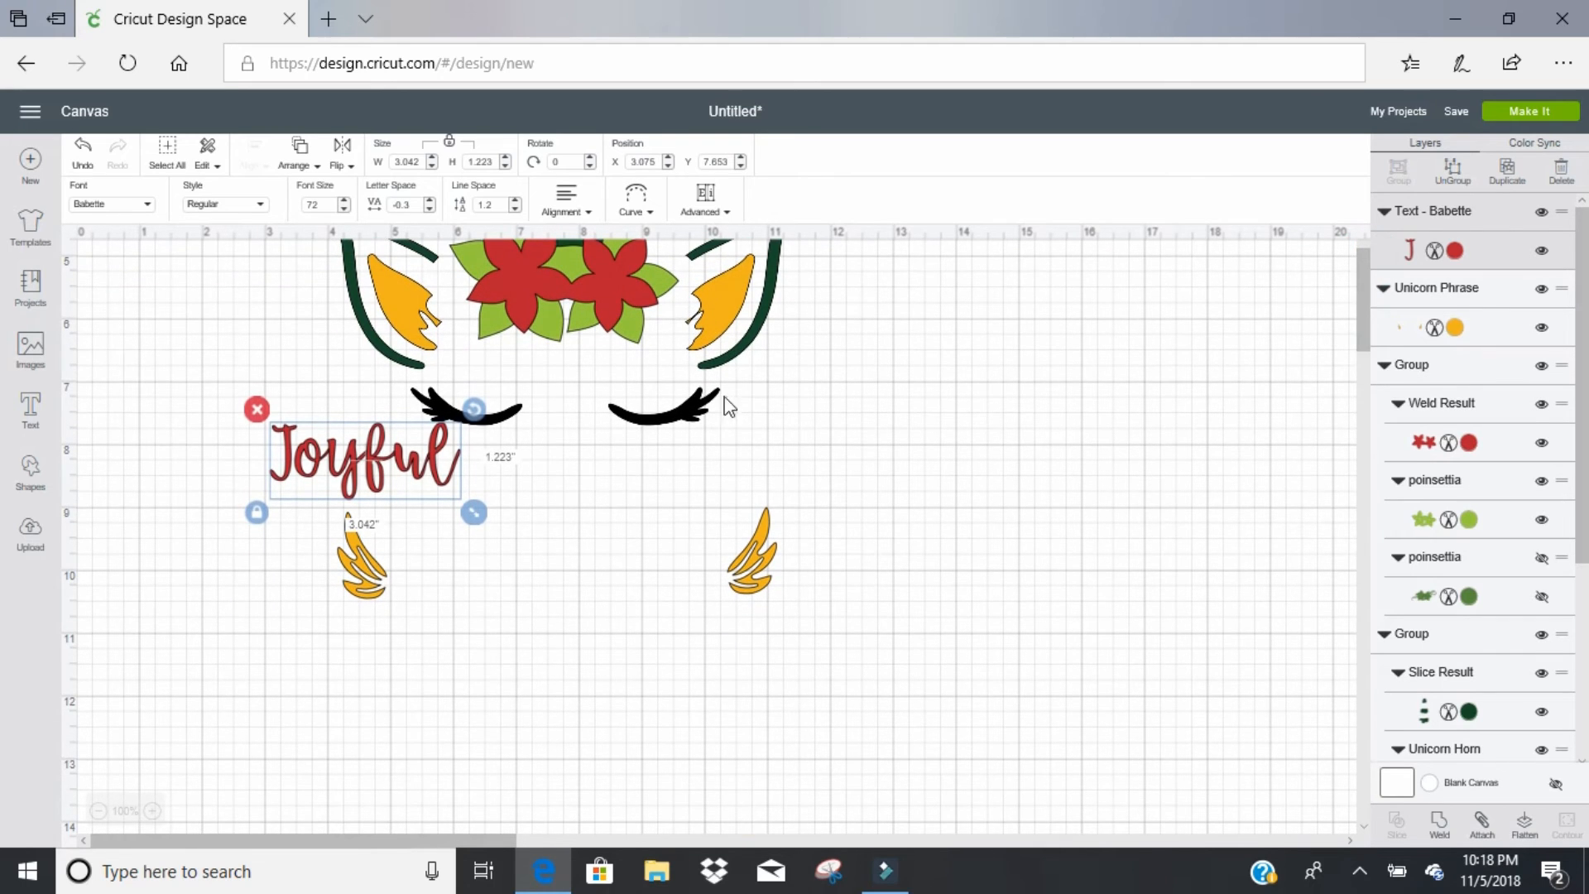
left_click_drag(423, 472, 725, 642)
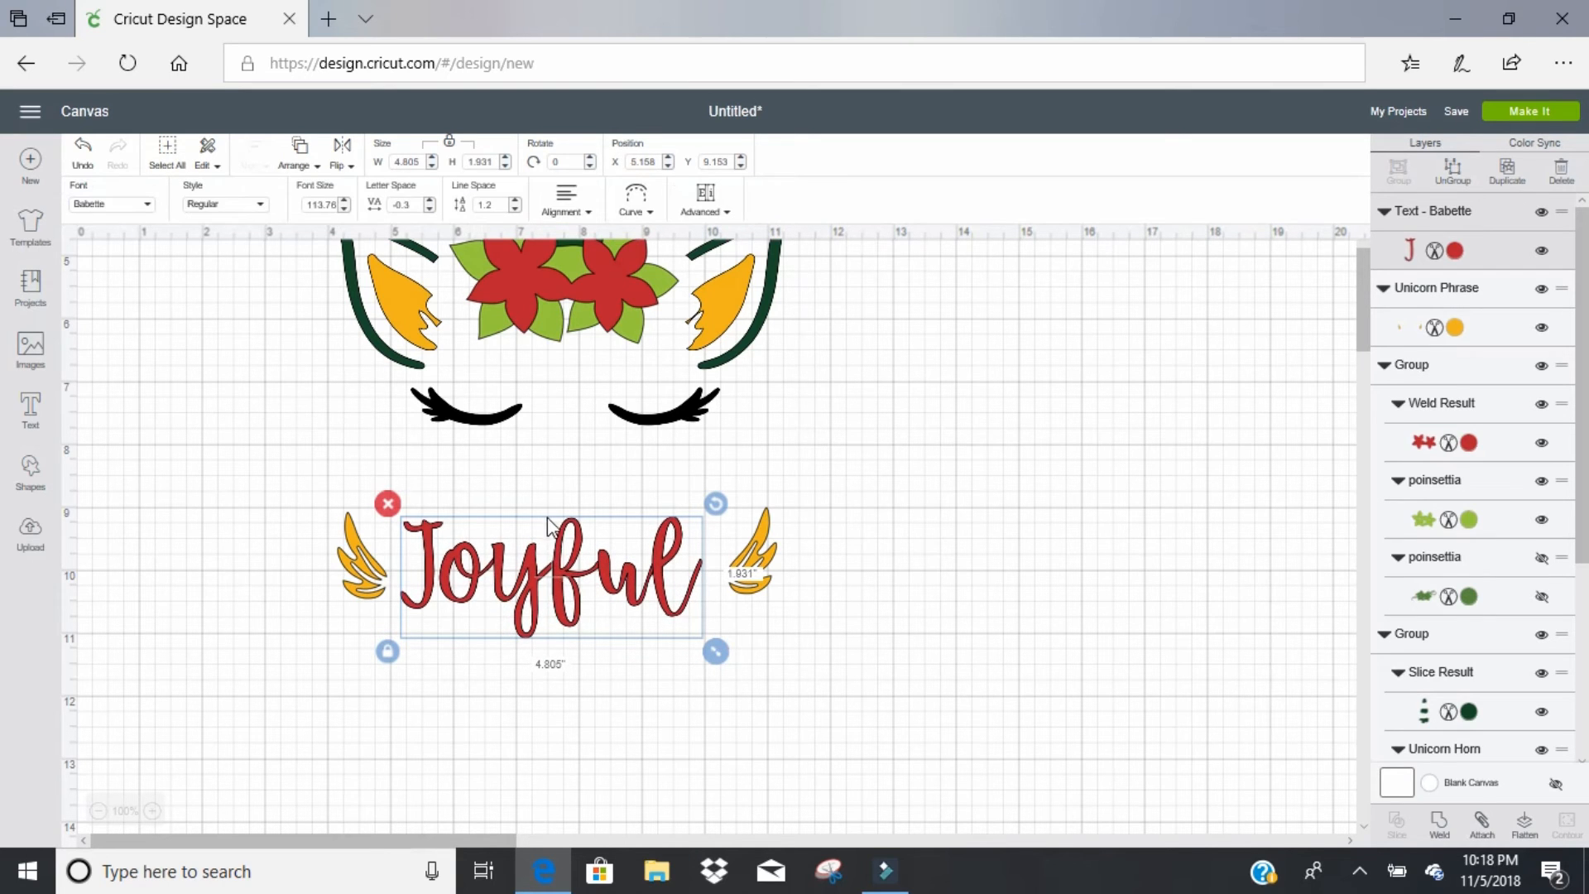
left_click_drag(553, 562, 548, 559)
left_click(384, 649)
left_click_drag(715, 652, 743, 653)
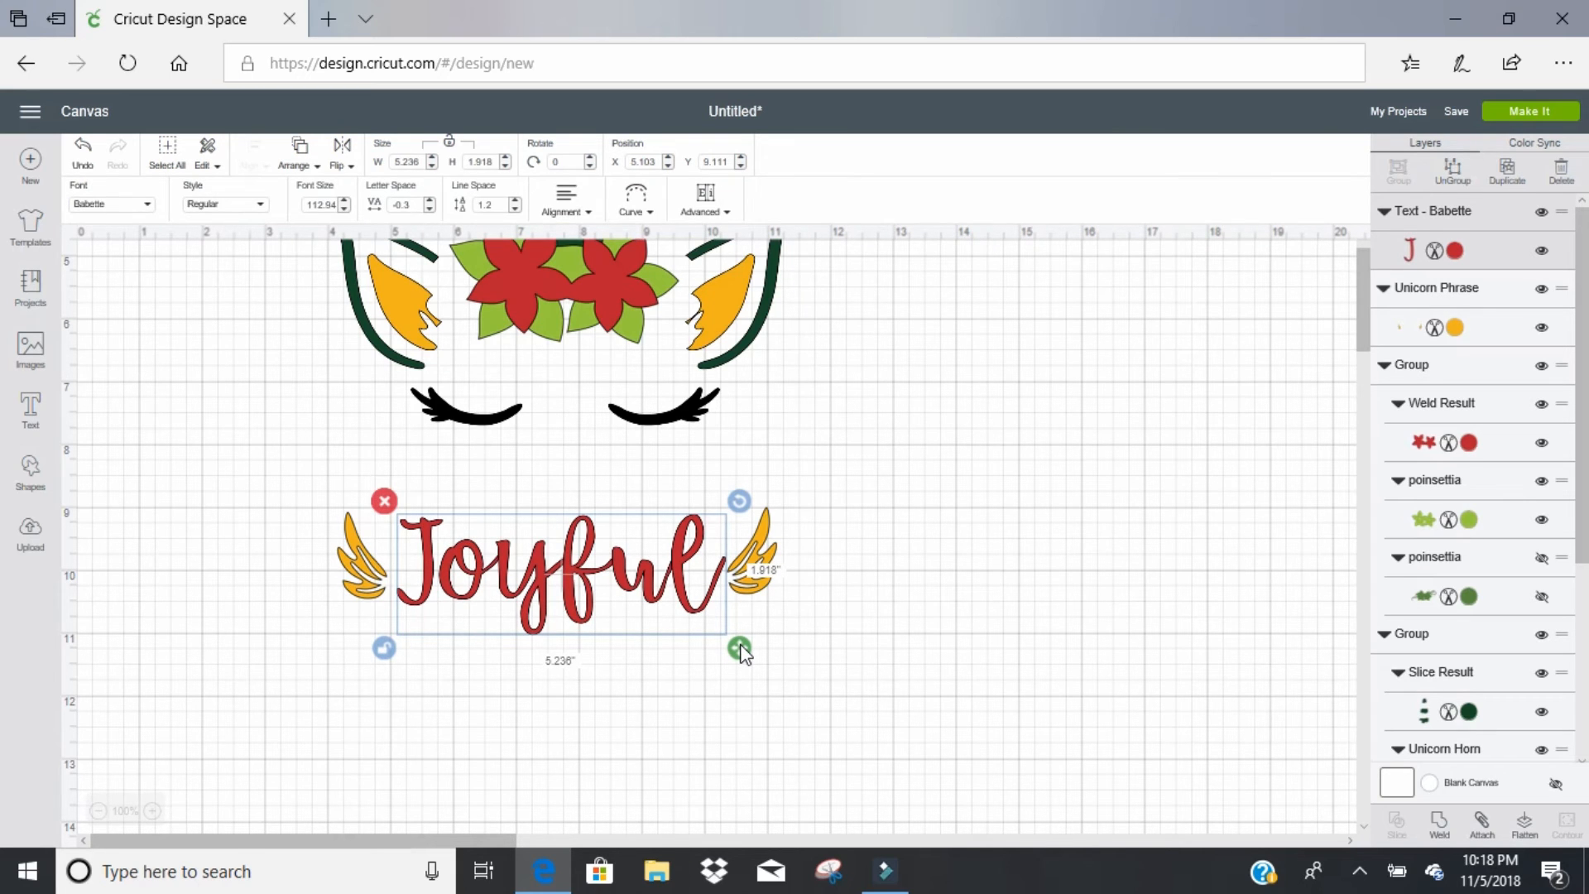
Step: Select the wings together with the "Joyful" text and center them horizontally
left_click(368, 569, "shift")
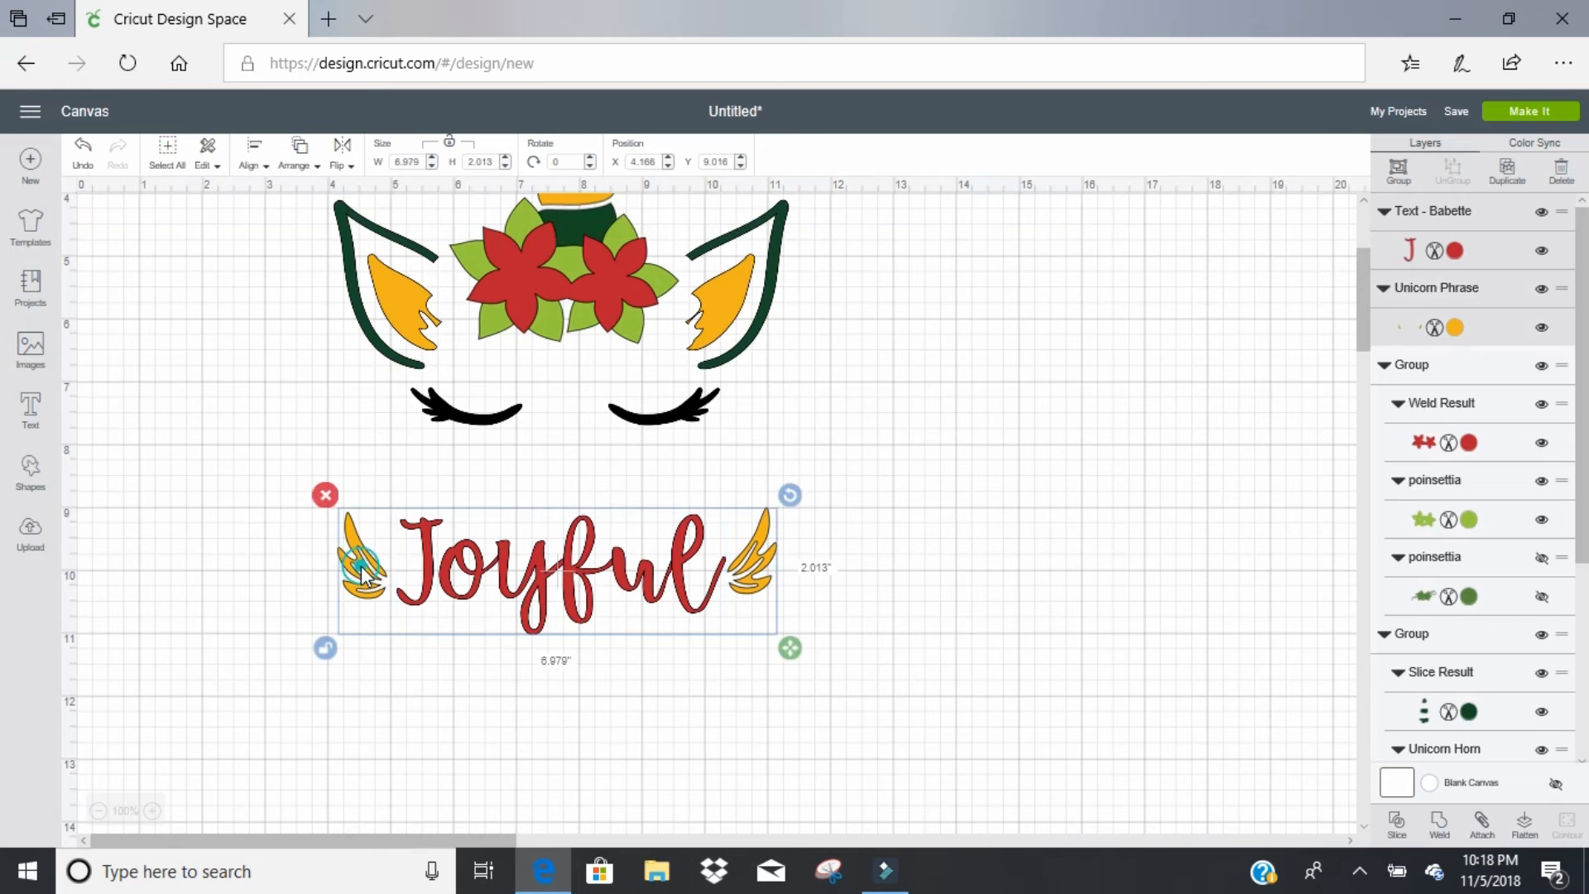
left_click(248, 165)
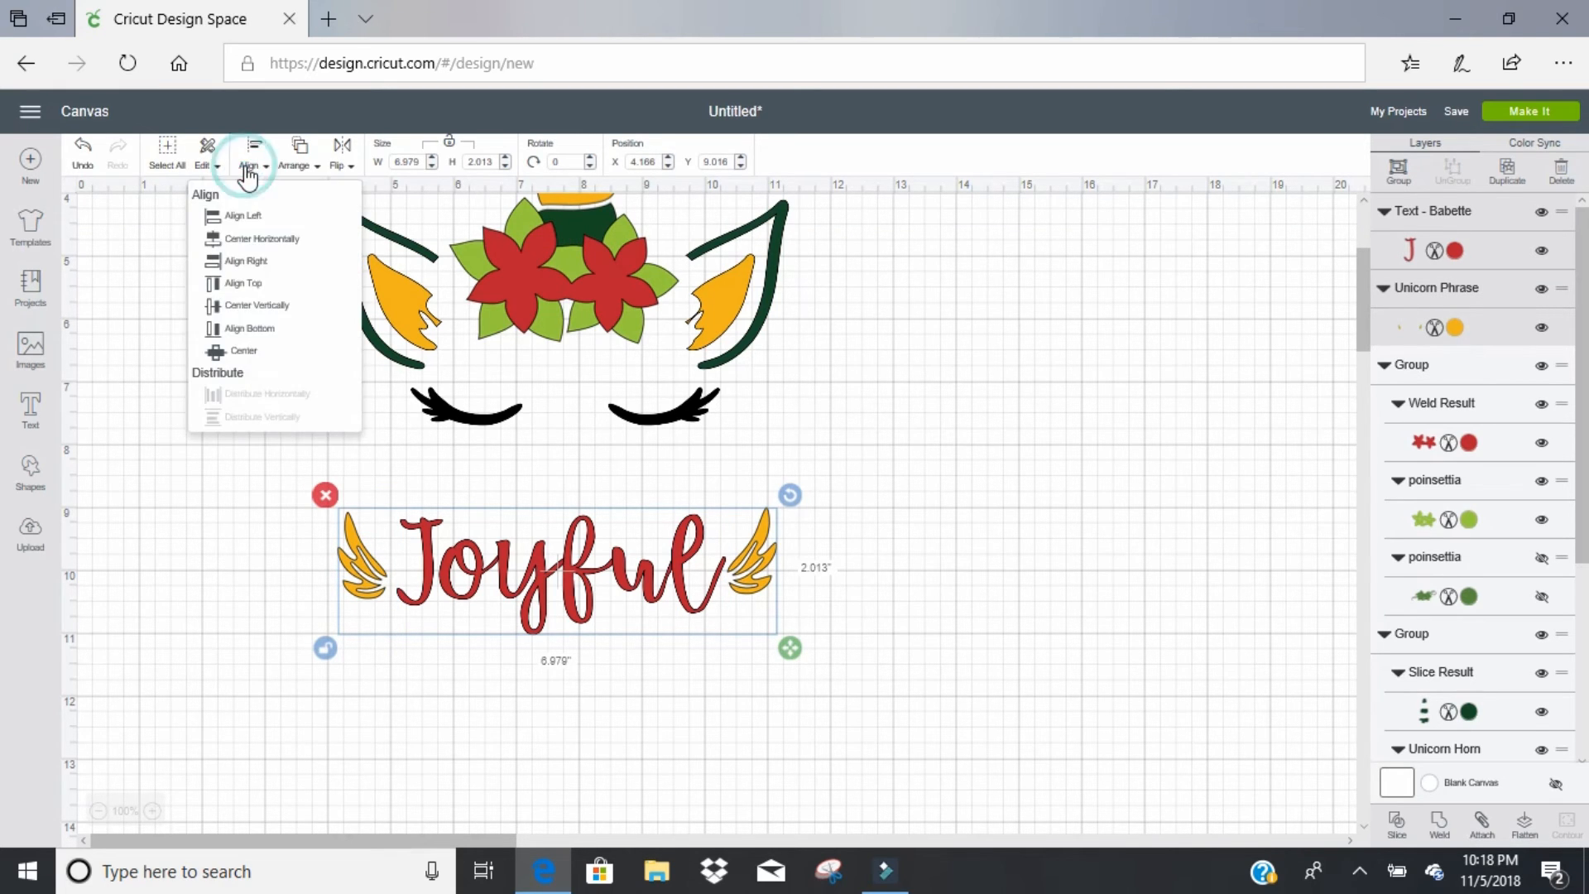
left_click(268, 240)
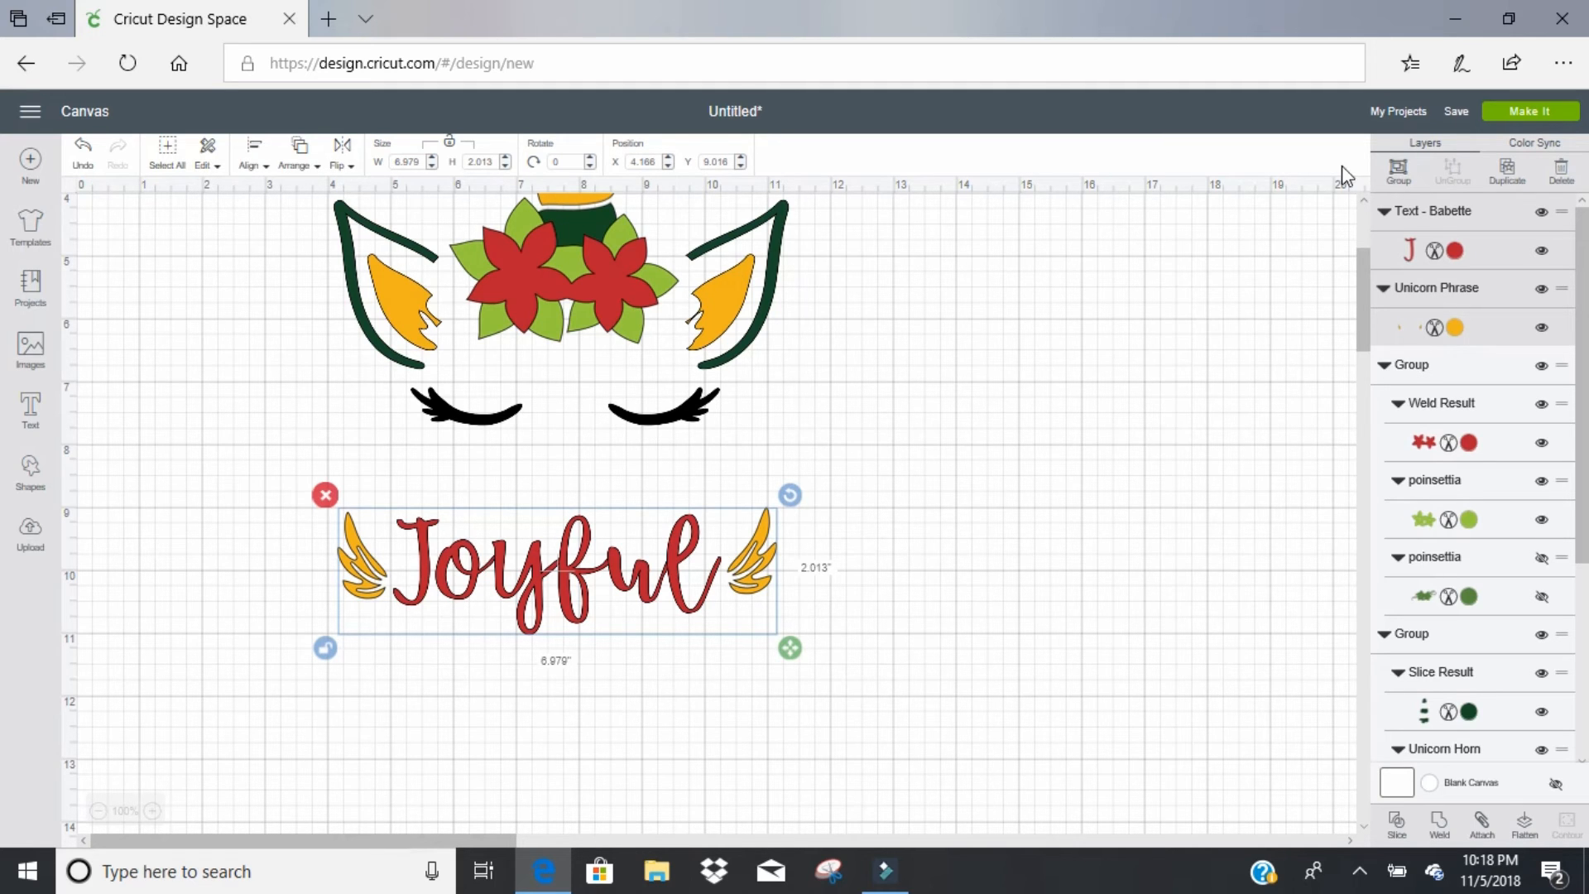
Step: Group the "Joyful" text with its wings and move the group down to about X 4.03, Y 10.34 in
left_click(1387, 182)
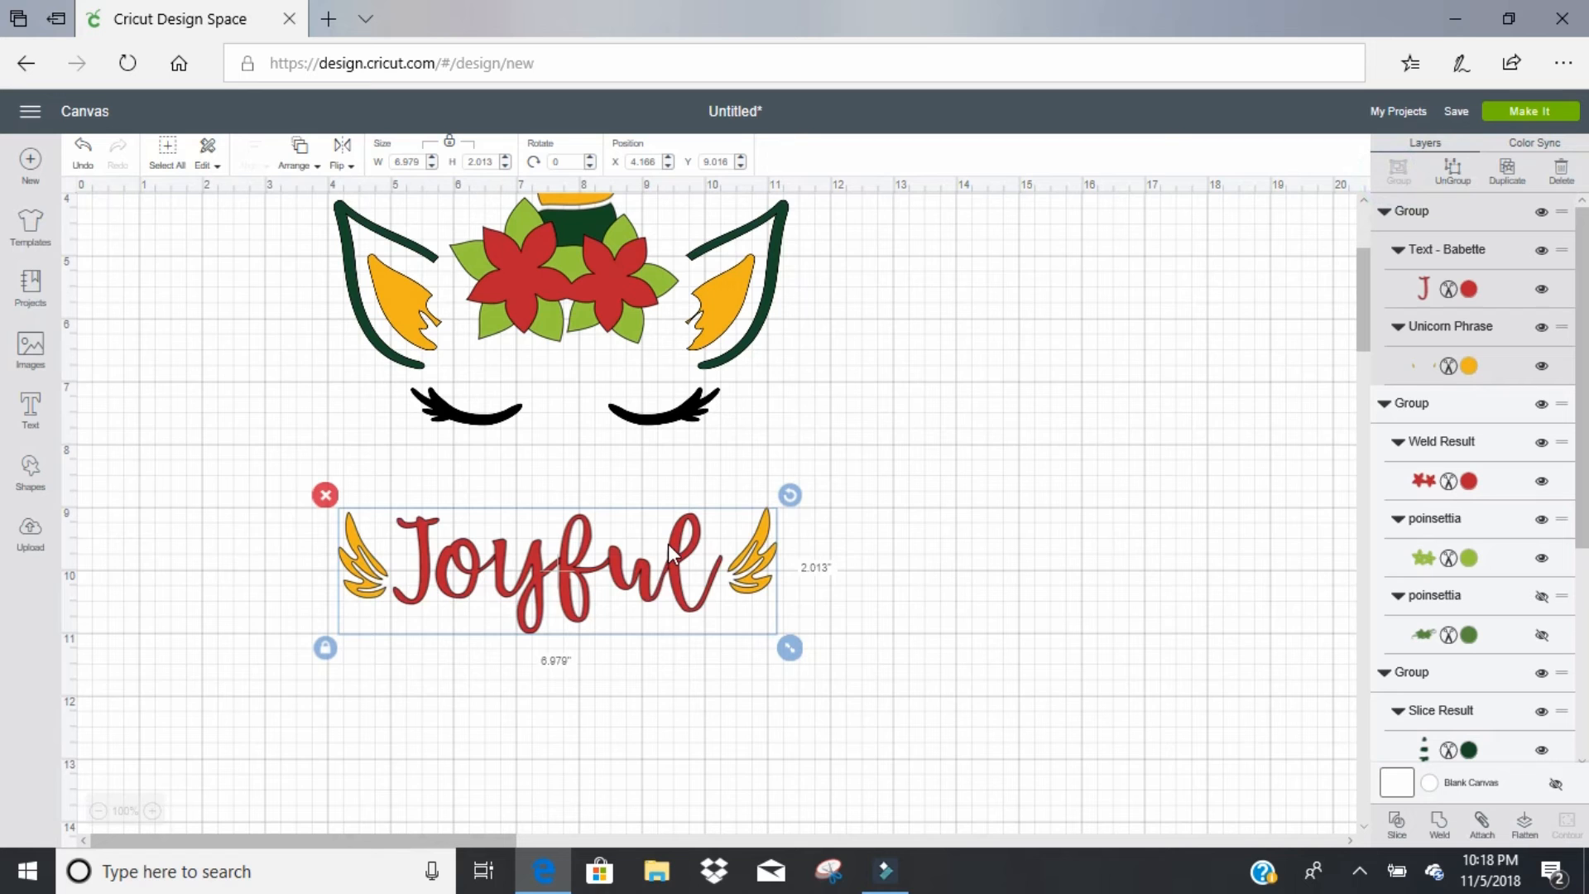
left_click_drag(659, 578, 638, 671)
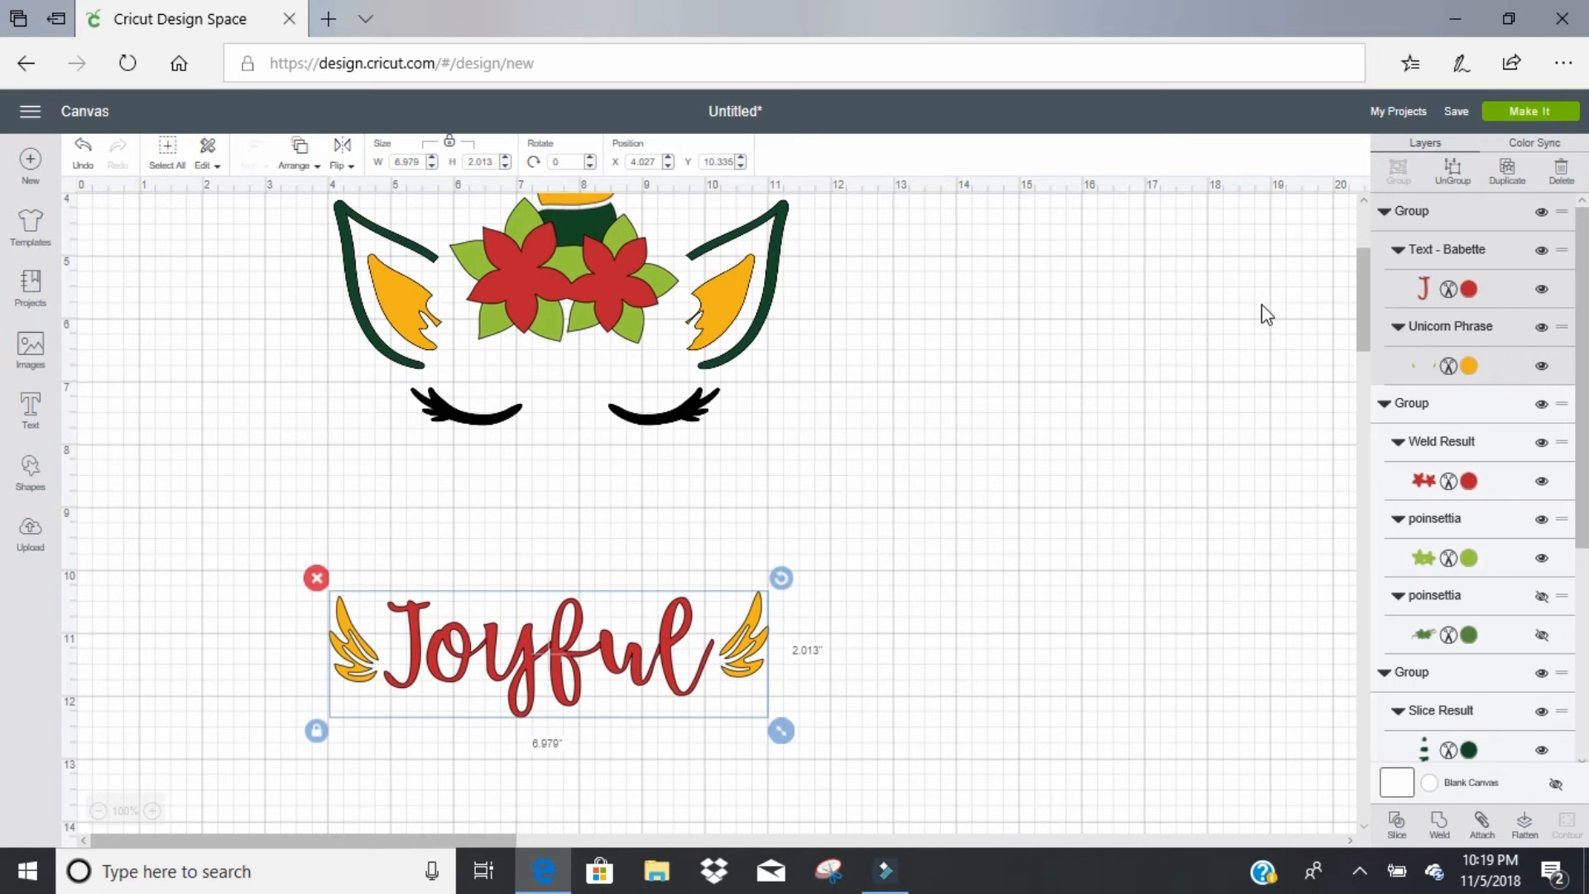
Step: Select the horn, flowers, ears and eyelashes together and group them as one unicorn face
left_click_drag(1363, 298, 1358, 255)
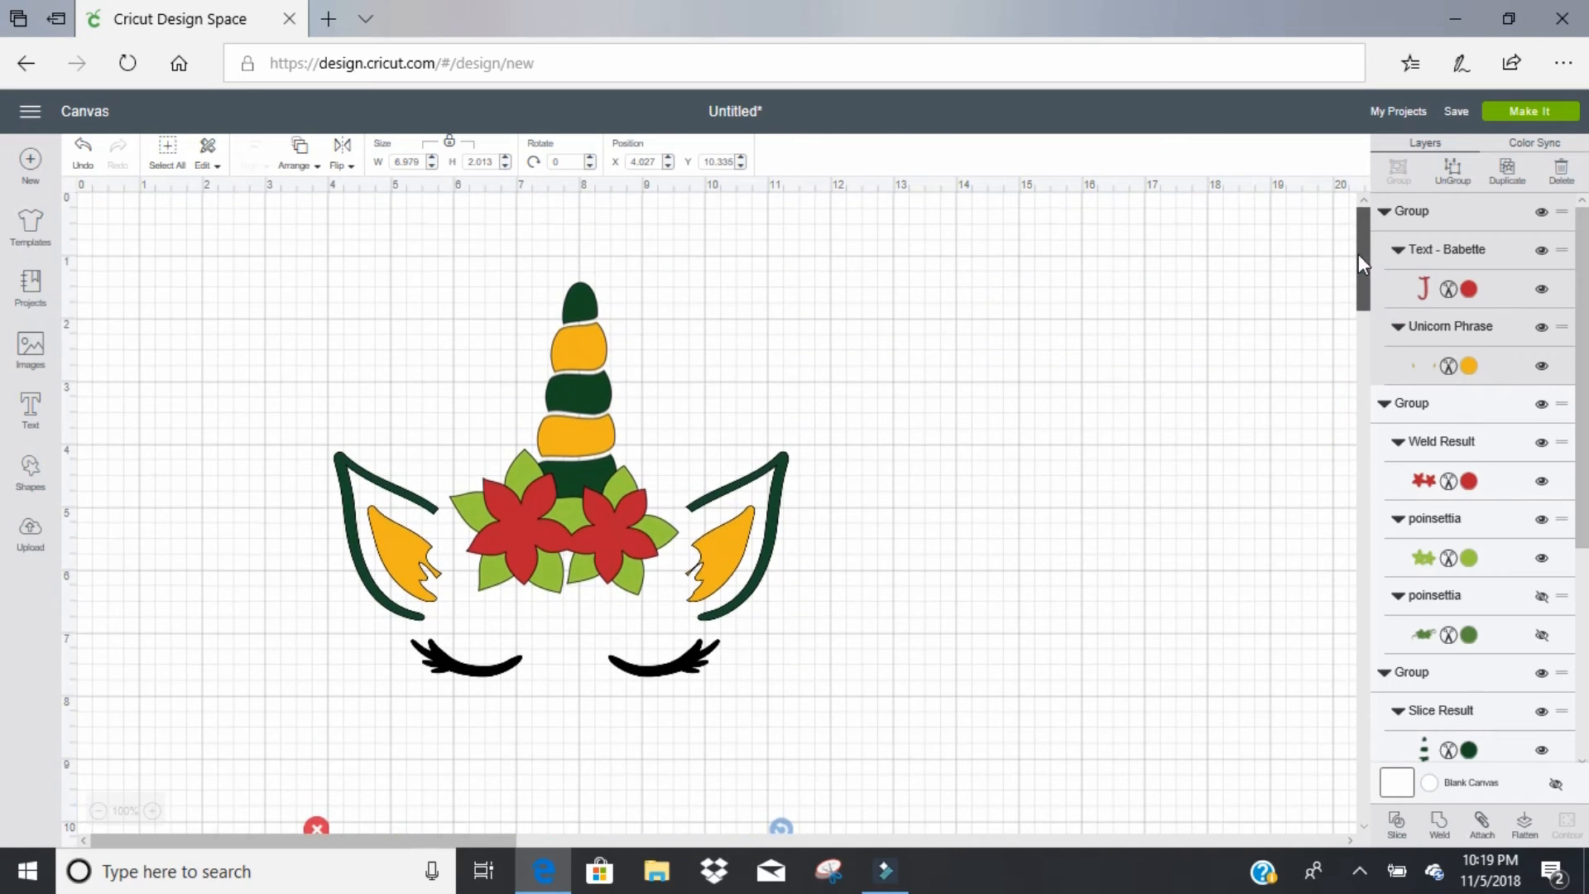
left_click(914, 246)
left_click_drag(915, 246, 315, 704)
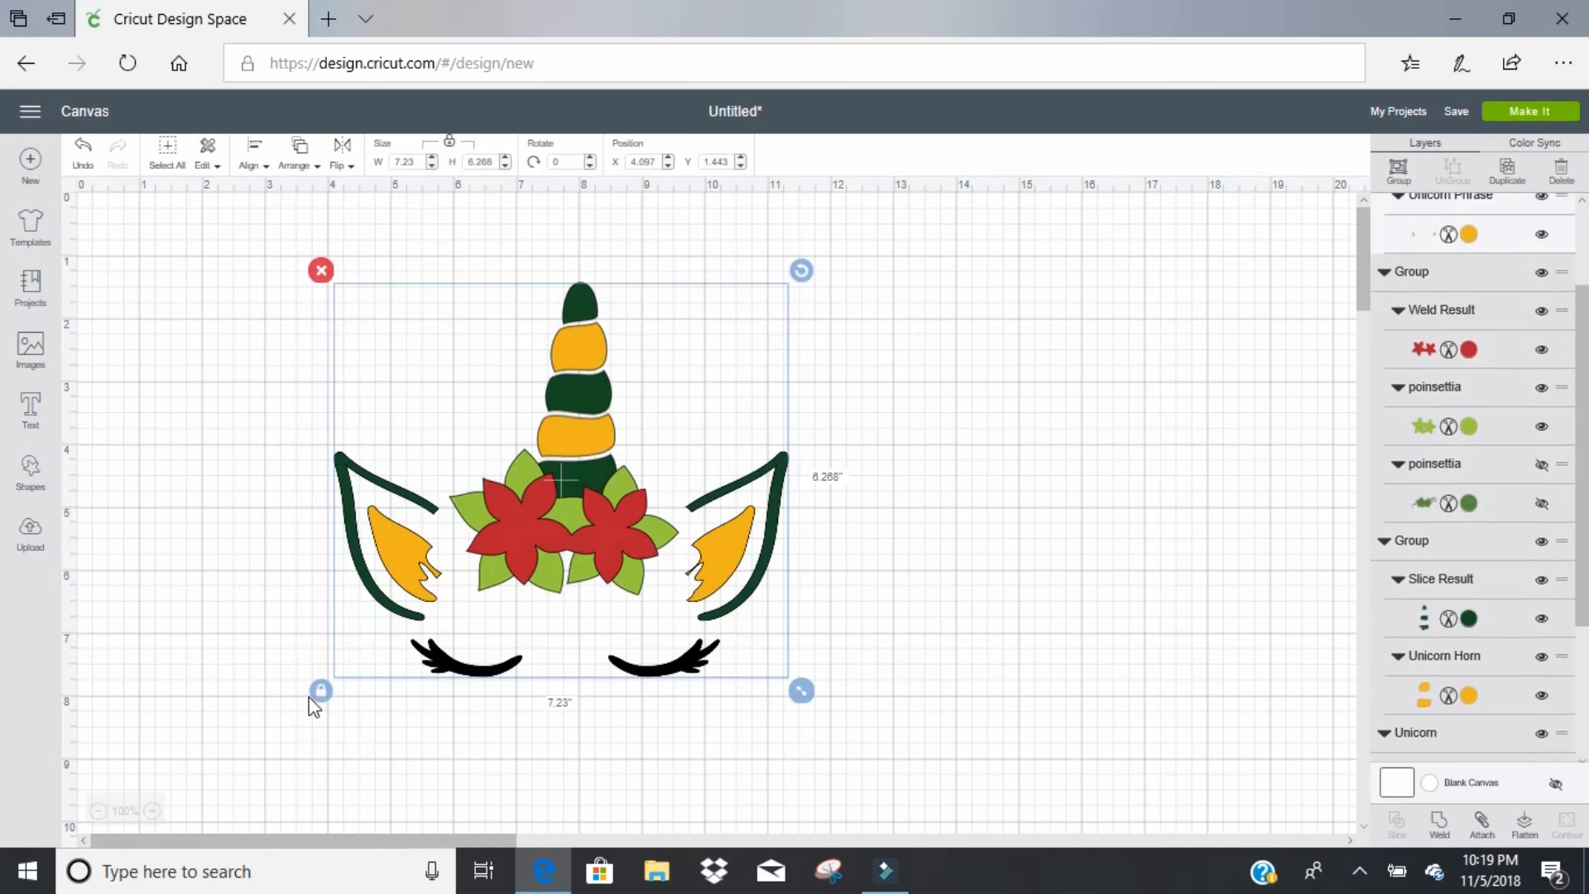
left_click(1399, 169)
Step: Move the "Joyful" group up to about Y 9.18 in below the eyelashes and center it horizontally with the unicorn face
left_click_drag(1364, 236, 1366, 336)
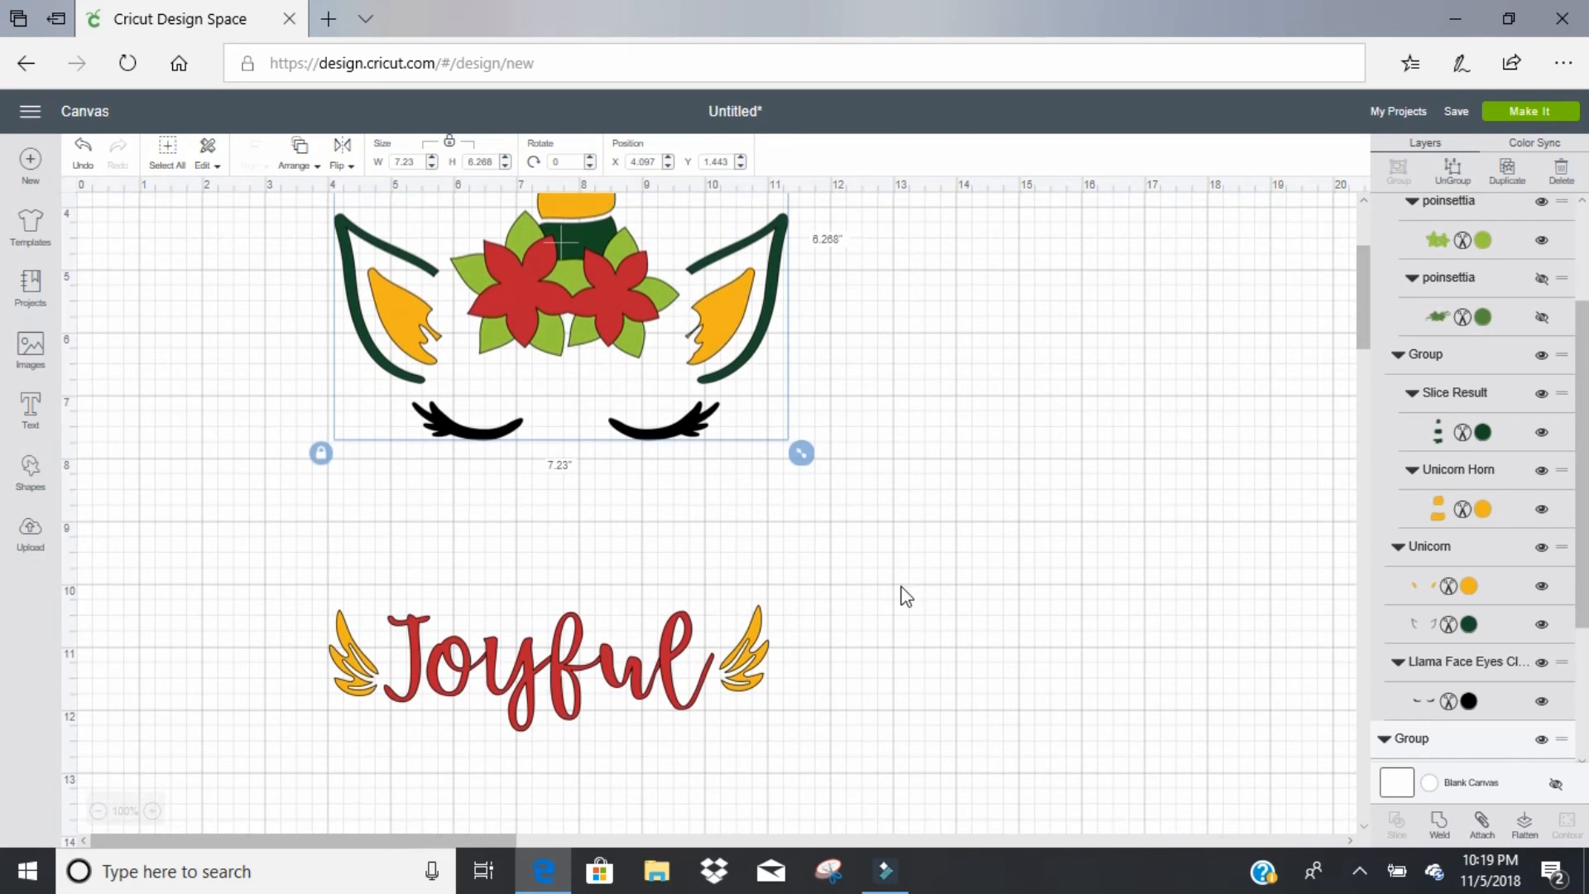
left_click_drag(662, 662, 682, 587)
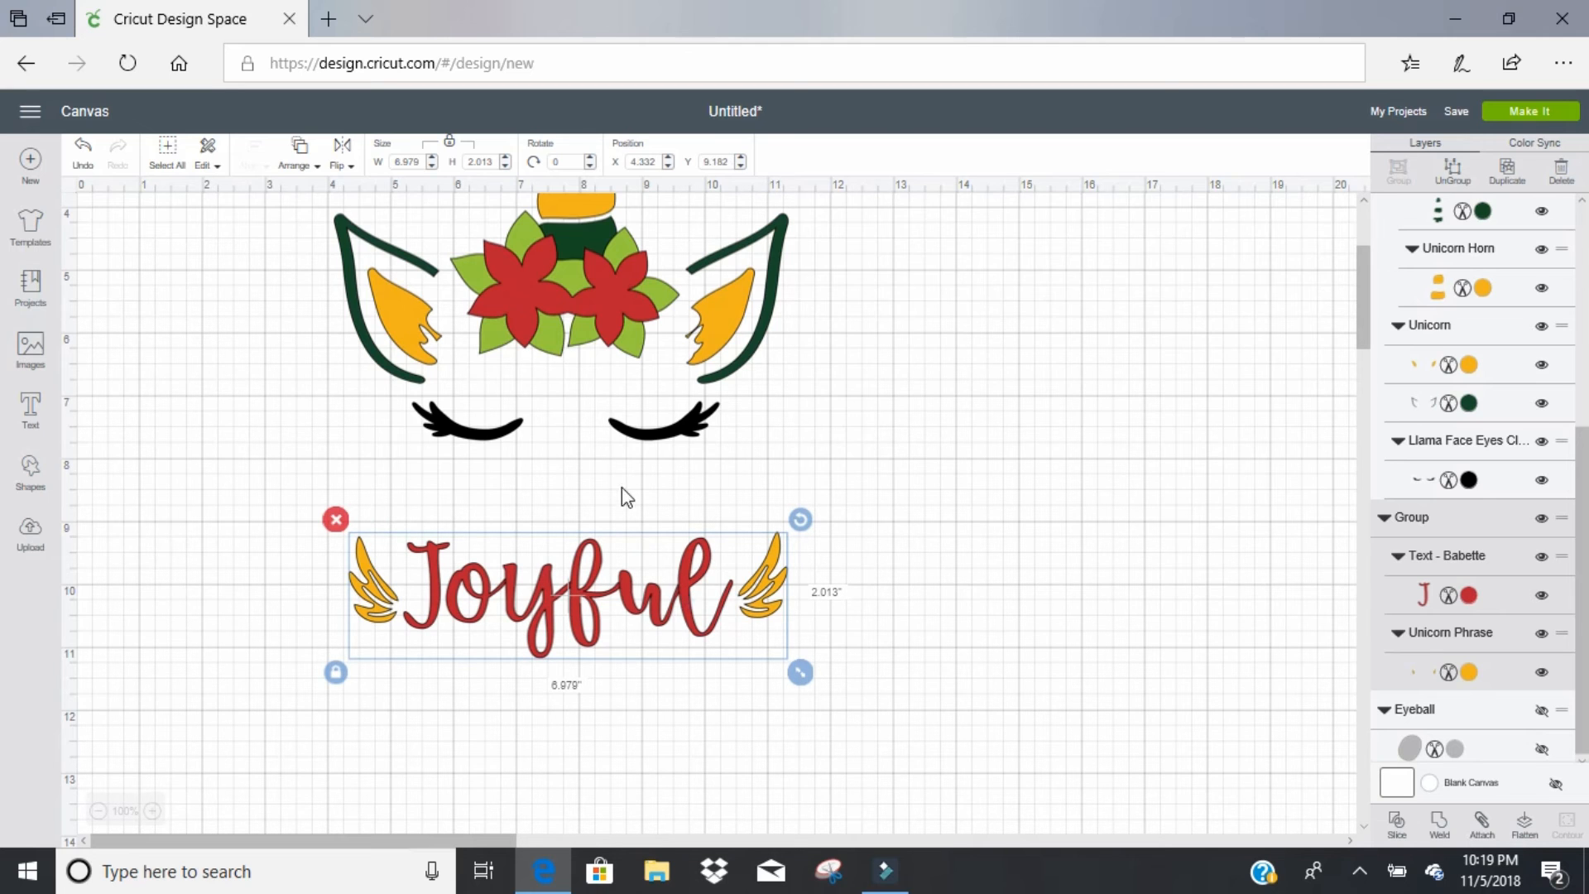
left_click(628, 404)
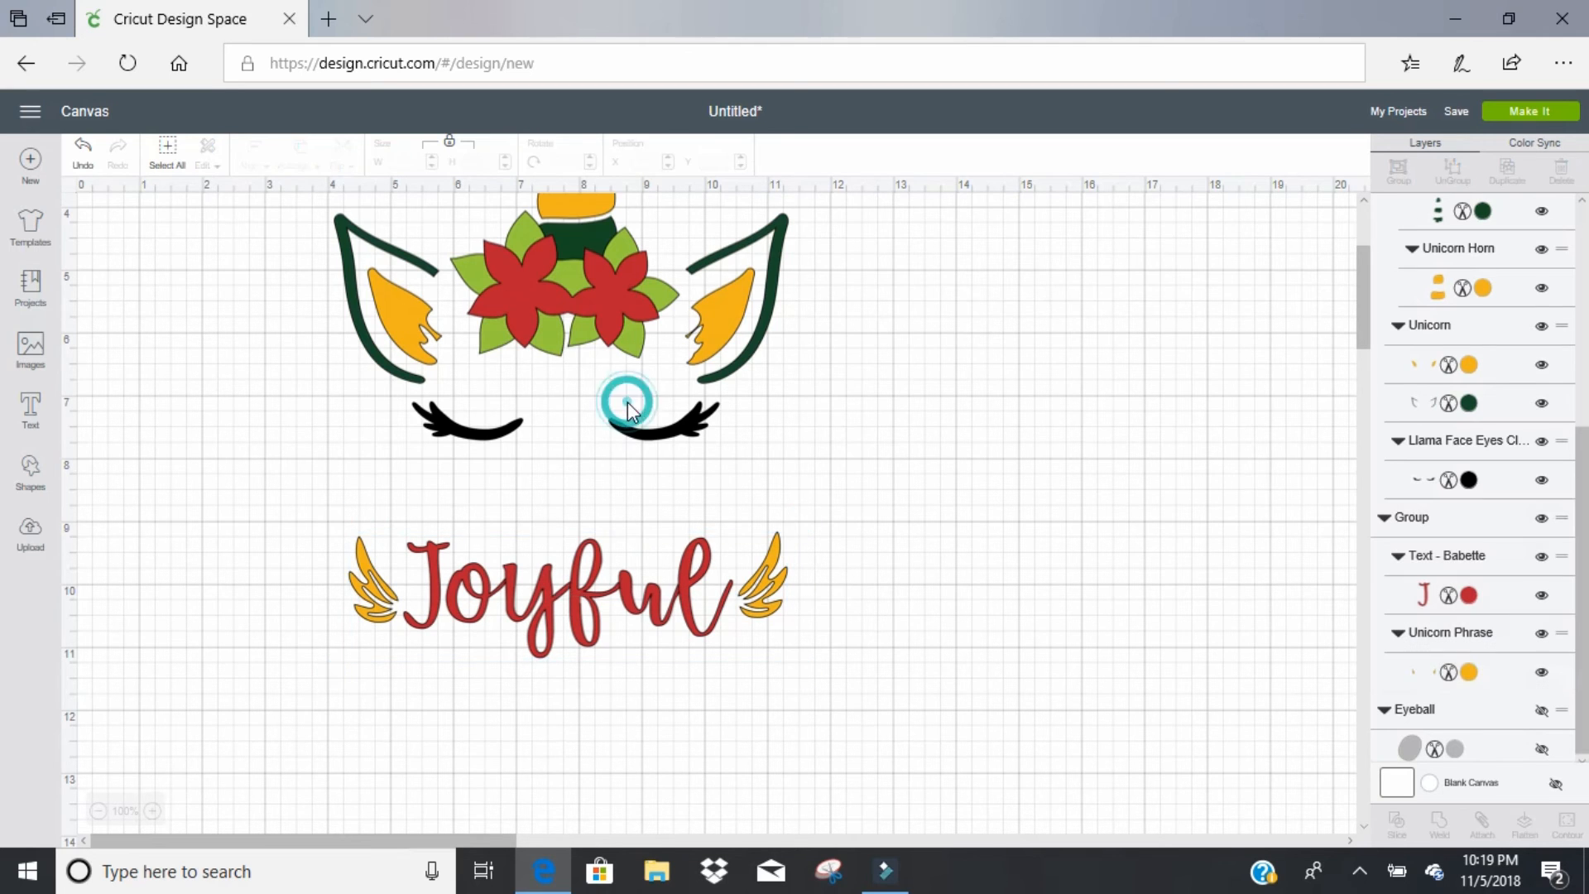
left_click(588, 313)
left_click(586, 608, "shift")
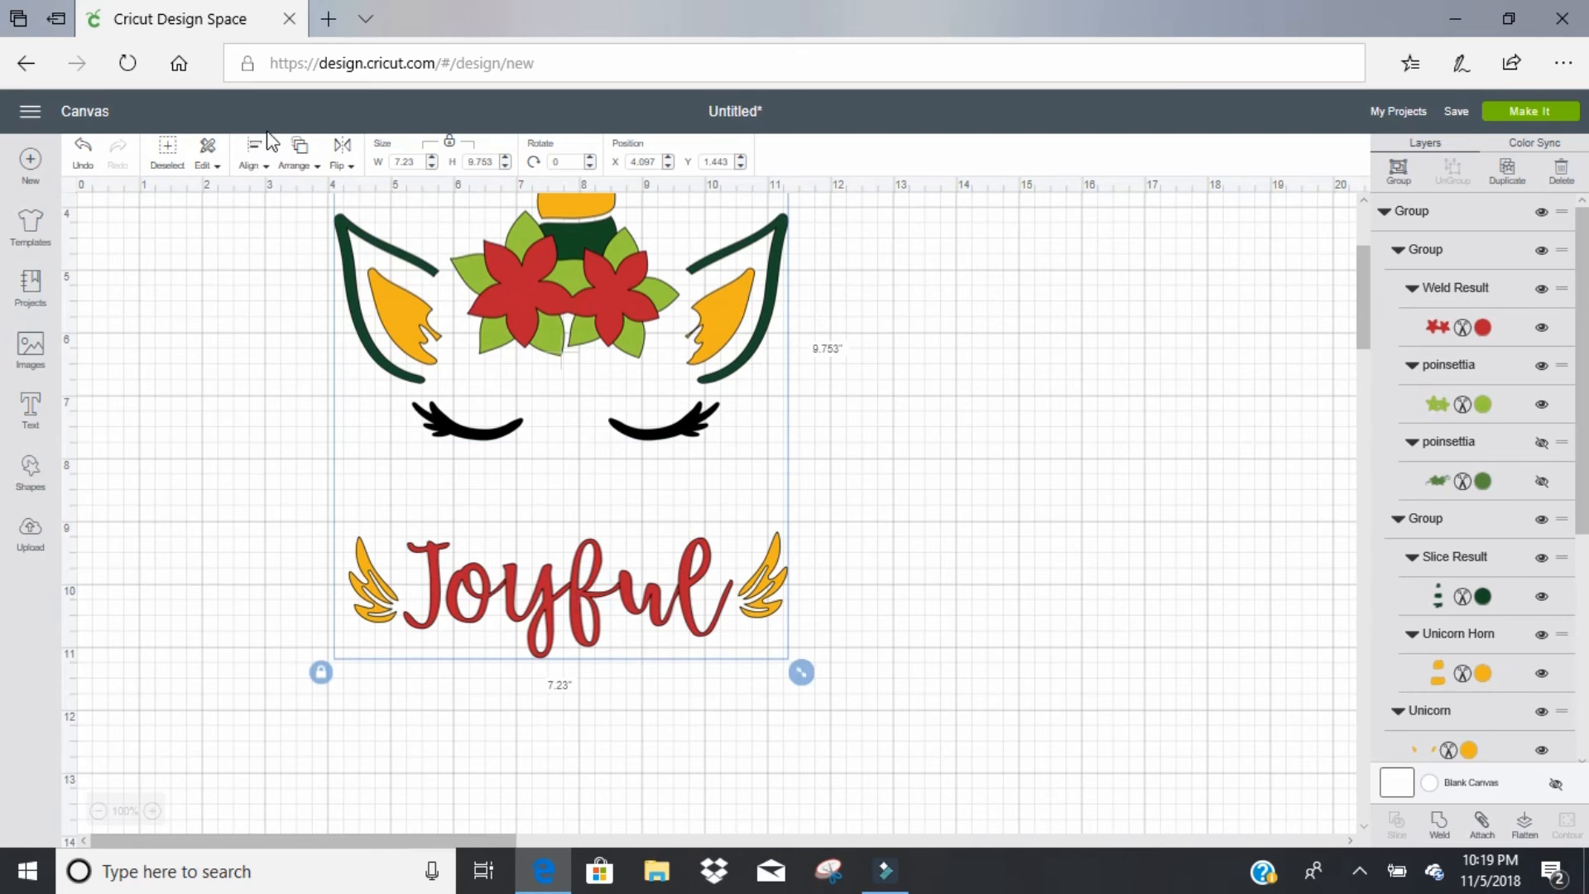
left_click(256, 162)
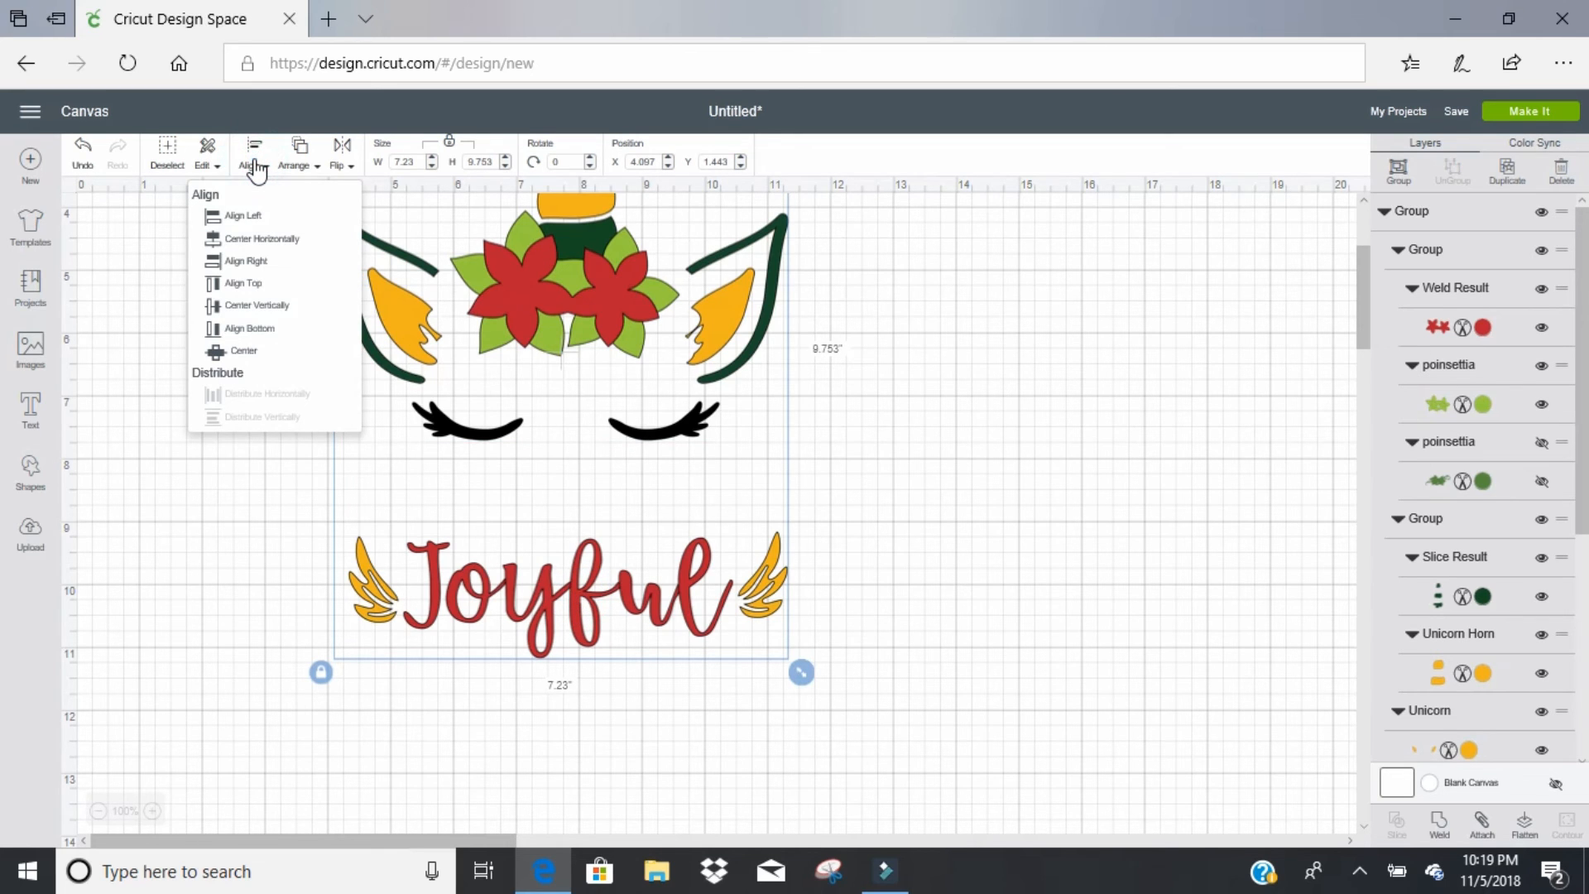
left_click(264, 237)
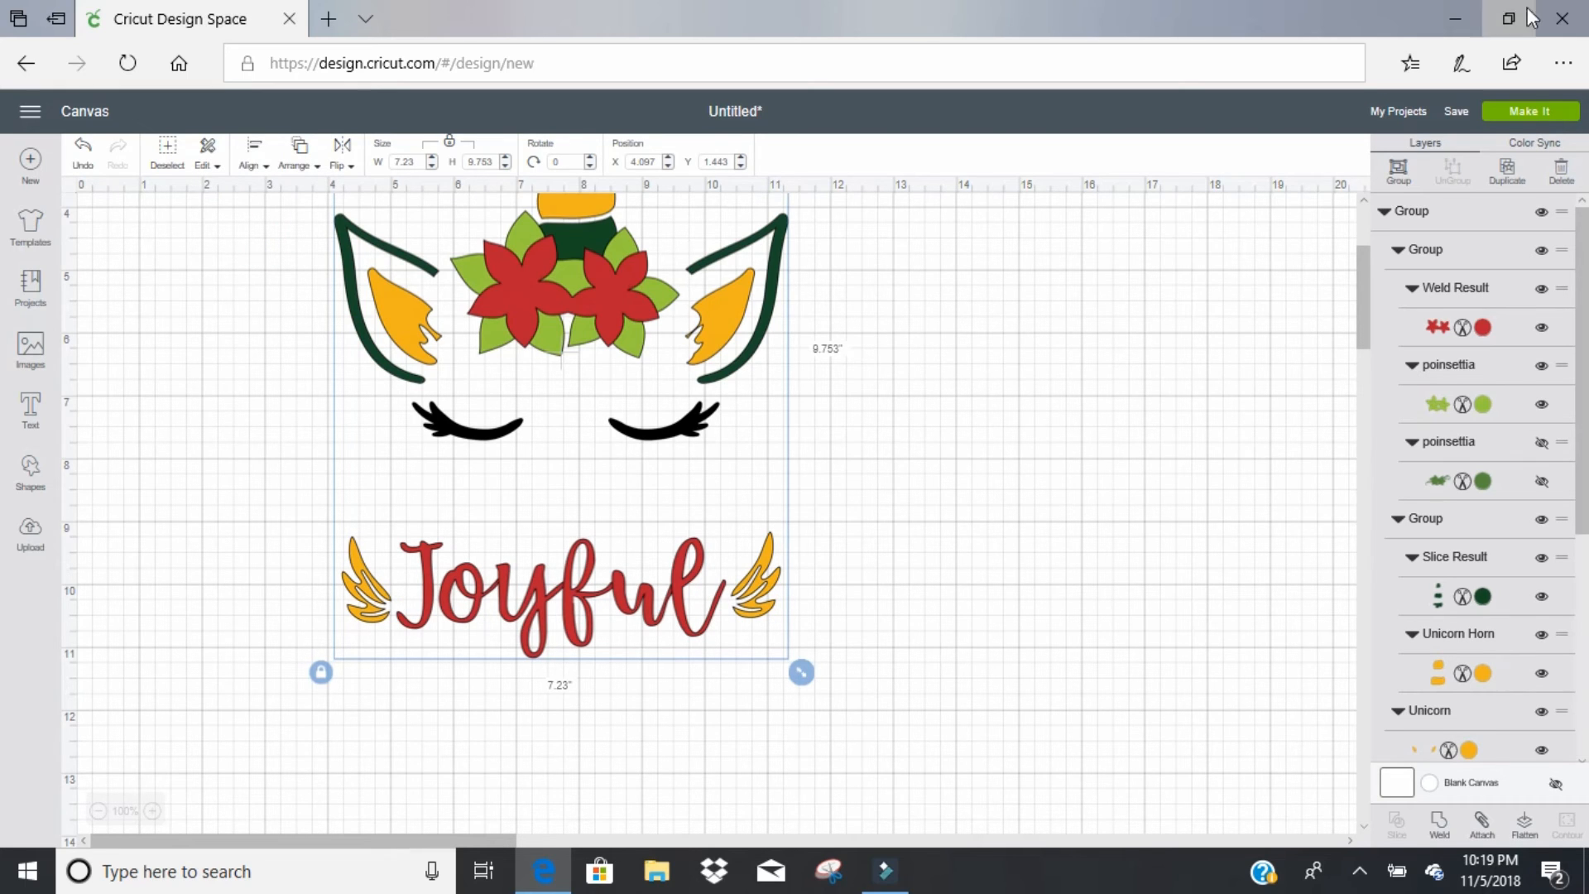
Step: Group the unicorn face with the "Joyful" lettering and scale the whole design down to about 6.16 by 8.31 in, placed near X 2 in
left_click(1397, 172)
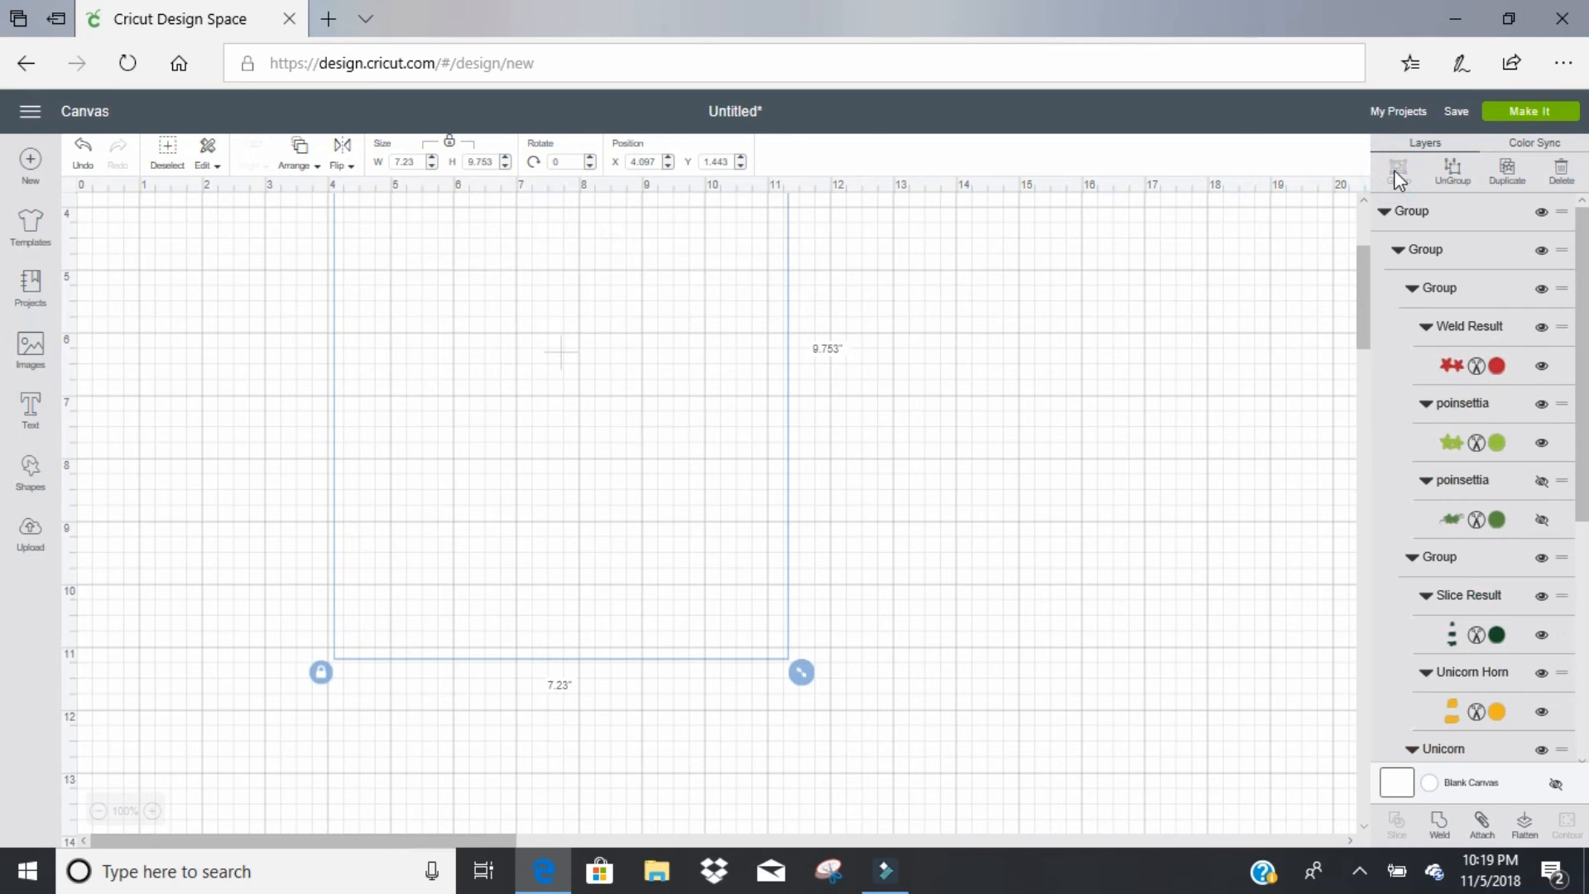
mouse_move(1363, 296)
left_mouse_down()
mouse_move(1347, 250)
mouse_move(1348, 278)
left_mouse_up()
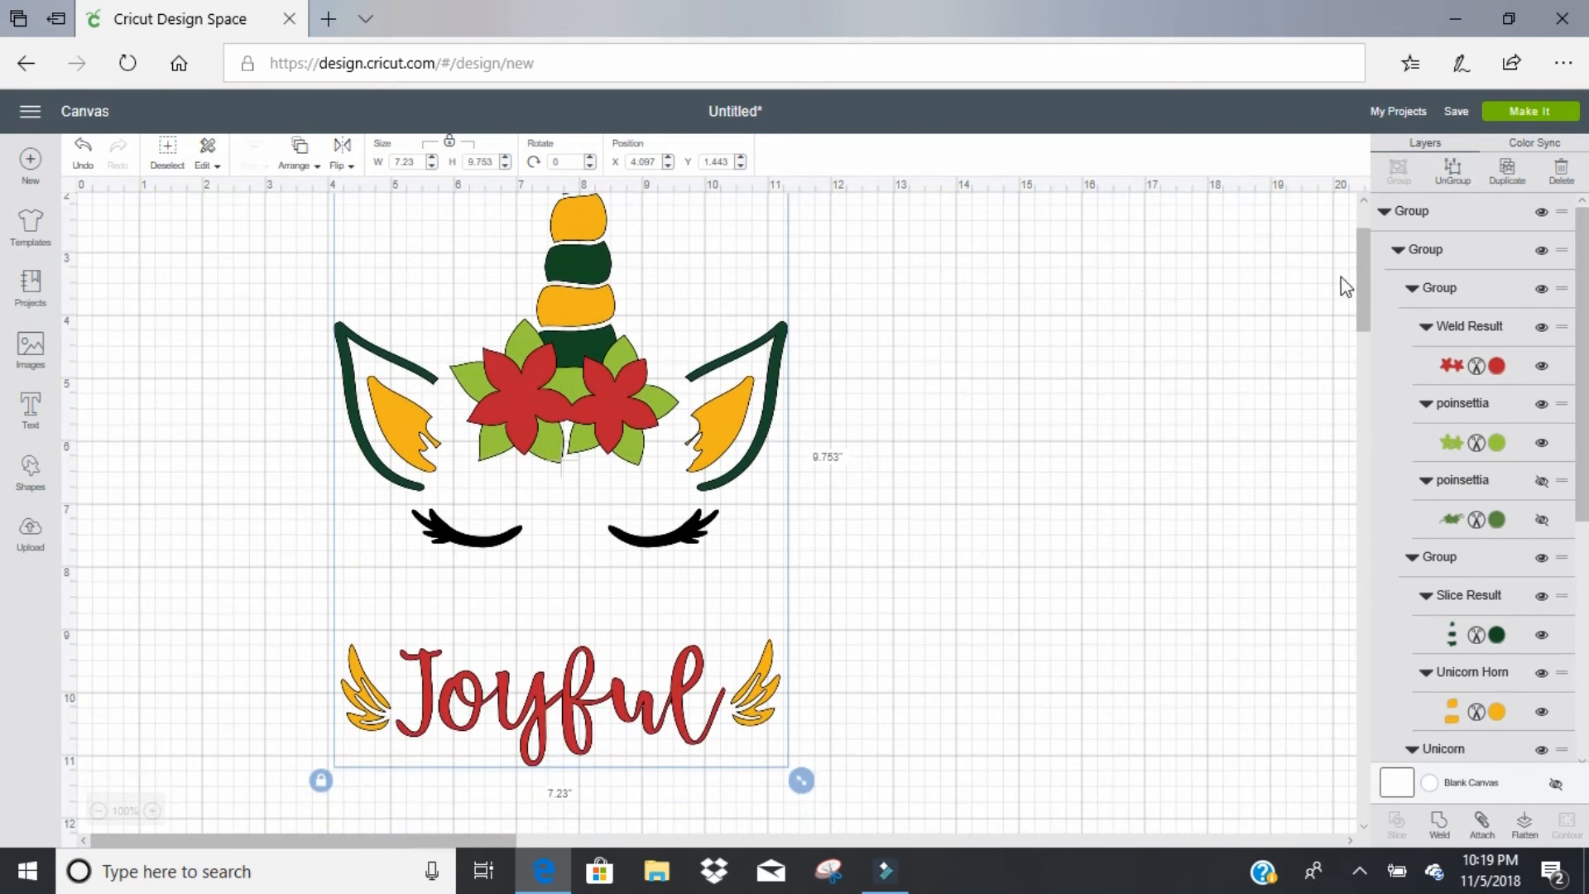
left_click_drag(538, 419, 497, 336)
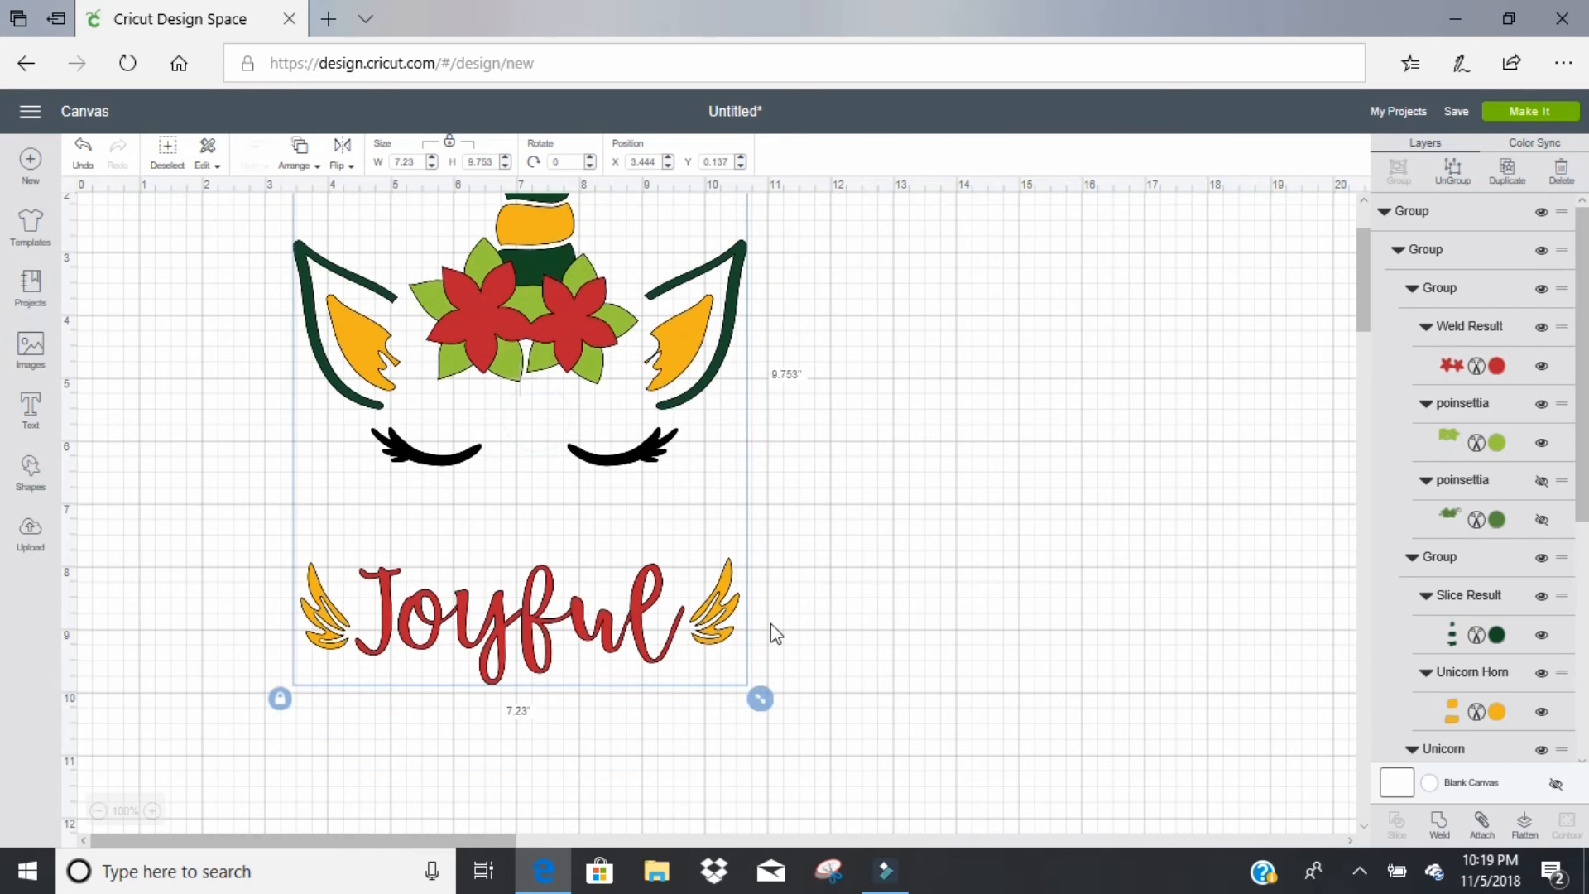
left_click_drag(760, 700, 638, 613)
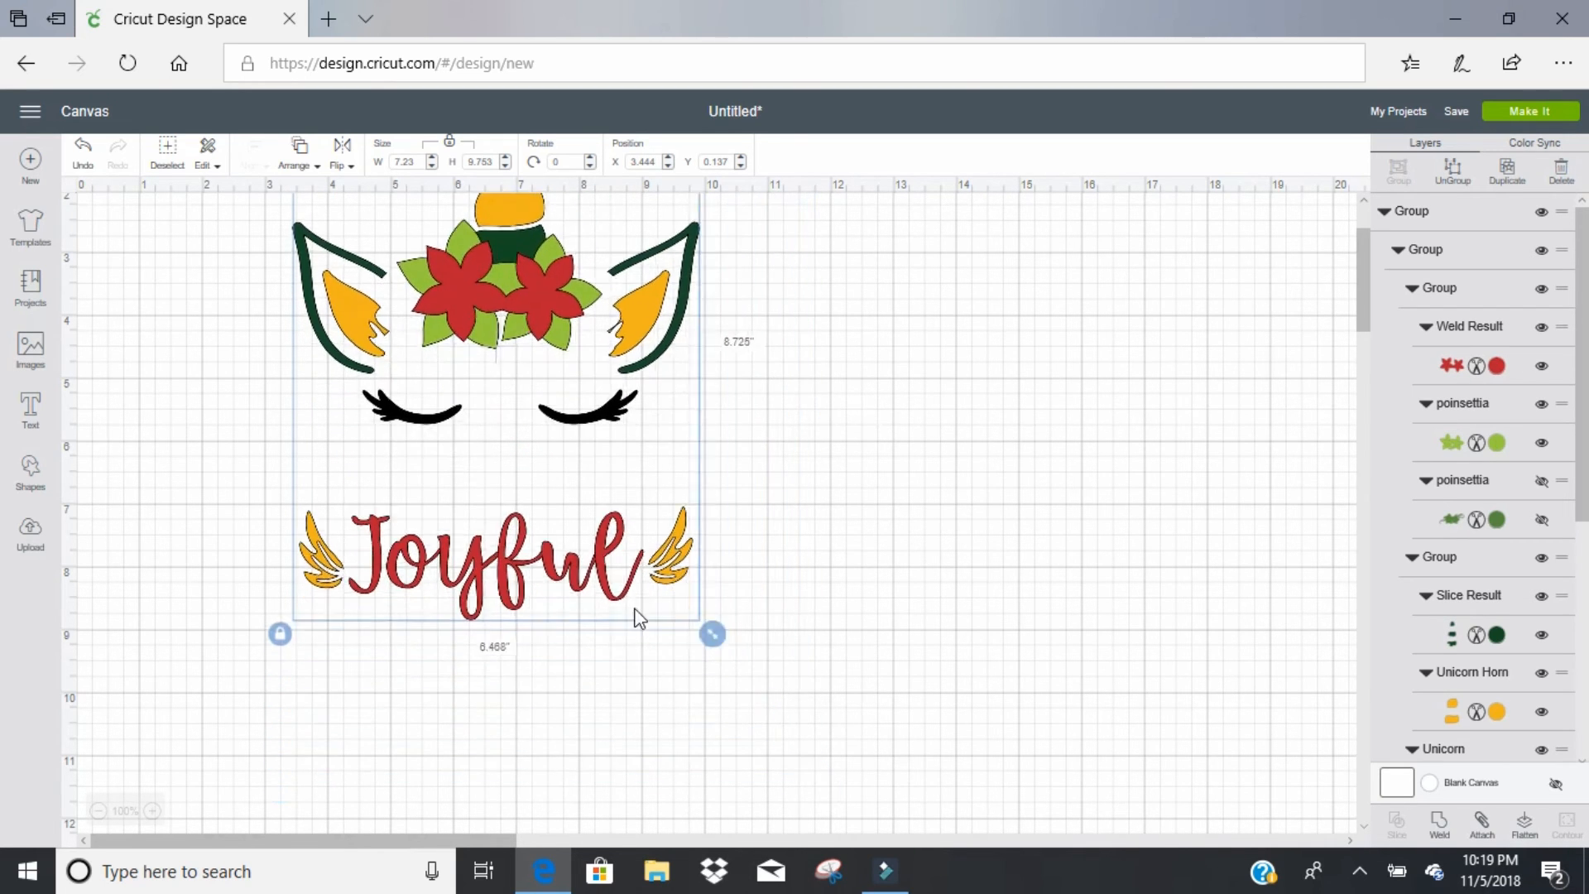
left_click_drag(497, 246, 405, 405)
left_click(943, 448)
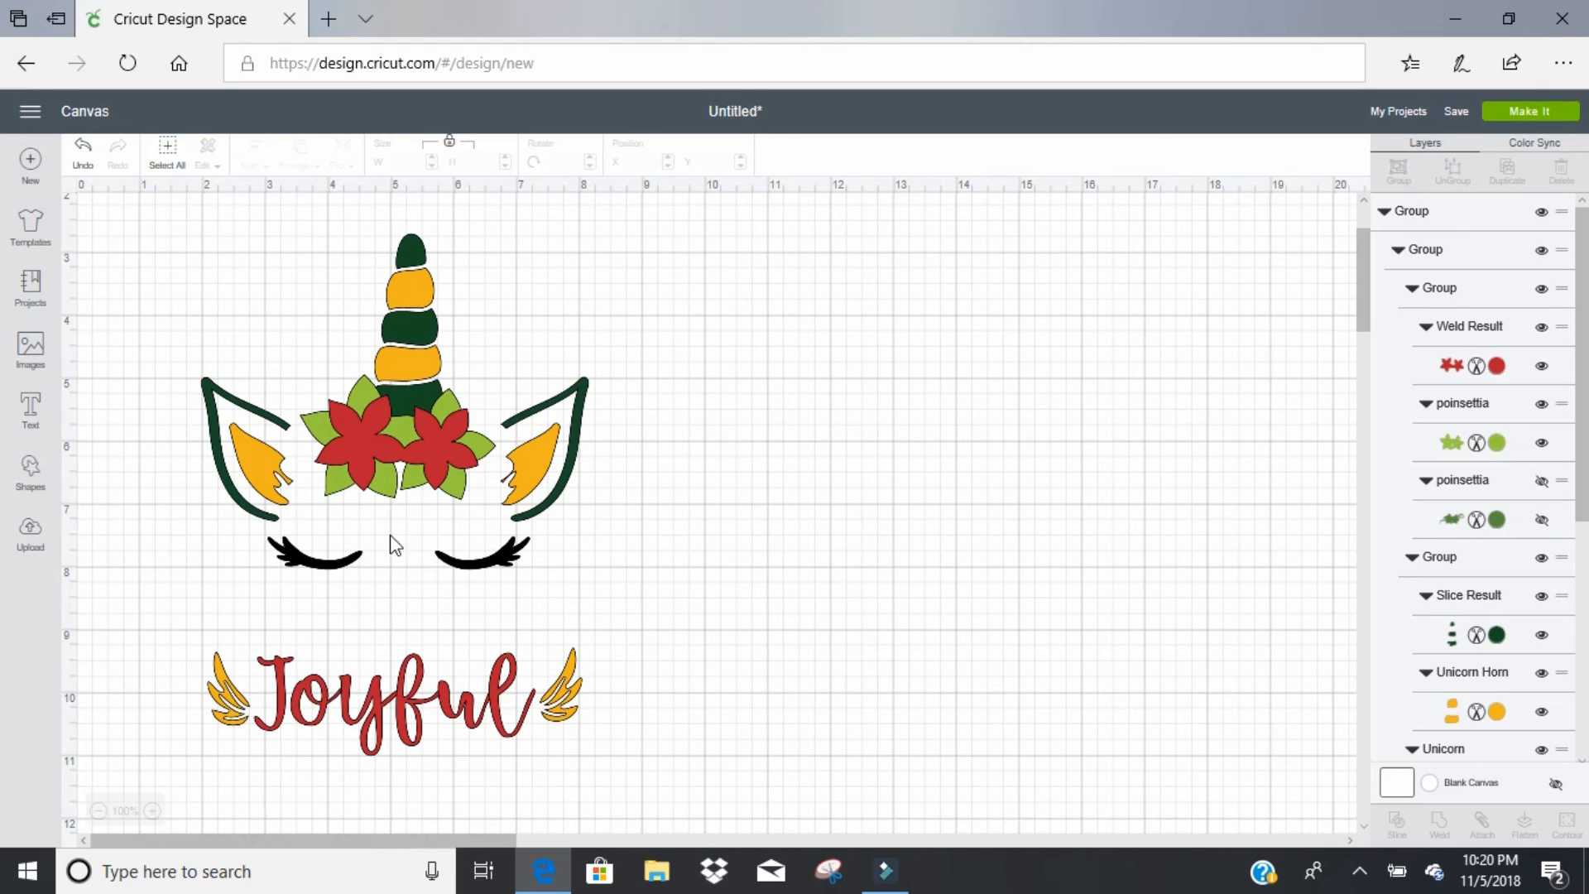
Step: Save the project as "Christmas Unicorn Face" and move the design up to about X 2.11, Y 0.98 in
left_click(1454, 113)
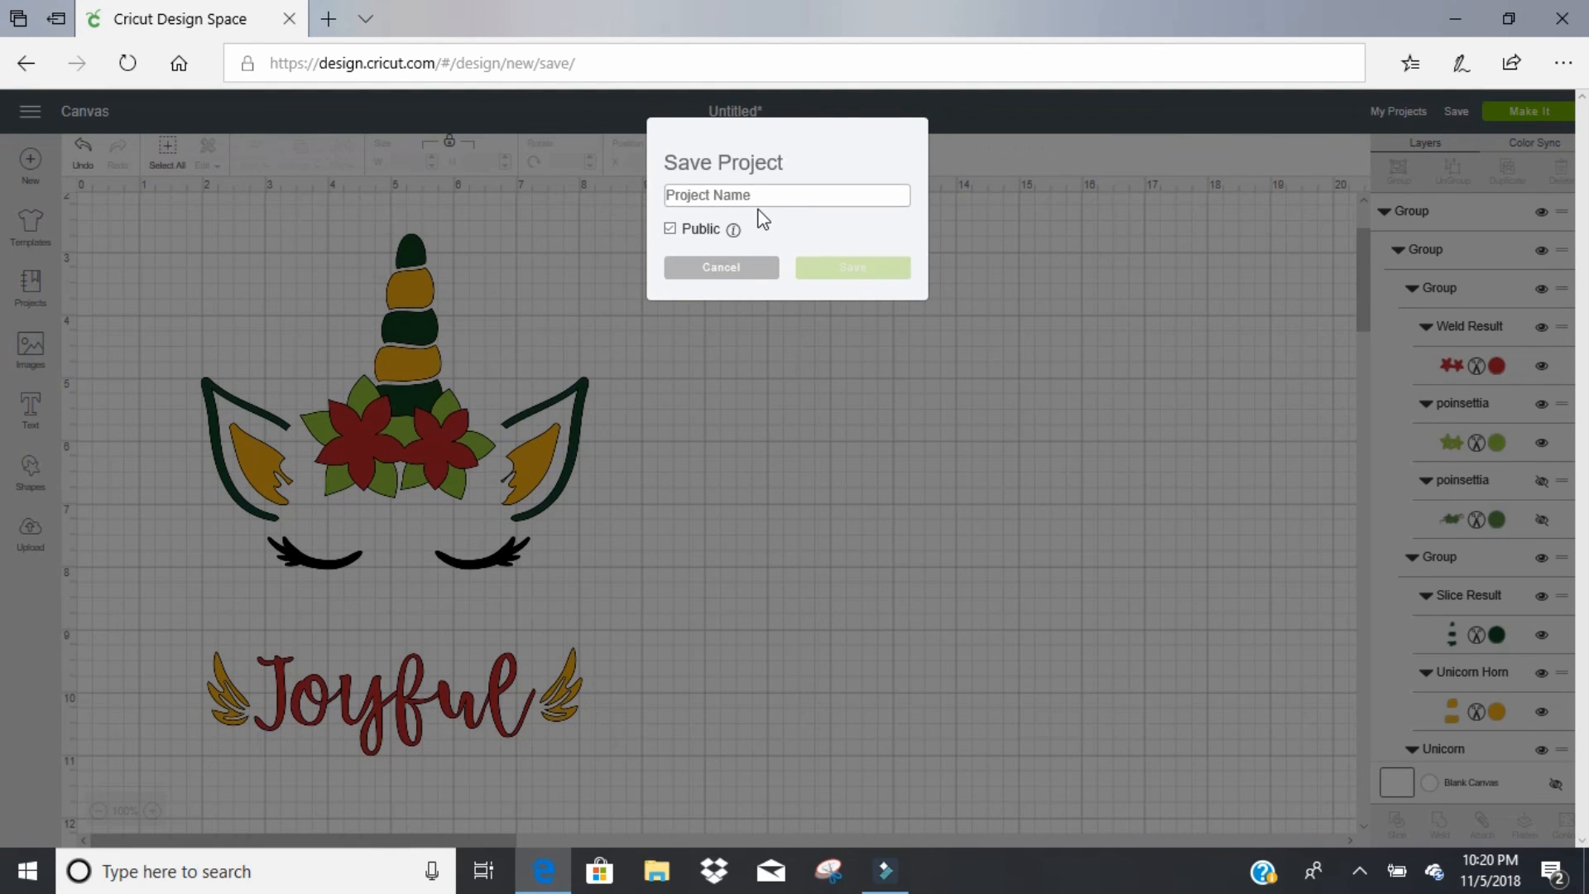
type("Christmas Unicorn ")
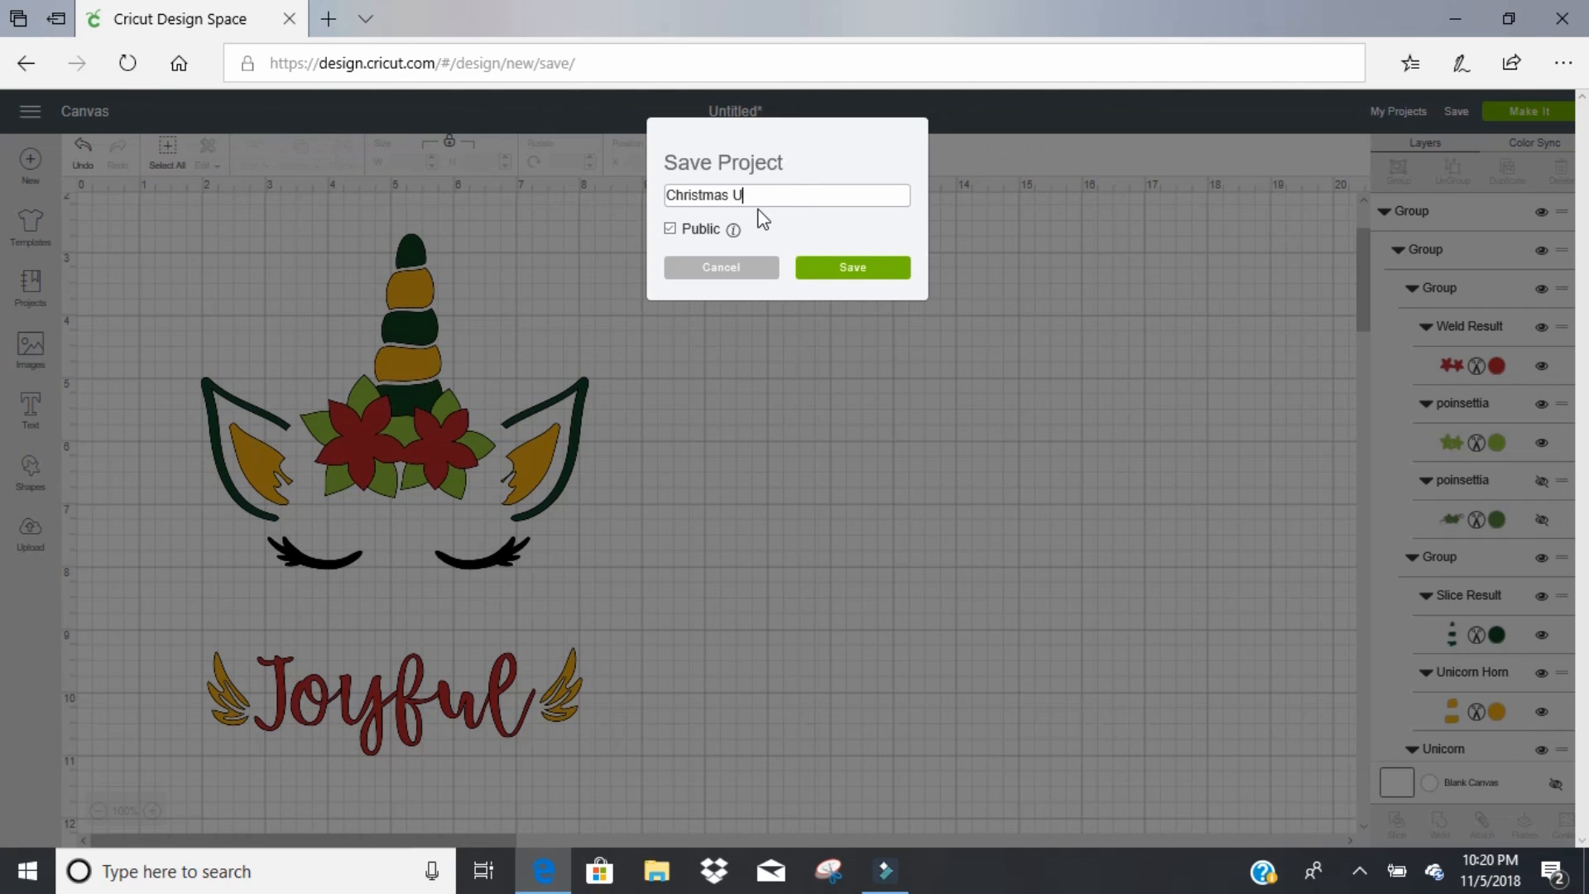
type("Face")
left_click(879, 267)
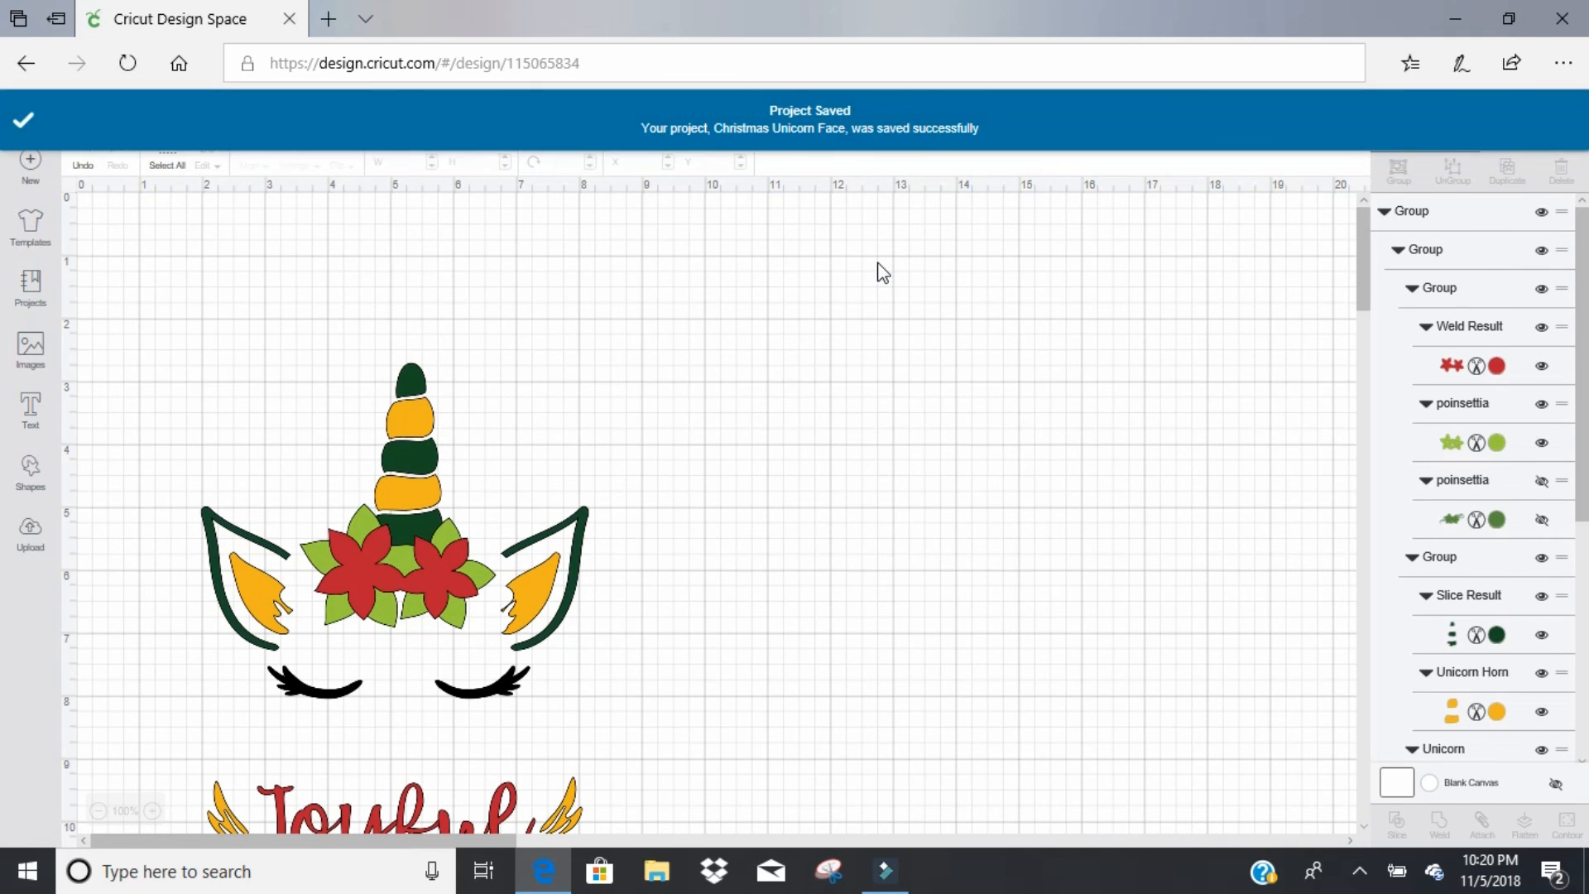
left_click_drag(391, 602, 402, 494)
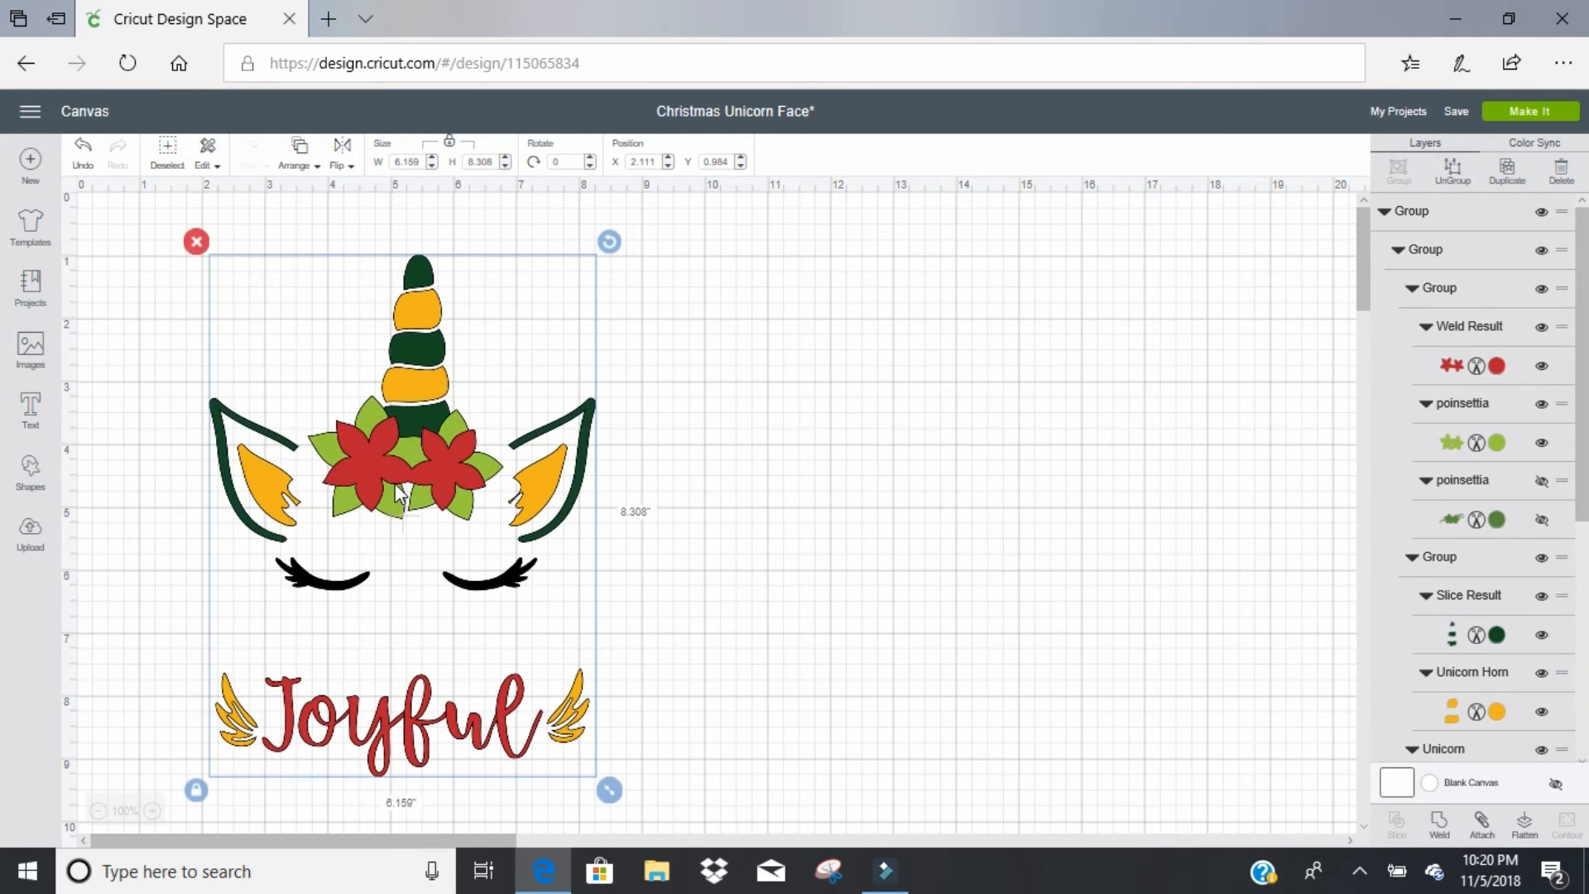
Step: Look through the "llama" results in the image library, including the face and eye designs, and return to the canvas
left_click(32, 357)
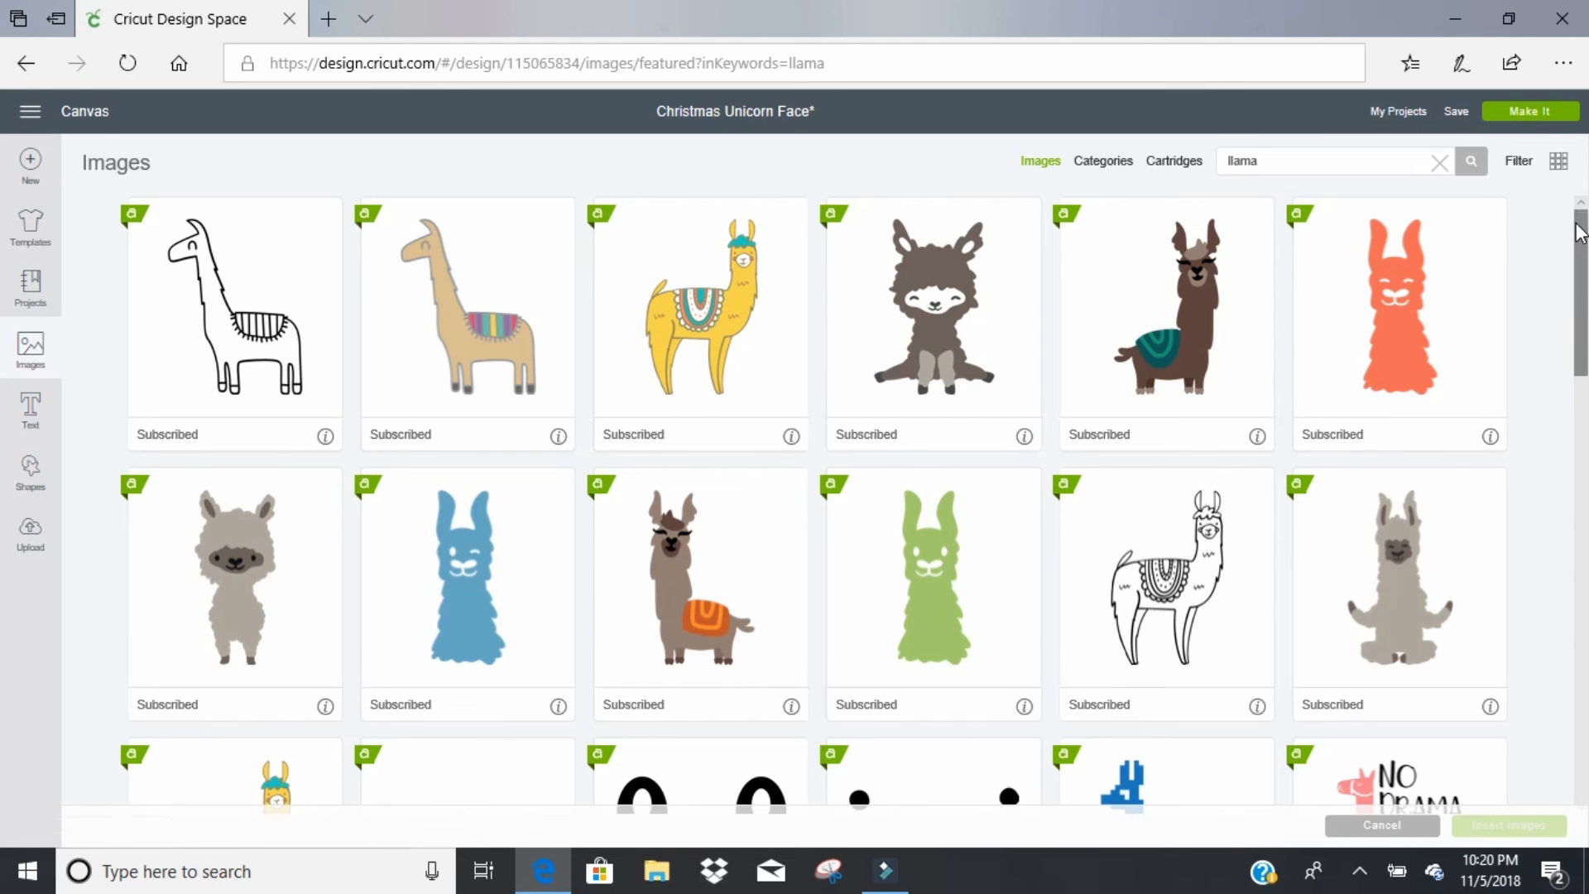
left_click_drag(1579, 236, 1536, 162)
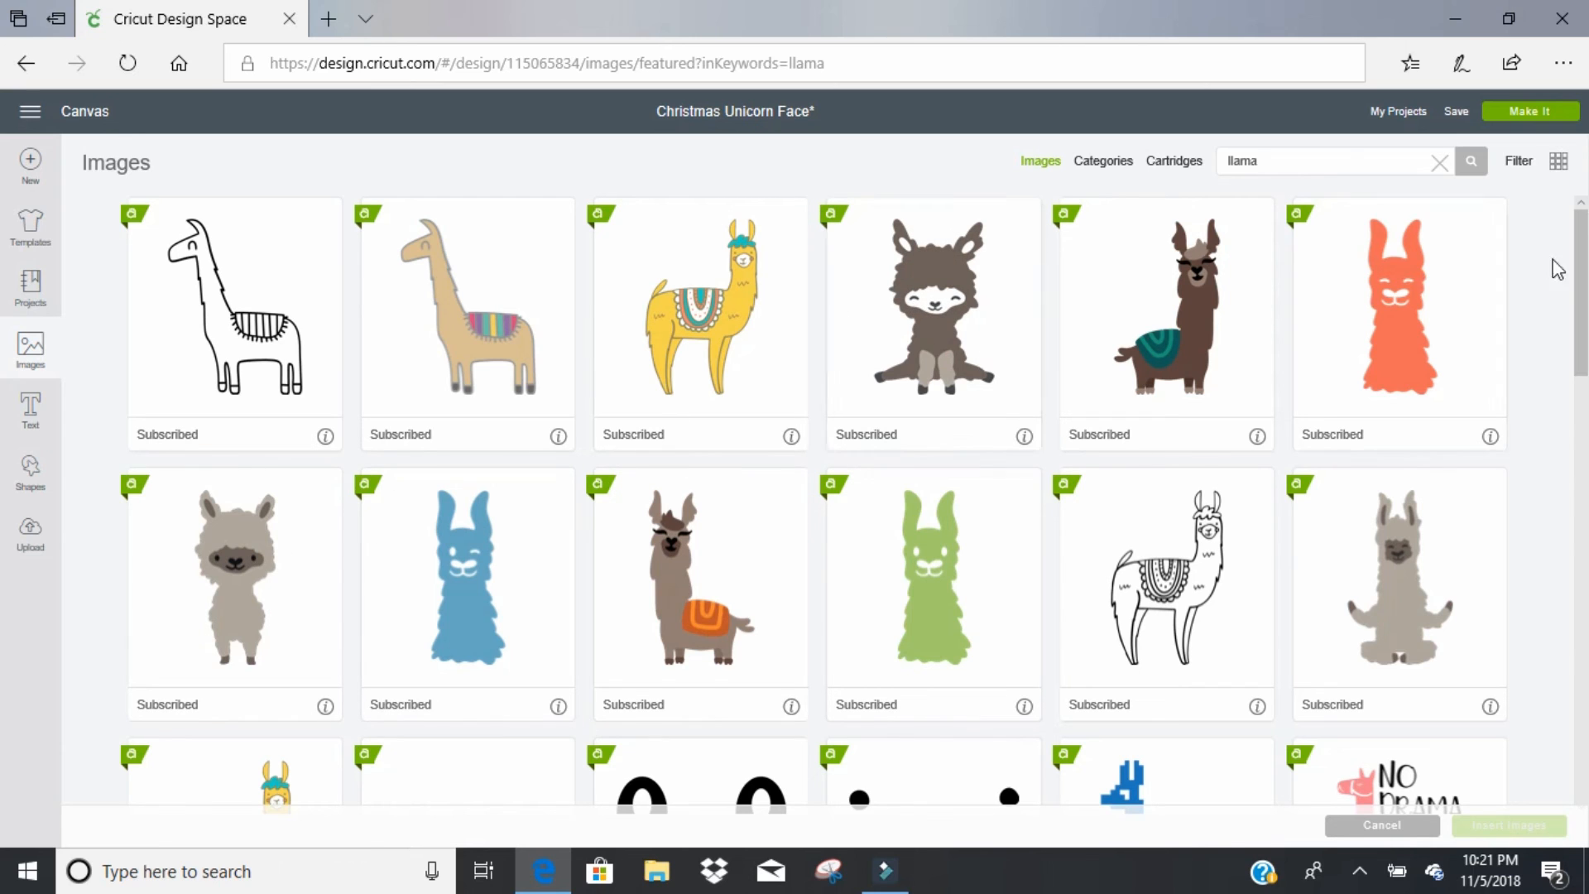
scroll(4, 285, "down", 4)
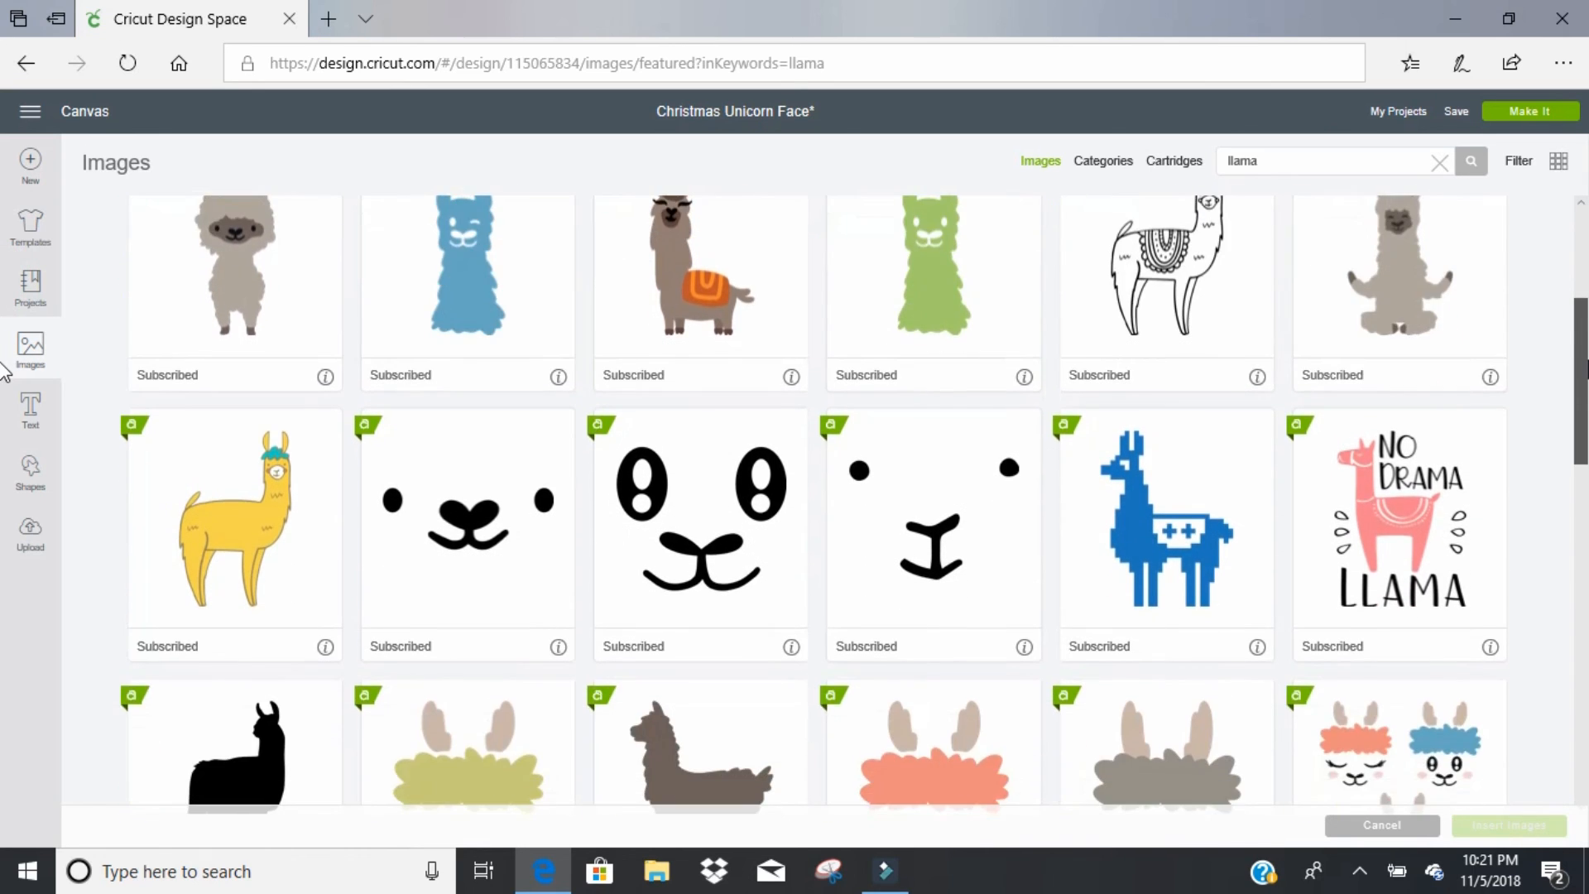
scroll(5, 373, "down", 6)
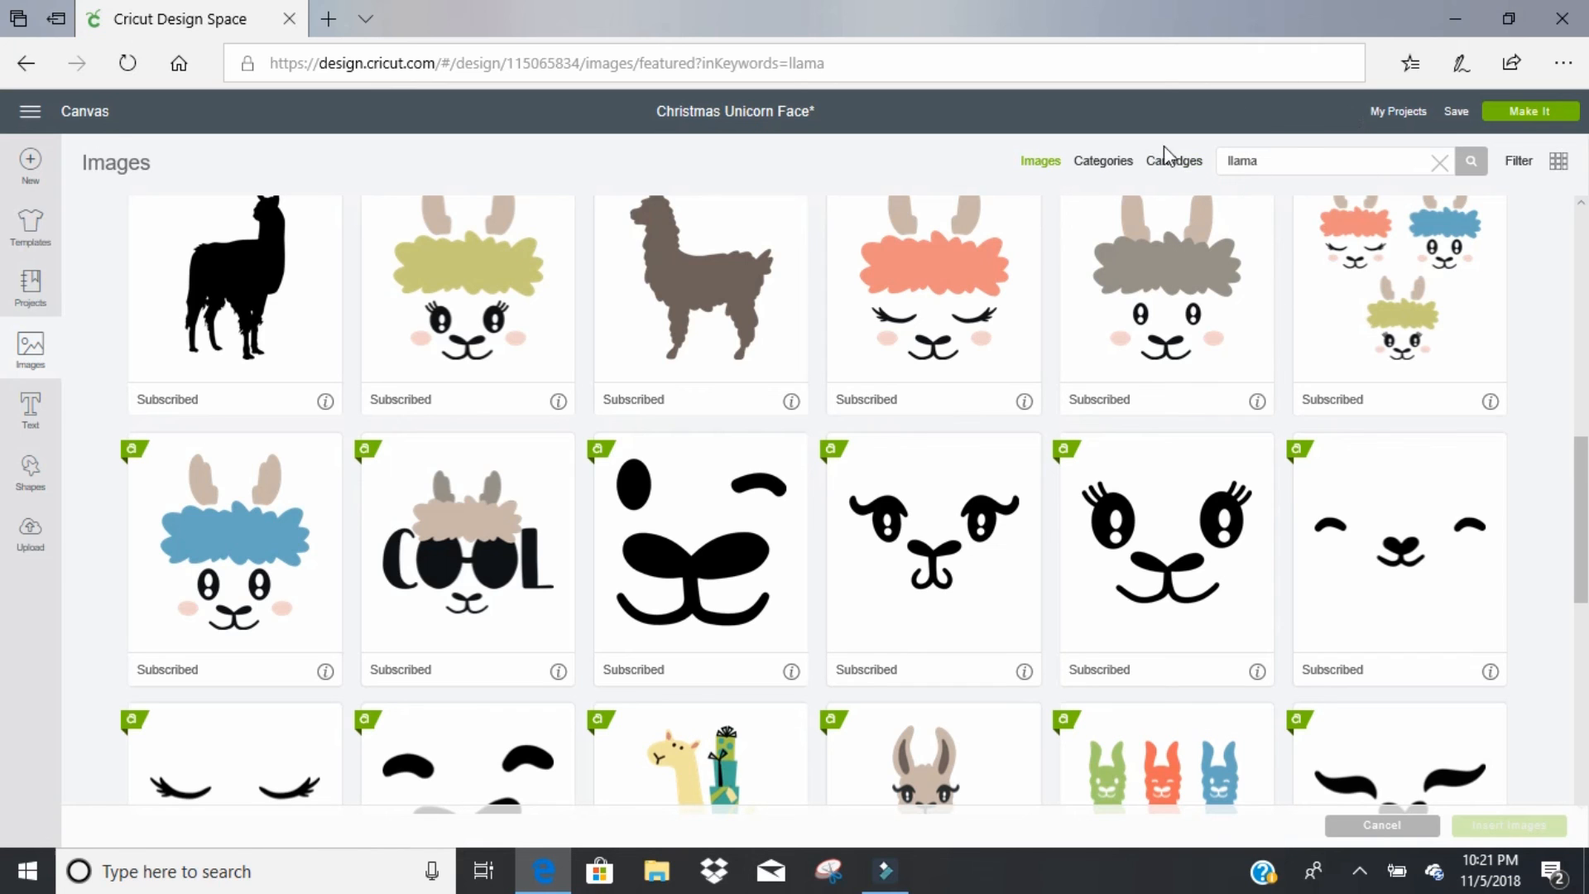
left_click(82, 117)
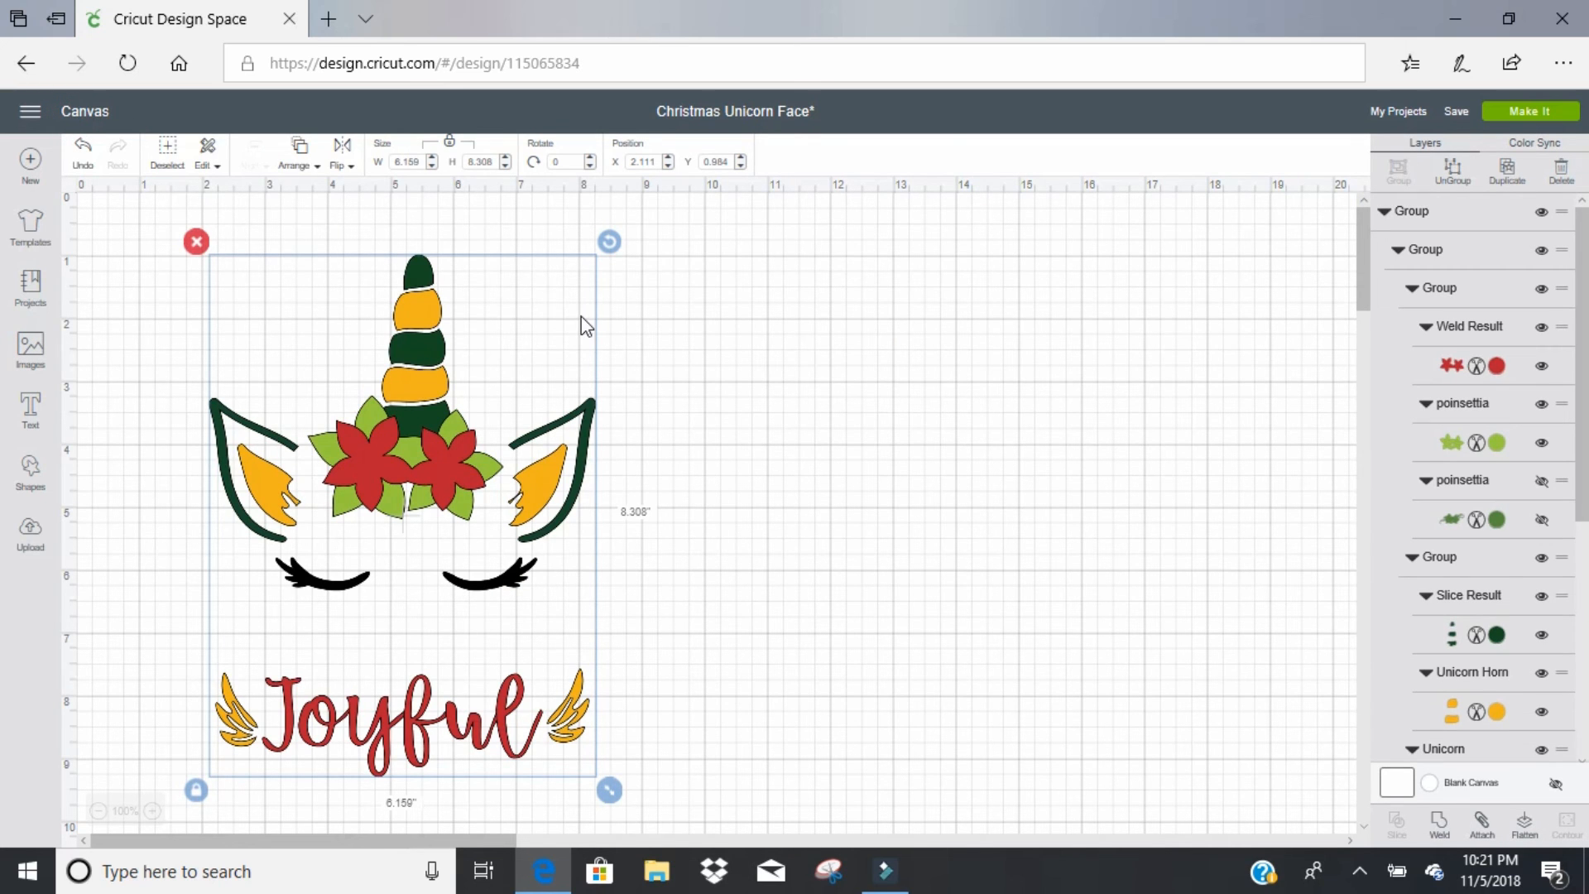
Step: Move the whole unicorn design up to about X 2.22, Y 0.44 in and deselect it
left_click_drag(401, 377, 410, 341)
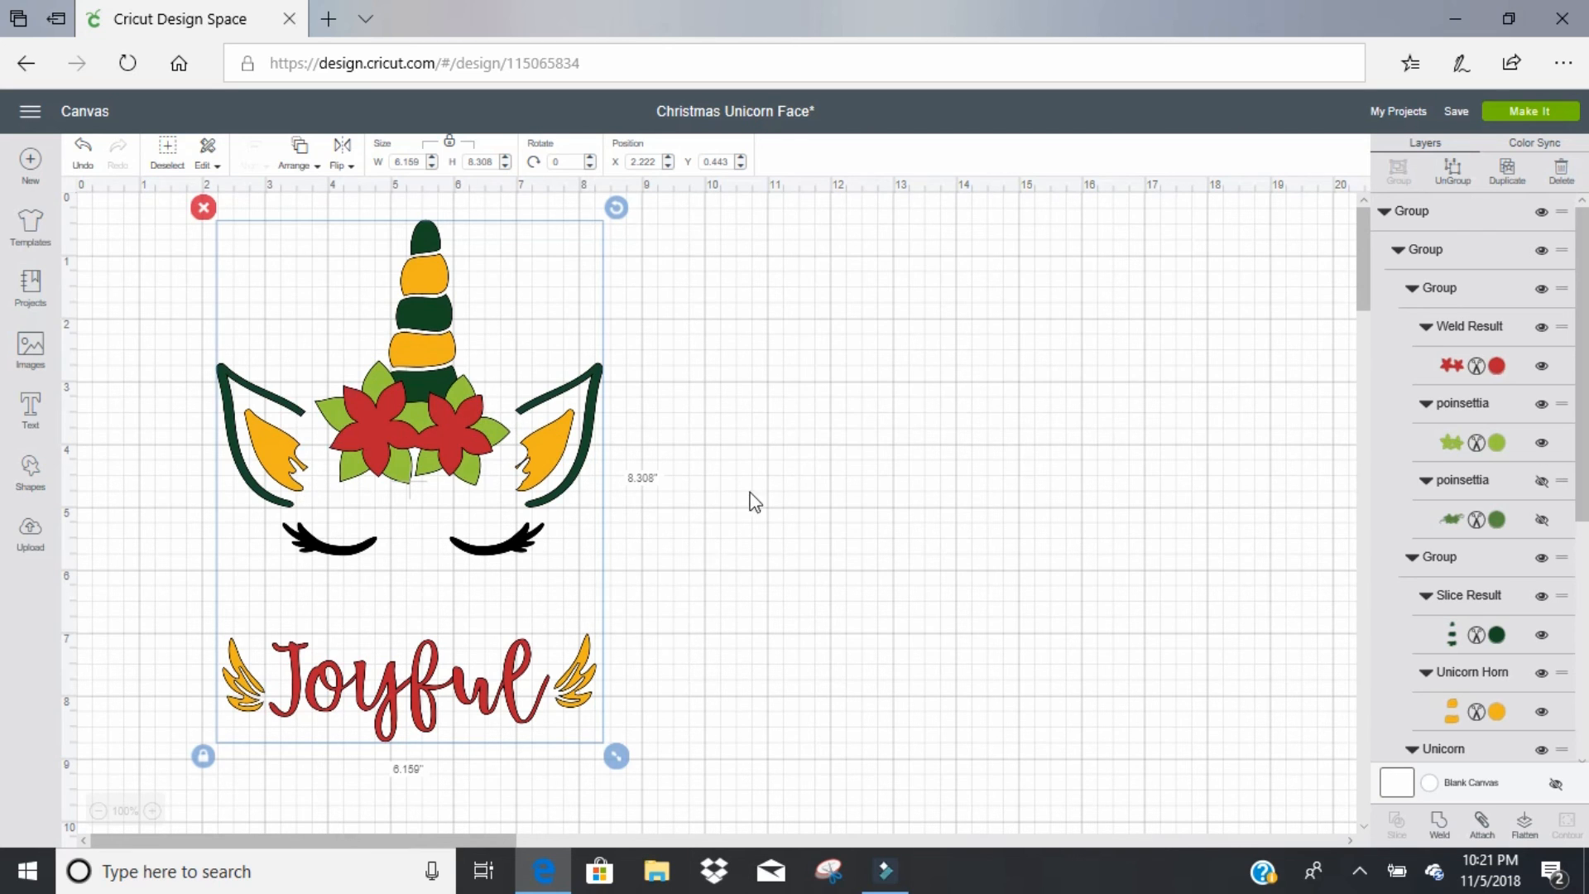
left_click(746, 441)
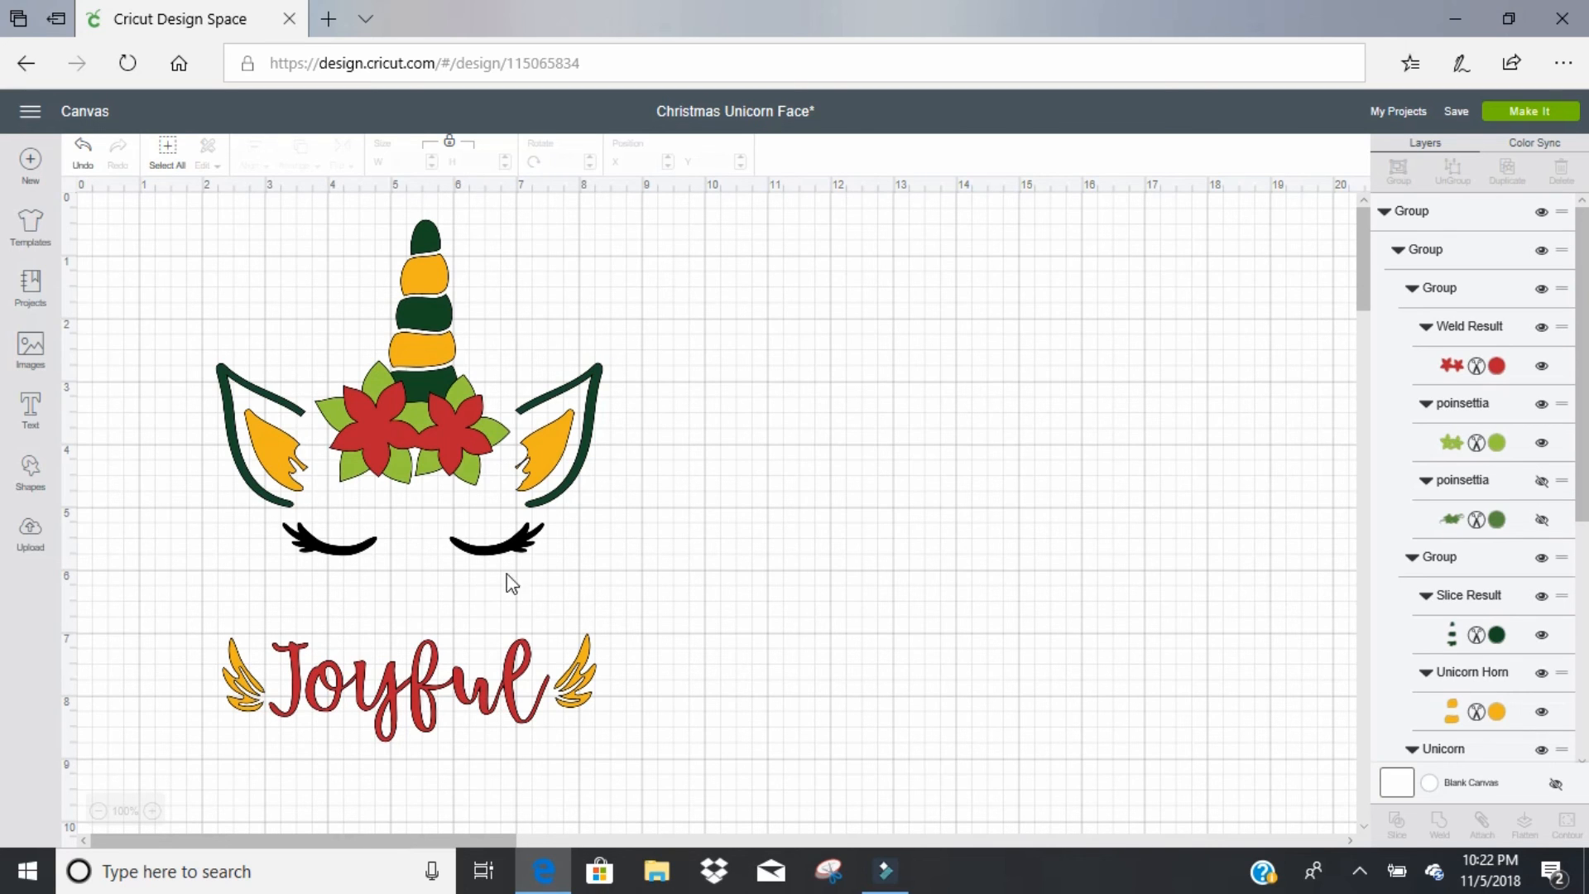
left_click(422, 362)
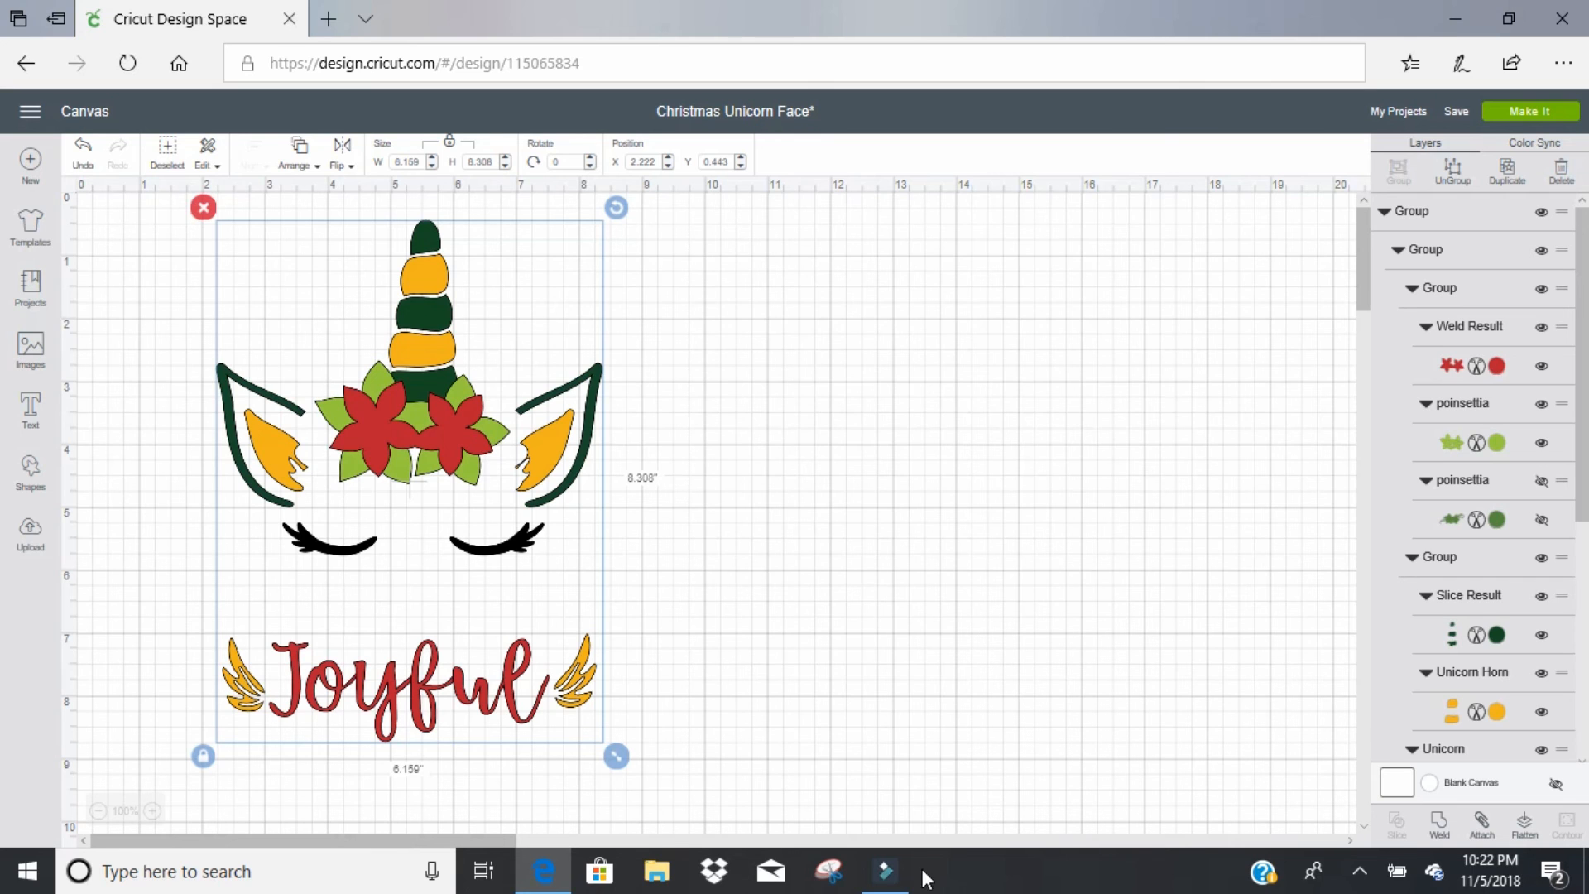
mouse_move(901, 887)
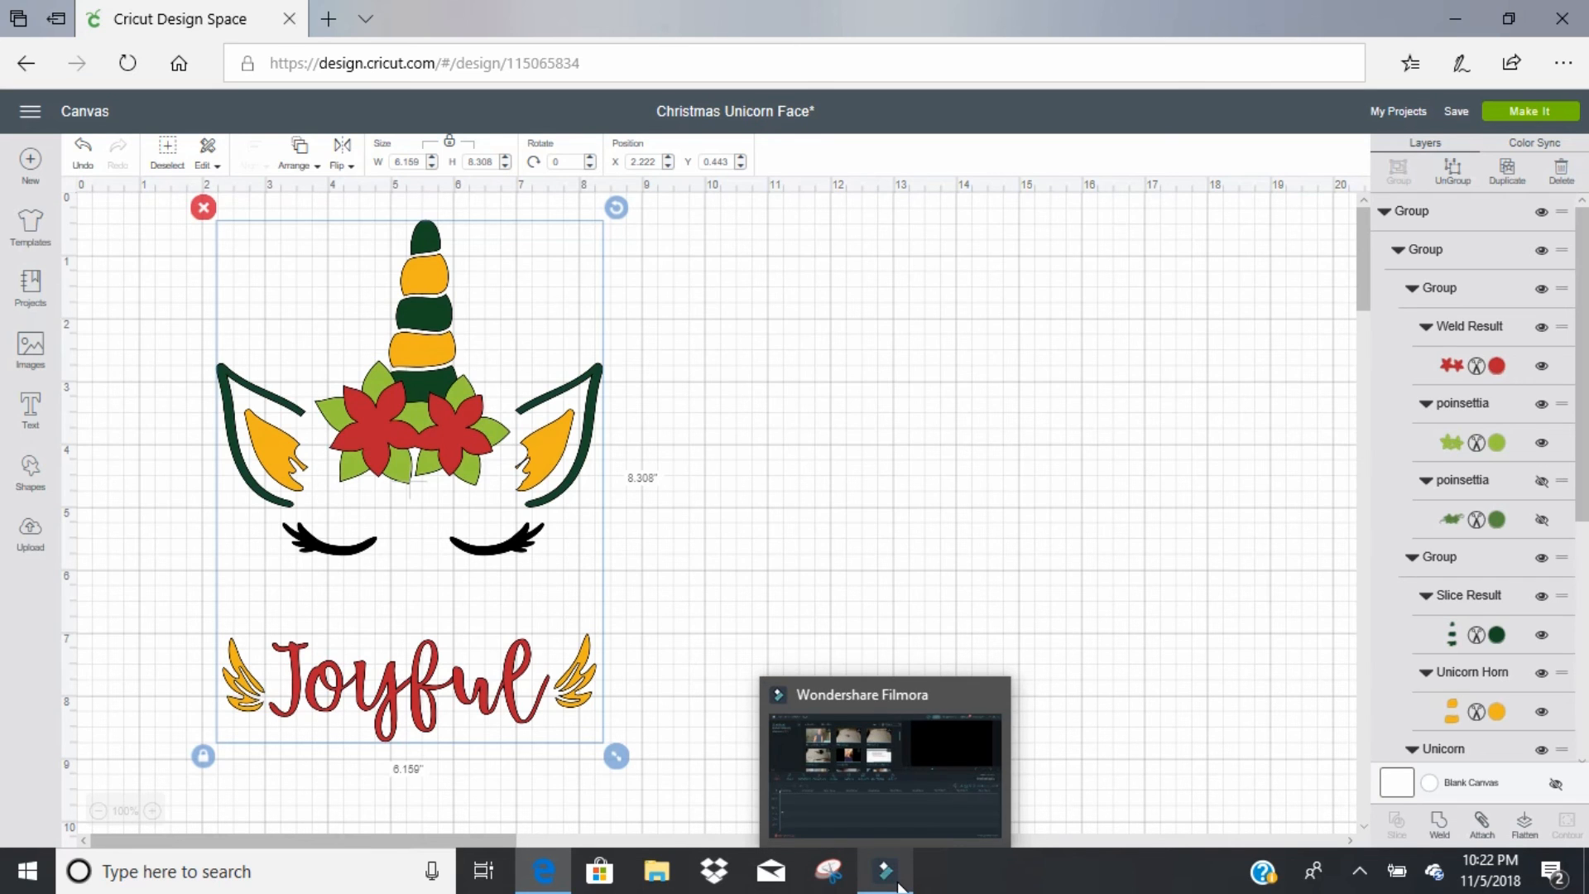